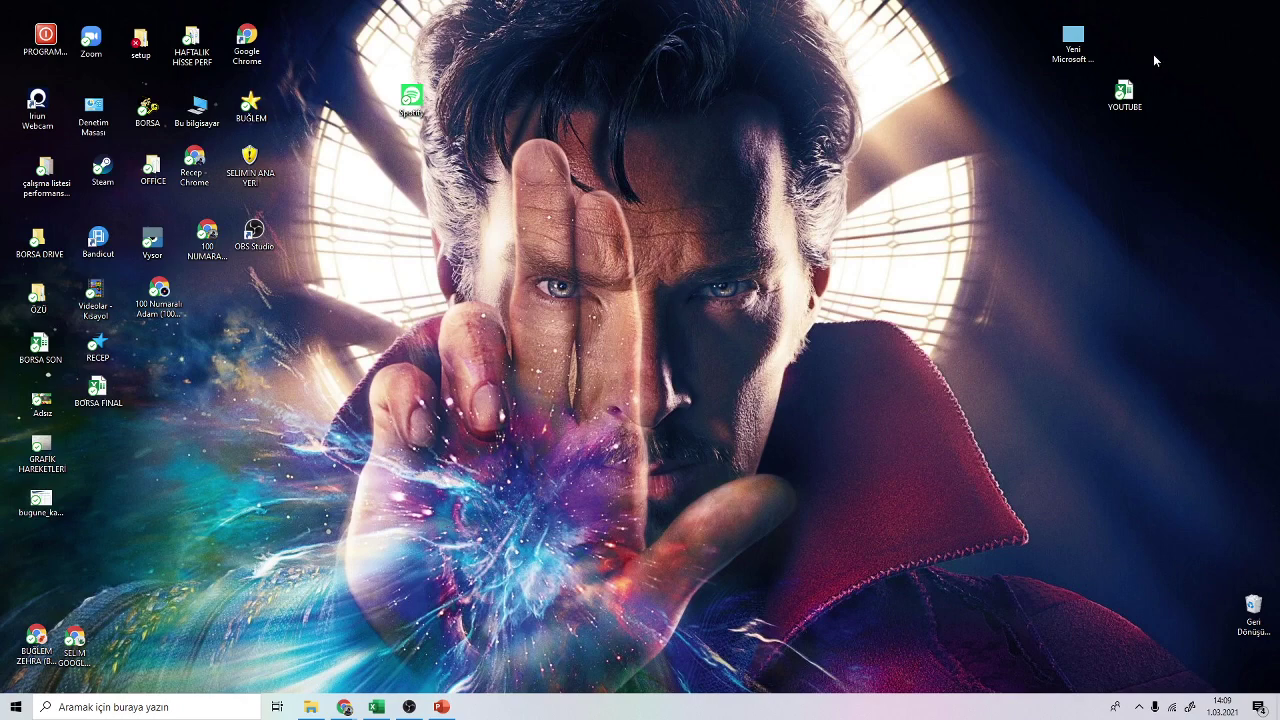
- Open the investment warning presentation from the desktop to read it, and minimise it
double_click(1078, 45)
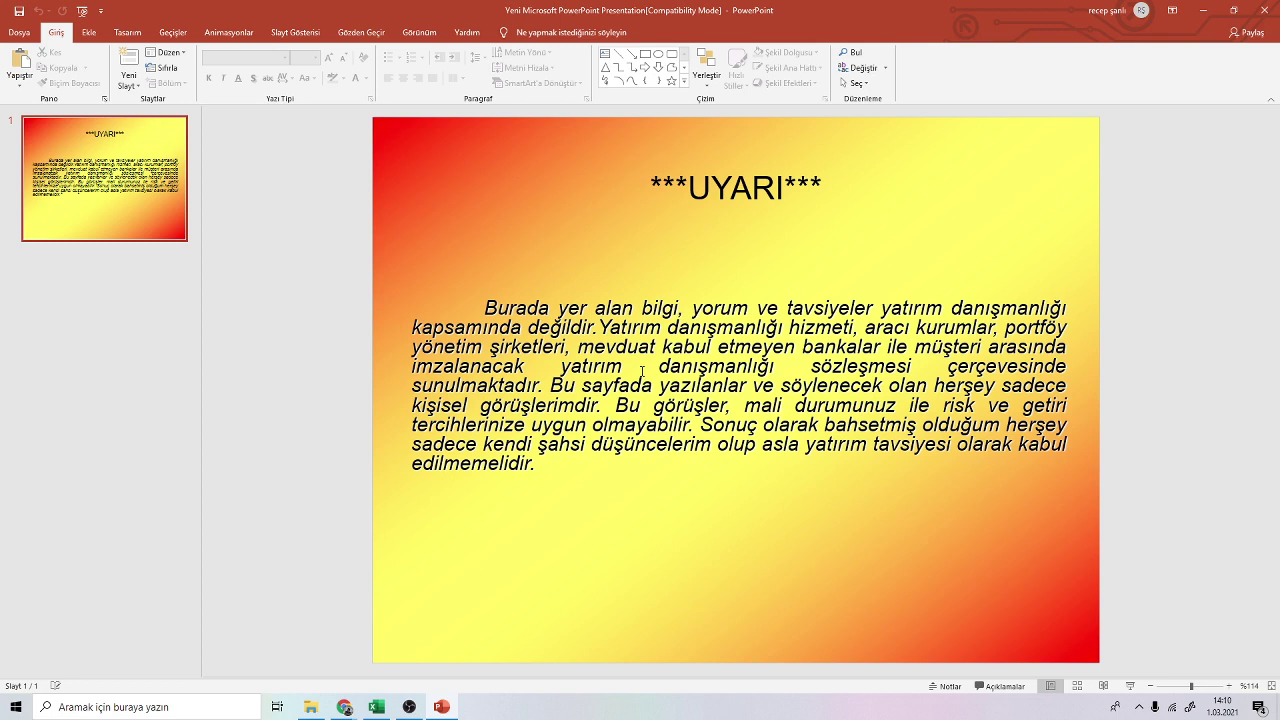
left_click(1205, 12)
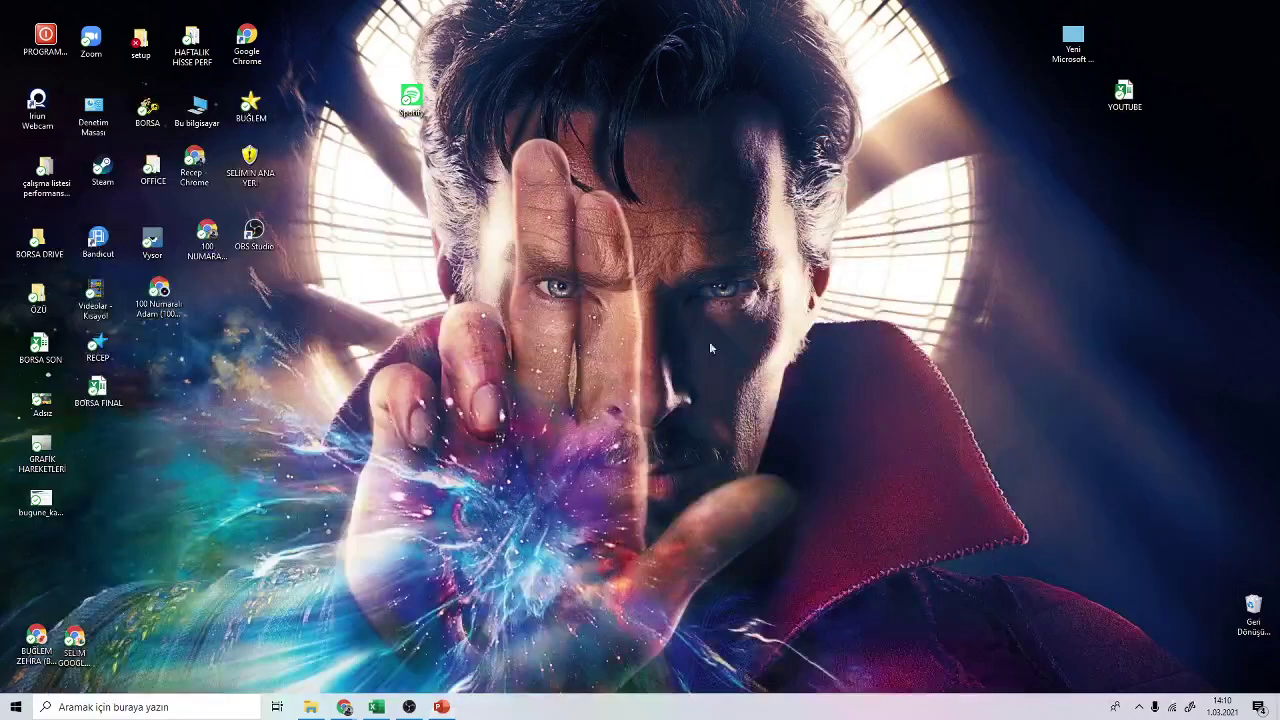
- Open the Mynet Finans page listing all Borsa İstanbul stocks in Chrome, alongside the YOUTUBE workbook in Excel
left_click(378, 713)
left_click(468, 12)
double_click(207, 238)
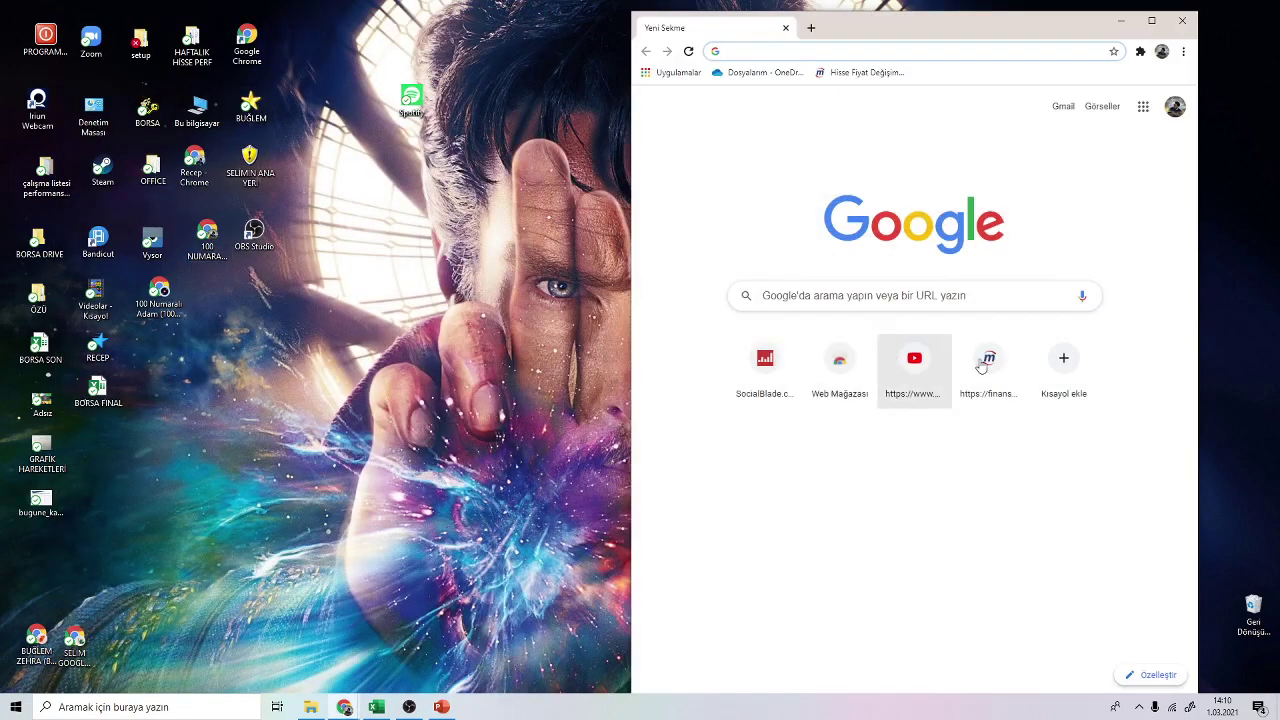
left_click(981, 367)
left_click(377, 707)
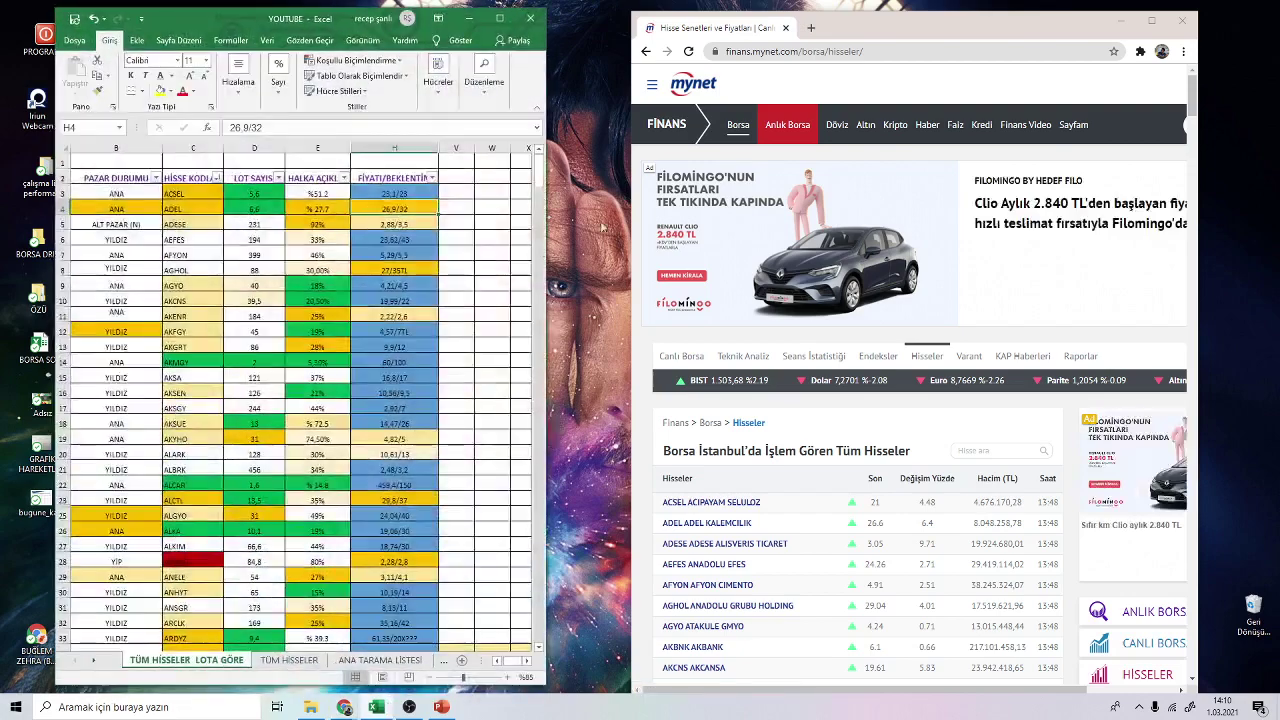
scroll(829, 423, "down", 3)
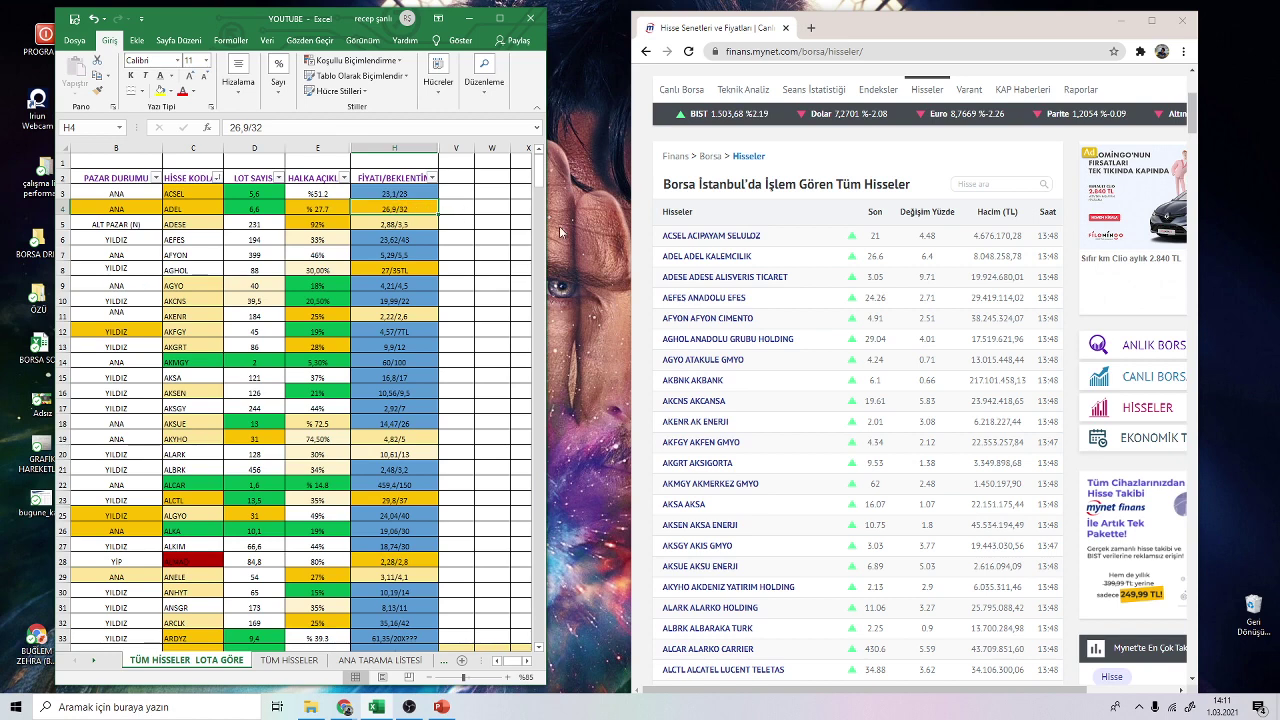
- Open the ADEL KALEMCILIK stock page in a new tab and set its price chart to 3 years
right_click(680, 259)
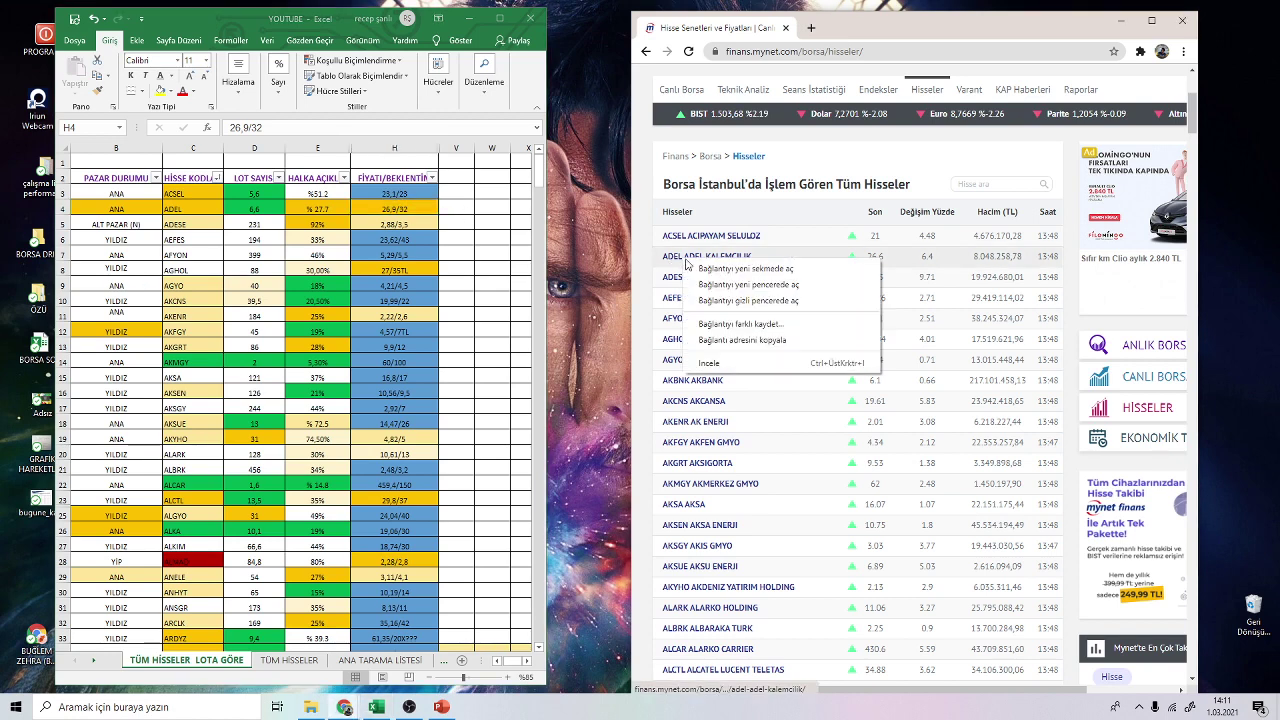
left_click(745, 268)
left_click(870, 27)
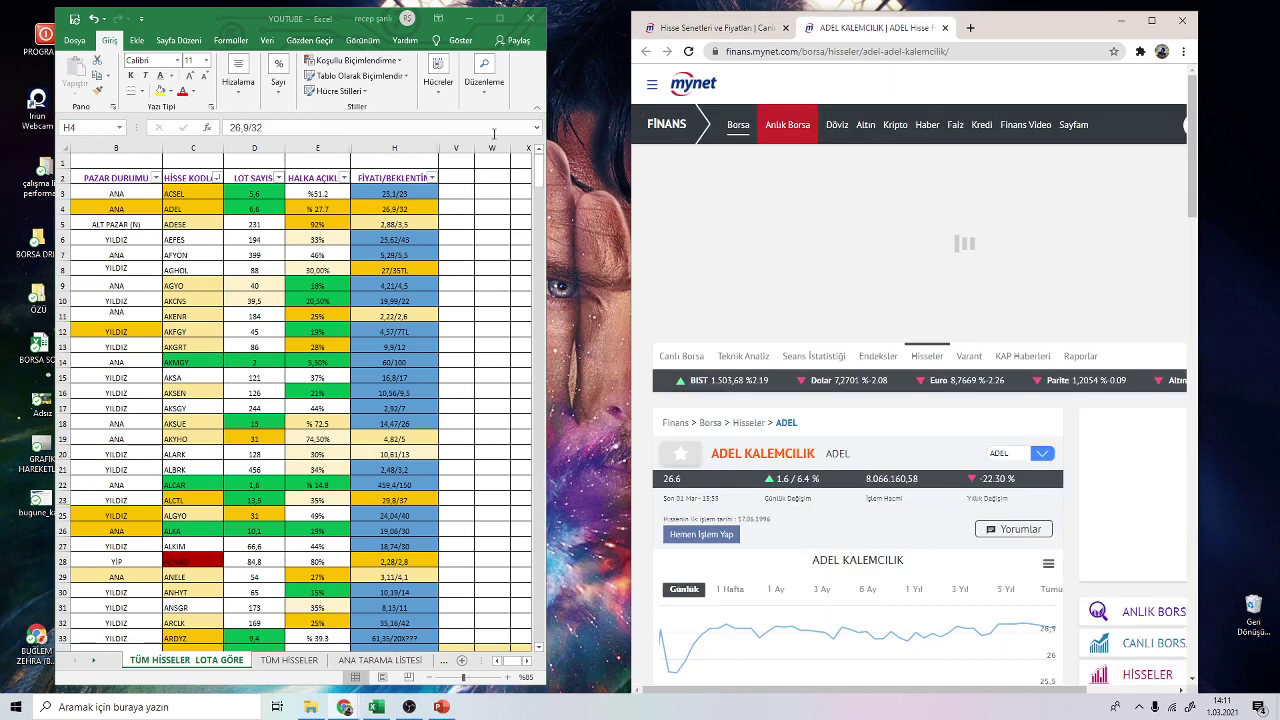
scroll(960, 360, "down", 3)
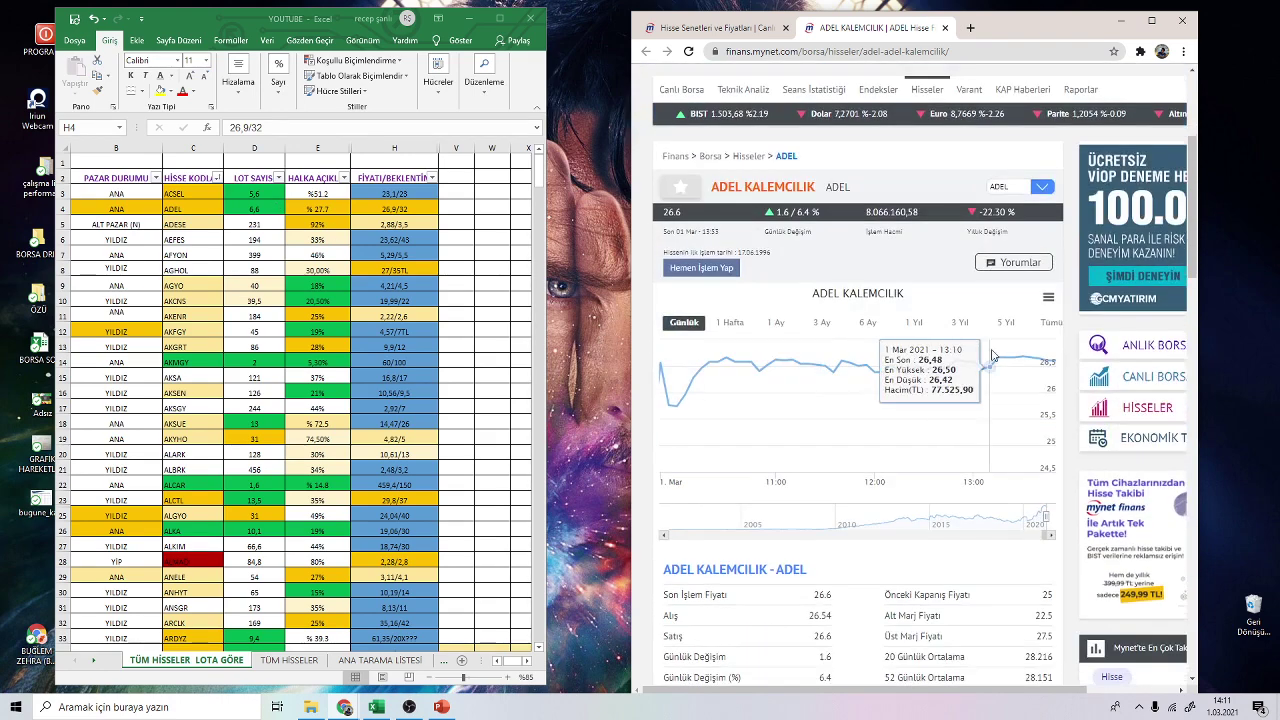
left_click(972, 330)
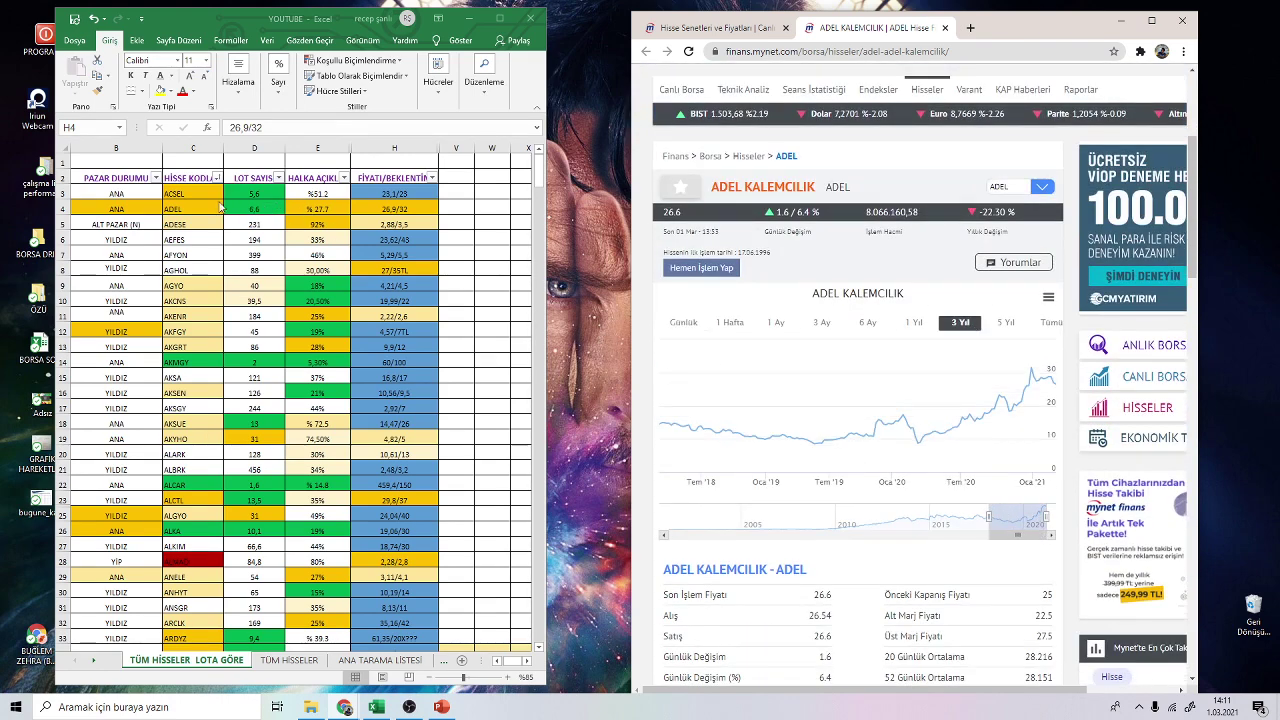
- Open ADEL's balance sheet and examine it down to the net period profit and total resources
scroll(822, 467, "down", 4)
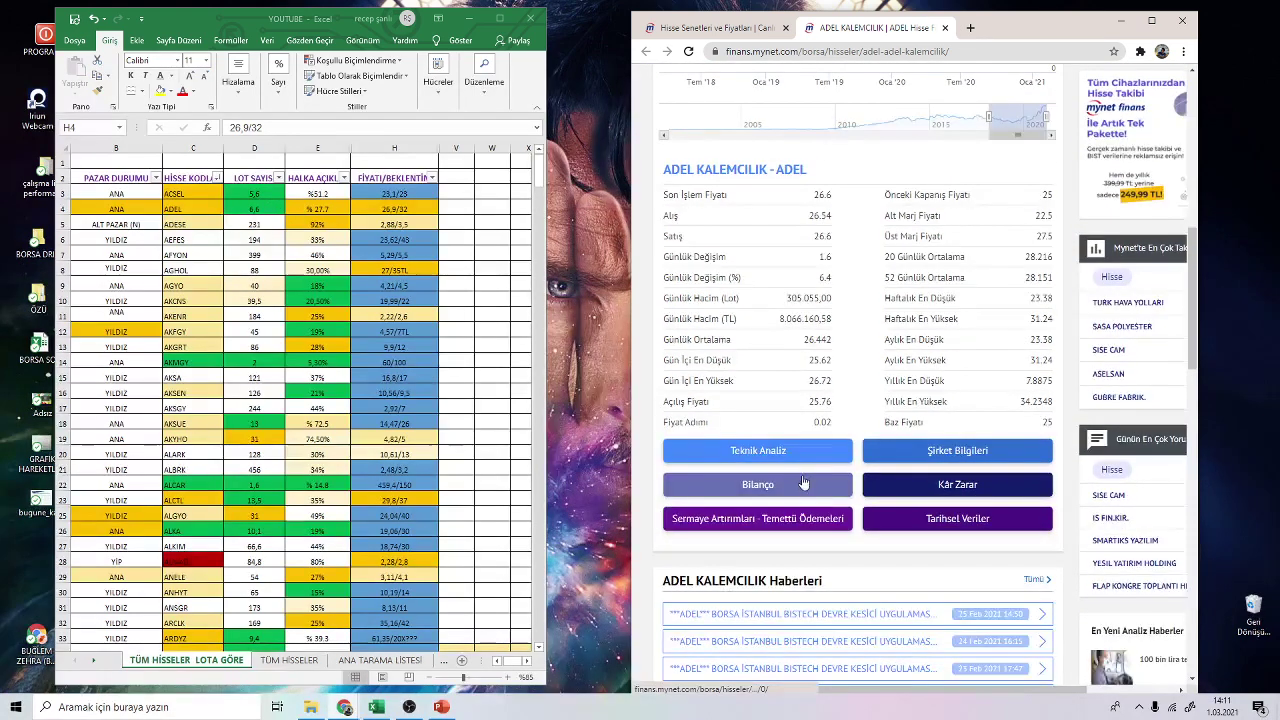
left_click(803, 482)
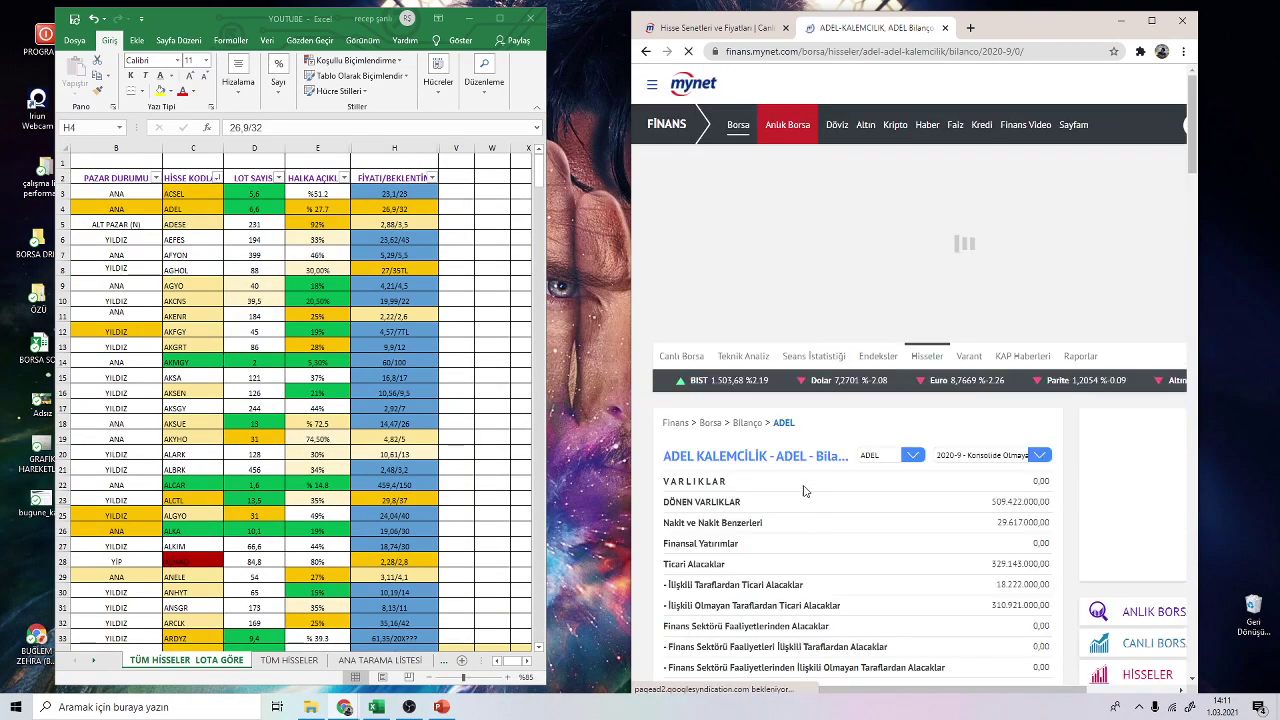
scroll(826, 565, "down", 4)
scroll(826, 565, "down", 15)
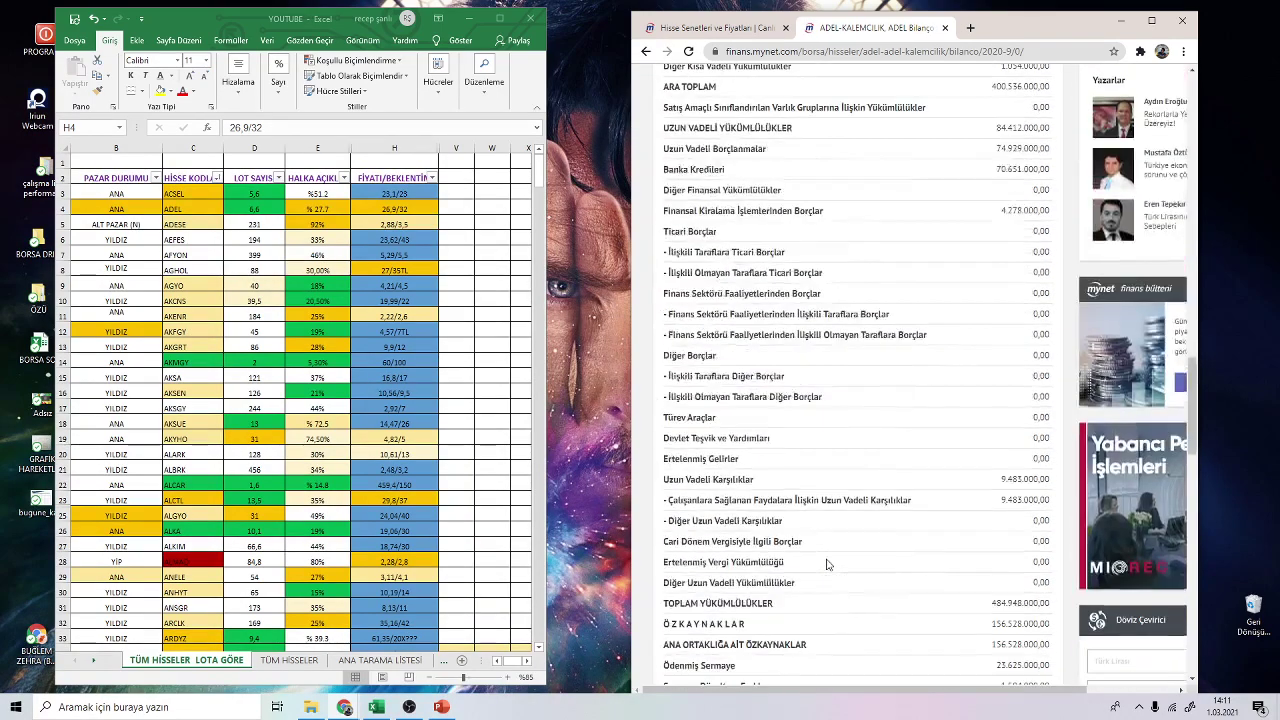
scroll(826, 565, "down", 4)
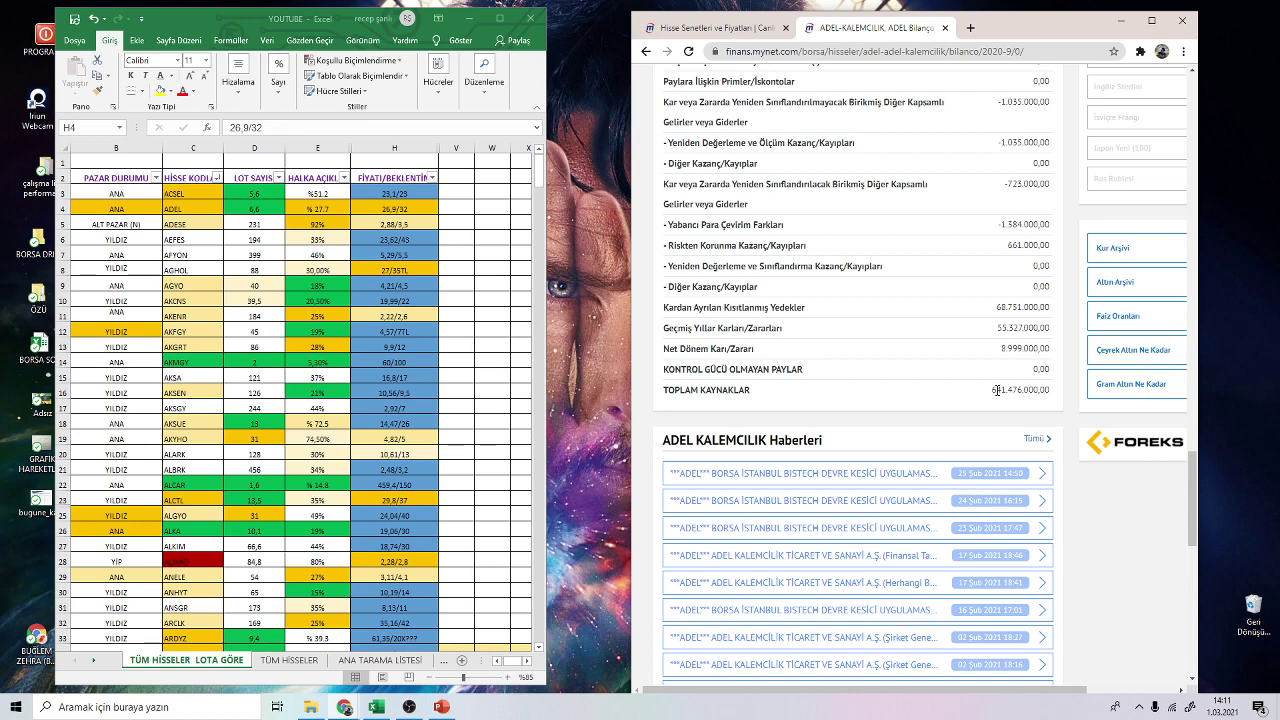
- Return to ADEL's stock page and examine the 3-year price chart around the end of 2019
left_click(645, 51)
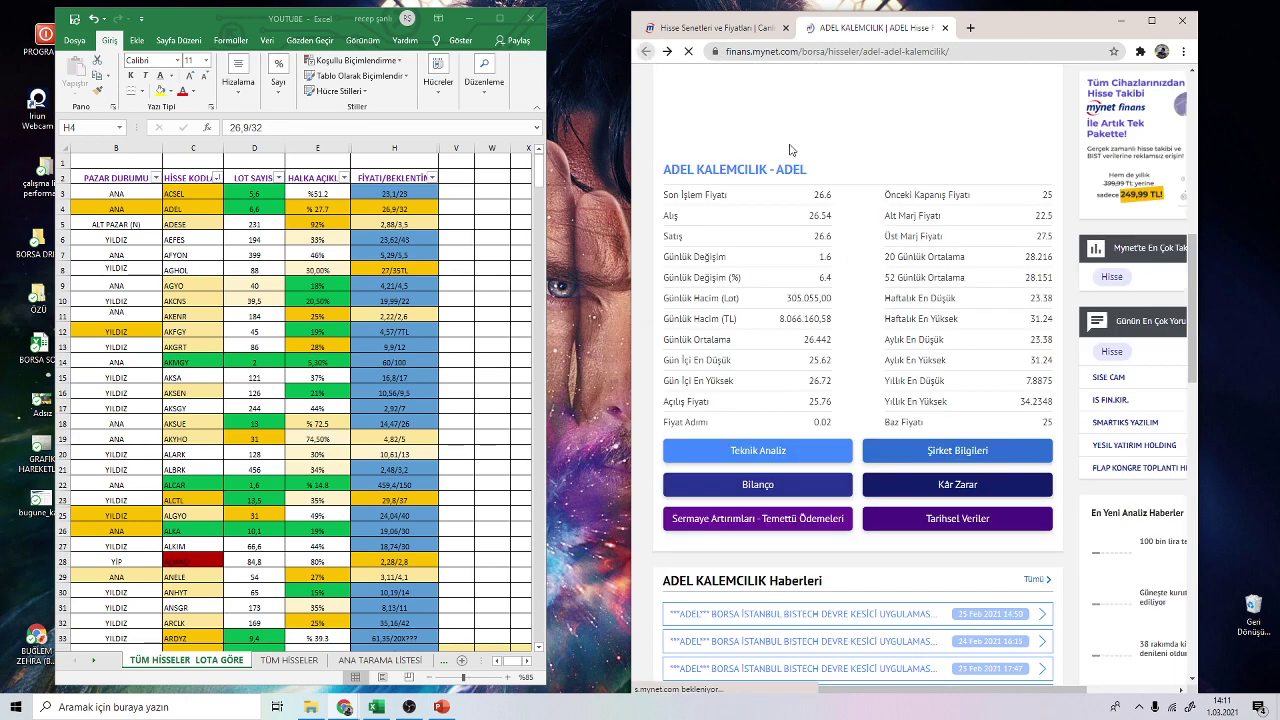
left_click(960, 190)
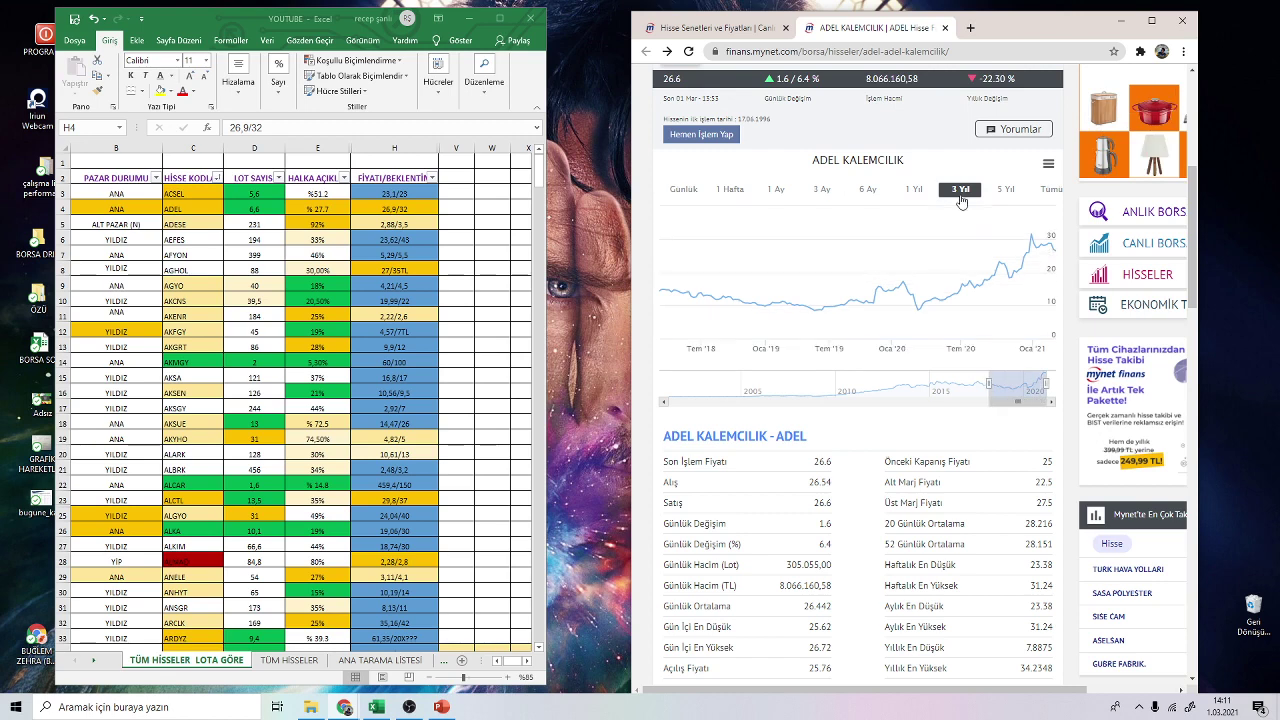
mouse_move(888, 296)
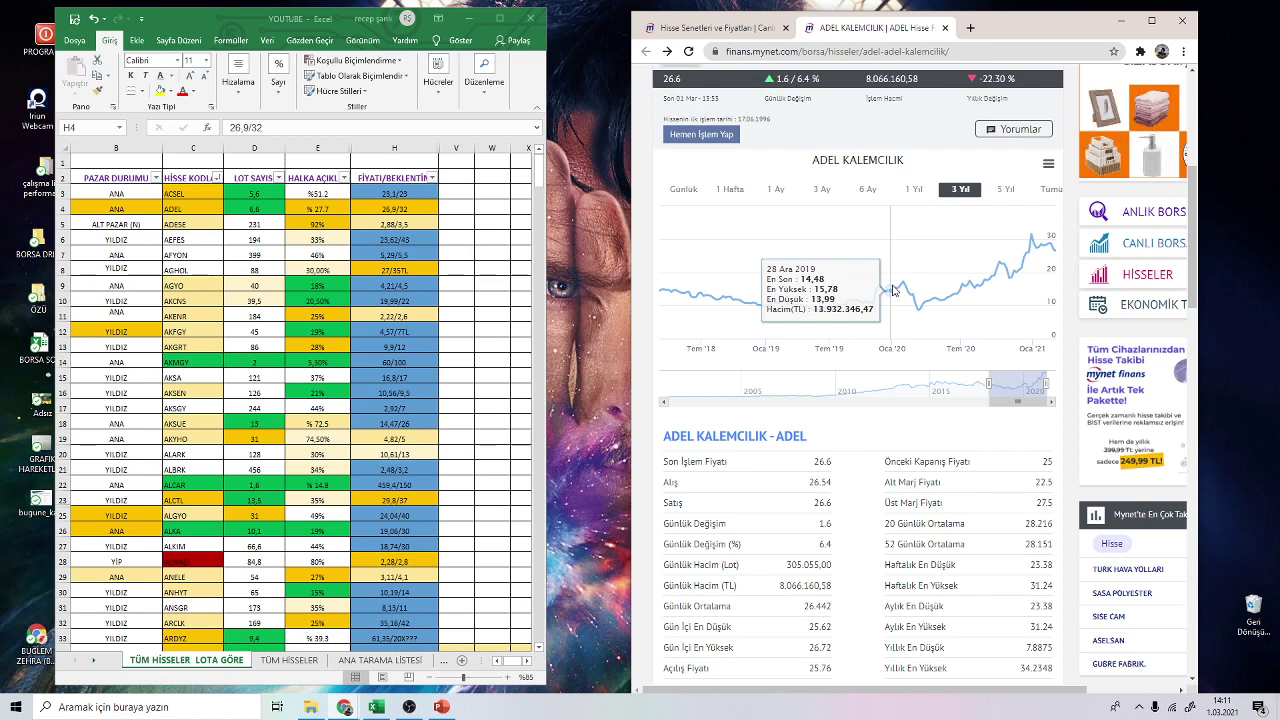
scroll(866, 271, "up", 2)
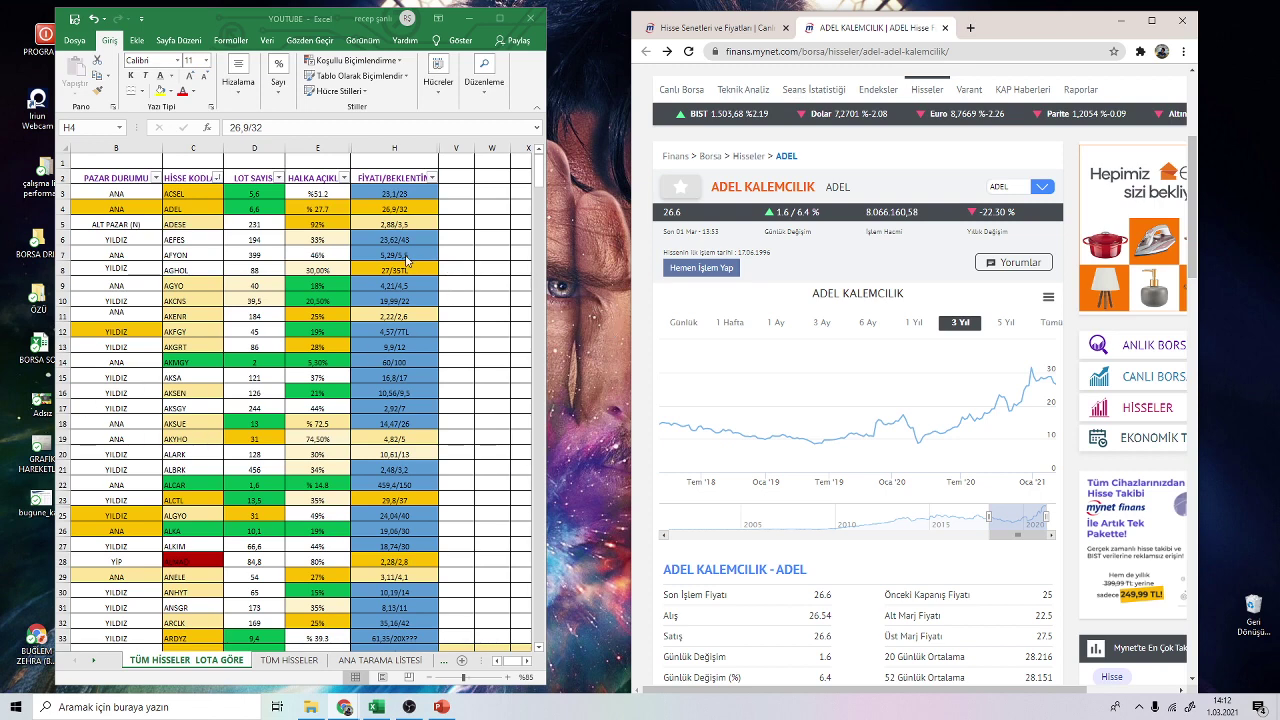
- Check AKMGY's lot count and price/expectation cells in the worksheet, and close the ADEL page
left_click(255, 362)
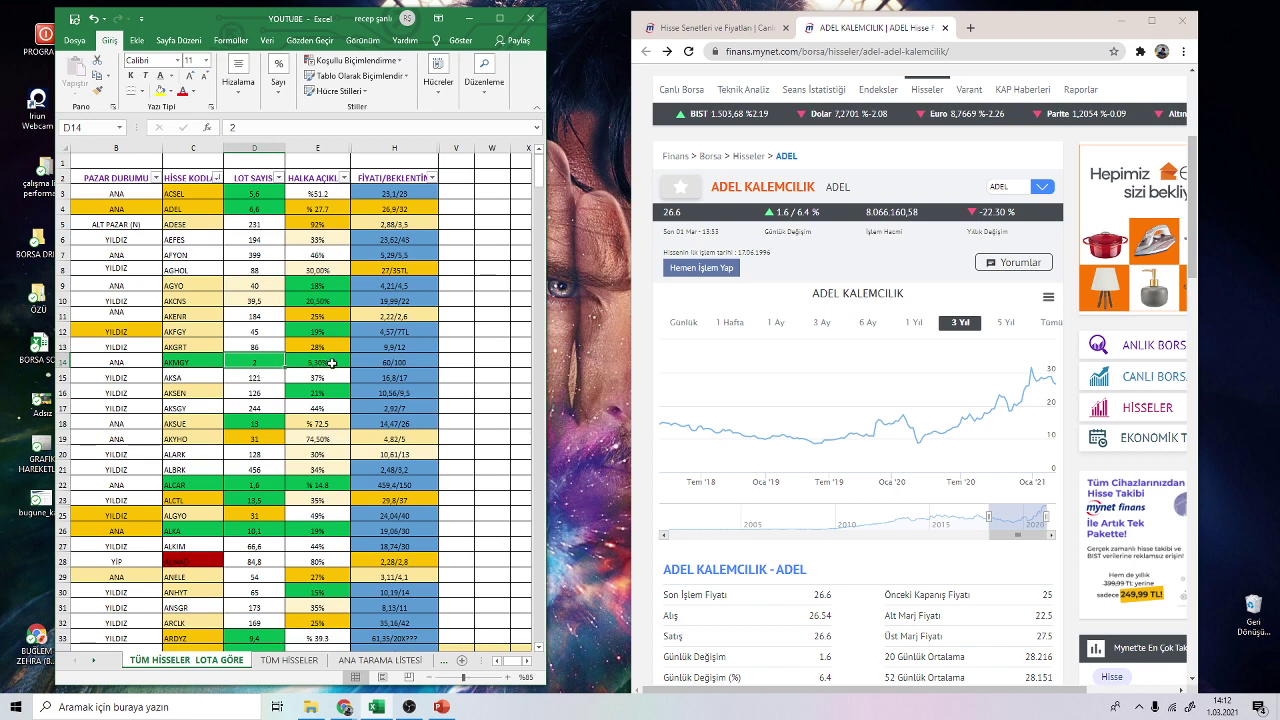
left_click(405, 361)
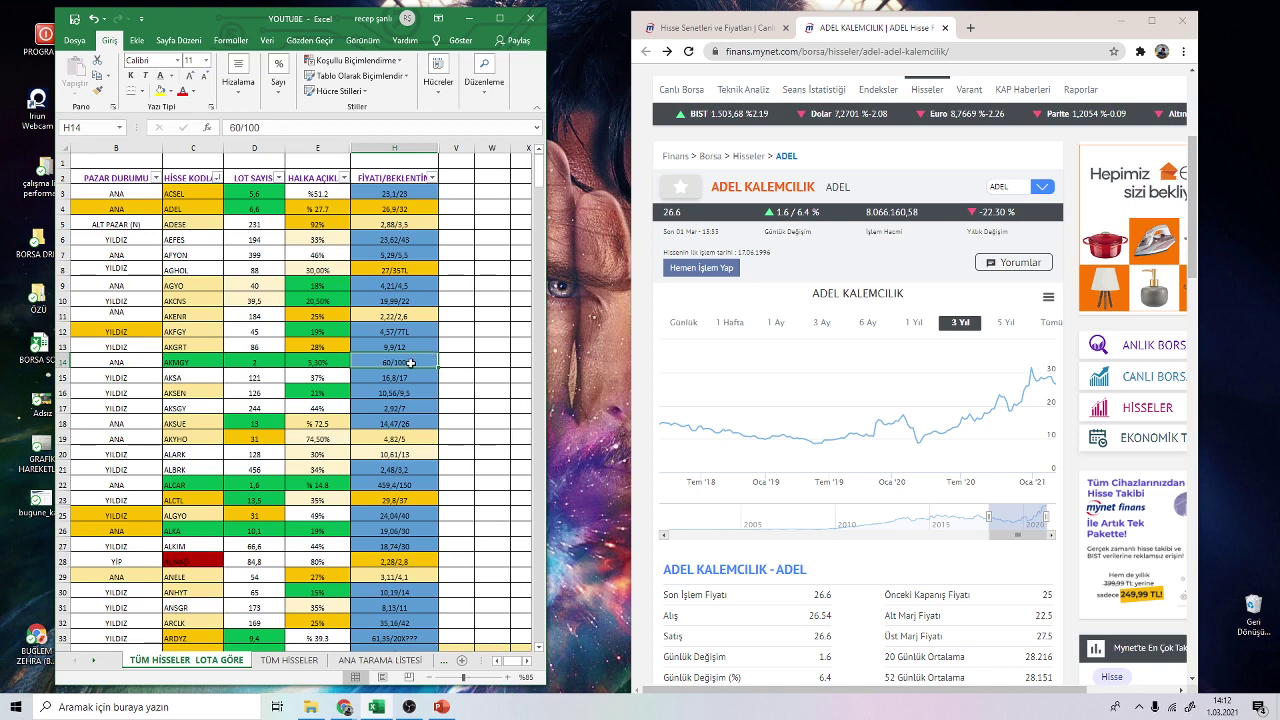
left_click(943, 38)
left_click(945, 27)
- Open the AKMERKEZ GMYO stock page from the stock list in a new tab
scroll(829, 337, "down", 1)
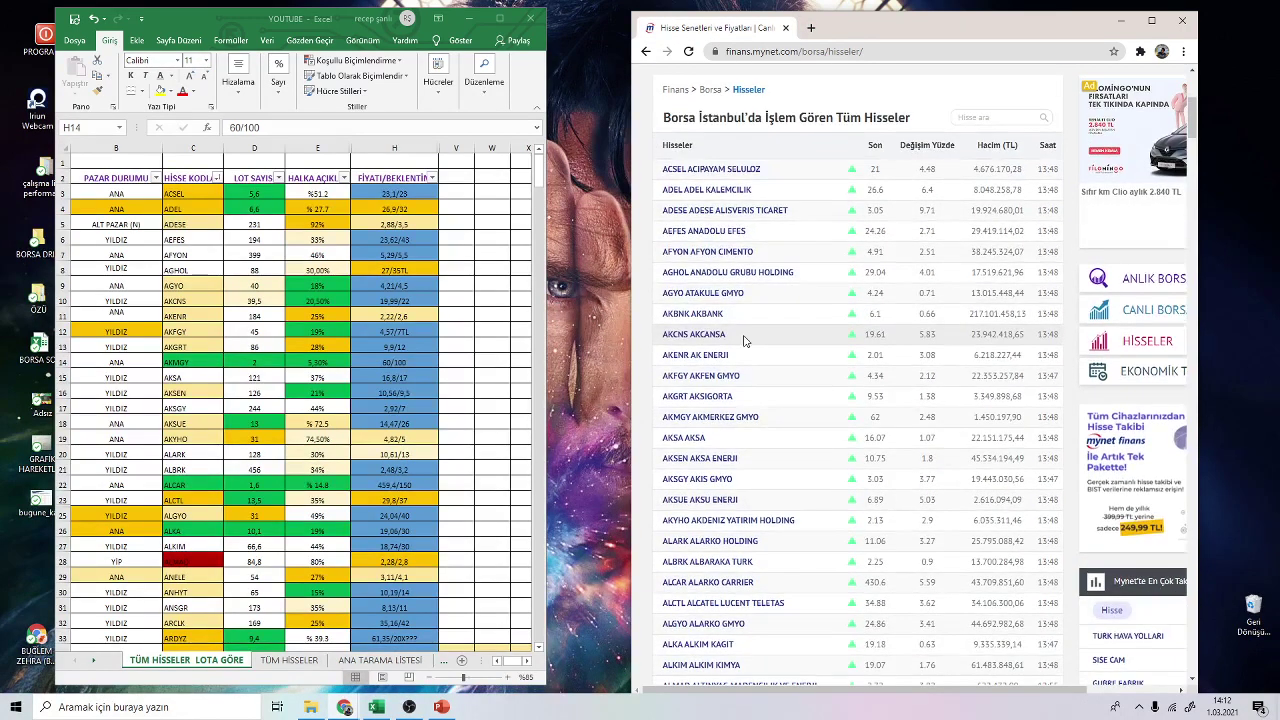
right_click(692, 418)
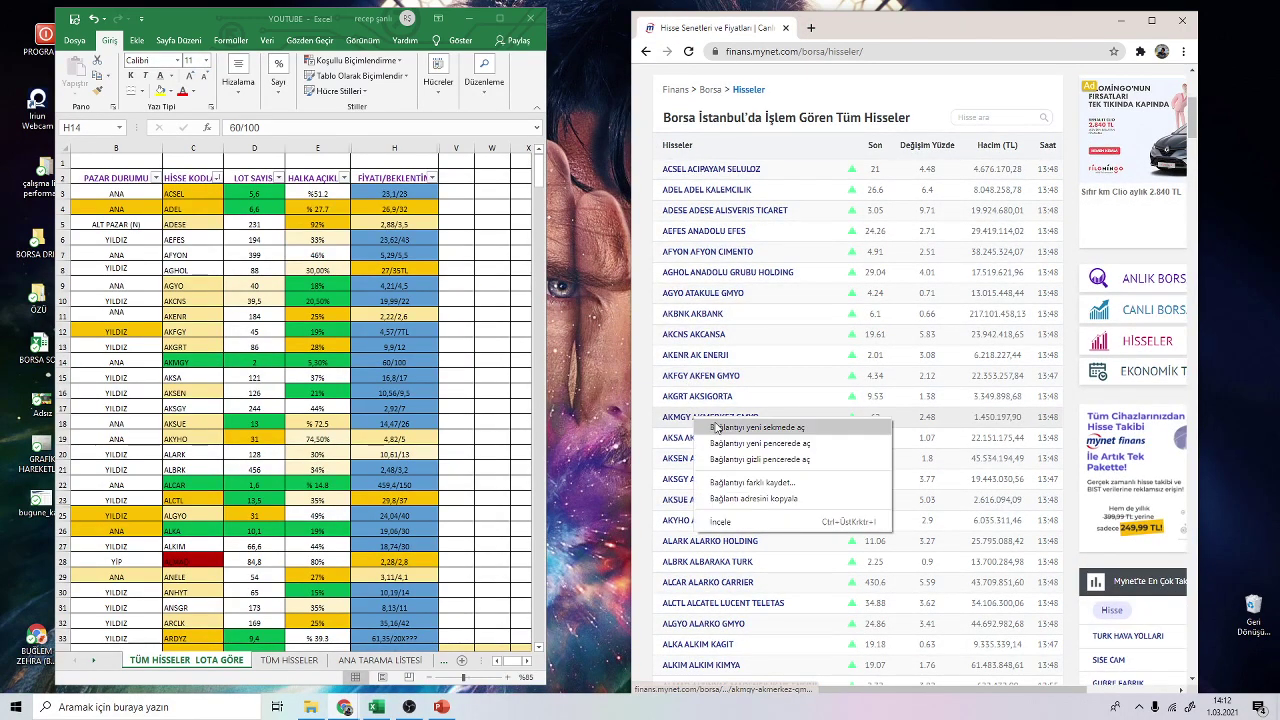
left_click(718, 429)
left_click(886, 29)
scroll(894, 357, "down", 2)
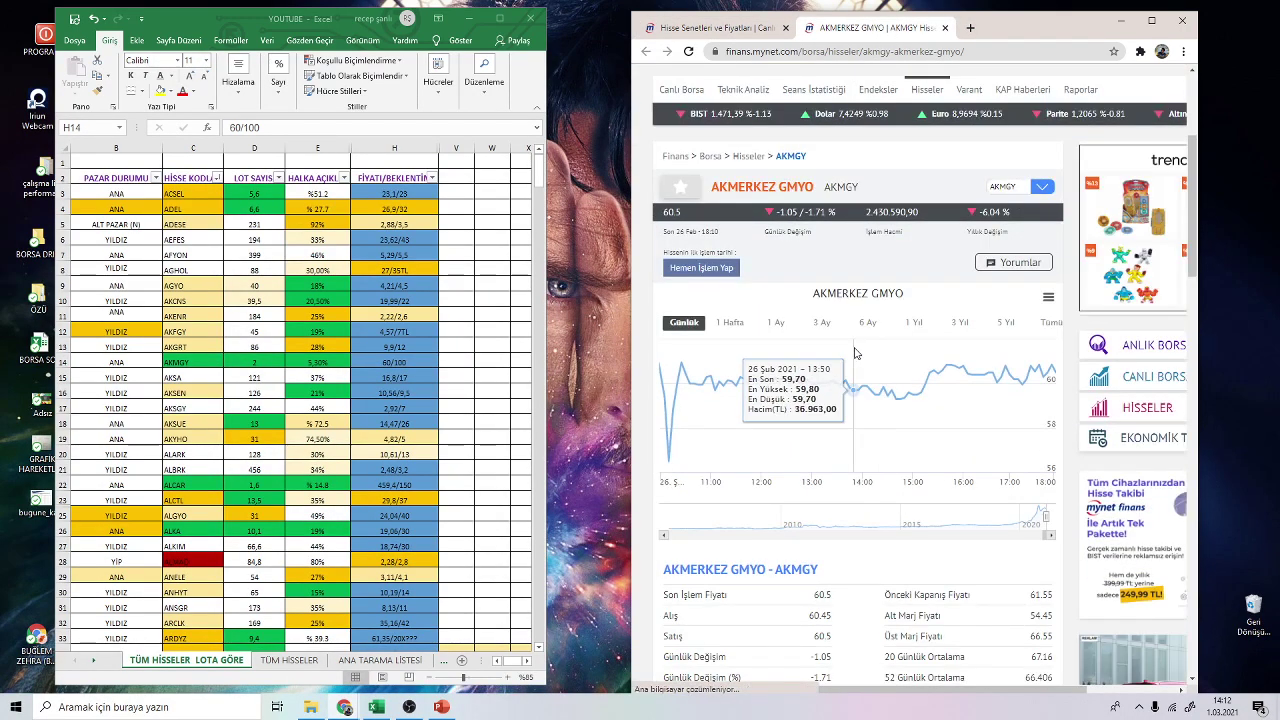
- Open AKMGY's balance sheet and examine it down to the net period profit and total resources
scroll(857, 497, "down", 4)
left_click(789, 549)
scroll(795, 500, "down", 6)
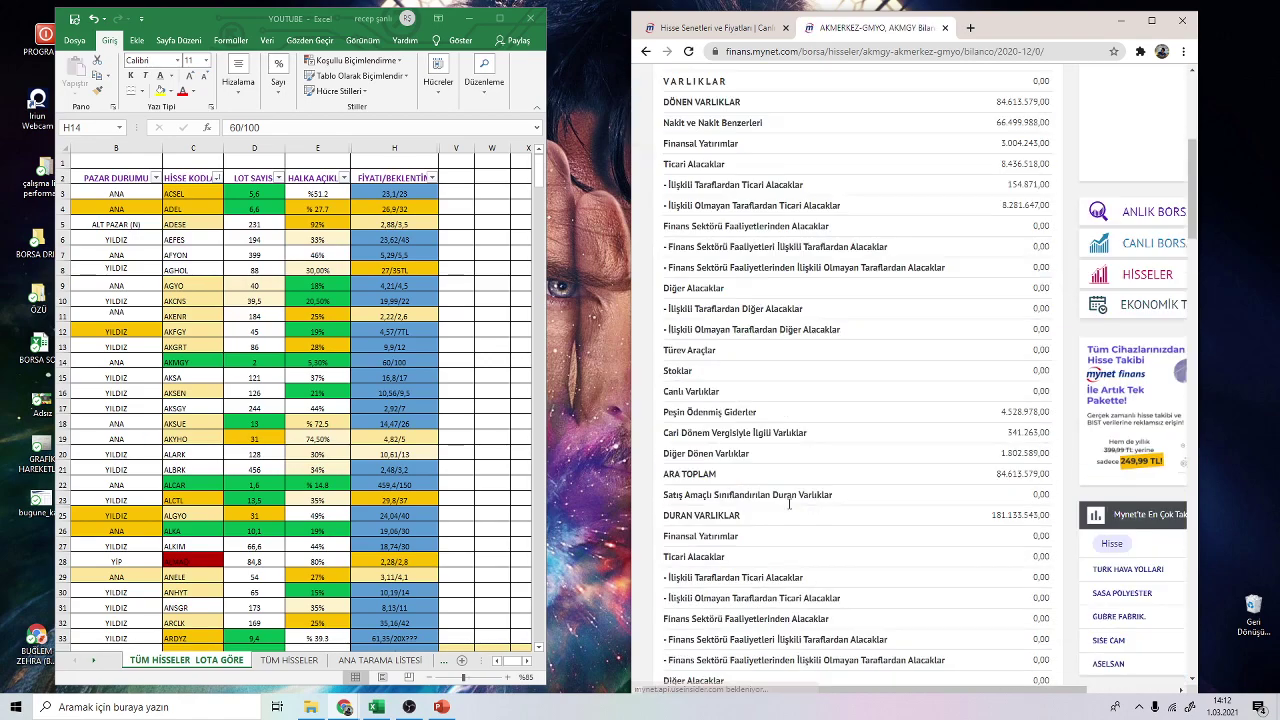
scroll(803, 499, "down", 12)
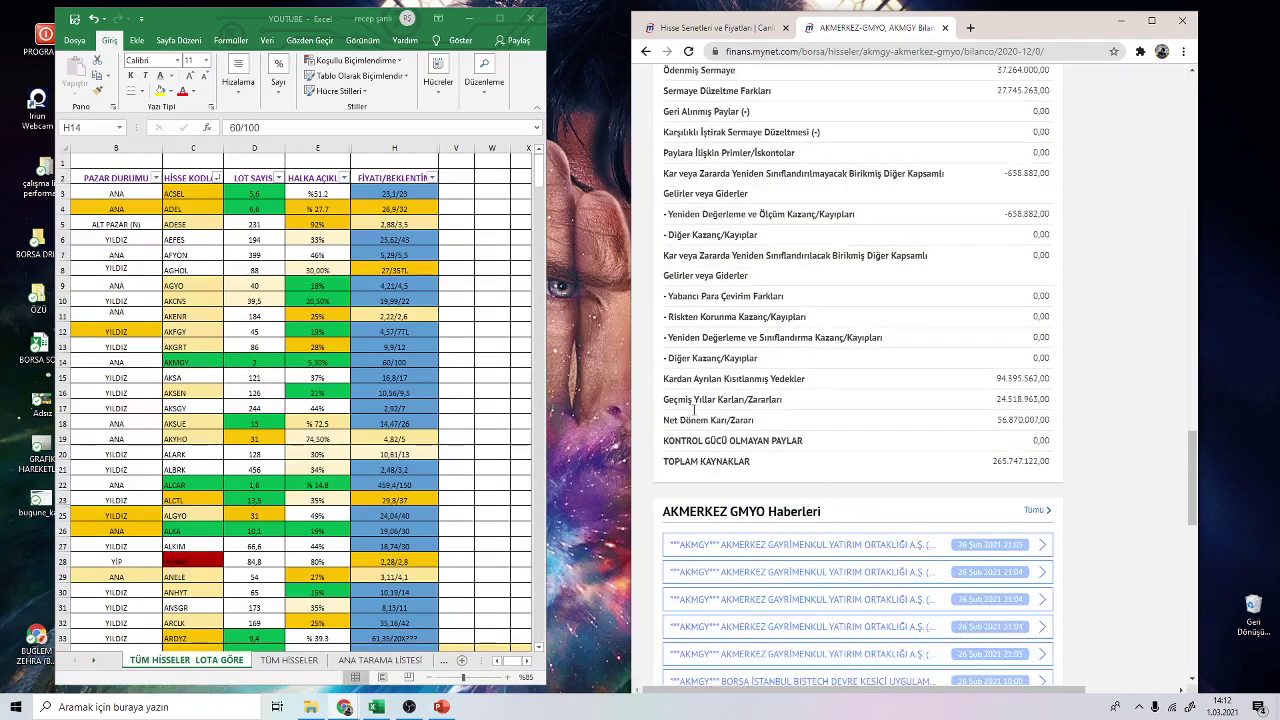
scroll(870, 465, "down", 1)
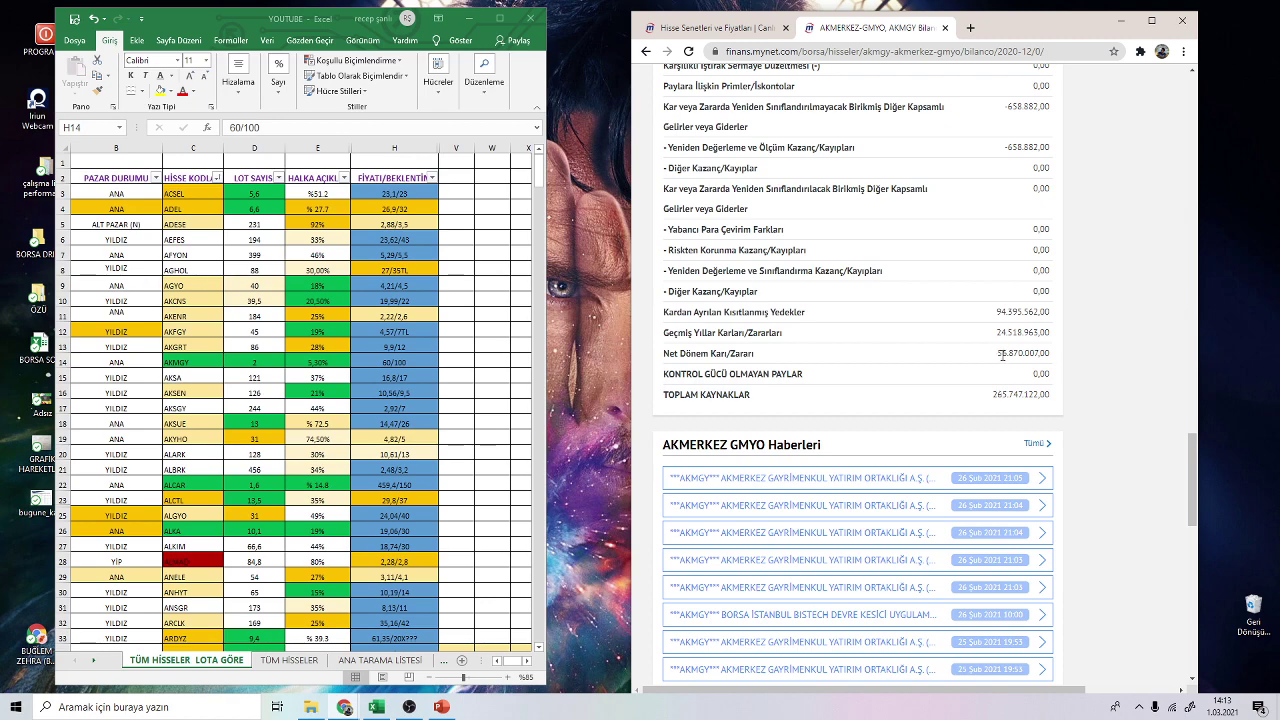
- Return to AKMGY's stock page, view its 3-year price chart, and close the page
left_click(645, 51)
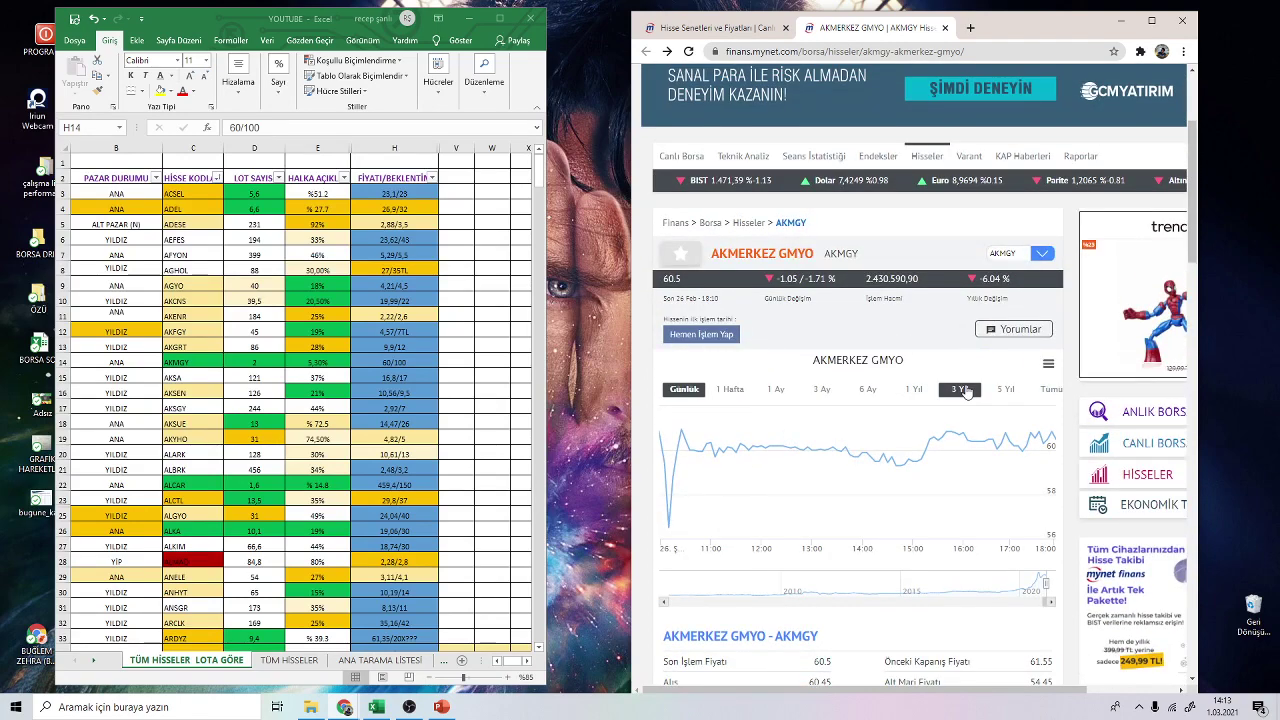
left_click(966, 391)
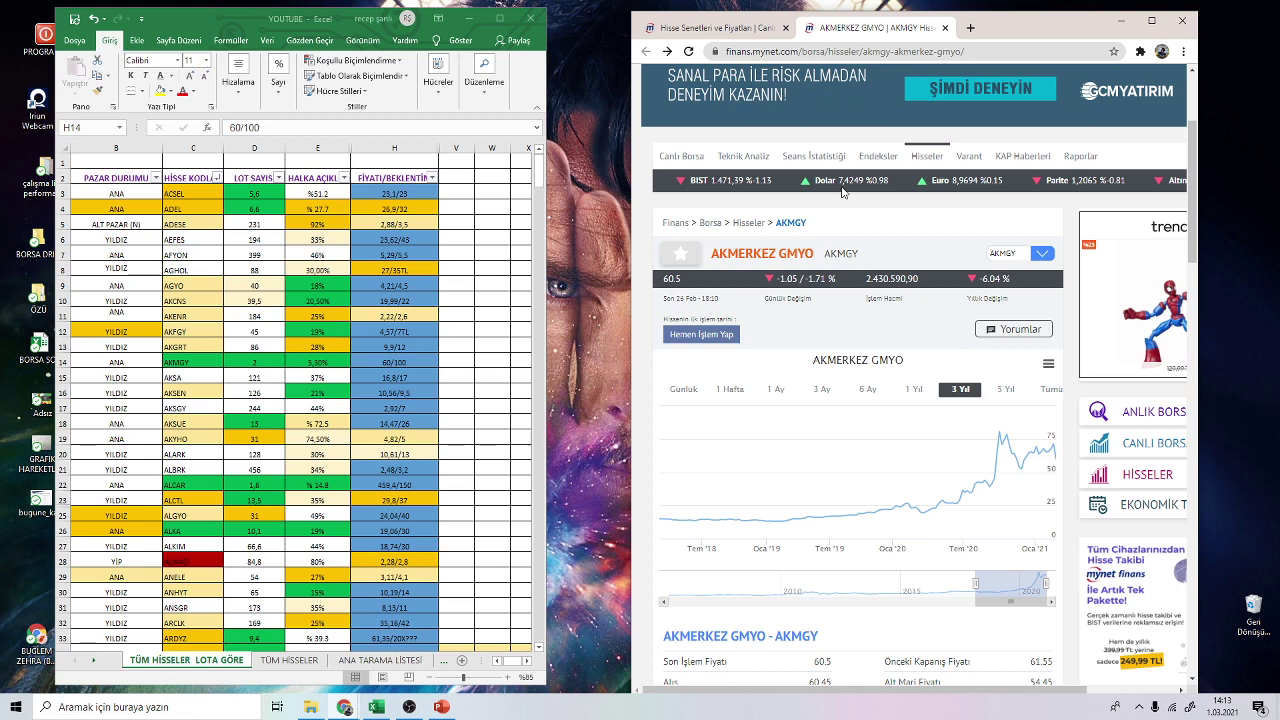
left_click(945, 27)
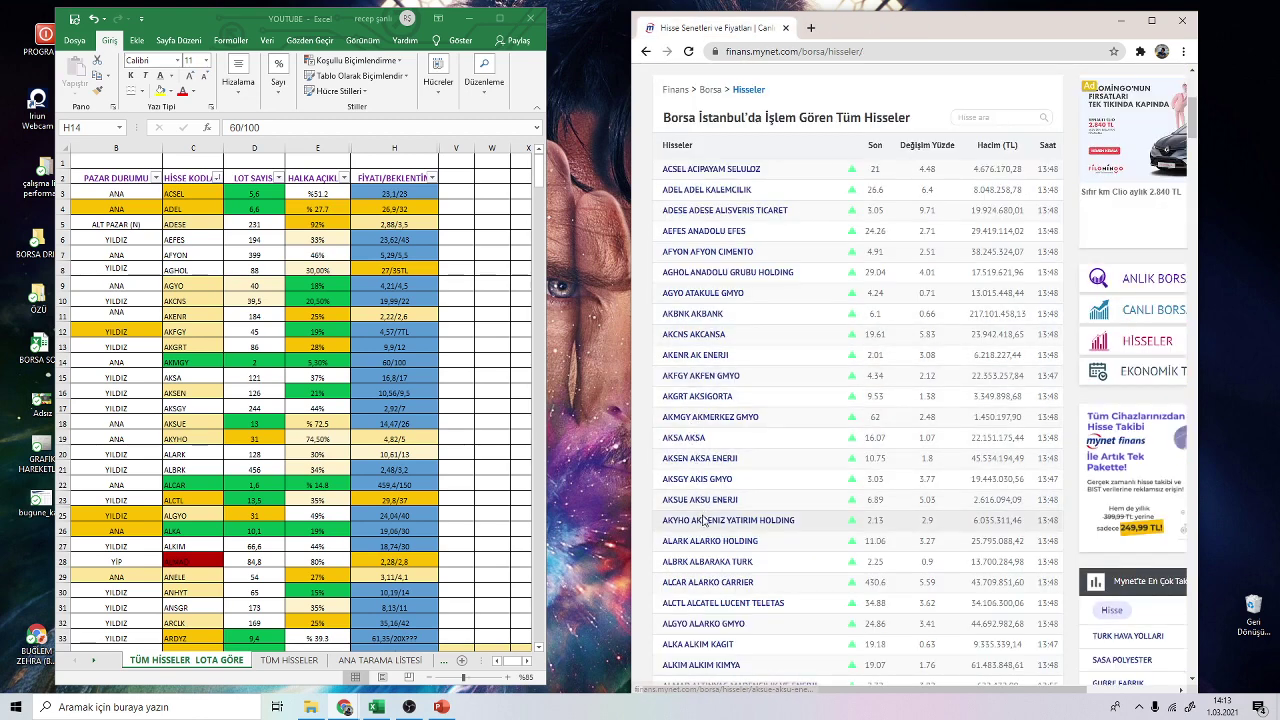
- Check AKSUE's code and lot count, and ALKA's lot count and price/expectation, in the worksheet
left_click(240, 360)
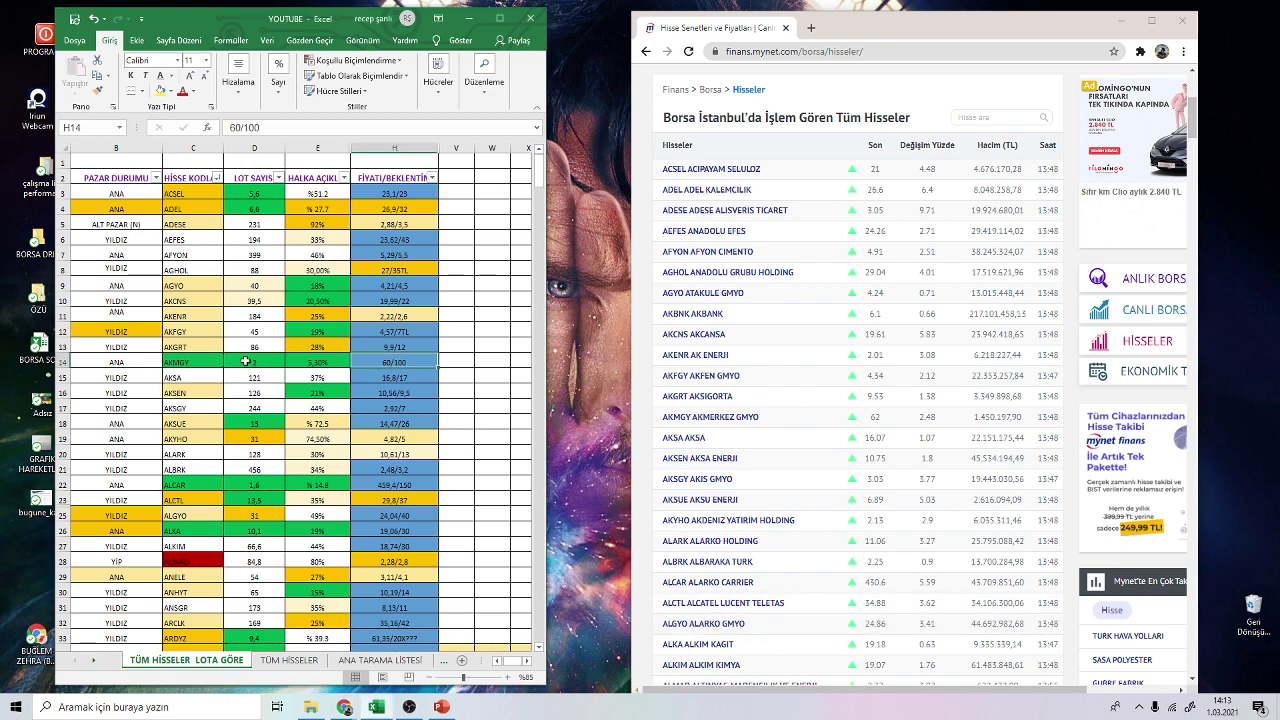
left_click(253, 423)
left_click(186, 425)
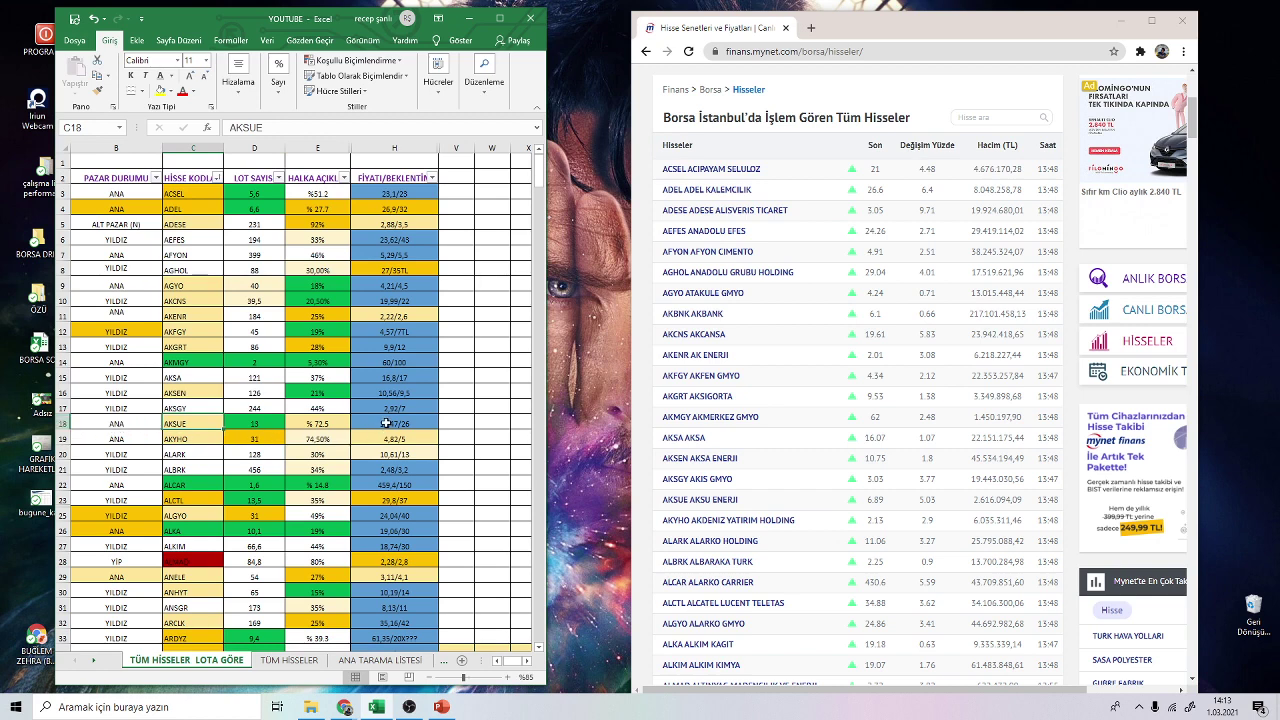
left_click(259, 424)
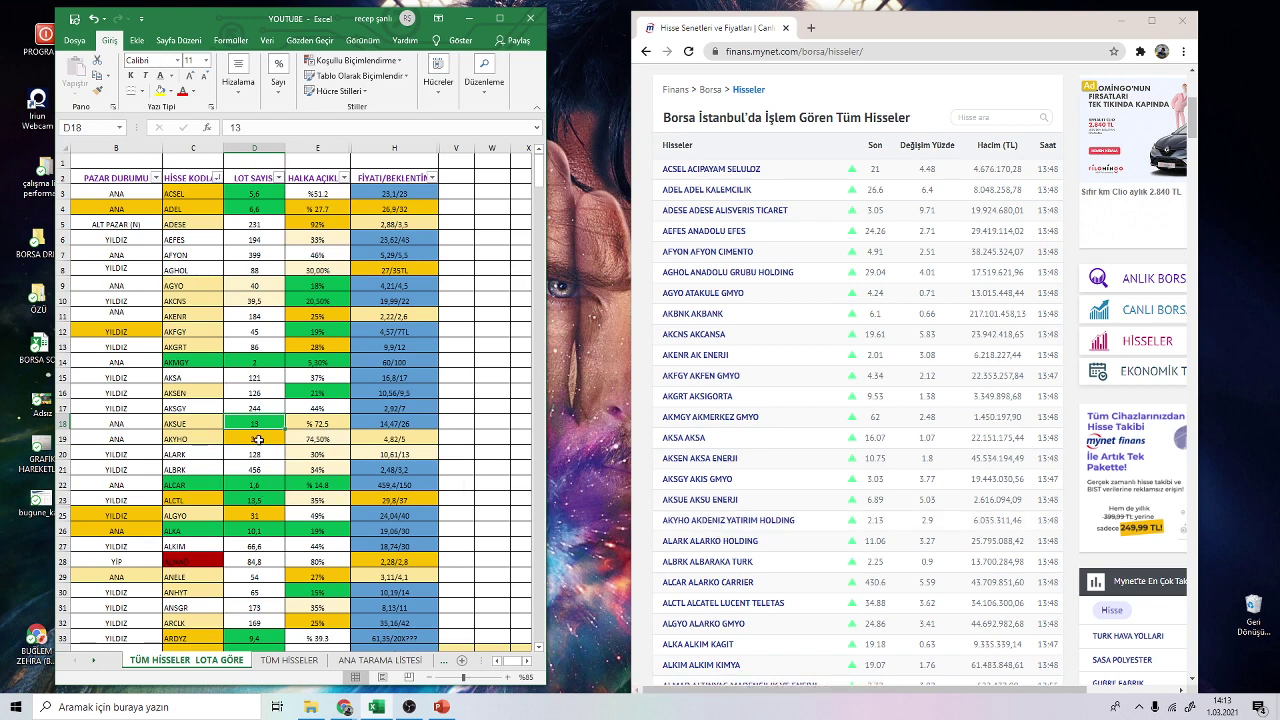
left_click(253, 533)
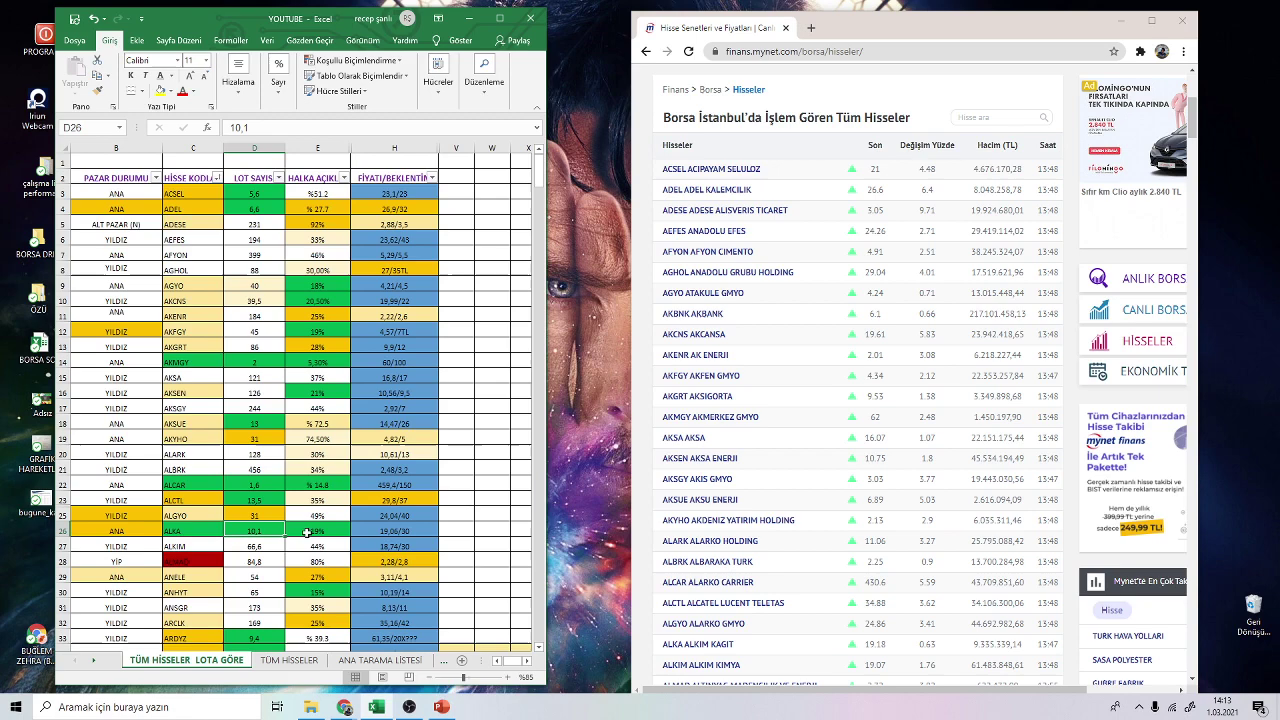
left_click(403, 534)
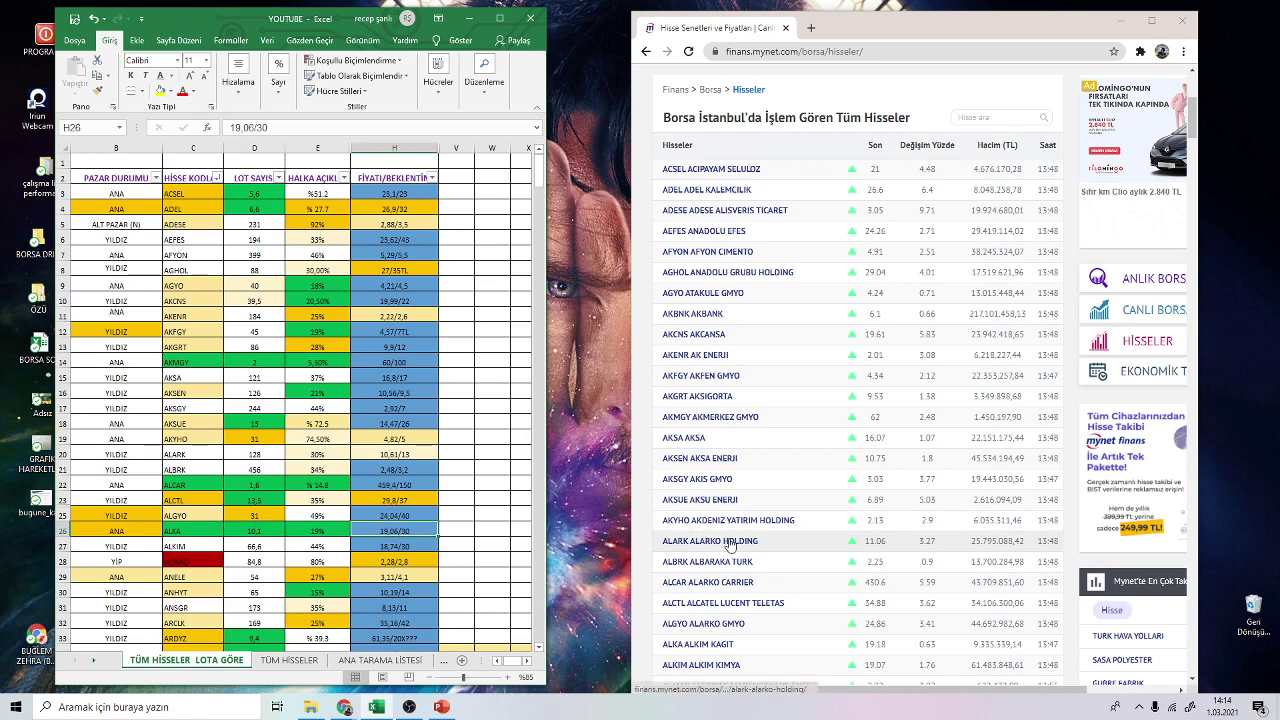
- Open the ALKIM KAGIT (ALKA) stock page from the stock list in a new tab
scroll(730, 545, "down", 1)
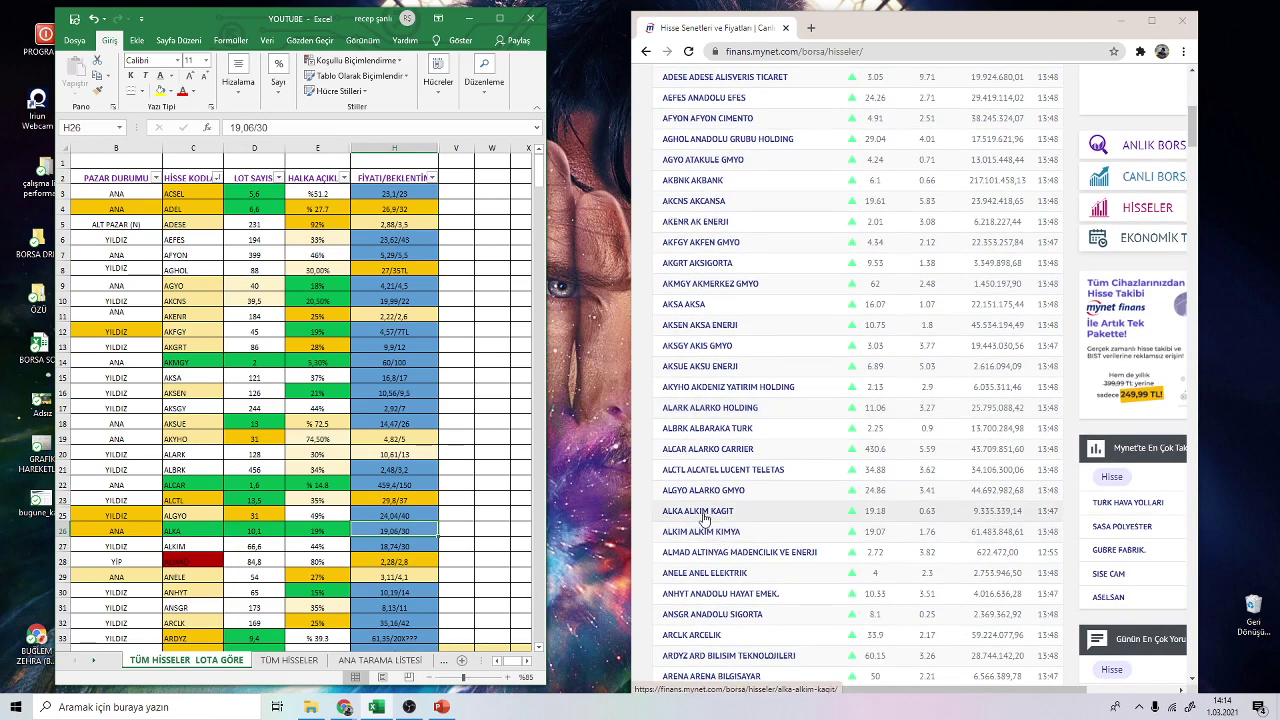
right_click(718, 521)
left_click(718, 521)
key("ctrl+Tab")
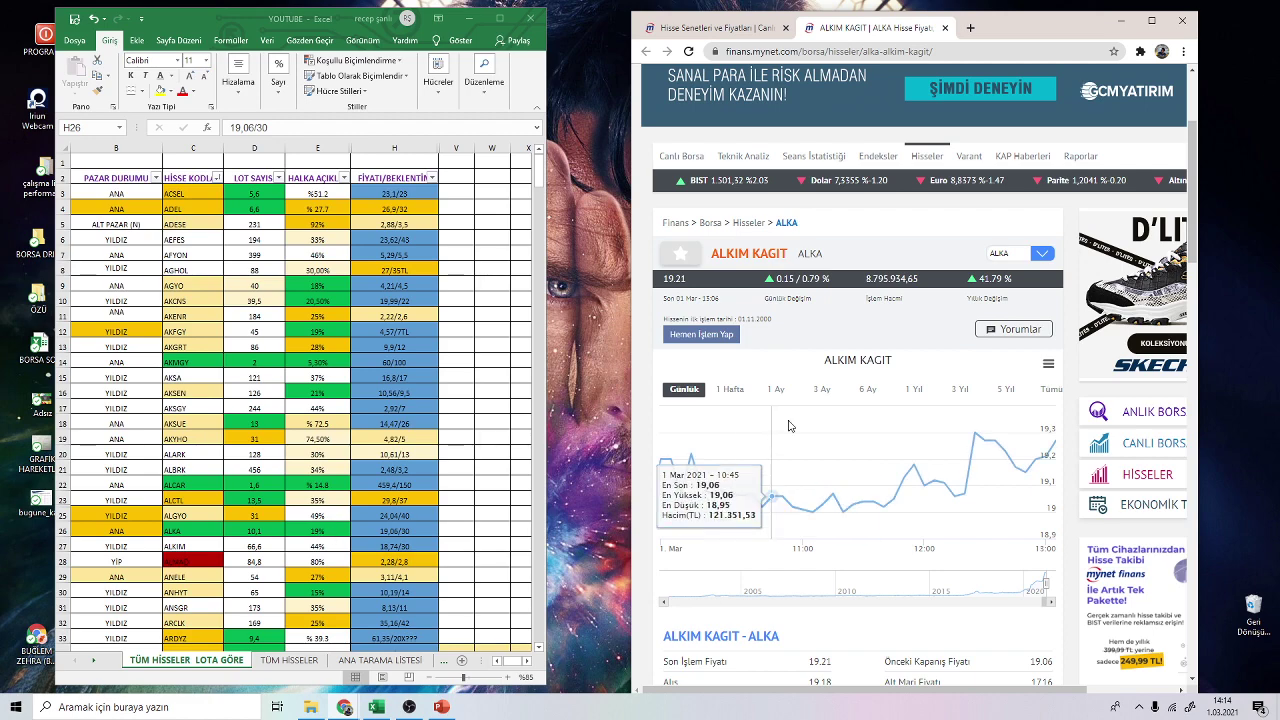
- View the 3-year price chart on the ALKA stock page and open the company's balance sheet
left_click(960, 389)
scroll(838, 485, "down", 2)
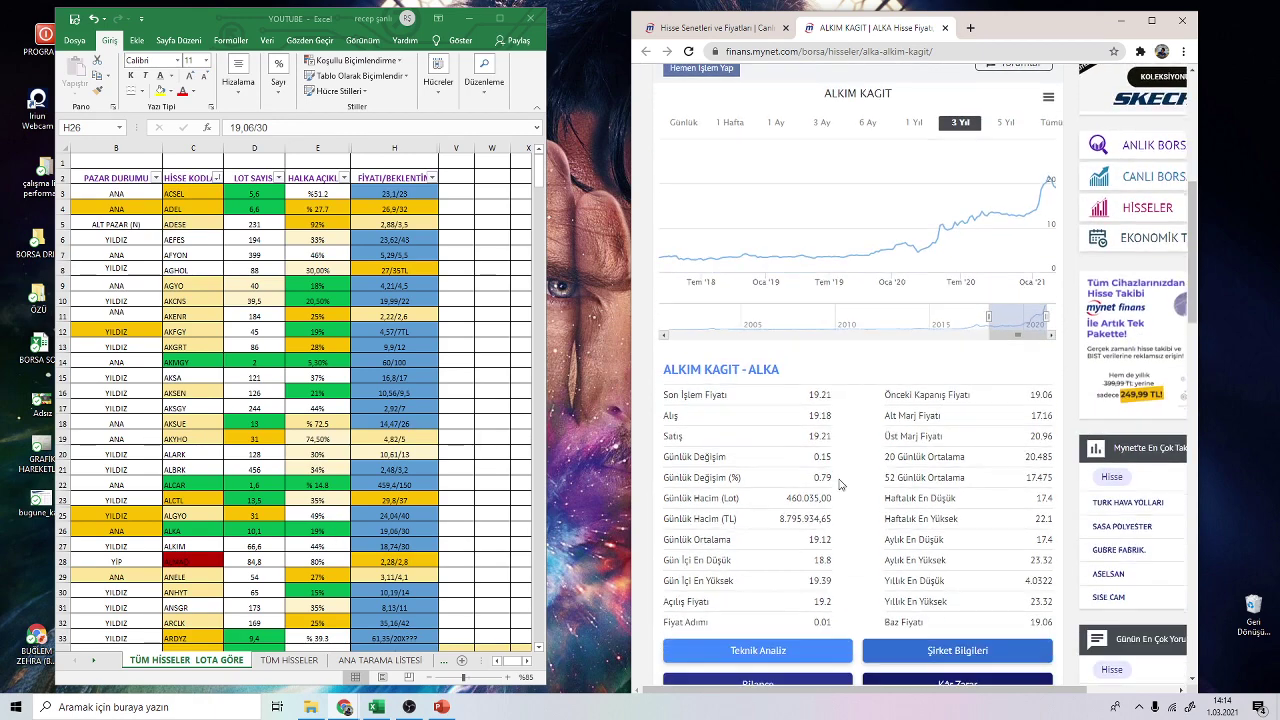
scroll(838, 485, "down", 3)
left_click(840, 485)
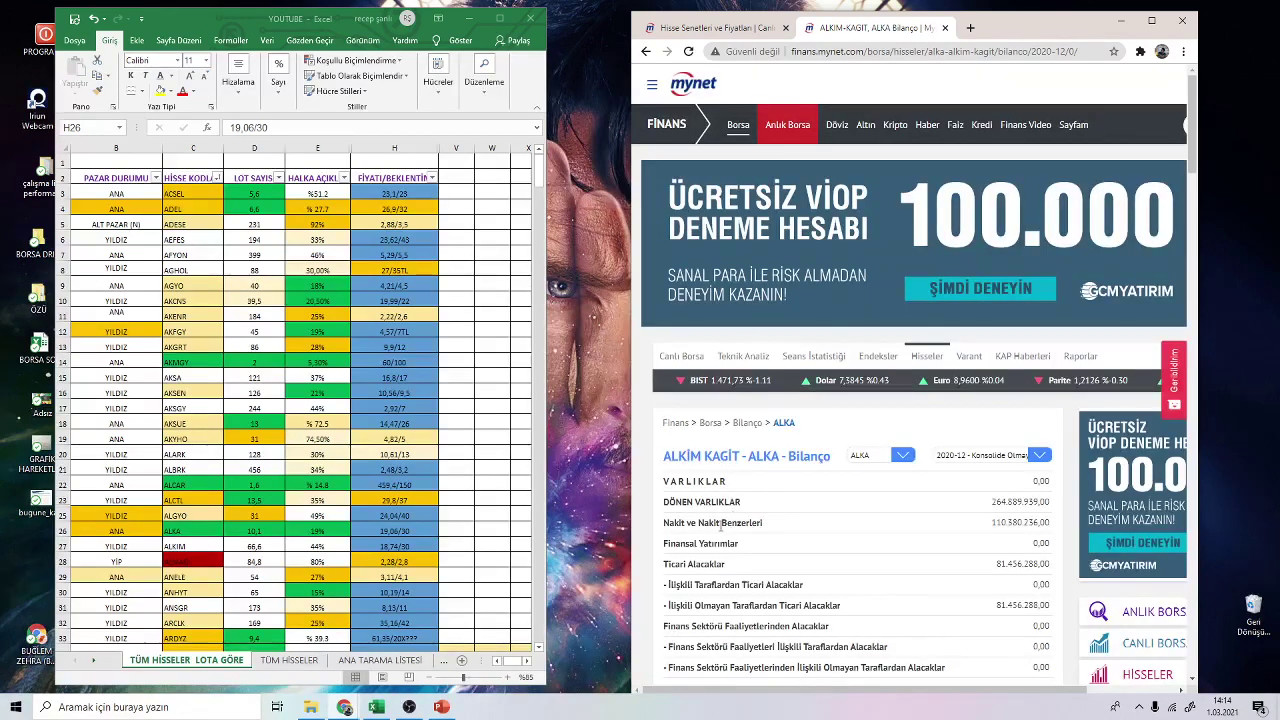
scroll(800, 549, "down", 3)
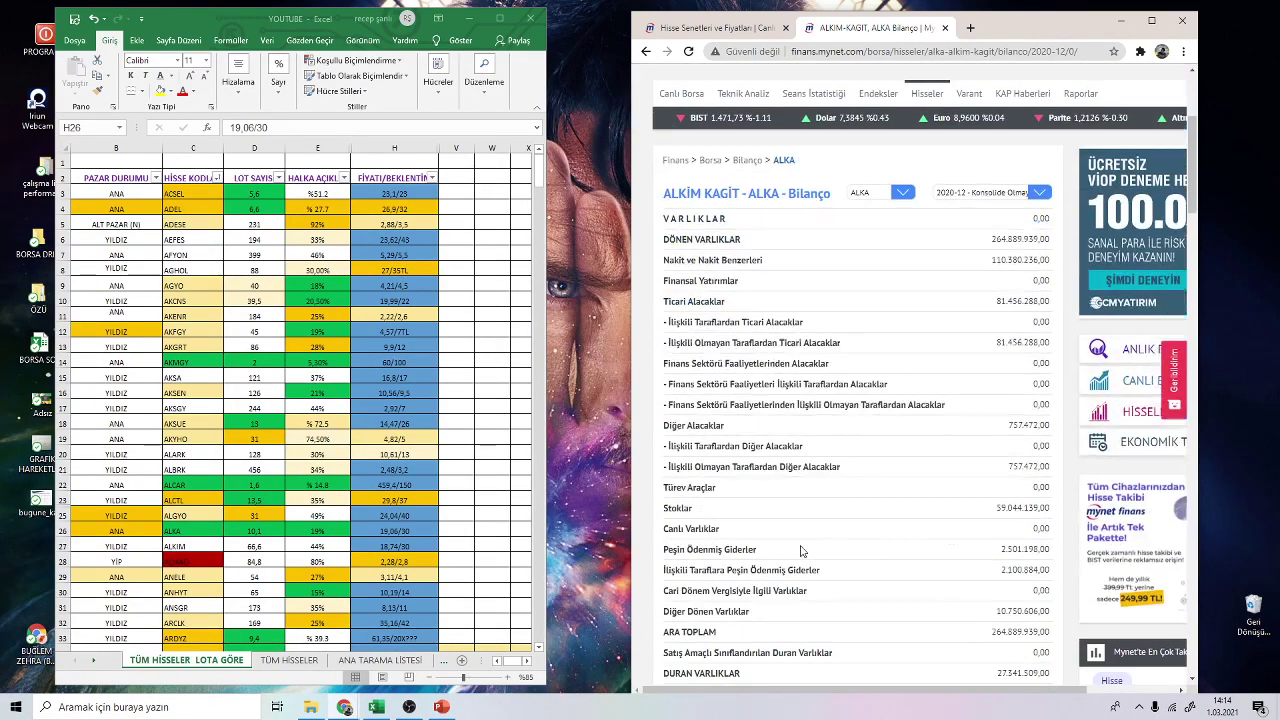
- Return to ALKA's stock page and view its 1-year price chart
scroll(800, 549, "up", 4)
left_click(646, 51)
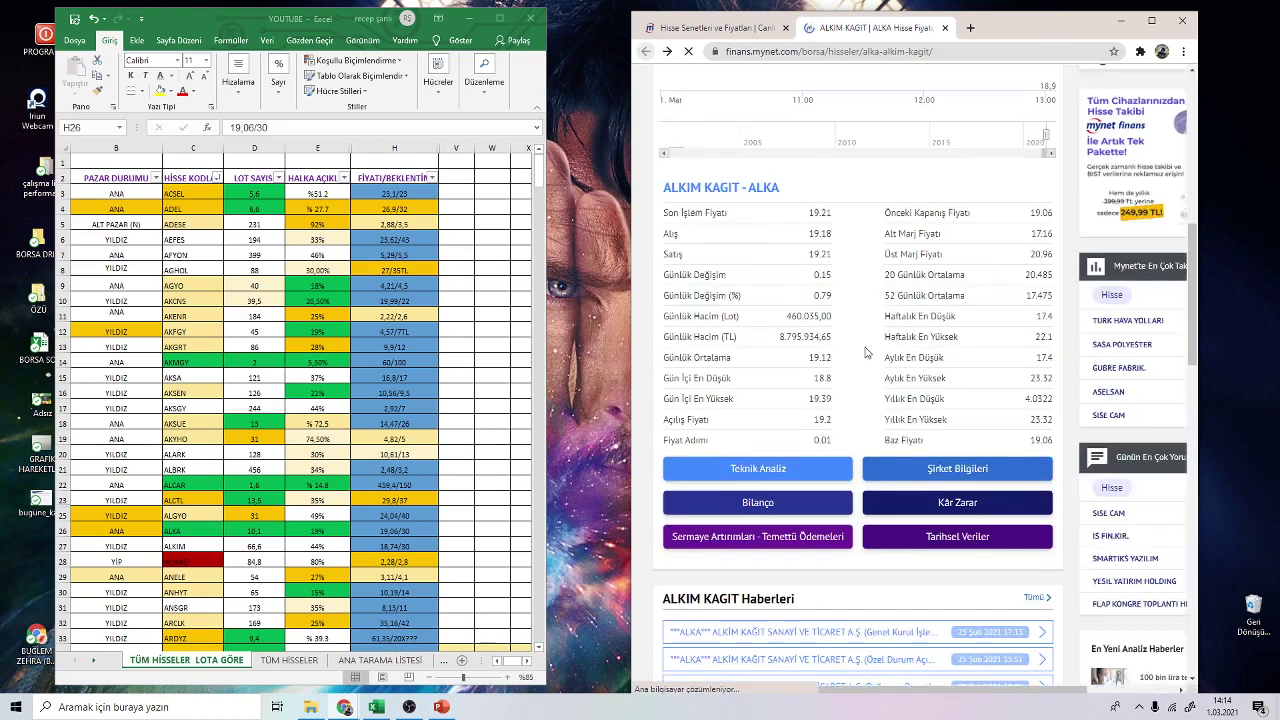
scroll(860, 380, "up", 2)
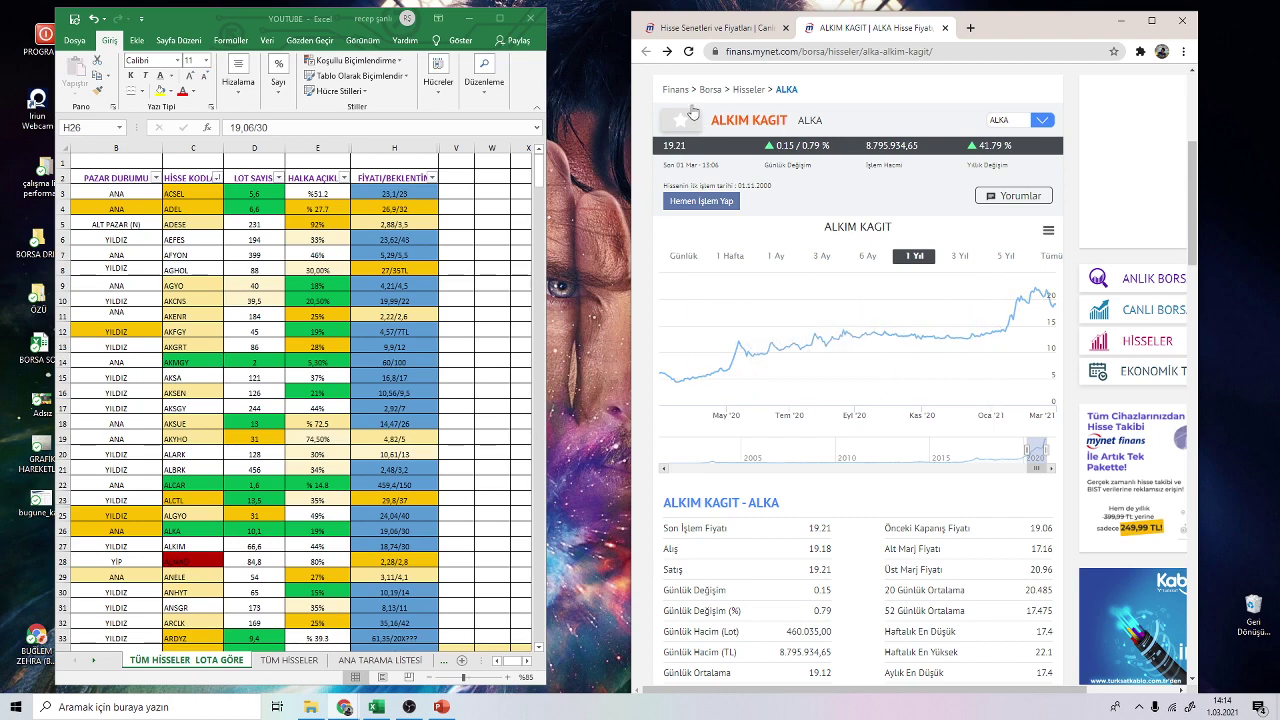
- Reopen ALKA's balance sheet and examine it down to the net period profit and total resources
scroll(768, 521, "down", 3)
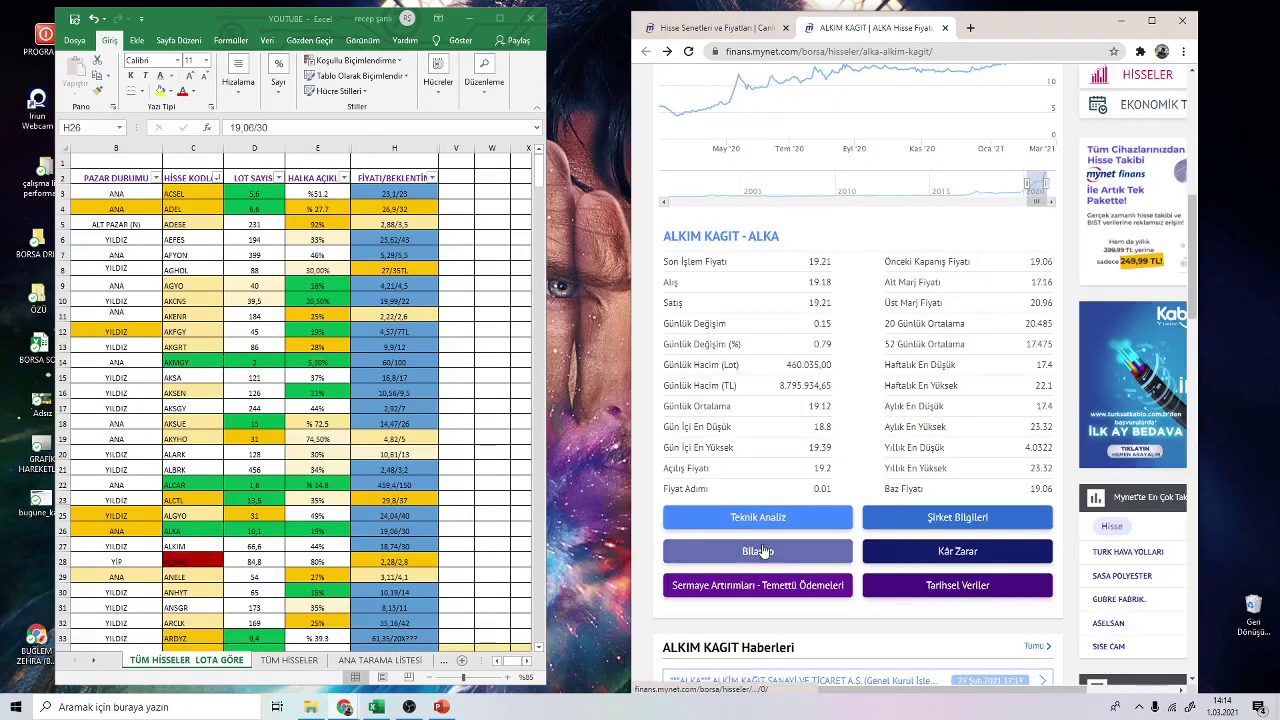
left_click(758, 551)
scroll(815, 450, "down", 3)
scroll(814, 451, "down", 15)
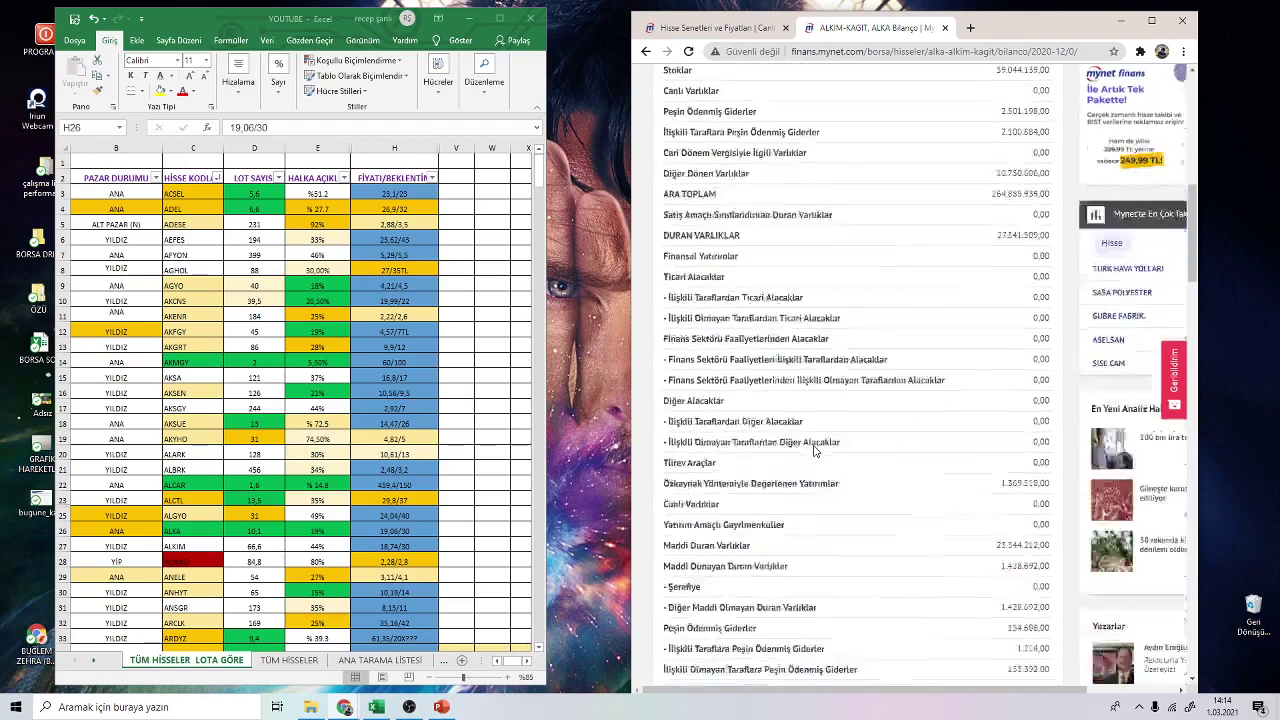
scroll(814, 451, "down", 3)
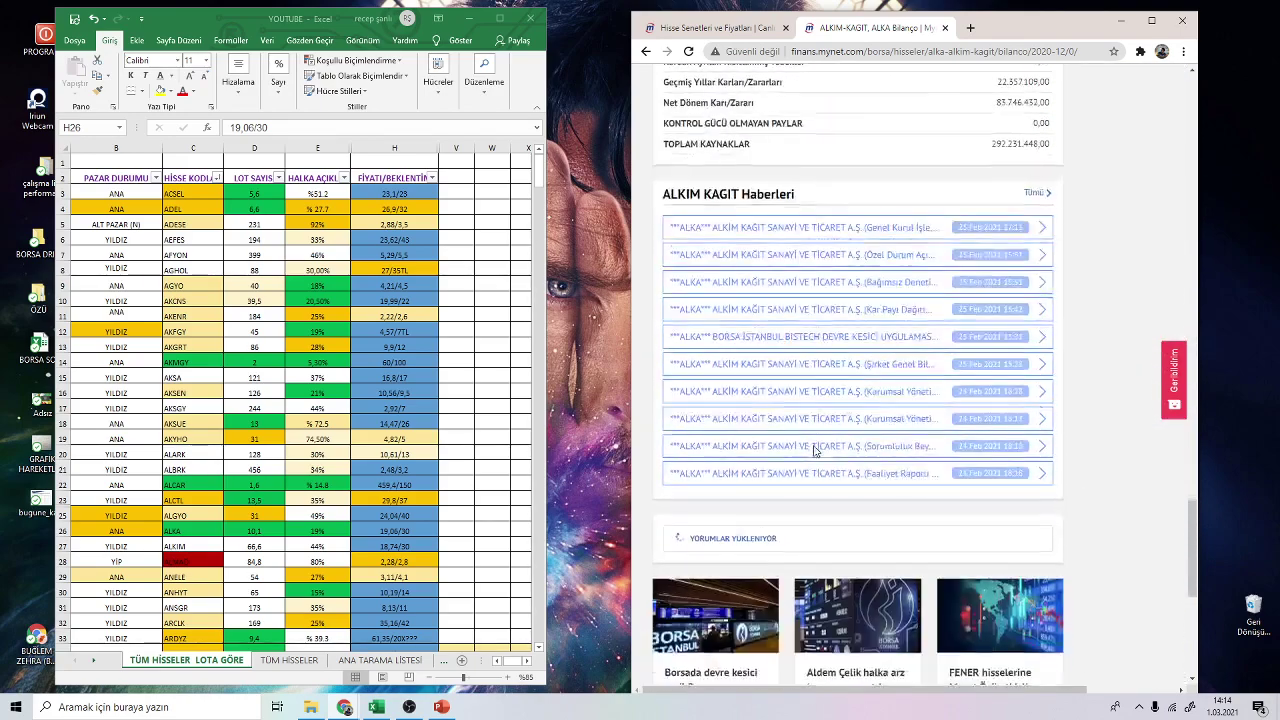
scroll(814, 451, "up", 2)
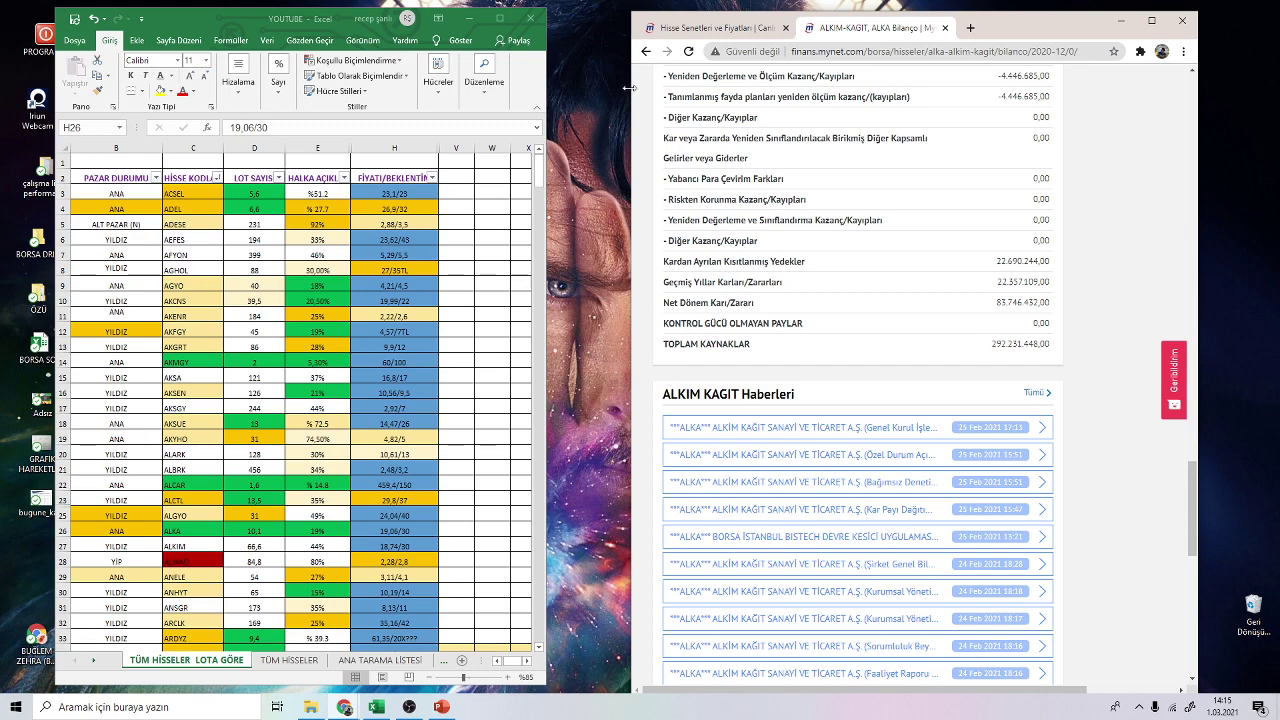
- Go back to ALKA's stock page, view its 3-year price chart, and close the page
left_click(645, 51)
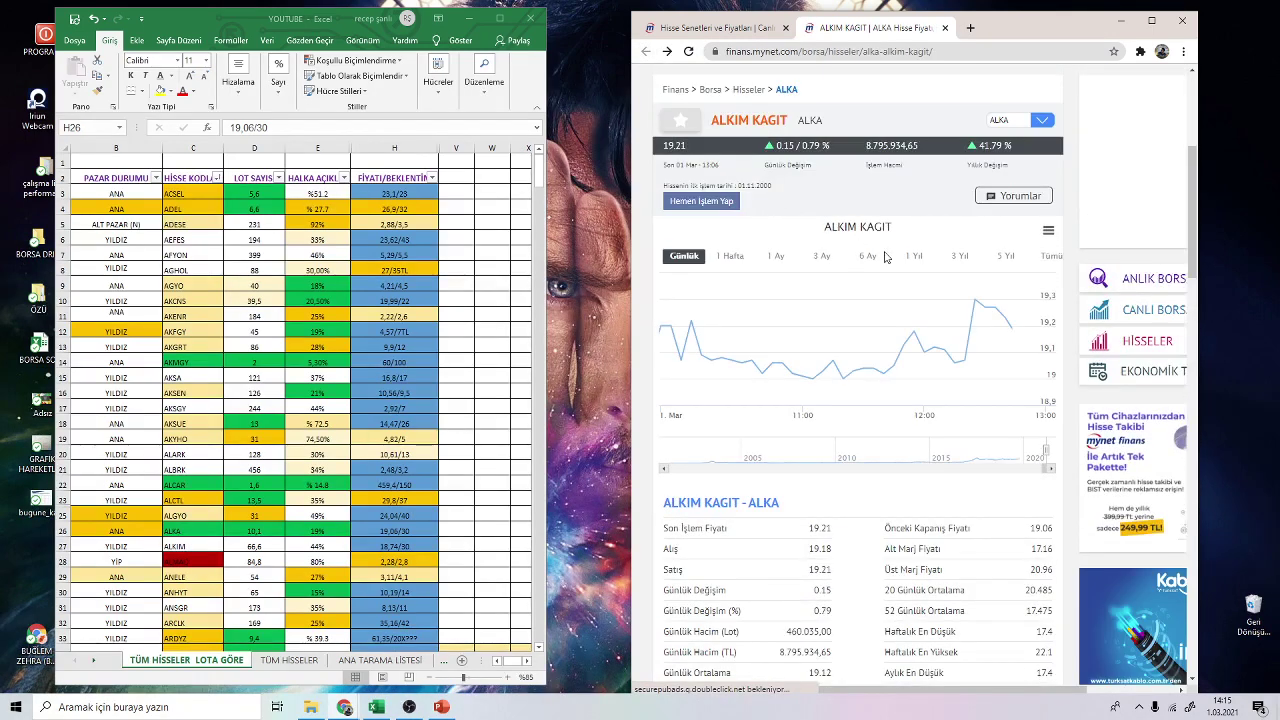
left_click(961, 257)
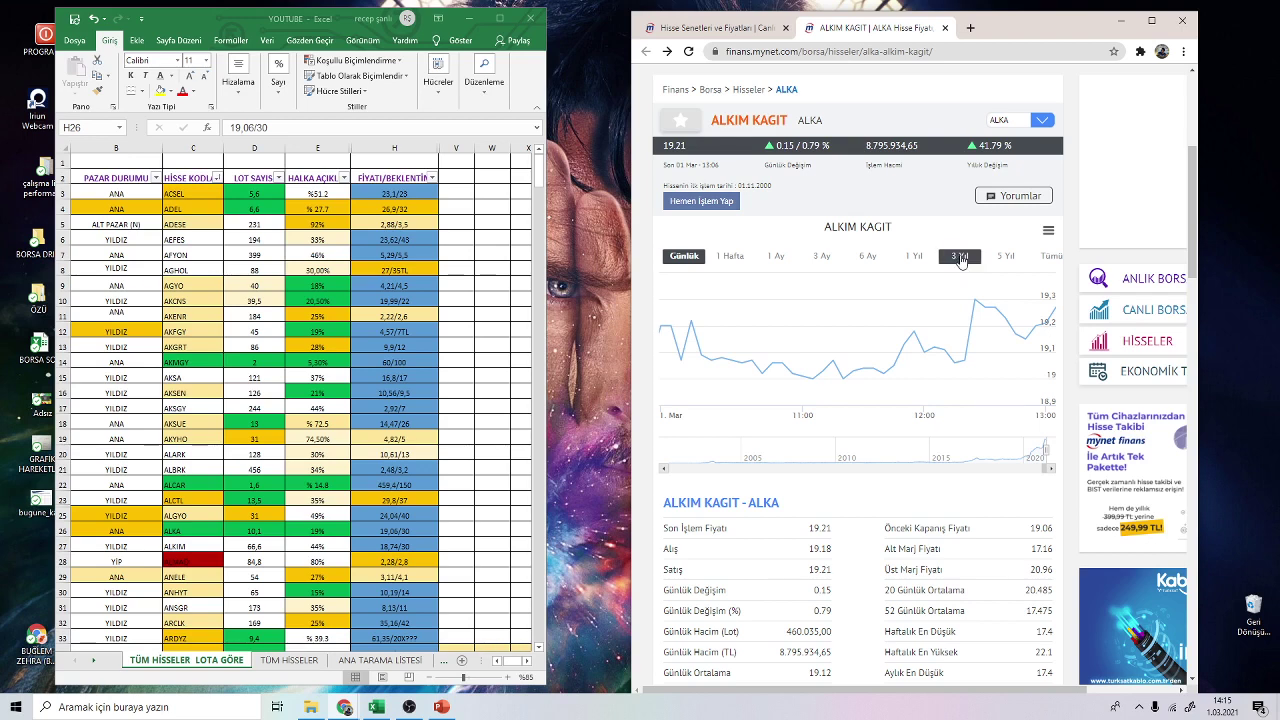
left_click(960, 259)
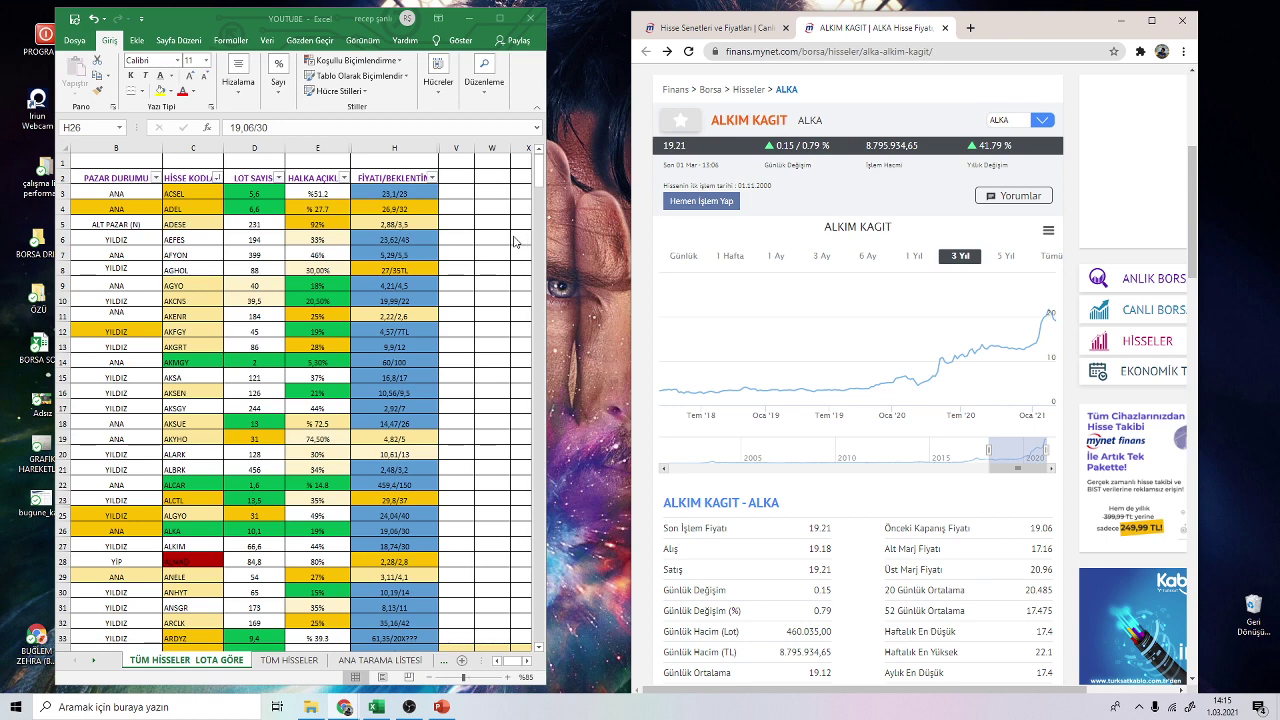
left_click(945, 27)
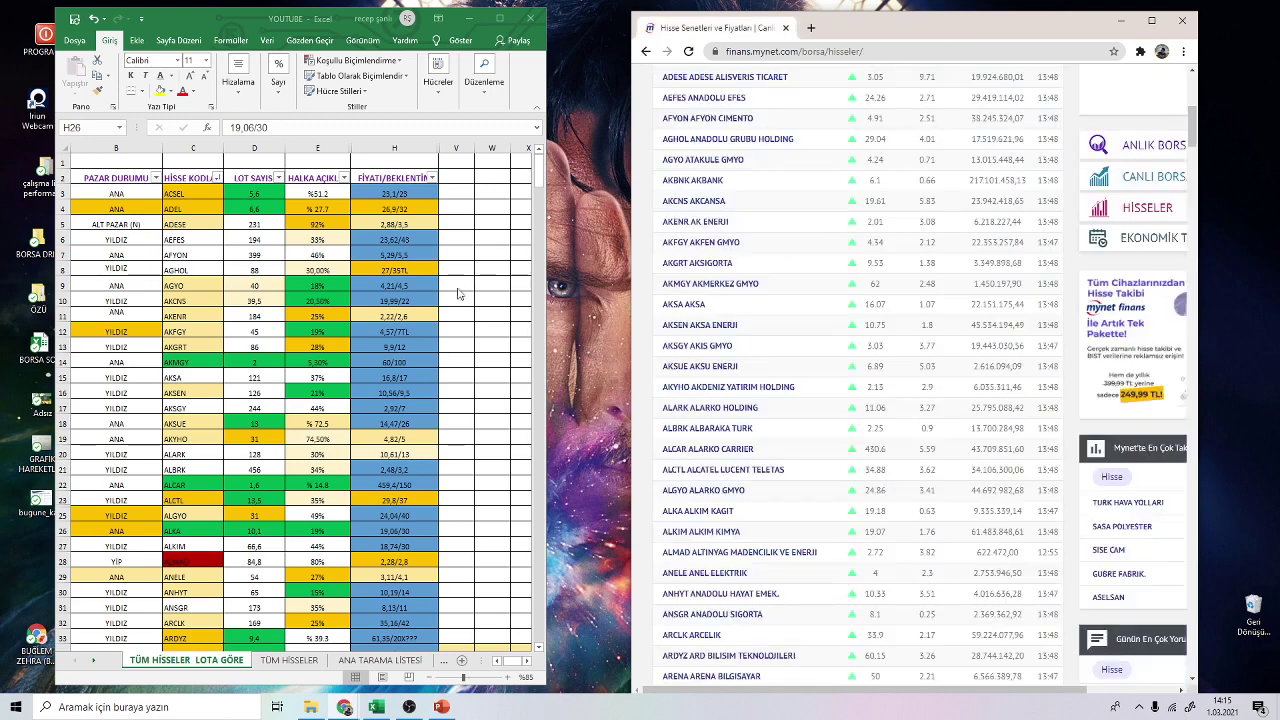
- Look through the worksheet's low-lot stocks down to the DGATE row and locate DATAGATE BILGISAYAR in the stock list
scroll(777, 430, "down", 2)
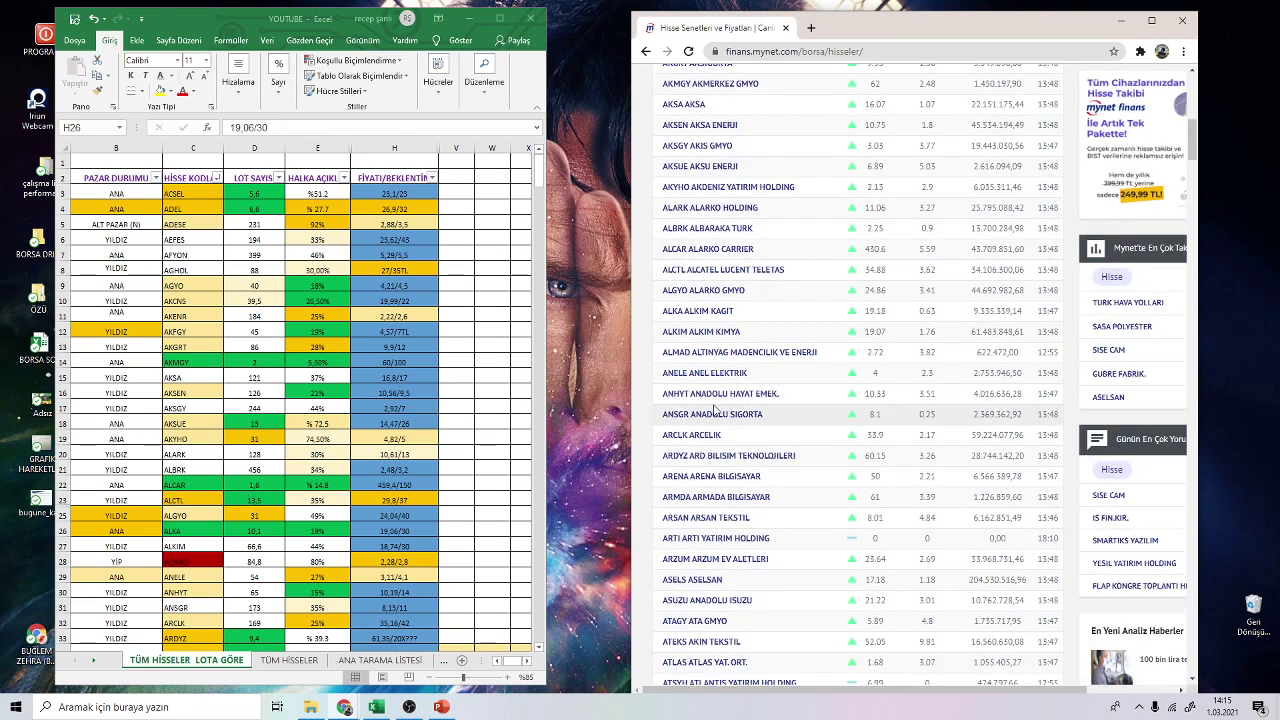
scroll(760, 458, "down", 3)
scroll(760, 458, "down", 6)
scroll(190, 514, "down", 16)
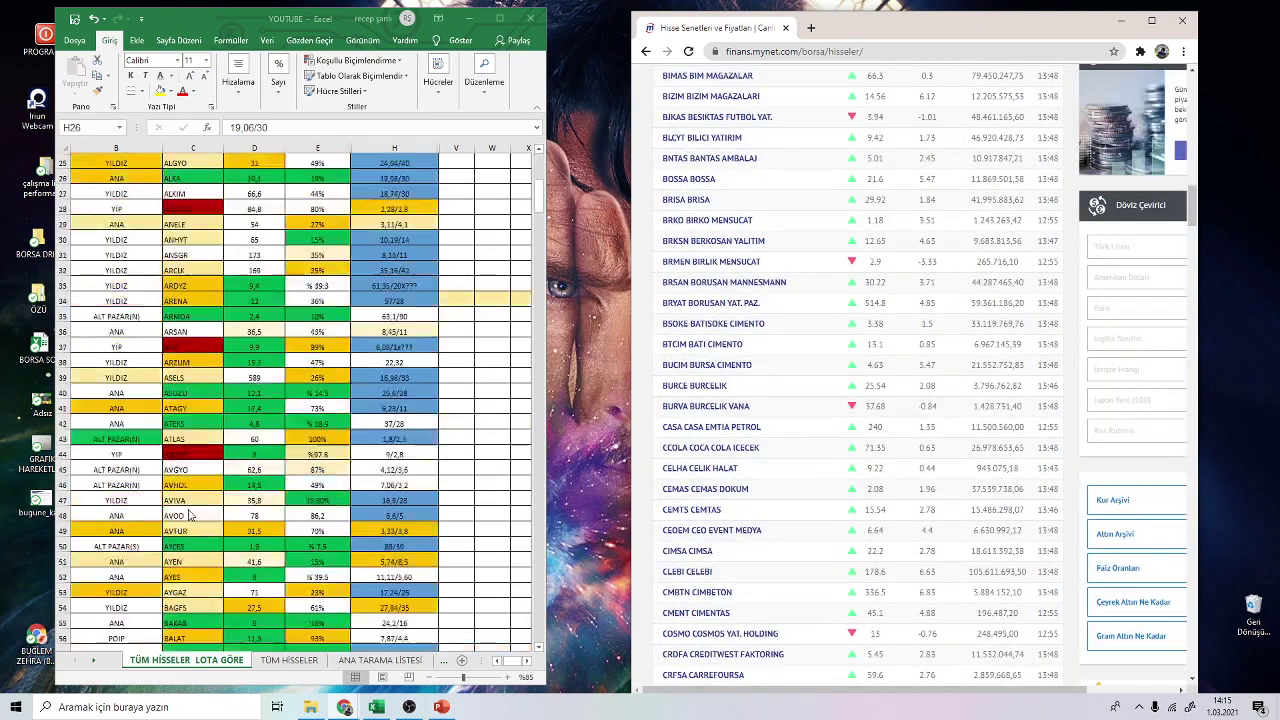
scroll(190, 514, "down", 11)
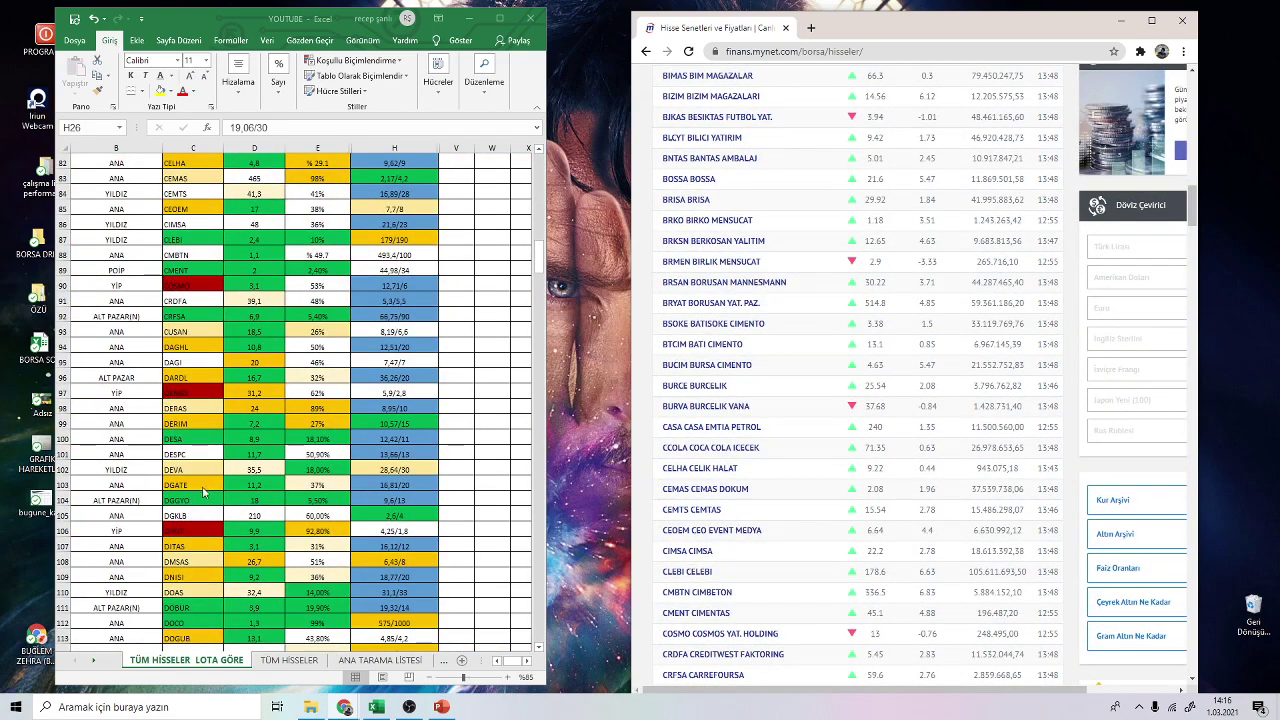
scroll(700, 510, "down", 5)
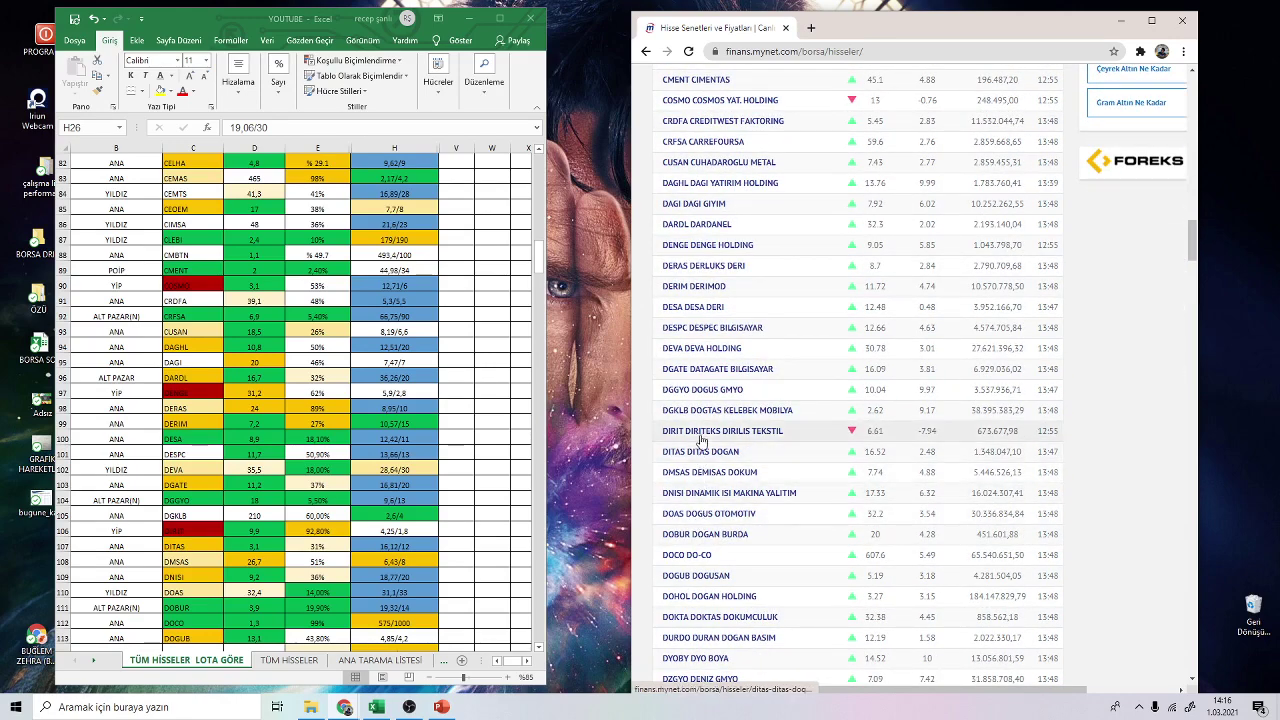
- Open the DATAGATE BILGISAYAR (DGATE) stock page to glance at its daily price chart, and close it
left_click(705, 370)
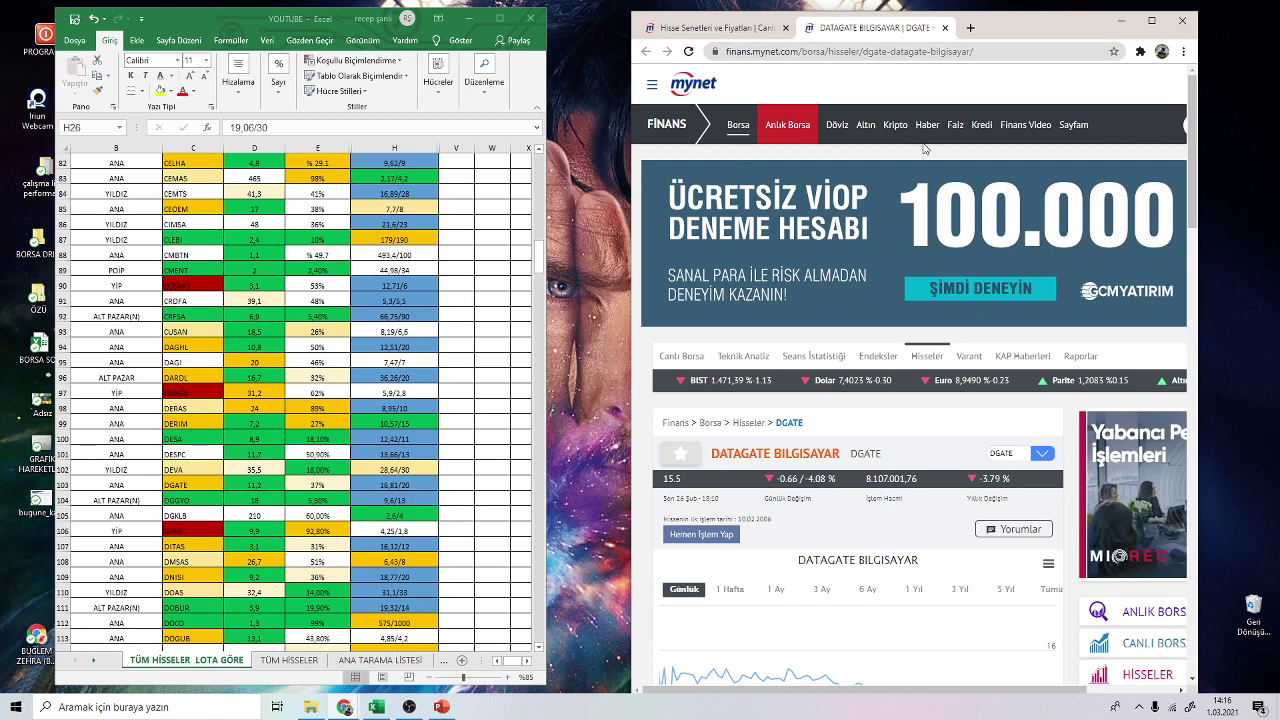
scroll(929, 399, "down", 3)
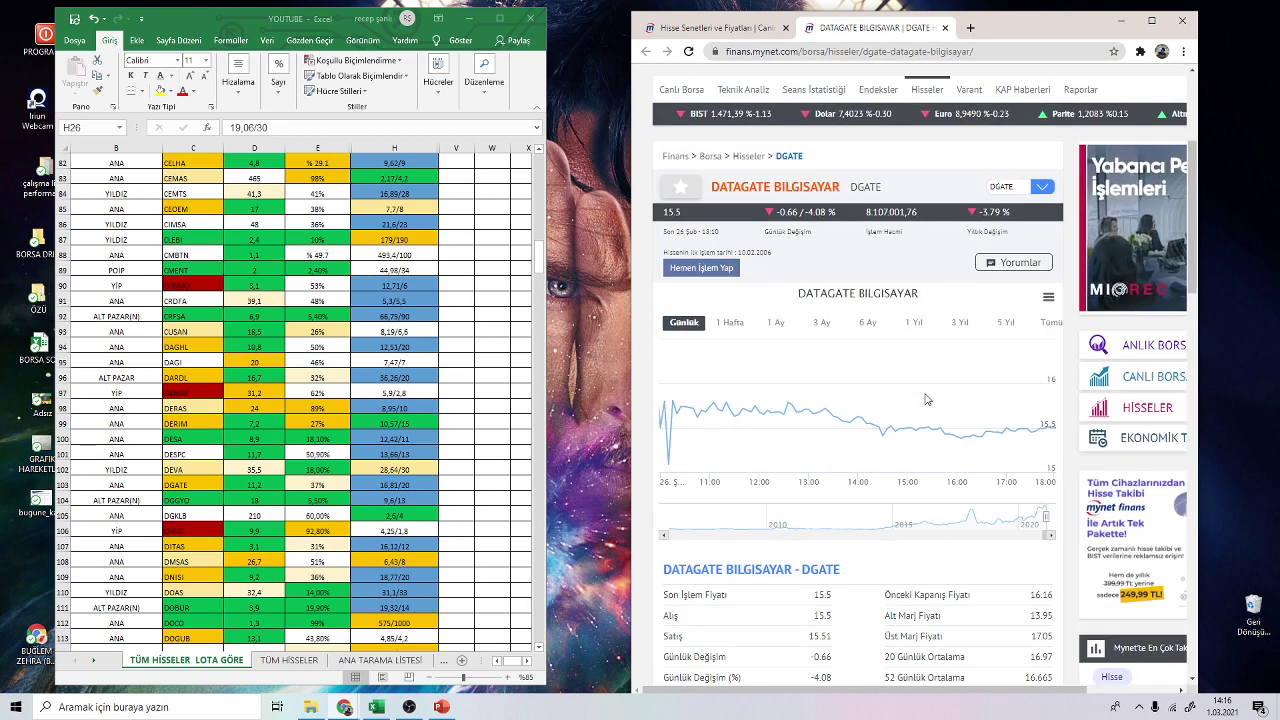
left_click(944, 27)
- Open the ARMADA BILGISAYAR (ARMDA) stock page in a new tab and check its price/expectation in the worksheet
scroll(268, 405, "up", 8)
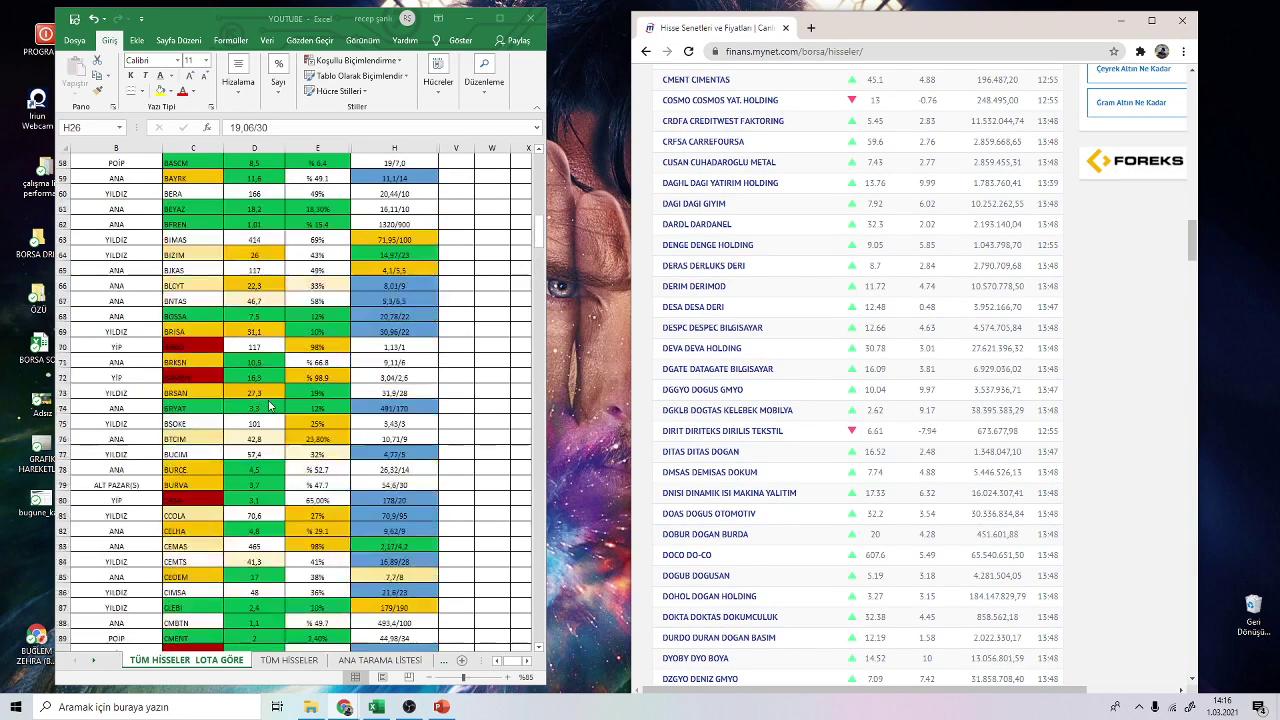
scroll(268, 405, "up", 14)
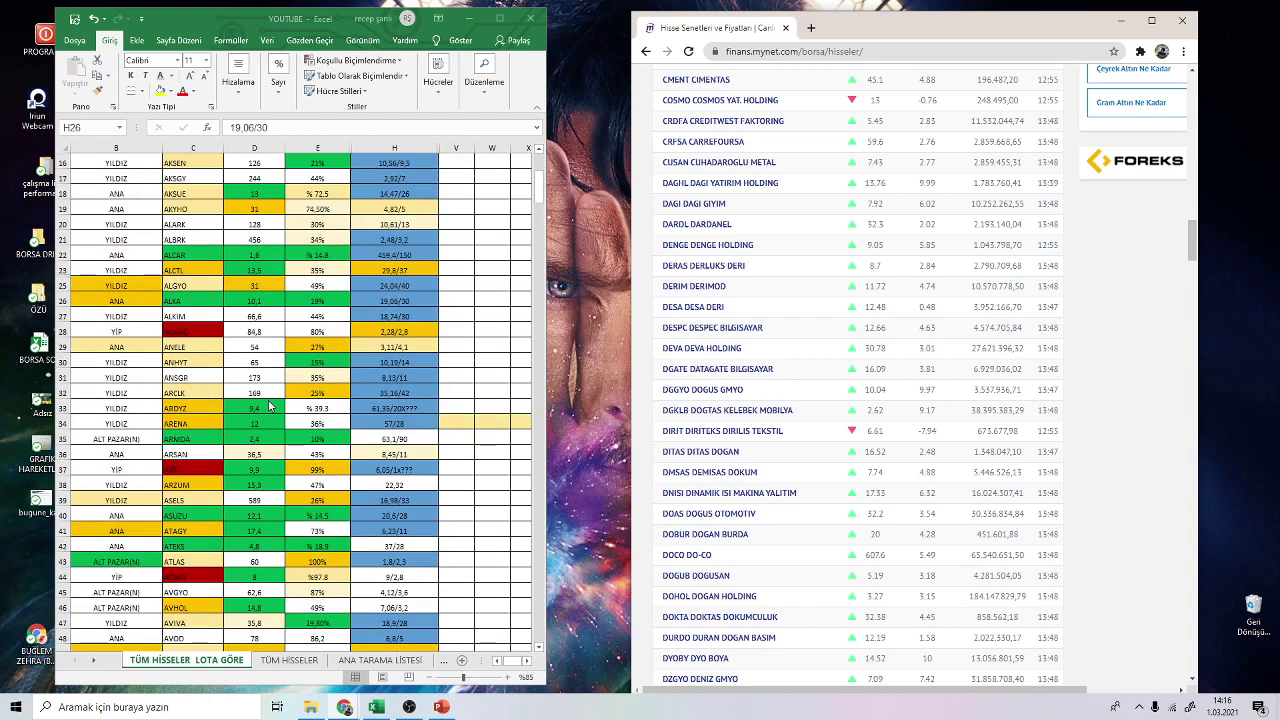
scroll(268, 405, "up", 3)
scroll(678, 284, "up", 13)
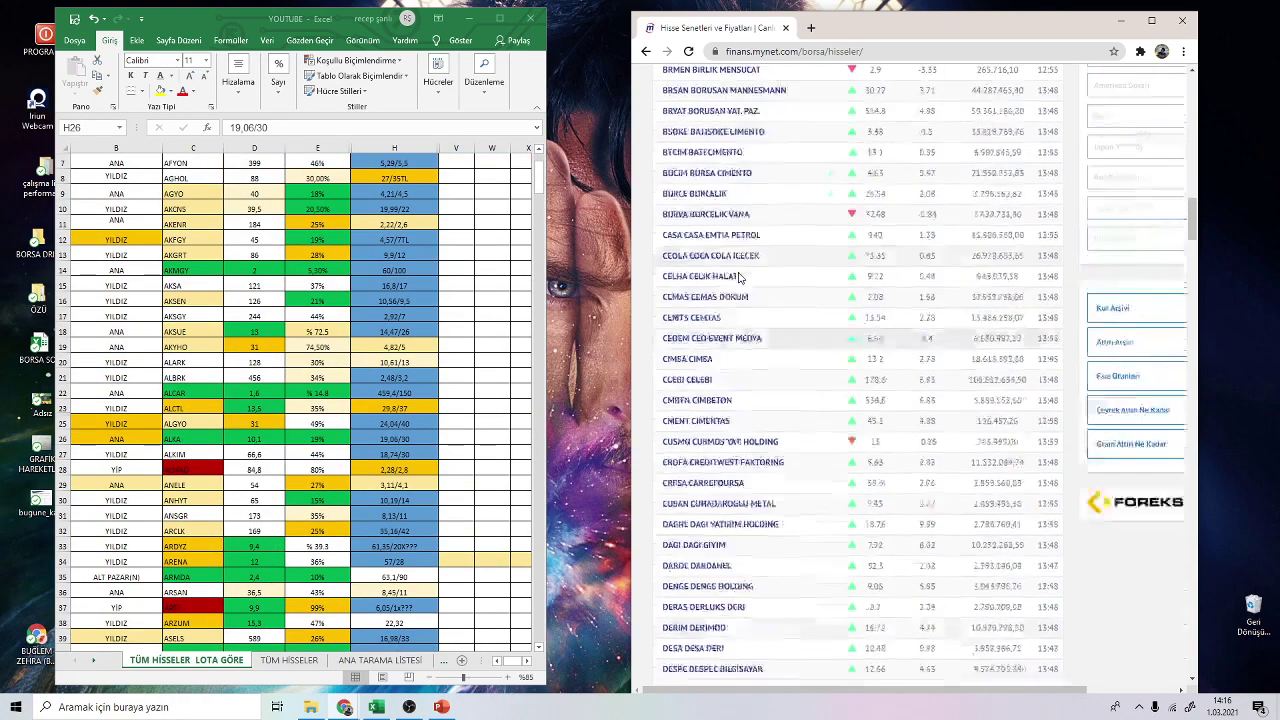
scroll(725, 143, "up", 3)
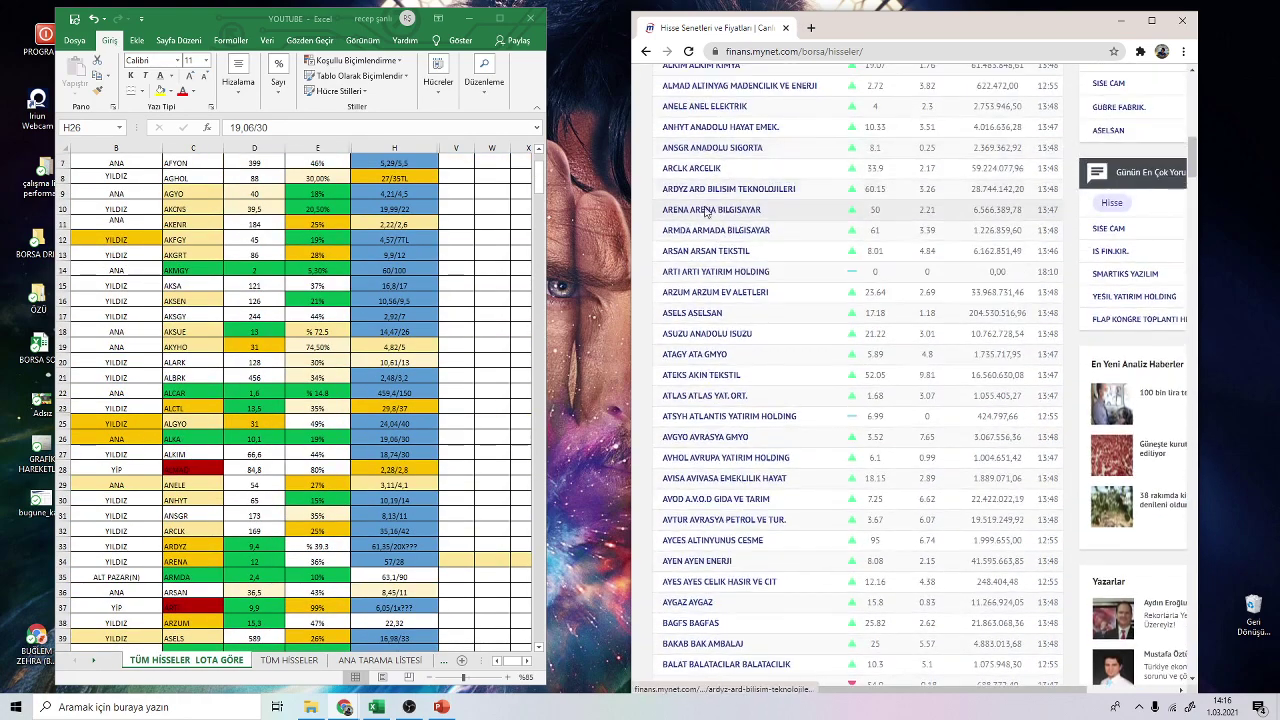
middle_click(695, 251)
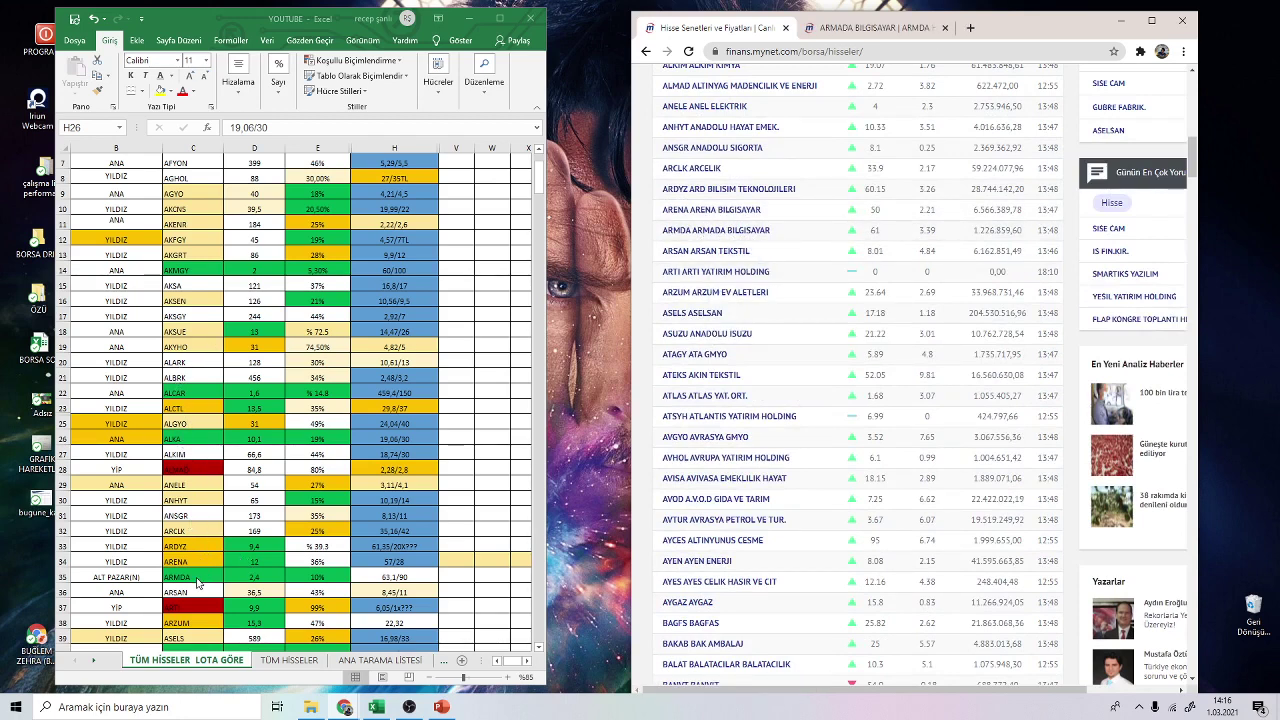
left_click(387, 577)
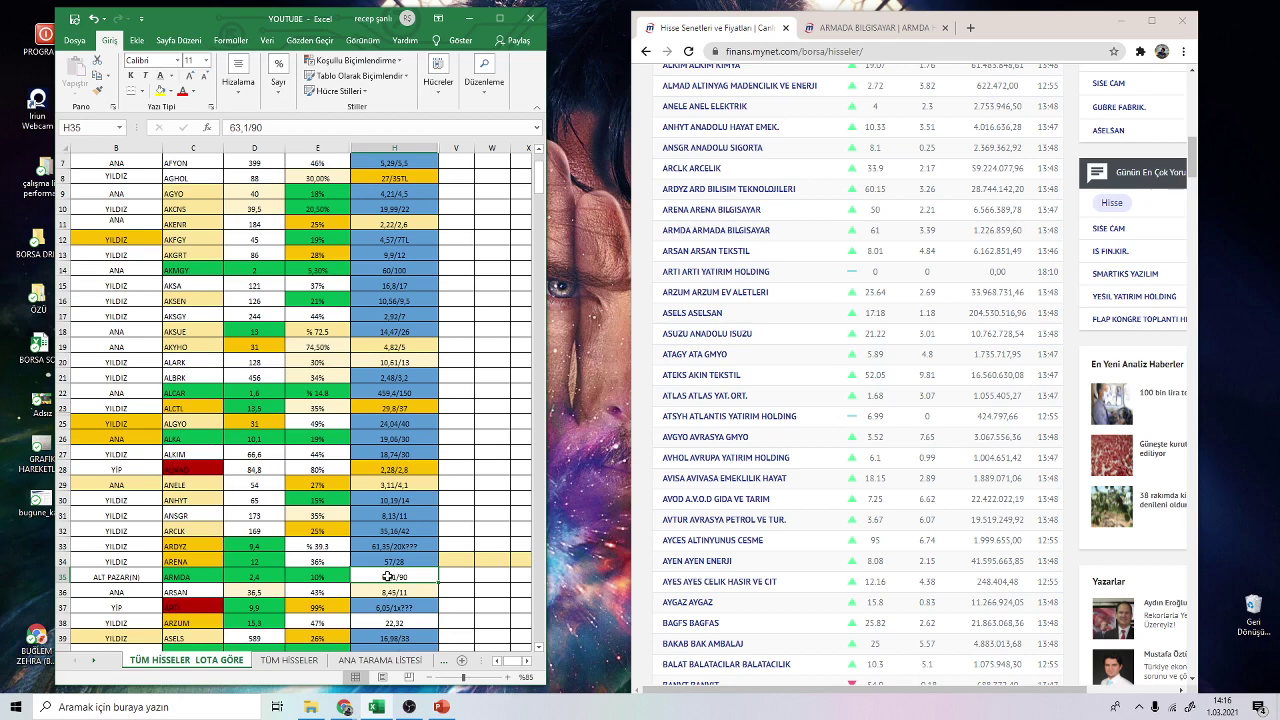
- Open ARMDA's balance sheet and examine it down to the net period profit and total resources
left_click(862, 36)
scroll(785, 430, "down", 8)
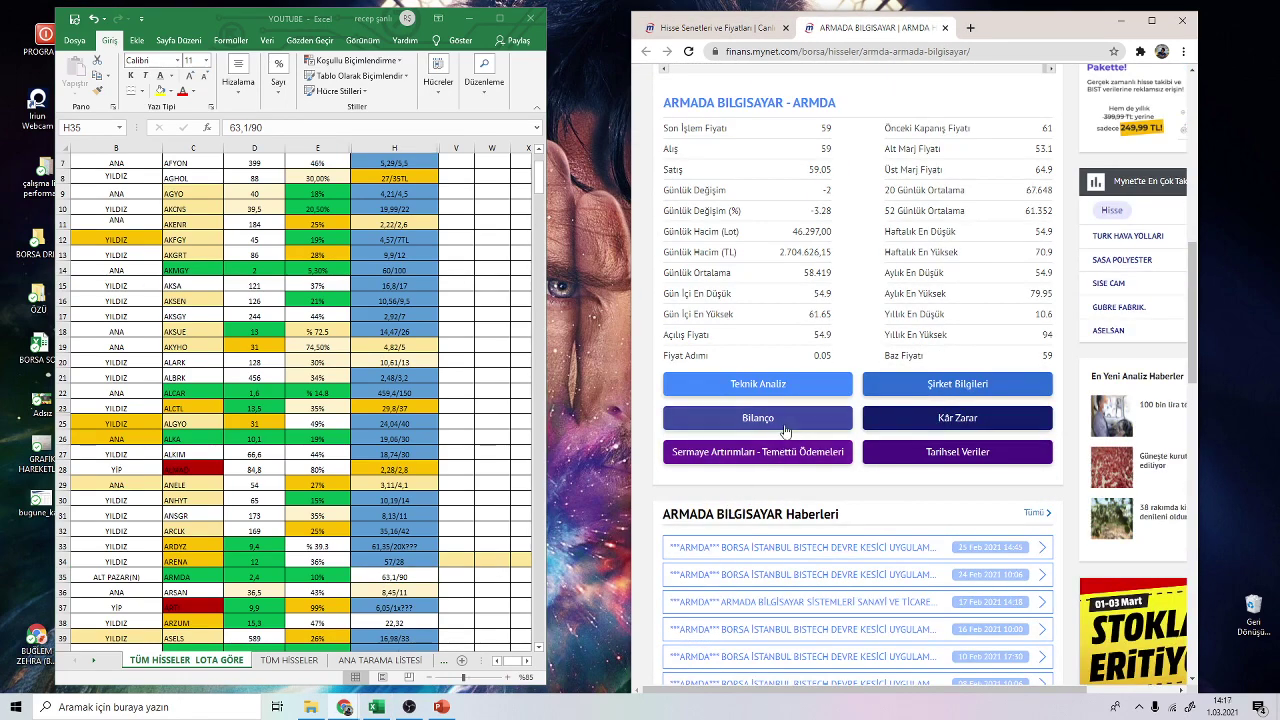
left_click(785, 430)
scroll(835, 505, "down", 10)
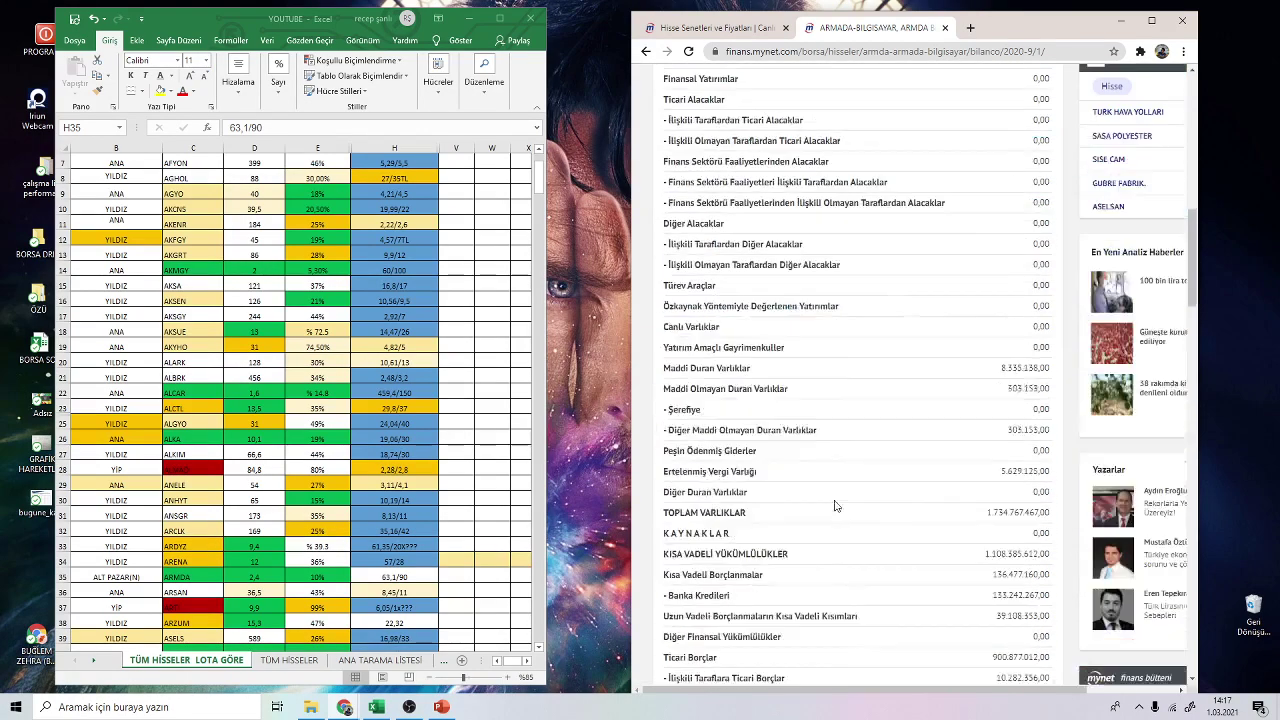
scroll(835, 505, "down", 15)
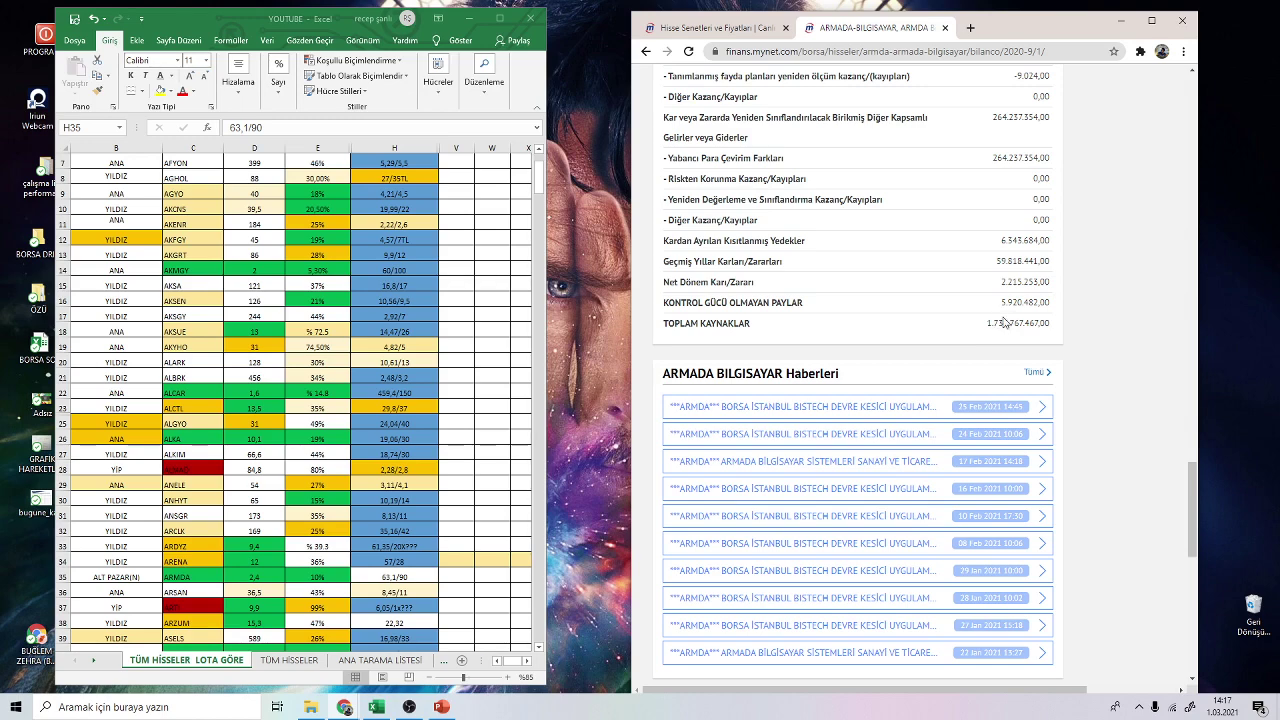
- View ARMDA's 3-year price chart against its price/expectation in the worksheet, and close the stock page
left_click(645, 51)
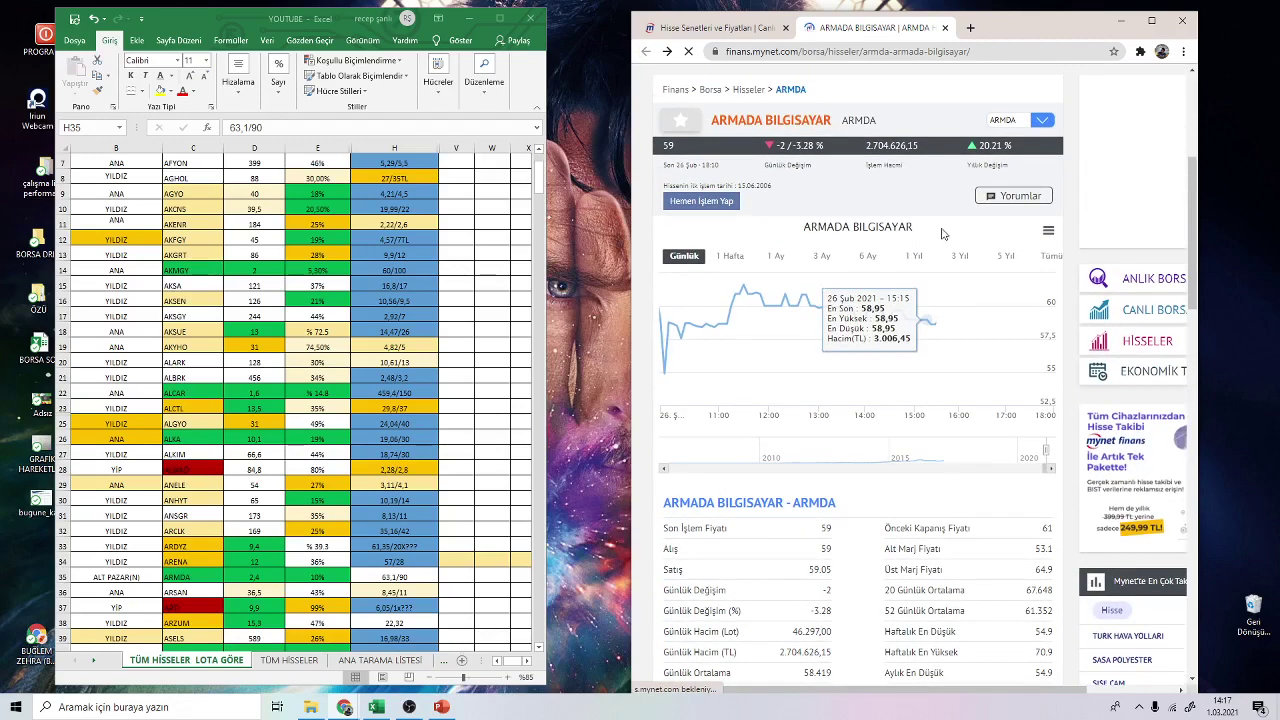
left_click(960, 256)
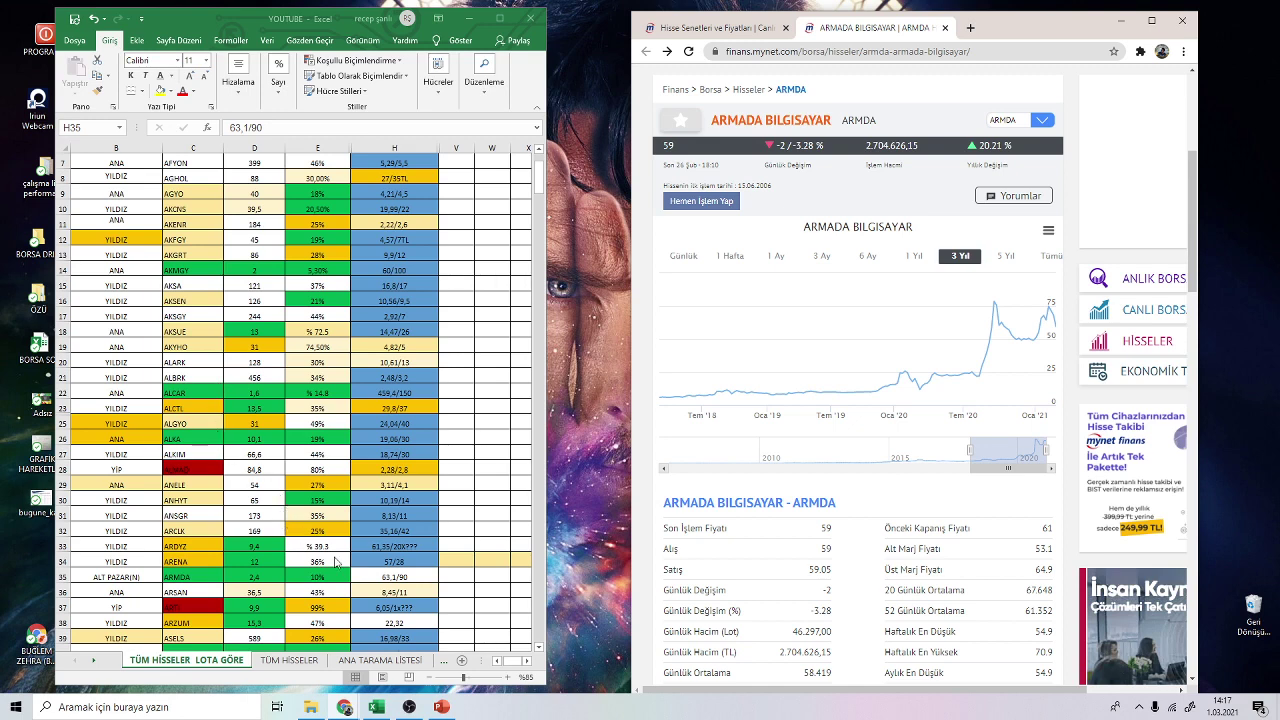
left_click(403, 578)
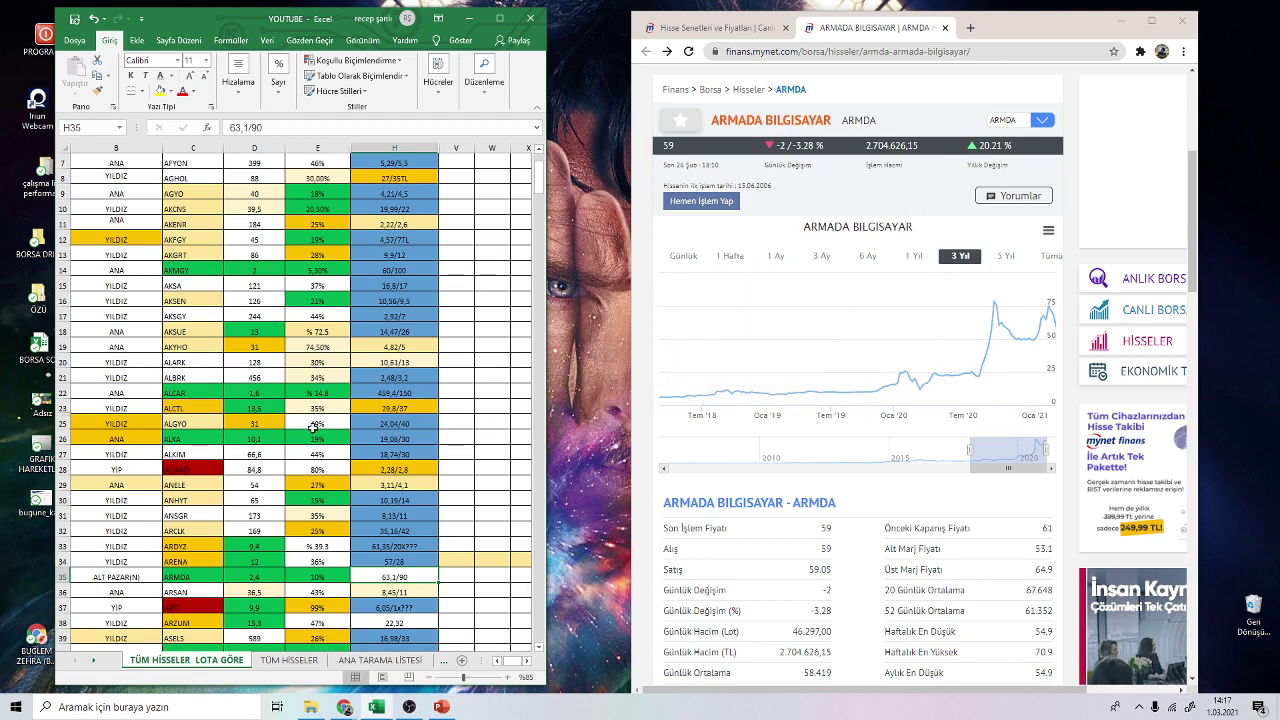
scroll(313, 427, "down", 3)
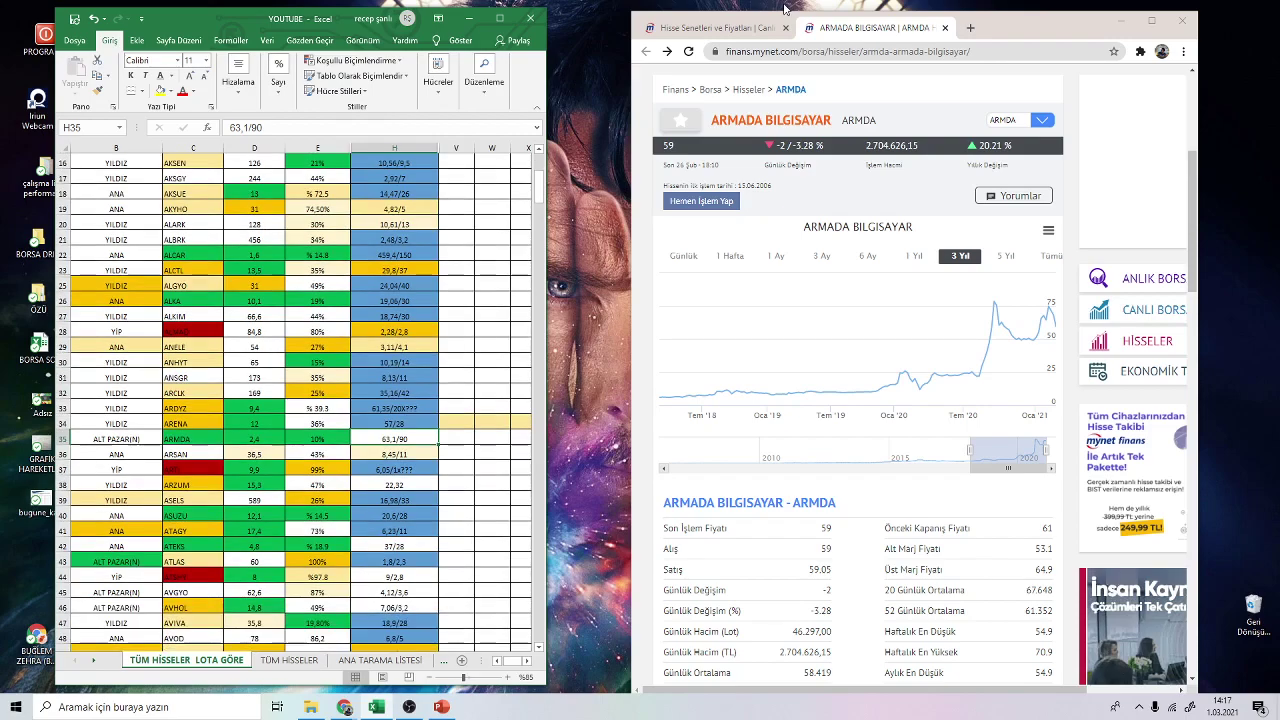
left_click(945, 27)
- Open the DOGUS GMYO (DGGYO) stock page in a new tab and view its 1-week price chart
scroll(800, 392, "down", 3)
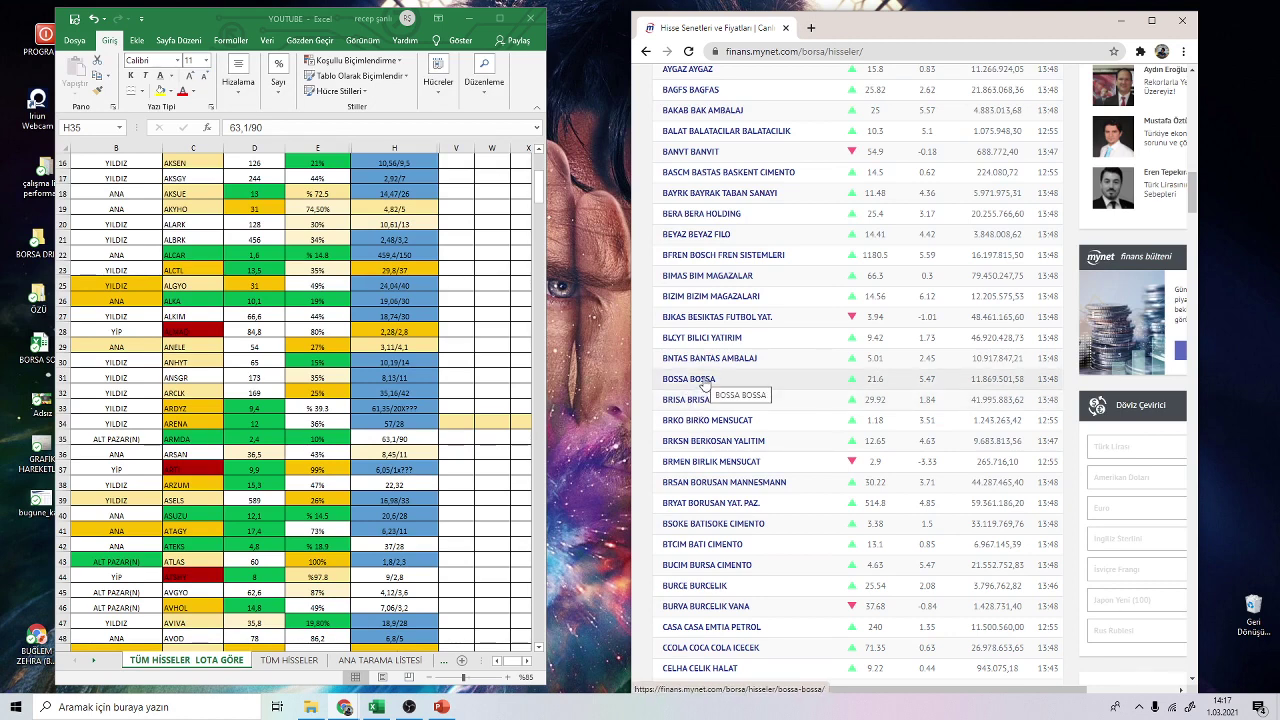
scroll(800, 420, "down", 6)
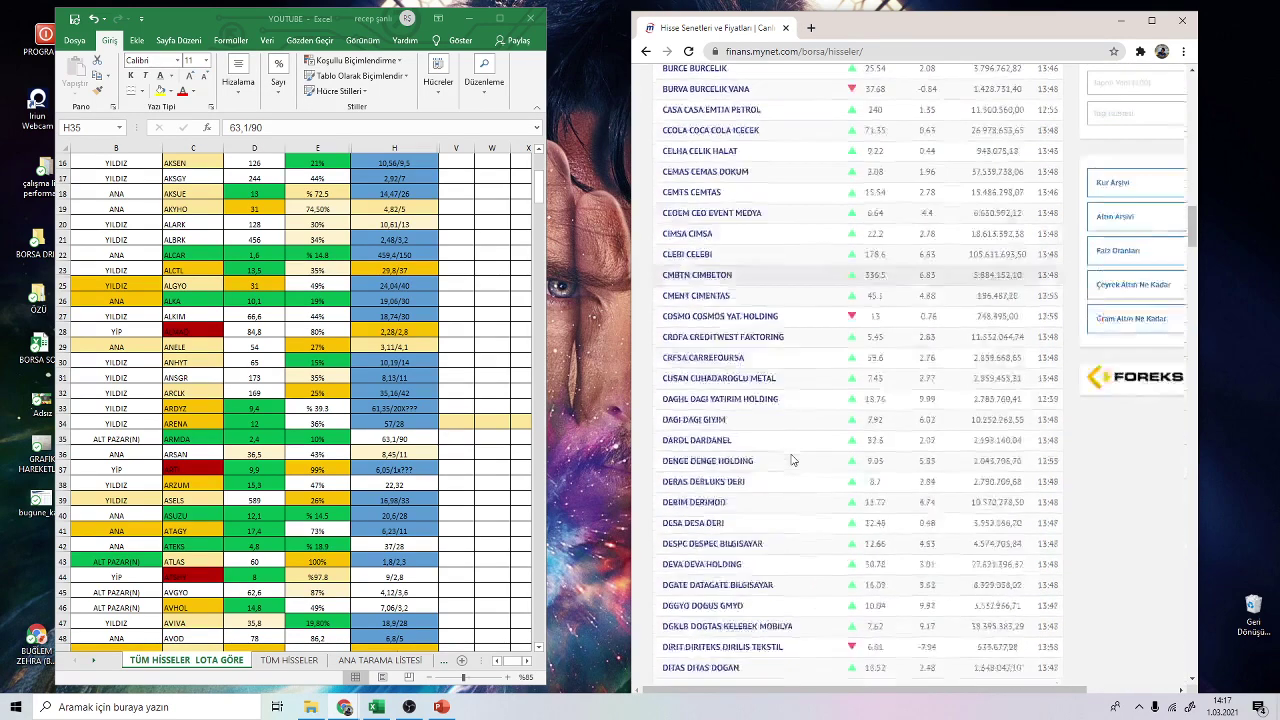
right_click(710, 458)
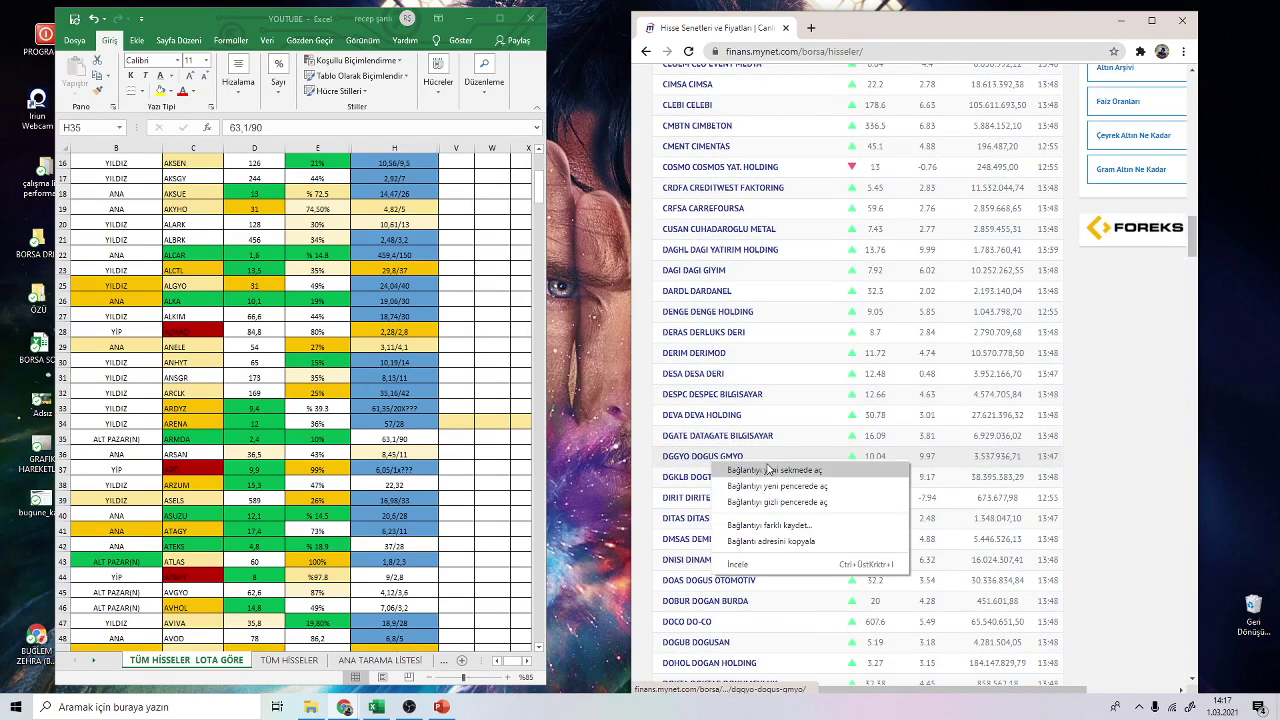
left_click(770, 469)
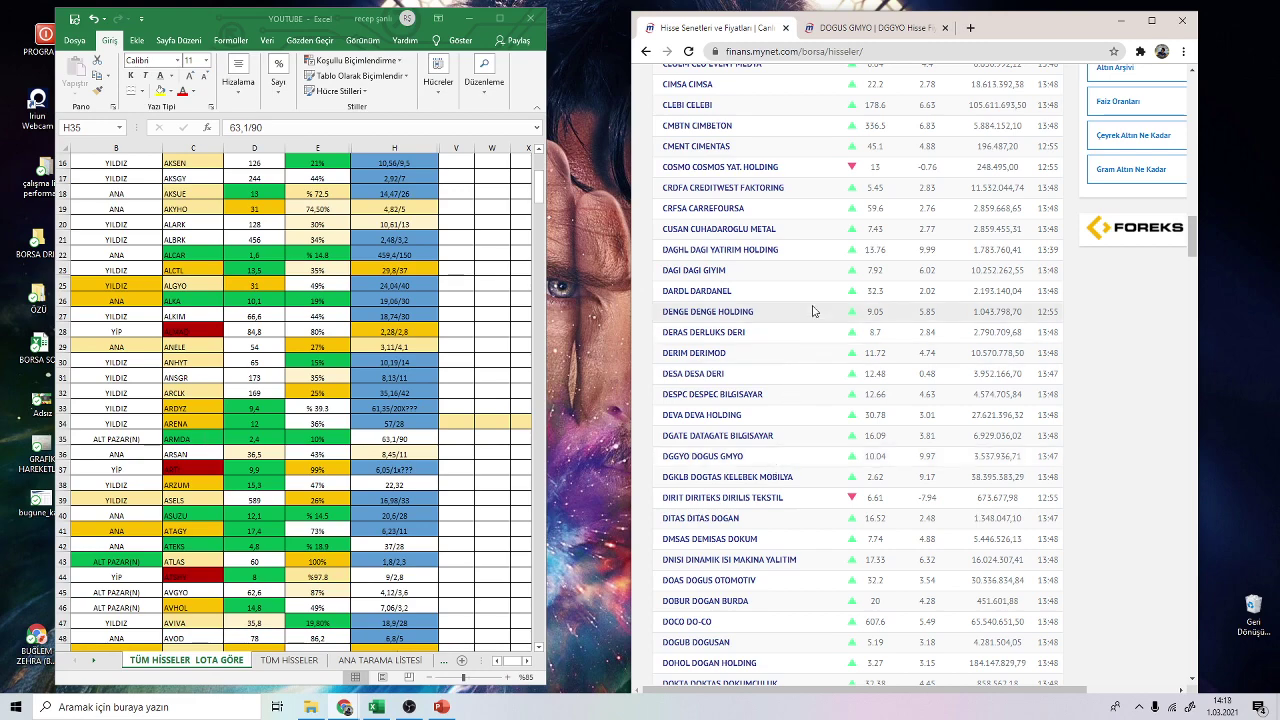
left_click(886, 29)
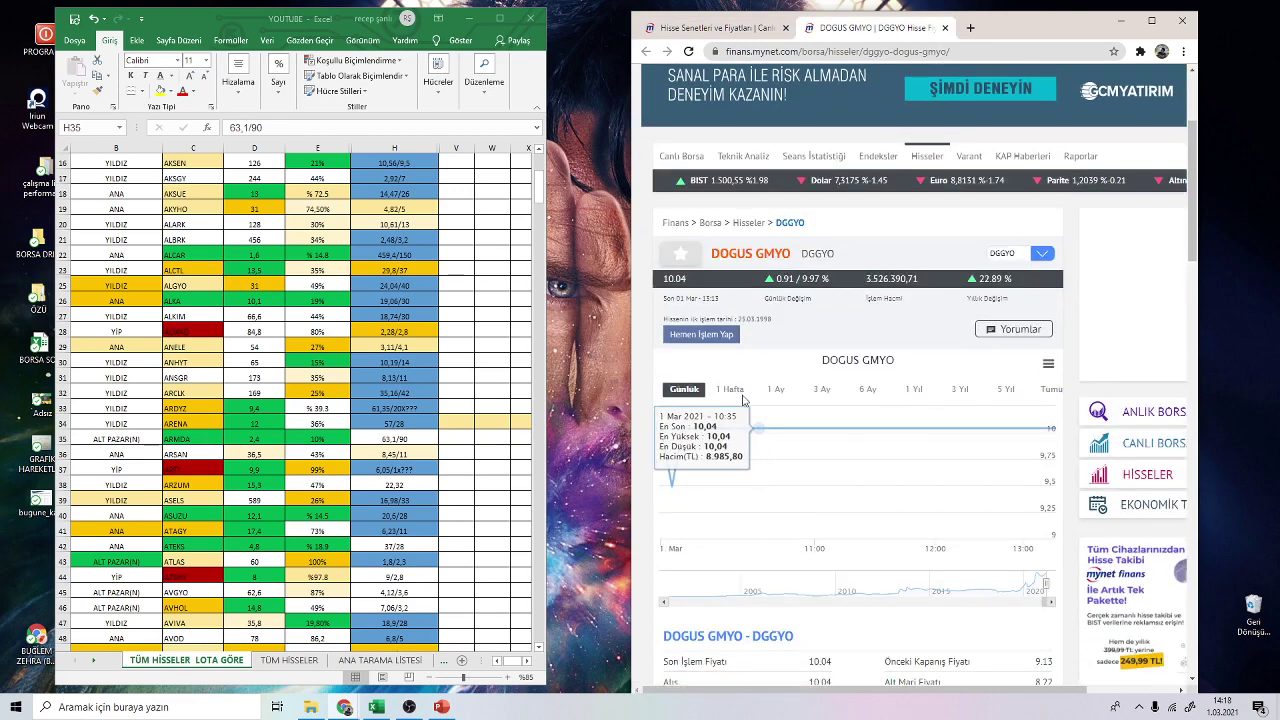
mouse_move(978, 537)
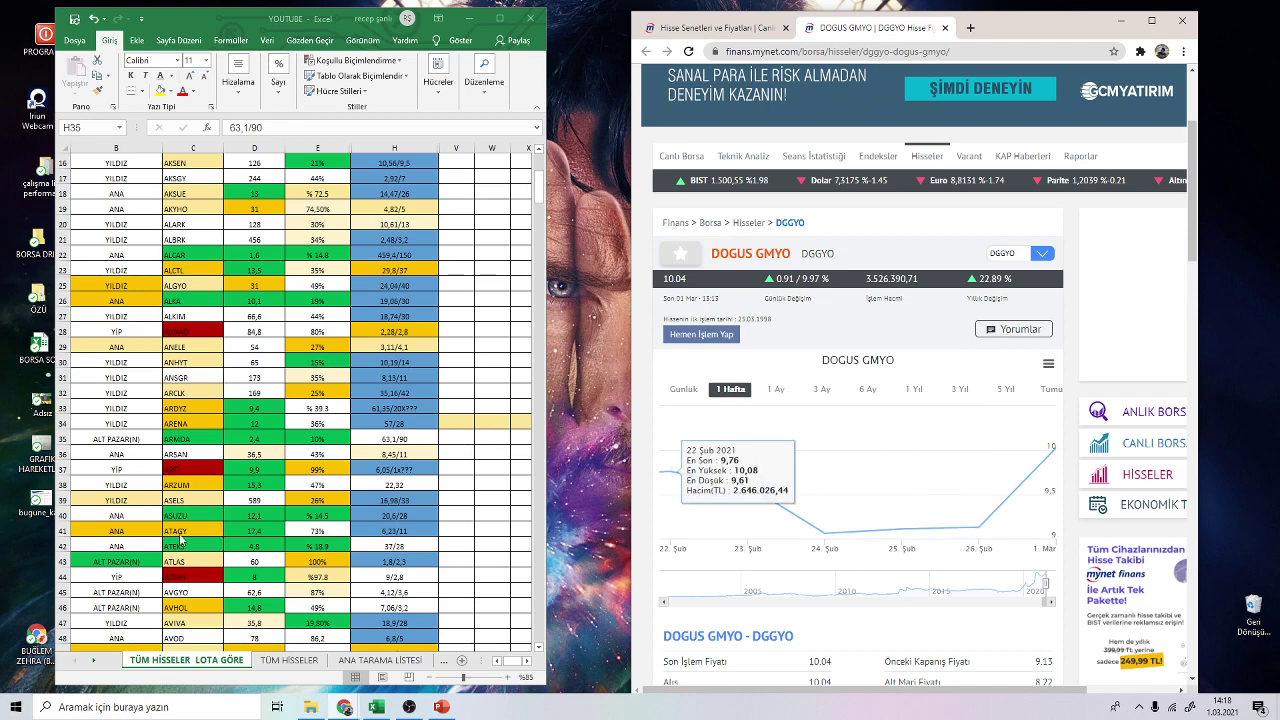
- Find DGGYO in the worksheet to check its price/expectation, and close its stock page
scroll(252, 538, "down", 6)
scroll(252, 538, "down", 18)
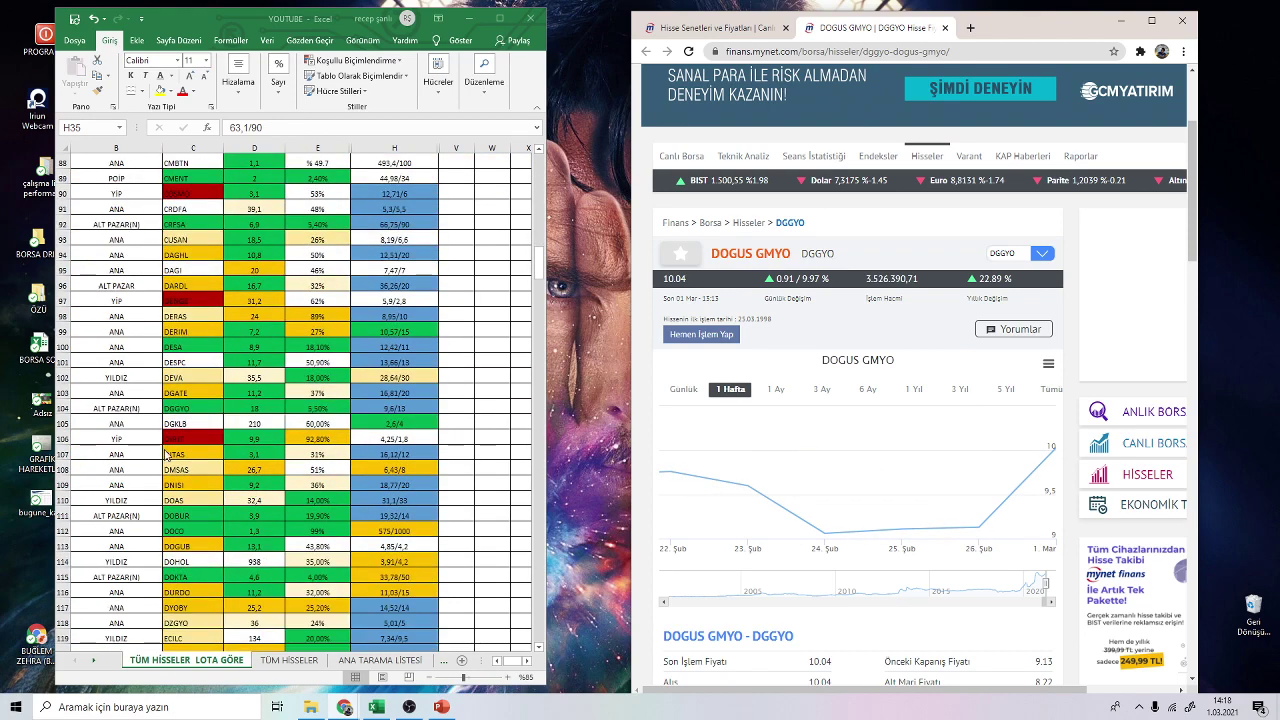
left_click(413, 408)
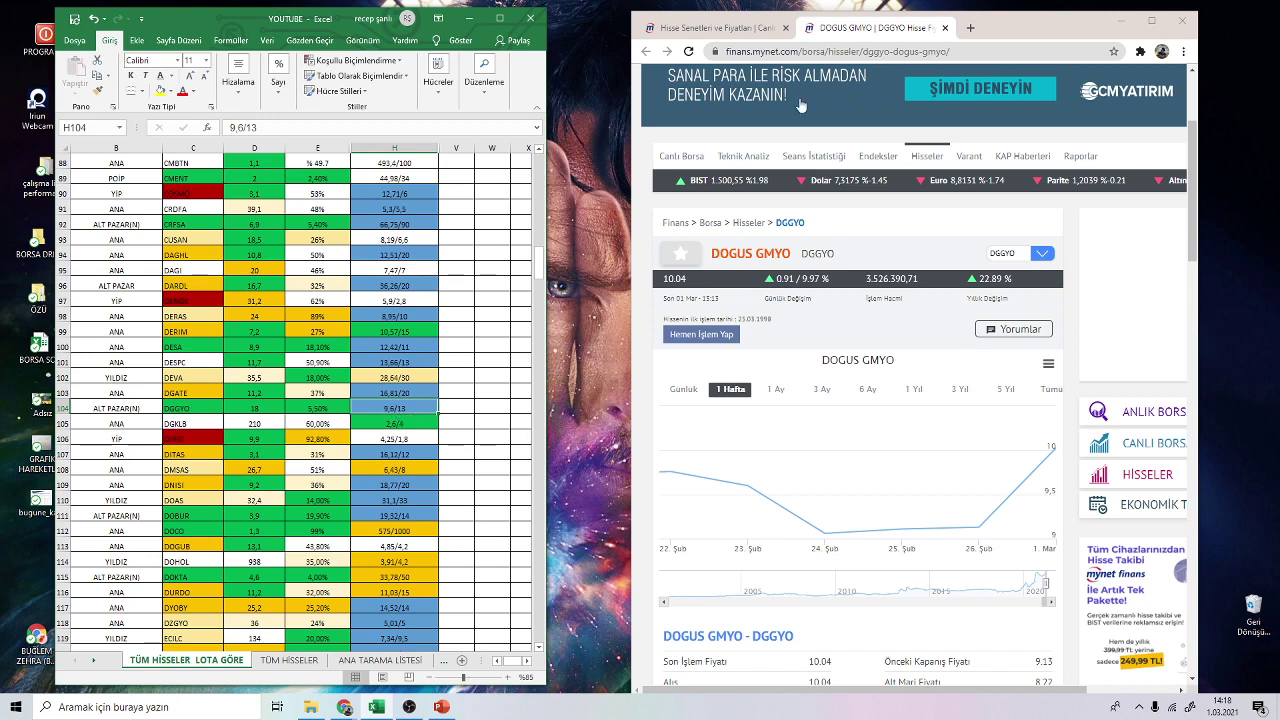
left_click(945, 28)
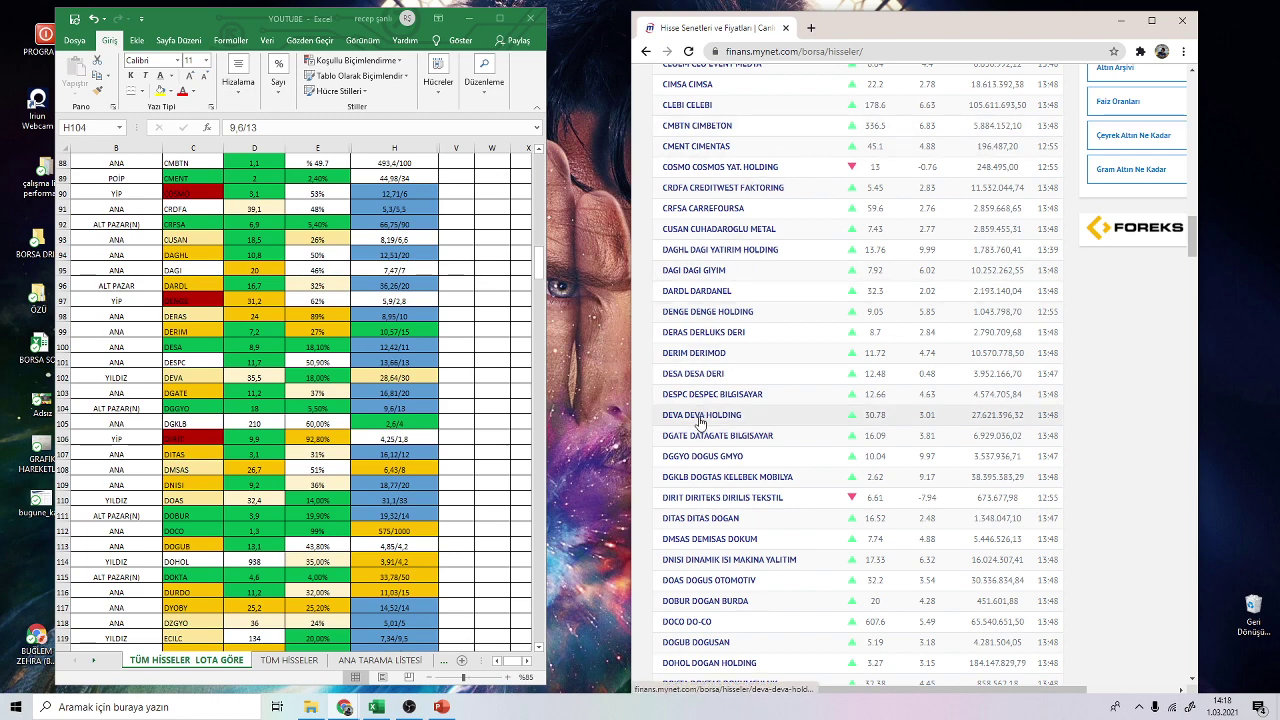
- Open the DOKTAS DOKUMCULUK (DOKTA) stock page in a new tab and check its price/expectation in the worksheet
left_click(415, 577)
scroll(700, 500, "down", 2)
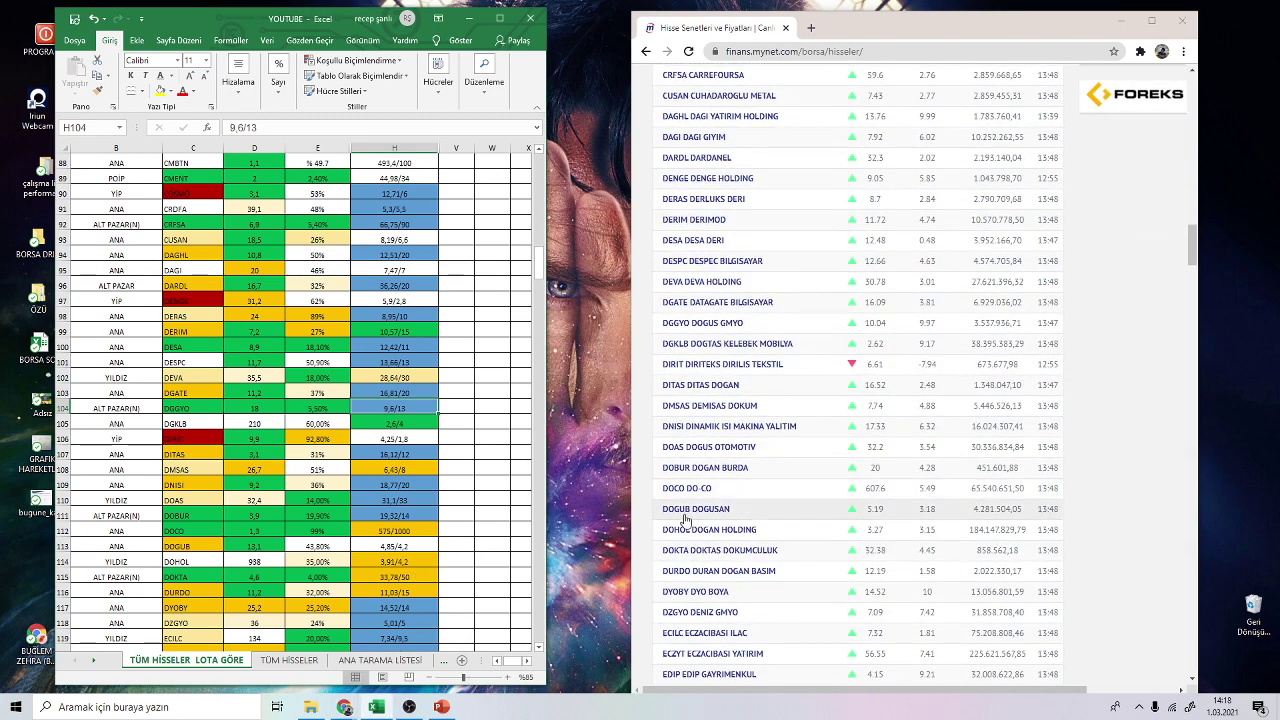
right_click(690, 553)
left_click(745, 562)
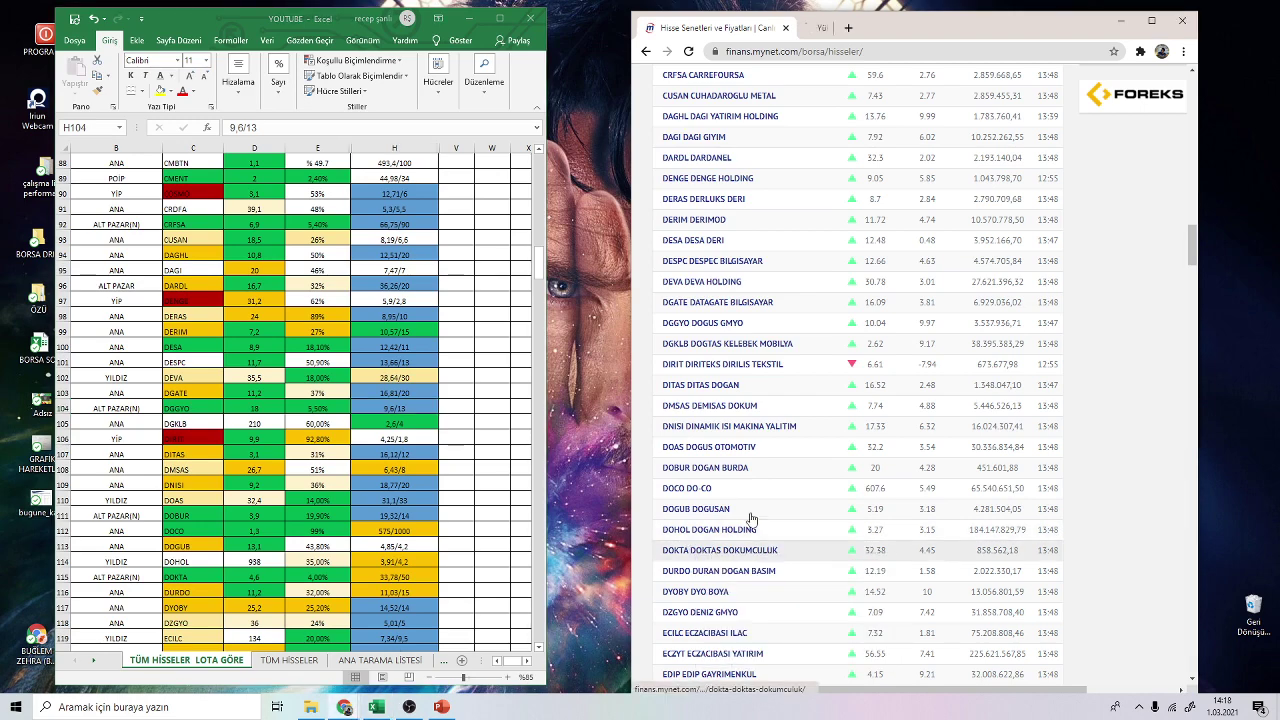
left_click(882, 36)
scroll(975, 449, "down", 2)
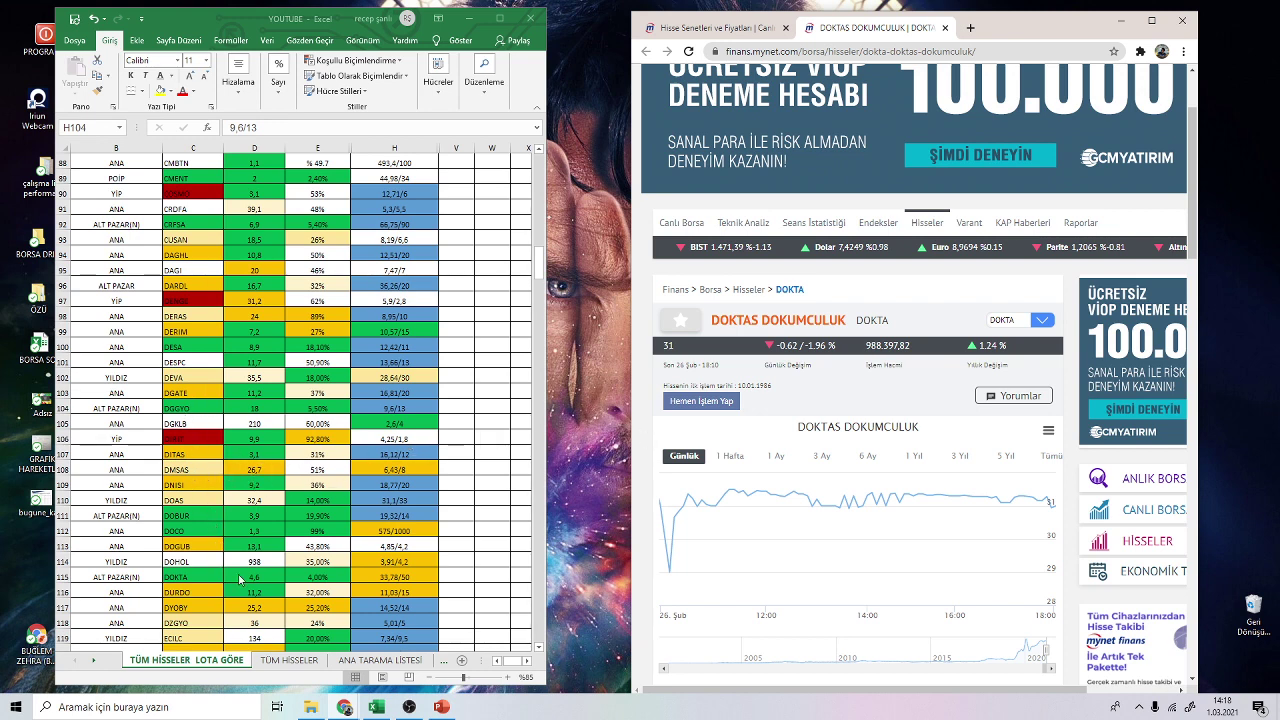
left_click(414, 579)
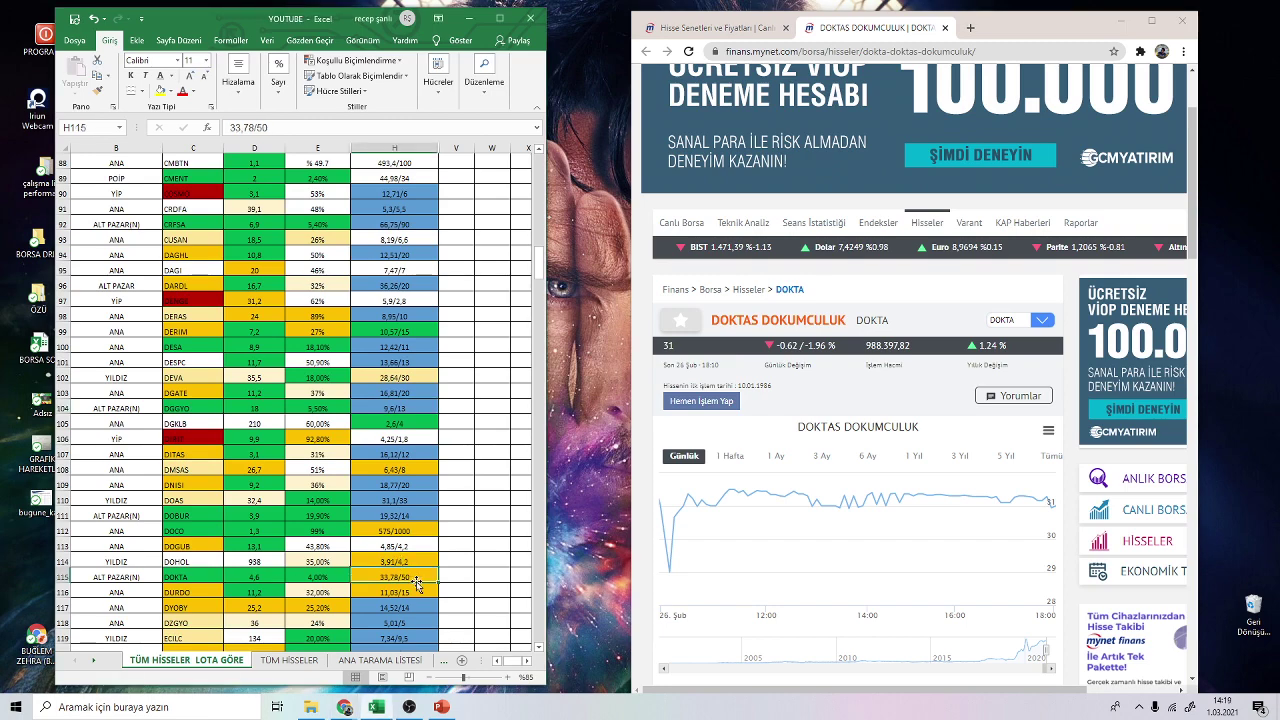
- View DOKTA's 3-year price chart, and examine its balance sheet down to the net period profit and total resources
scroll(880, 420, "down", 2)
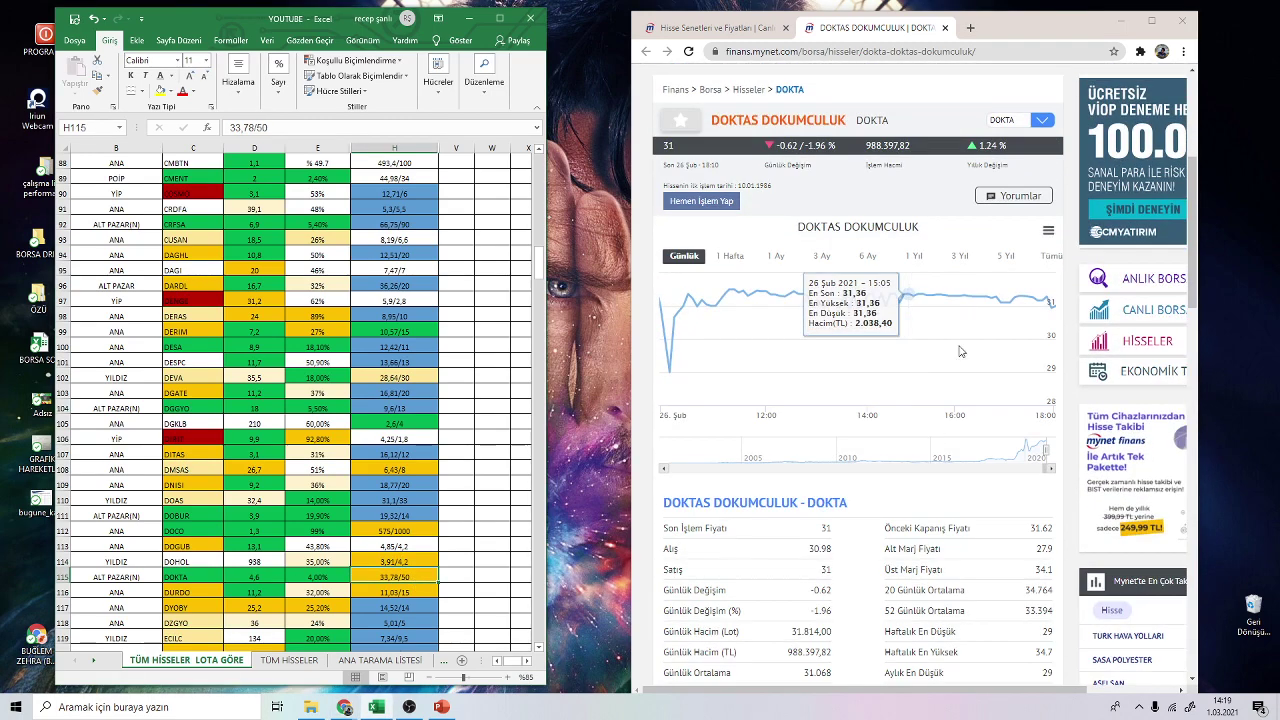
left_click(961, 257)
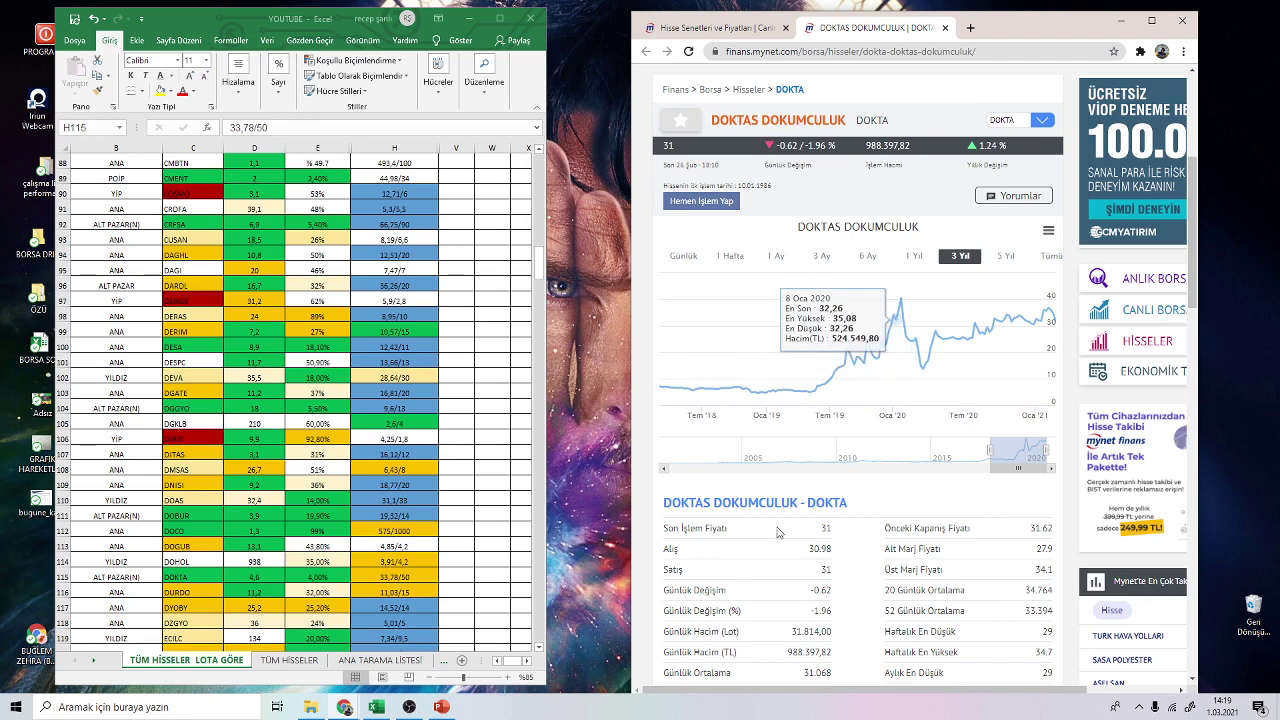
scroll(912, 354, "down", 3)
left_click(796, 552)
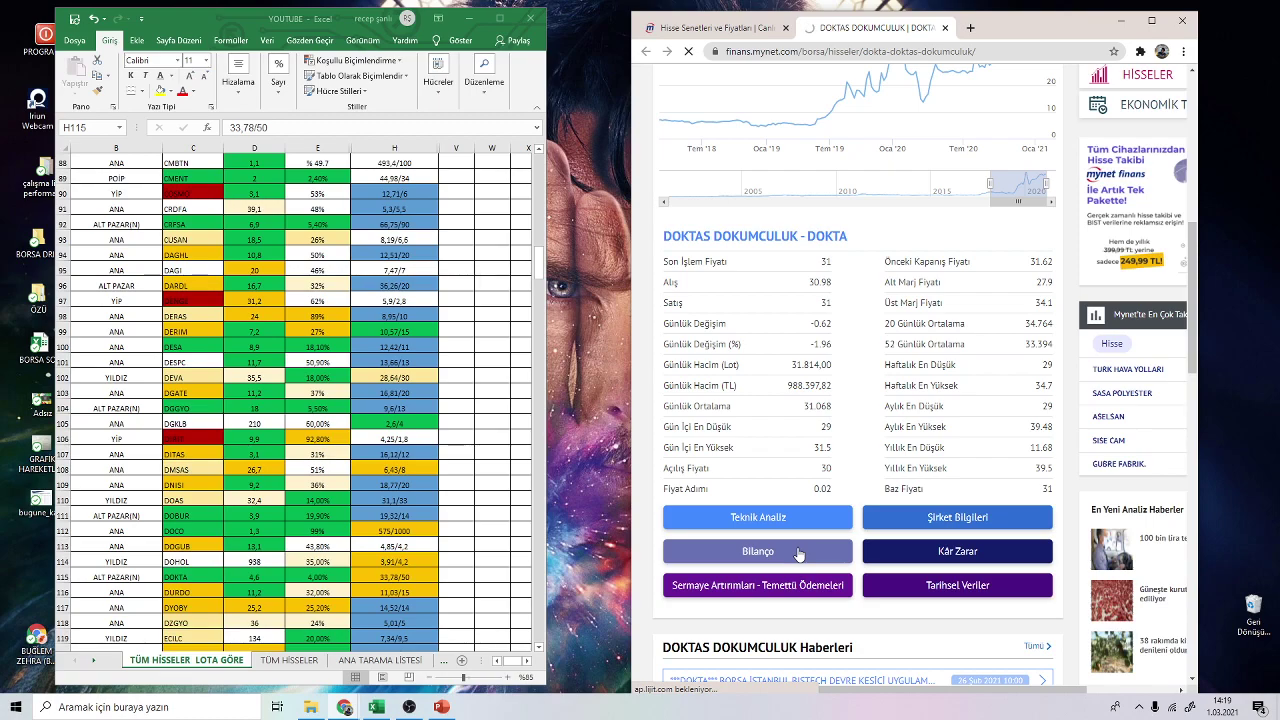
scroll(855, 437, "down", 5)
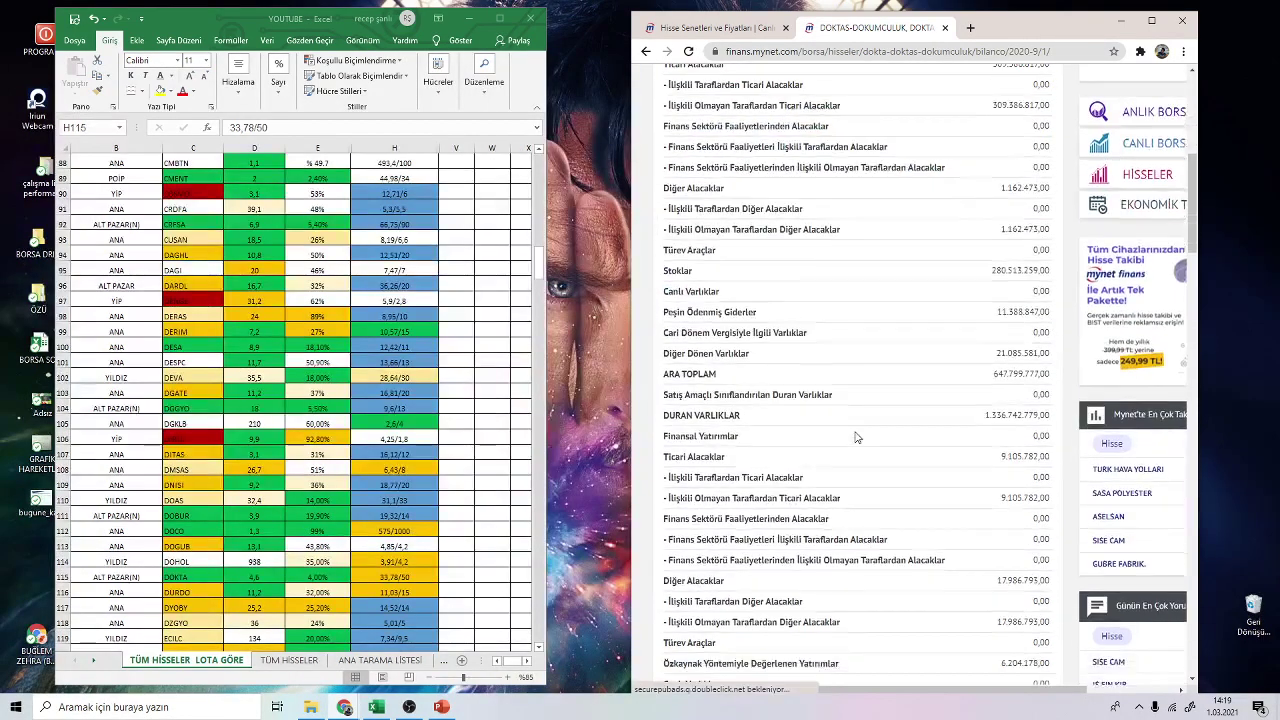
scroll(940, 400, "down", 10)
scroll(952, 388, "down", 10)
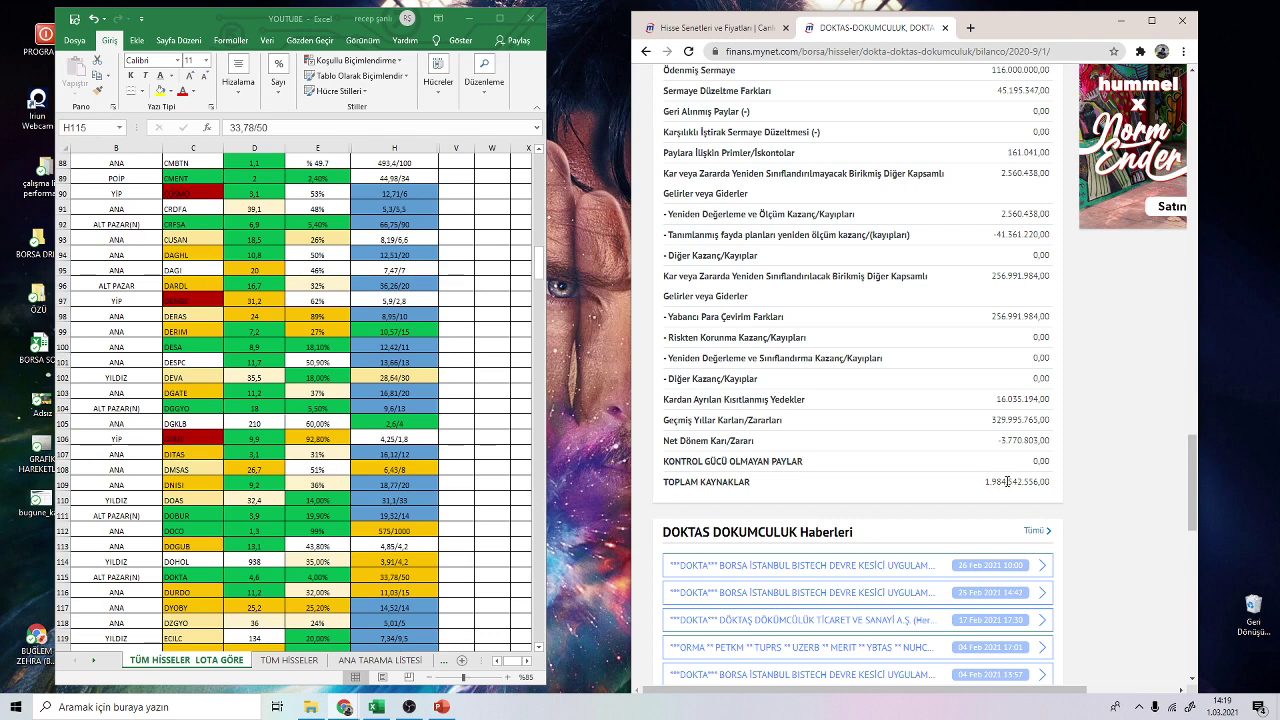
- Return to DOKTA's 3-year price chart, check the stock's percentage in the worksheet, and close the stock page
left_click(645, 51)
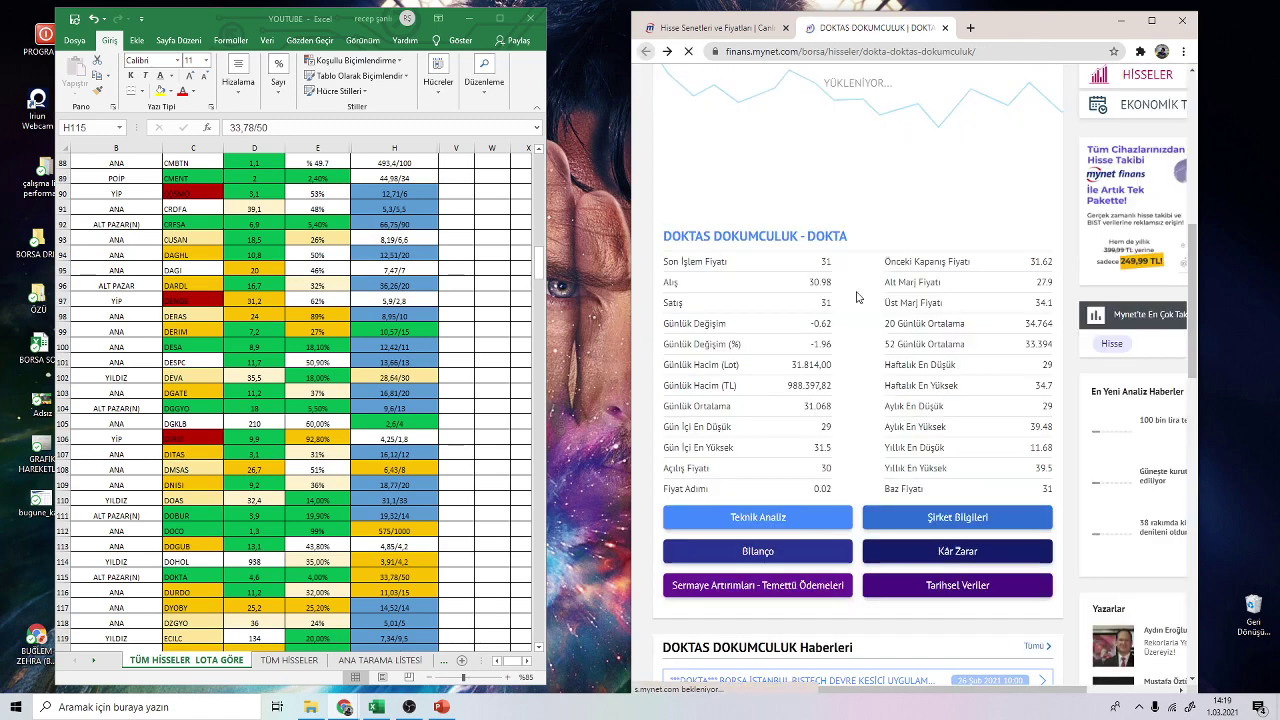
left_click(956, 392)
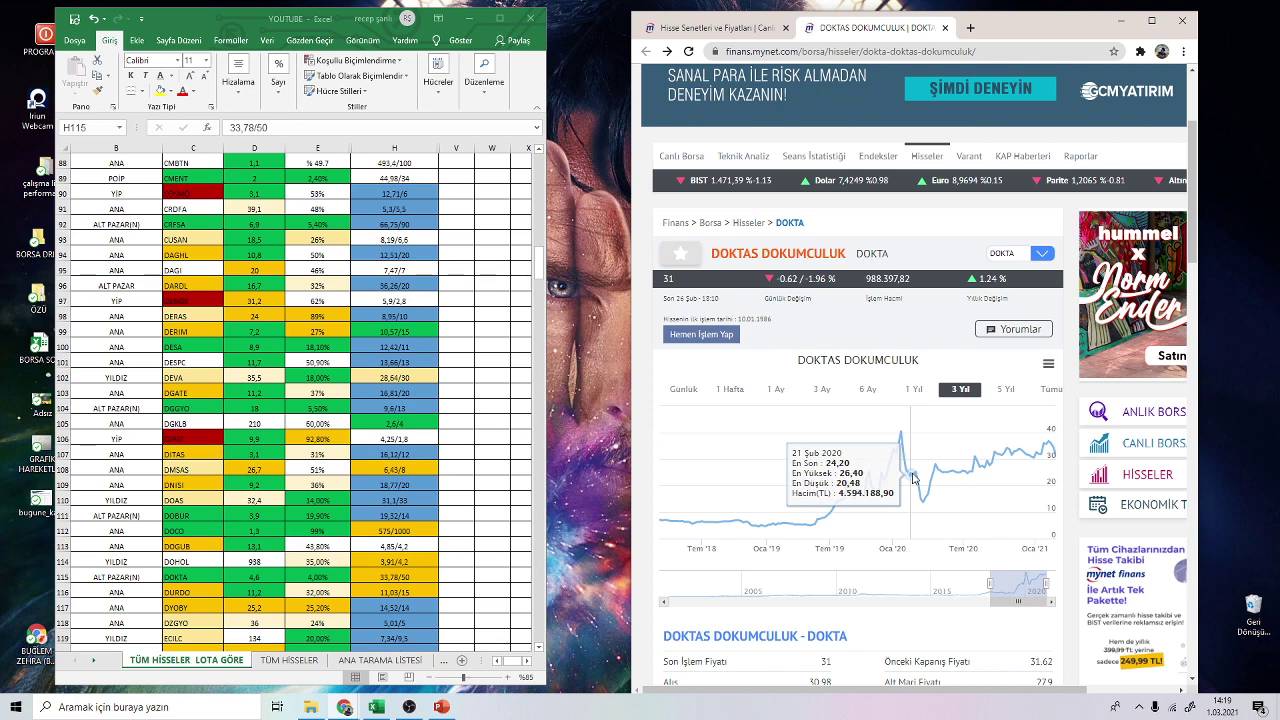
left_click(319, 577)
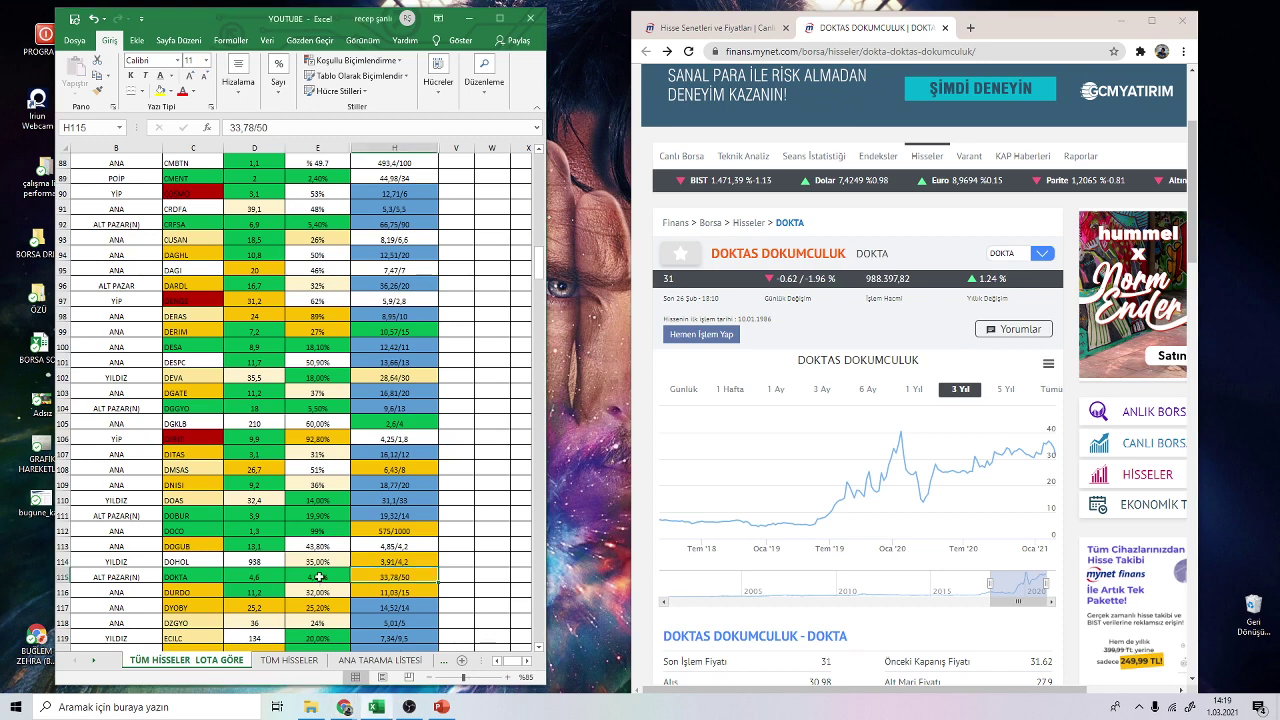
left_click(326, 576)
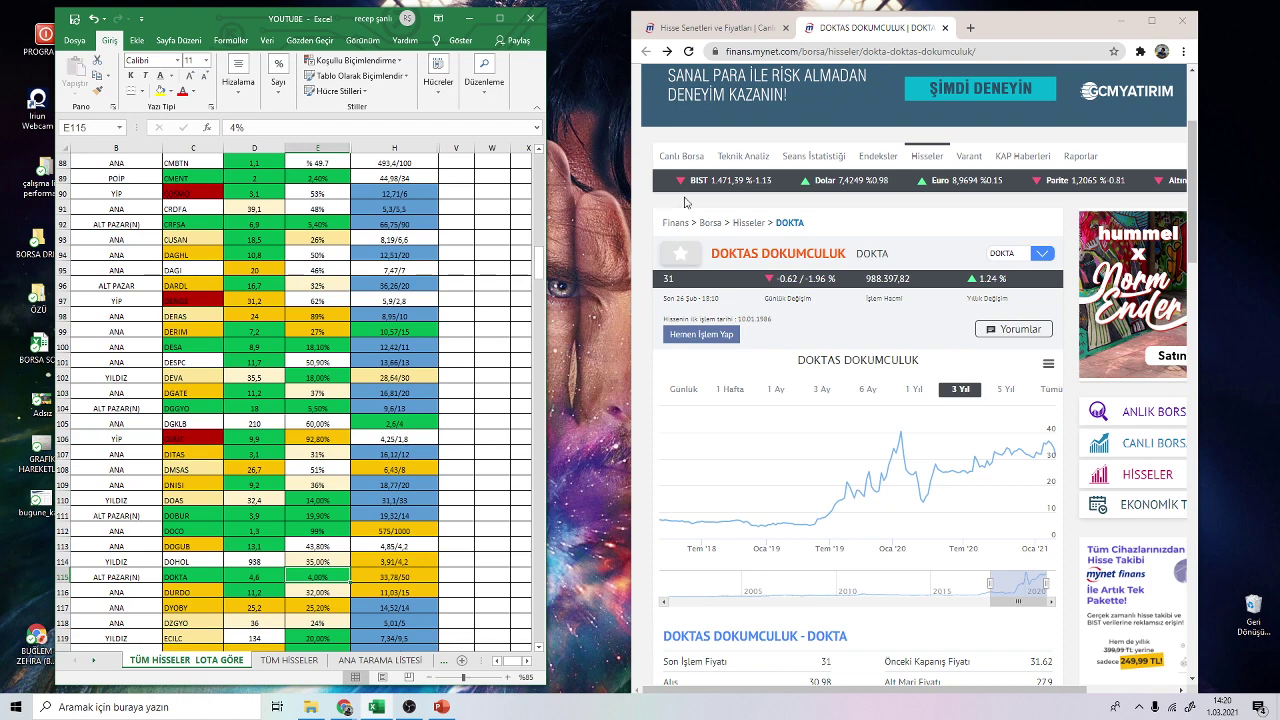
left_click(945, 28)
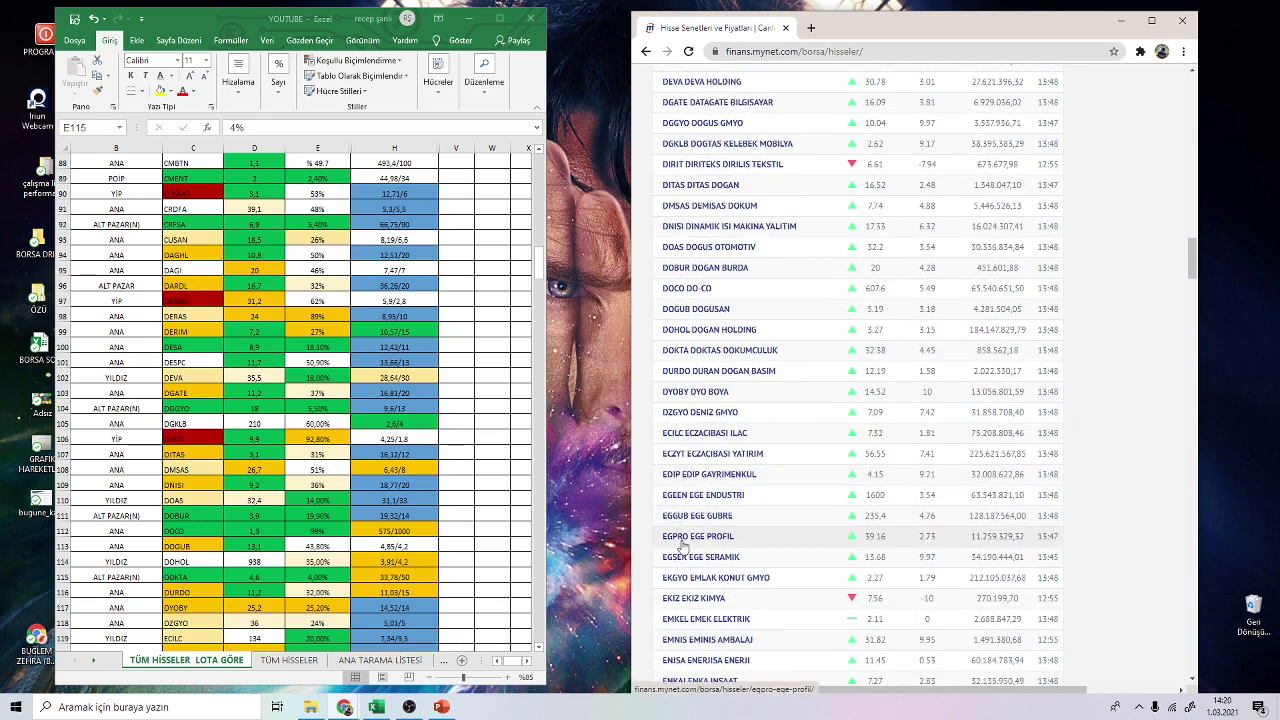
- Open the EGEPLAST (EPLAS) stock page in a new tab and view its 3-year price chart
scroll(691, 565, "down", 2)
scroll(690, 573, "down", 2)
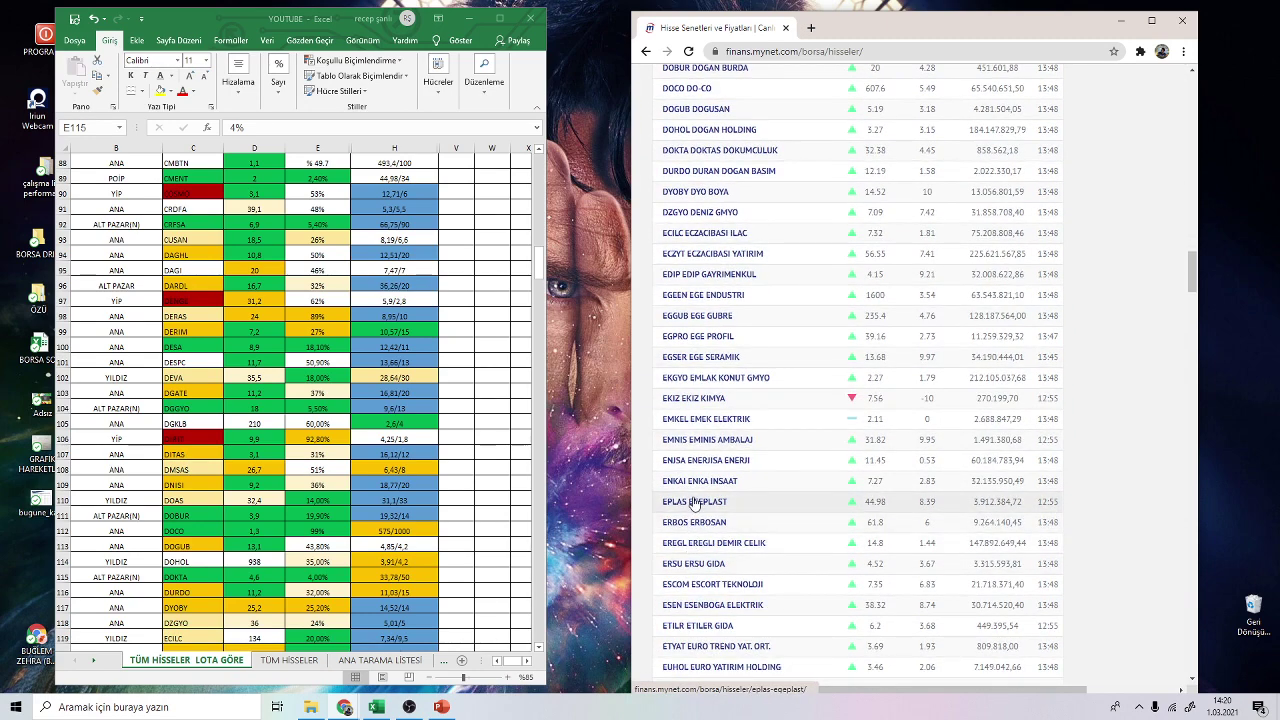
right_click(735, 504)
left_click(736, 508)
left_click(895, 32)
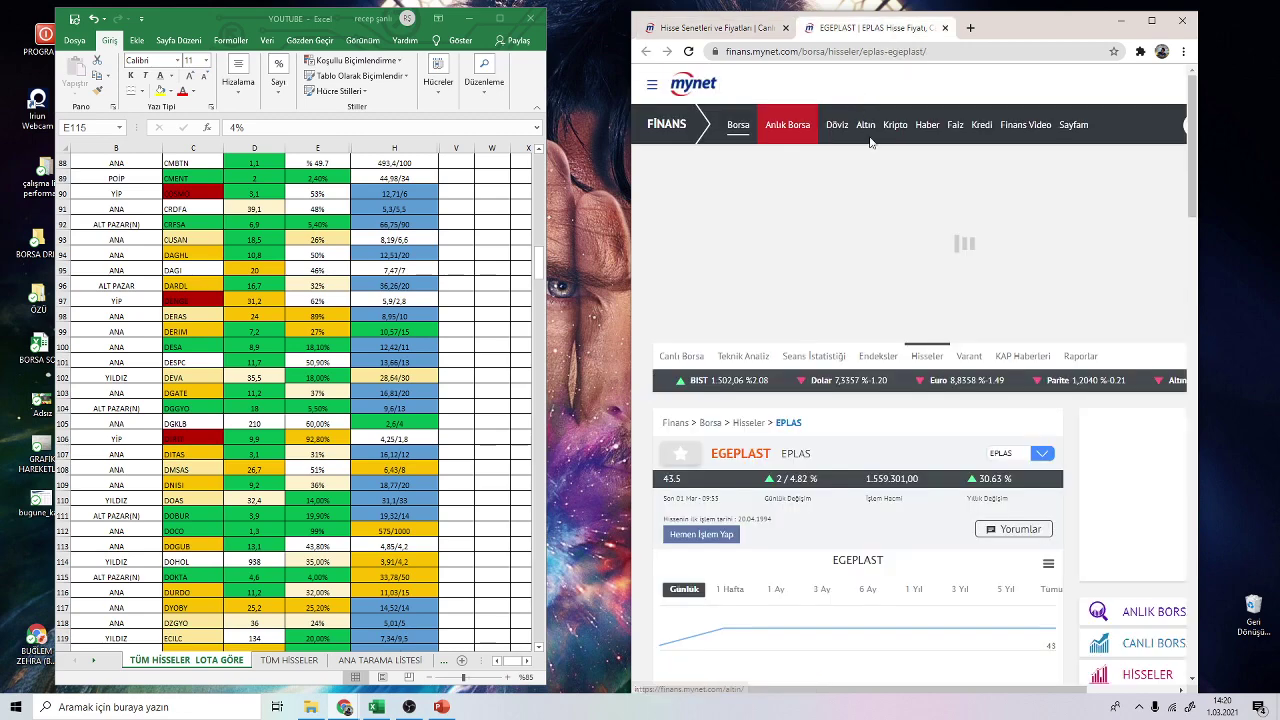
left_click(961, 531)
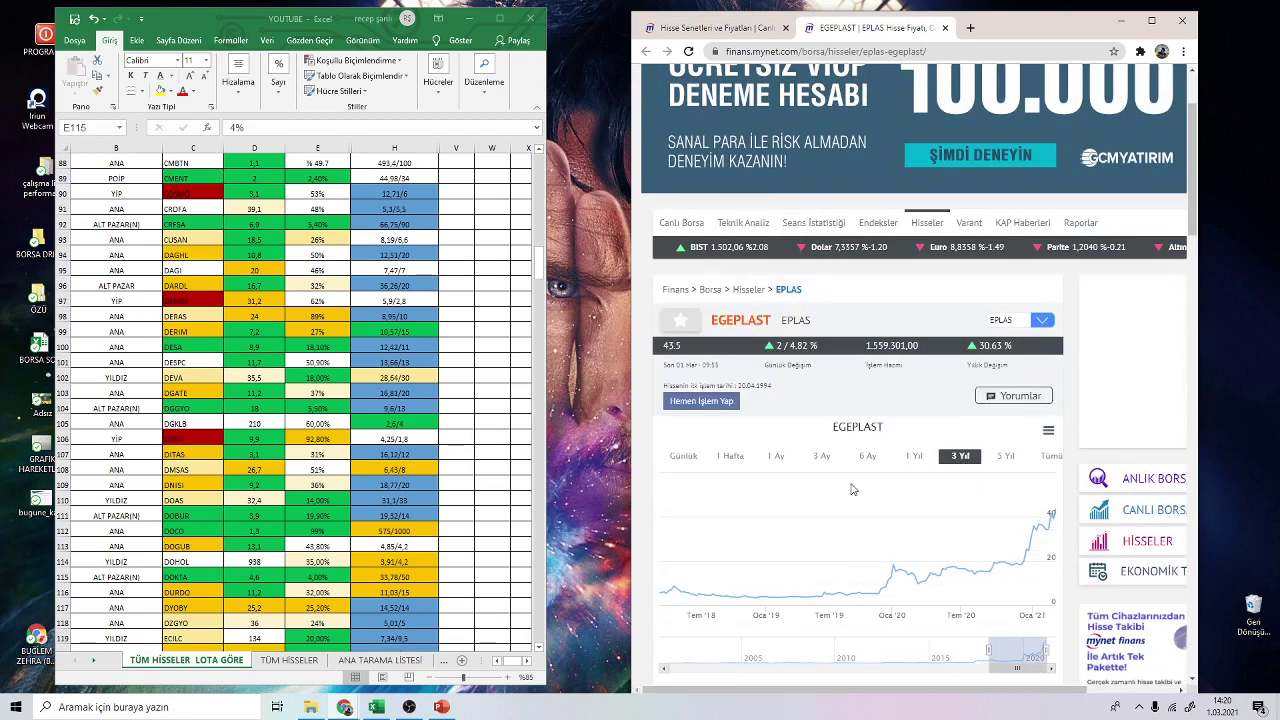
- Look over EPLAS's price statistics and chart, and check its current price in the stock list
scroll(778, 478, "down", 2)
scroll(778, 478, "down", 3)
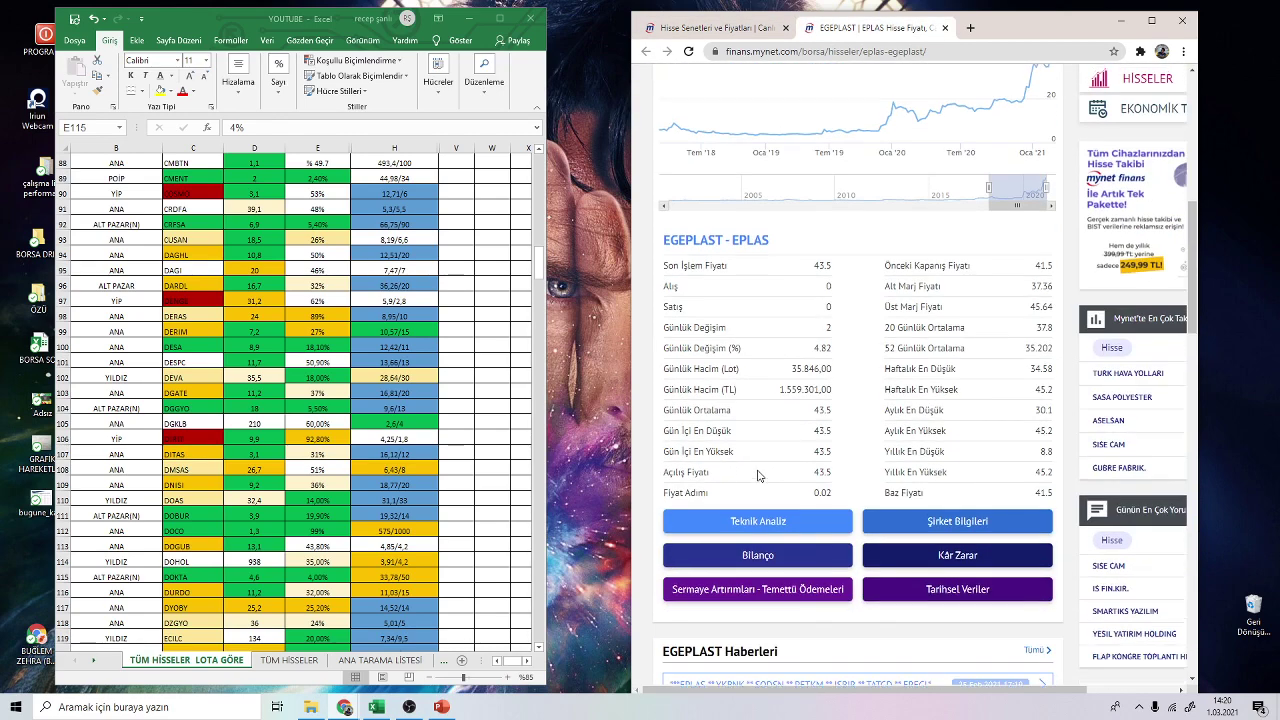
scroll(760, 476, "up", 2)
scroll(823, 260, "up", 1)
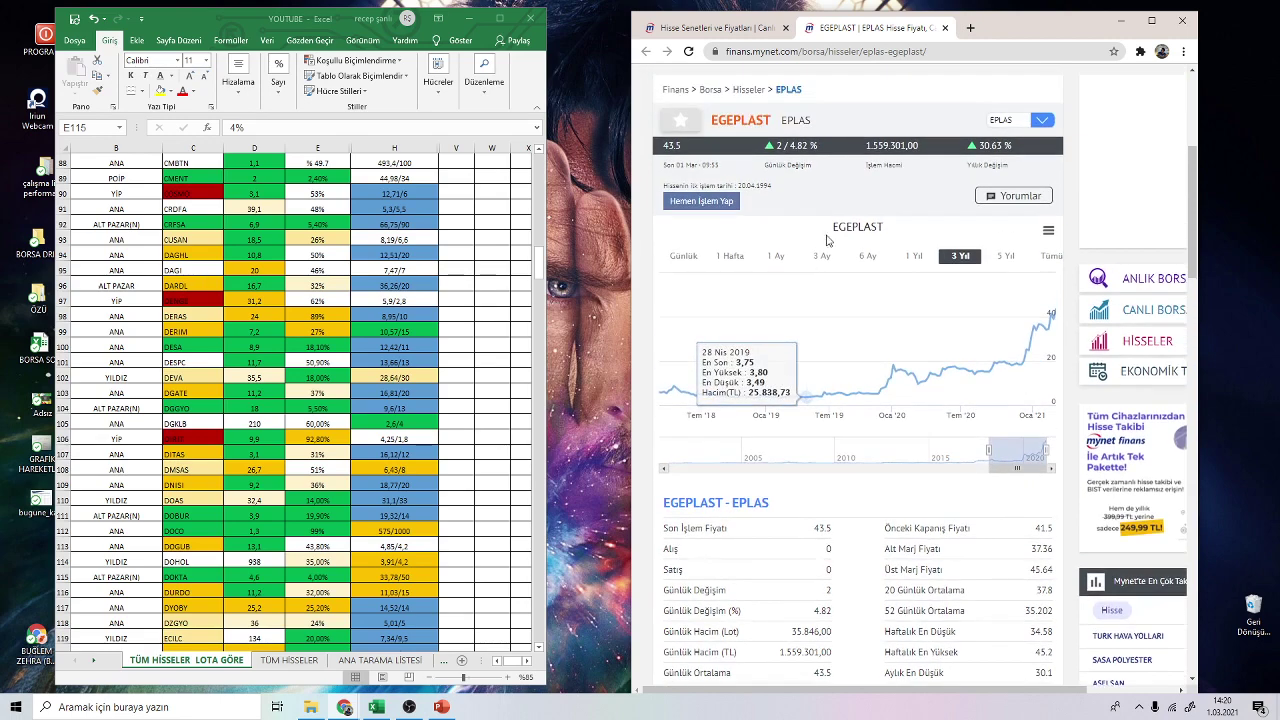
left_click(707, 30)
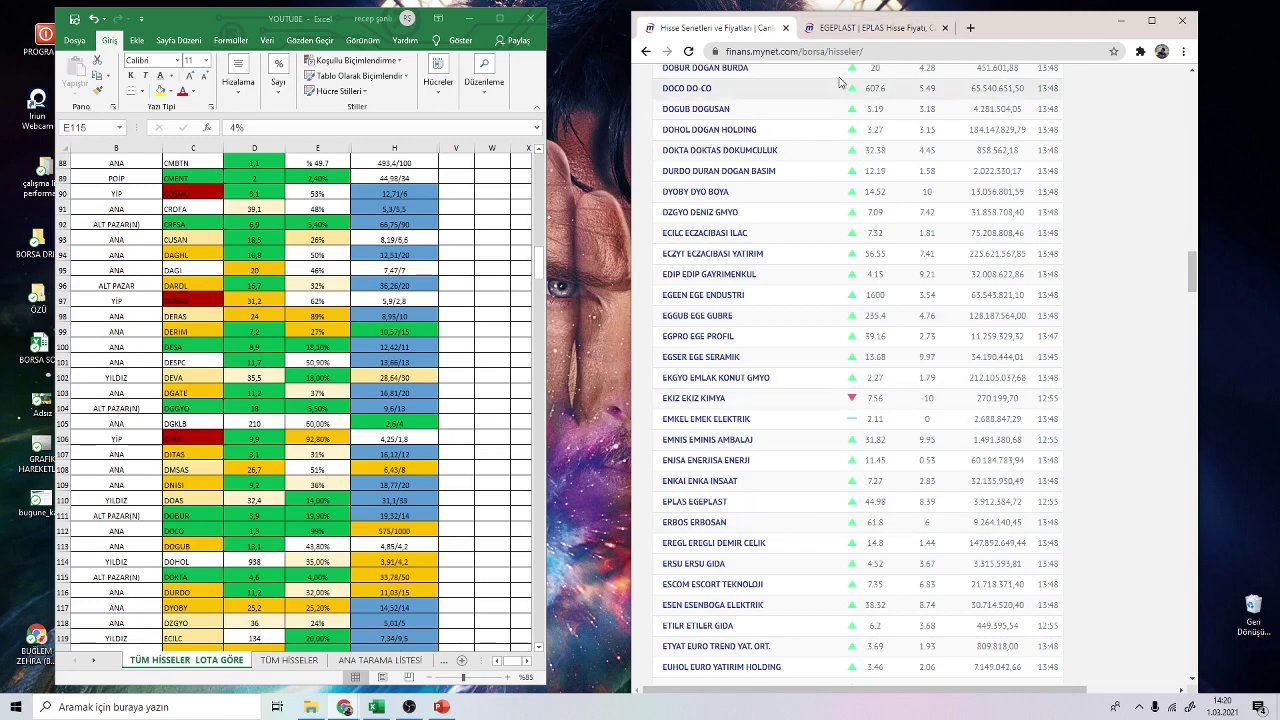
left_click(838, 30)
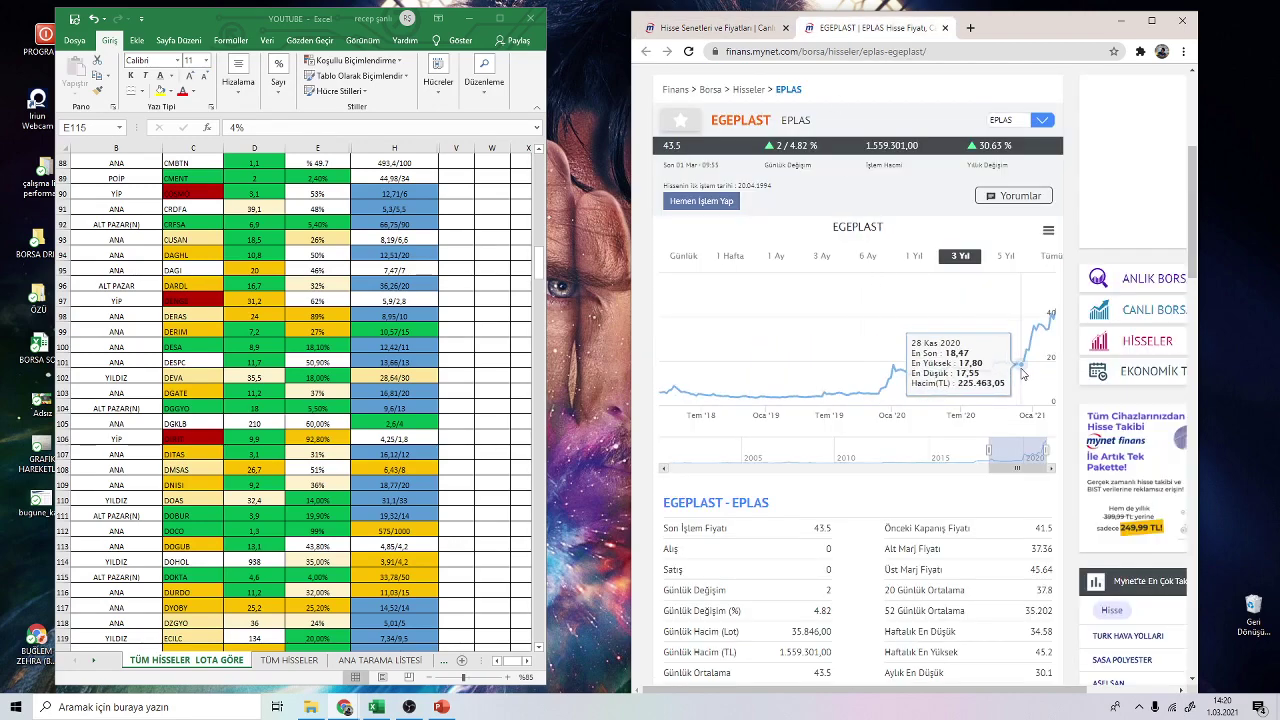
- Examine EPLAS's balance sheet down to the net period profit, highlight that figure, and return to the 3-year price chart
scroll(846, 427, "down", 4)
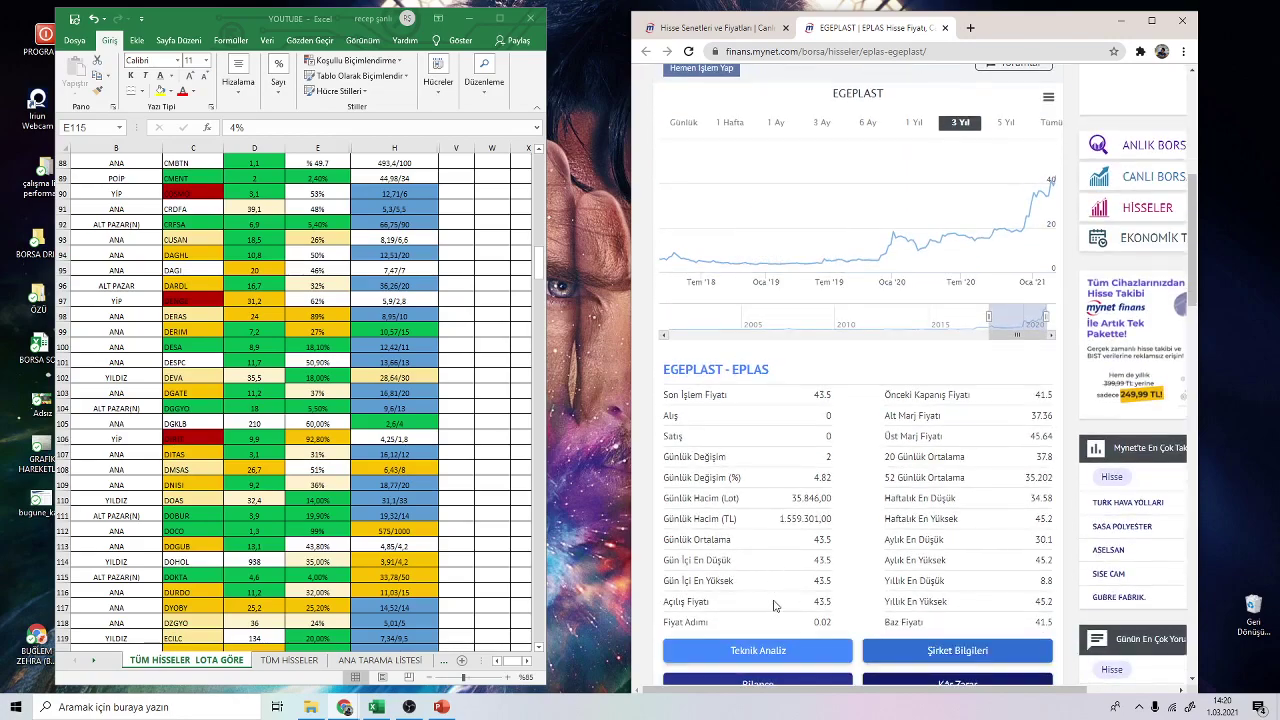
left_click(797, 552)
scroll(831, 456, "down", 15)
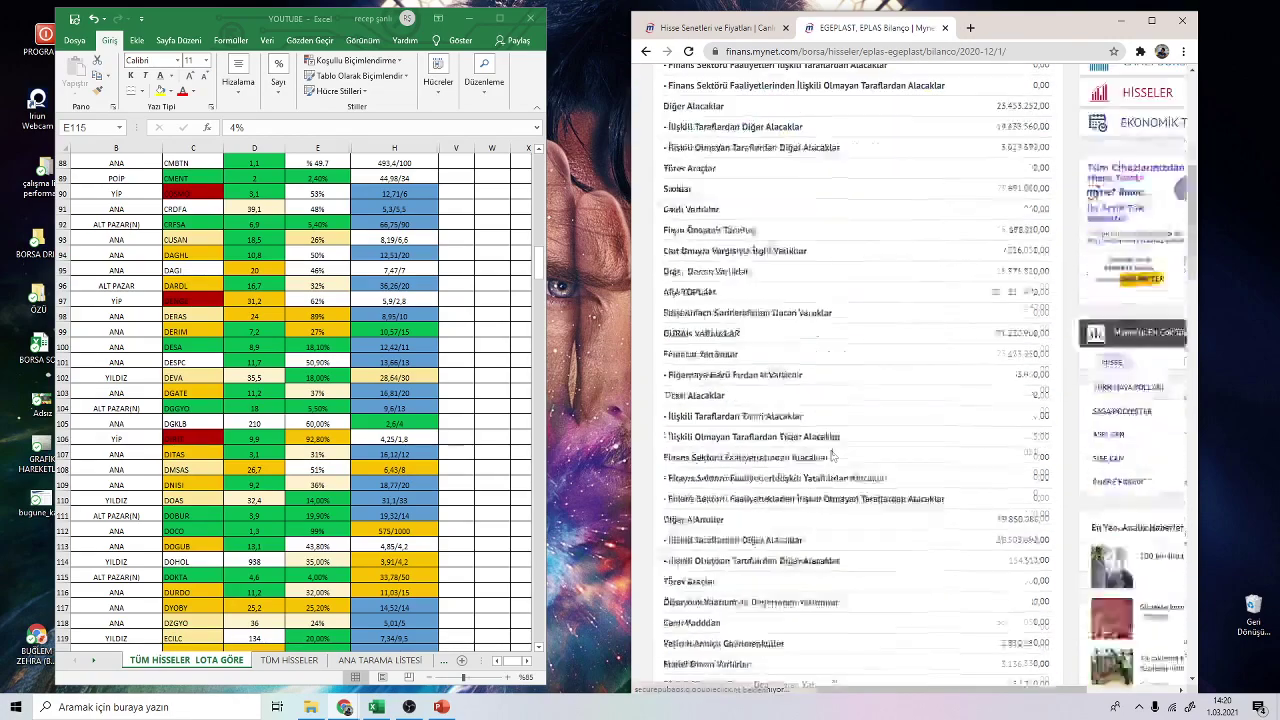
scroll(831, 456, "down", 10)
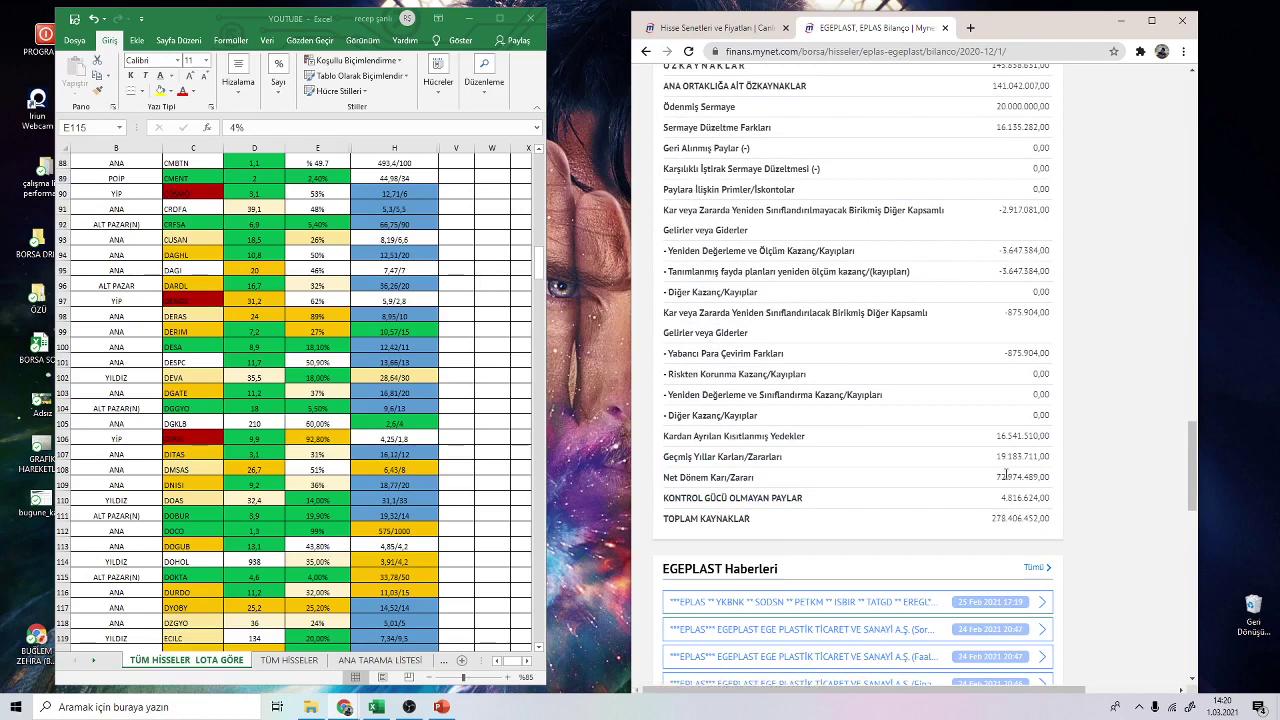
left_click_drag(996, 481, 1047, 477)
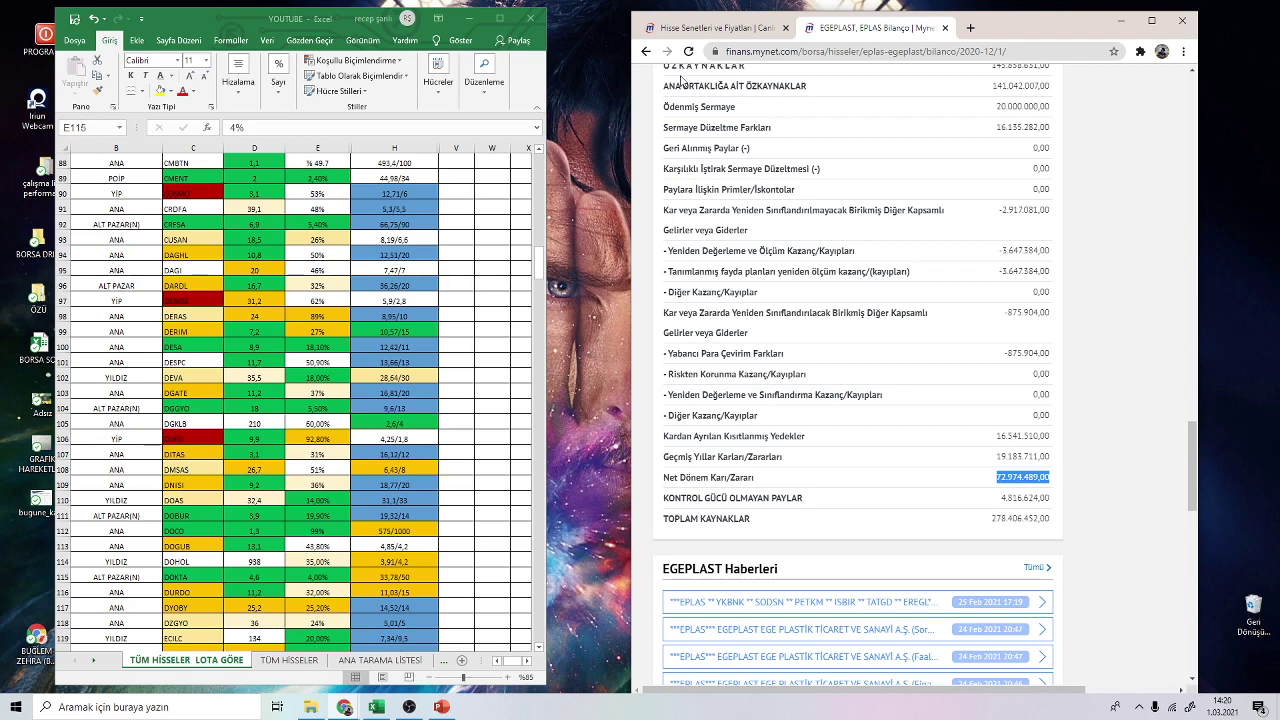
left_click(645, 51)
scroll(908, 286, "up", 3)
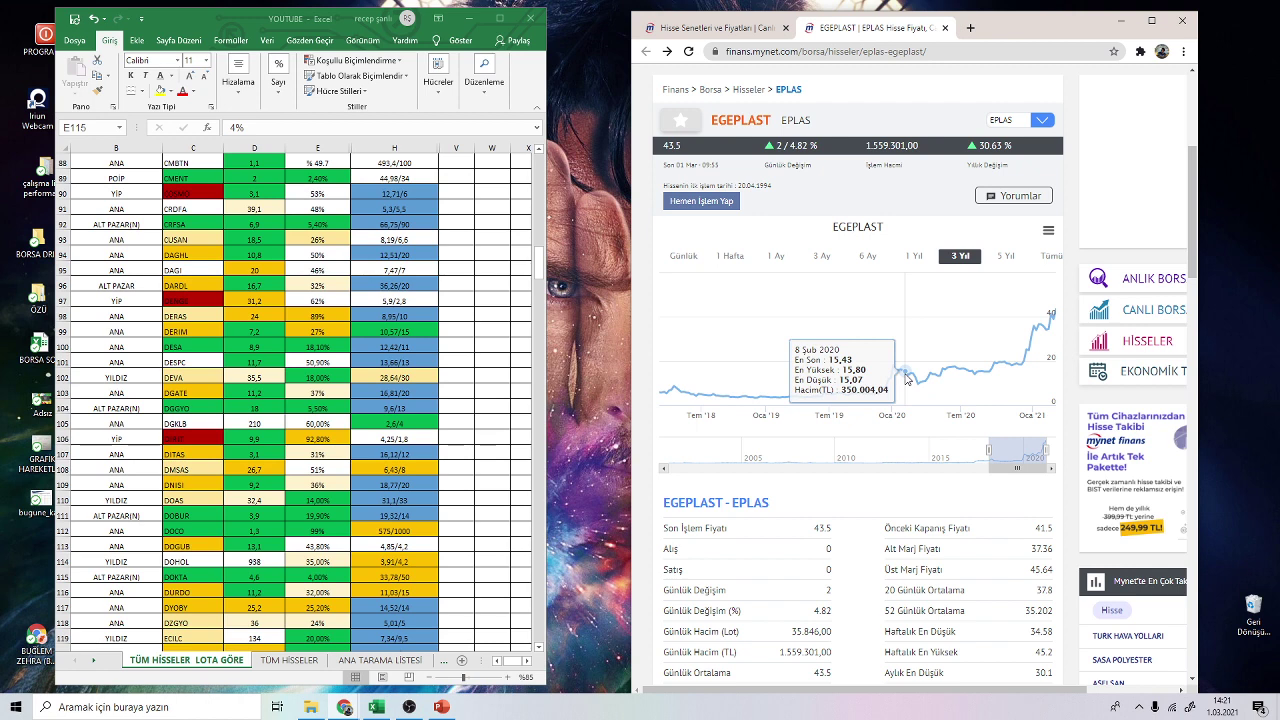
- Find the EPLAS row in the worksheet, check its price and lot figures, and close the EGEPLAST stock page
scroll(265, 565, "down", 2)
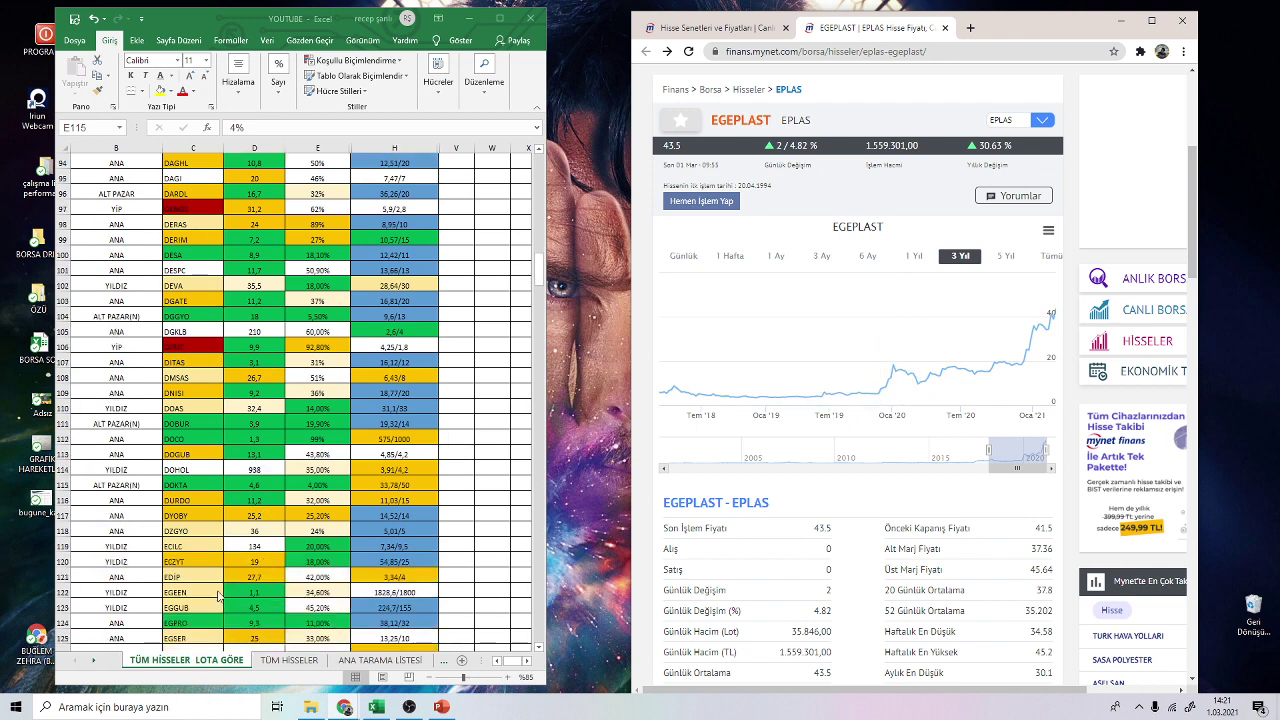
scroll(182, 603, "down", 1)
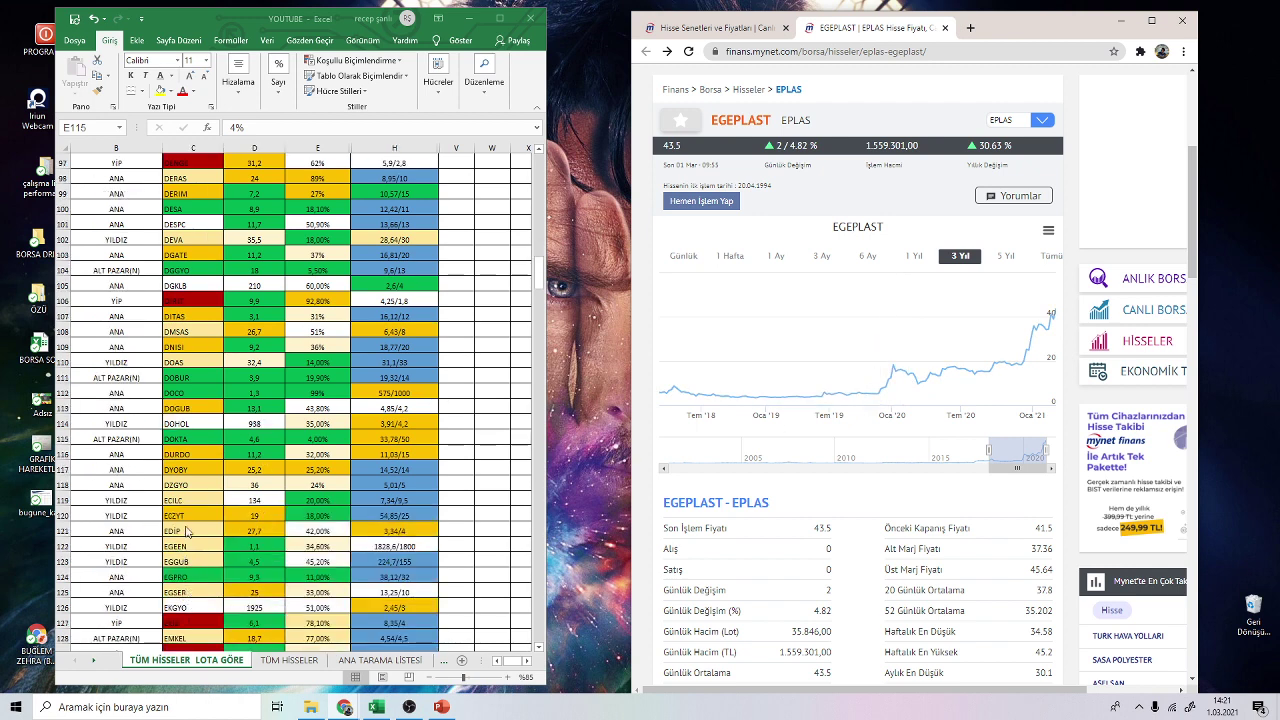
scroll(171, 386, "down", 3)
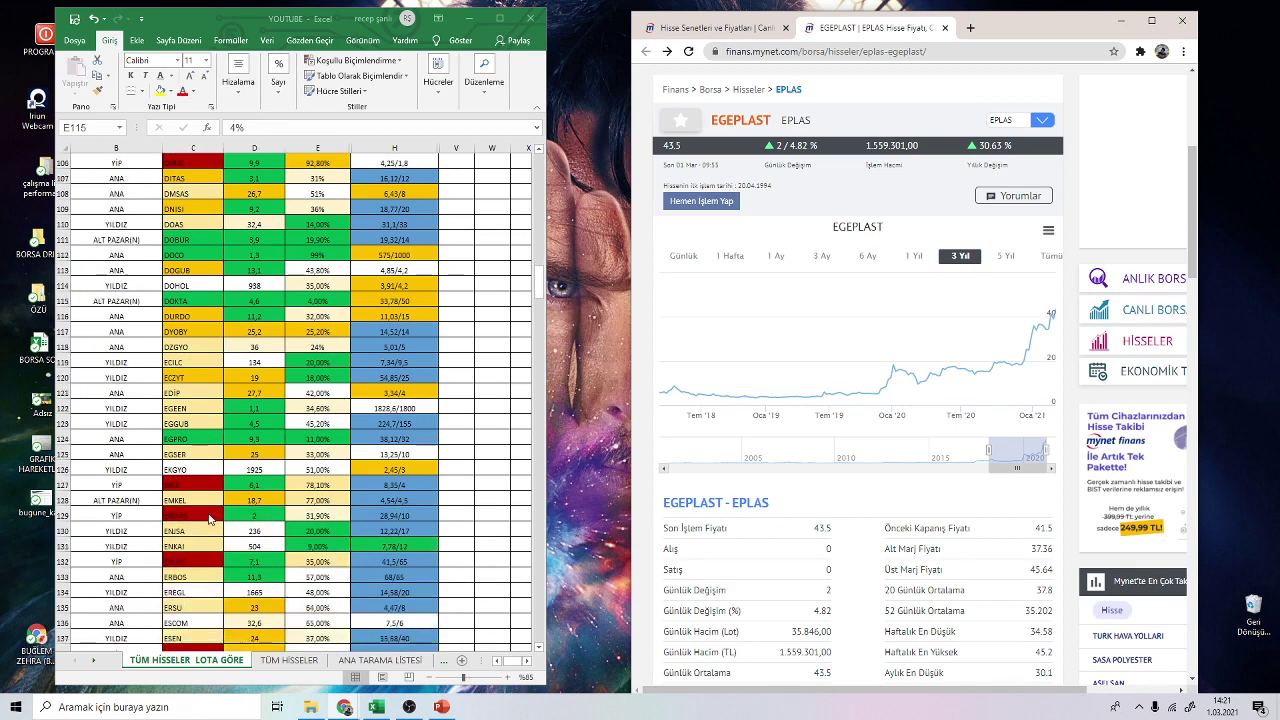
left_click(396, 562)
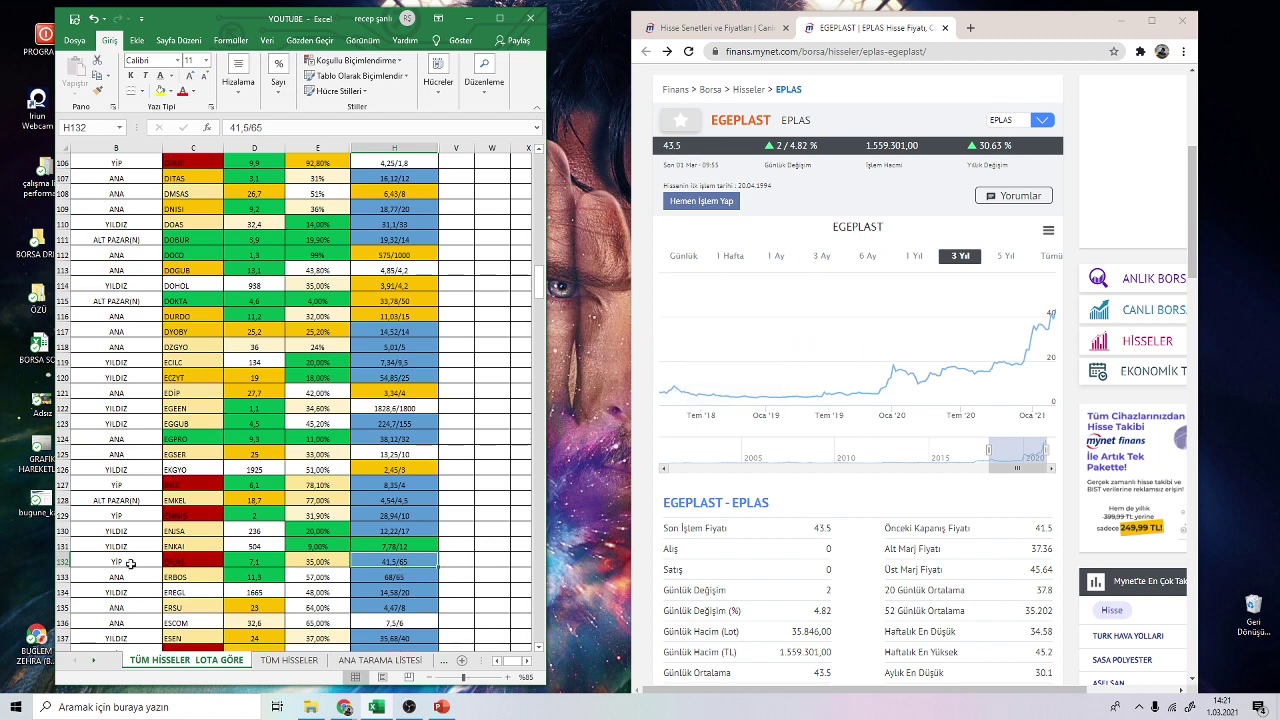
left_click(252, 563)
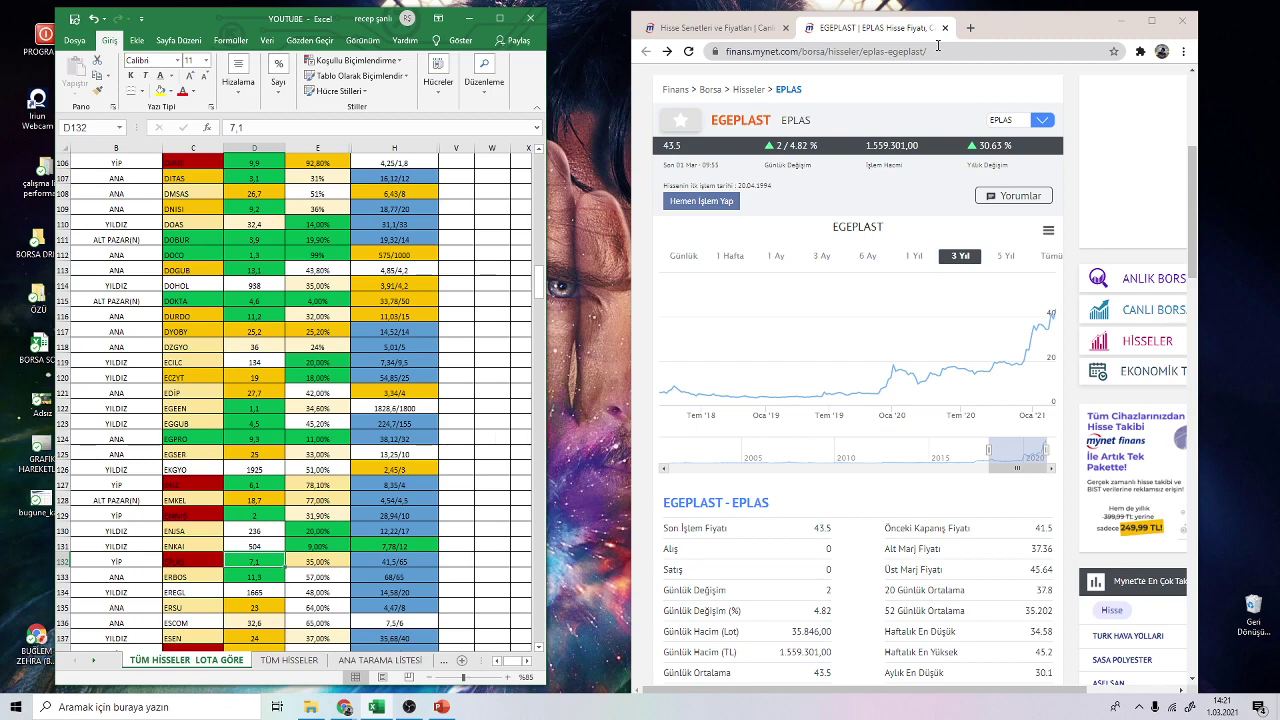
left_click(944, 28)
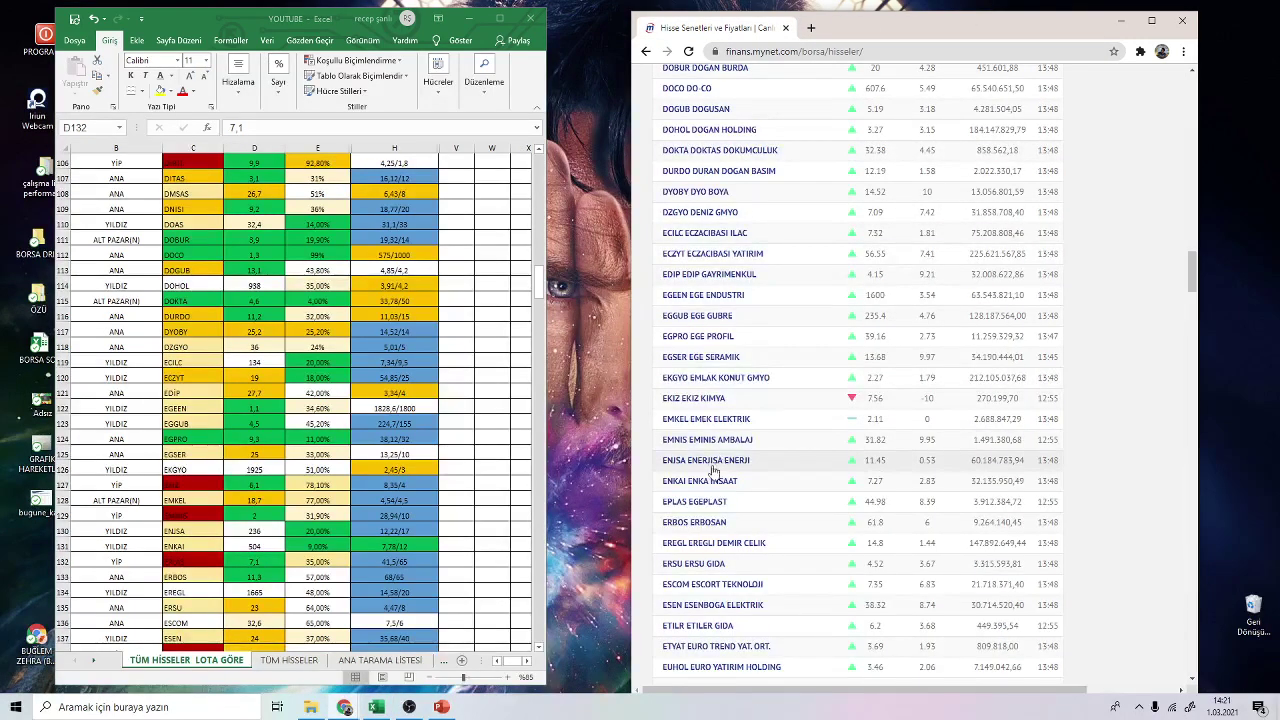
- Open the F-M IZMIT PISTON (FMIZP) stock page in a new tab and view its 3-year price chart
scroll(710, 520, "down", 3)
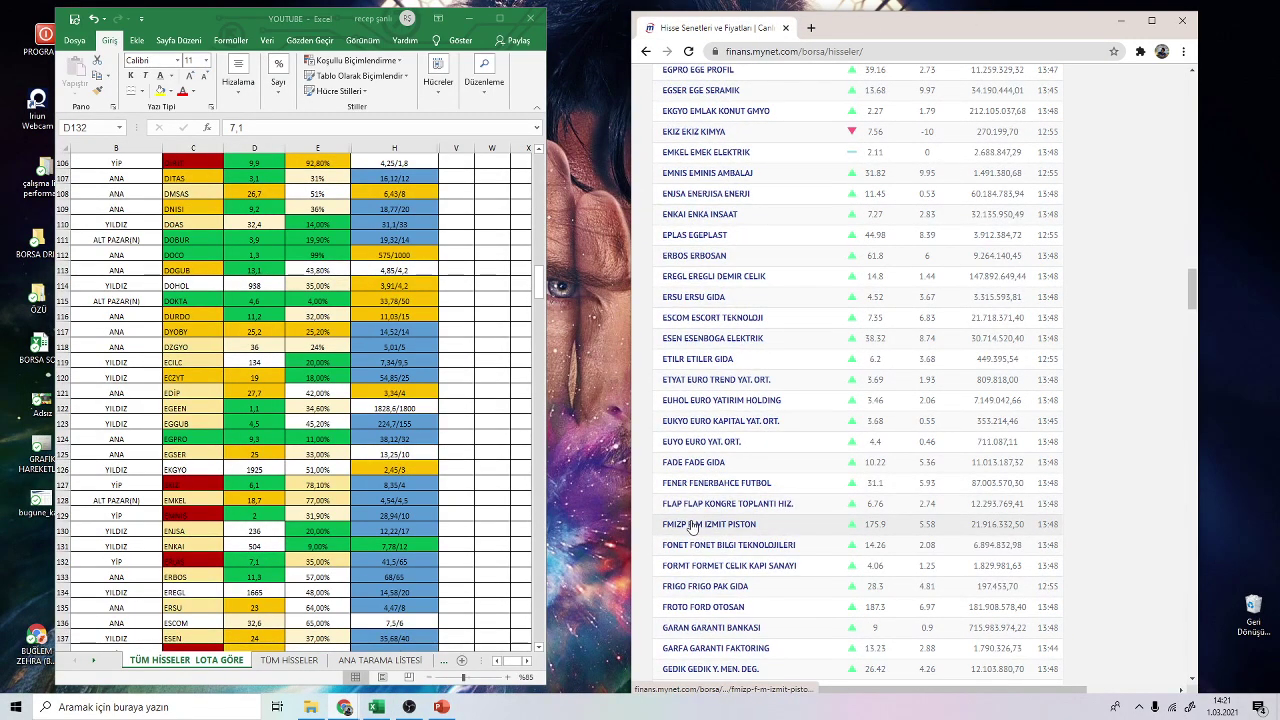
right_click(692, 530)
left_click(743, 535)
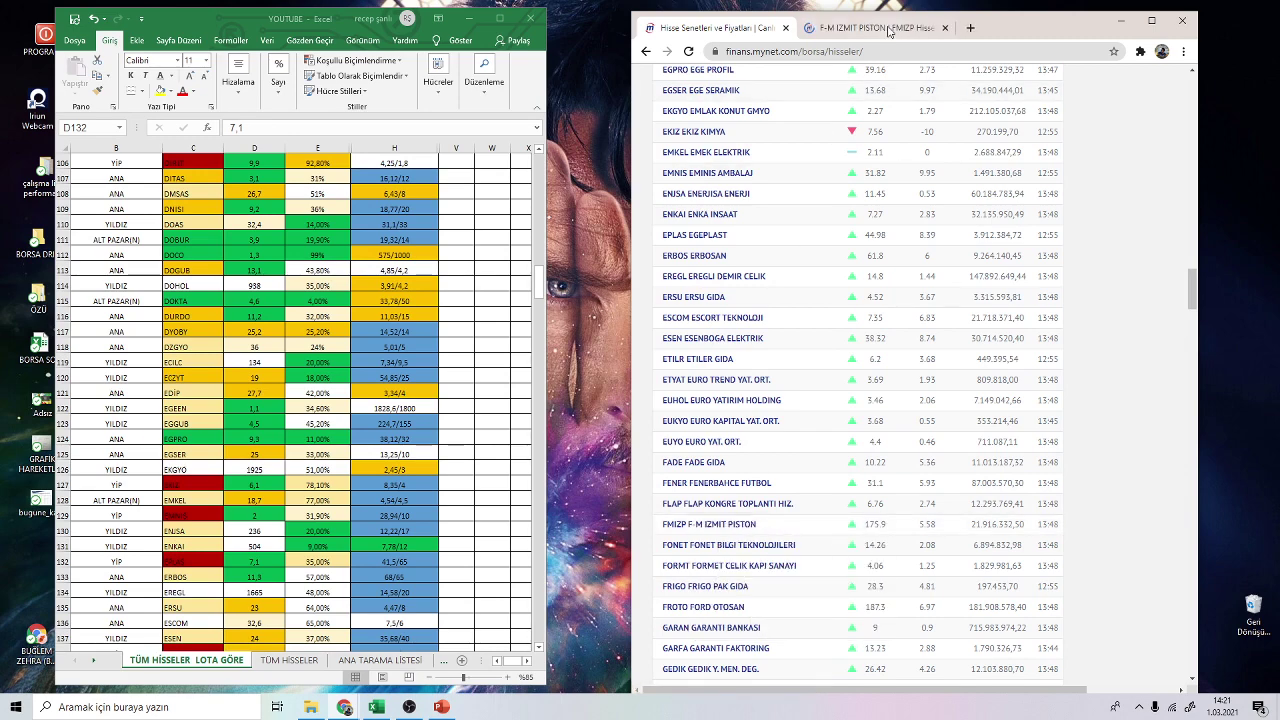
left_click(885, 30)
scroll(950, 380, "down", 2)
left_click(960, 388)
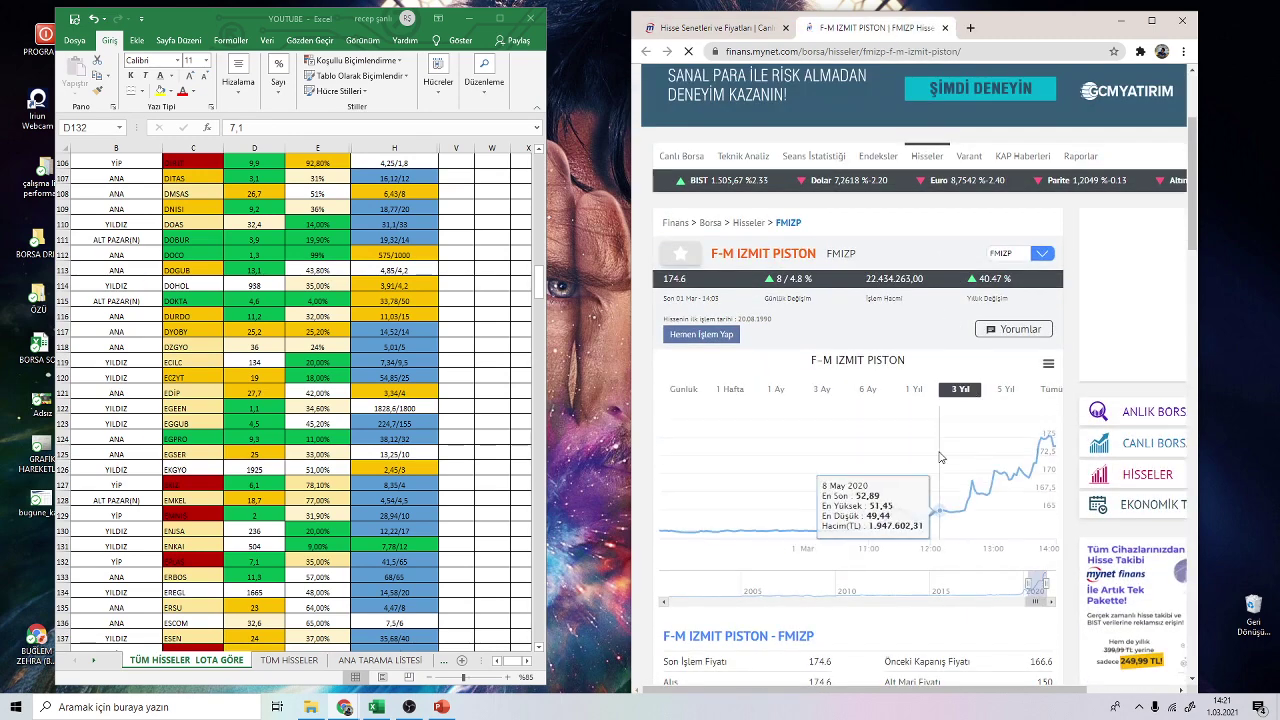
- Open FMIZP's balance sheet and check the stock's price figures in its worksheet row
scroll(930, 480, "down", 3)
left_click(758, 611)
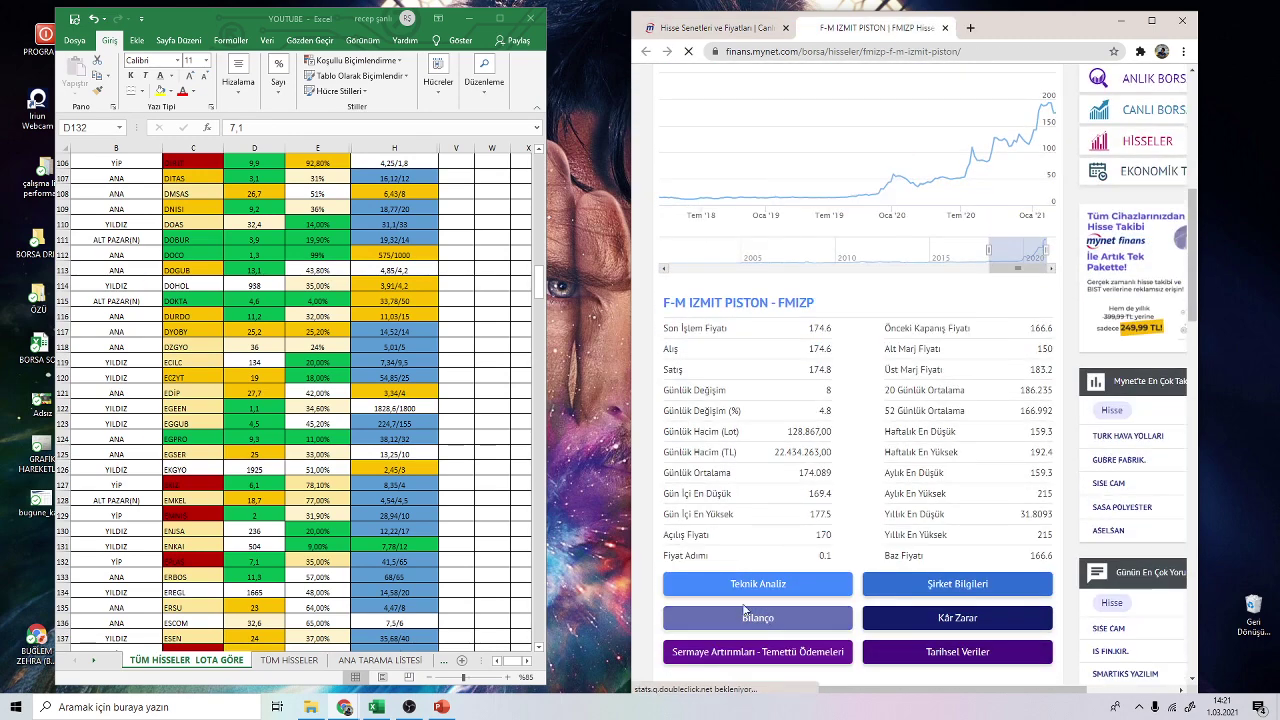
scroll(125, 495, "down", 3)
scroll(125, 495, "down", 4)
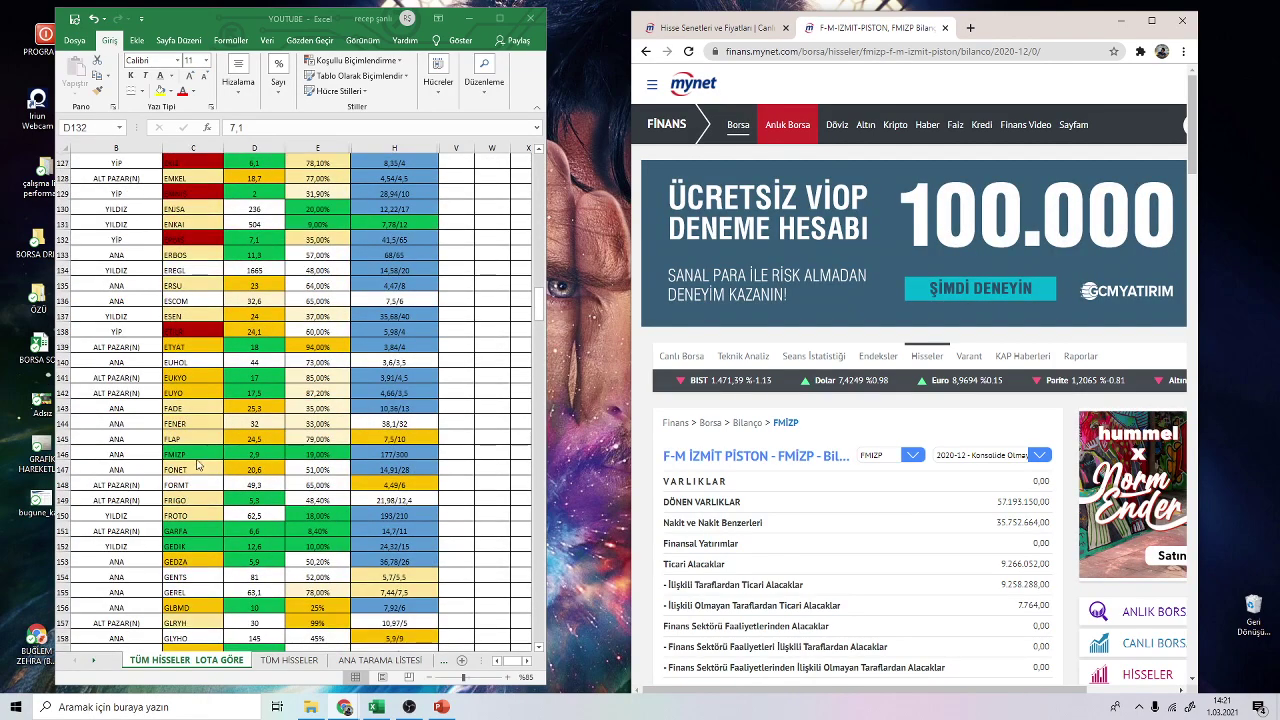
left_click(442, 441)
left_click(400, 454)
- Examine FMIZP's balance sheet down to the net period profit, and return to the stock's 3-year price chart
scroll(795, 557, "down", 5)
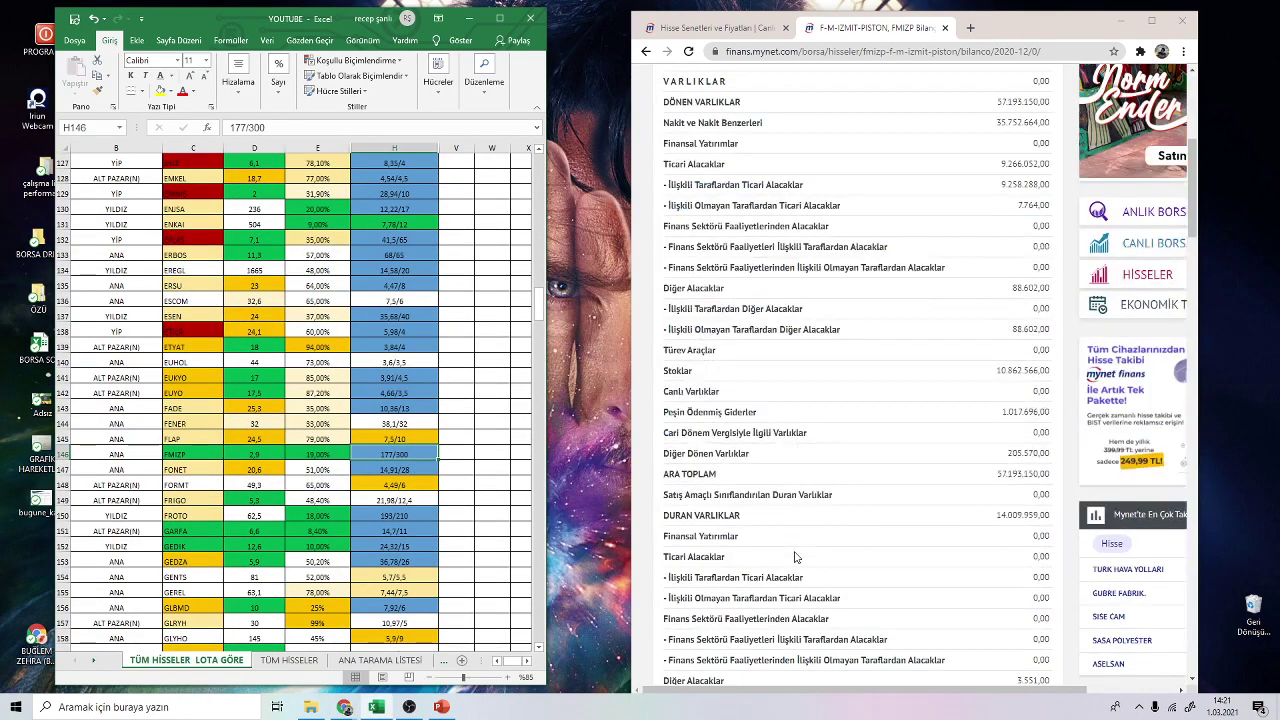
scroll(795, 557, "down", 12)
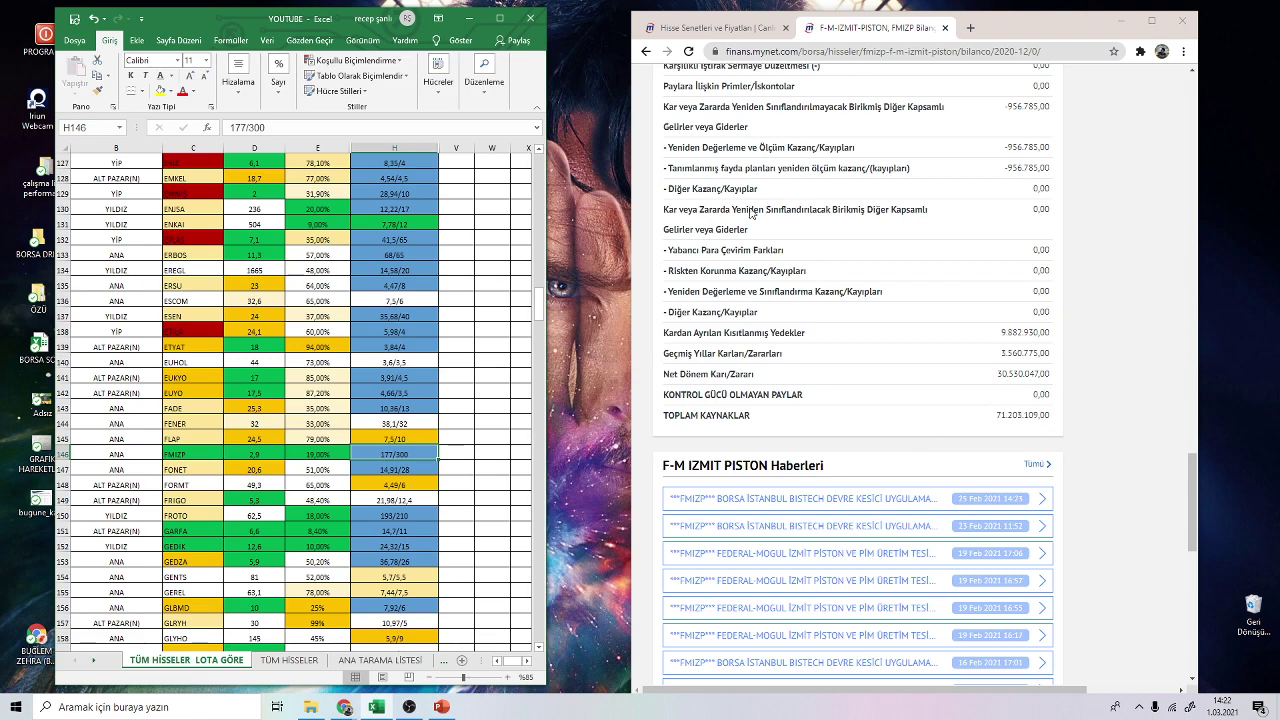
left_click(643, 53)
scroll(943, 280, "up", 4)
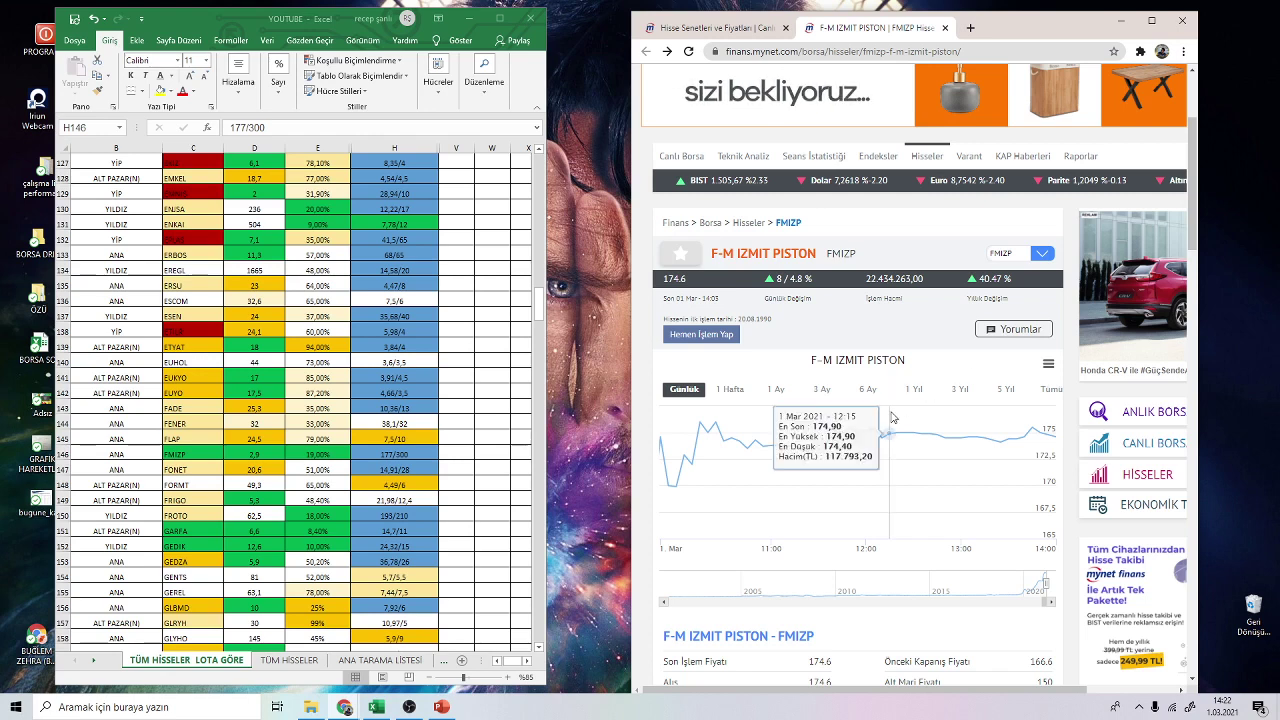
left_click(913, 389)
left_click(960, 389)
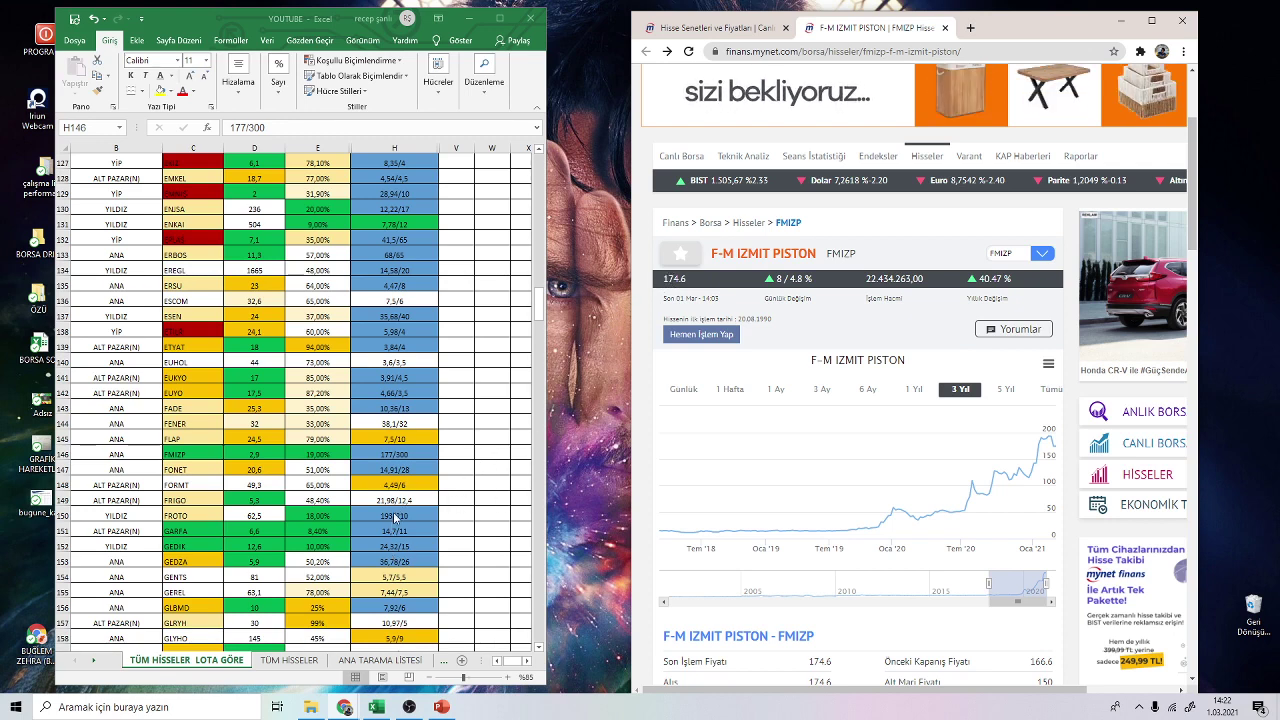
- Check FMIZP's price, lot, percentage and market cells in worksheet row 146
left_click(386, 454)
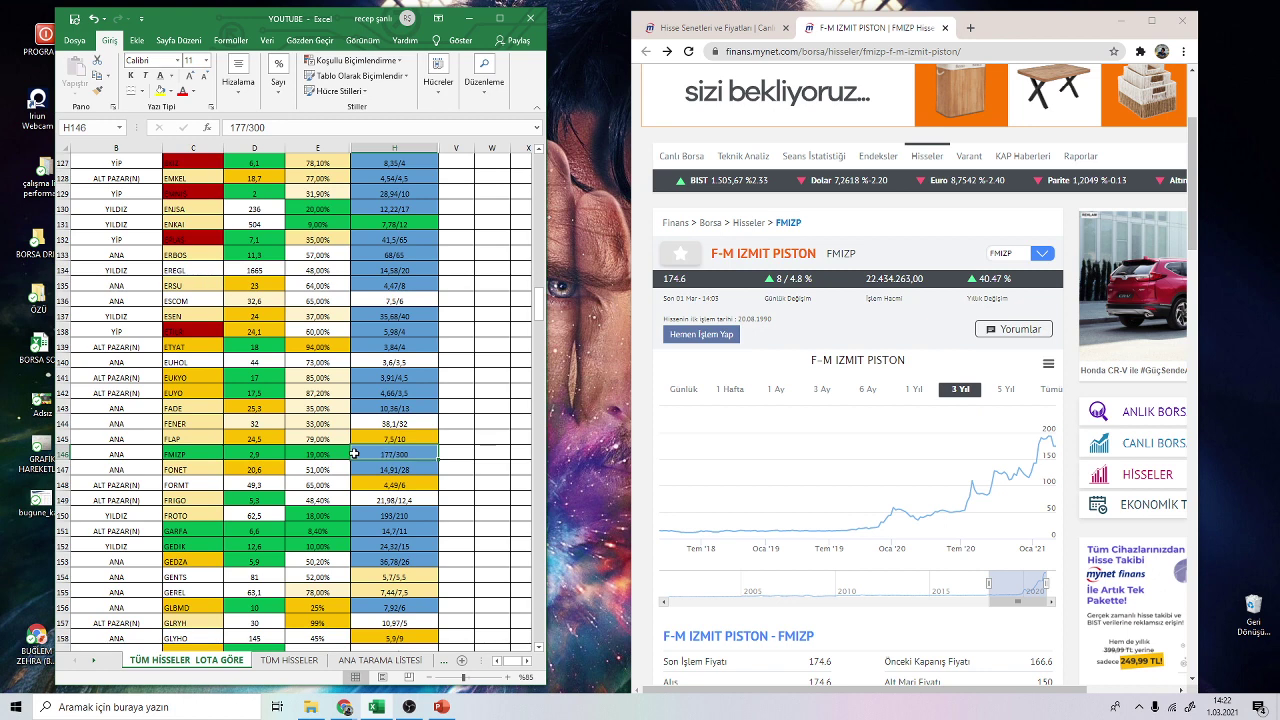
left_click(250, 452)
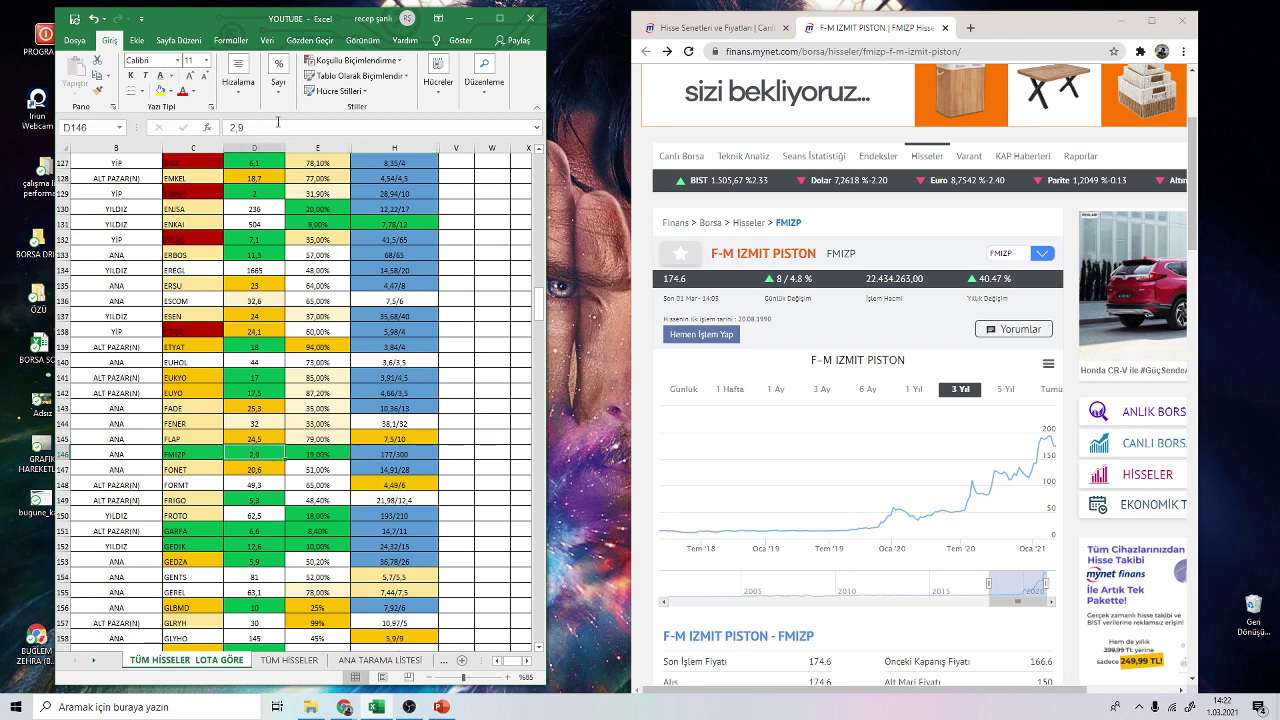
left_click(336, 459)
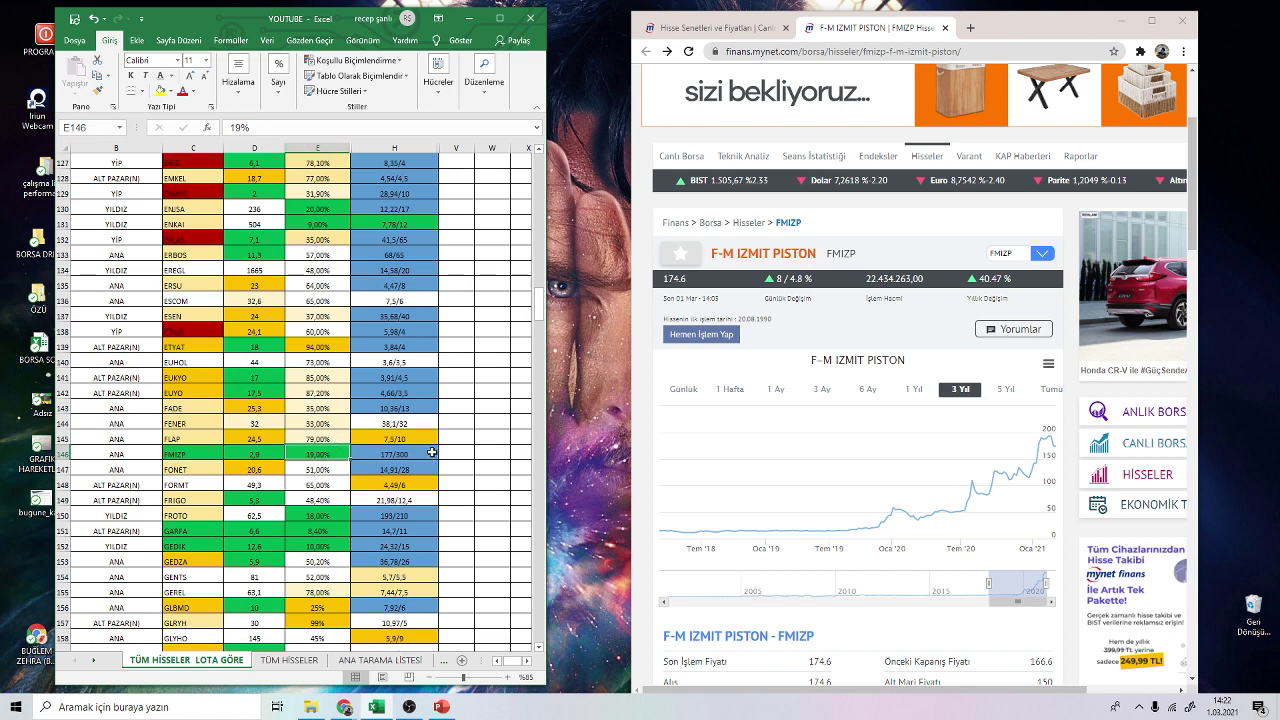
left_click(115, 466)
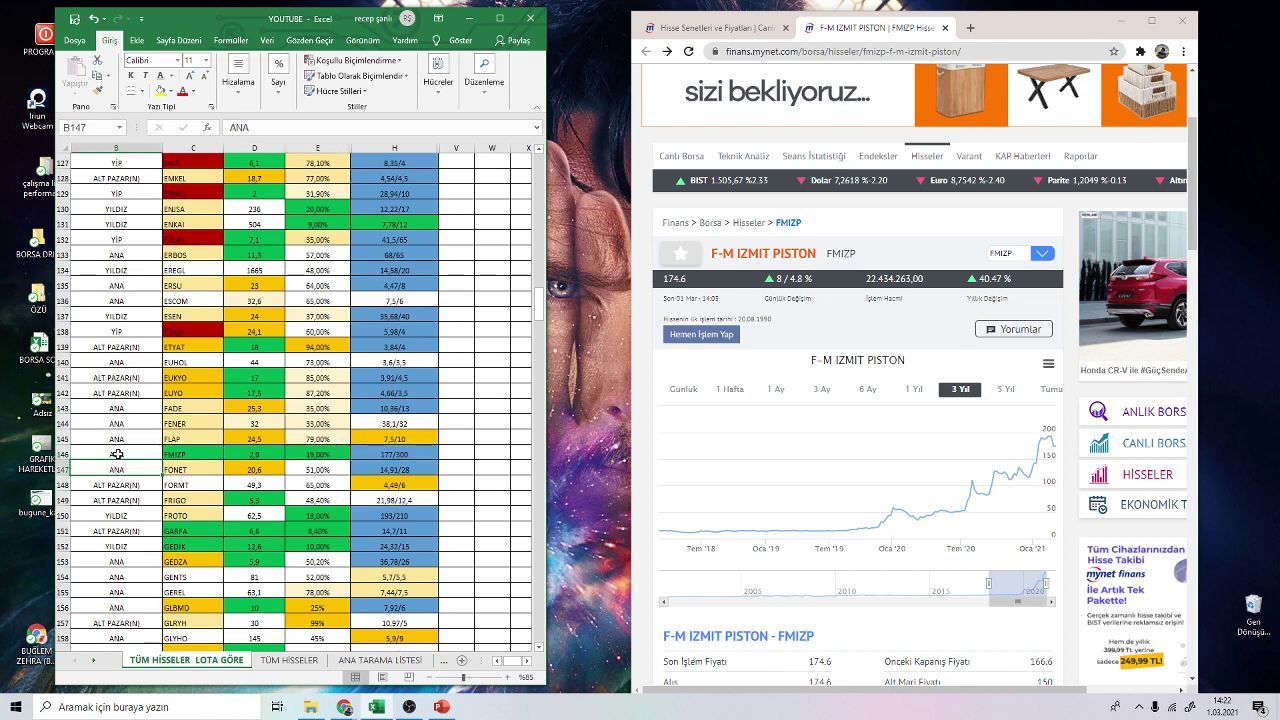
left_click(117, 454)
left_click(392, 455)
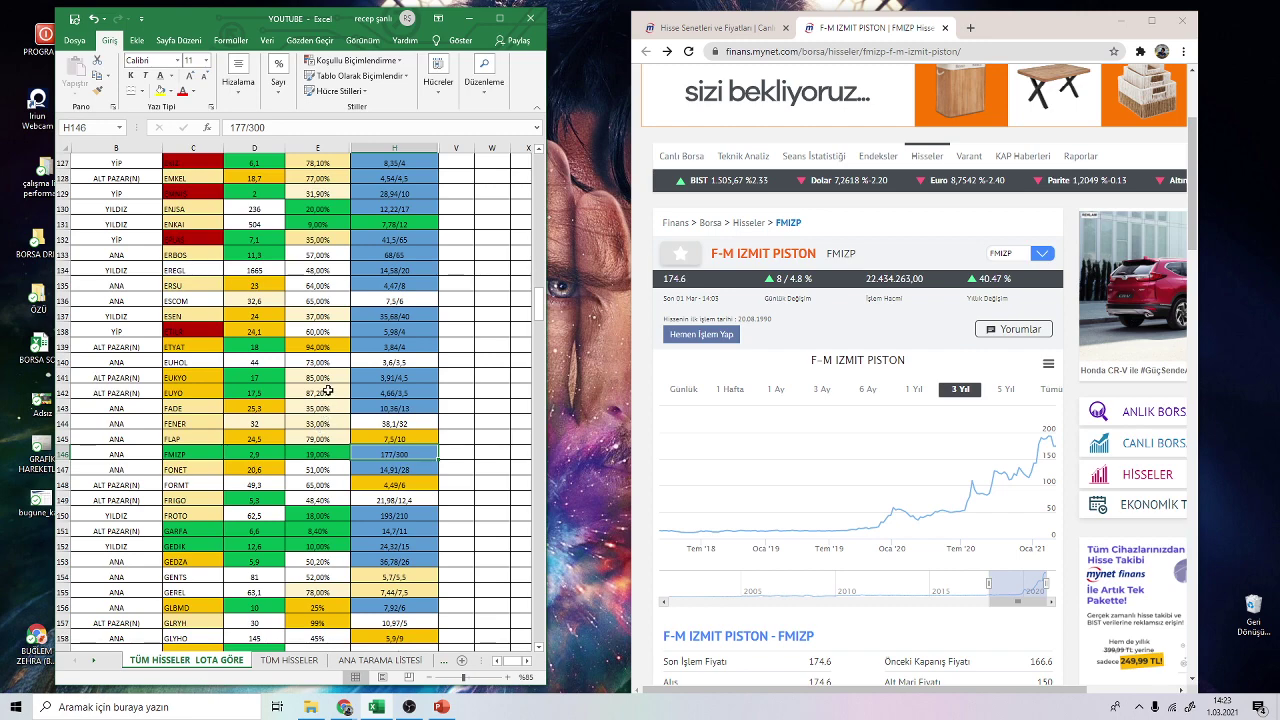
- Close the FMIZP page and open the KAFEIN YAZILIM (KFEIN) stock page from the list in a new tab
left_click(945, 27)
scroll(752, 505, "down", 15)
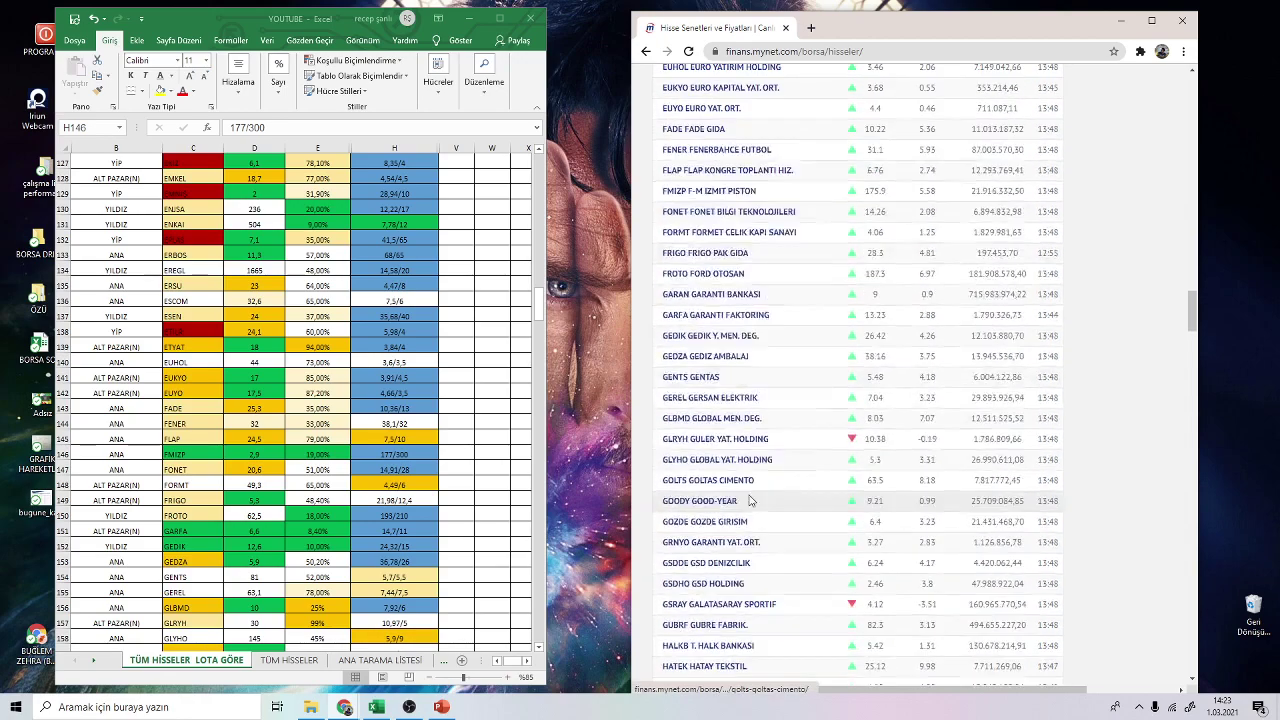
scroll(750, 488, "down", 8)
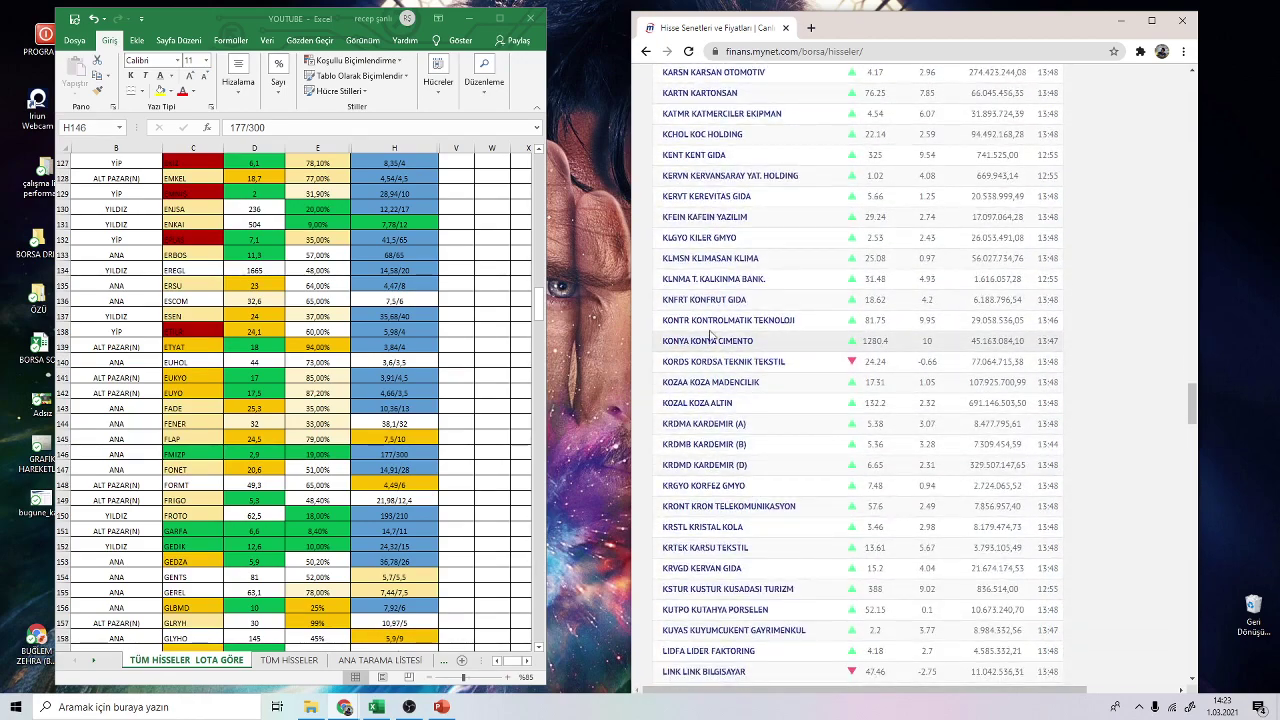
scroll(704, 210, "up", 1)
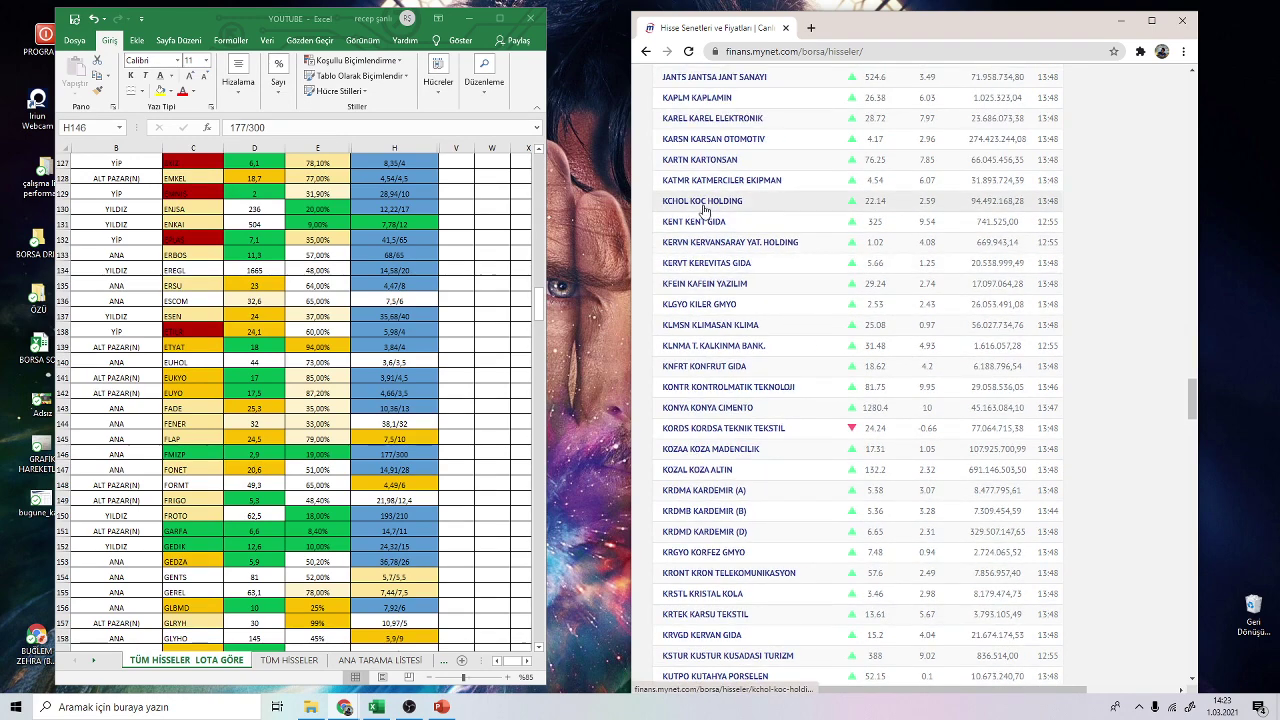
scroll(706, 200, "up", 1)
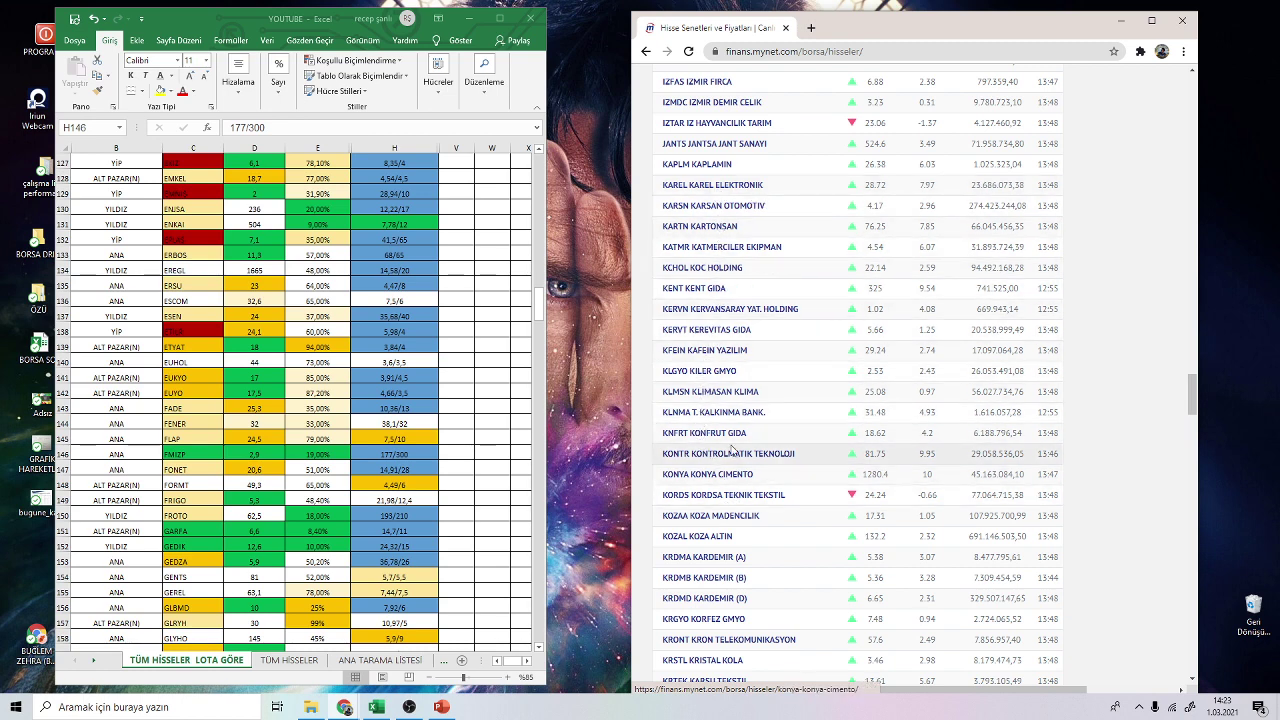
right_click(714, 357)
left_click(765, 361)
left_click(838, 34)
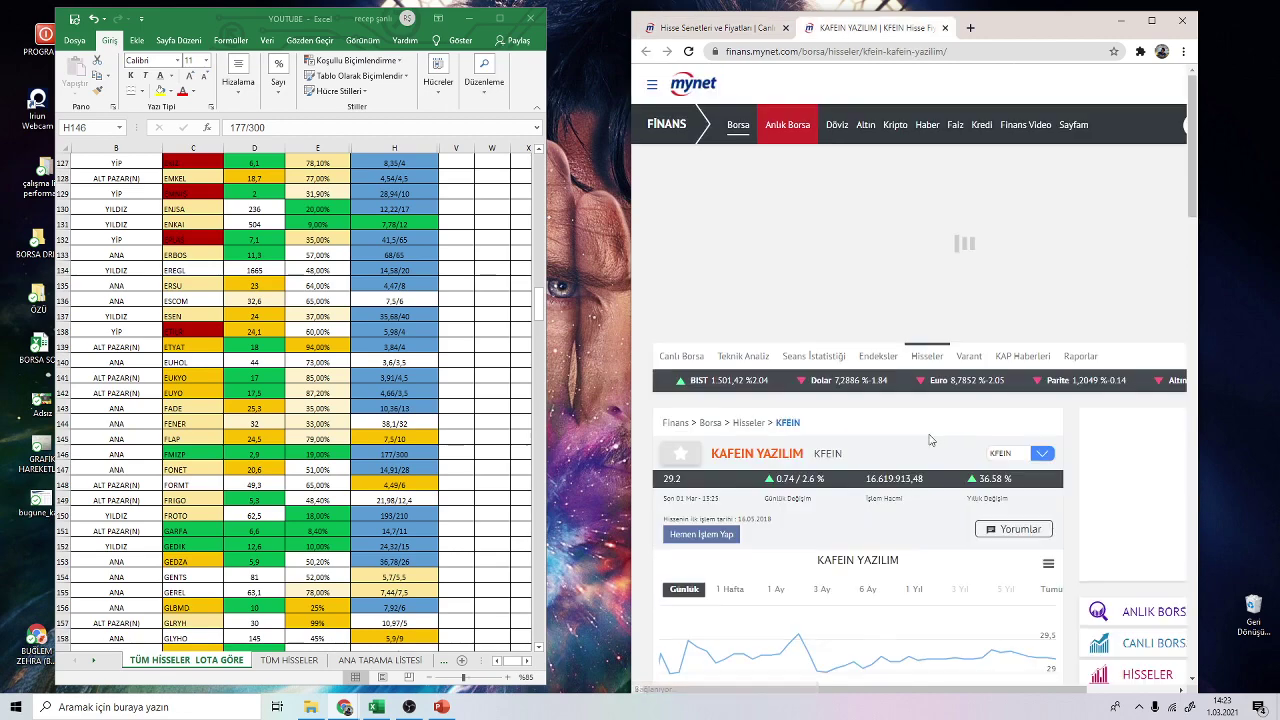
- Check KFEIN's lot, percentage and price figures in the worksheet, and view the stock's full-history price chart
scroll(860, 440, "down", 3)
scroll(185, 530, "down", 17)
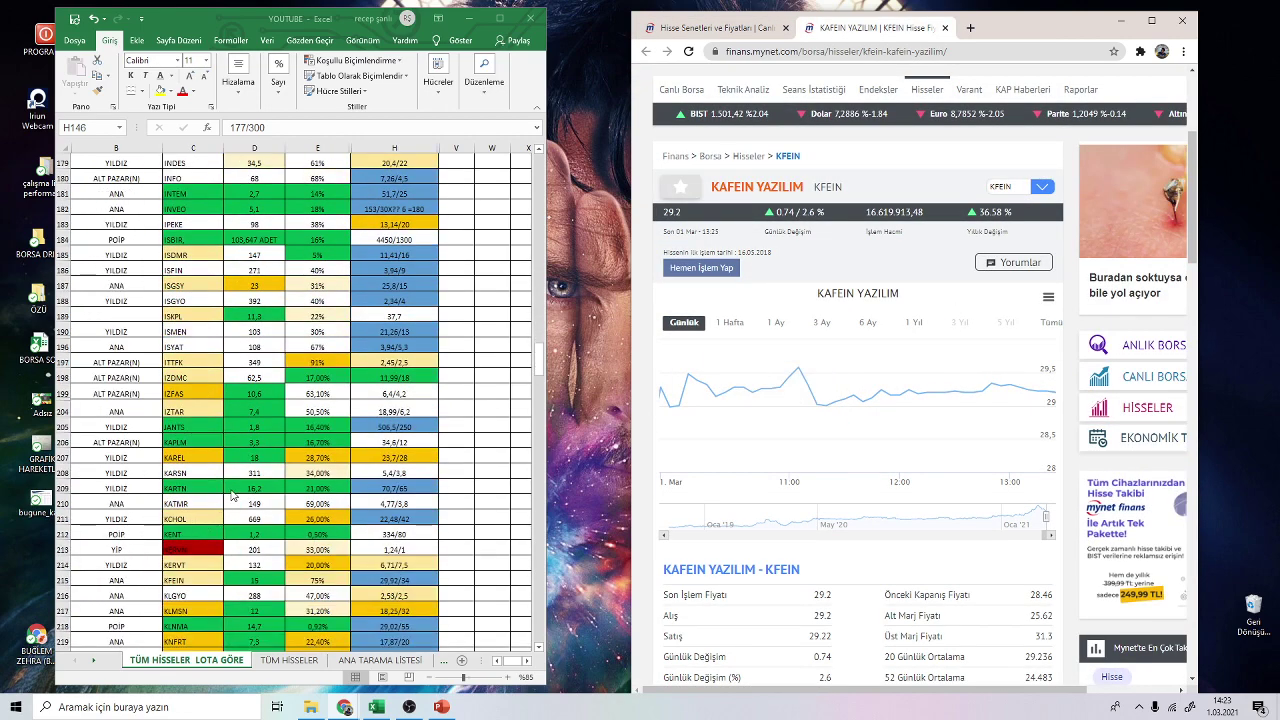
scroll(206, 536, "down", 5)
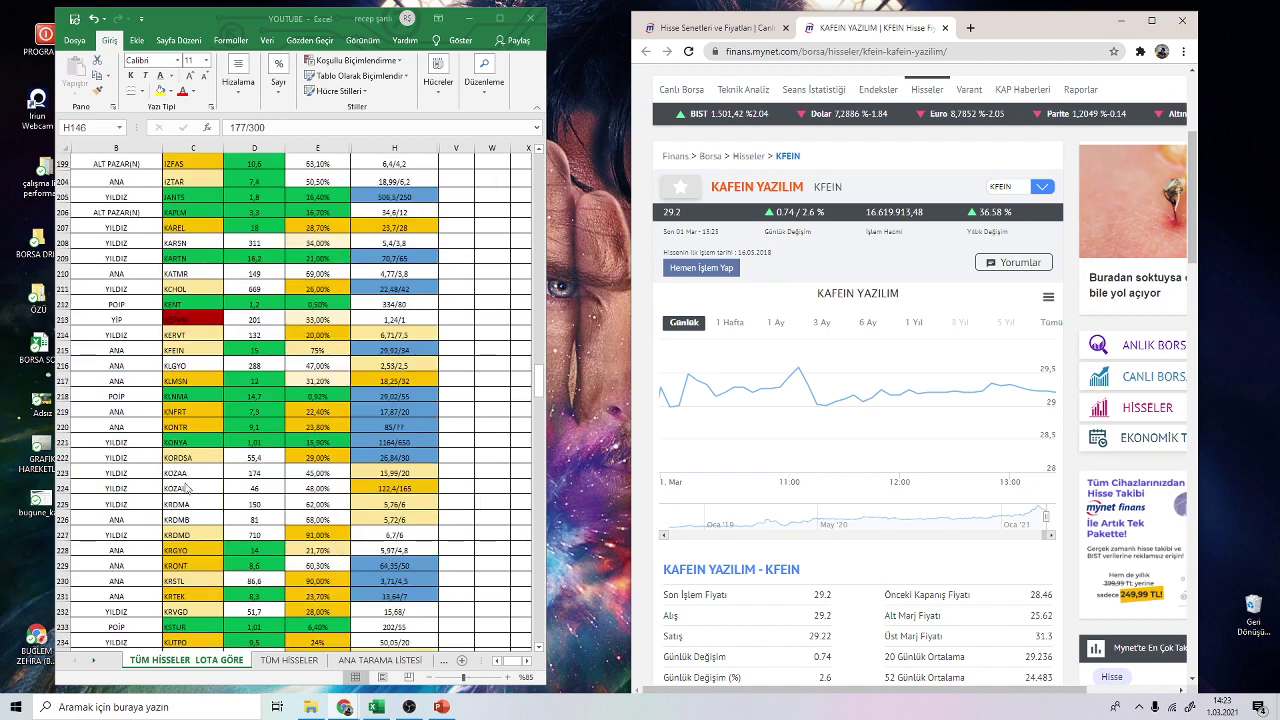
left_click(254, 351)
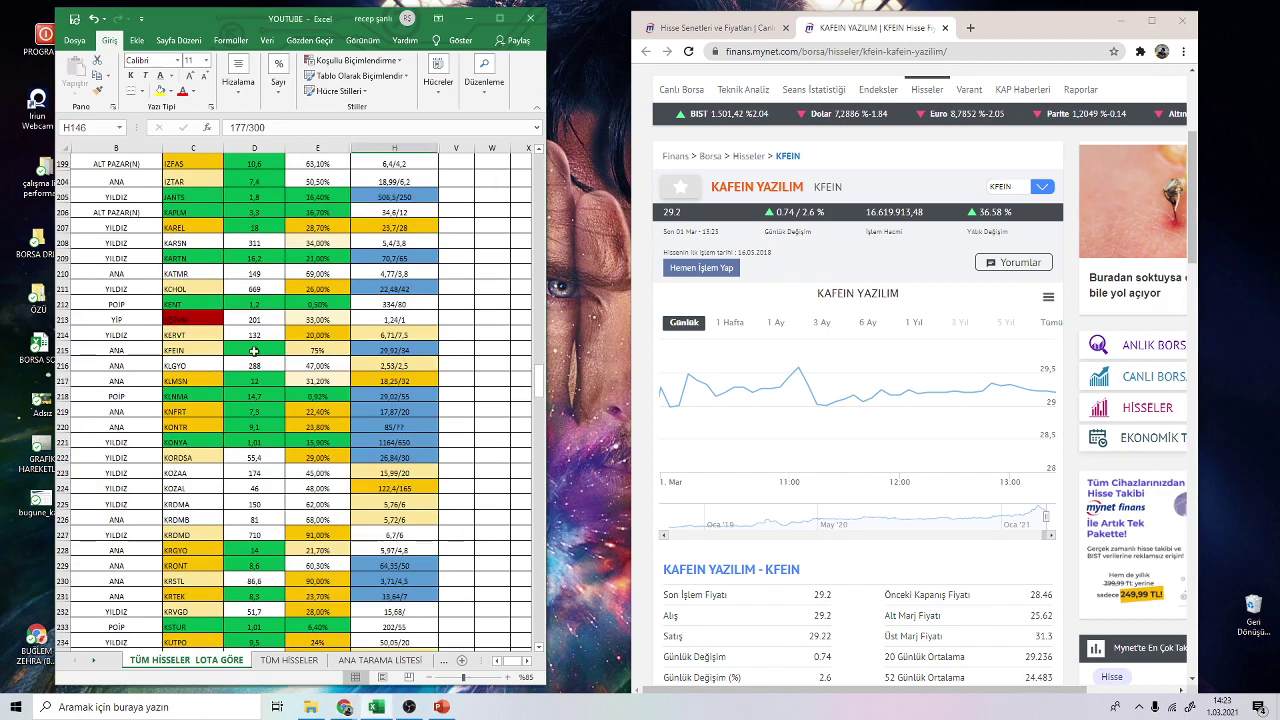
left_click(314, 350)
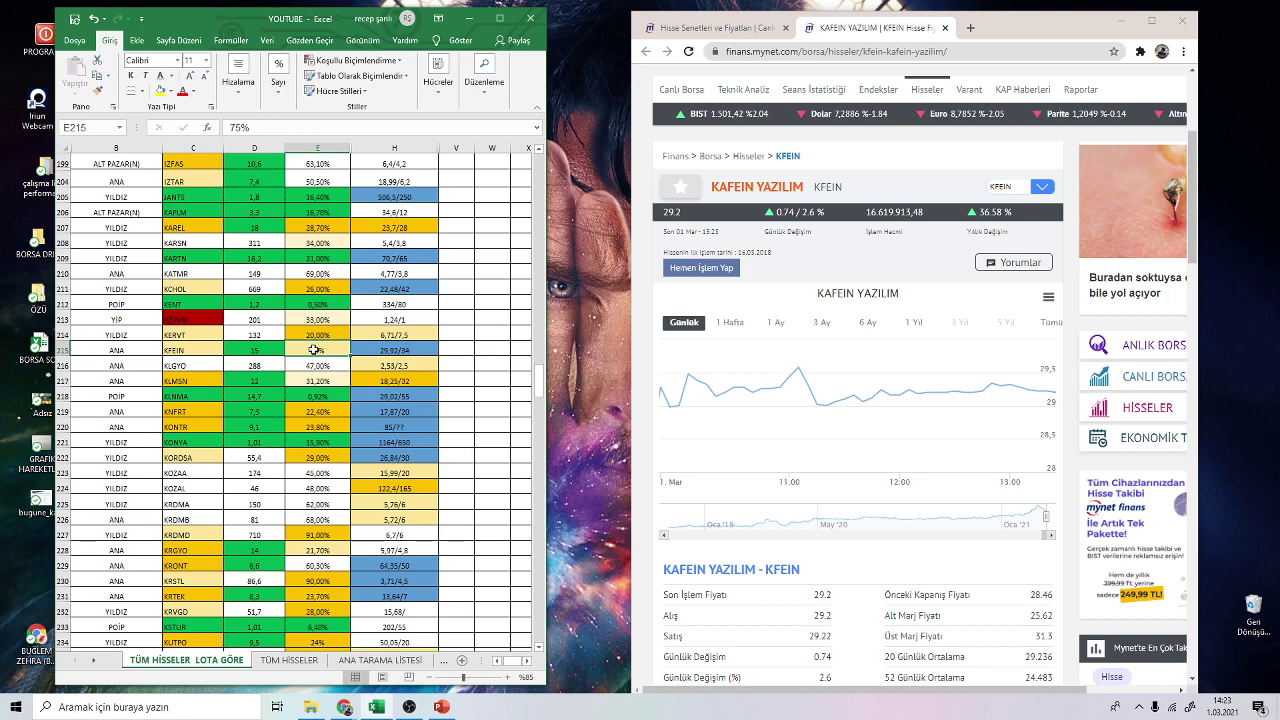
left_click(419, 351)
left_click(1050, 322)
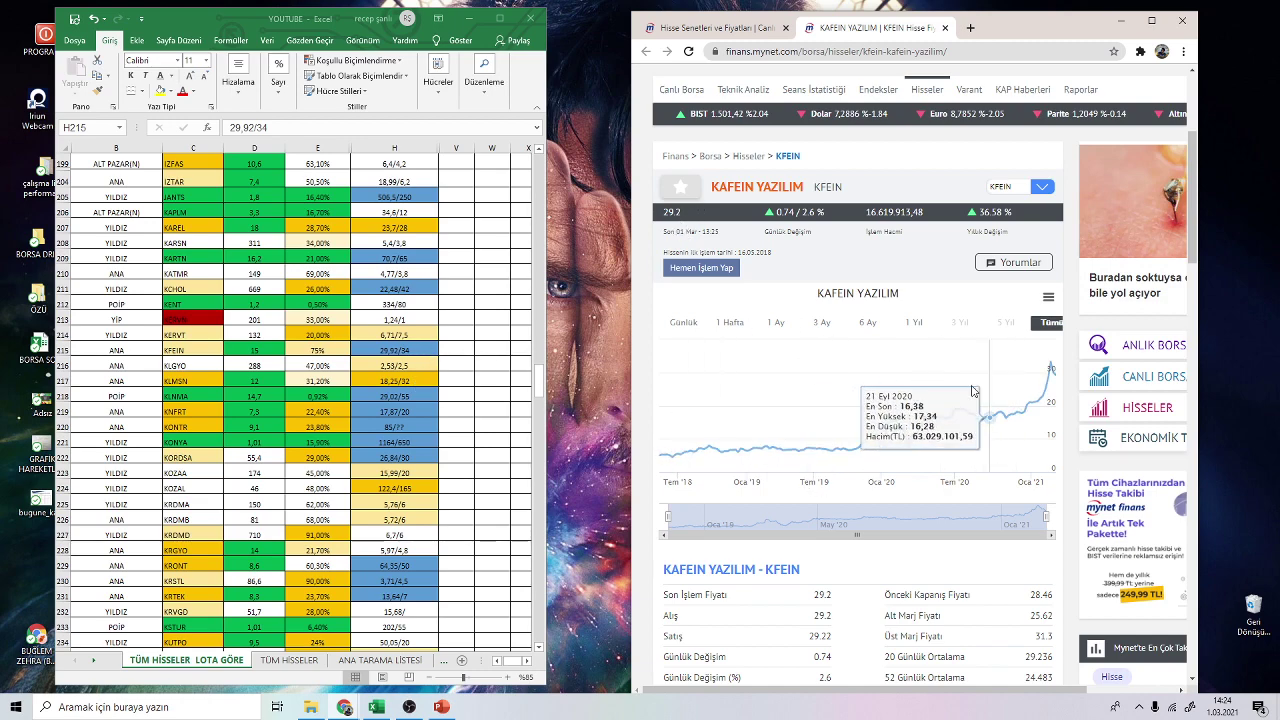
- Examine KFEIN's balance sheet down to the total resources, return to the price chart, and recheck the worksheet price cell
scroll(770, 540, "down", 1)
scroll(770, 540, "down", 3)
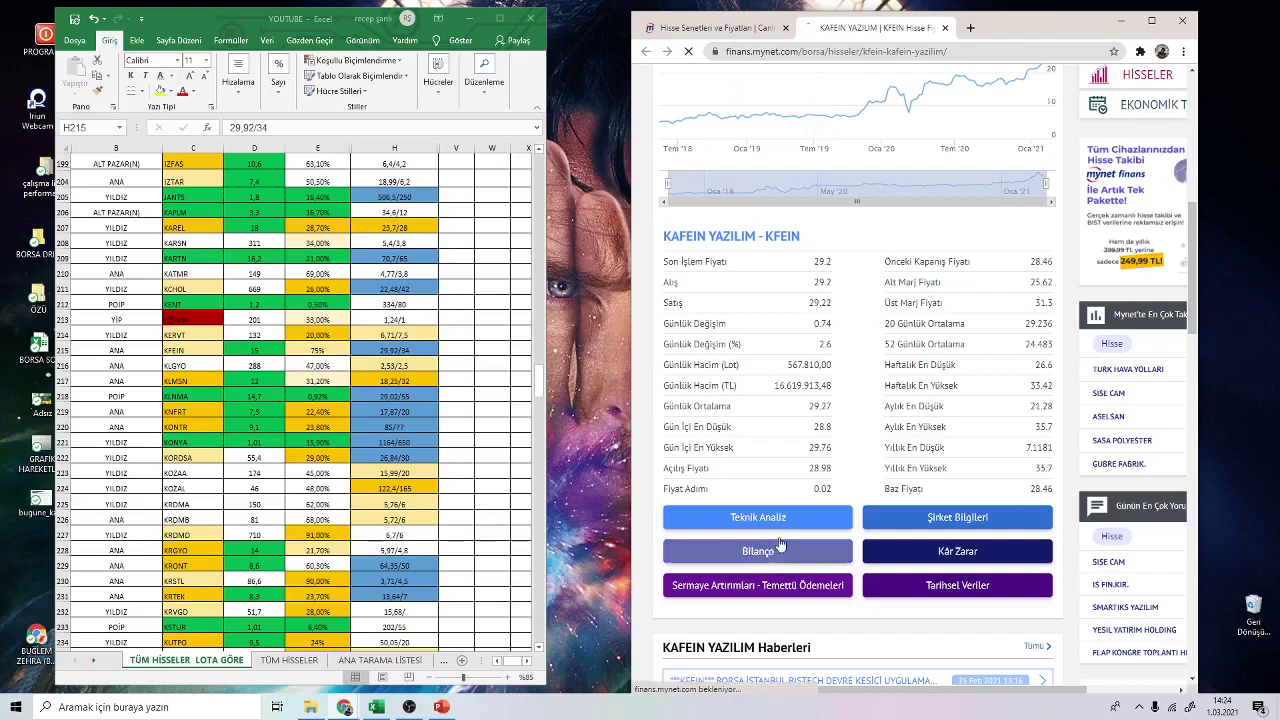
left_click(778, 542)
scroll(822, 470, "down", 8)
scroll(822, 470, "down", 20)
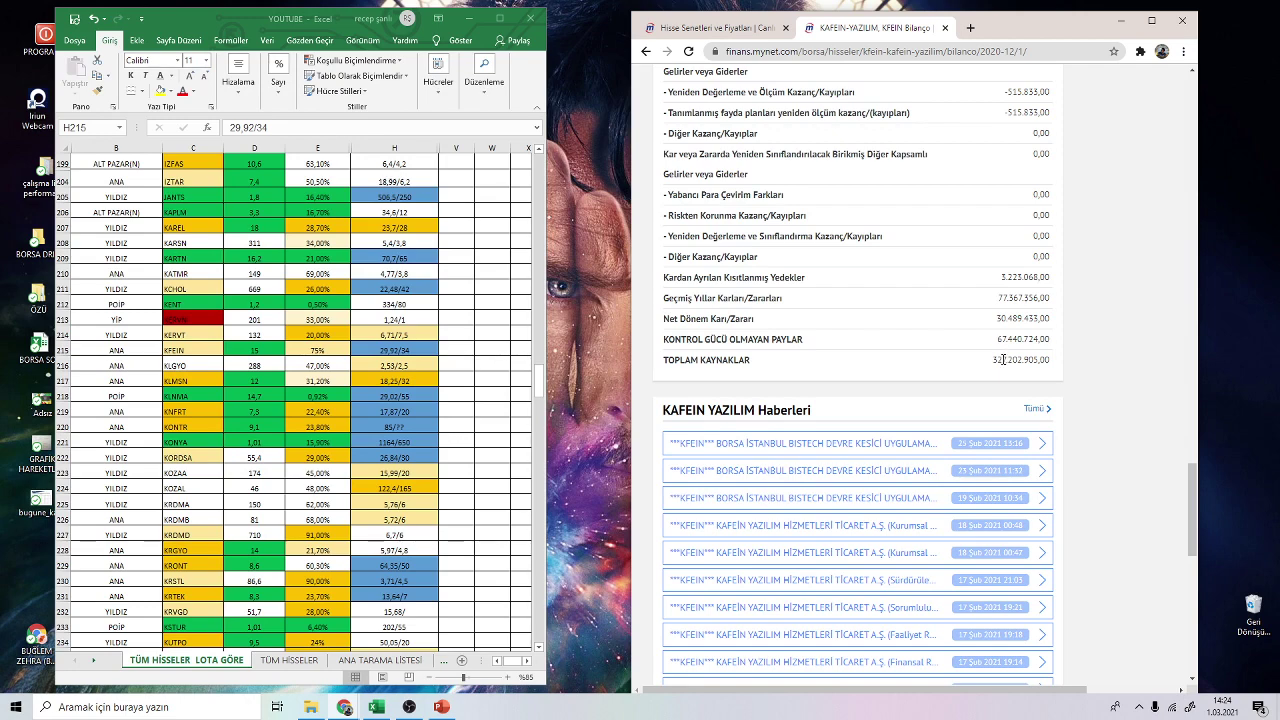
left_click(645, 51)
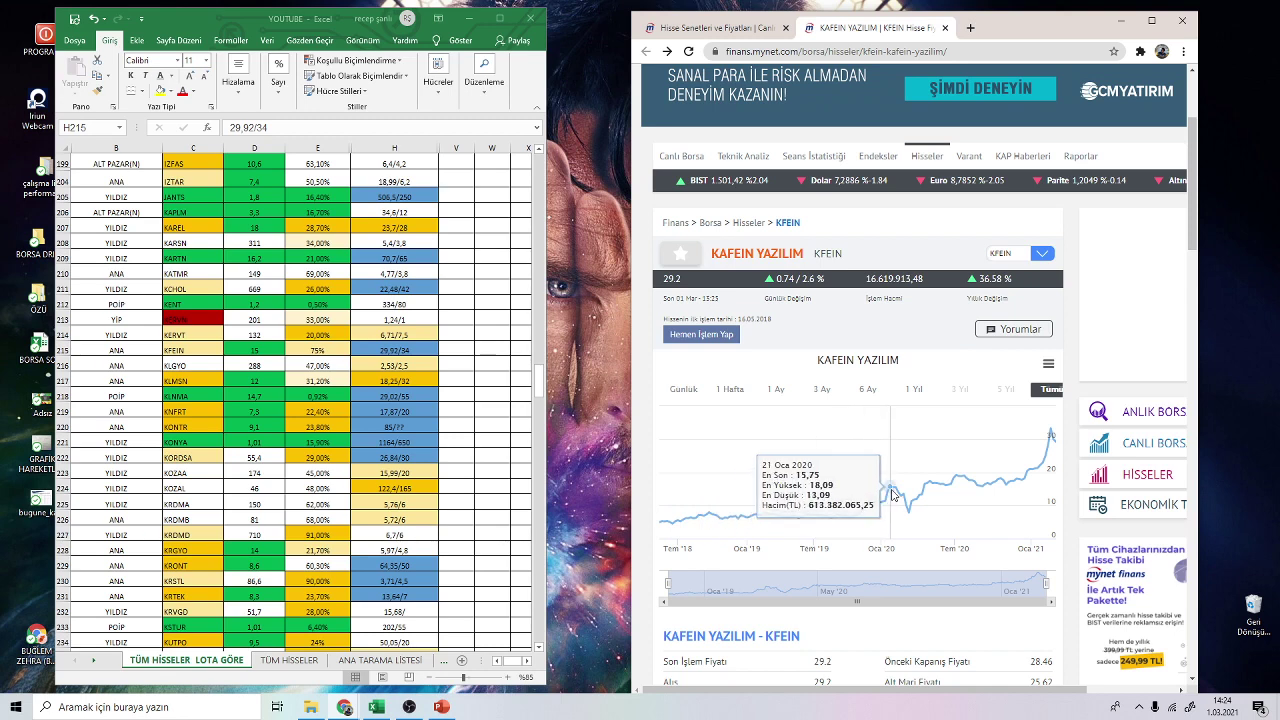
left_click(429, 348)
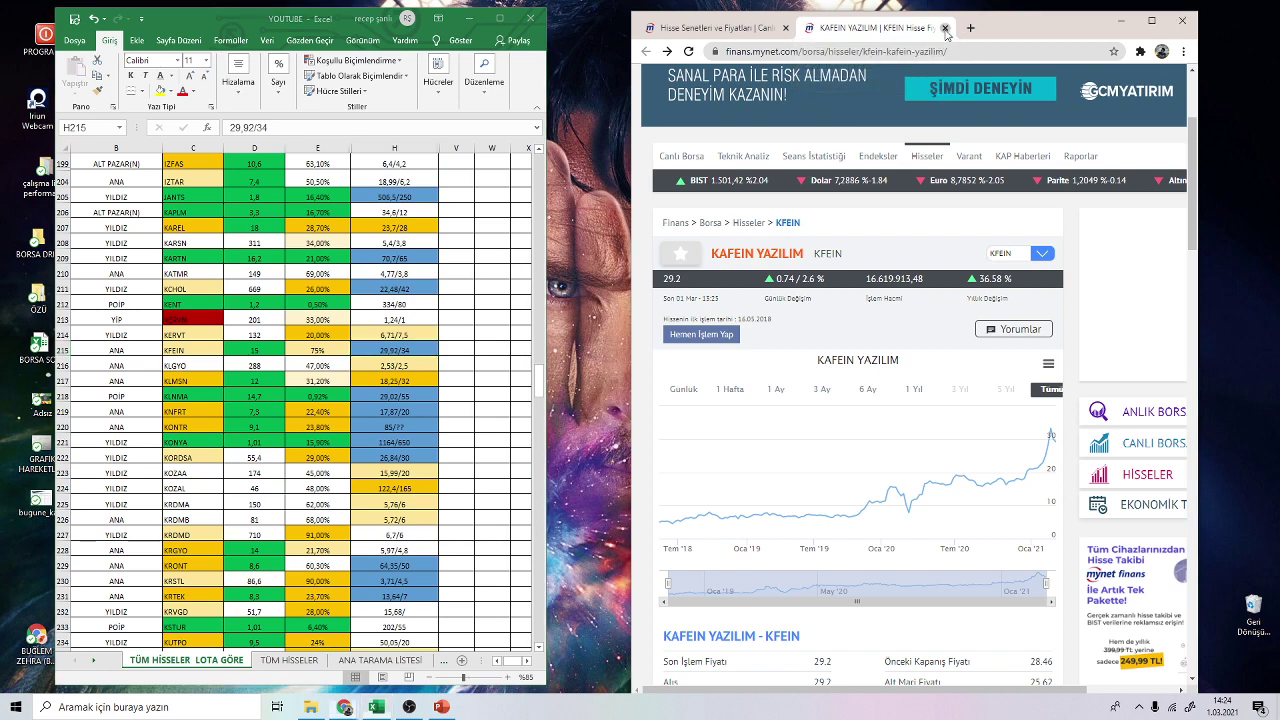
- Close the KFEIN page and open the T. KALKINMA BANK. (KLNMA) stock page from the list in a new tab
left_click(945, 27)
right_click(746, 412)
left_click(790, 420)
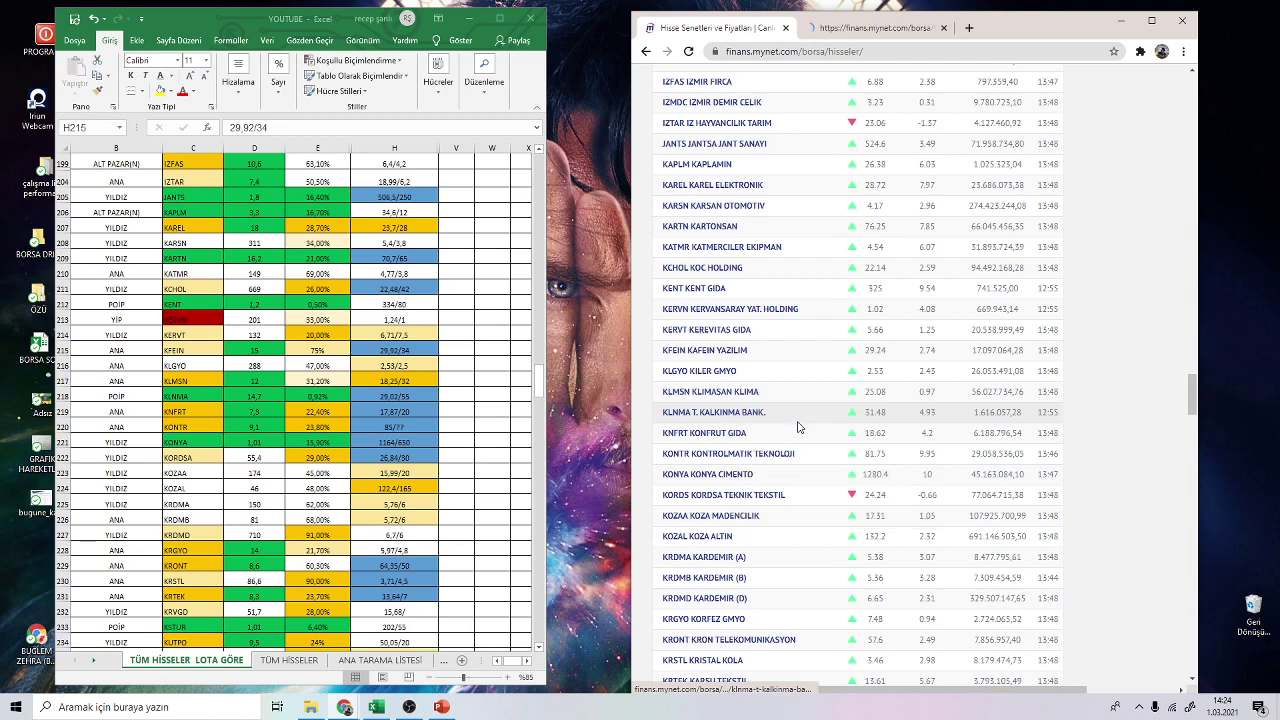
left_click(865, 27)
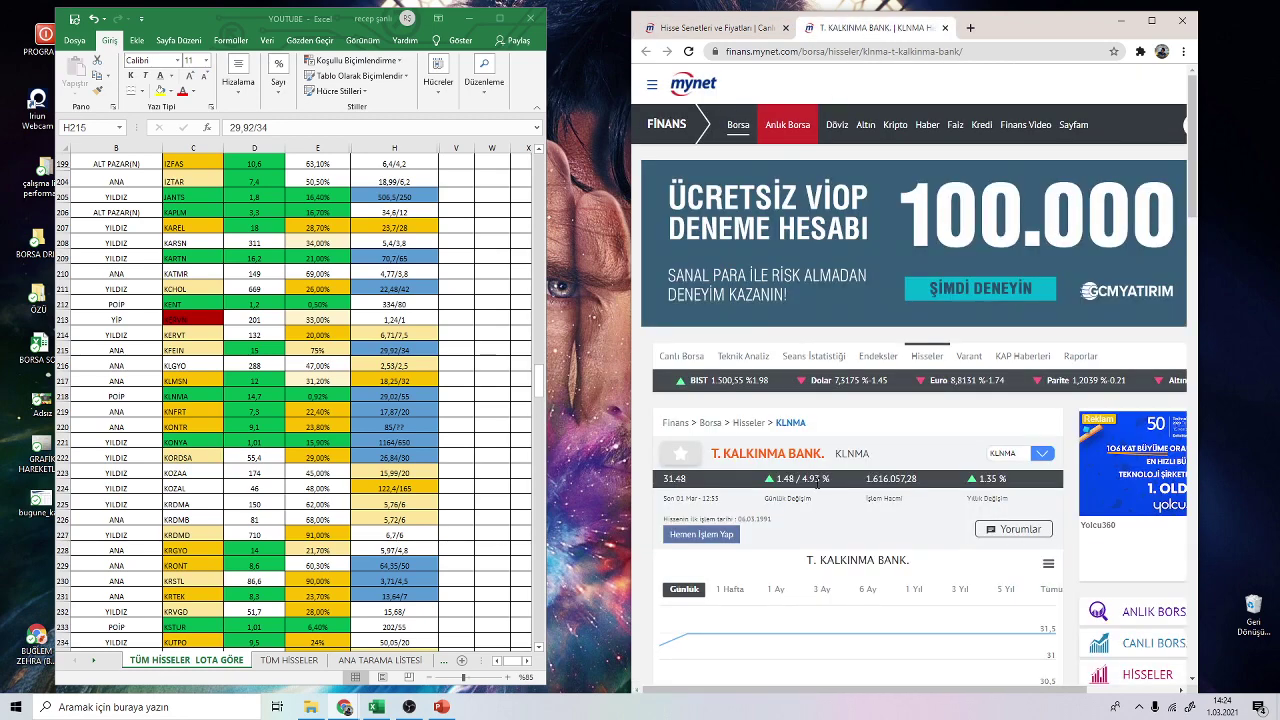
- View KLNMA's 3-year price chart, check its price and percentage cells in worksheet row 218, and close the stock page
scroll(818, 484, "down", 1)
left_click(960, 456)
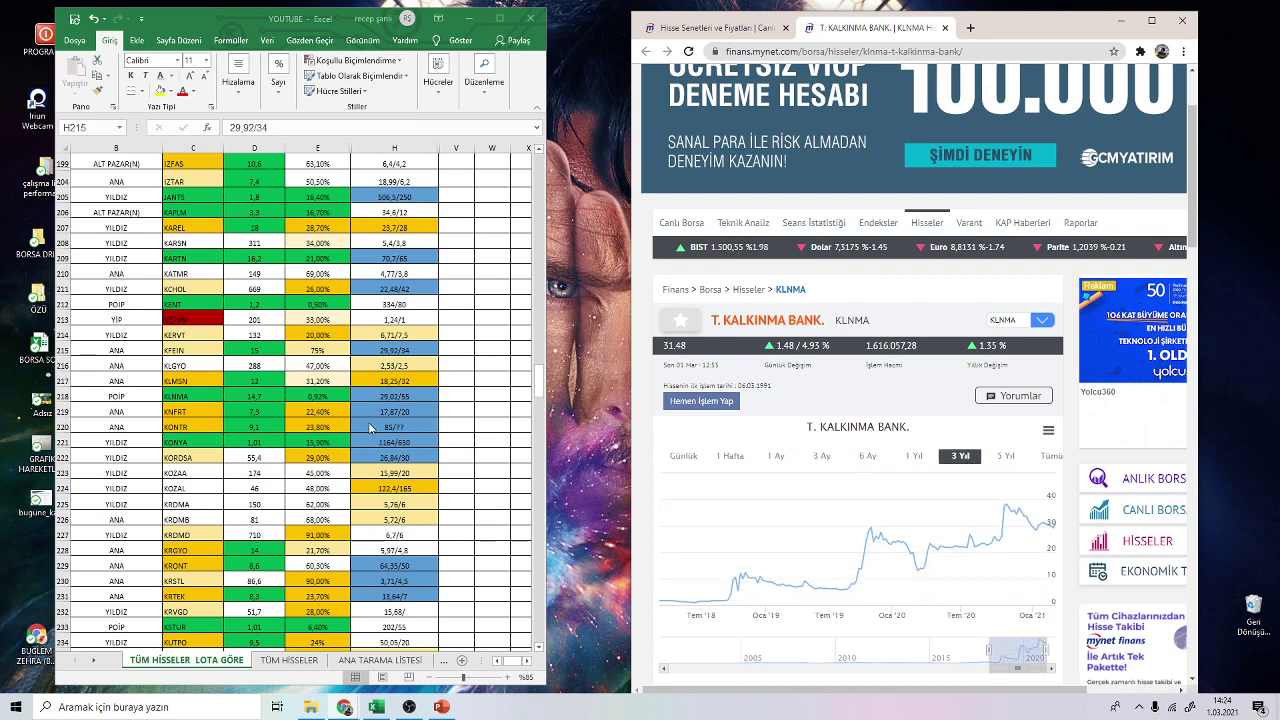
left_click(424, 394)
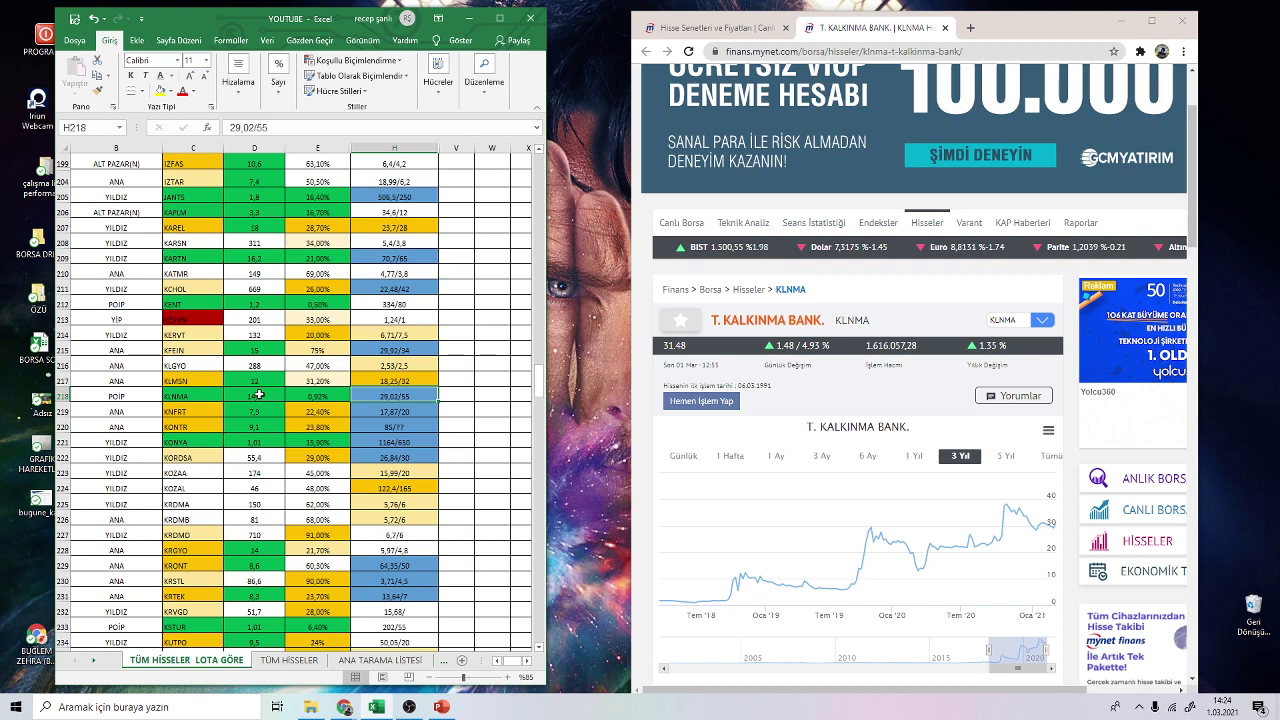
left_click(310, 395)
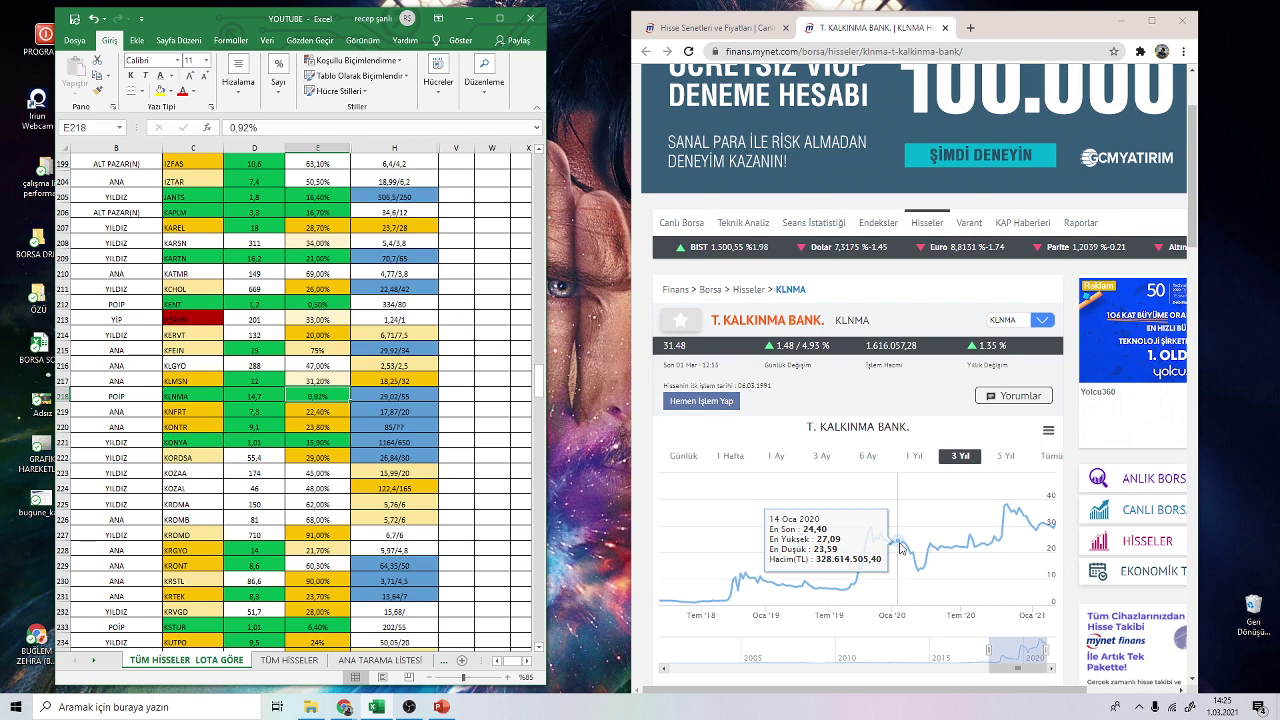
left_click(942, 29)
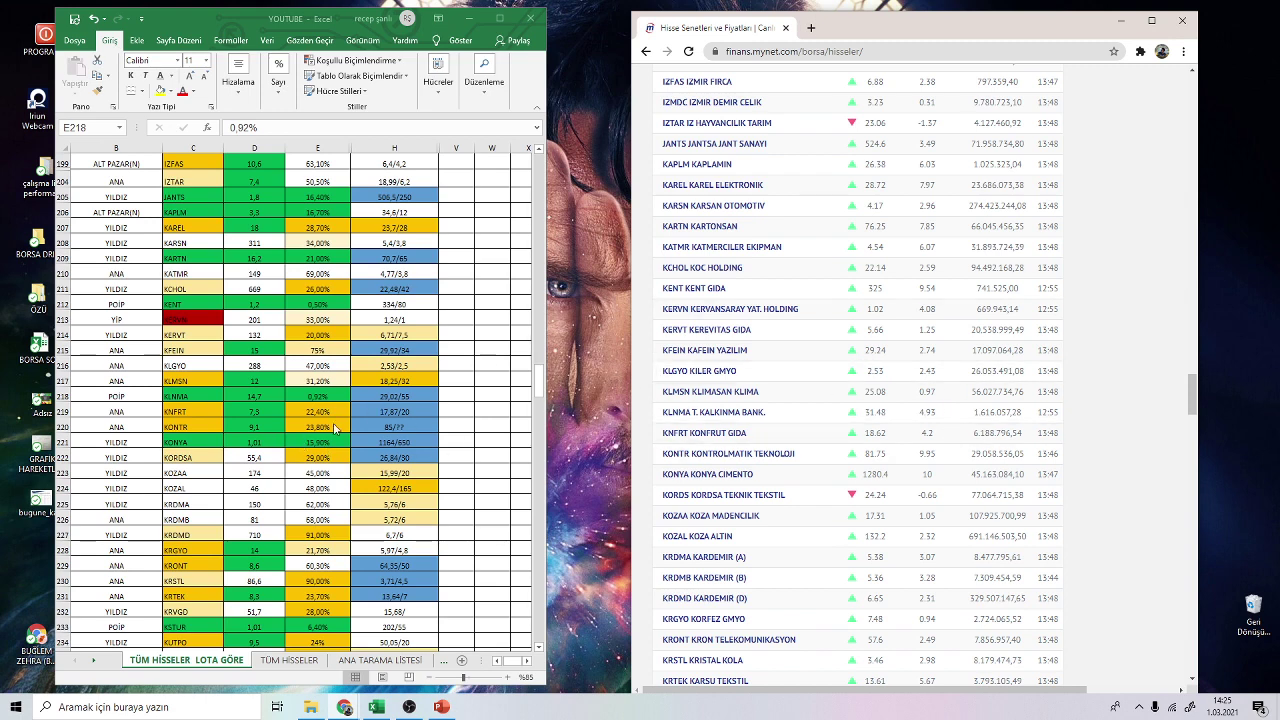
left_click(417, 398)
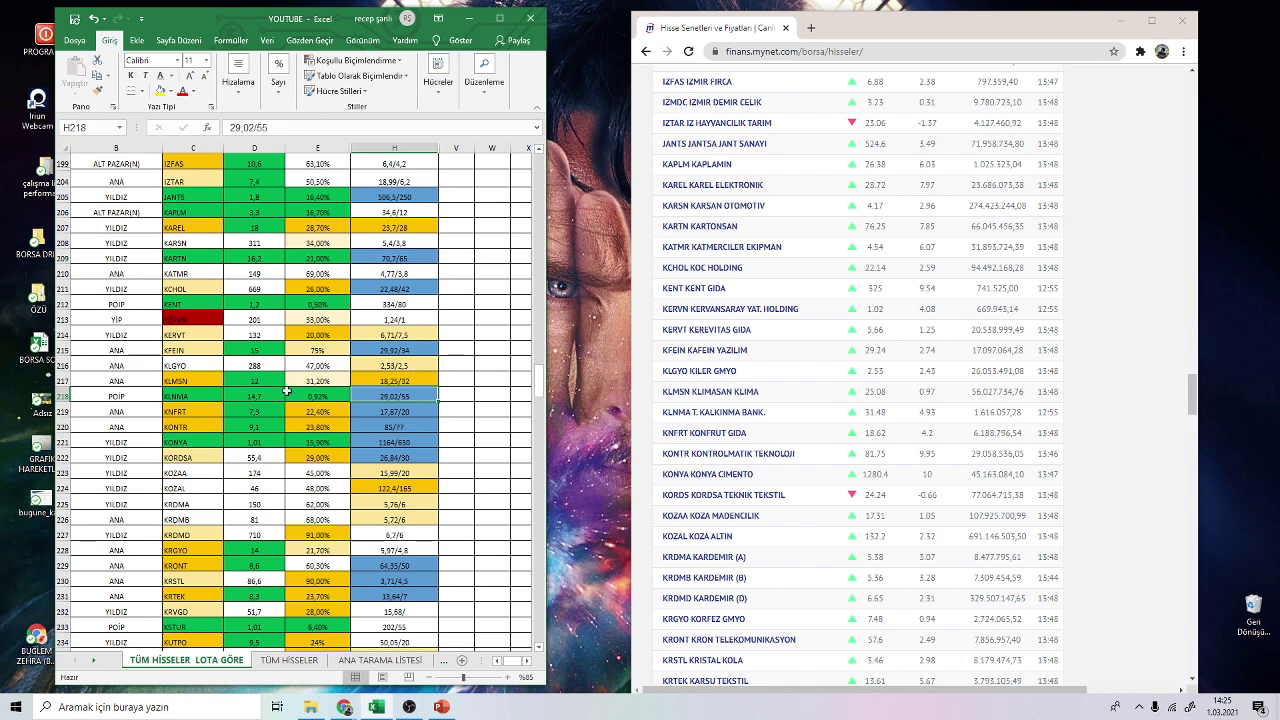
- Find LOGO YAZILIM (LOGO) further down the stock list and open its page in a new tab
scroll(229, 477, "down", 8)
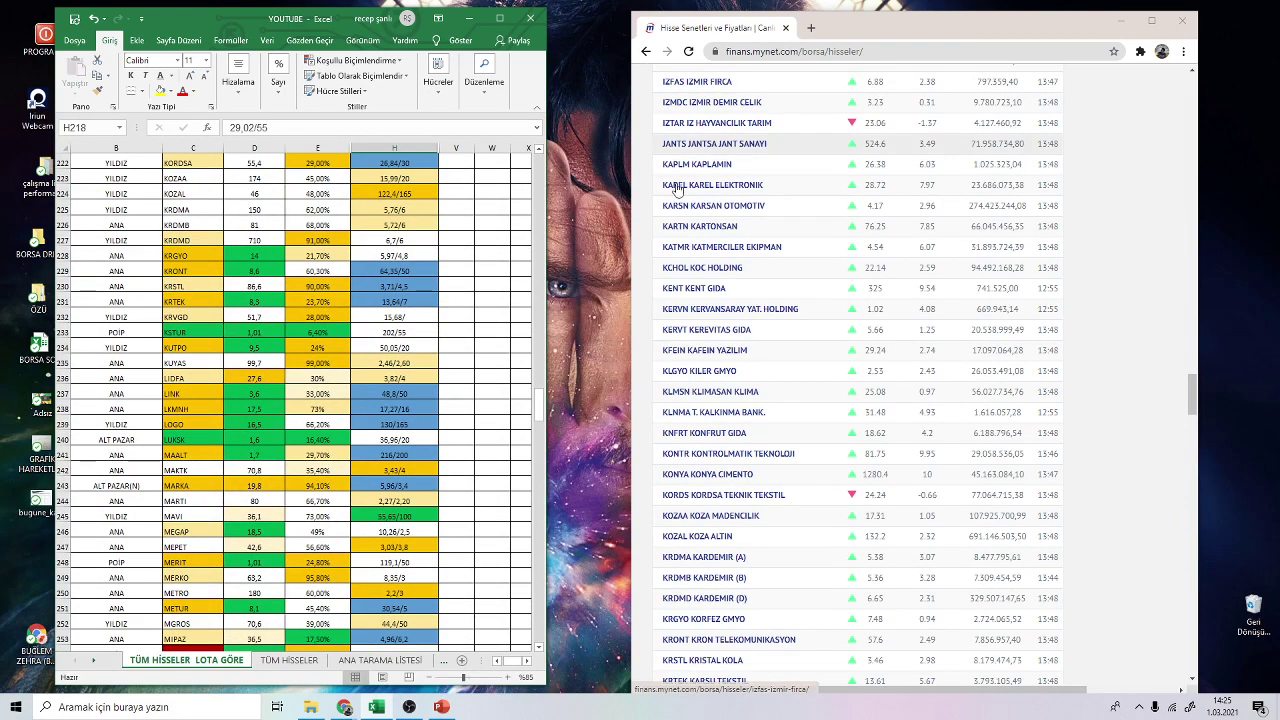
scroll(720, 514, "down", 4)
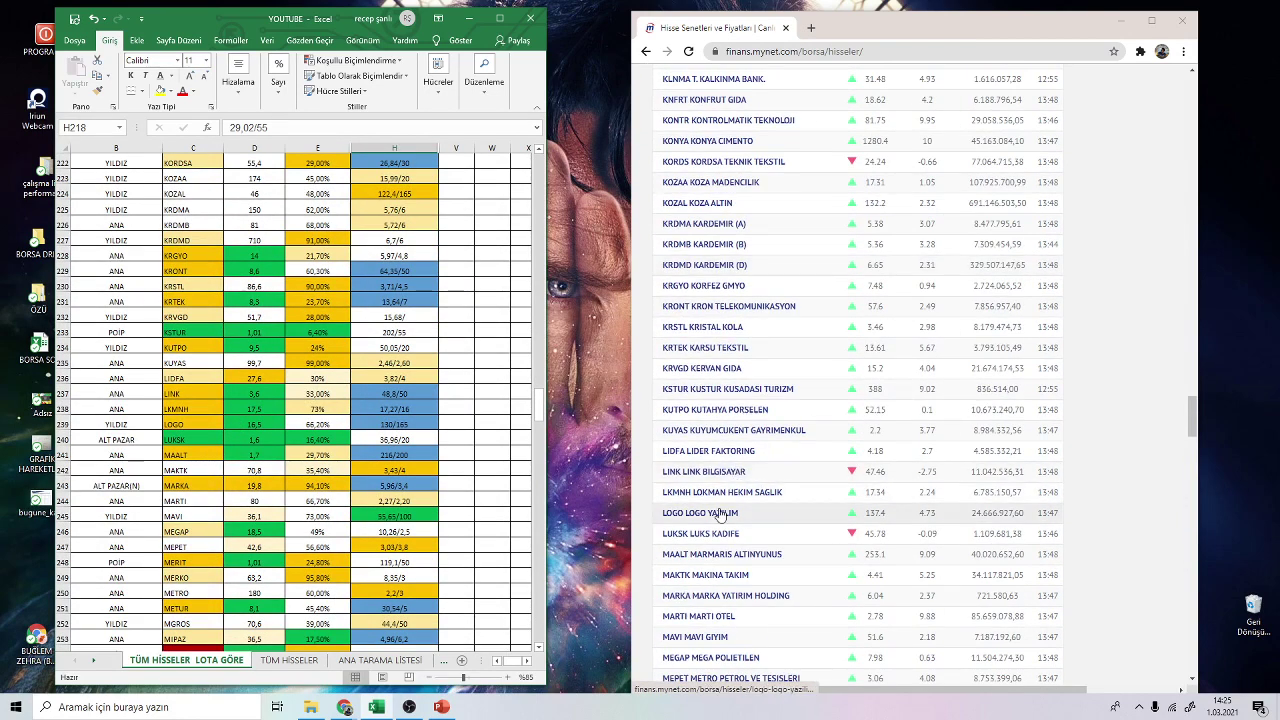
right_click(720, 514)
left_click(760, 521)
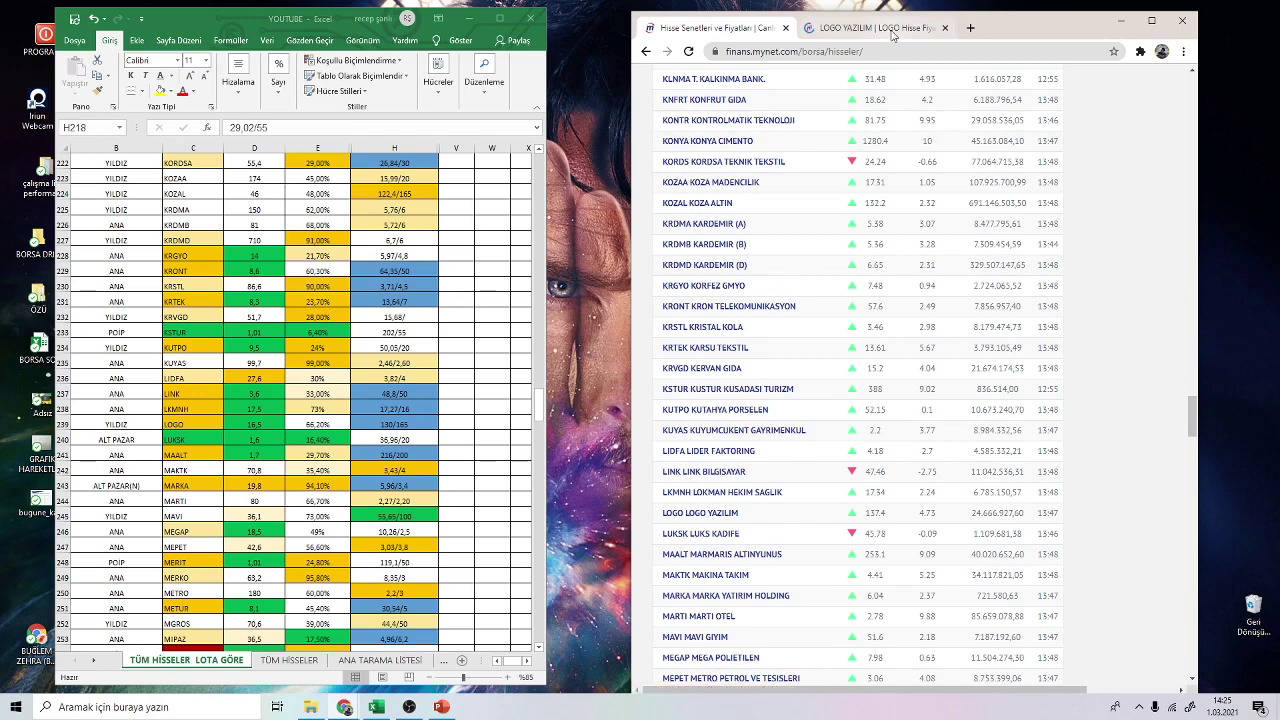
left_click(891, 32)
- Show LOGO's 3-year price chart and look over the trading figures below it
scroll(837, 409, "down", 3)
left_click(963, 322)
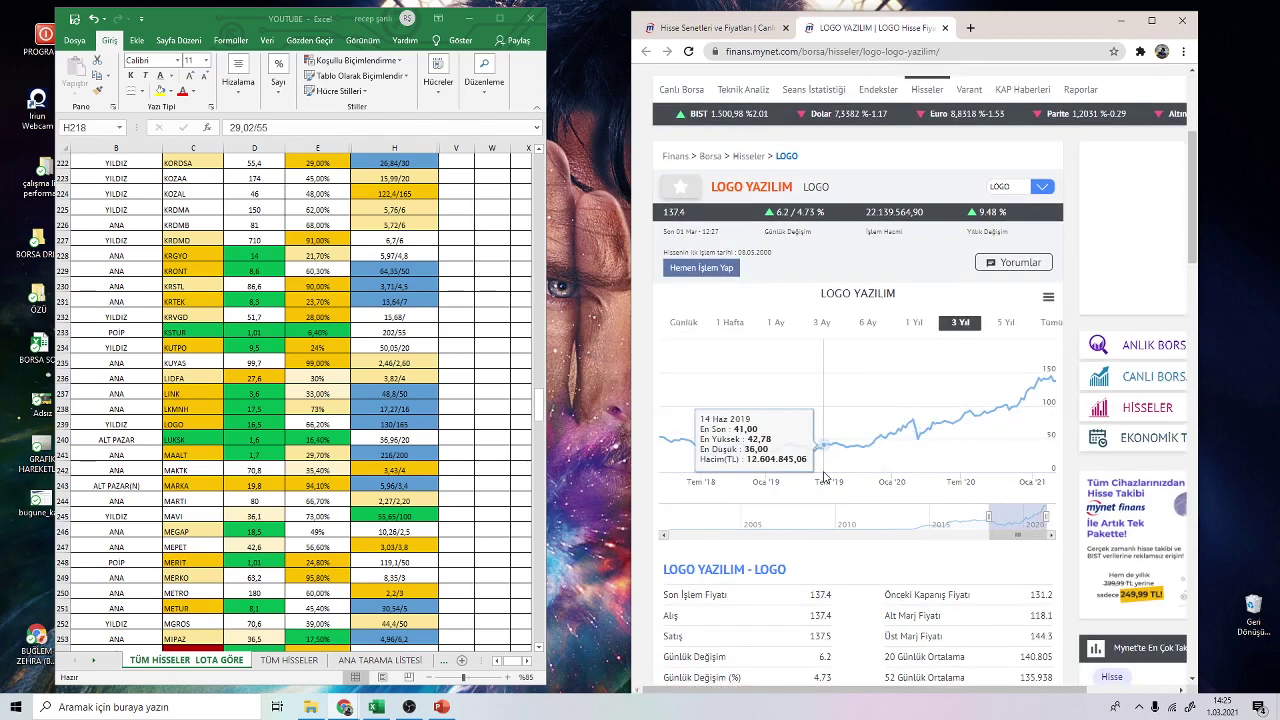
scroll(800, 380, "down", 5)
scroll(785, 286, "up", 2)
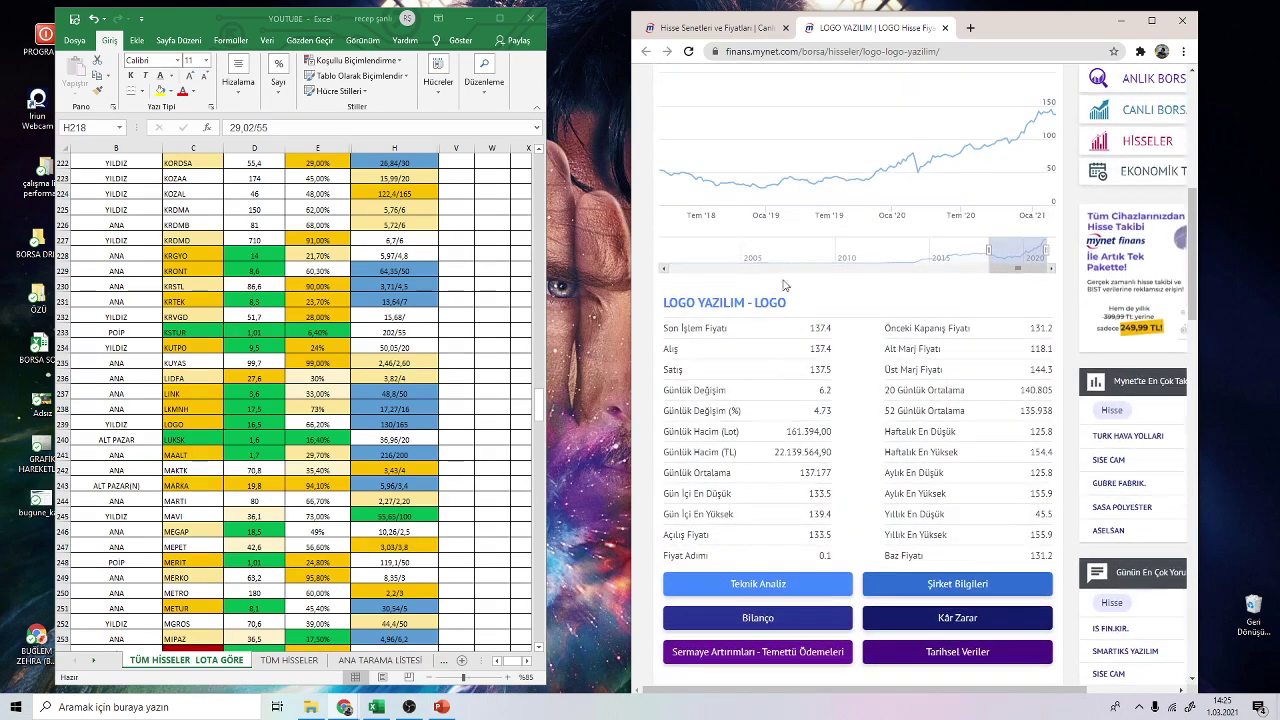
scroll(785, 286, "up", 2)
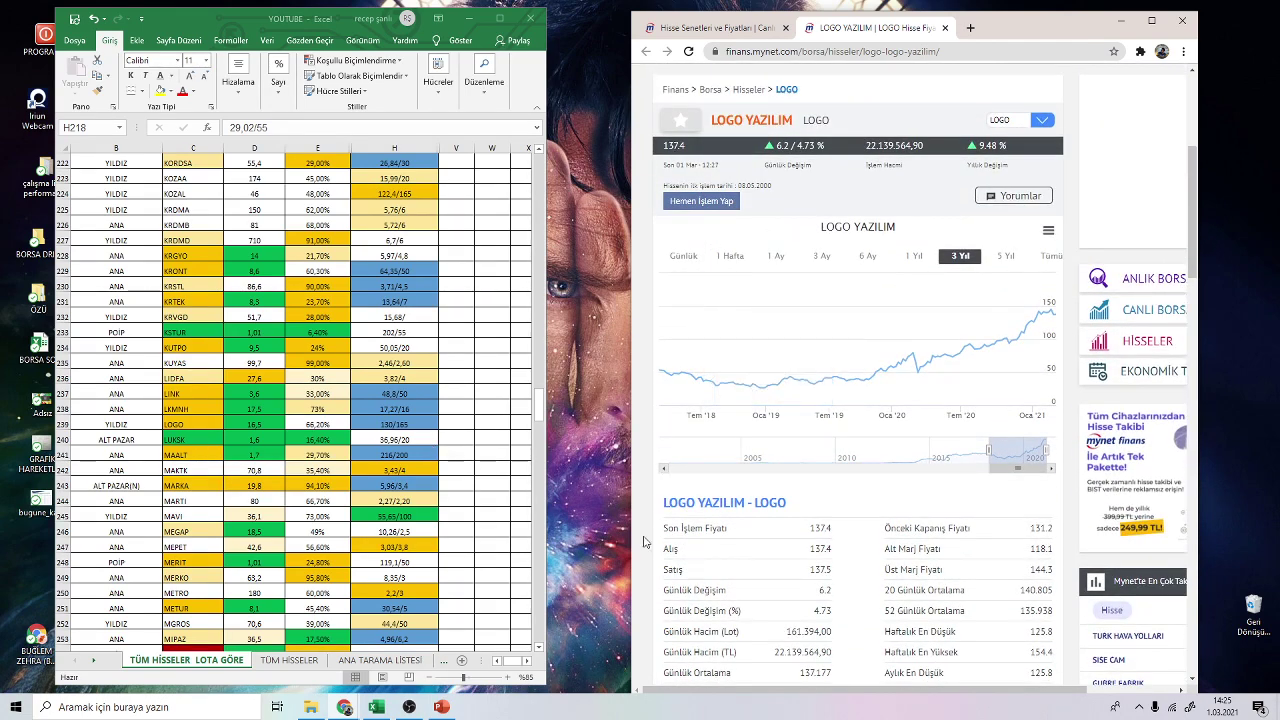
scroll(684, 559, "down", 1)
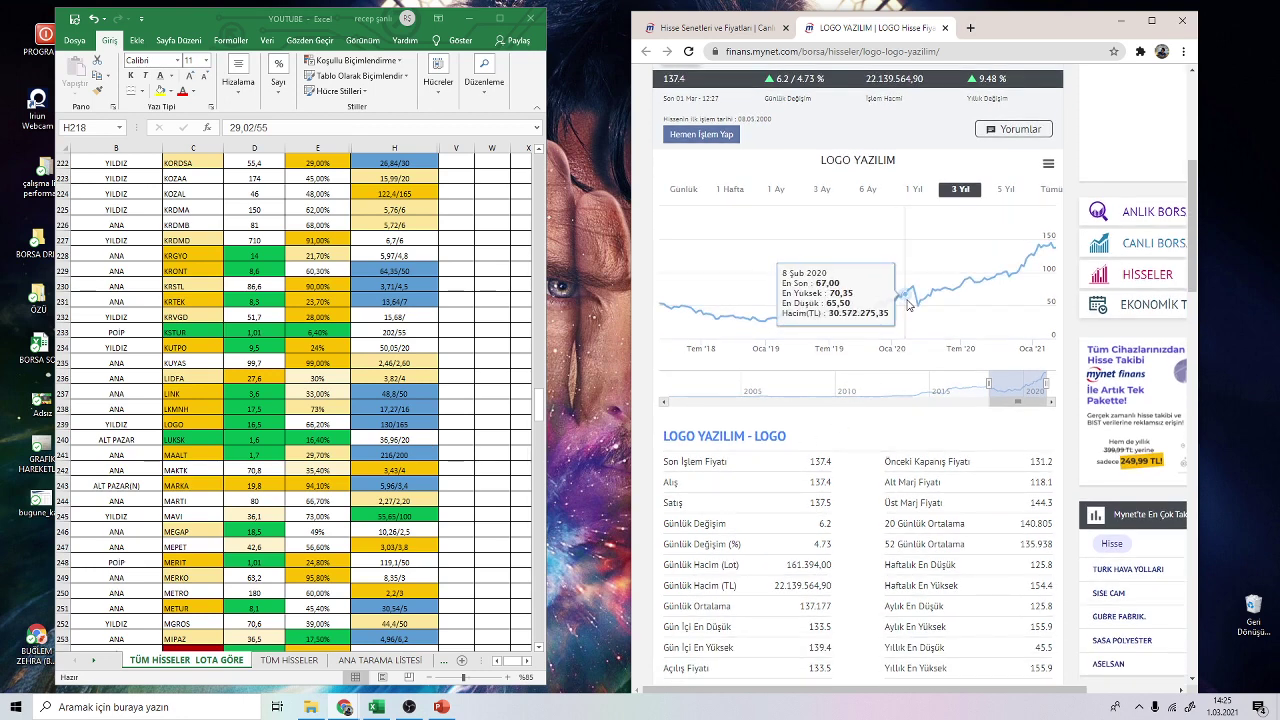
- Examine LOGO's balance sheet down to the net period profit and total resources, and return to the 3-year price chart
scroll(908, 305, "down", 5)
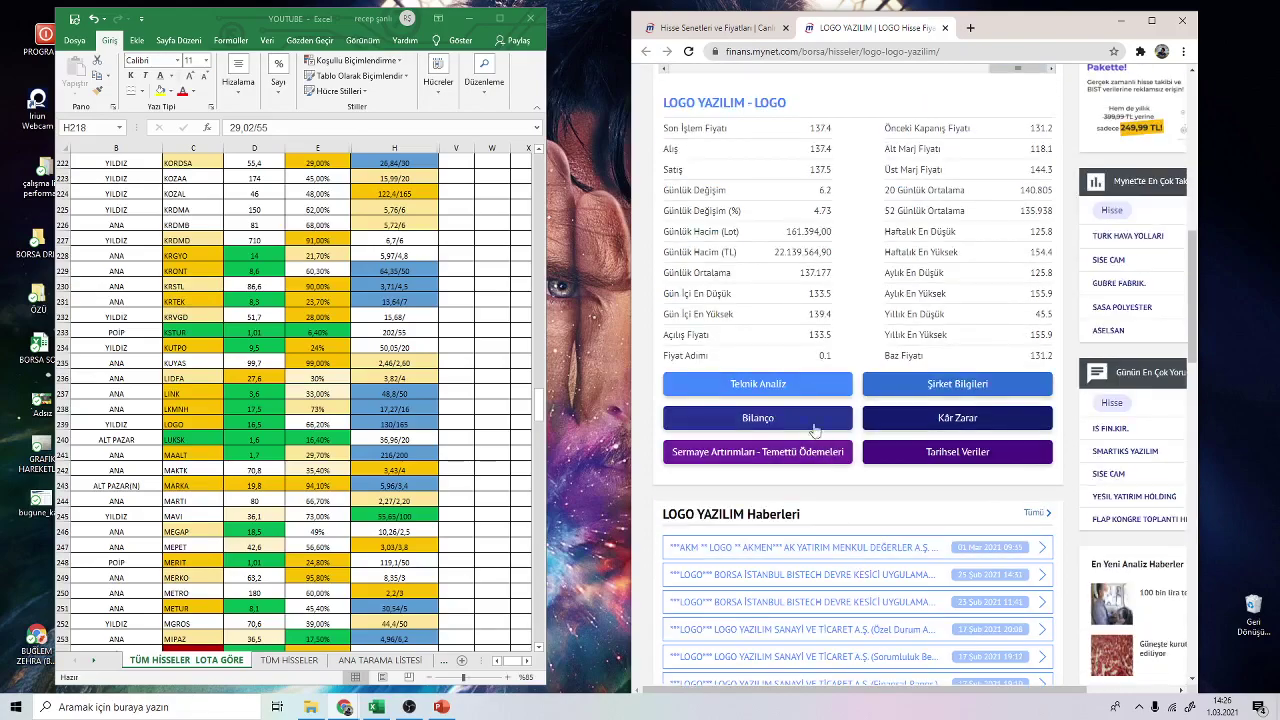
left_click(815, 420)
scroll(815, 420, "down", 15)
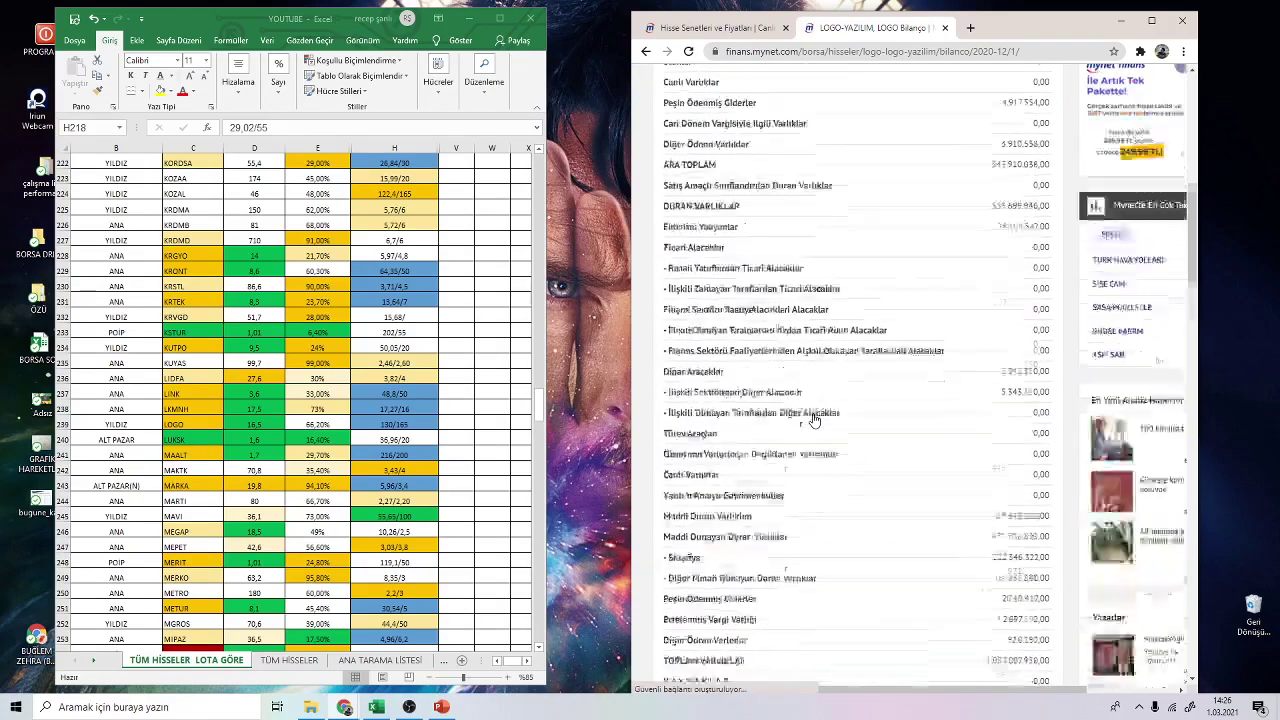
scroll(818, 418, "down", 12)
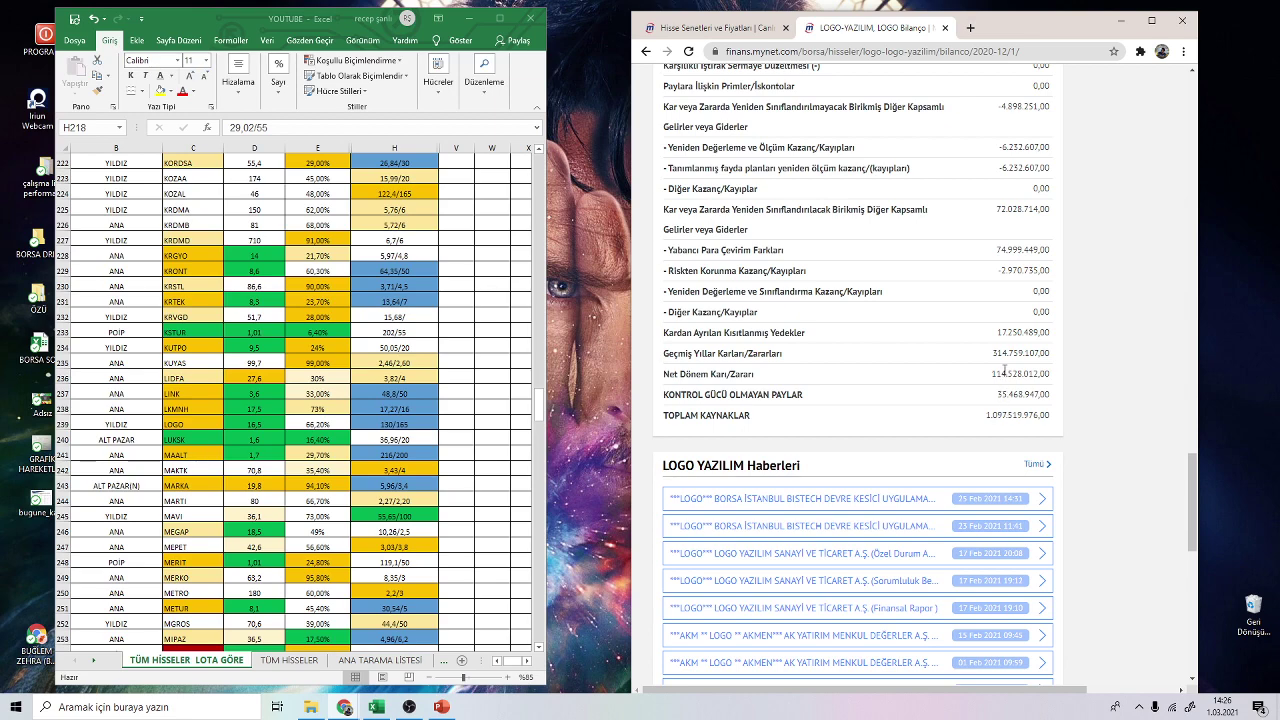
key("alt+Left")
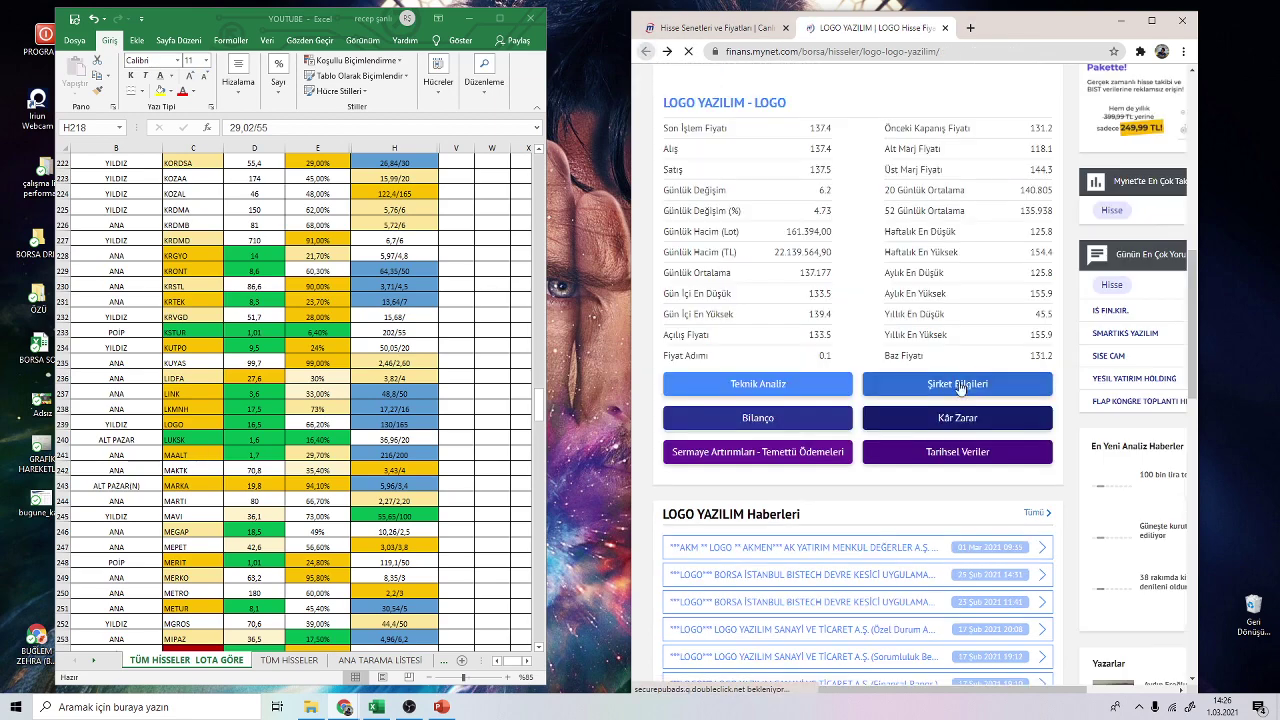
scroll(963, 404, "up", 3)
left_click(960, 322)
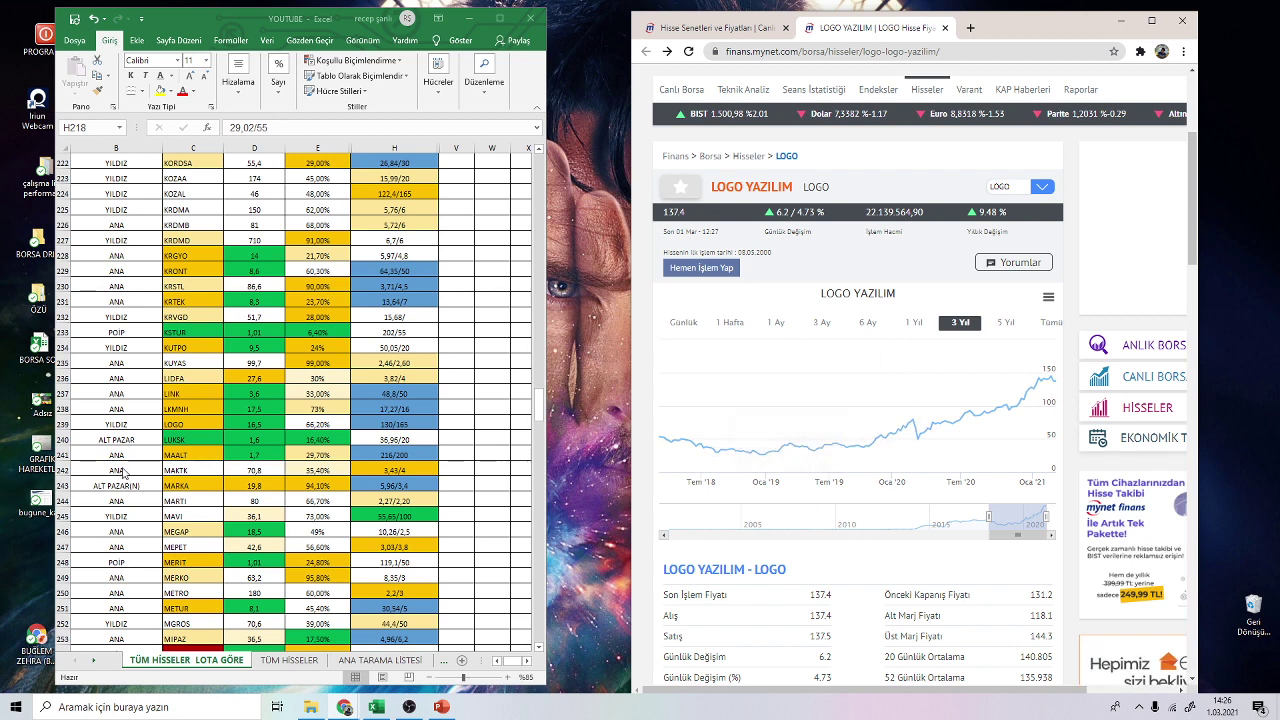
- Check LOGO's price cell in worksheet row 239 against the stock's chart and current price
left_click(416, 424)
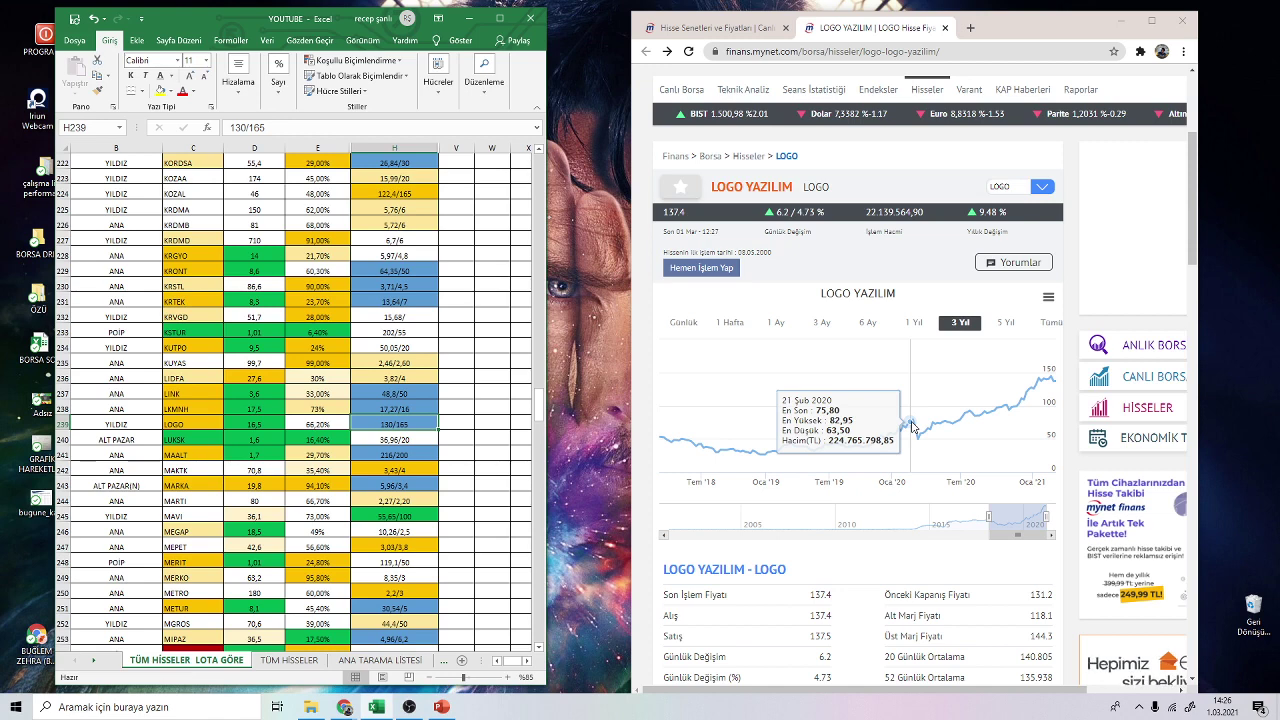
double_click(419, 424)
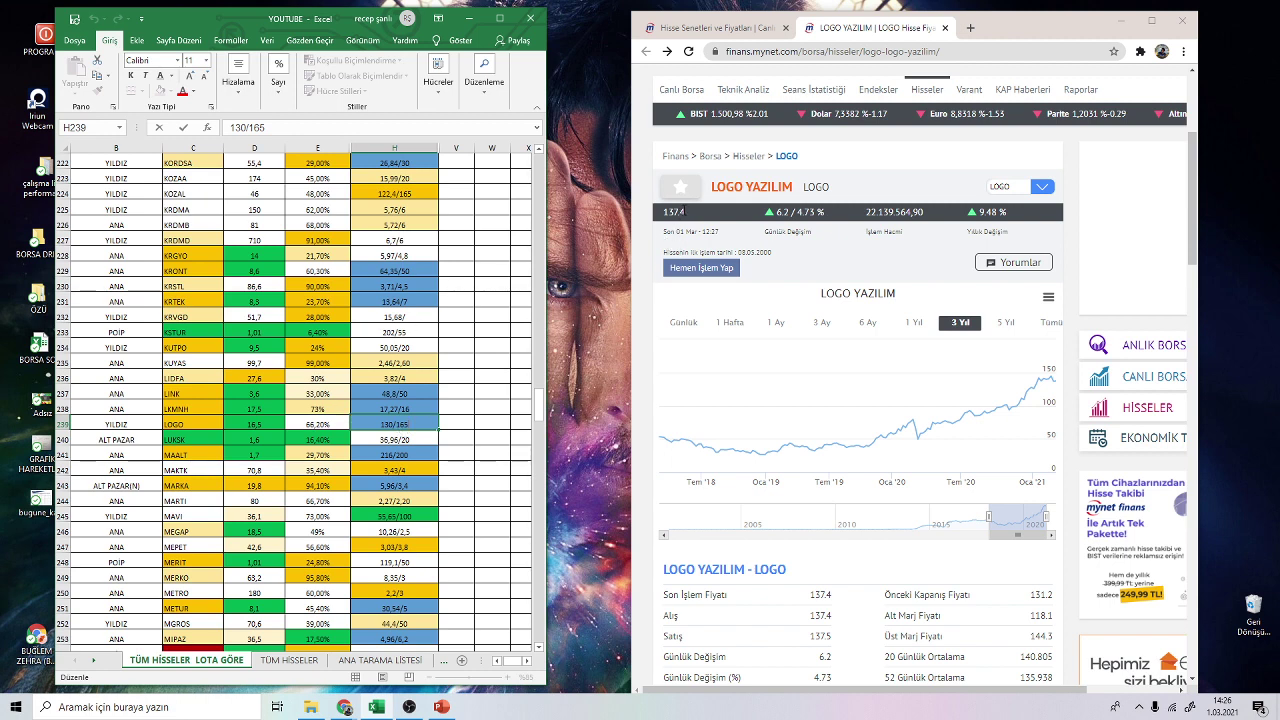
left_click(402, 437)
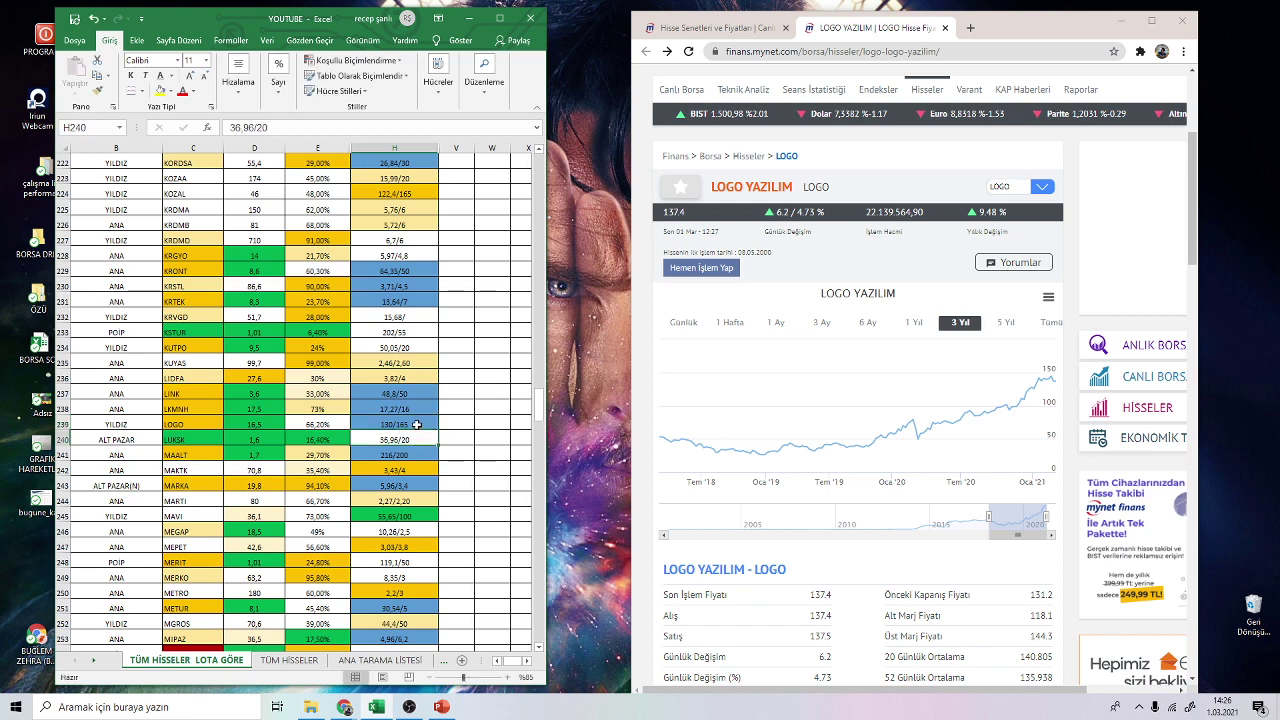
left_click(412, 424)
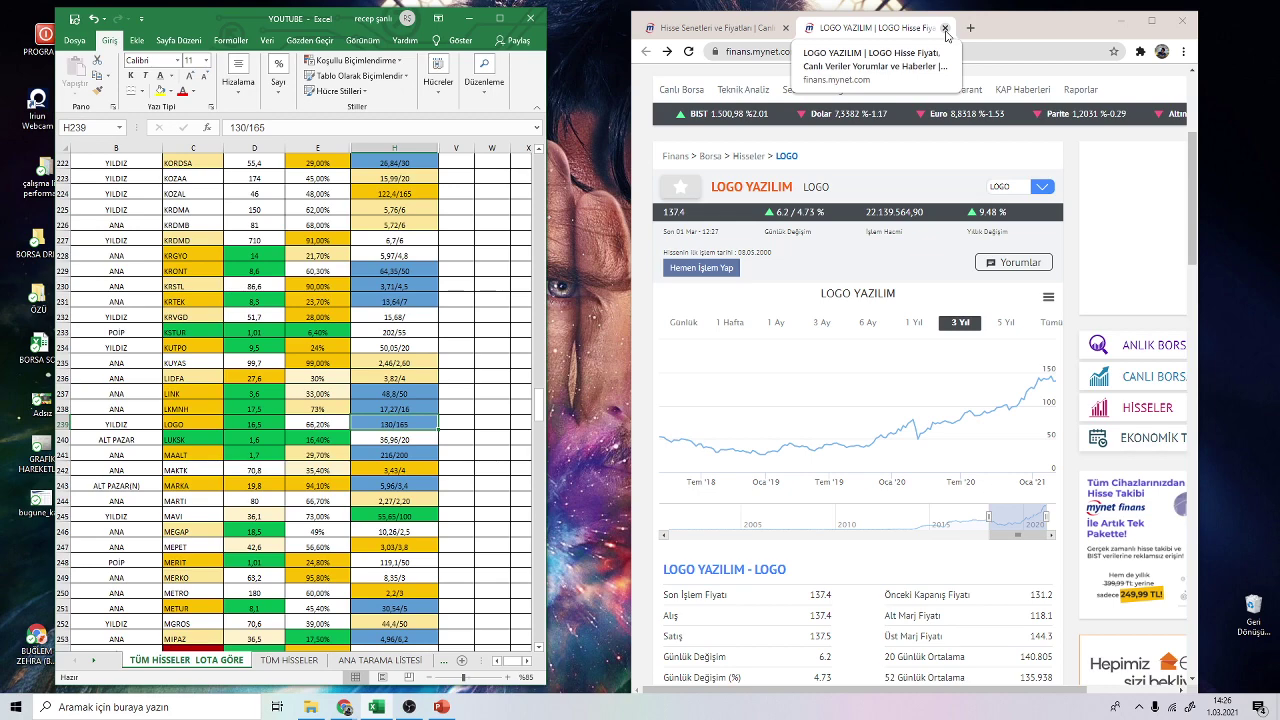
- Close the LOGO page and open the NATUREL ENERJI (NATEN) stock page from the list in a new background tab
left_click(946, 28)
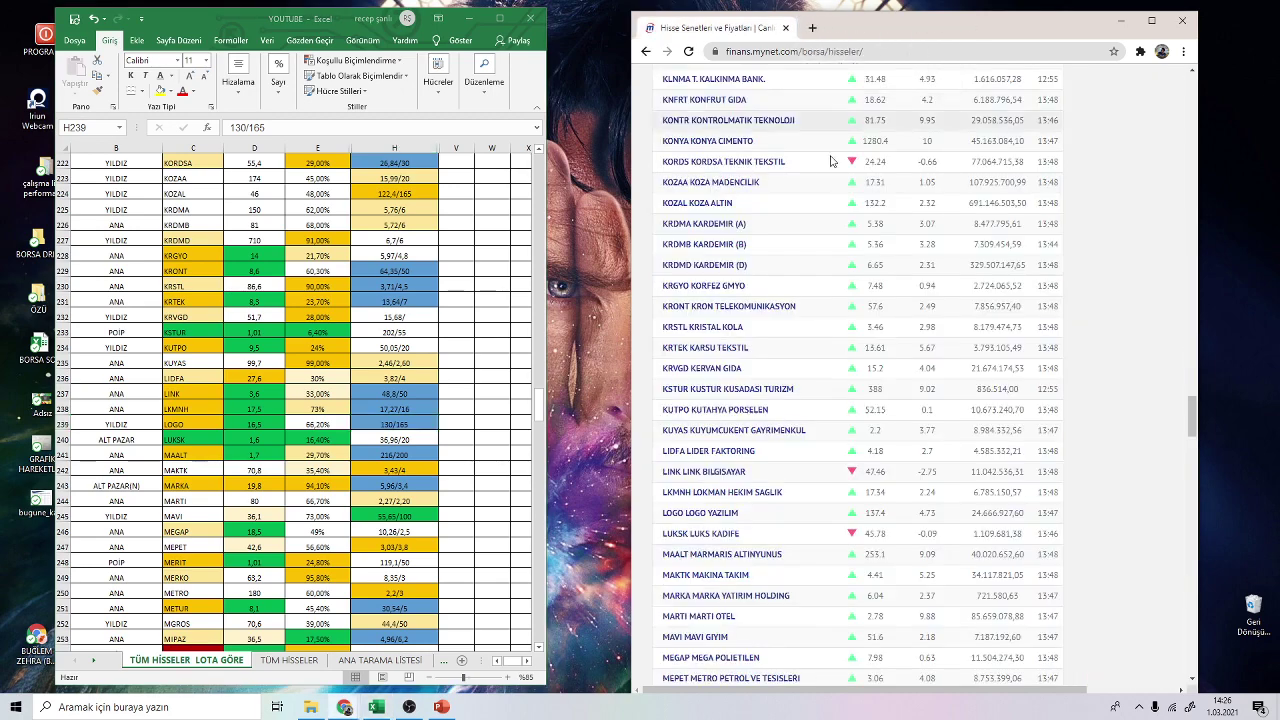
scroll(680, 537, "down", 5)
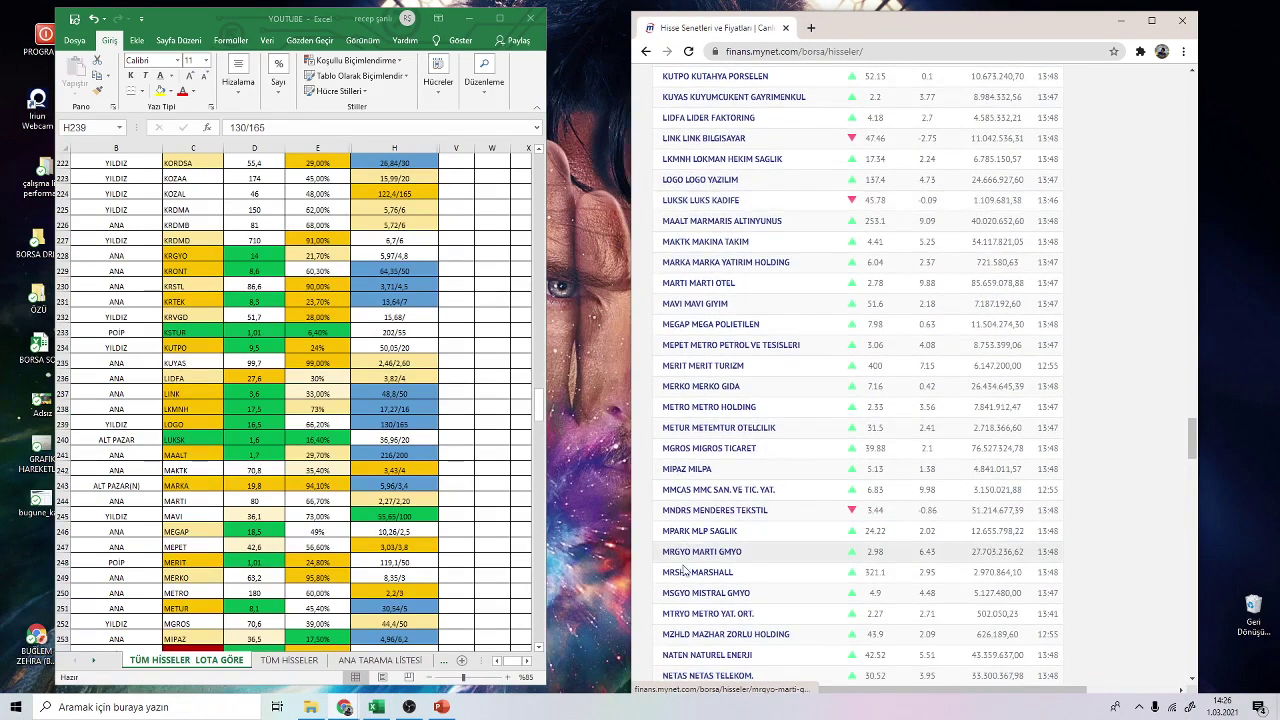
scroll(315, 450, "down", 2)
scroll(721, 538, "down", 3)
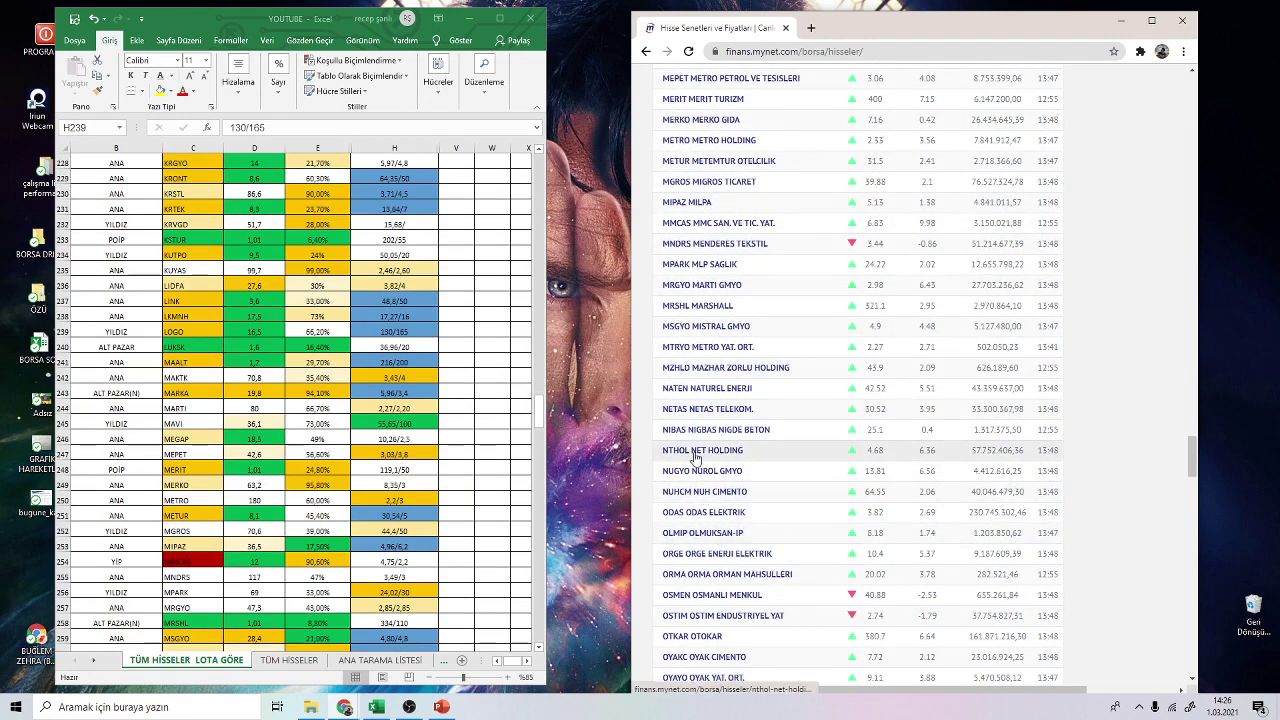
right_click(690, 390)
left_click(713, 400)
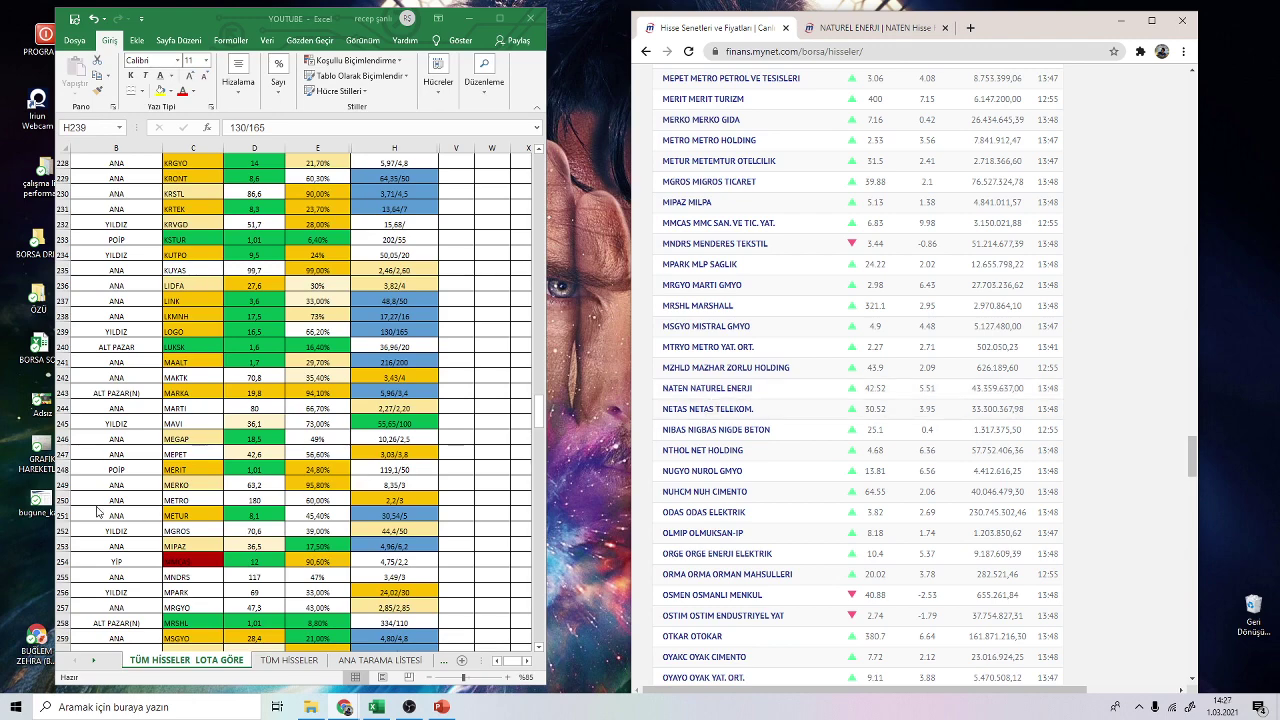
- Find the NATEN row in the worksheet and check its price cell in row 262
scroll(221, 505, "down", 3)
scroll(221, 505, "down", 3)
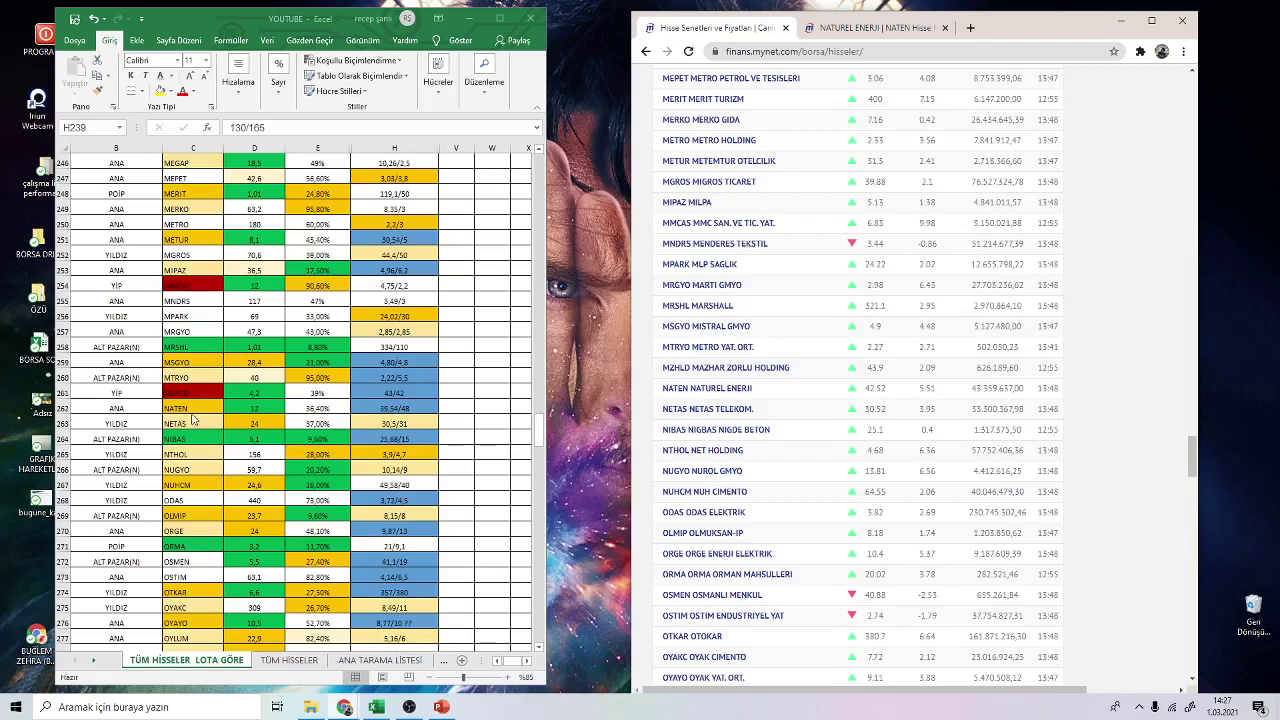
left_click(389, 406)
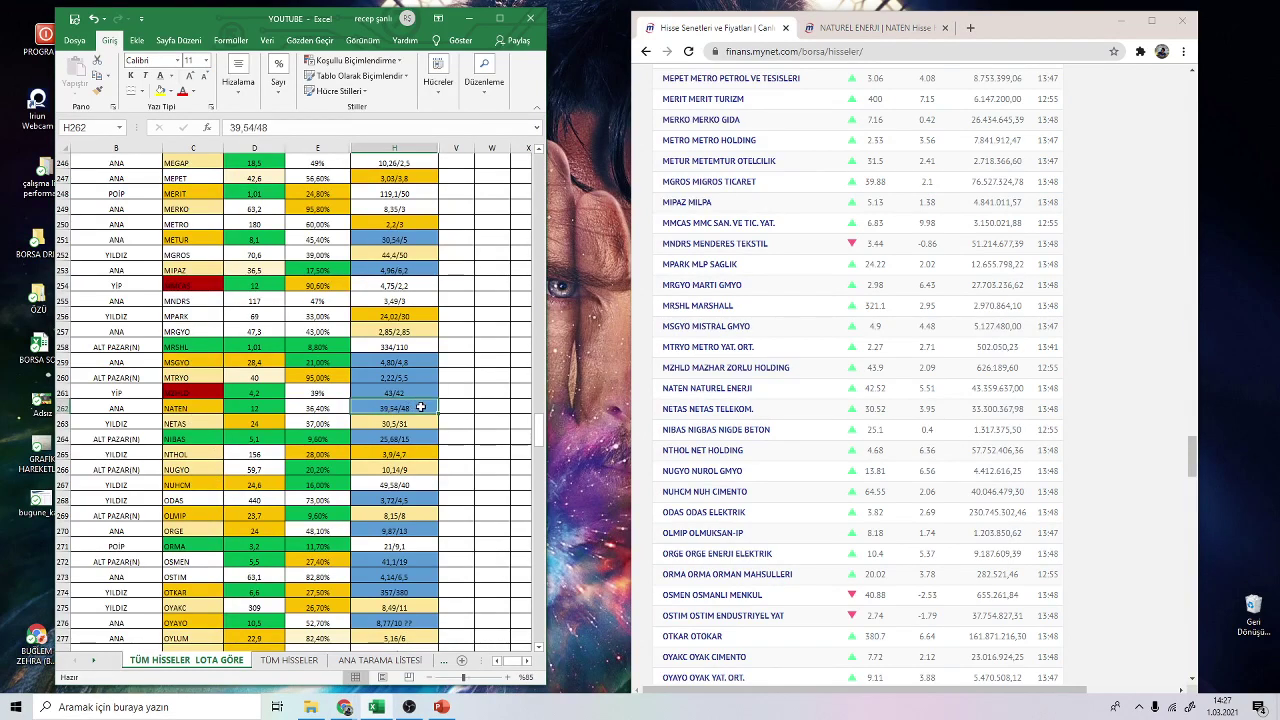
- View NATEN's full-history price chart and trading figures on its stock page
left_click(875, 27)
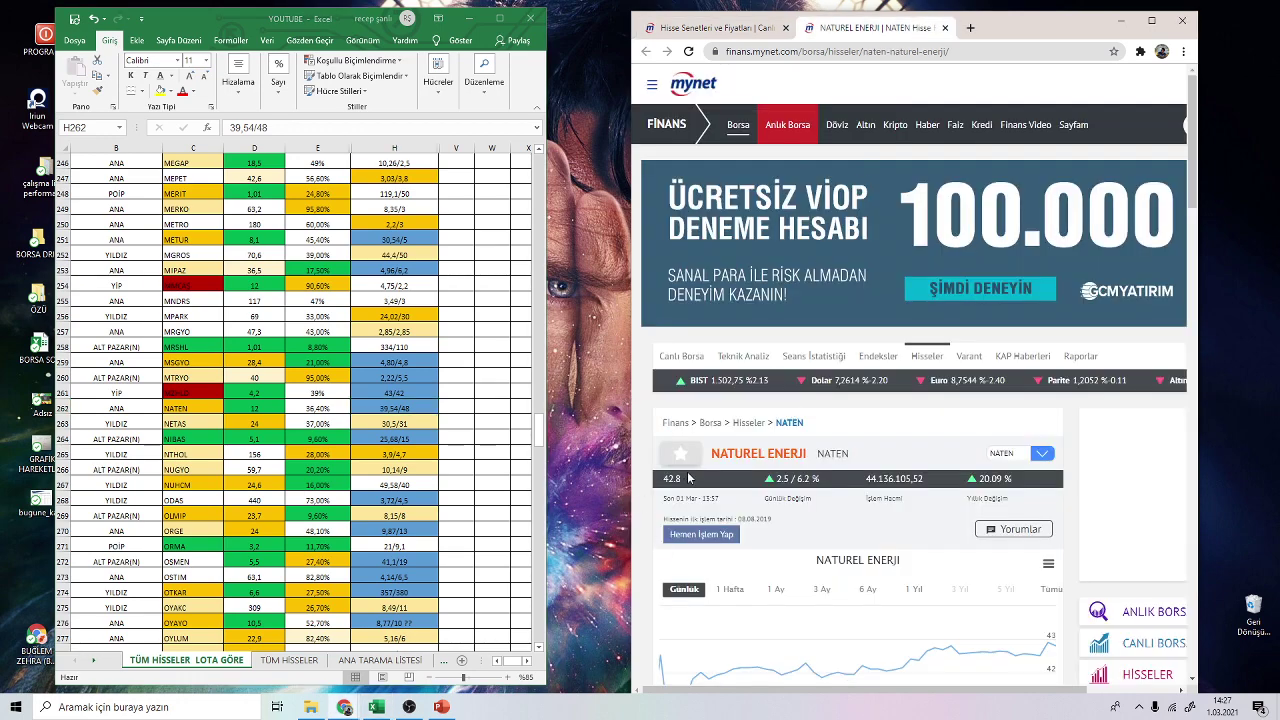
scroll(822, 531, "down", 1)
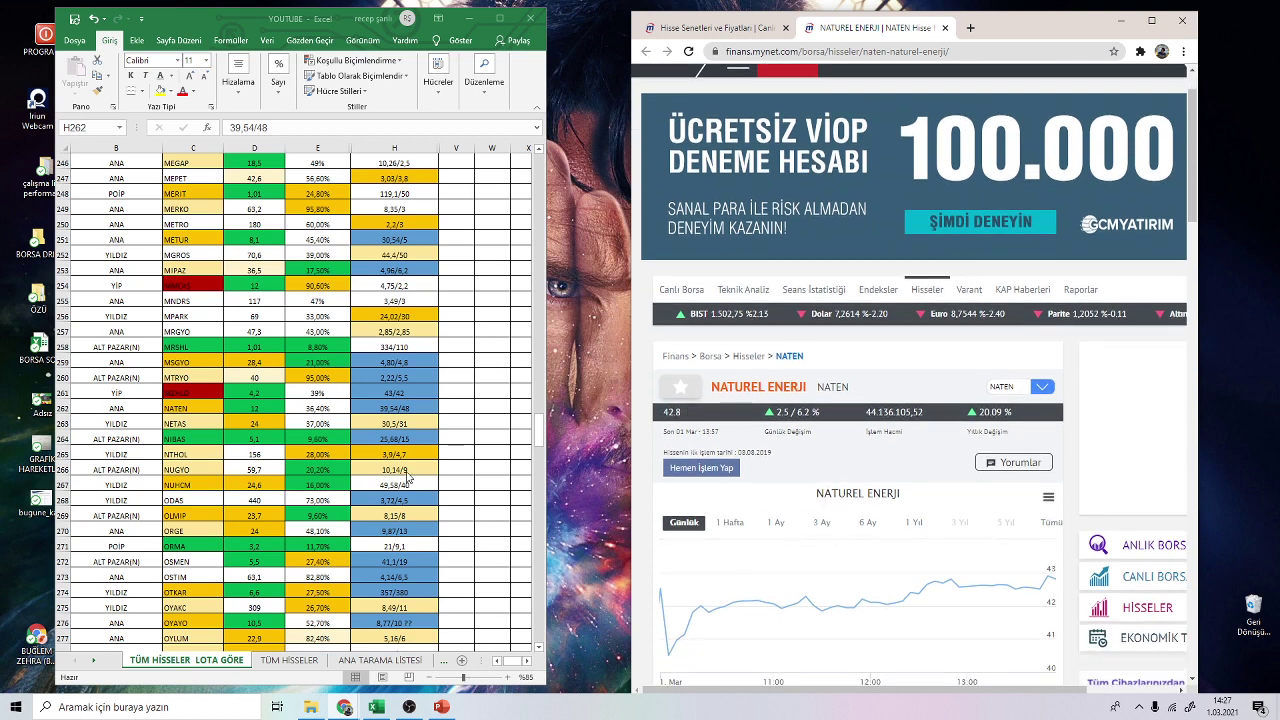
left_click(1048, 522)
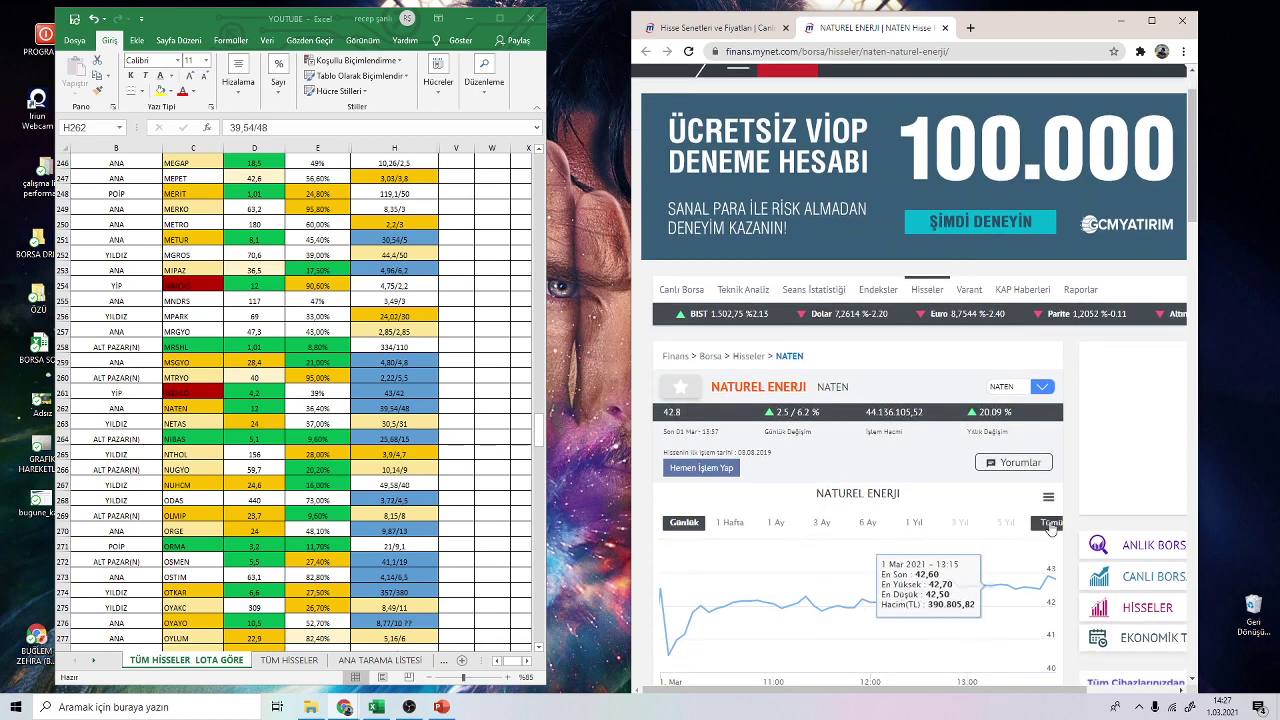
scroll(895, 506, "down", 3)
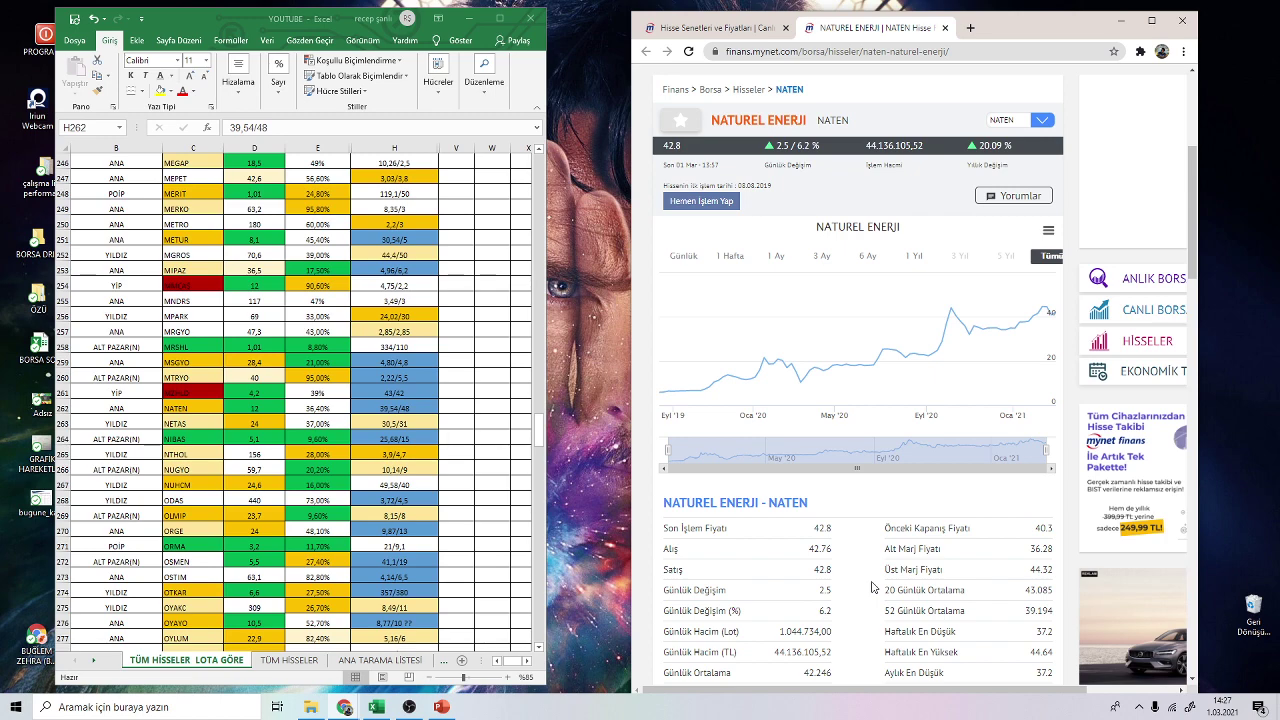
- Close the NATEN page, then open the OTOKAR (OTKAR) stock page from the list in a new tab and view it
left_click(944, 28)
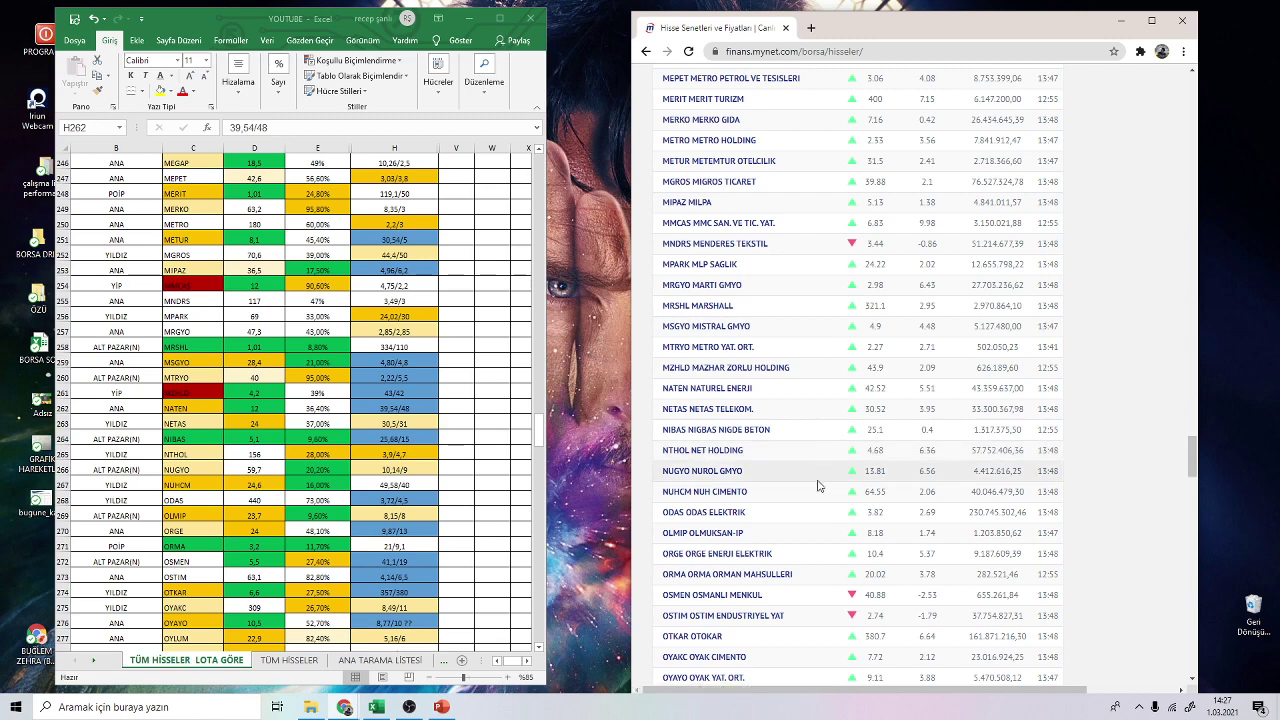
scroll(811, 512, "down", 2)
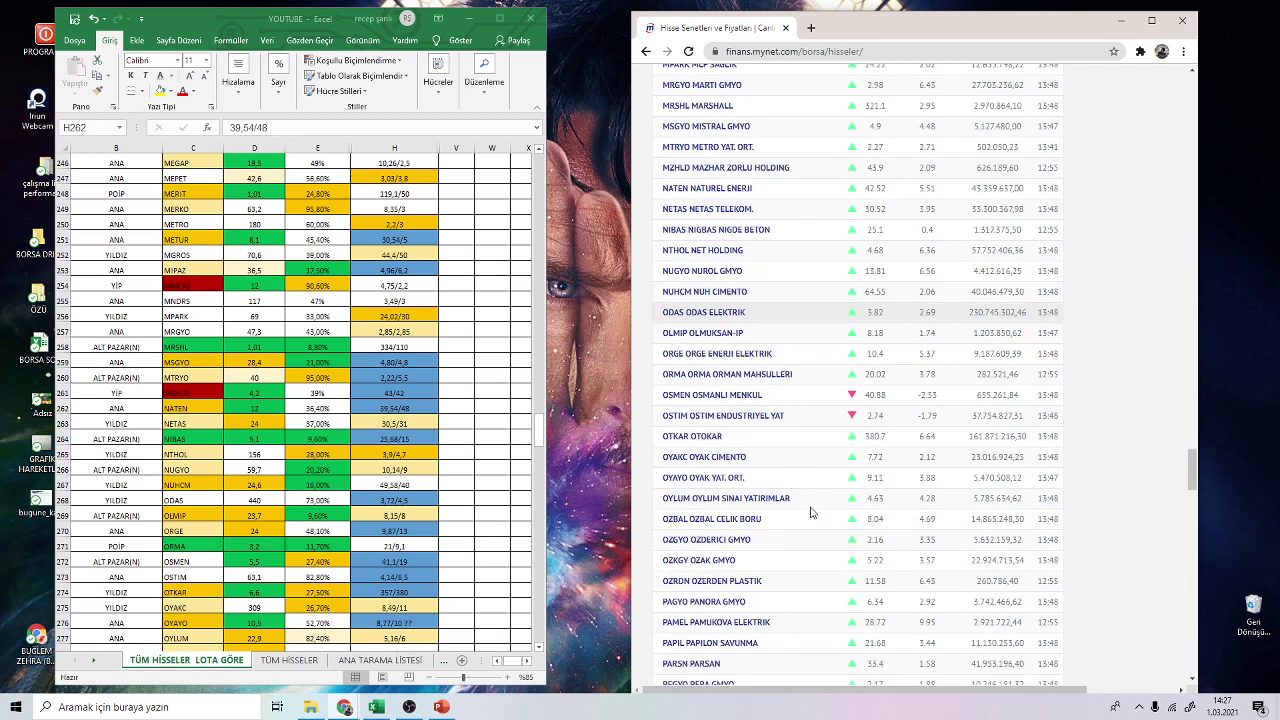
right_click(708, 439)
left_click(740, 448)
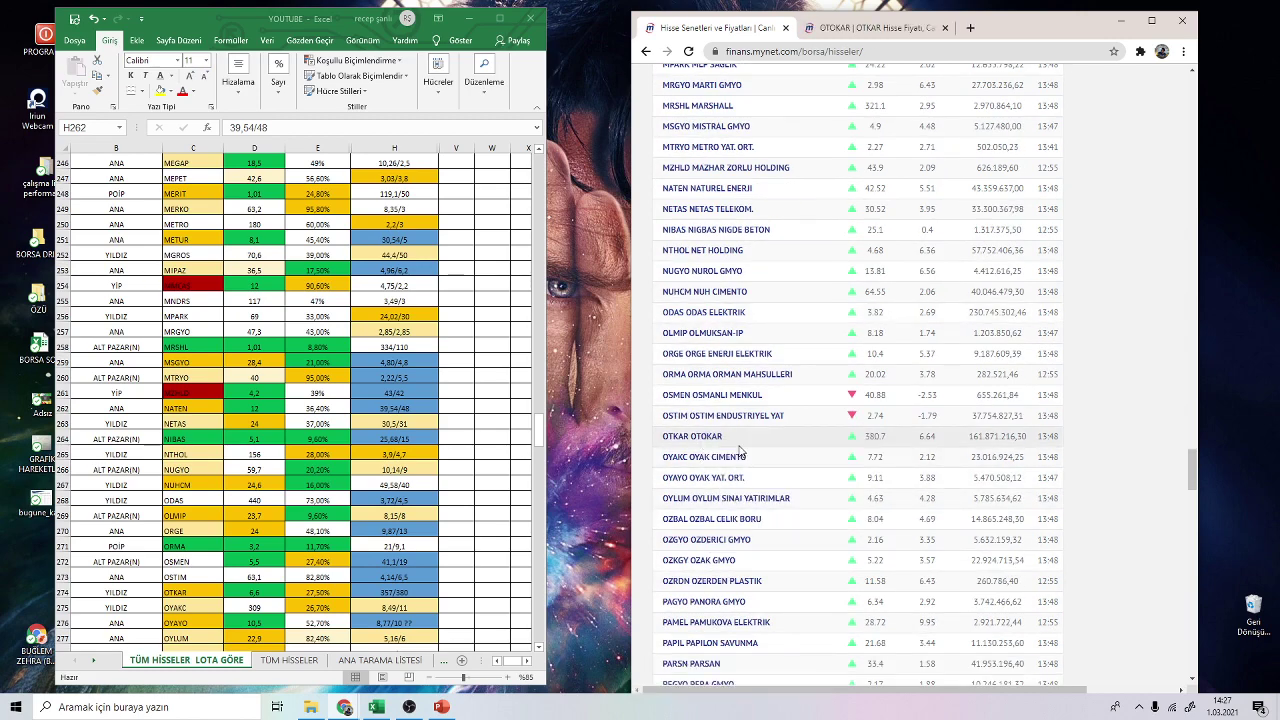
left_click(858, 25)
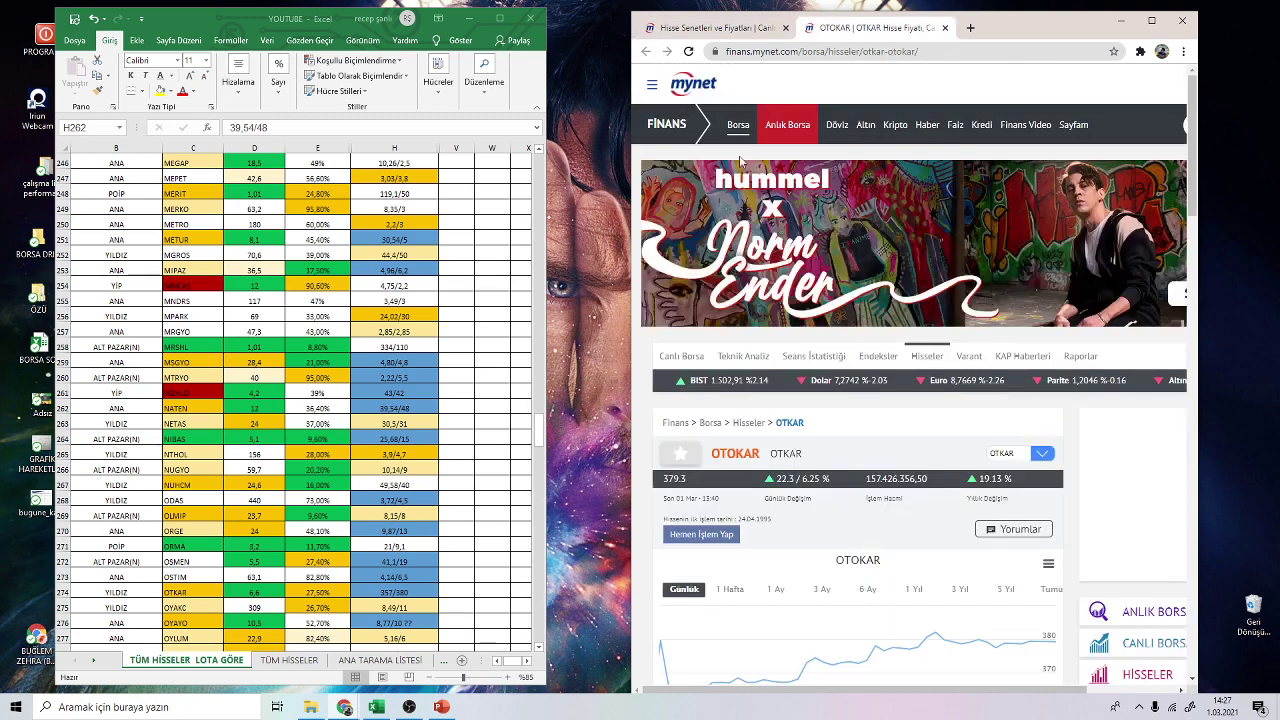
scroll(811, 348, "down", 3)
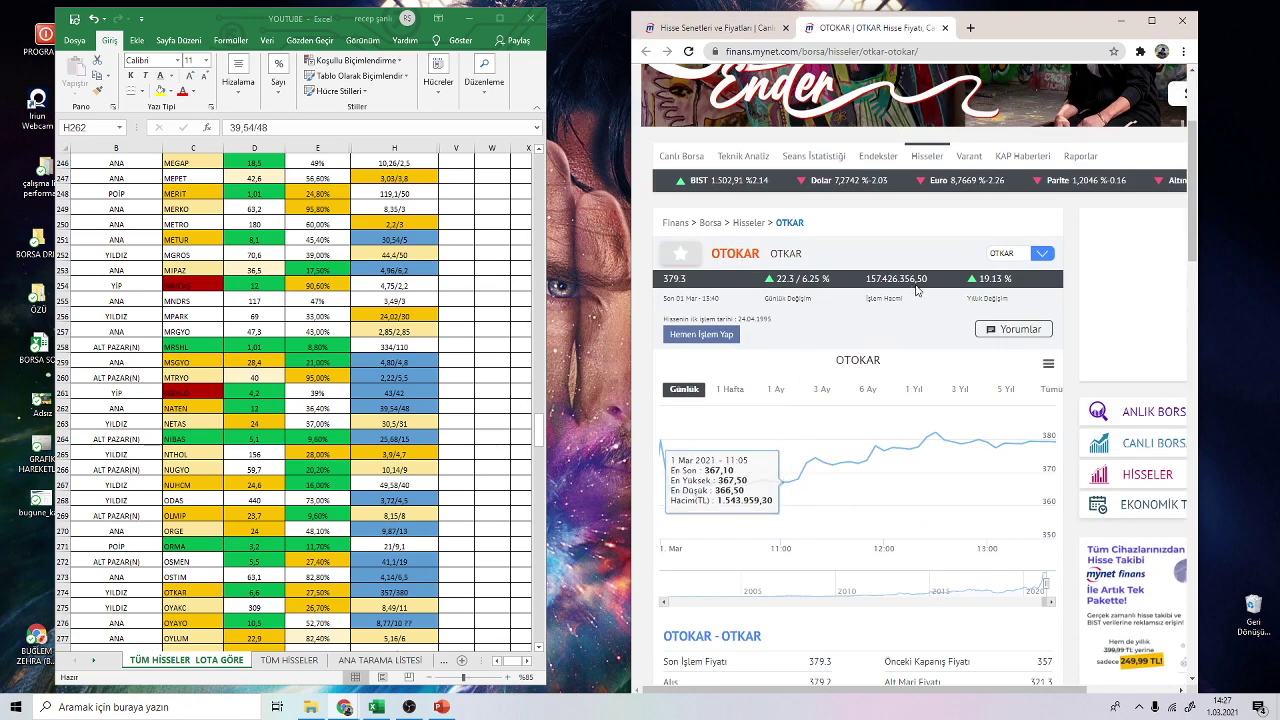
- Find the OTKAR row in the worksheet and check its price cell in row 274
left_click(690, 26)
scroll(860, 487, "down", 3)
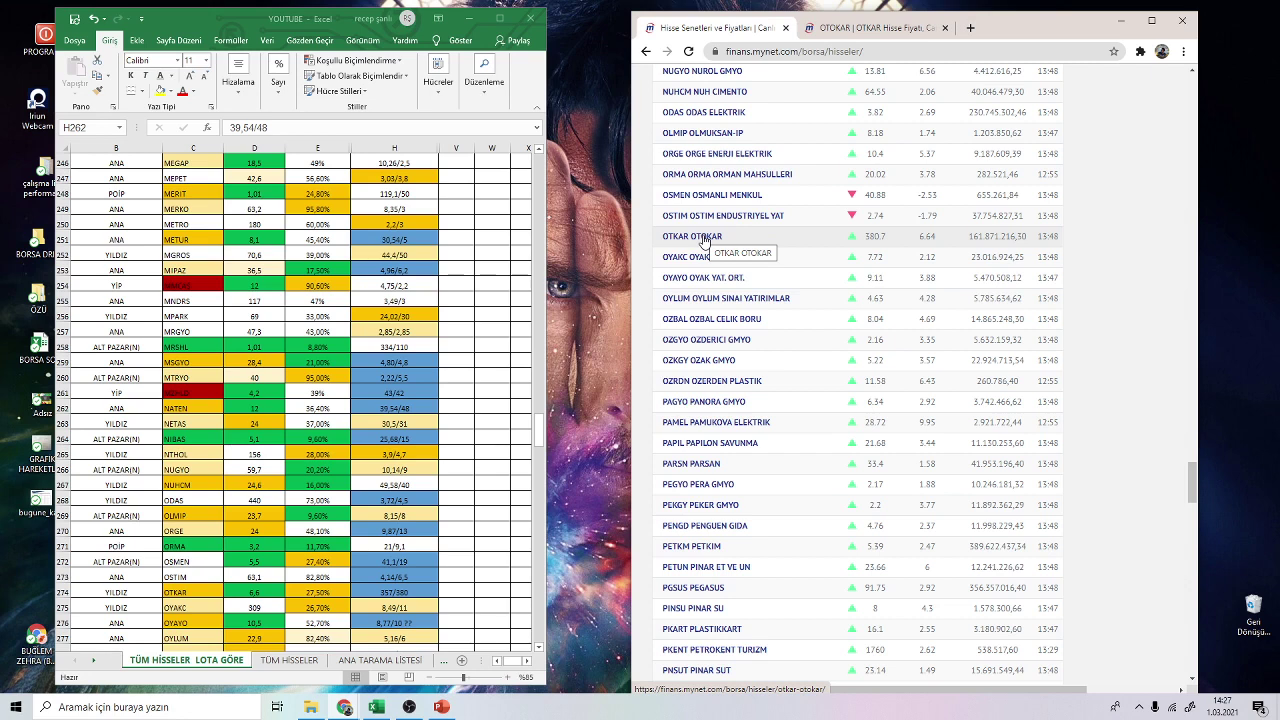
scroll(262, 483, "down", 3)
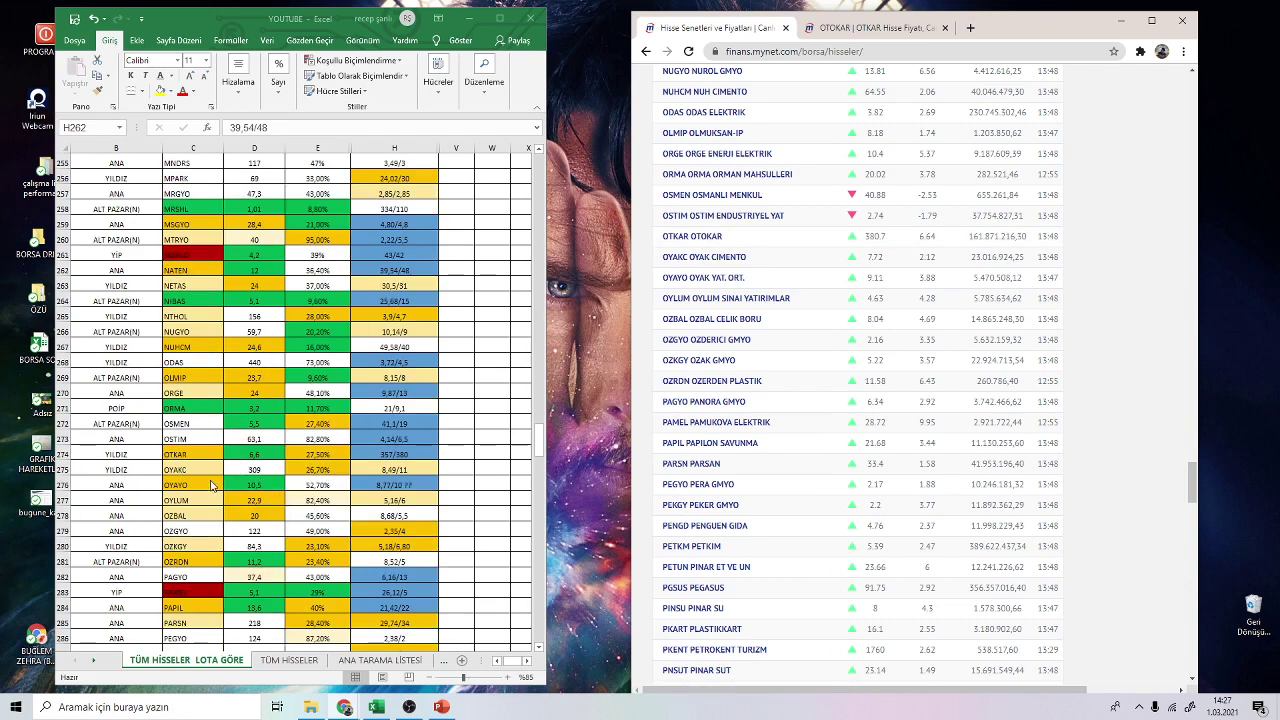
left_click(416, 452)
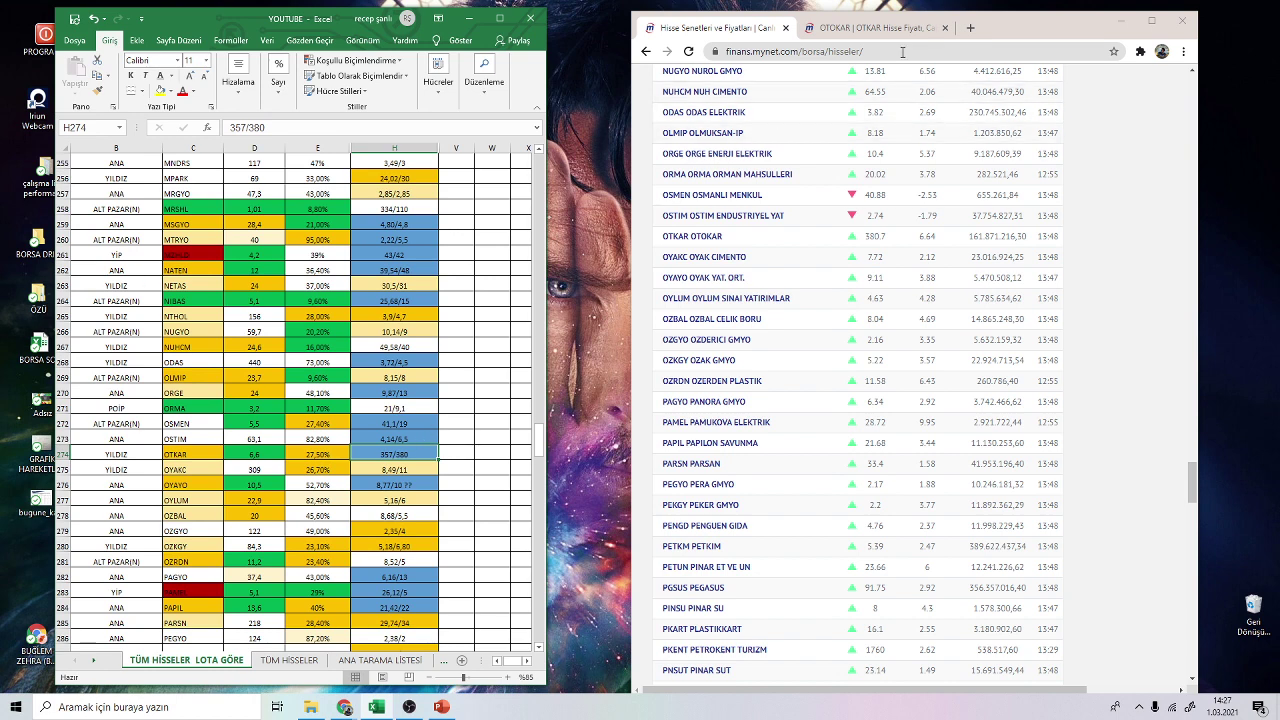
- Close the OTOKAR page and reopen it from the stock list in a new tab
left_click(944, 28)
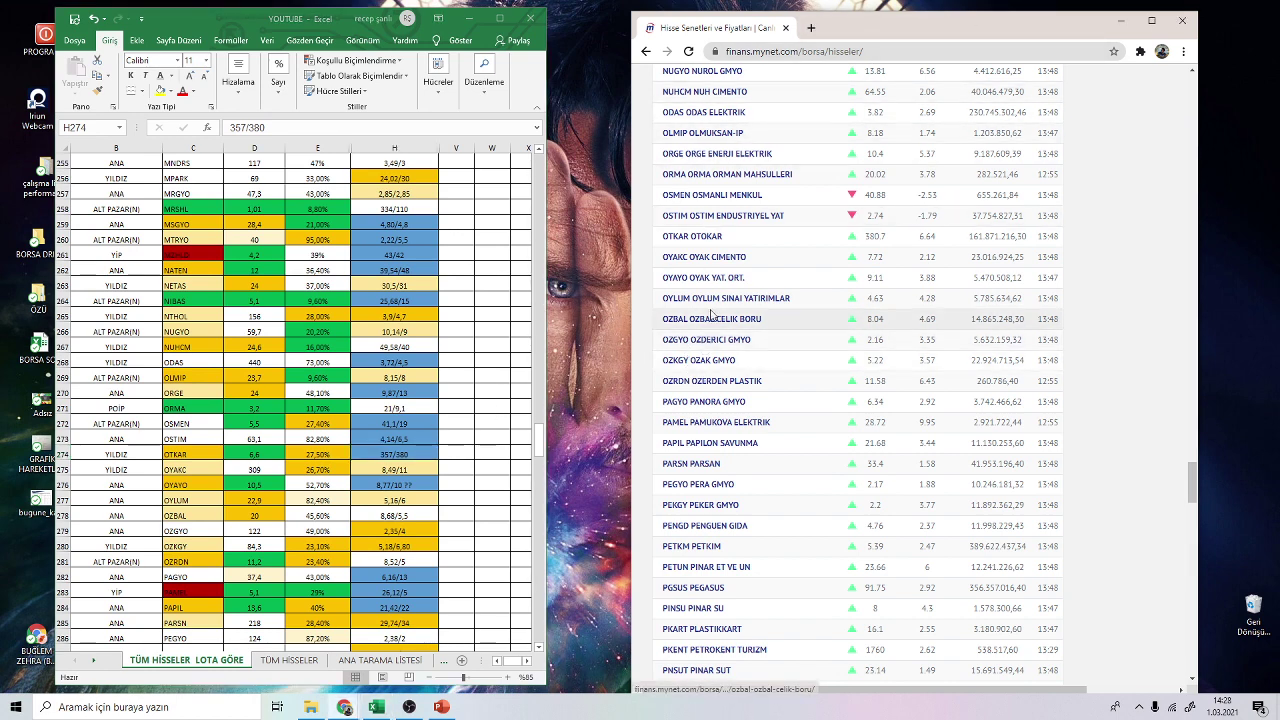
right_click(705, 237)
left_click(760, 249)
left_click(872, 27)
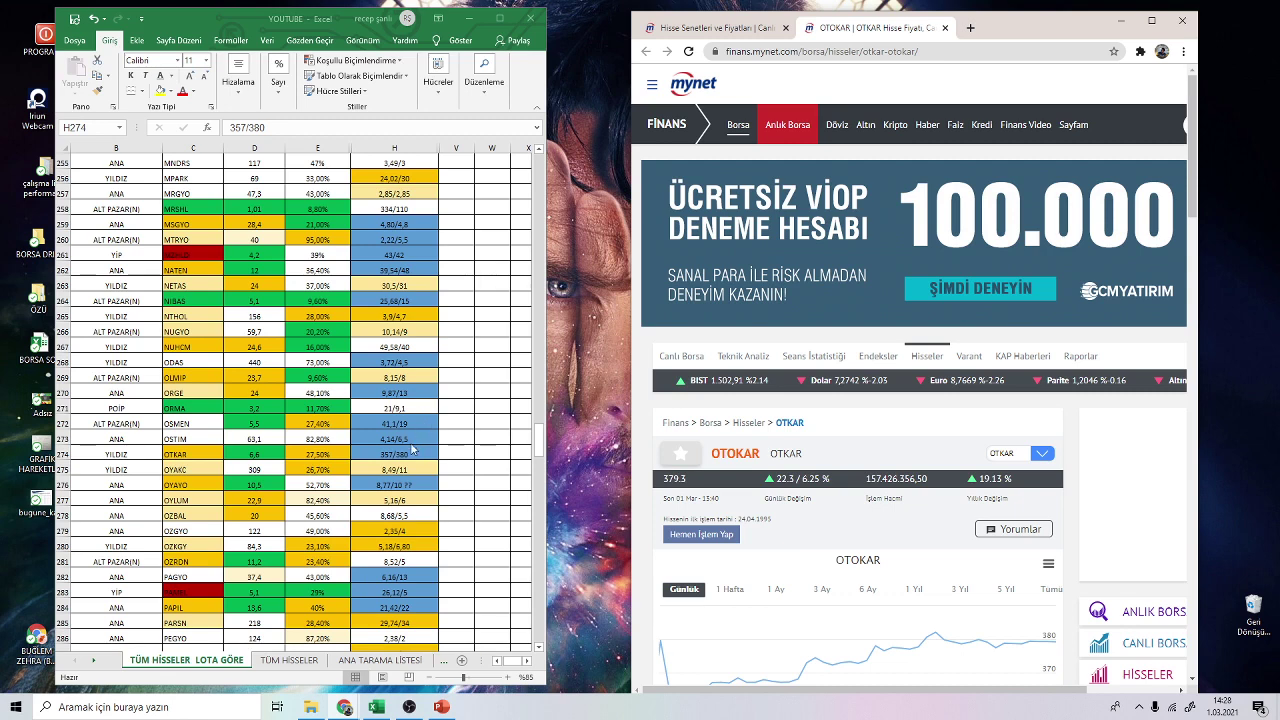
- Compare OTKAR's lot and price cells in row 274 with the stock's one-month and six-month price charts
left_click(276, 456)
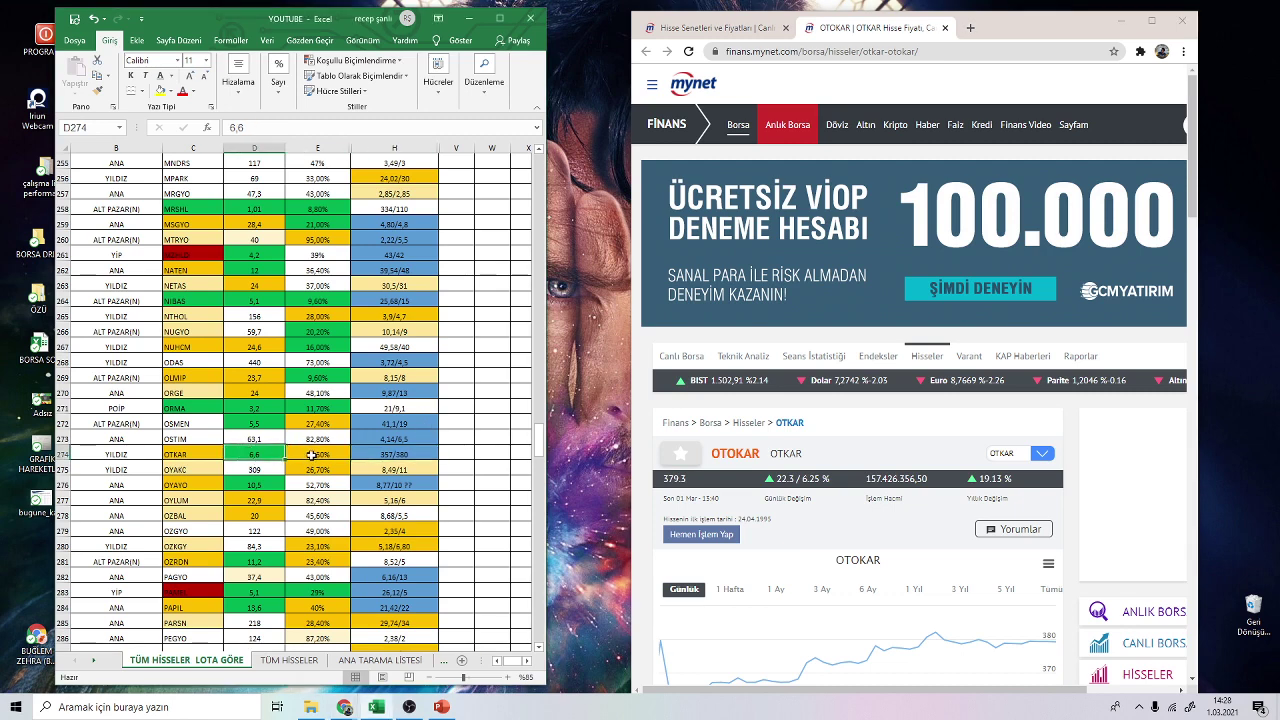
scroll(800, 500, "down", 2)
left_click(776, 455)
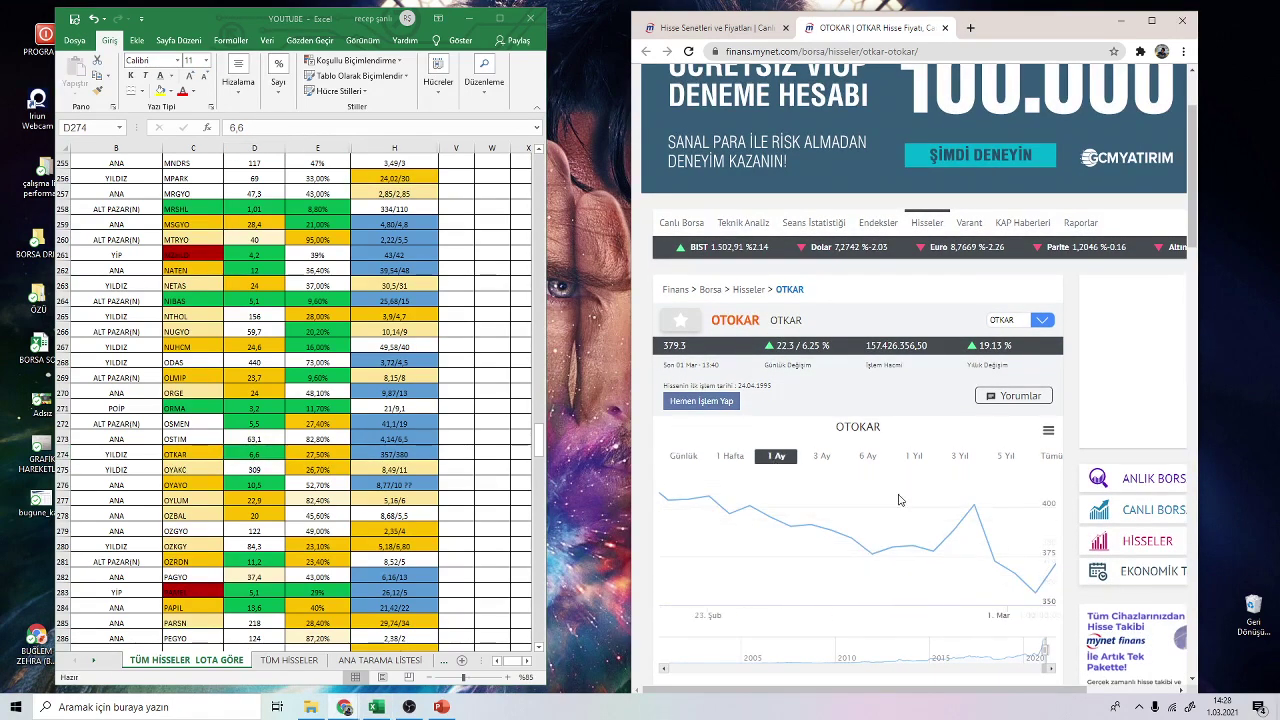
left_click(867, 456)
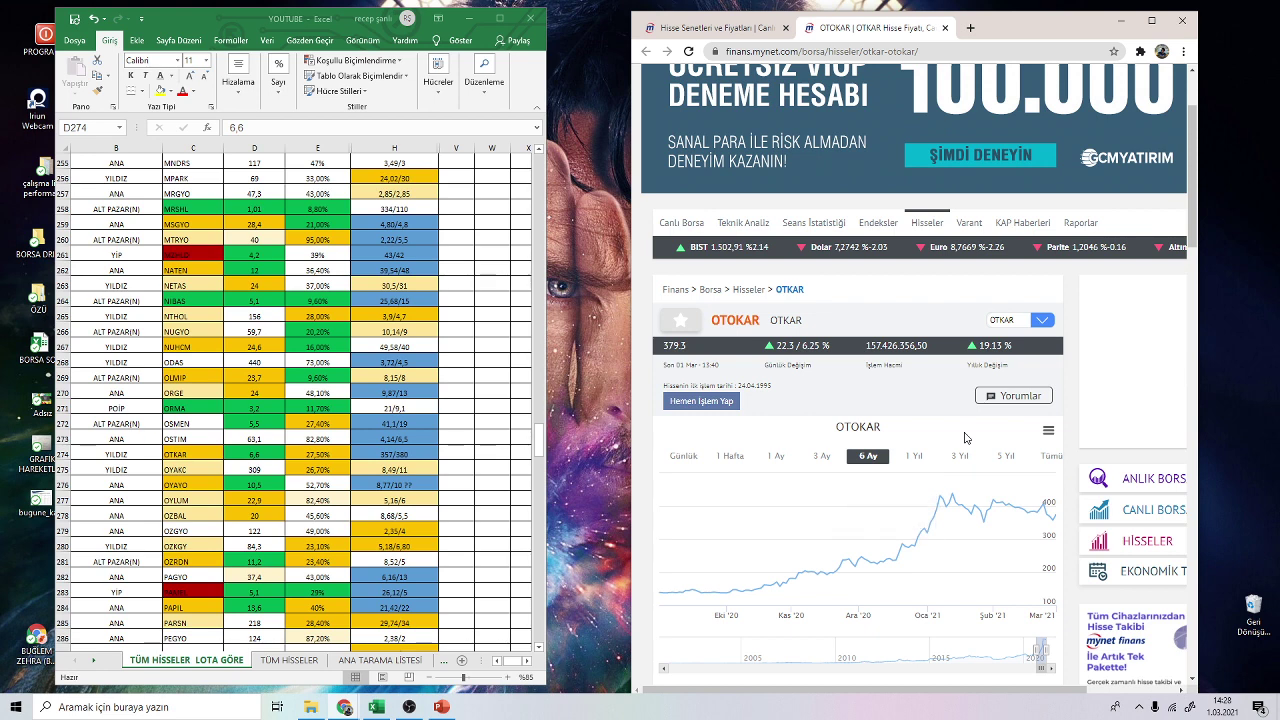
left_click(408, 457)
left_click(408, 455)
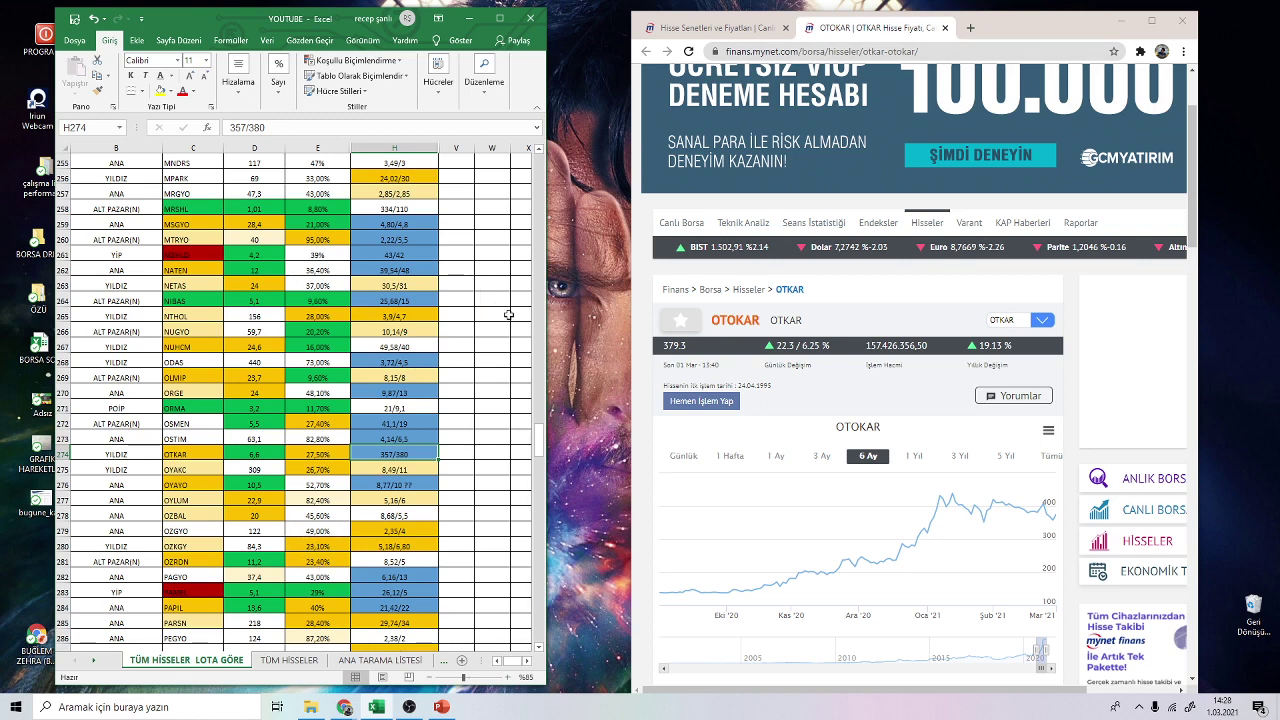
- Close the OTOKAR page, find OYAK YAT. ORT. (OYAYO) in the stock list and check its price cell in worksheet row 276
left_click(944, 28)
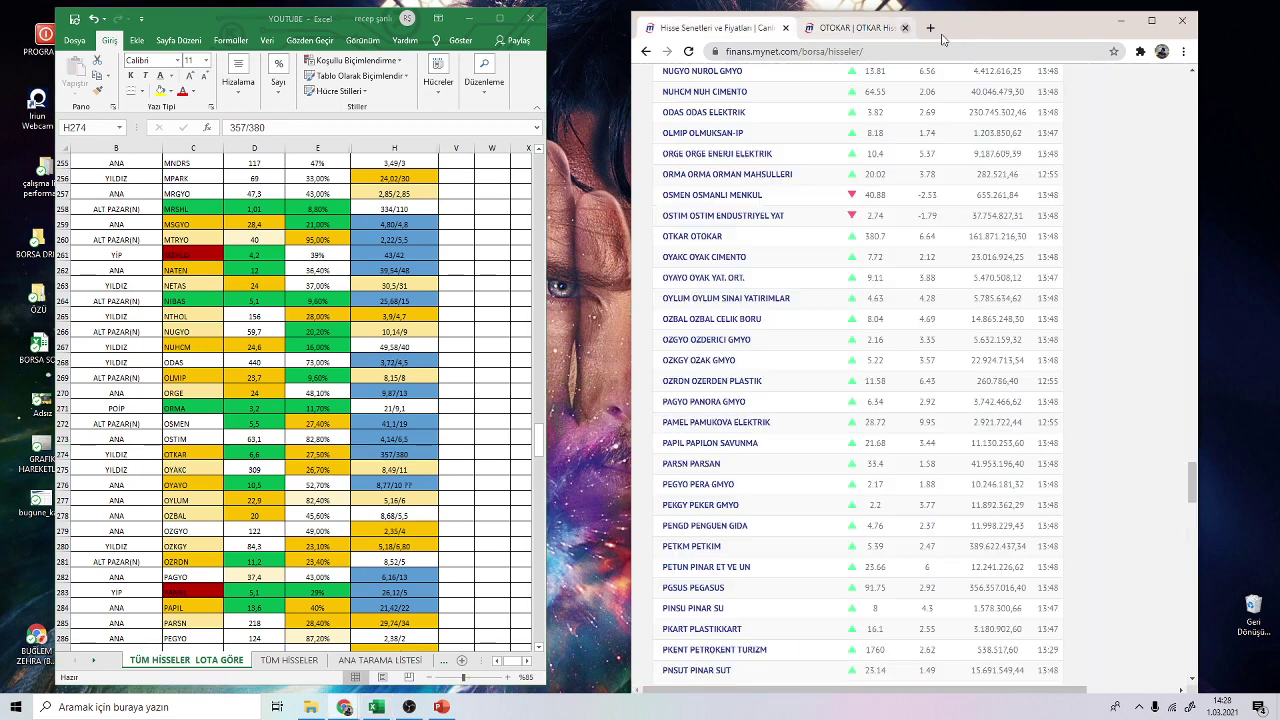
scroll(879, 510, "down", 2)
scroll(766, 375, "up", 3)
scroll(766, 375, "down", 3)
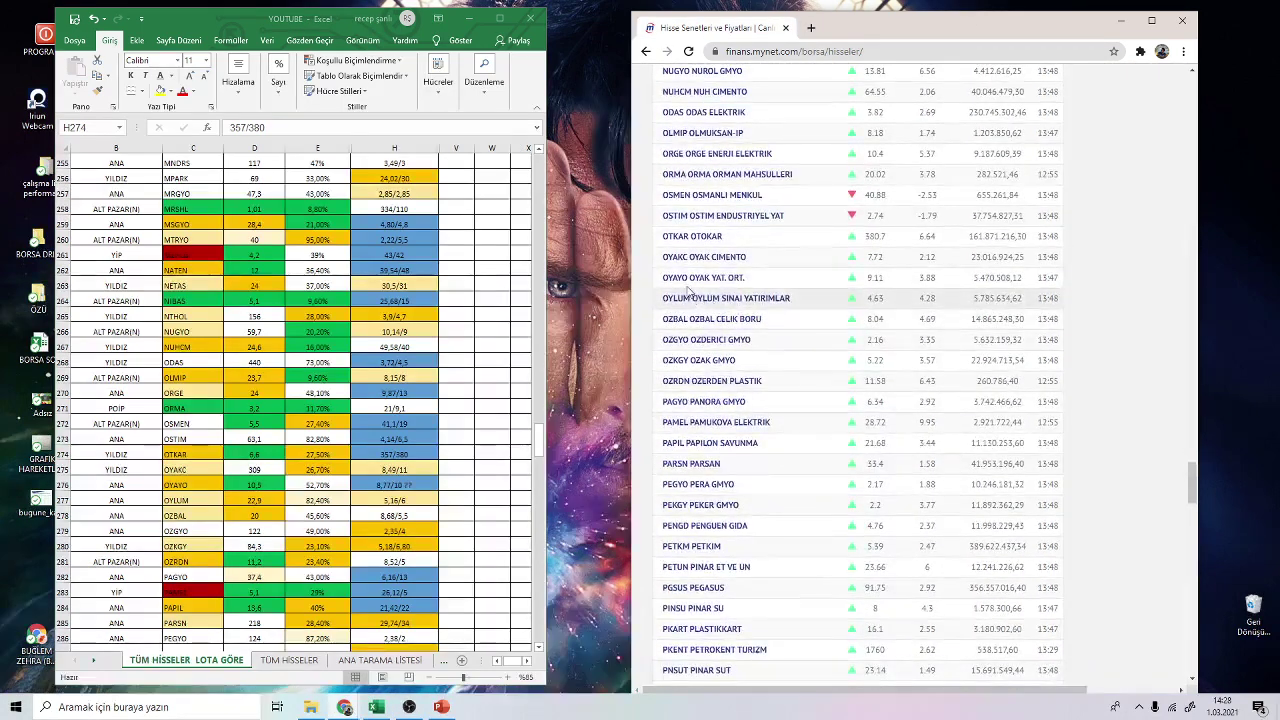
scroll(700, 300, "up", 1)
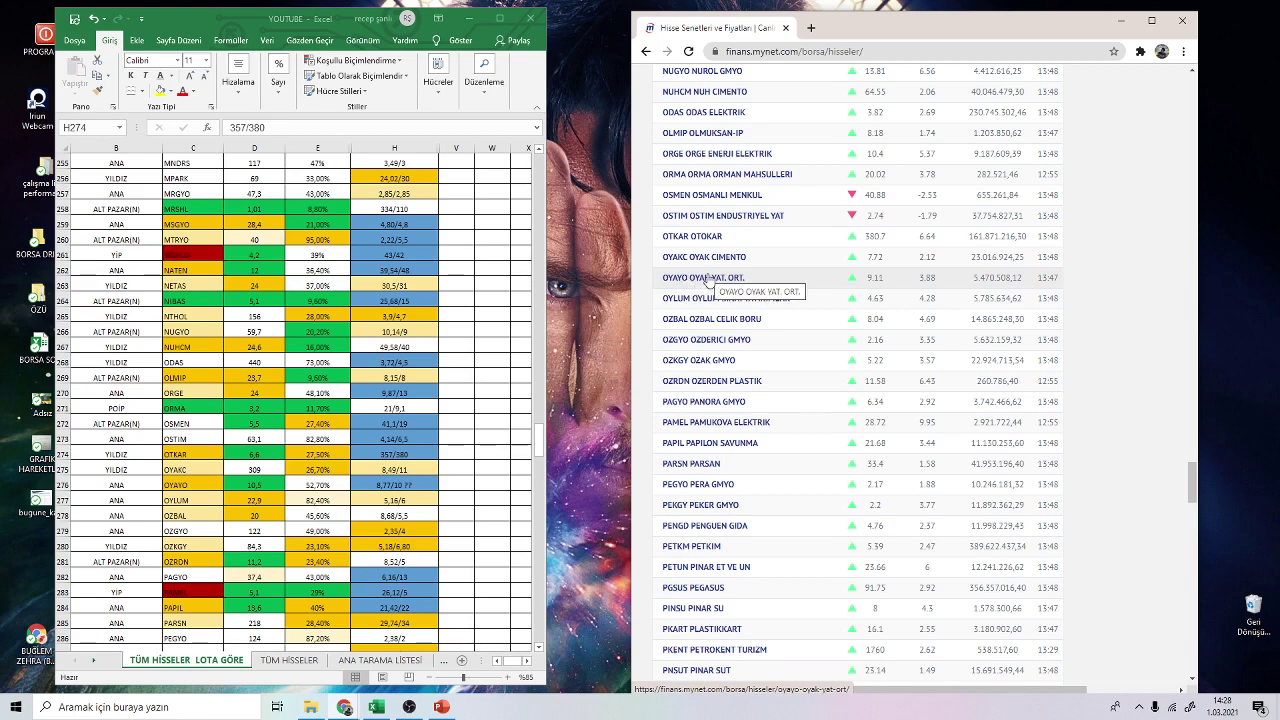
left_click(403, 483)
left_click(396, 484)
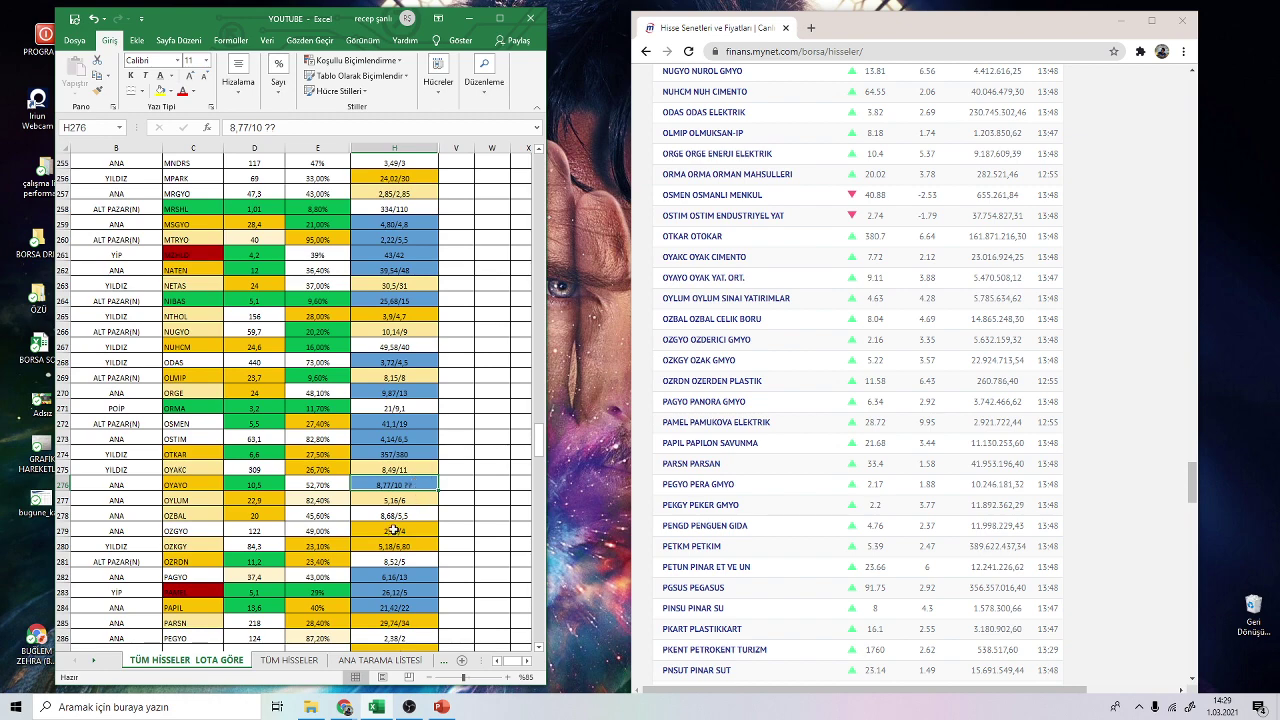
- Check PKART's price cell in worksheet row 293 and open the PLASTIKKART stock page from the list in a new tab
scroll(391, 555, "down", 4)
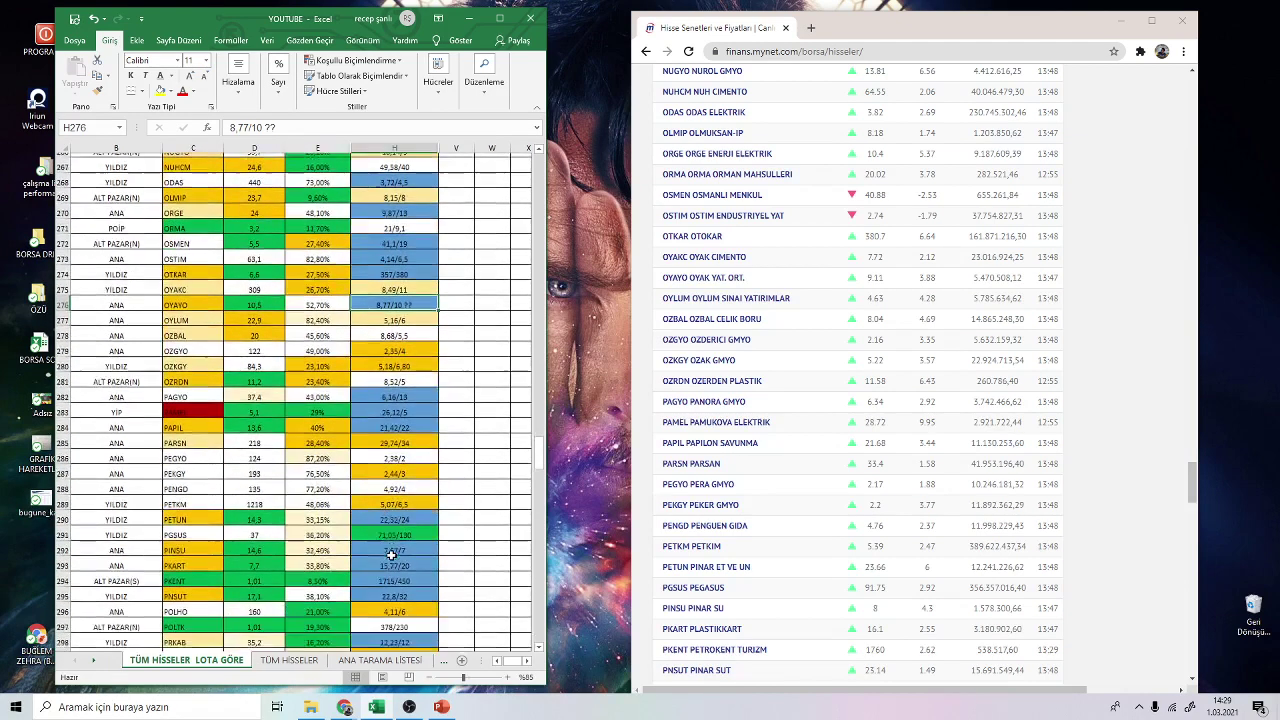
left_click(418, 562)
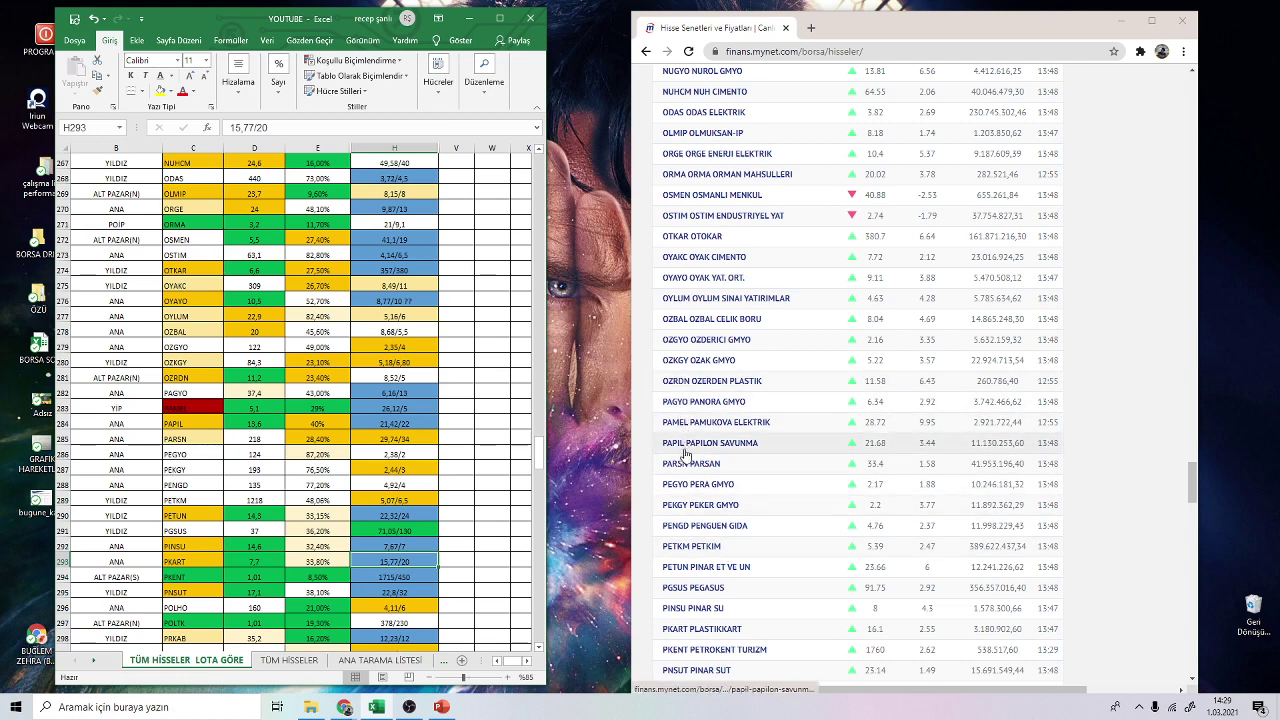
right_click(700, 630)
left_click(760, 524)
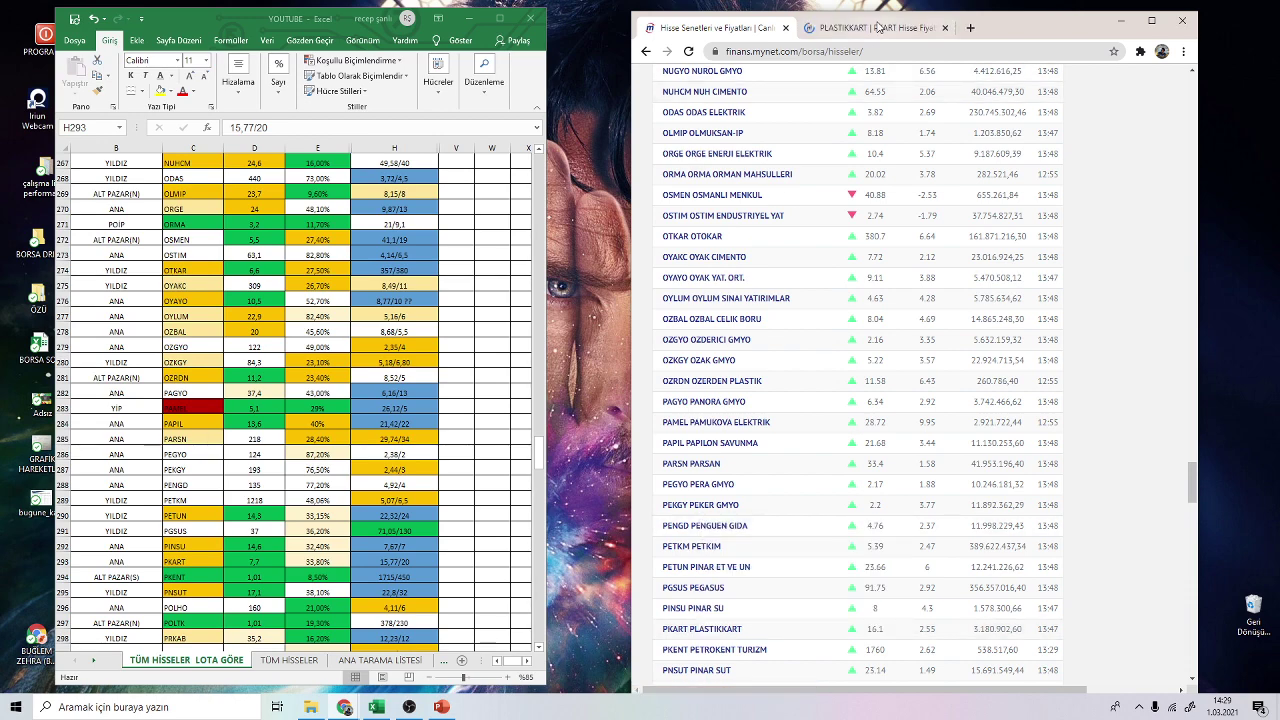
key("ctrl+Tab")
- View PLASTIKKART's three-year price chart and trading figures on its stock page
left_click(960, 389)
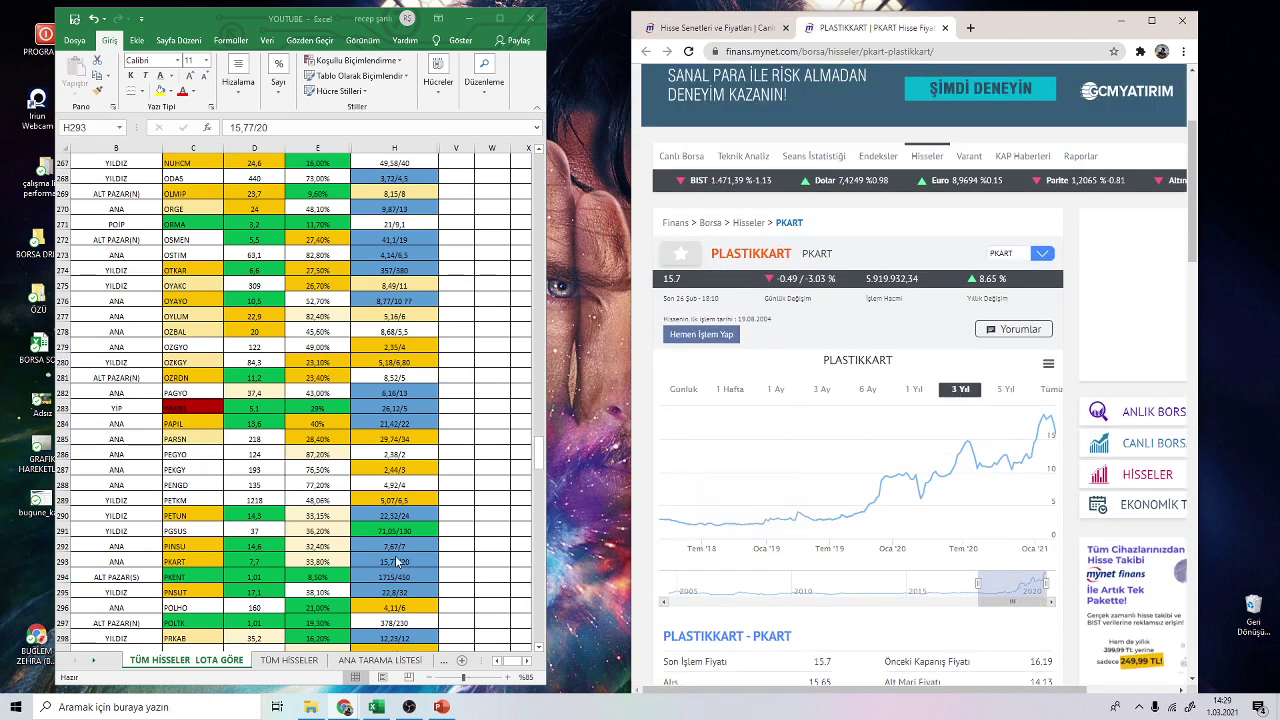
scroll(760, 300, "down", 4)
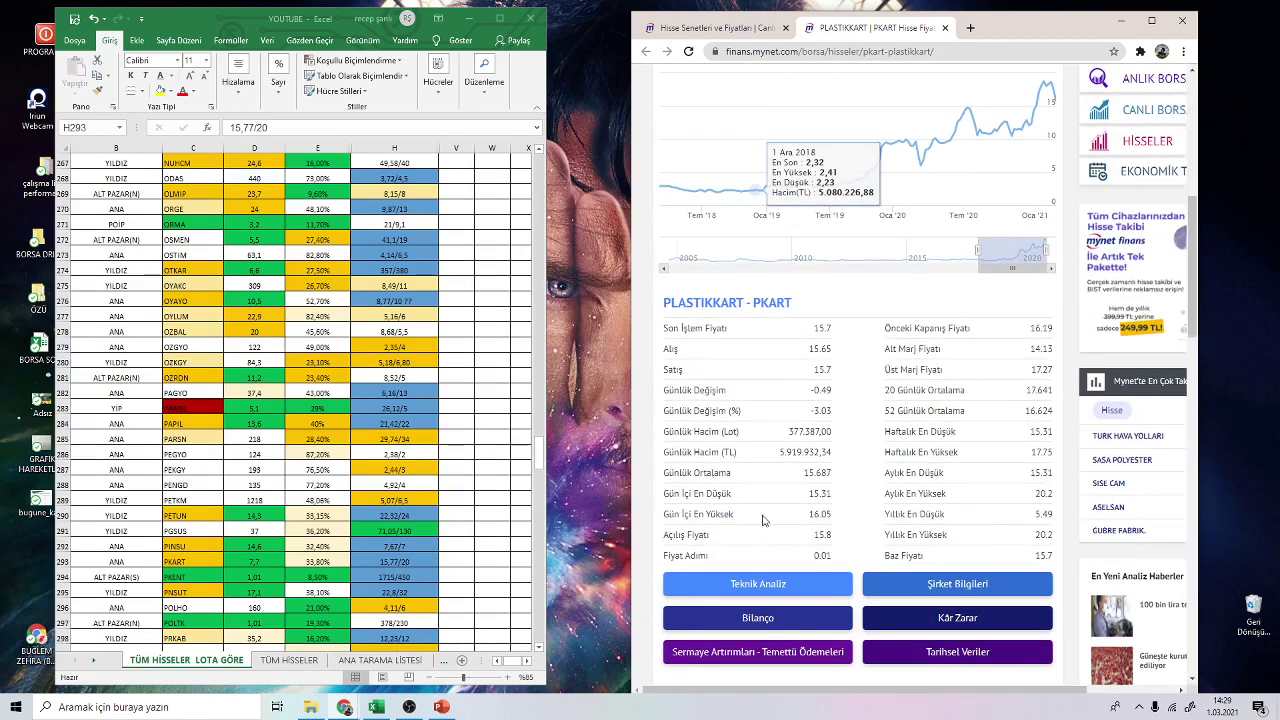
scroll(770, 500, "up", 2)
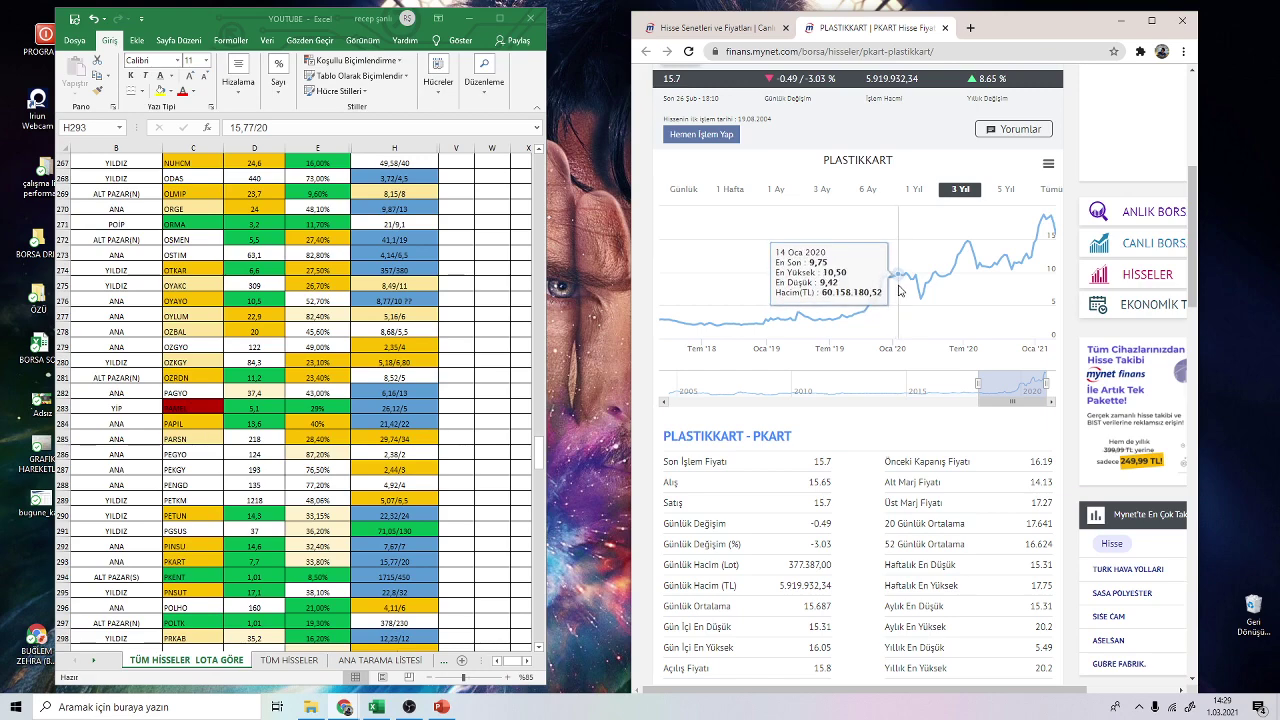
- Open PLASTIKKART's 2020-12 balance sheet and review its equity and net period profit lines
scroll(790, 480, "down", 3)
left_click(805, 427)
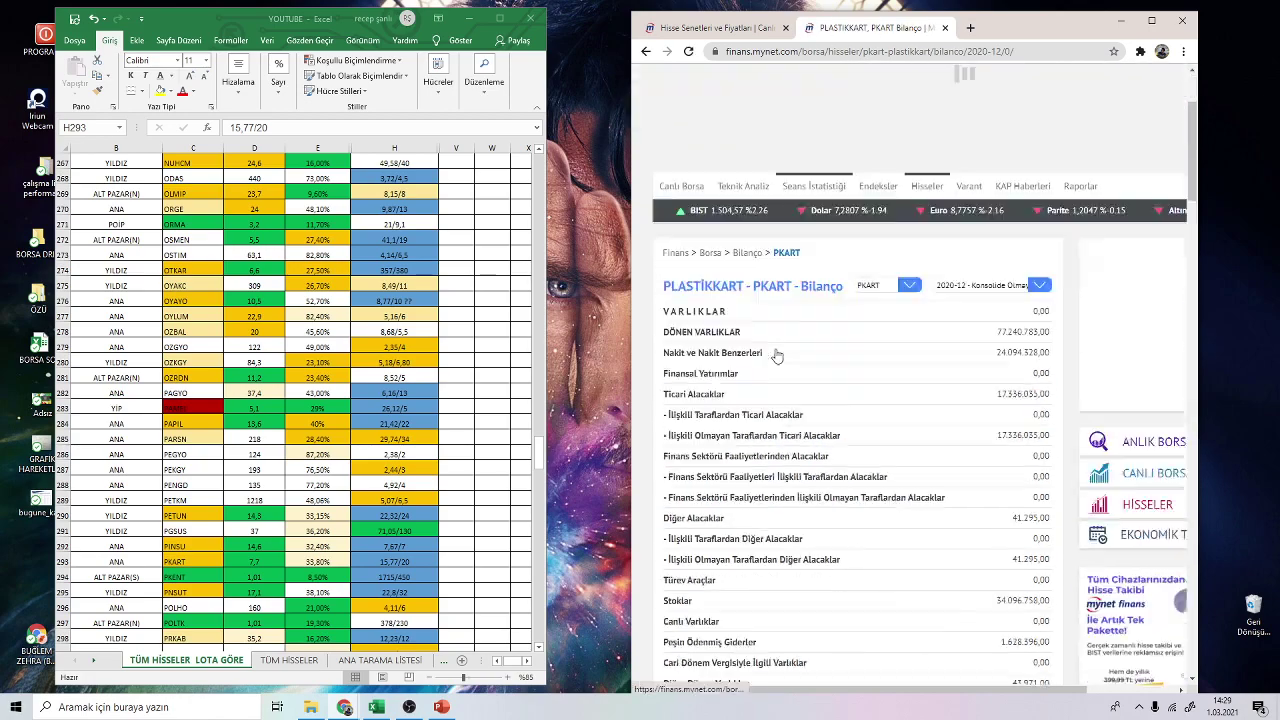
scroll(777, 356, "down", 20)
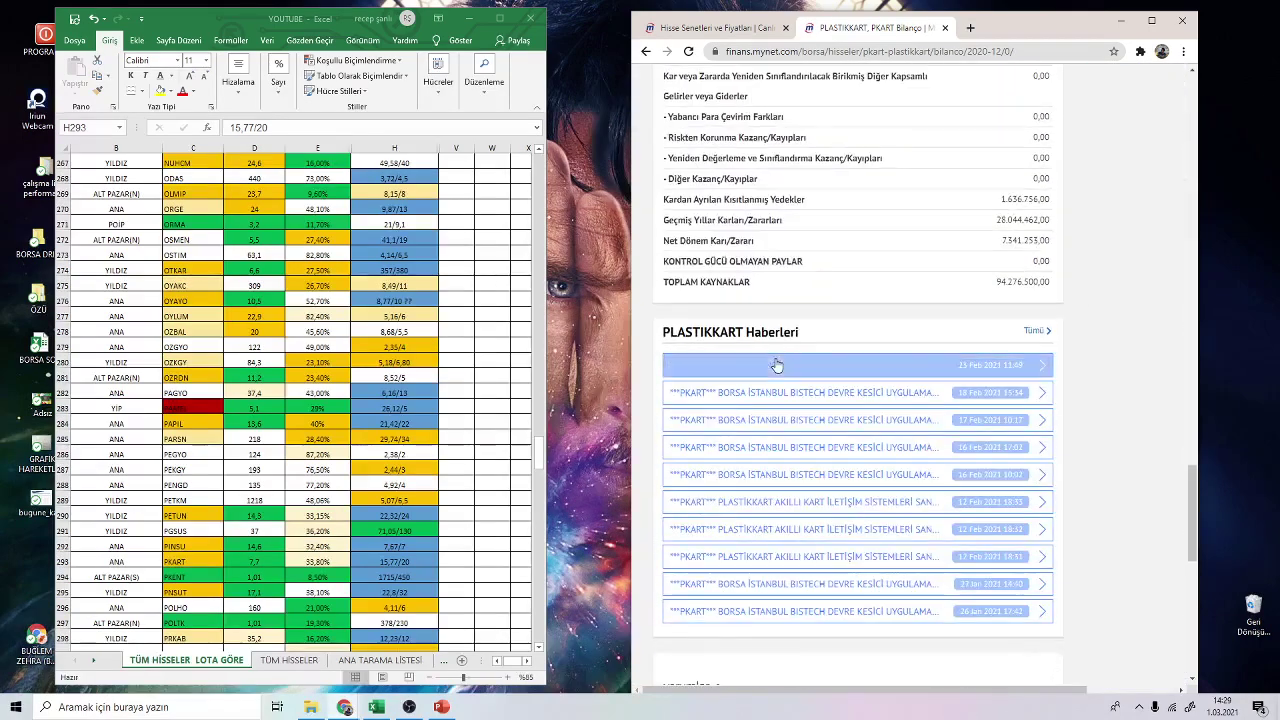
scroll(777, 364, "up", 2)
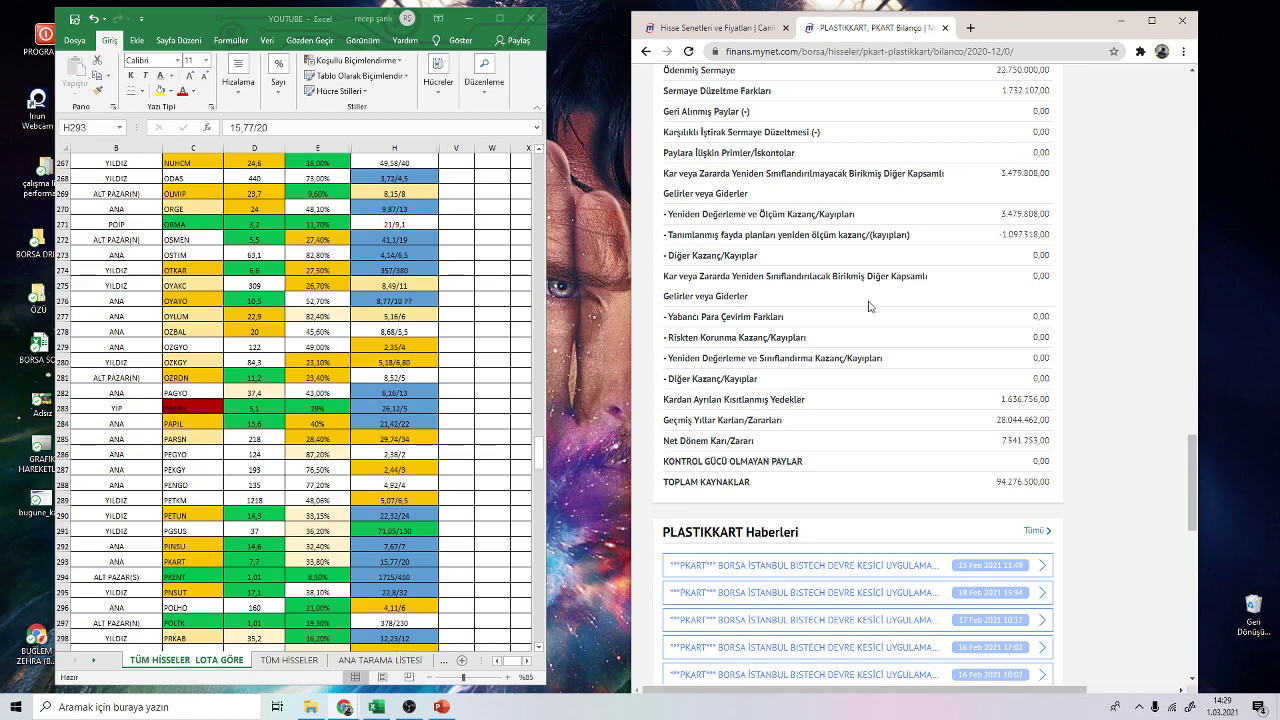
- Return from the balance sheet to PLASTIKKART's stock page and examine the three-year price chart again
left_click(645, 51)
scroll(885, 363, "up", 5)
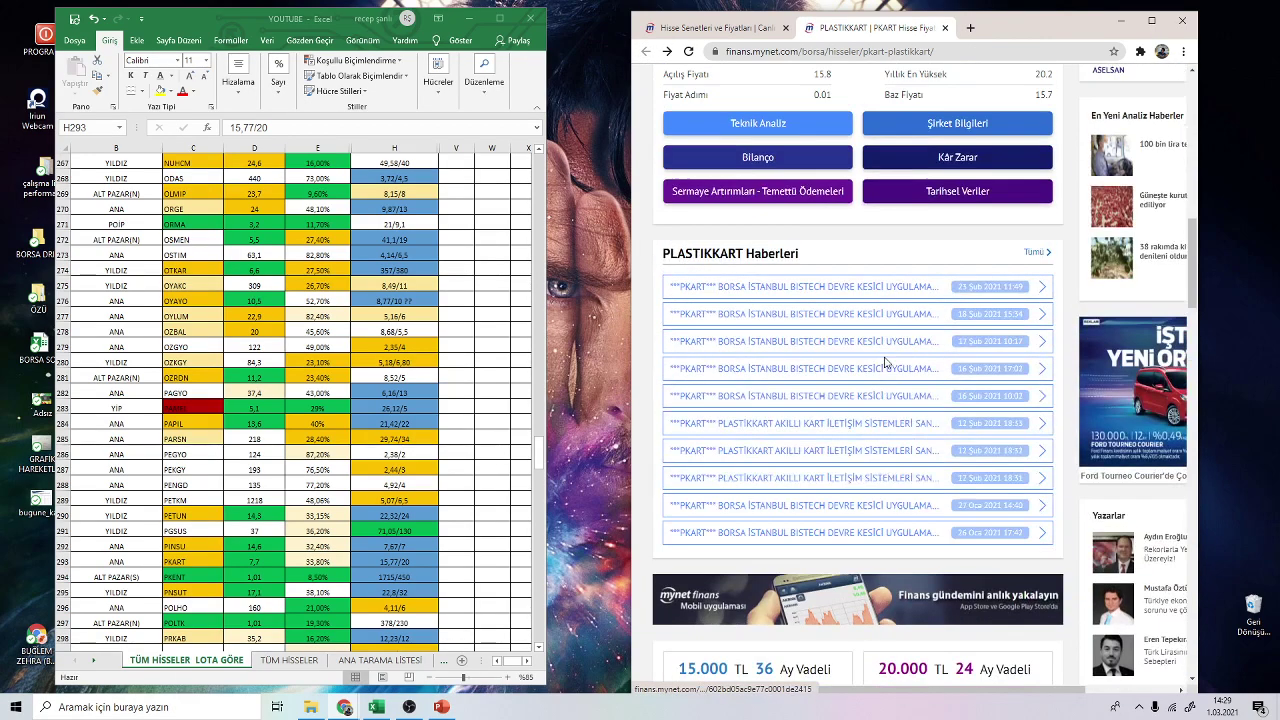
scroll(885, 363, "up", 3)
left_click(962, 265)
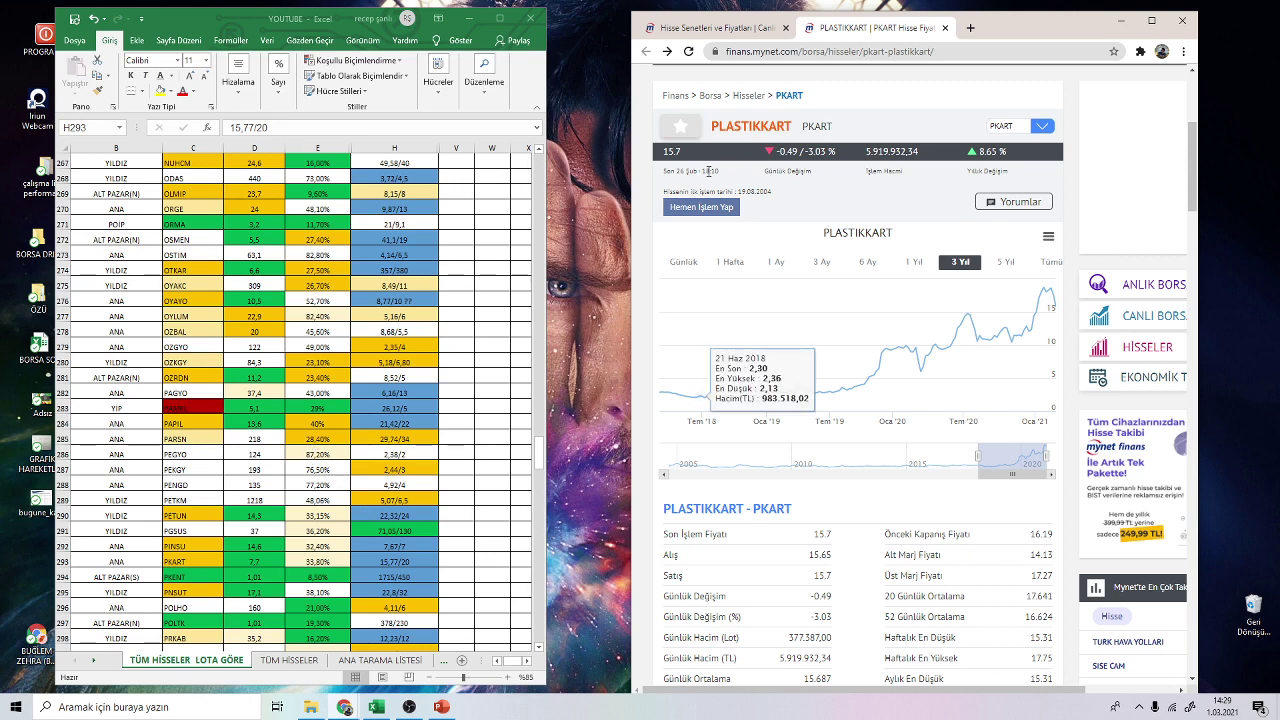
- Refresh the stock list and check PLASTIKKART's current price in it
left_click(662, 36)
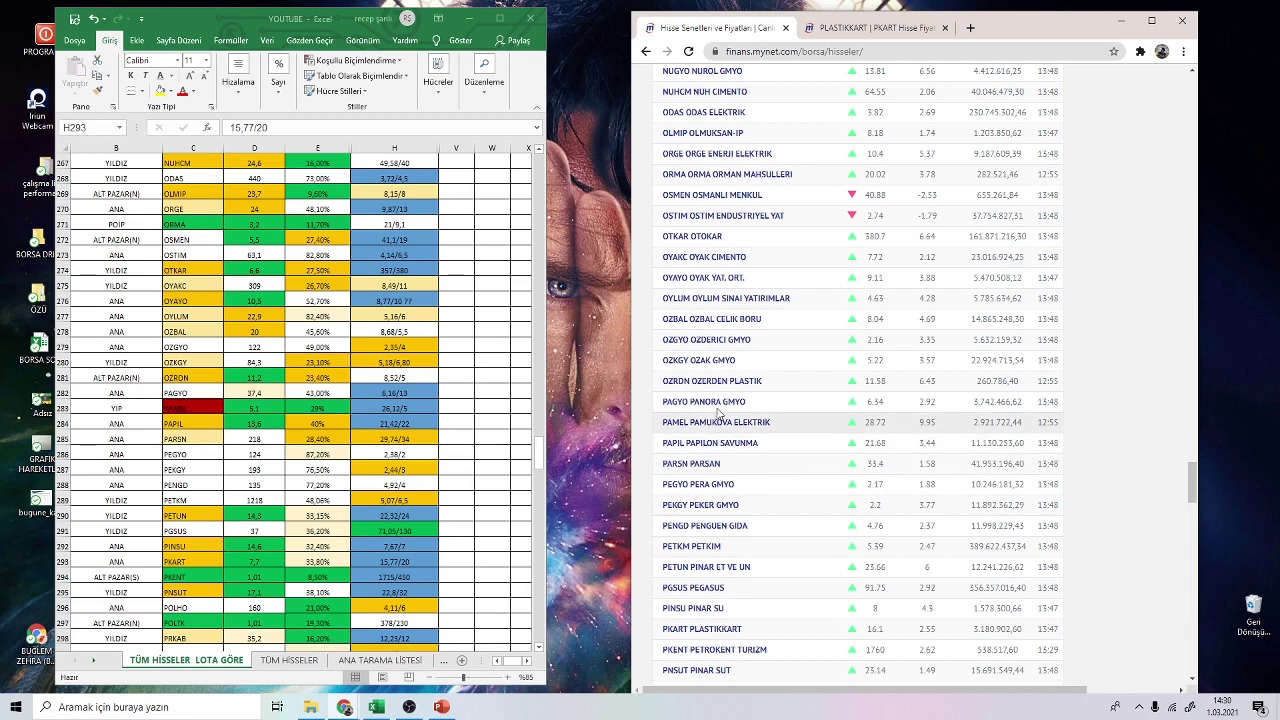
key("F5")
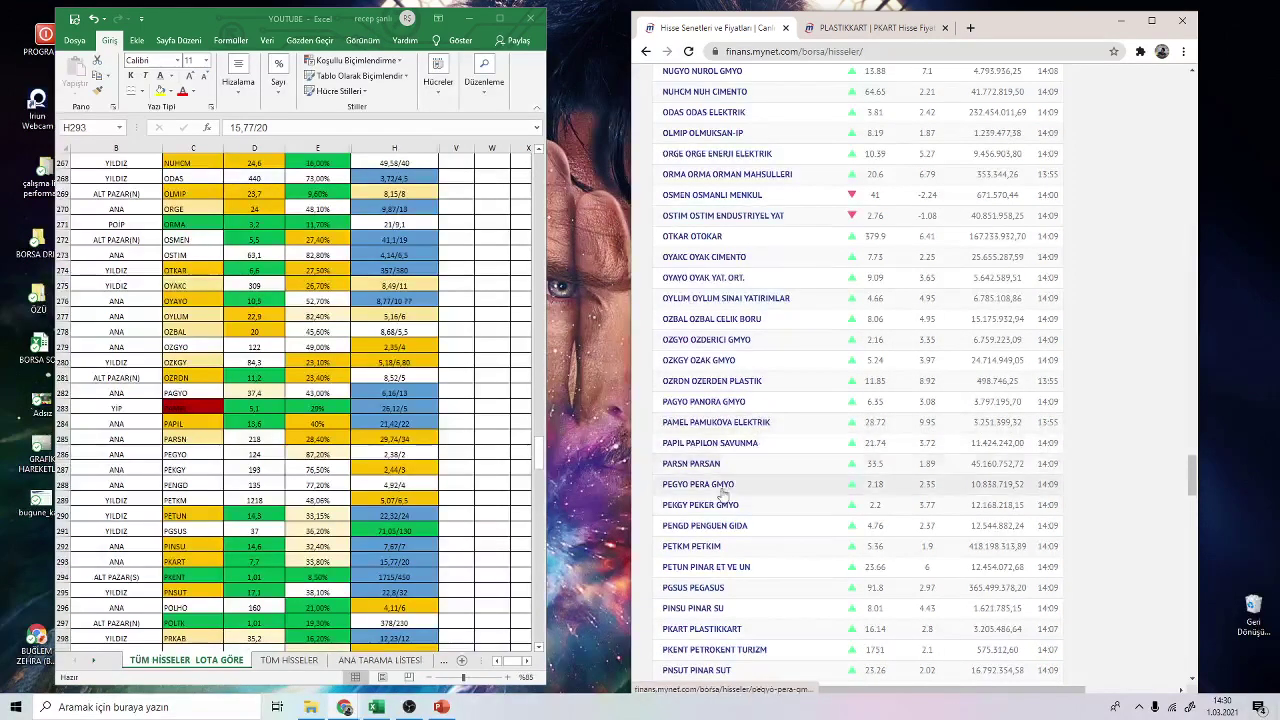
scroll(708, 488, "down", 1)
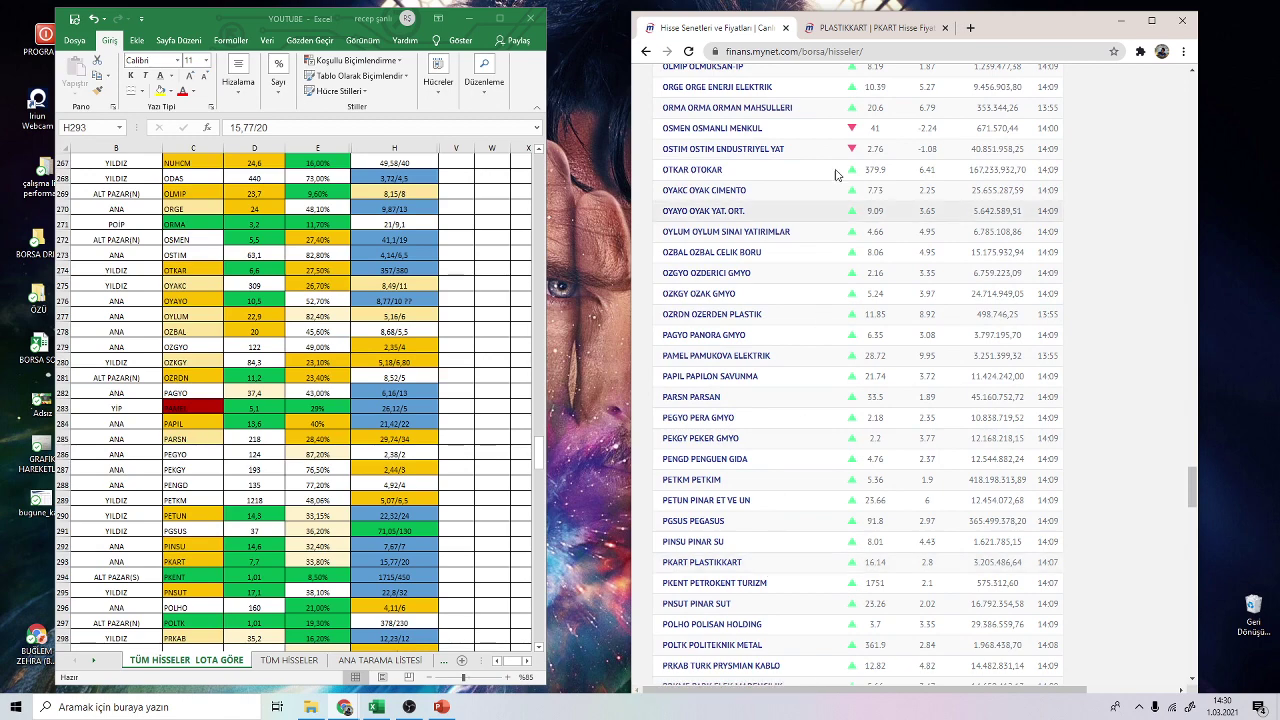
- Close PLASTIKKART's stock page and open PRIZMA PRESS MATBAACILIK's page from the stock list in a new tab
left_click(855, 37)
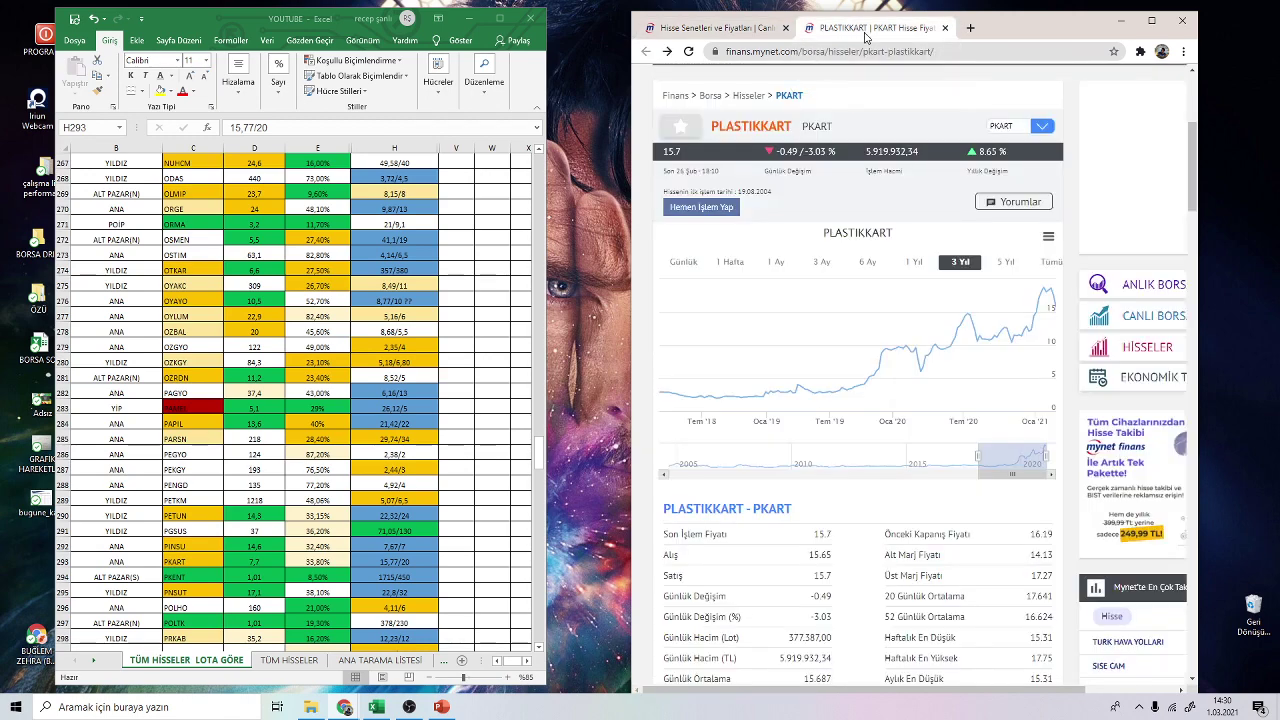
left_click(944, 28)
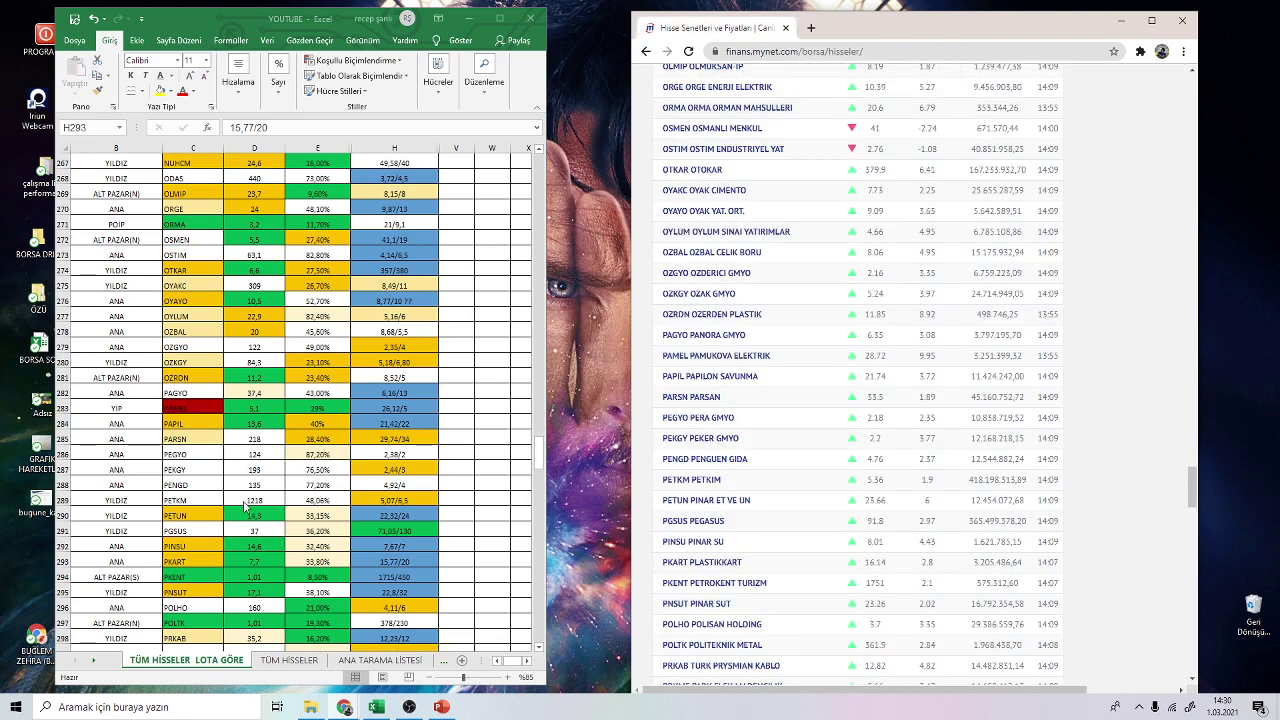
scroll(700, 520, "down", 2)
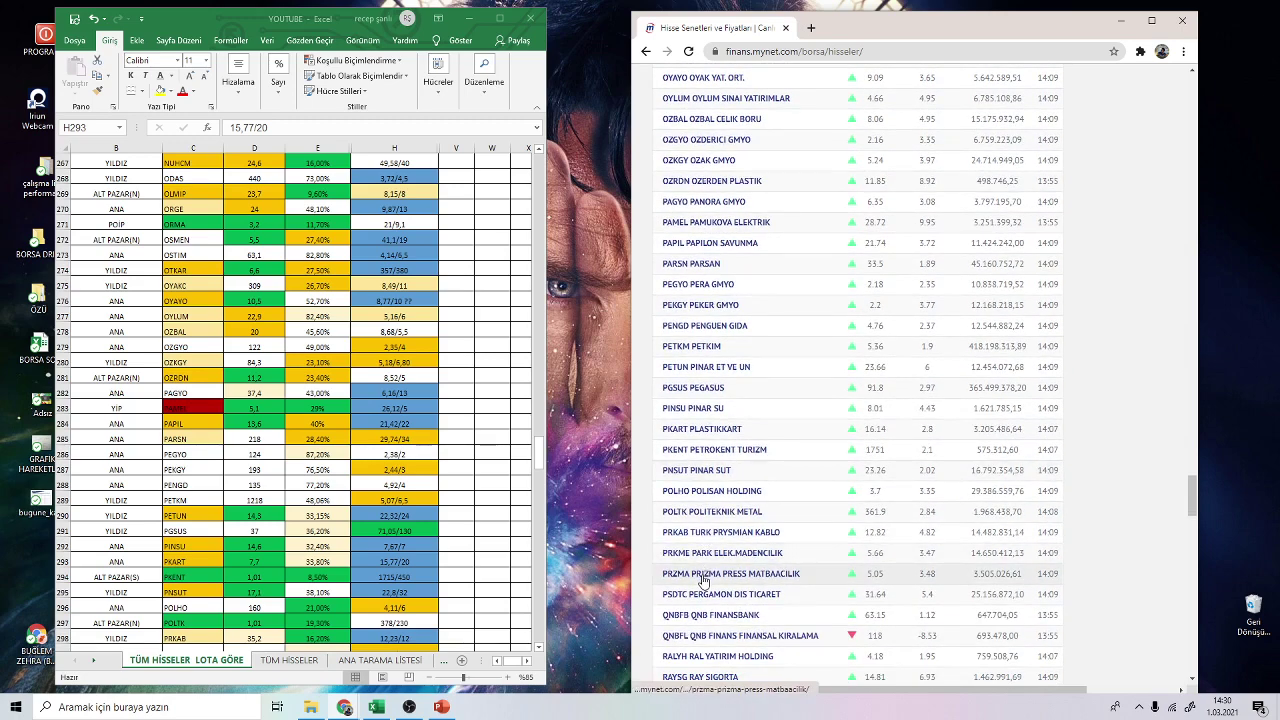
right_click(703, 580)
left_click(740, 590)
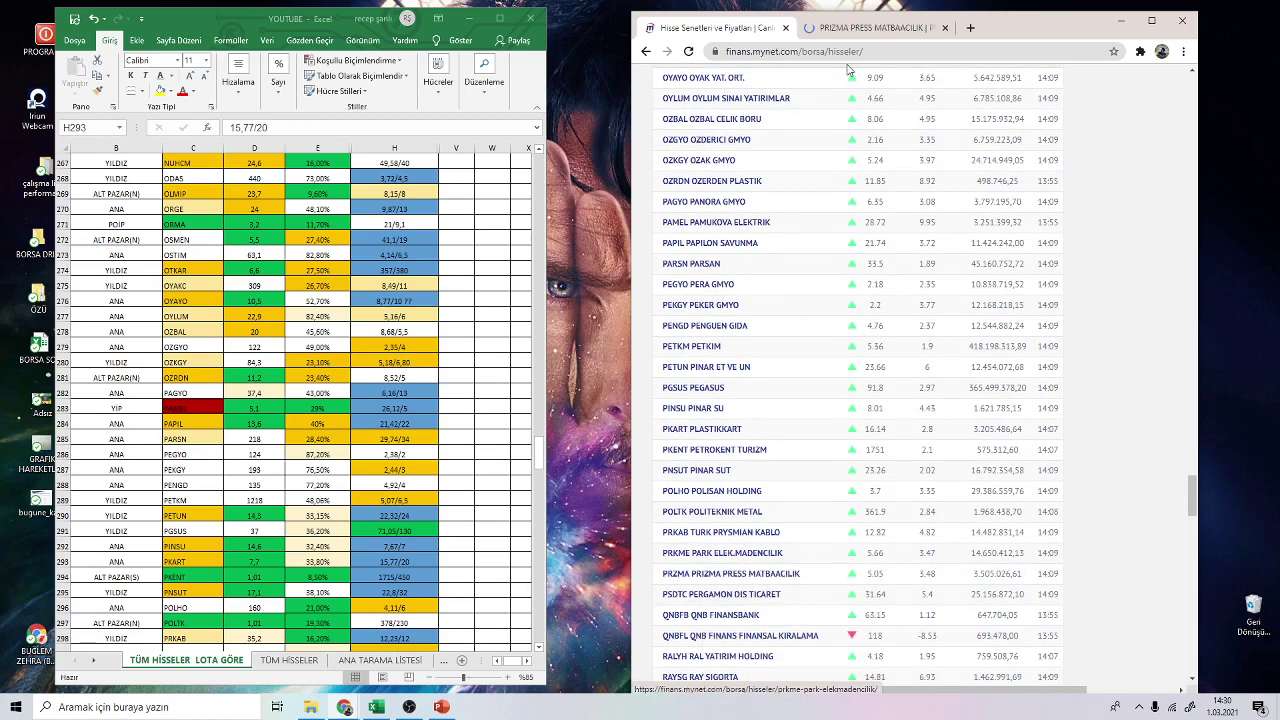
left_click(871, 29)
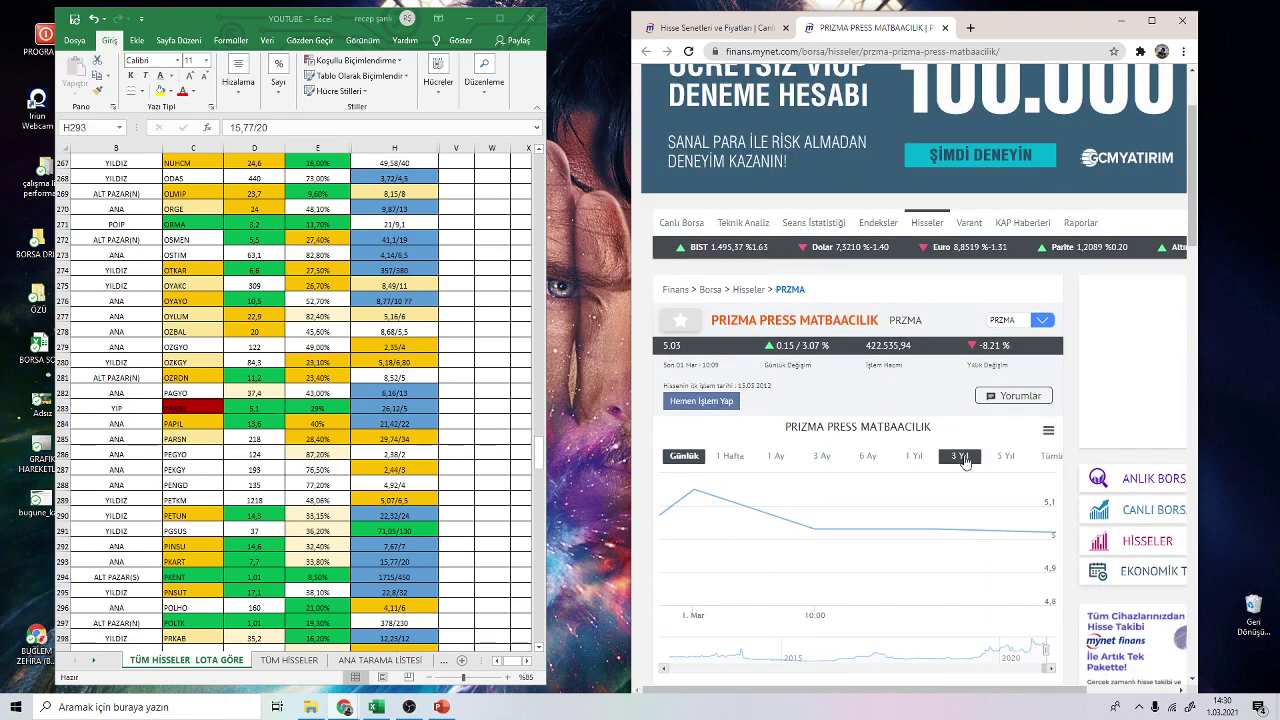
- View PRIZMA PRESS MATBAACILIK's three-year price chart and its trading figures
left_click(962, 457)
scroll(886, 490, "down", 2)
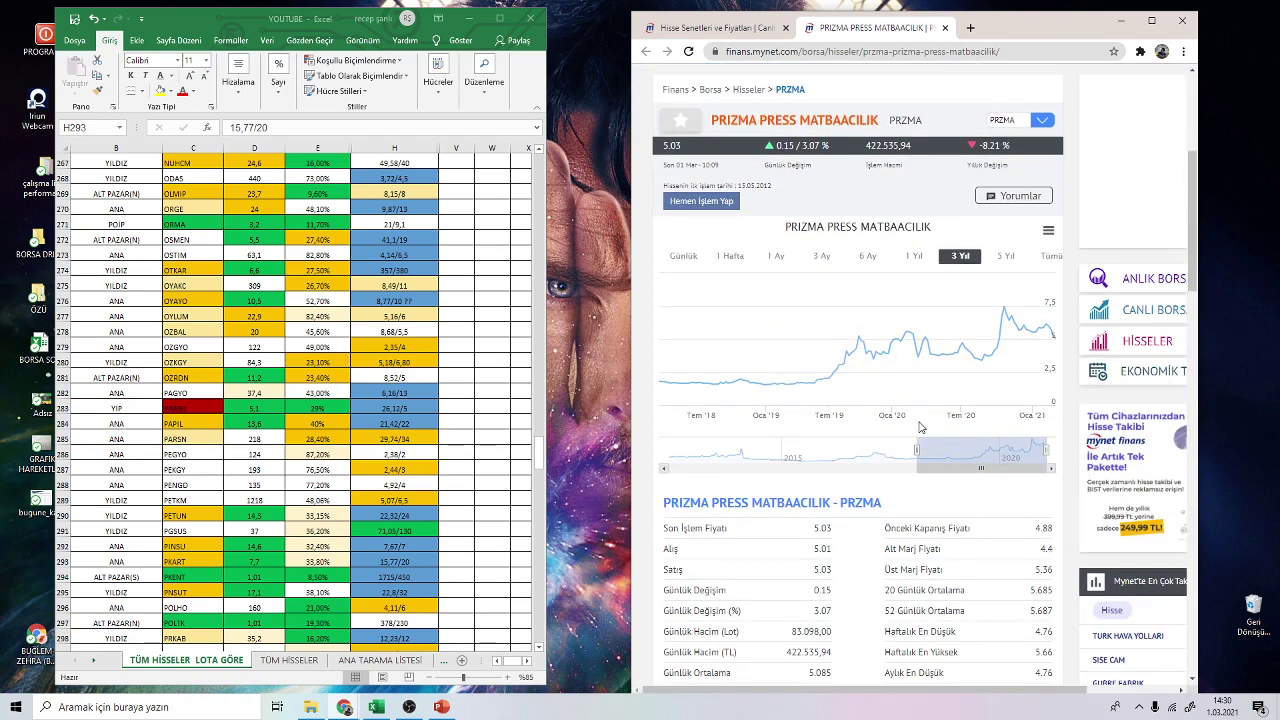
scroll(922, 428, "down", 3)
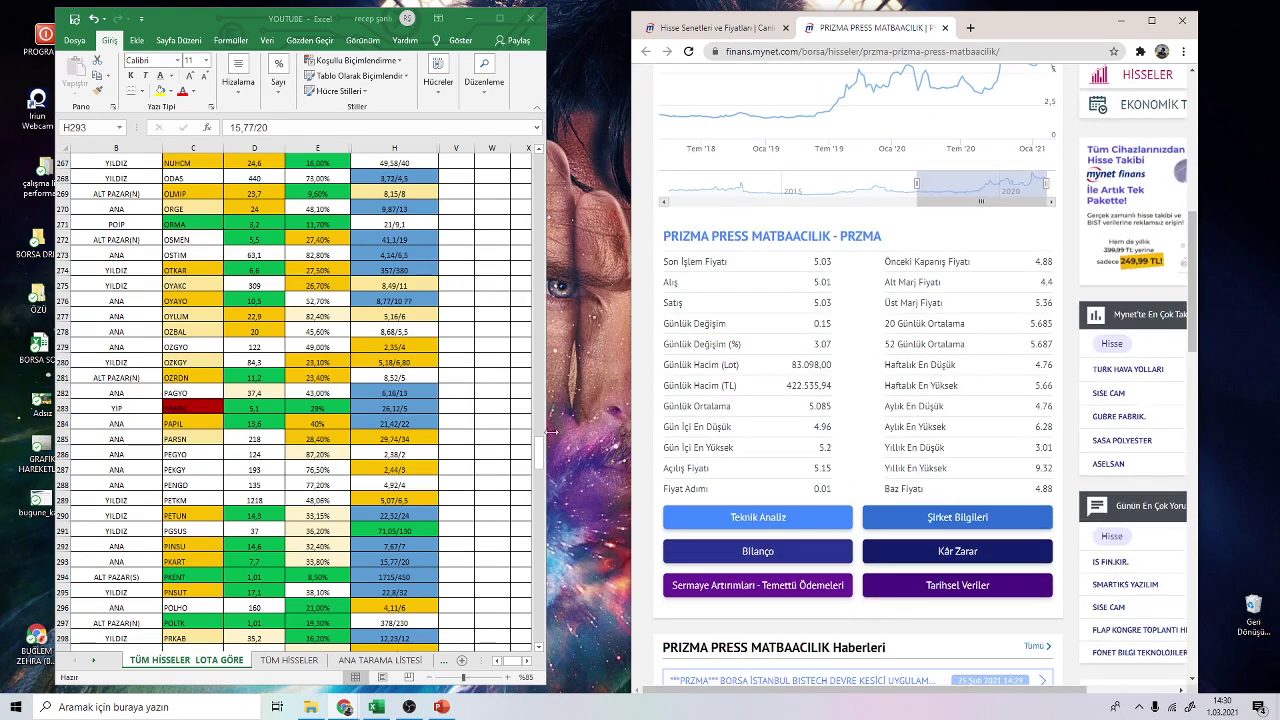
- Select cell H300 in PRZMA's row of the Excel list and compare its price levels with the stock's chart
scroll(196, 521, "down", 2)
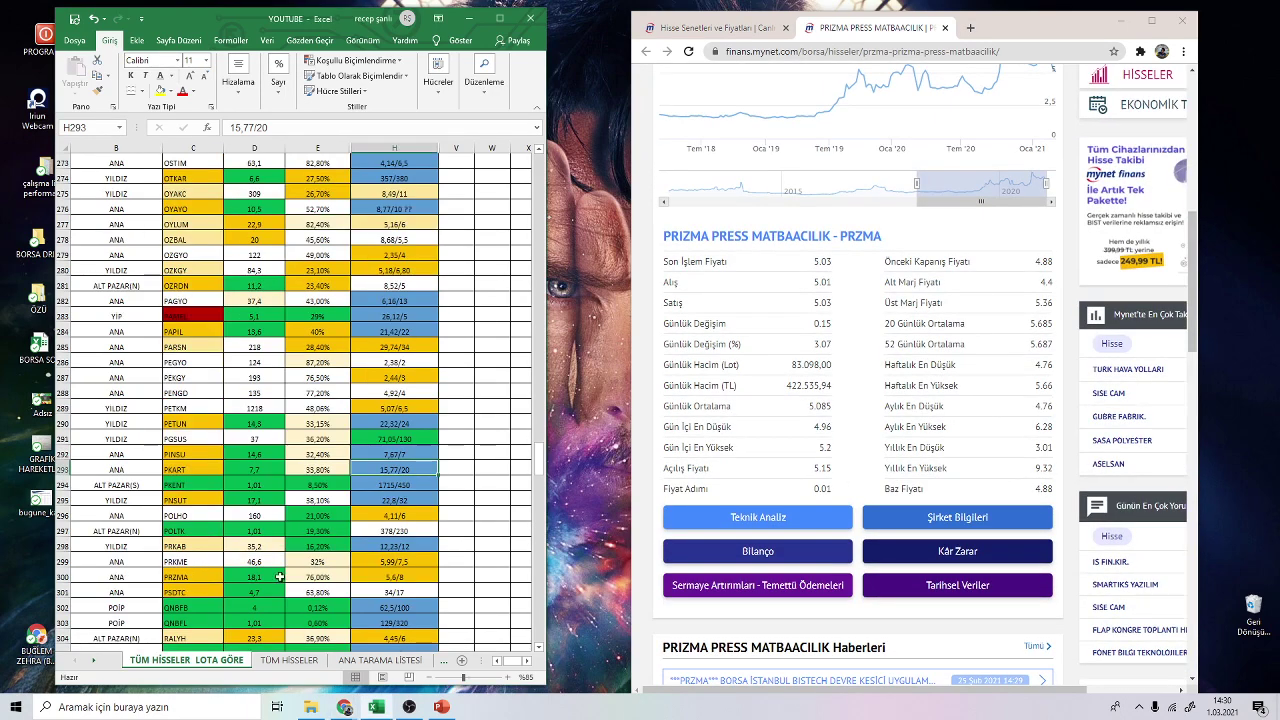
left_click(397, 578)
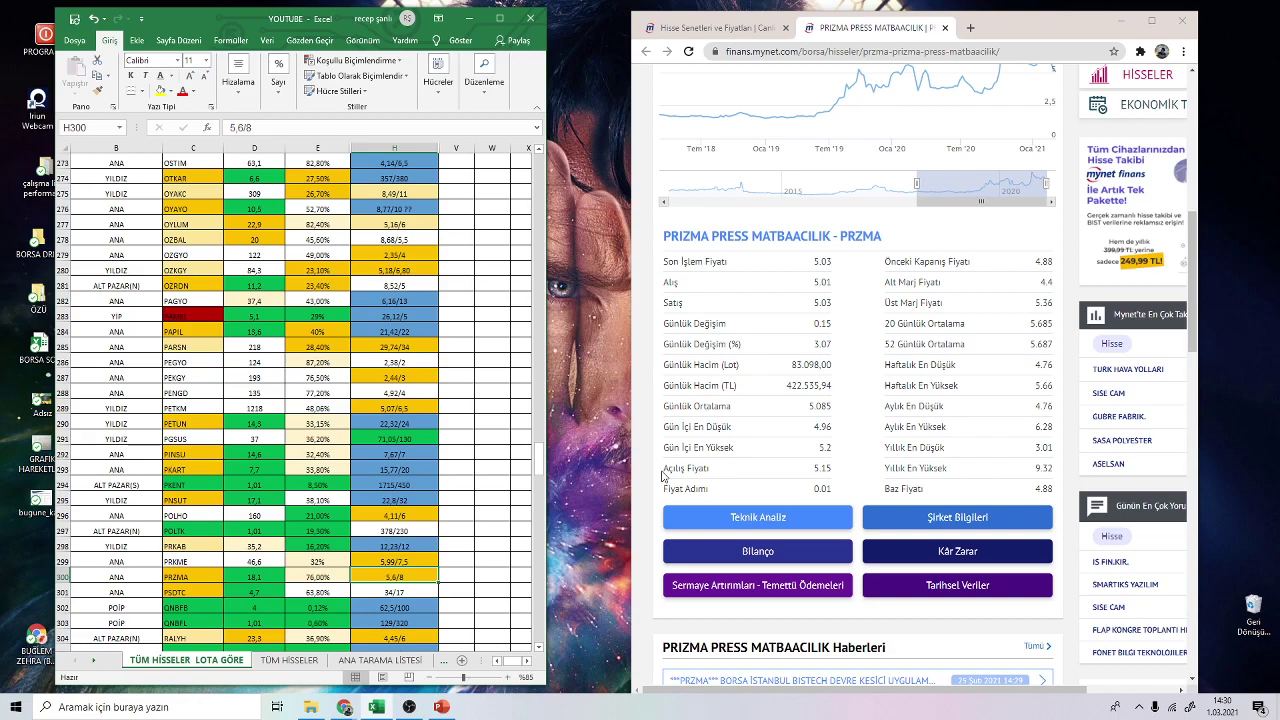
scroll(769, 360, "up", 1)
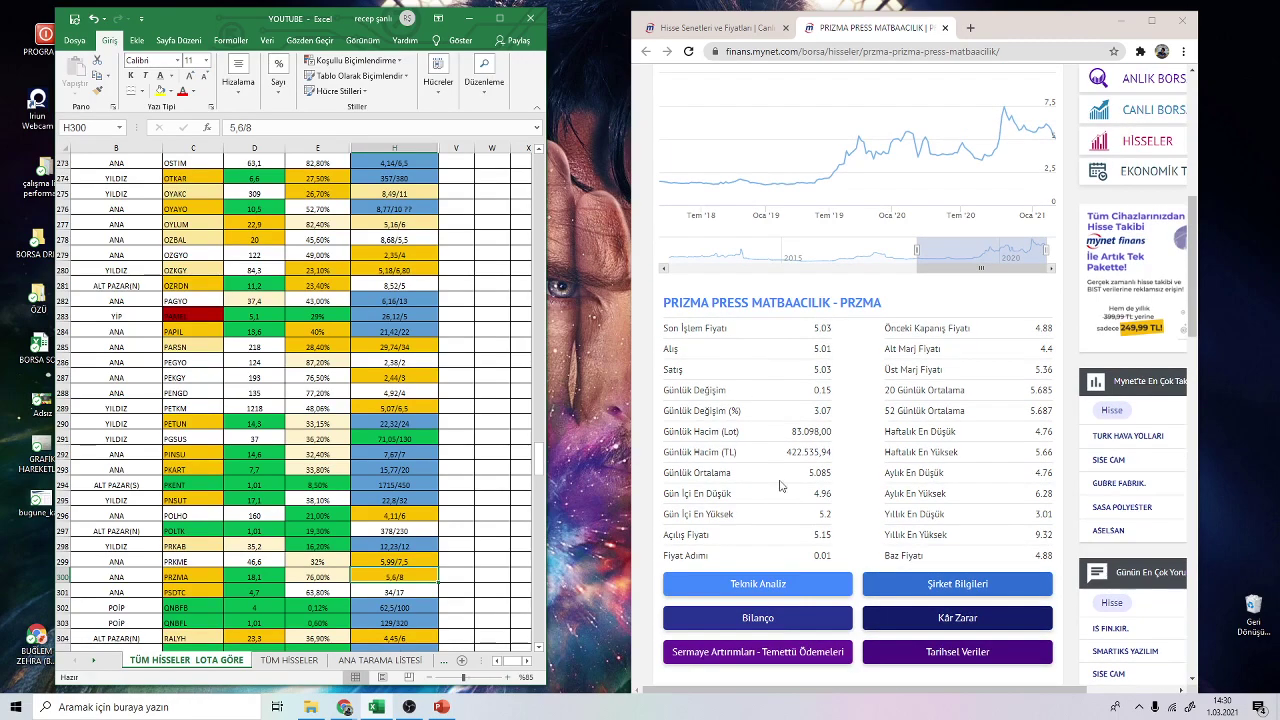
- Review the equity and net period profit lines in PRIZMA PRESS MATBAACILIK's 2020-9 balance sheet and return to its stock page
left_click(789, 622)
scroll(848, 503, "down", 20)
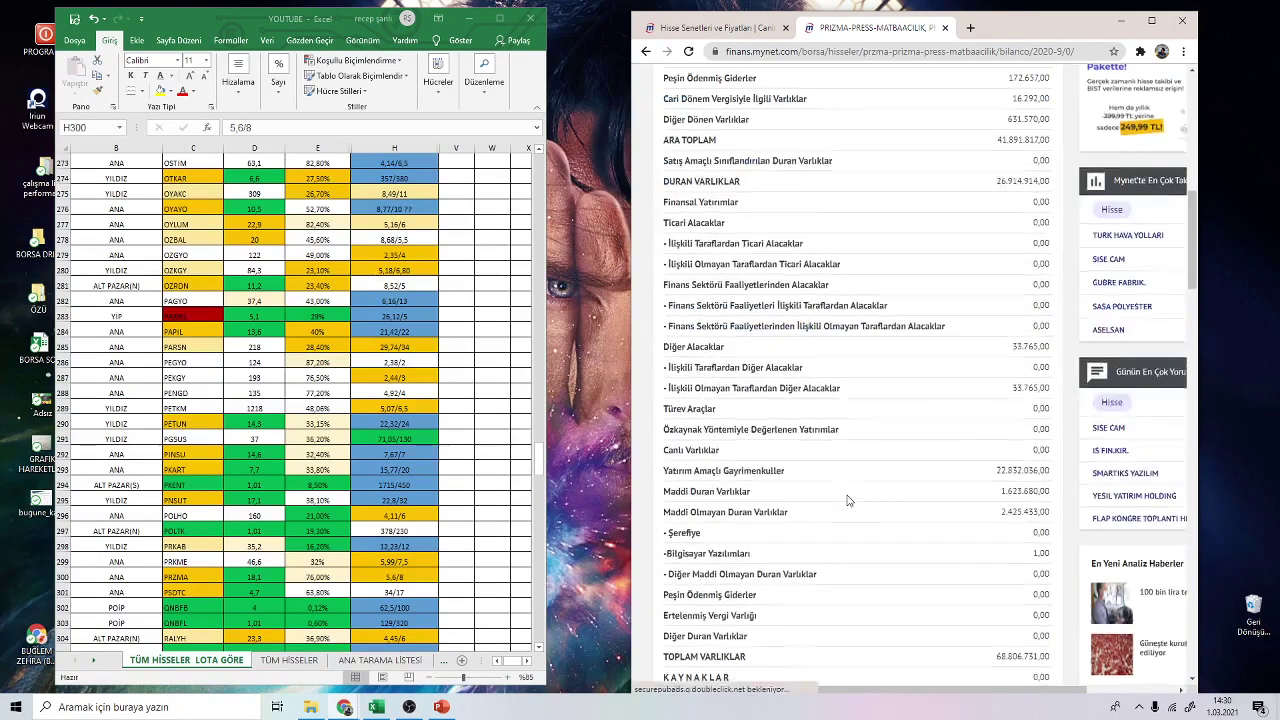
scroll(848, 501, "down", 7)
scroll(1006, 369, "up", 1)
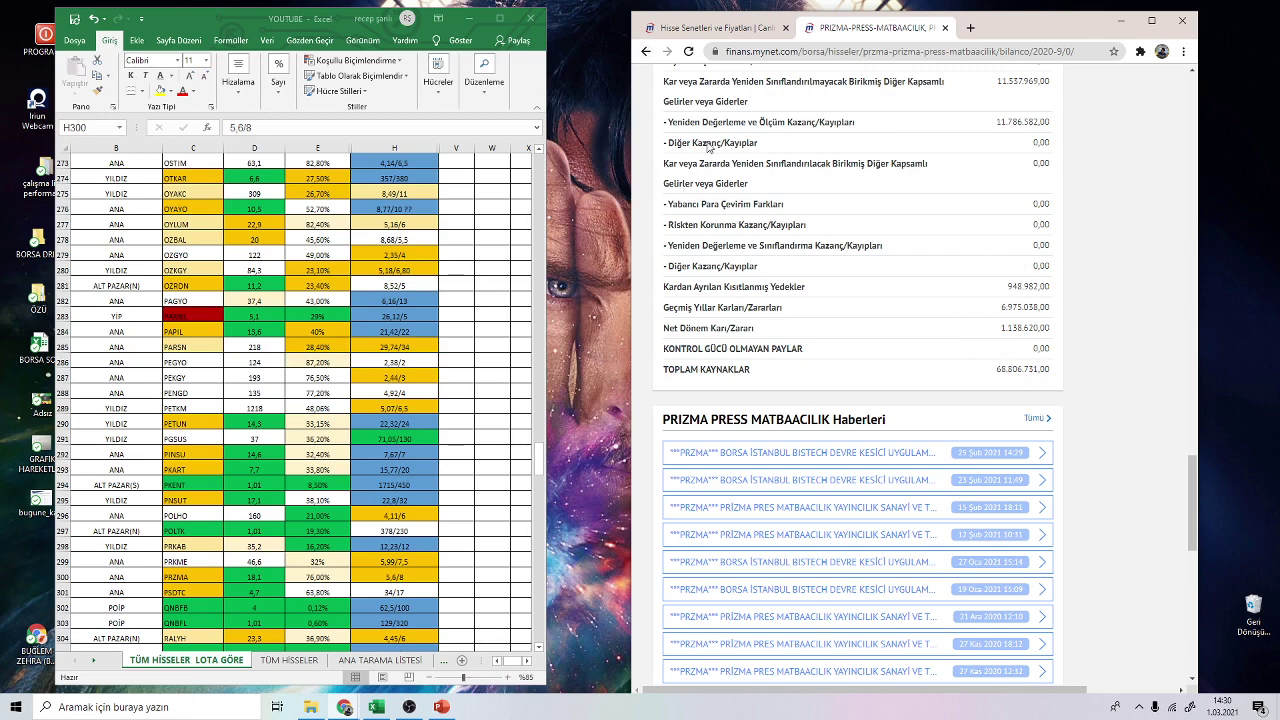
left_click(646, 52)
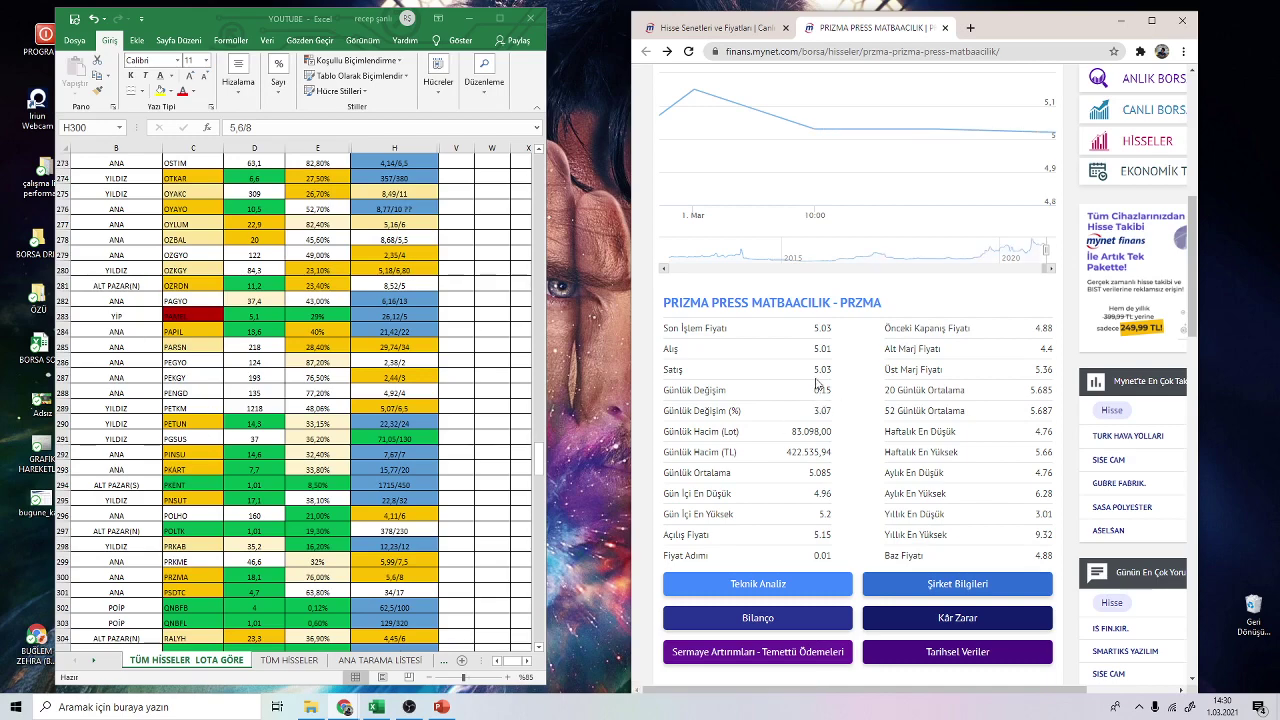
- Examine the PRZMA price chart over three years and over one year, and close the stock's page
scroll(816, 383, "up", 2)
left_click(960, 256)
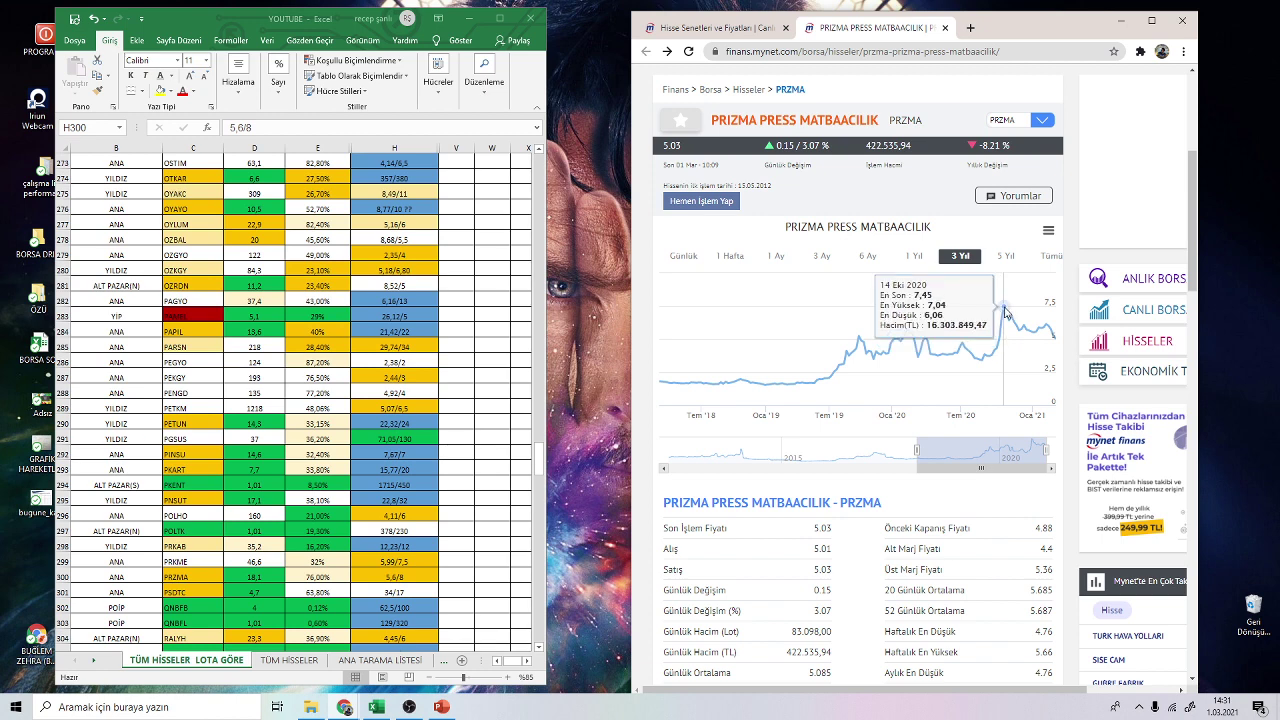
left_click(914, 256)
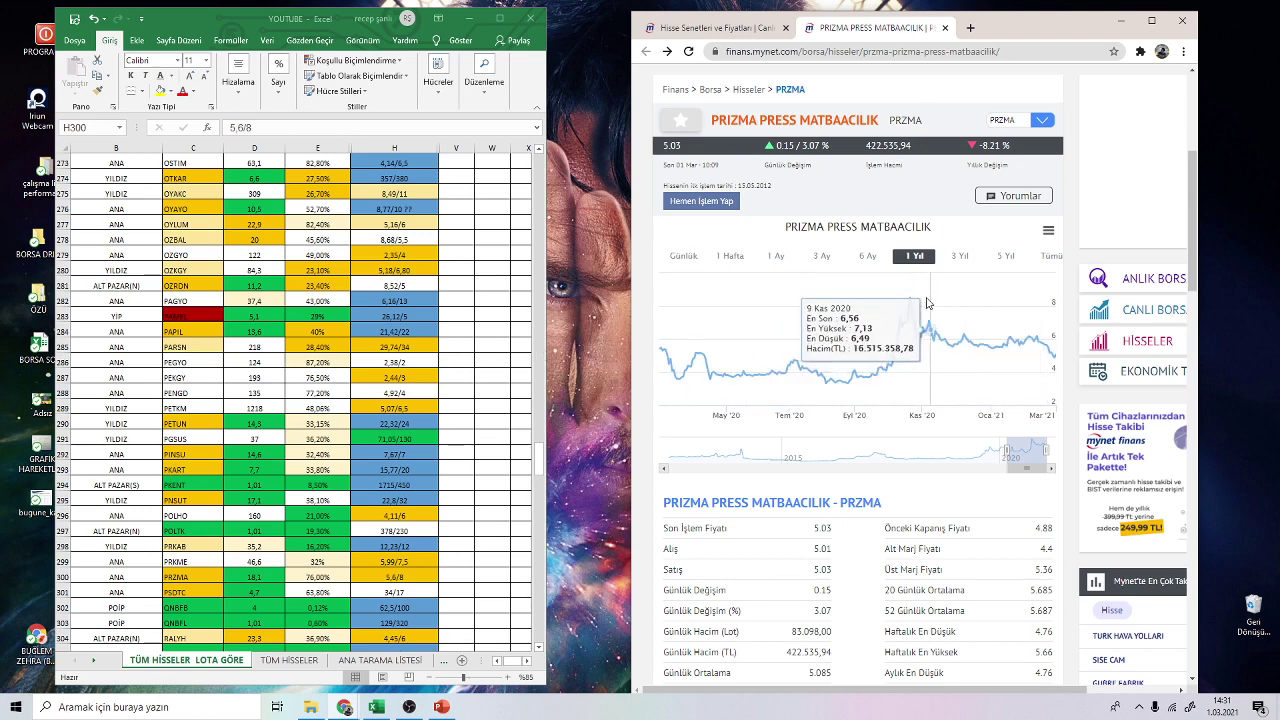
left_click(932, 27)
- Open the QNB Finans Finansal Kiralama (QNBFL) page from the stock list in a new tab and bring its price chart into view
scroll(733, 428, "down", 3)
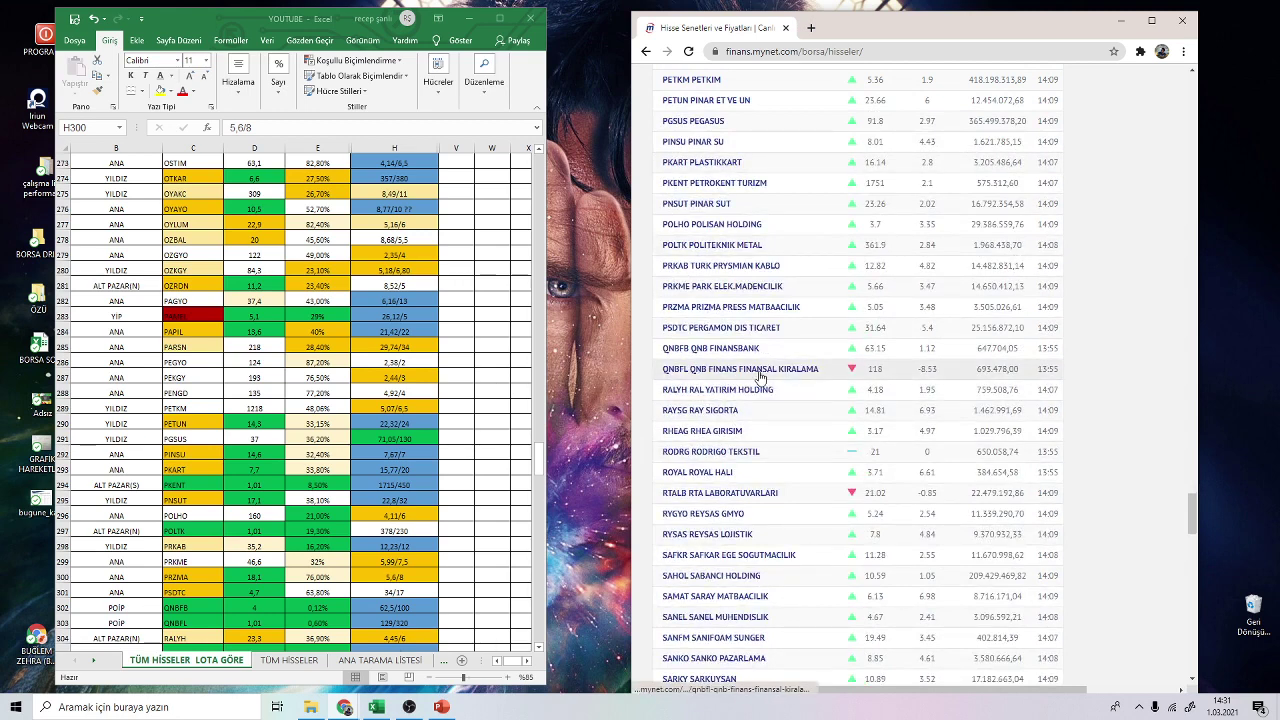
right_click(760, 376)
left_click(800, 386)
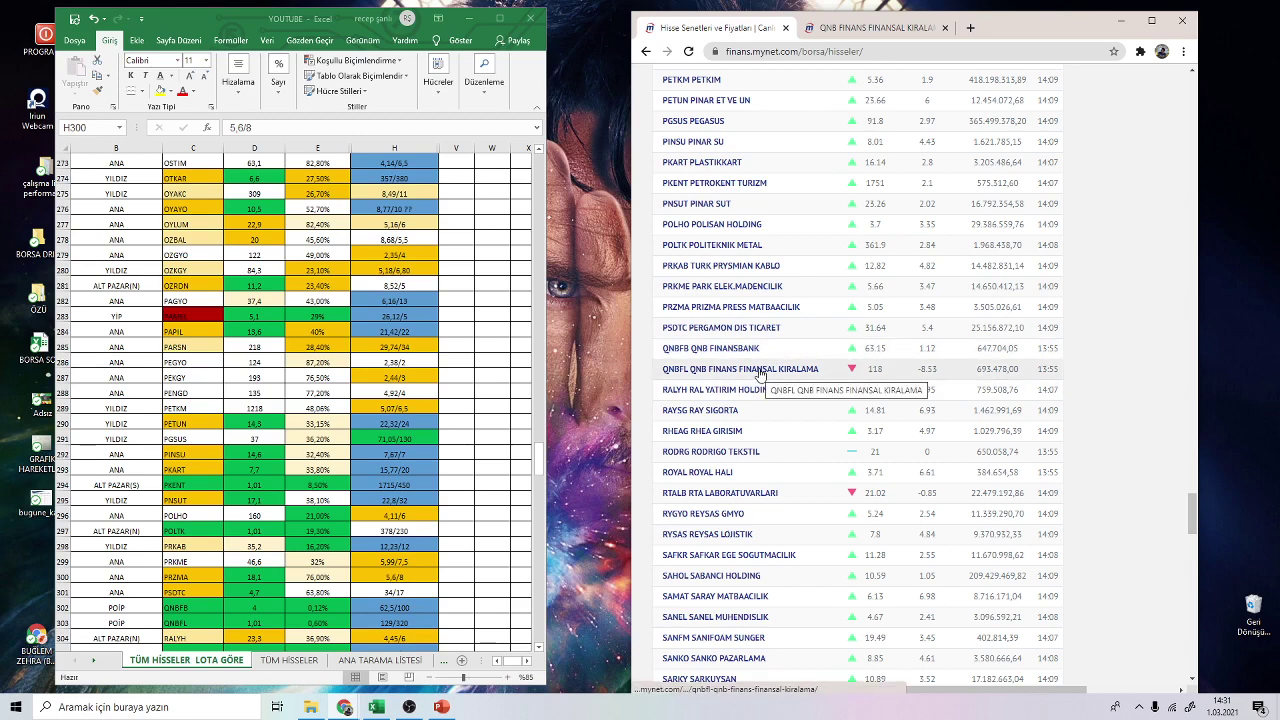
left_click(870, 28)
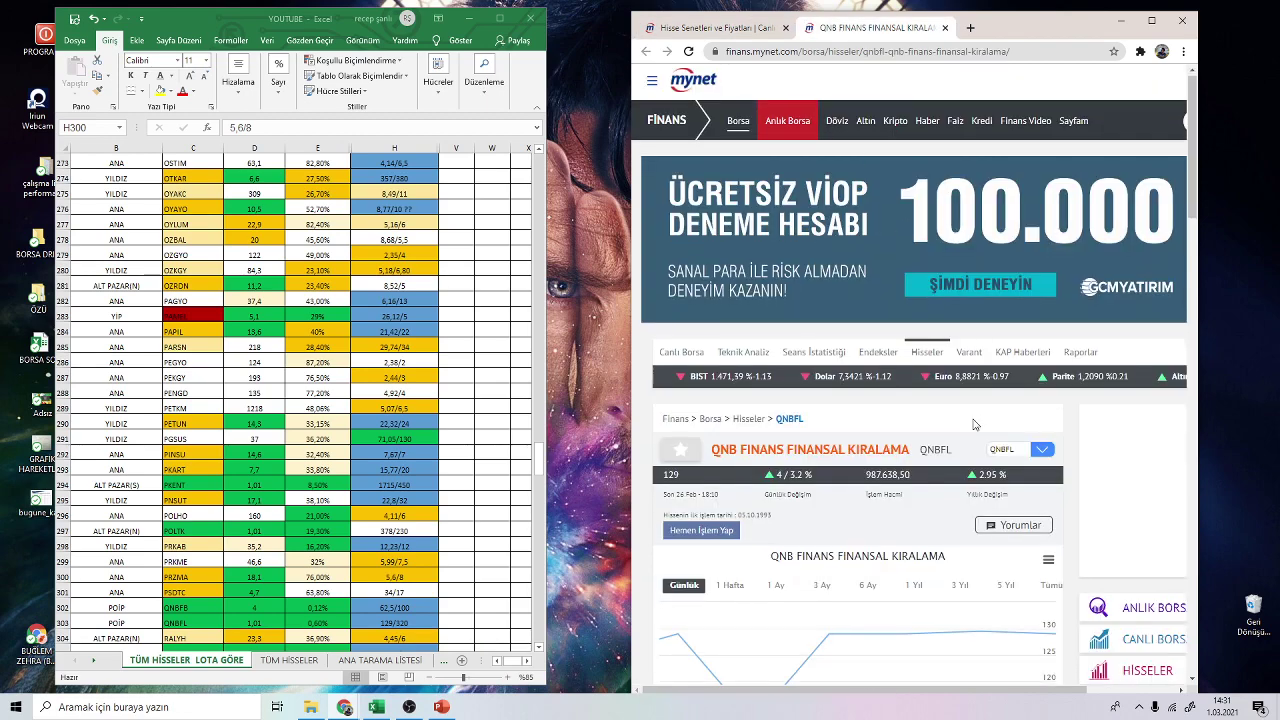
scroll(971, 343, "down", 3)
- Check QNBFL's column H entry in the Excel sheet against its three-year price chart and highlight the last price on its page
scroll(200, 525, "down", 4)
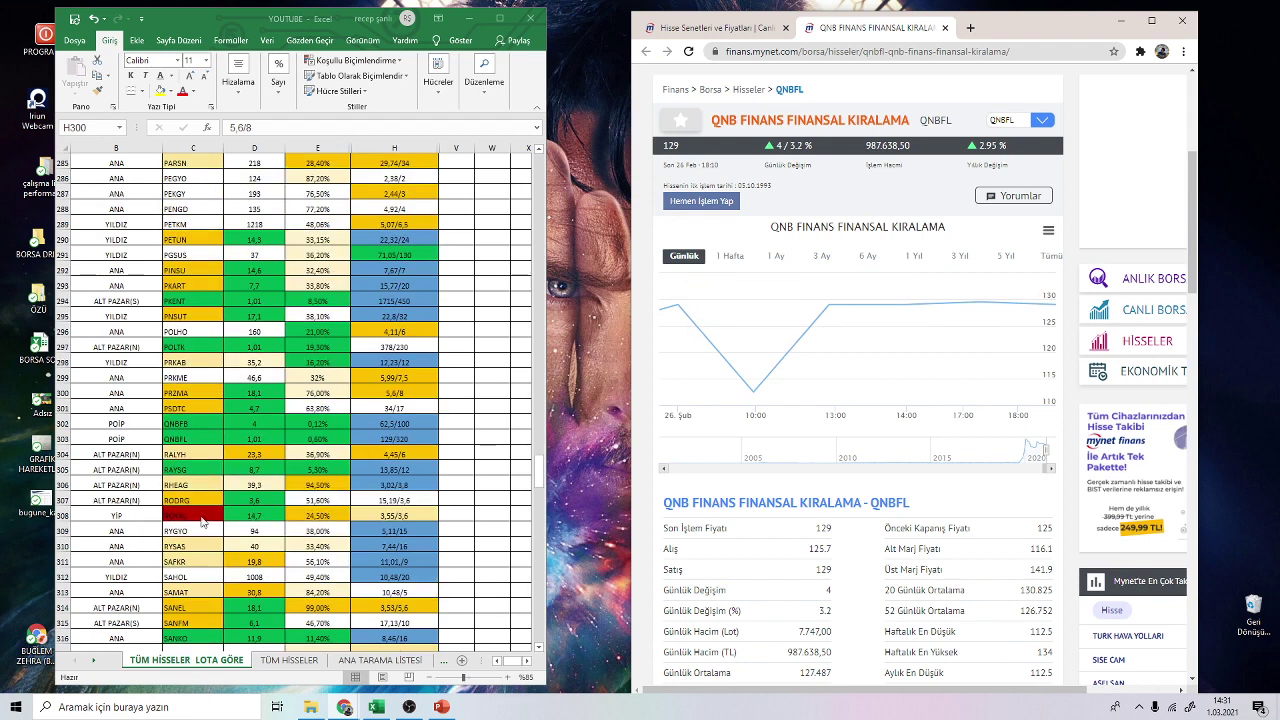
left_click(390, 440)
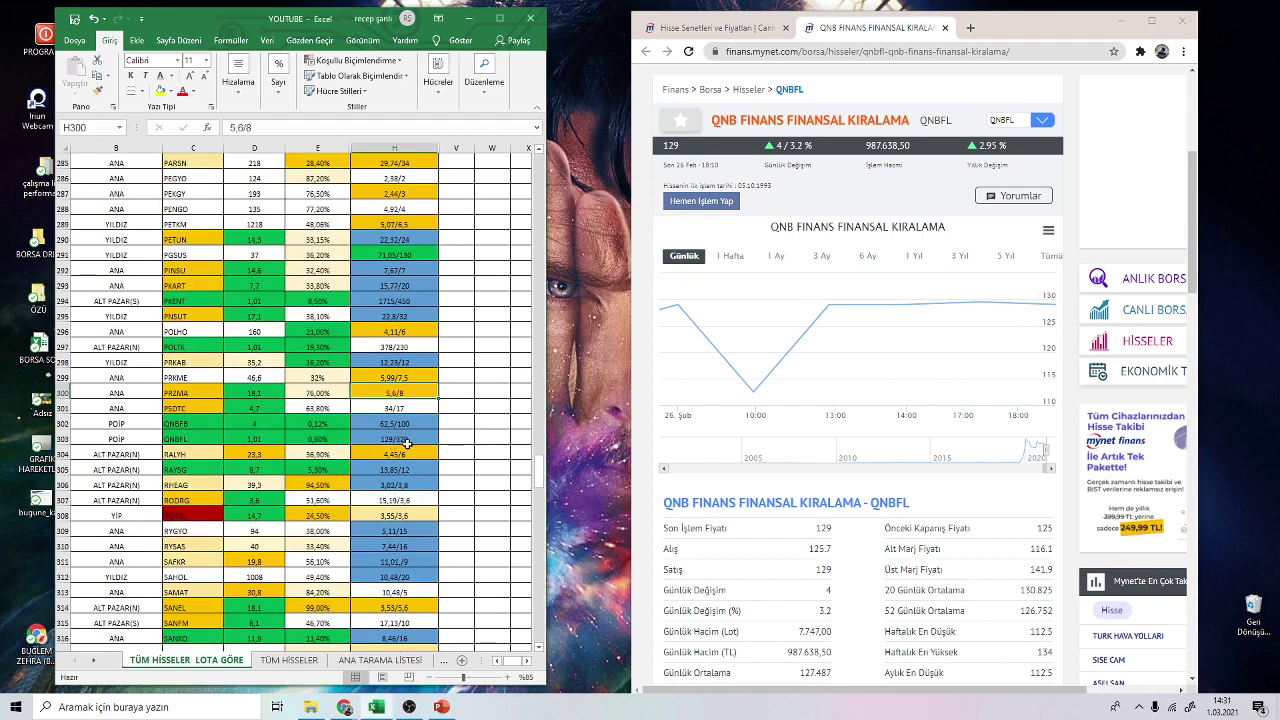
left_click(412, 439)
left_click(960, 256)
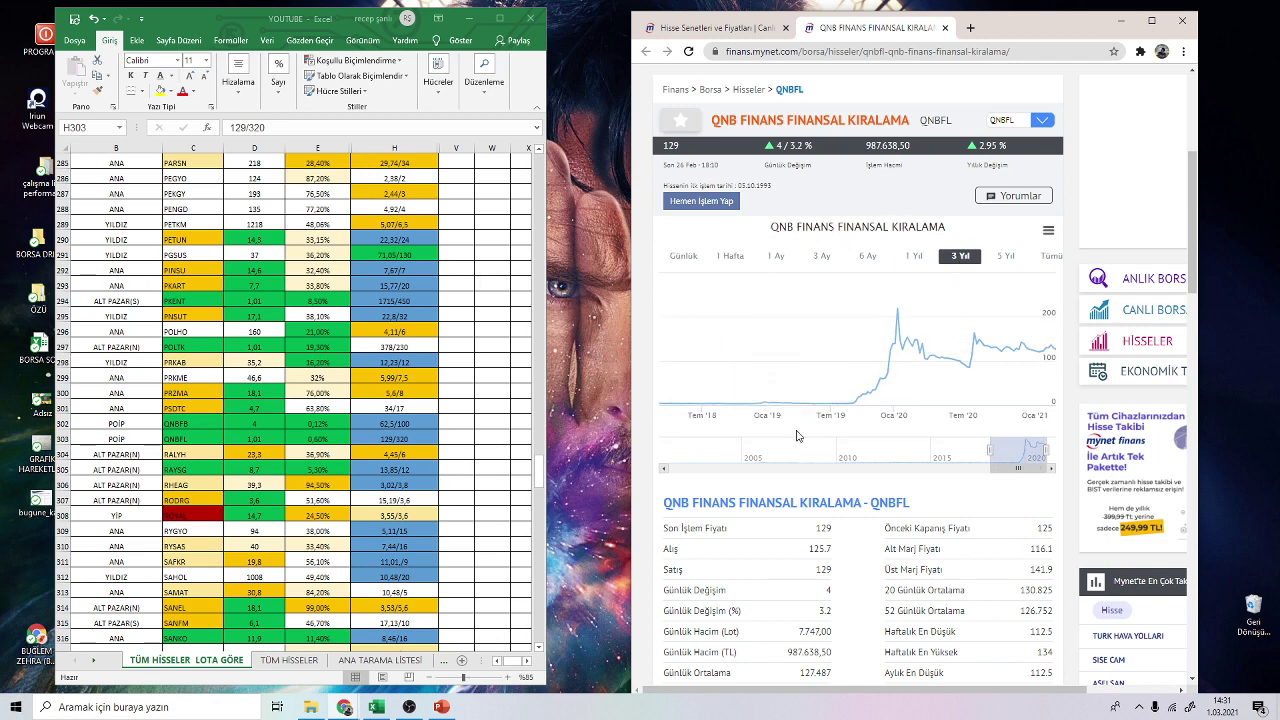
mouse_move(905, 367)
left_click_drag(661, 150, 681, 148)
- Compare QNBFL's price in the stock list with its page, review its column E, D and H entries in Excel, and close the page
left_click(712, 27)
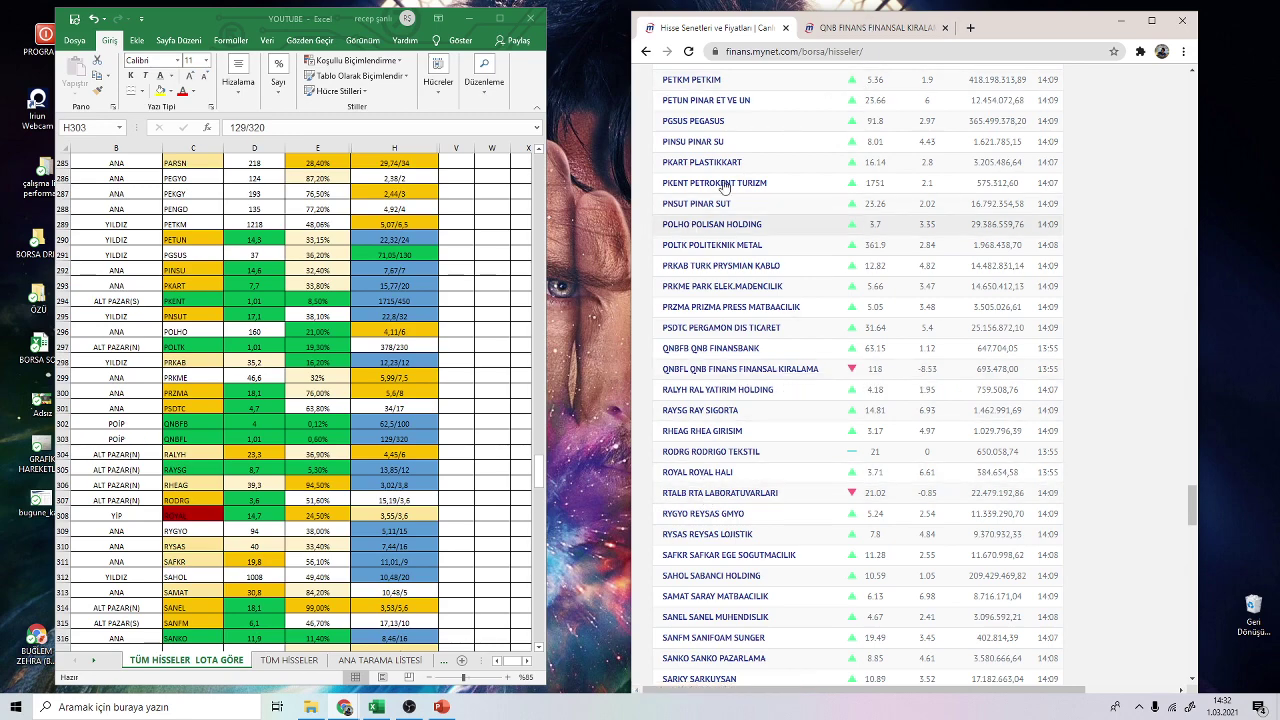
left_click(858, 30)
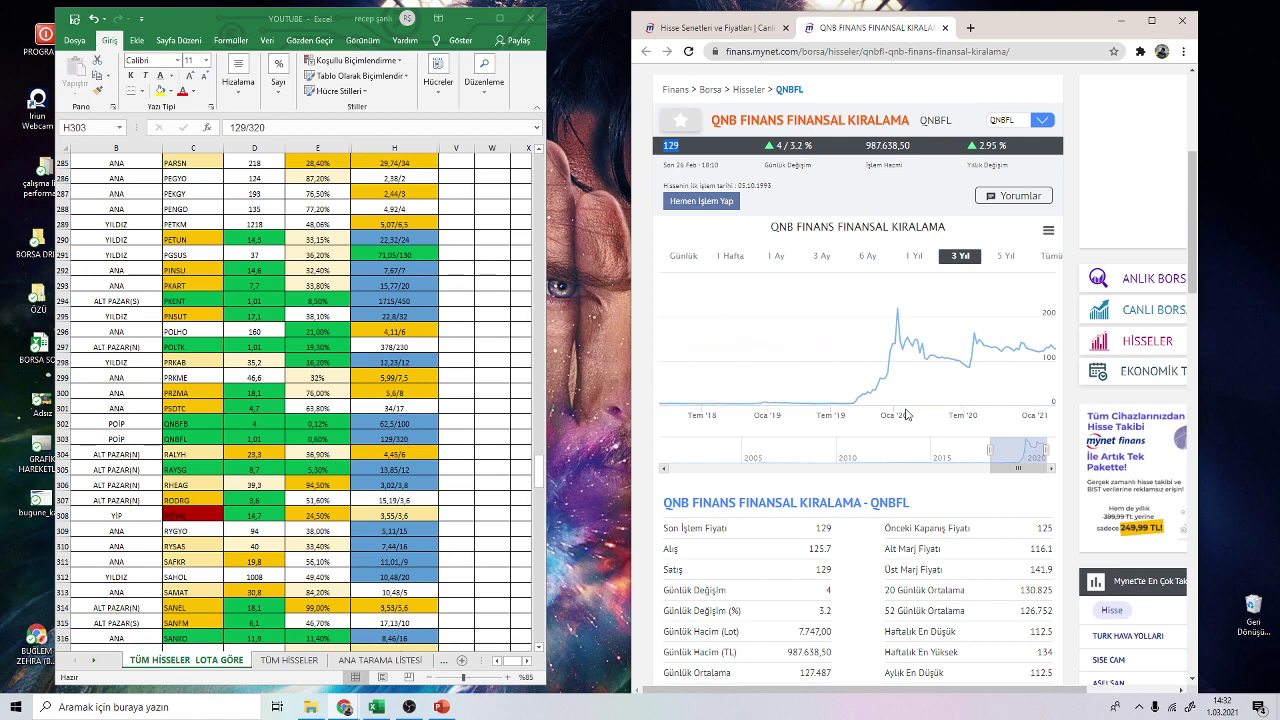
left_click(316, 441)
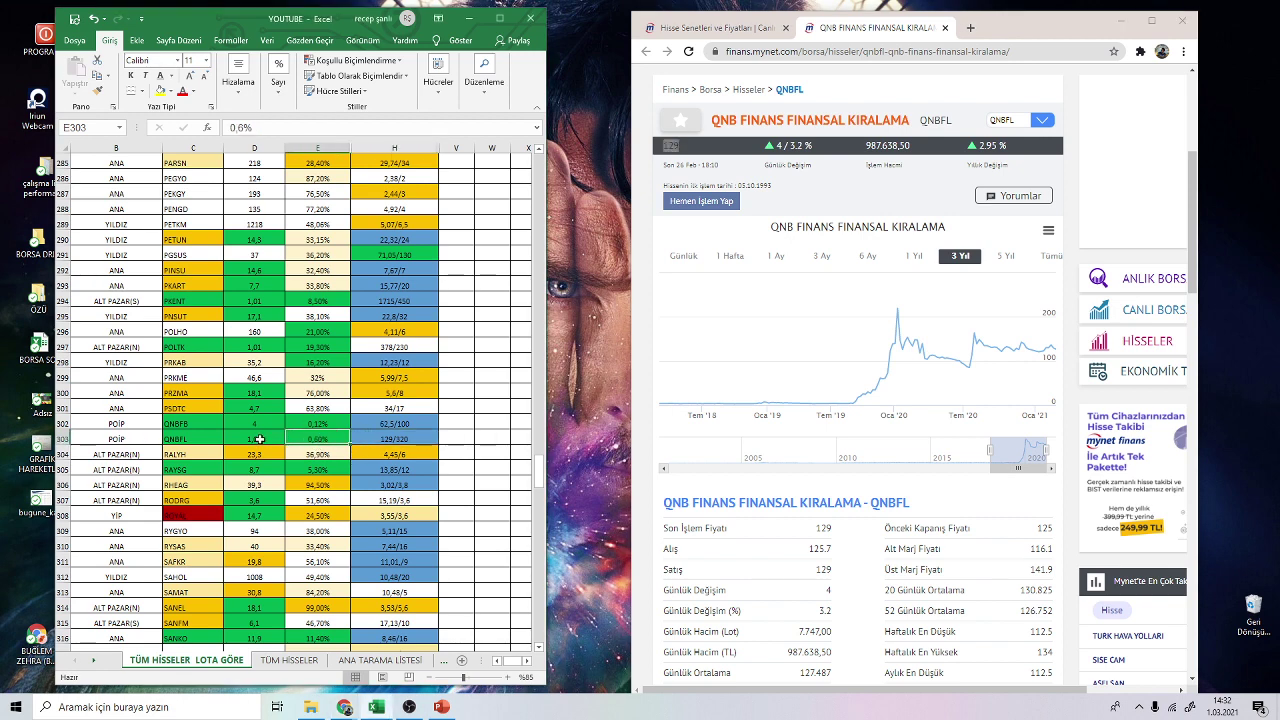
left_click(259, 439)
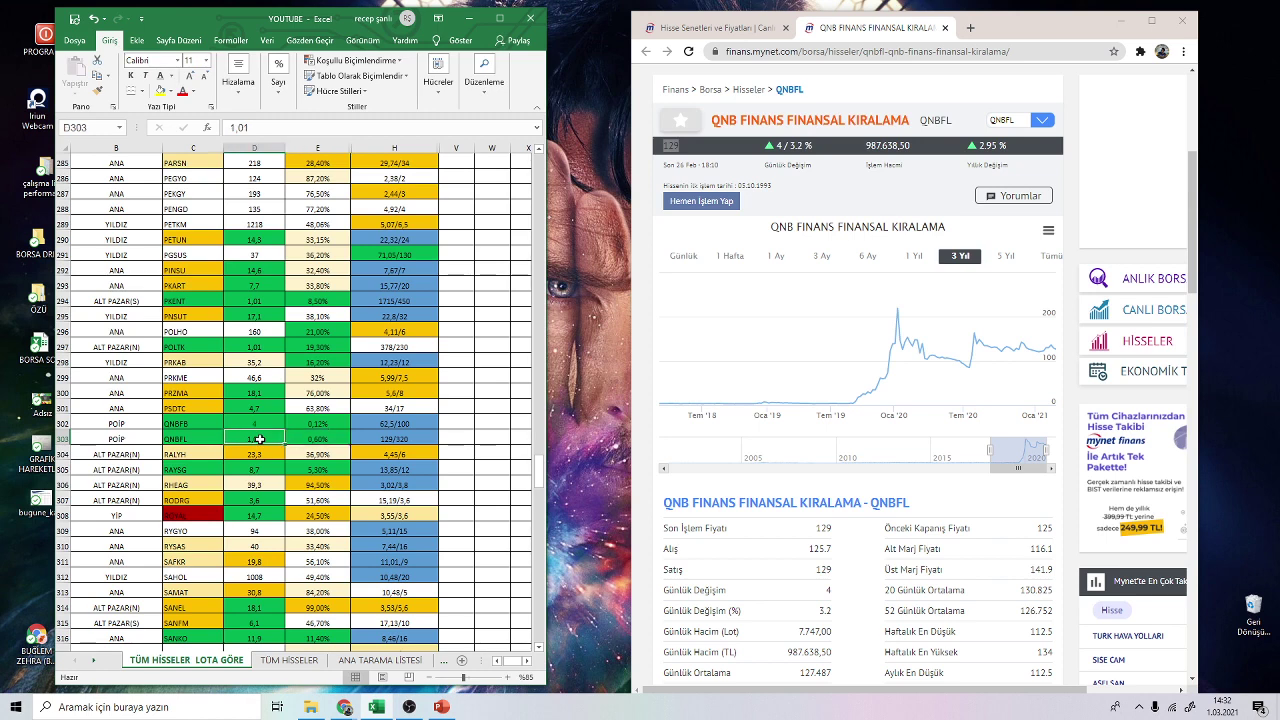
left_click(426, 440)
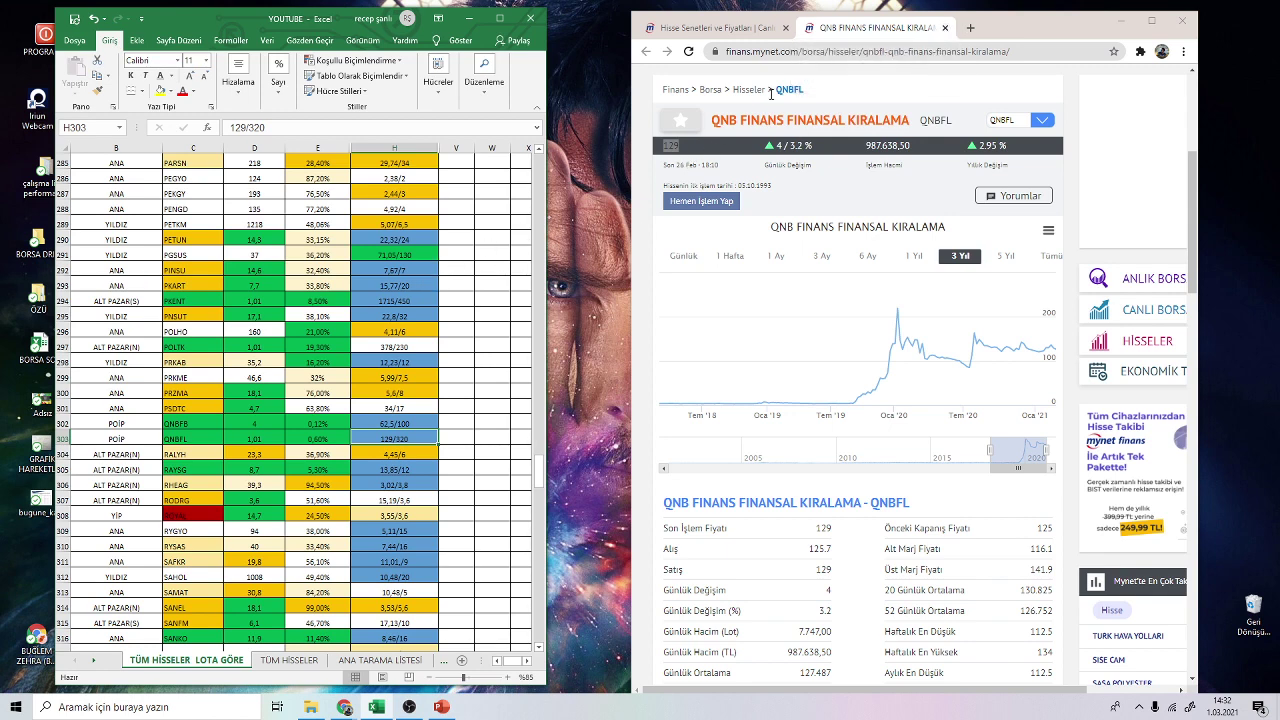
left_click(945, 27)
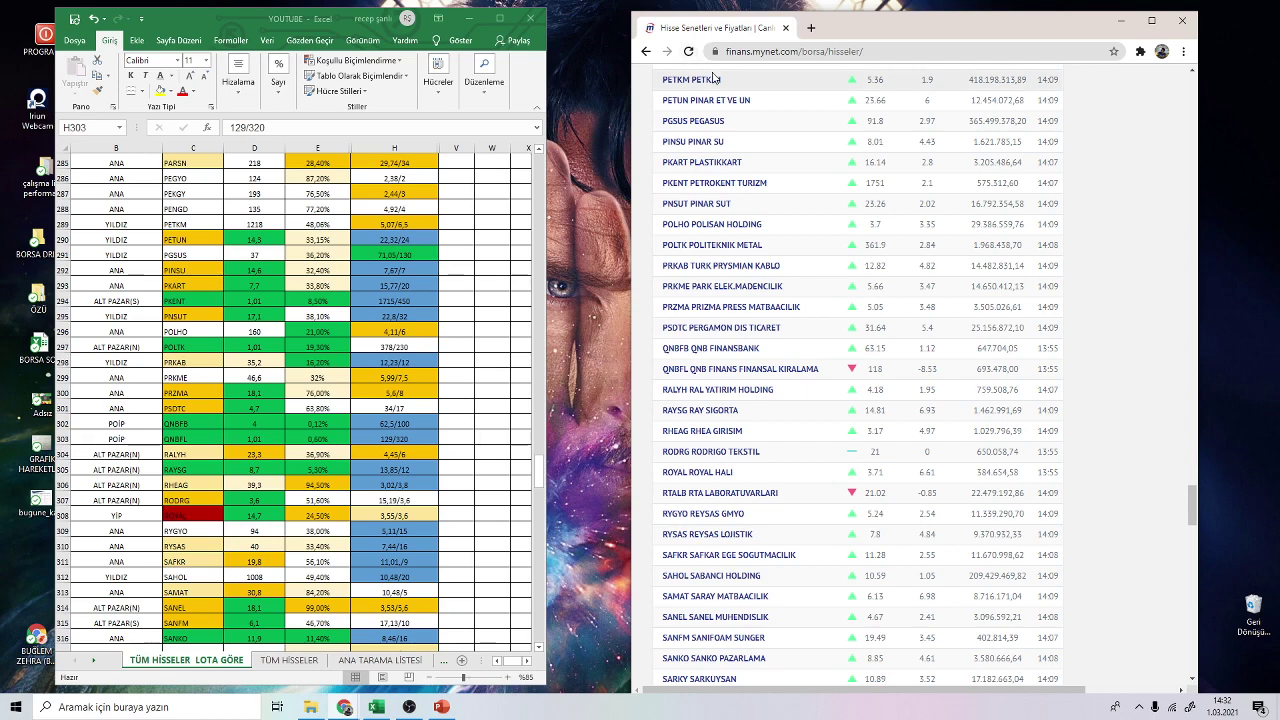
- Open the Sanel Muhendislik page from the stock list in a new tab and show its one-year price chart
scroll(848, 375, "down", 5)
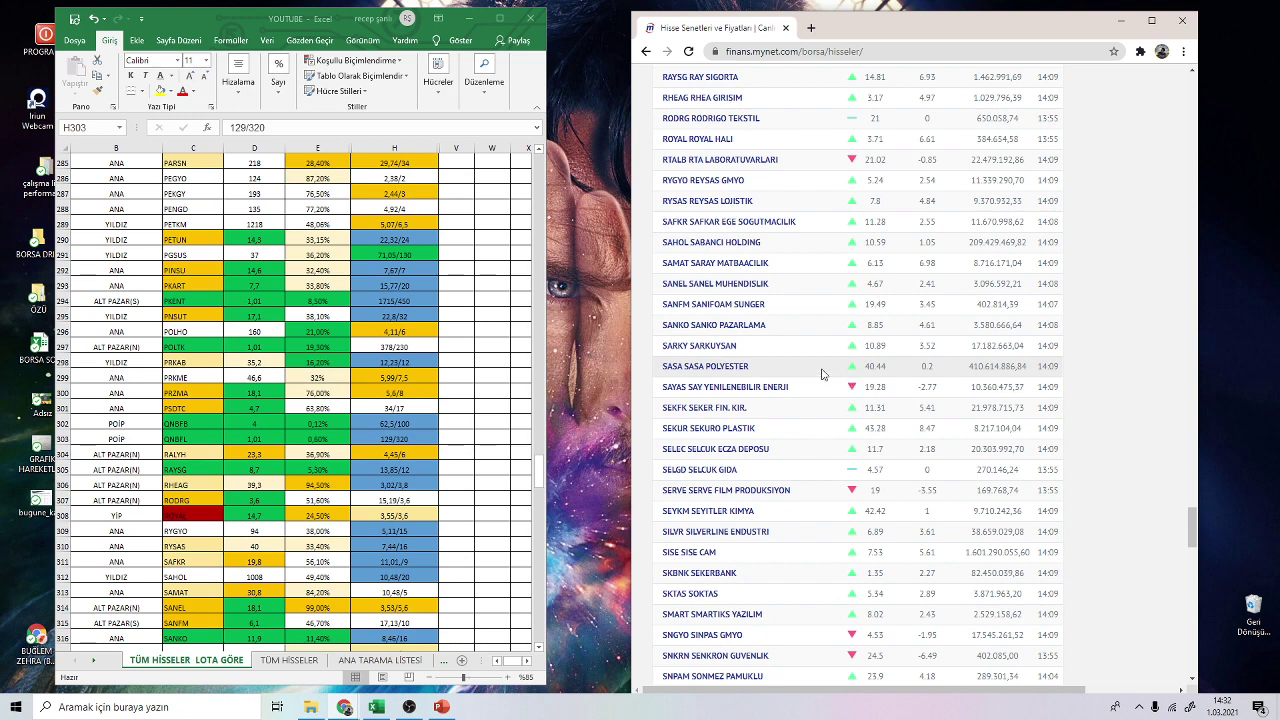
right_click(726, 289)
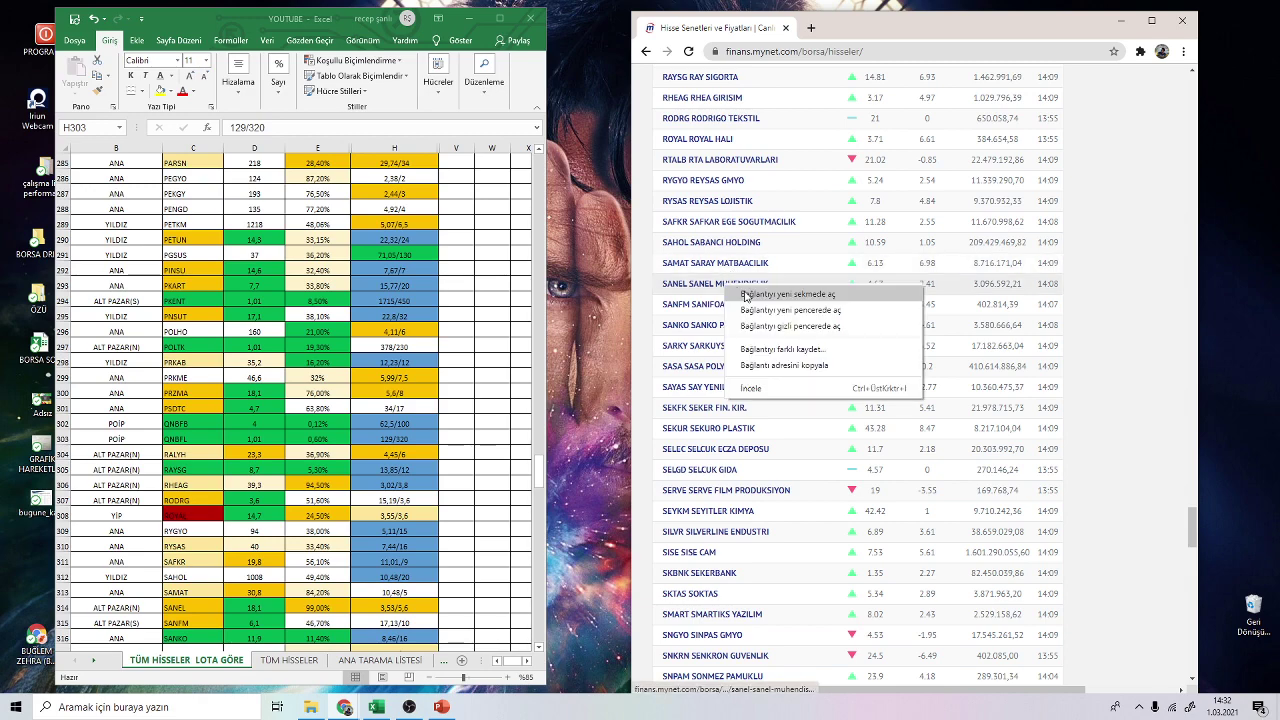
left_click(760, 295)
key("ctrl+Tab")
scroll(947, 294, "down", 3)
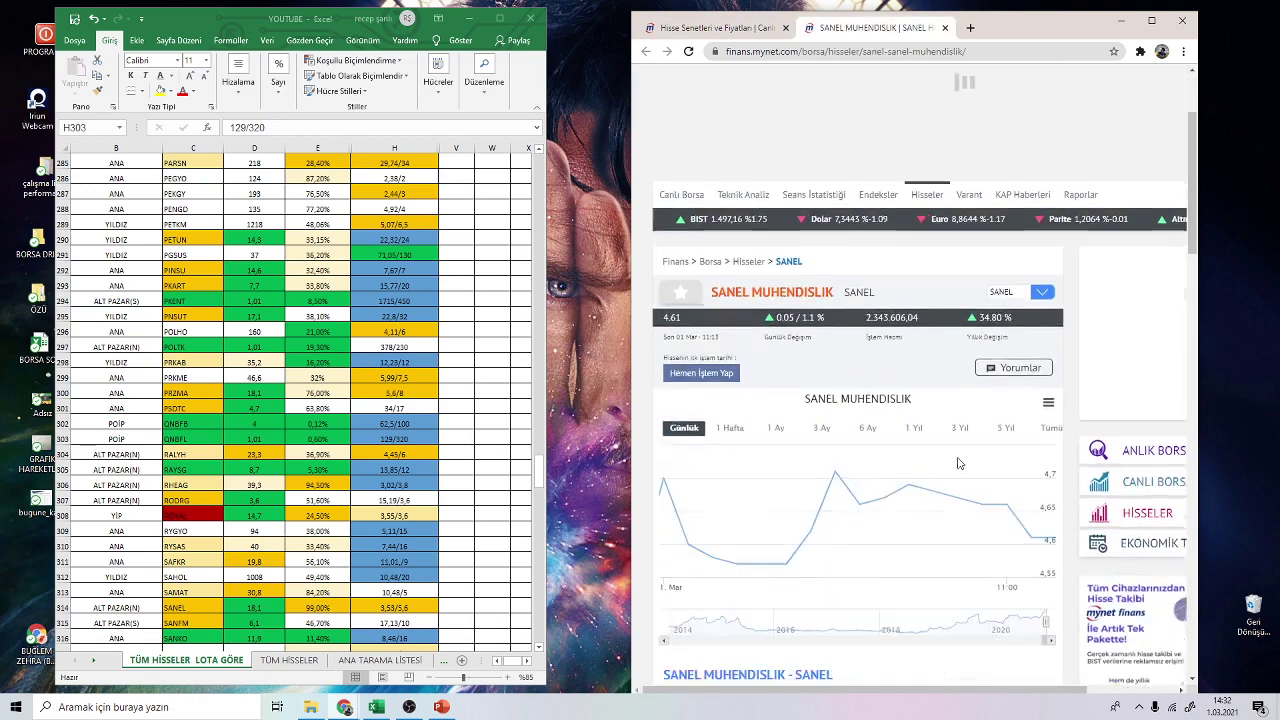
left_click(914, 389)
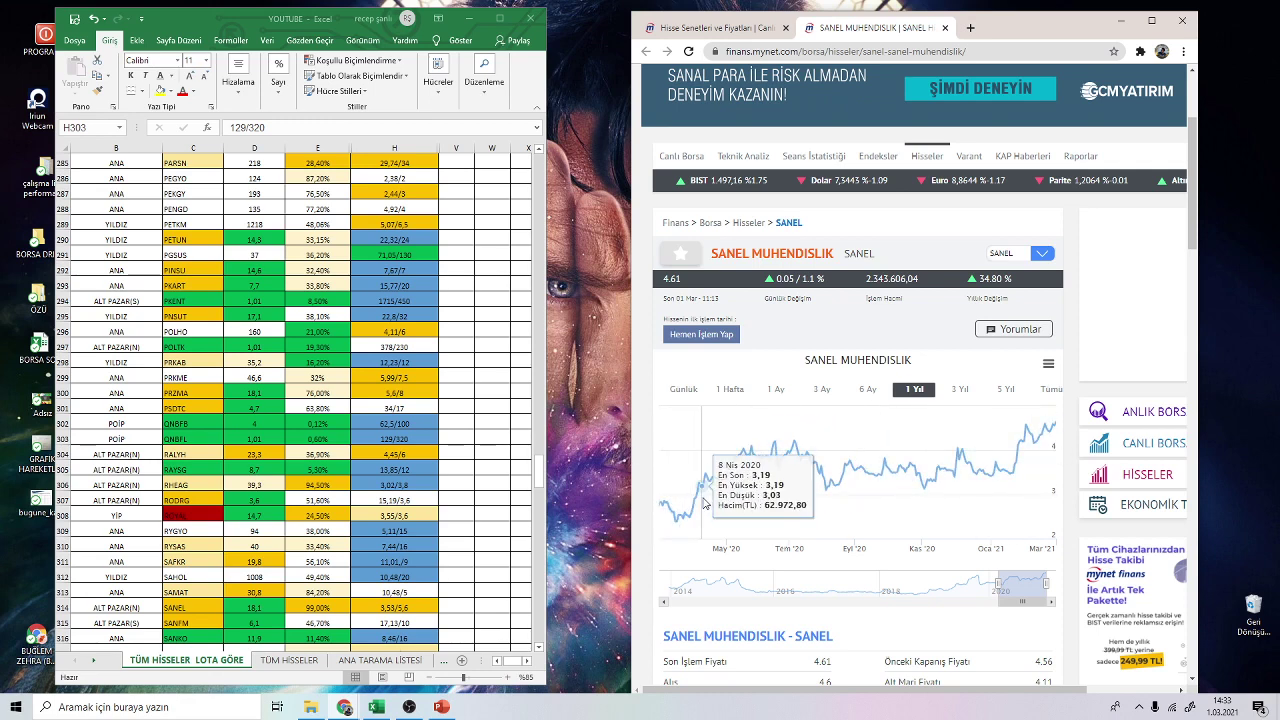
- Check SANEL's column H entry in the Excel sheet against its current price in the stock list, returning to its page
scroll(370, 517, "down", 2)
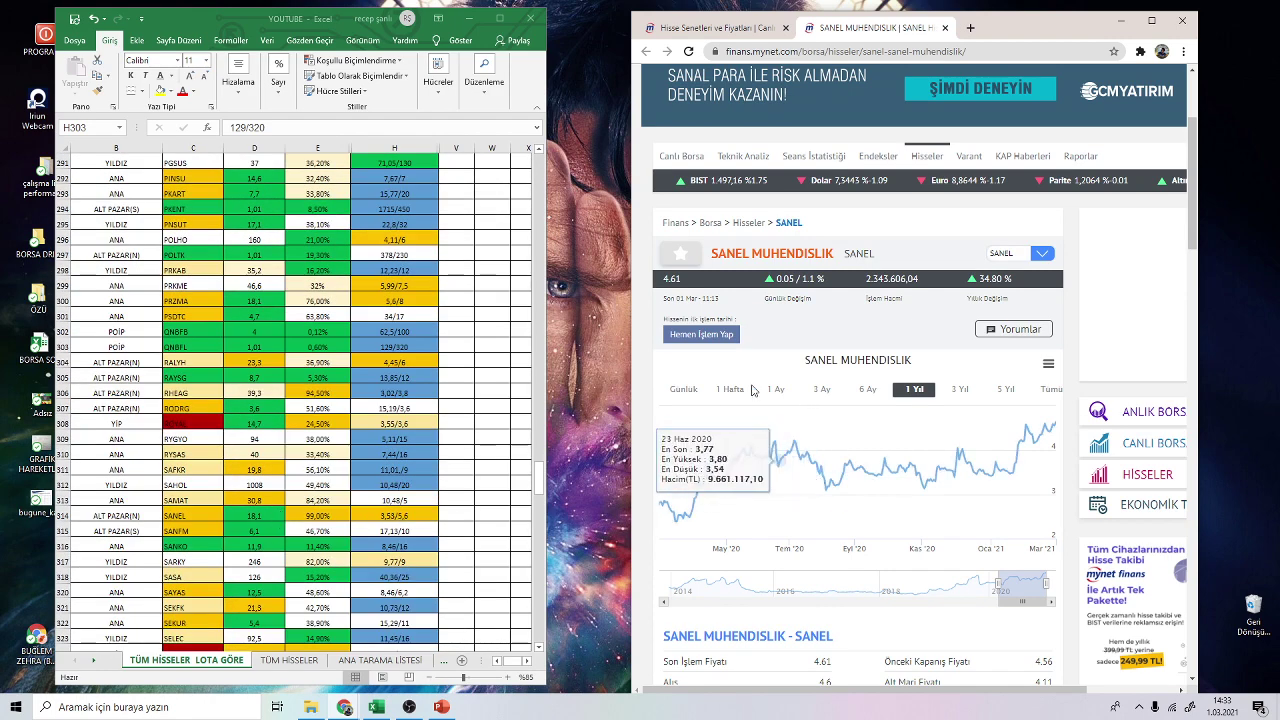
left_click(403, 514)
left_click(403, 514)
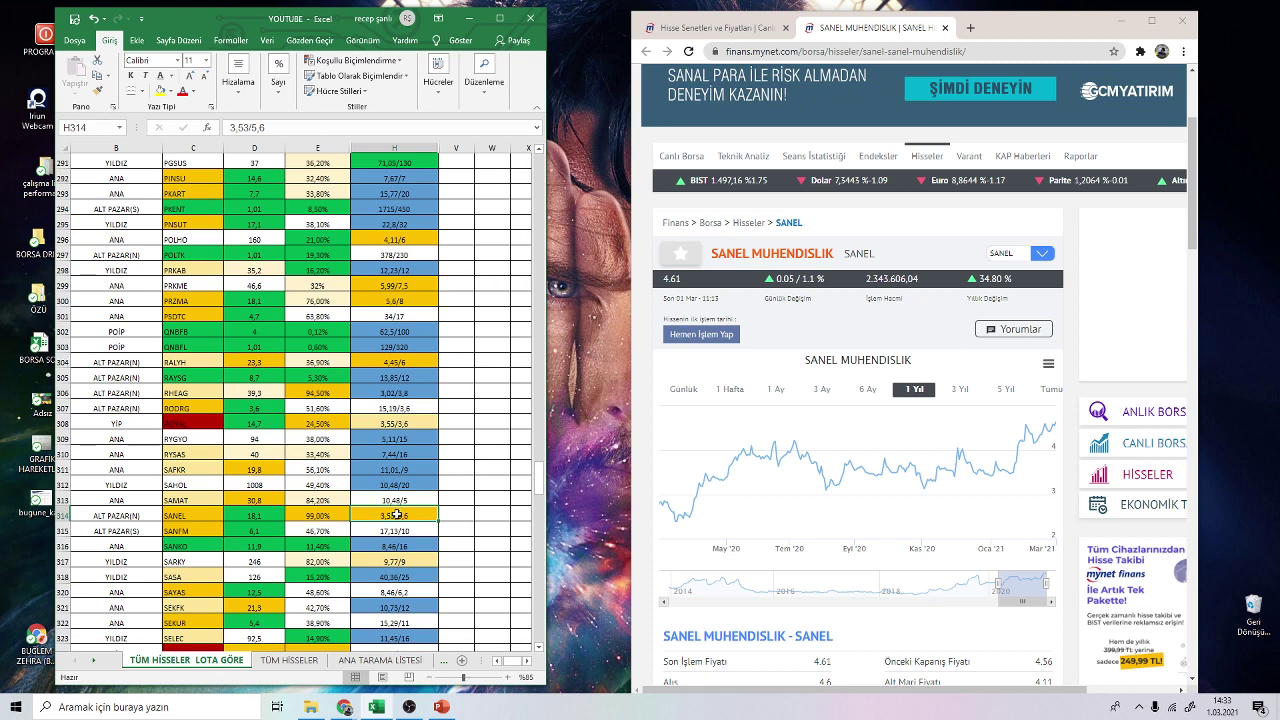
left_click(712, 27)
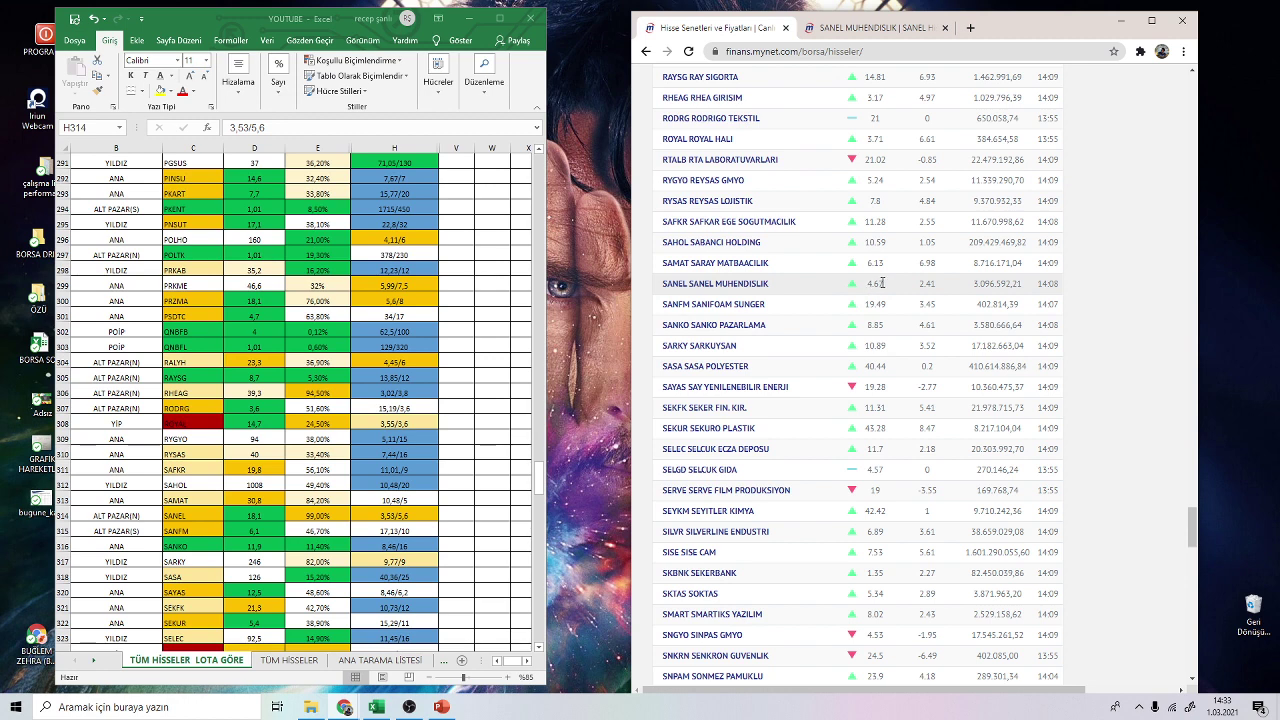
left_click(850, 28)
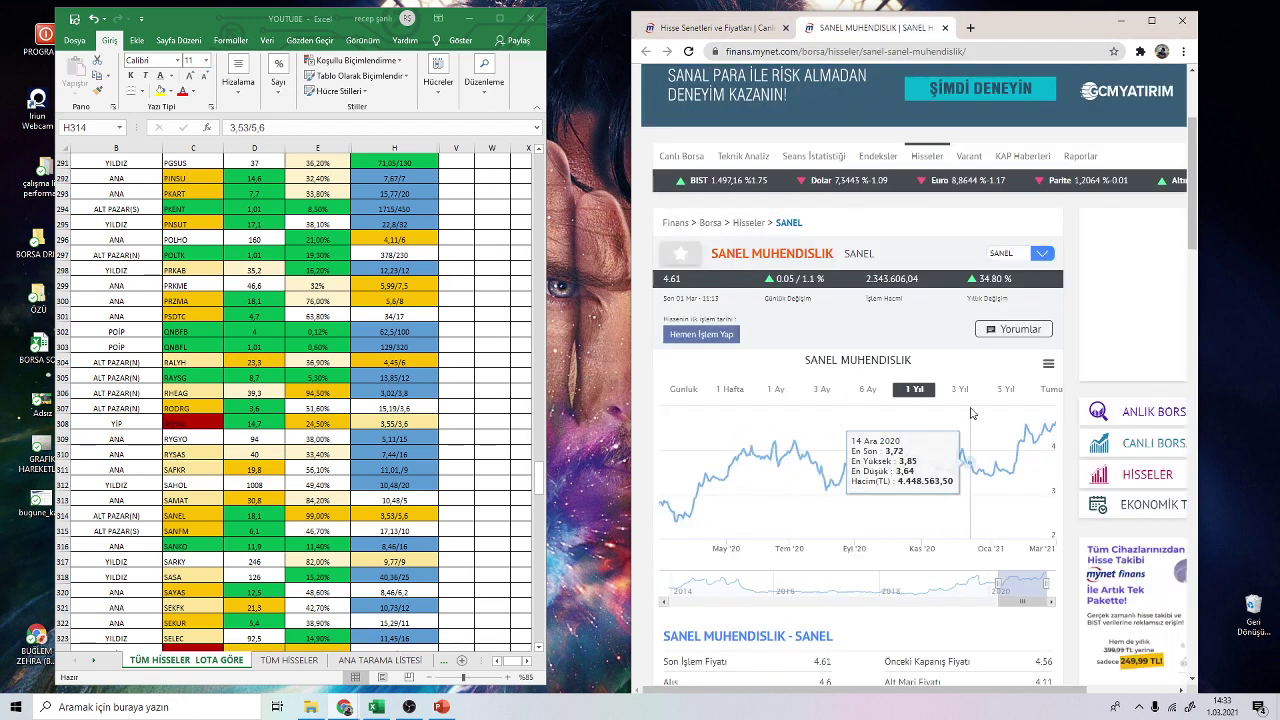
- Examine SANEL's three-year price chart, review its column D and E entries in Excel, and close the stock's page
scroll(805, 550, "down", 2)
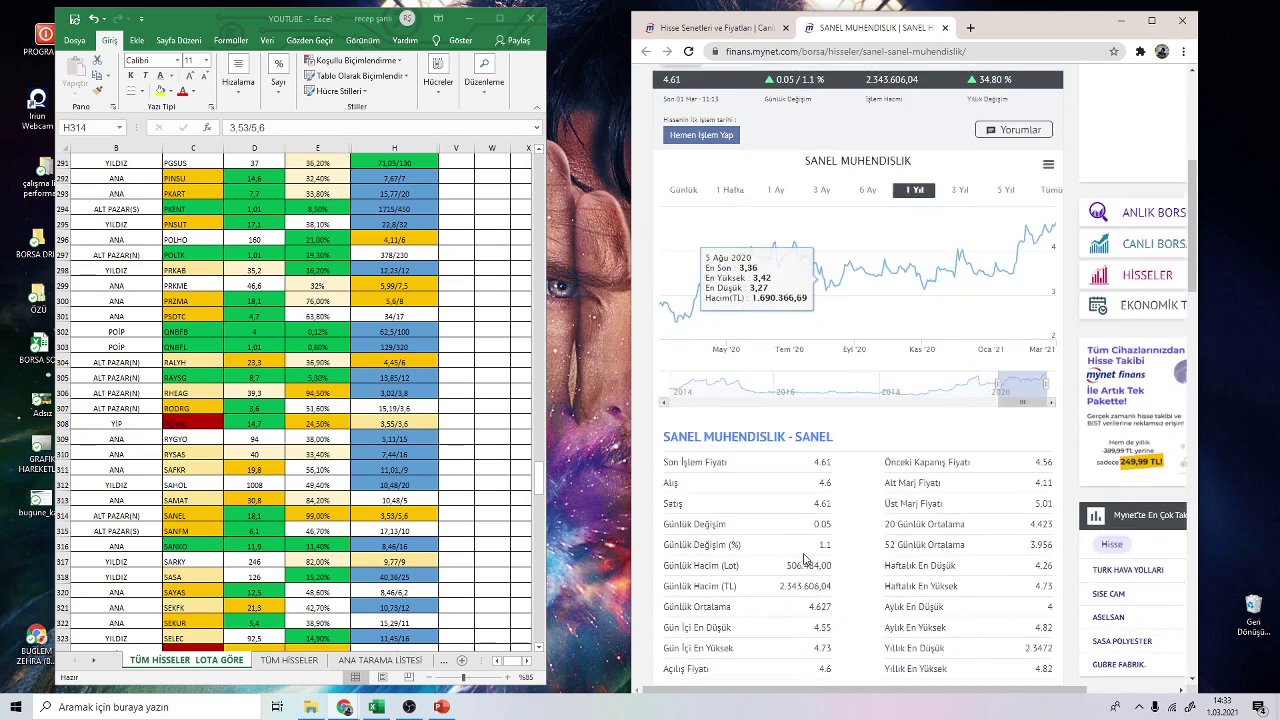
left_click(962, 191)
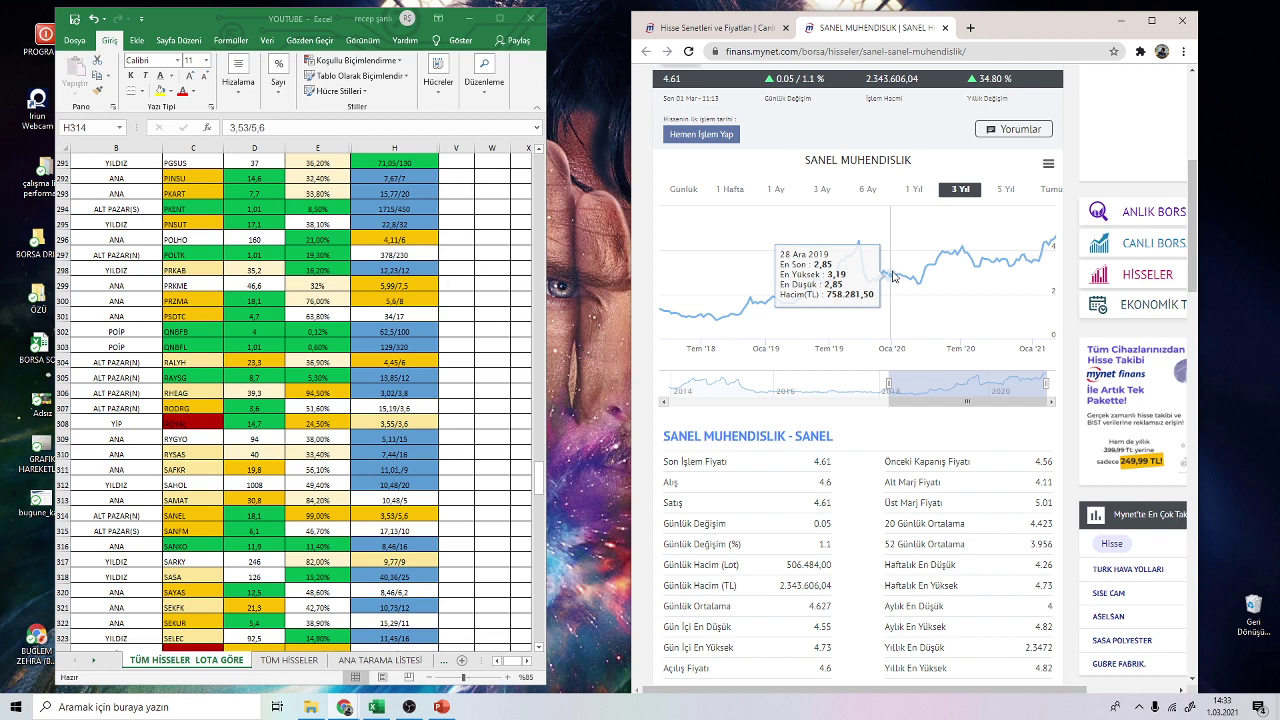
left_click(249, 524)
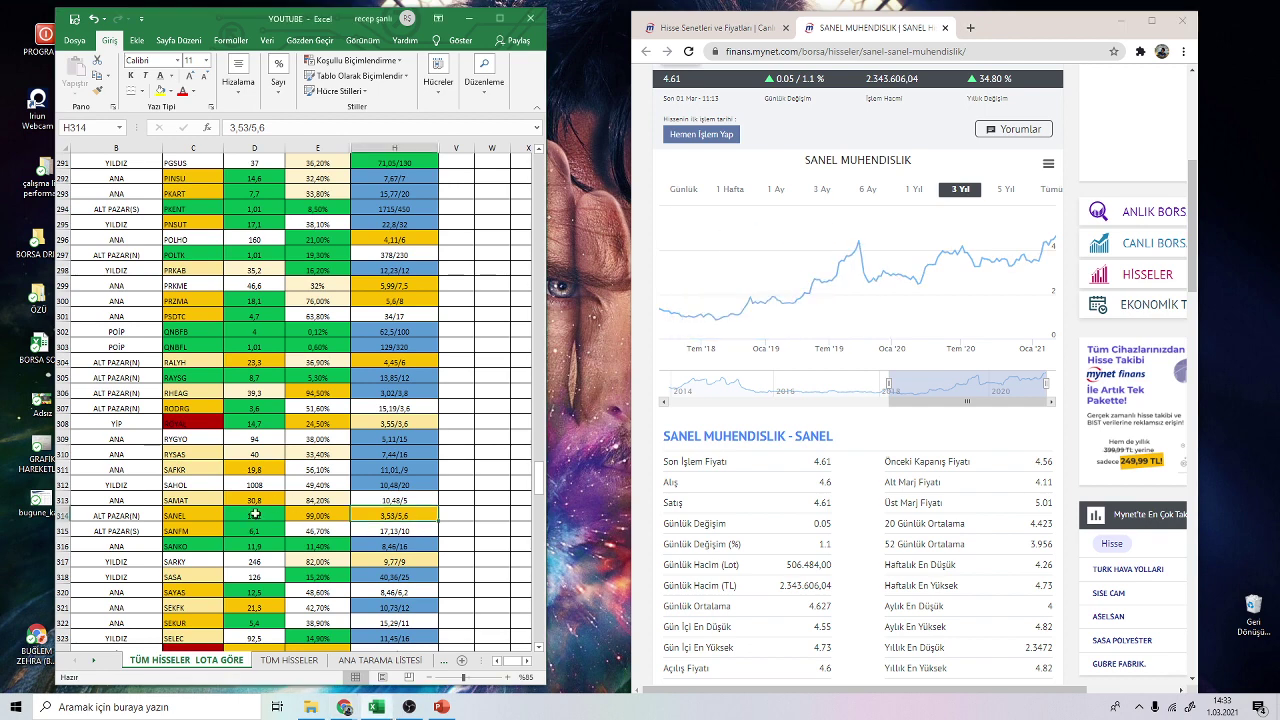
key("F2")
left_click(279, 515)
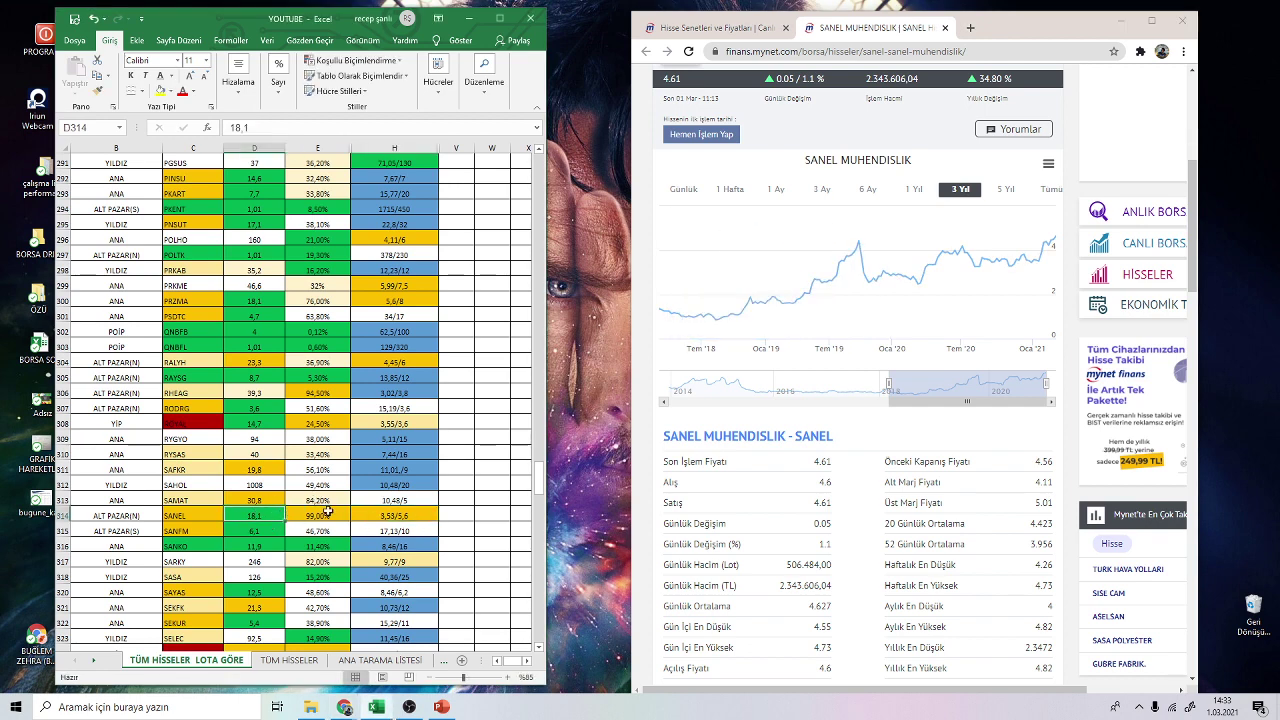
left_click(322, 515)
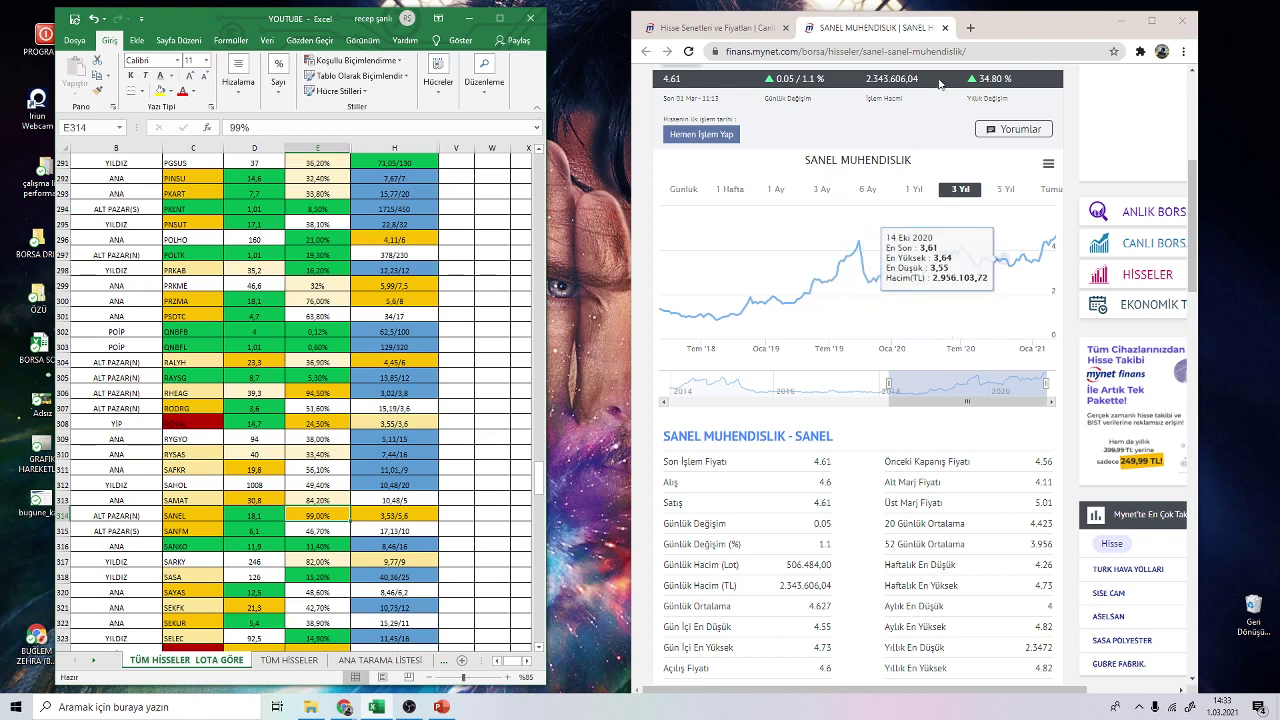
key("ctrl+w")
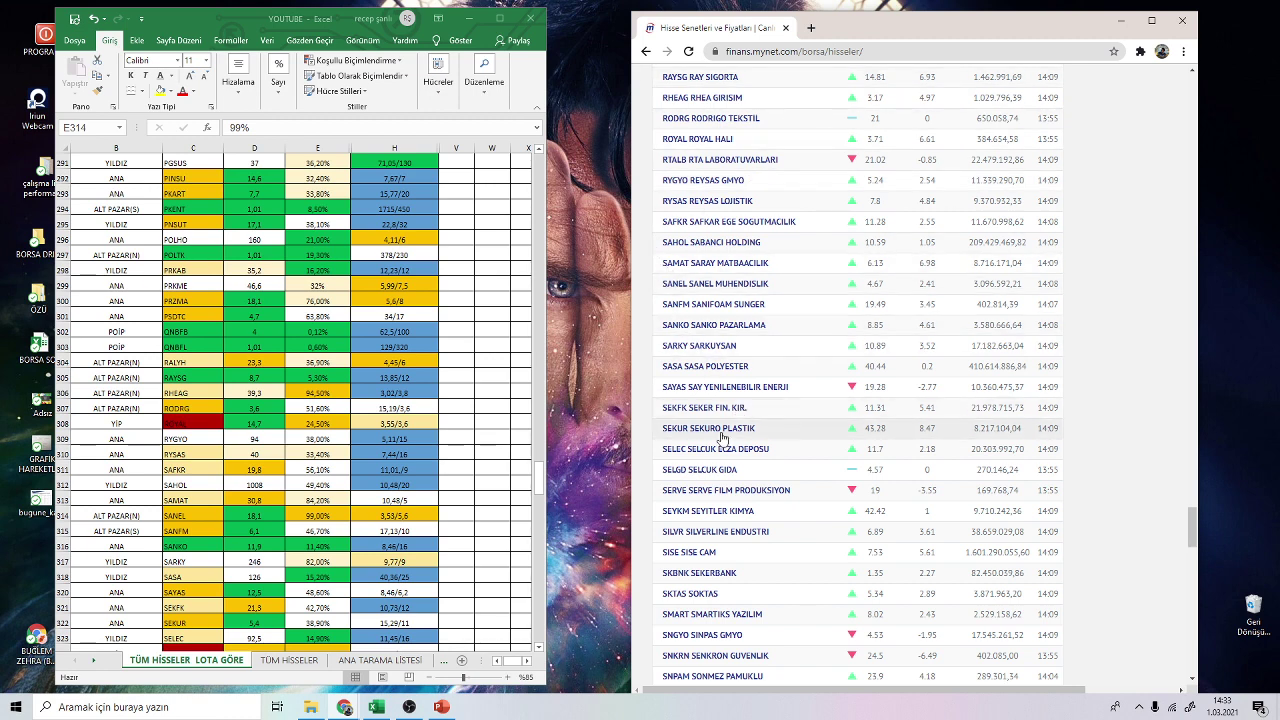
right_click(717, 290)
left_click(770, 294)
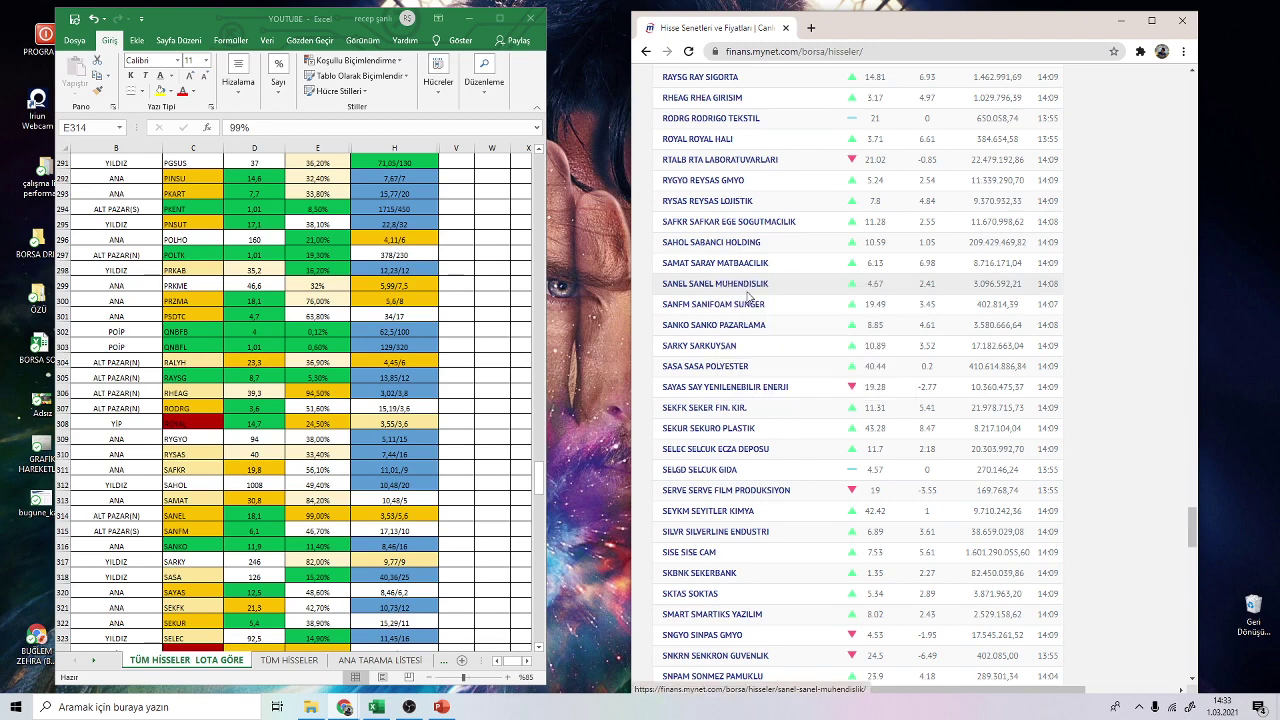
left_click(870, 28)
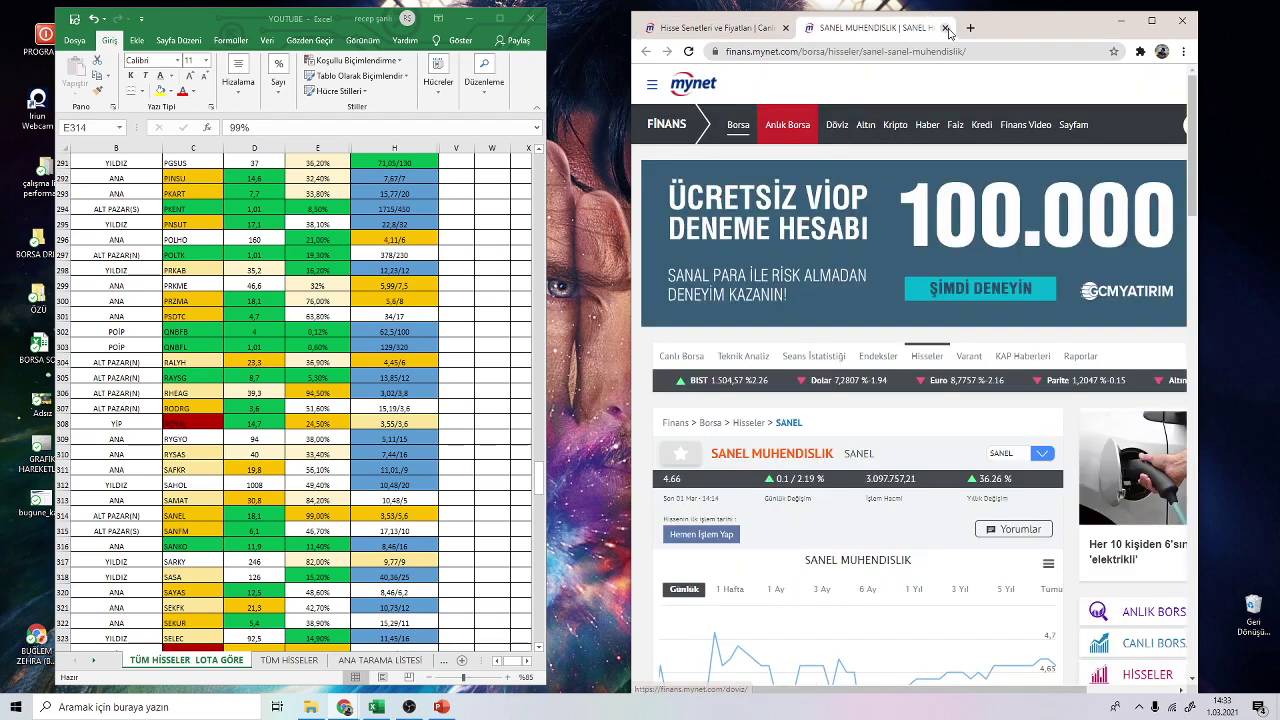
key("ctrl+w")
- Open the Sanko Pazarlama page in a new tab, look at its price summary and return to the stock list
right_click(723, 326)
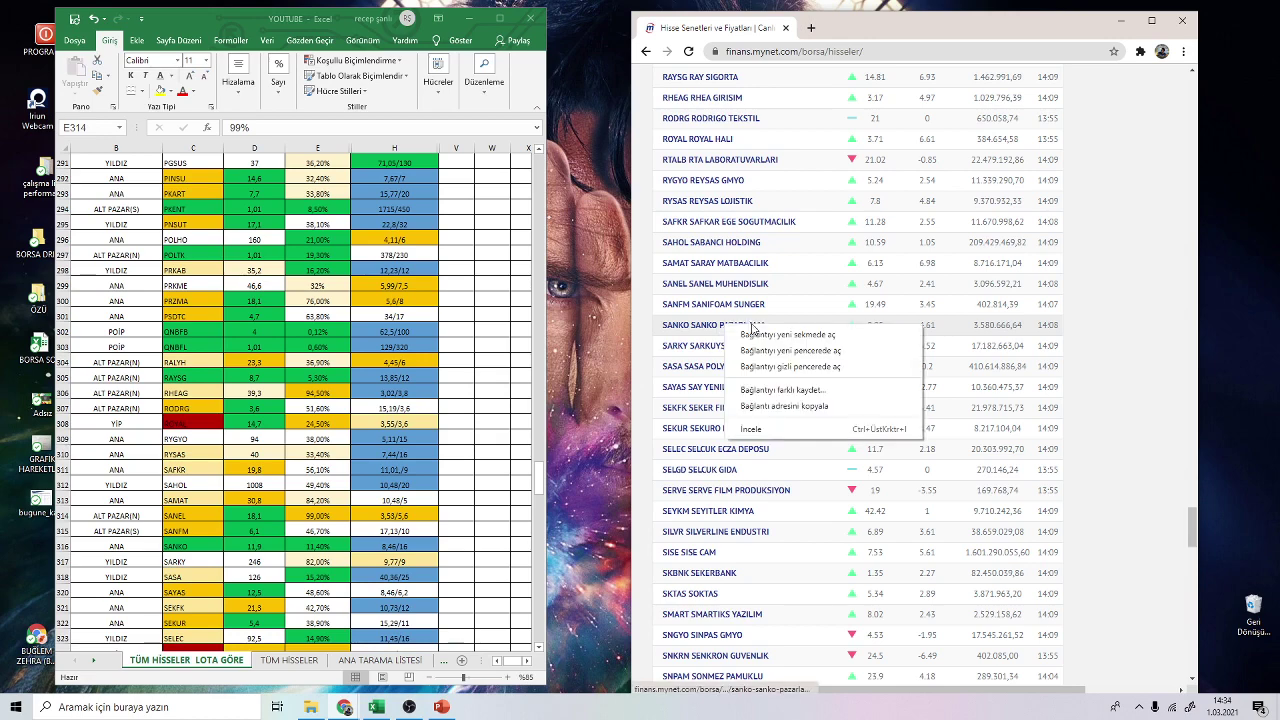
left_click(763, 335)
left_click(870, 28)
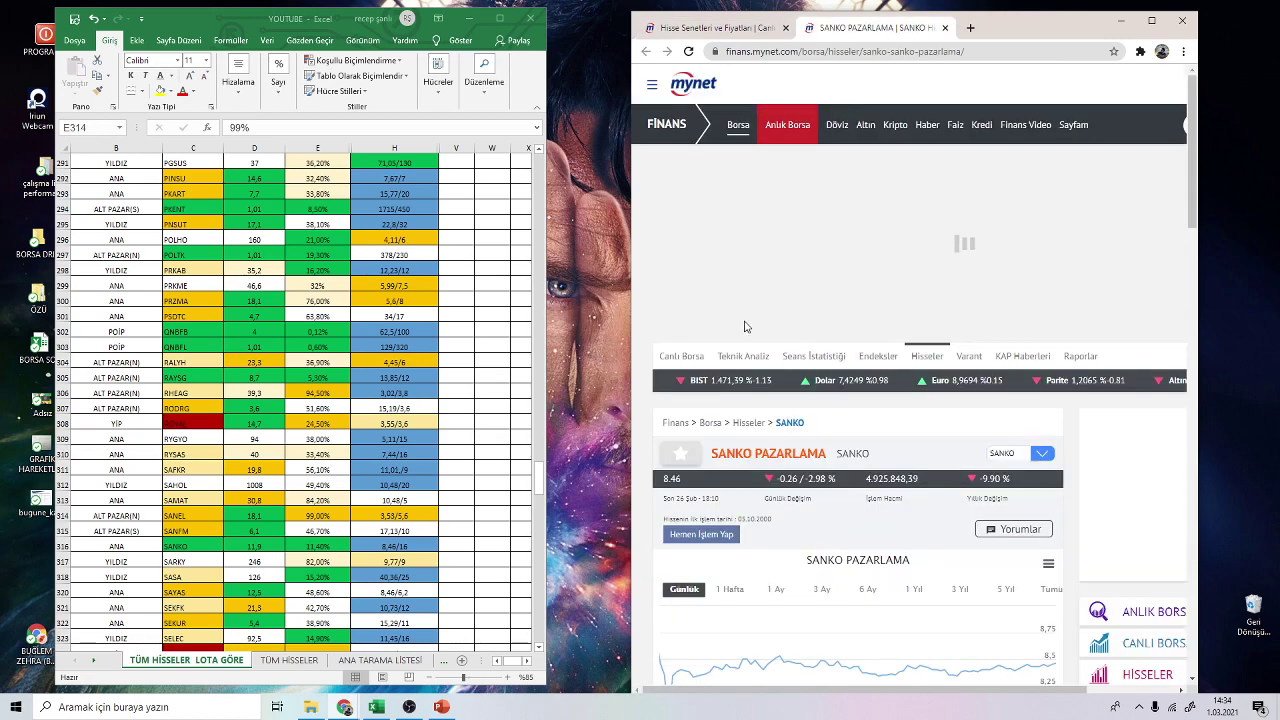
left_click(752, 28)
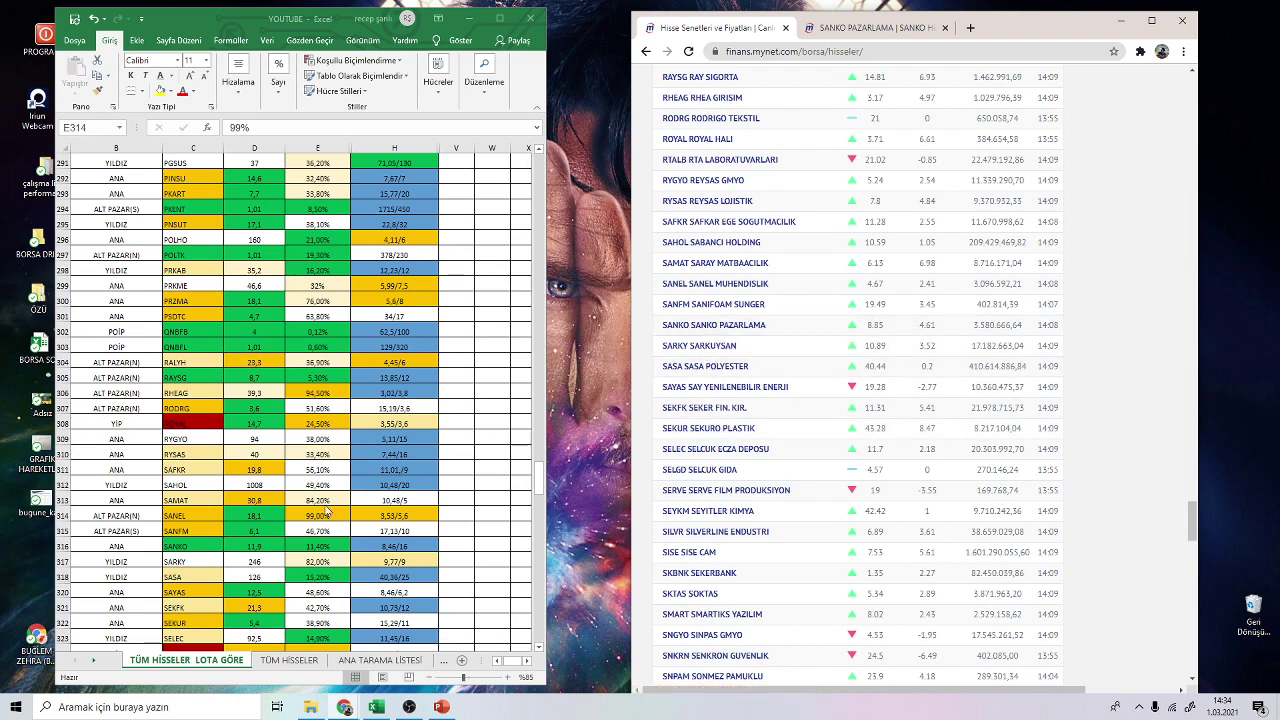
- Review SANKO's column H, D and E entries in row 316 of the Excel share list
scroll(315, 500, "down", 1)
left_click(381, 499)
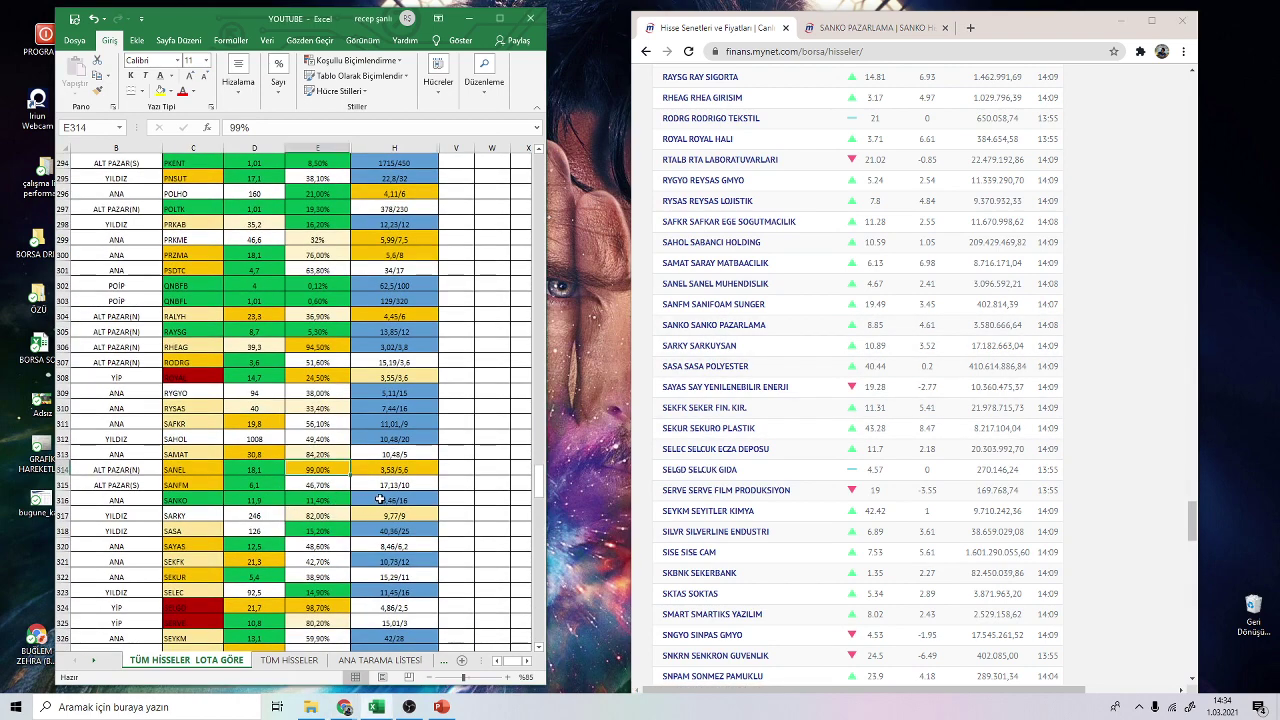
double_click(383, 500)
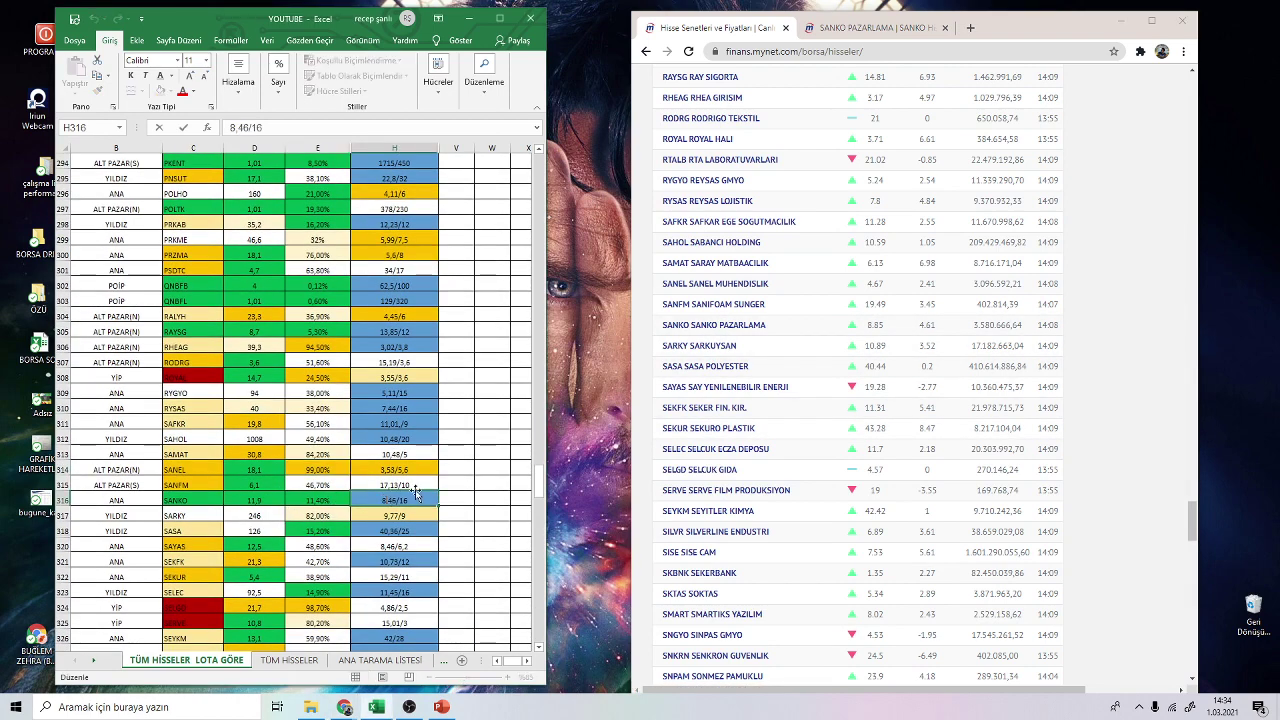
double_click(268, 501)
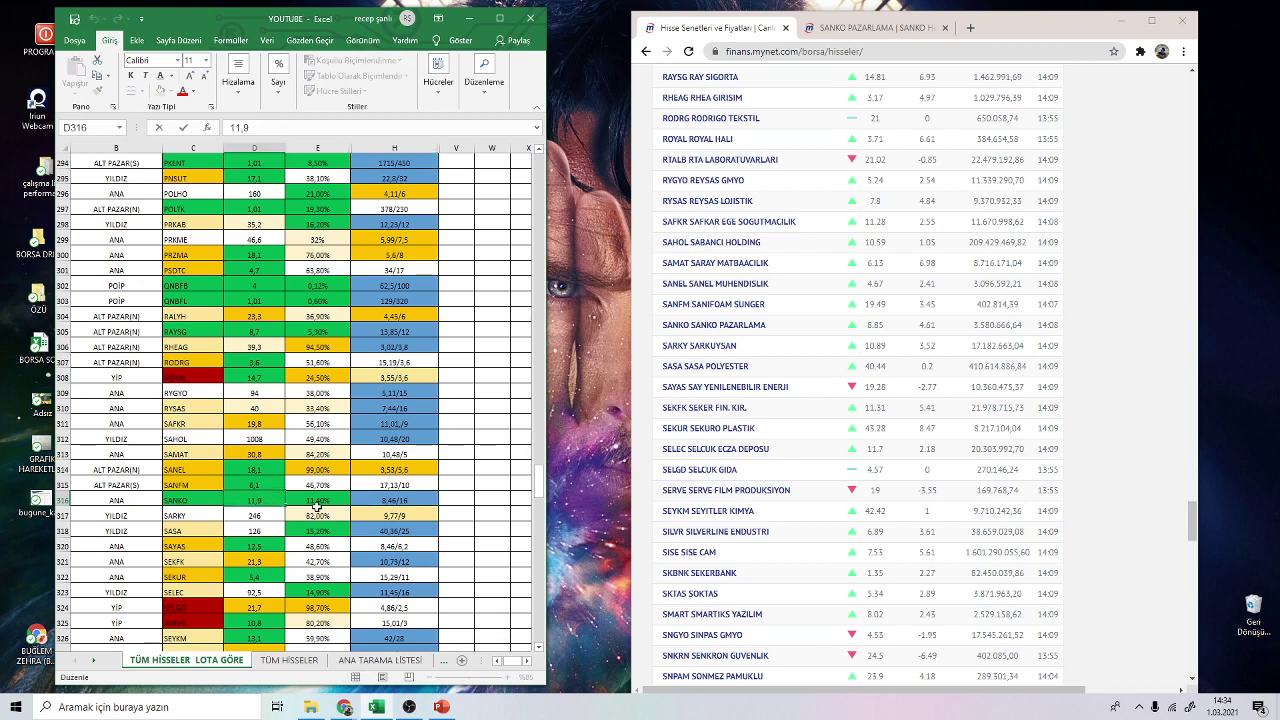
left_click(331, 497)
- Return to the Sanko Pazarlama page and show its three-year price chart
left_click(870, 28)
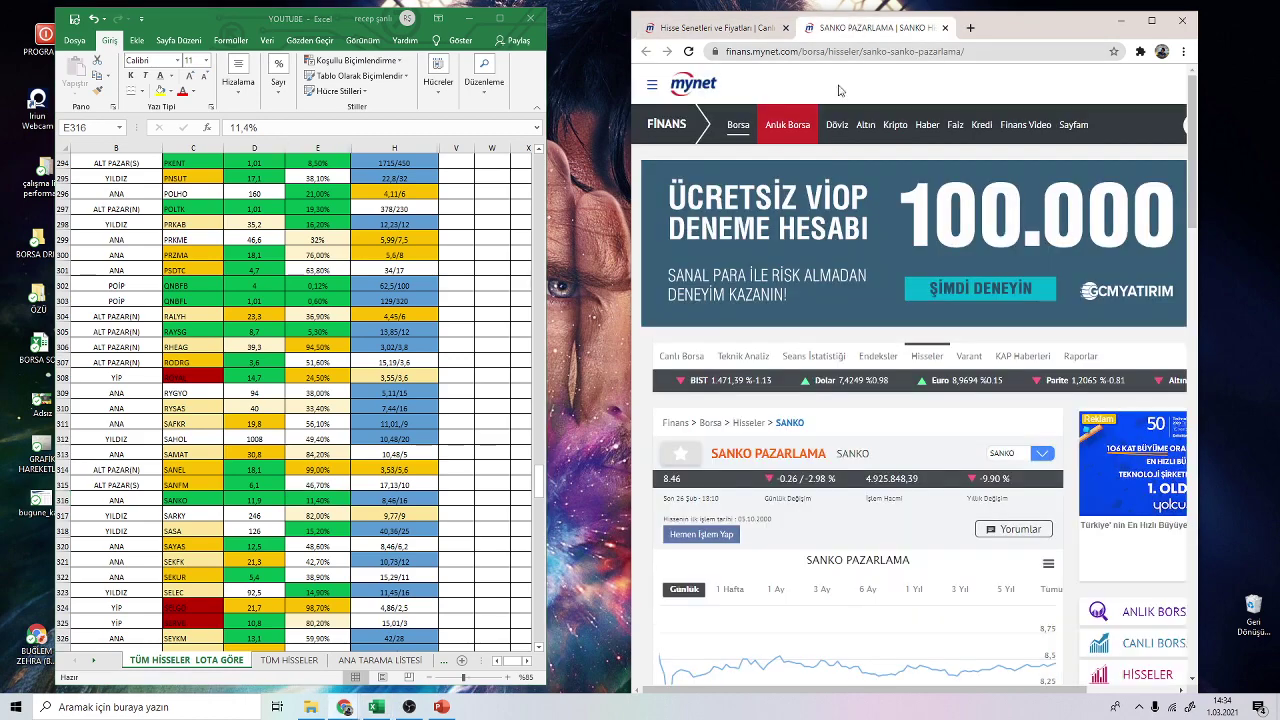
scroll(829, 462, "down", 3)
left_click(960, 322)
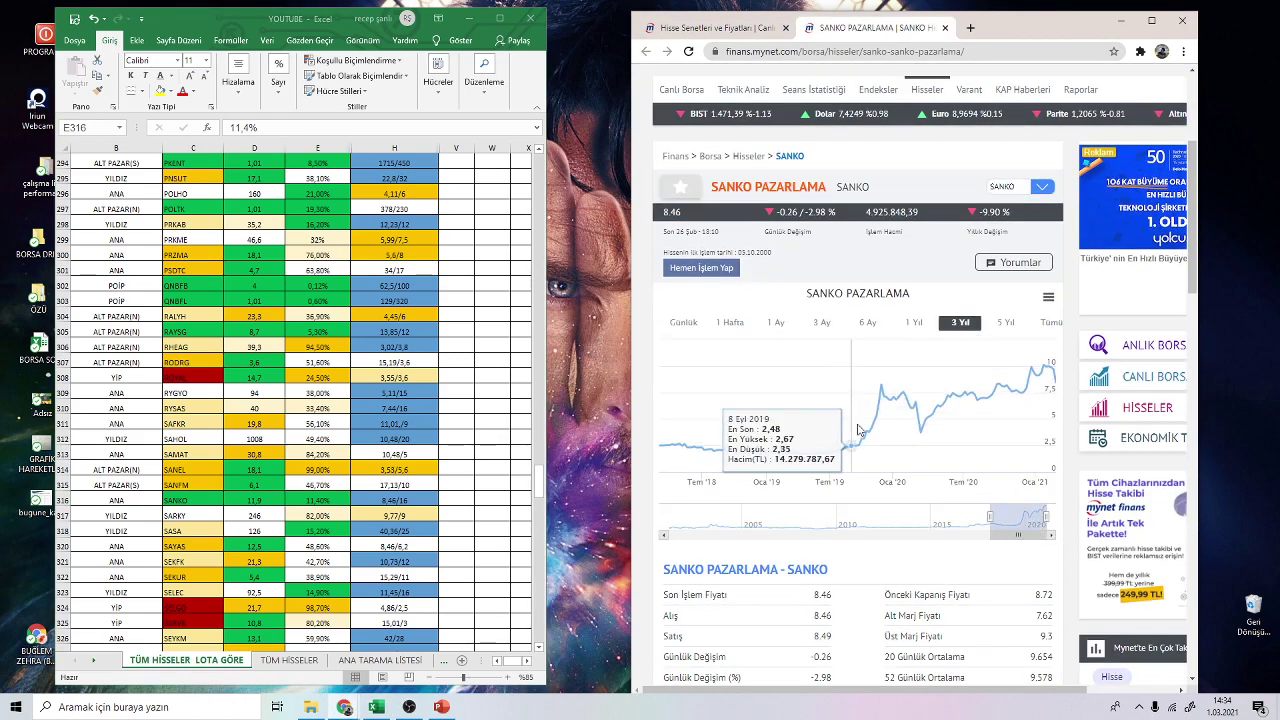
- Open Sanko Pazarlama's balance sheet and examine it down to the net period profit/loss and total liabilities lines
scroll(826, 560, "down", 3)
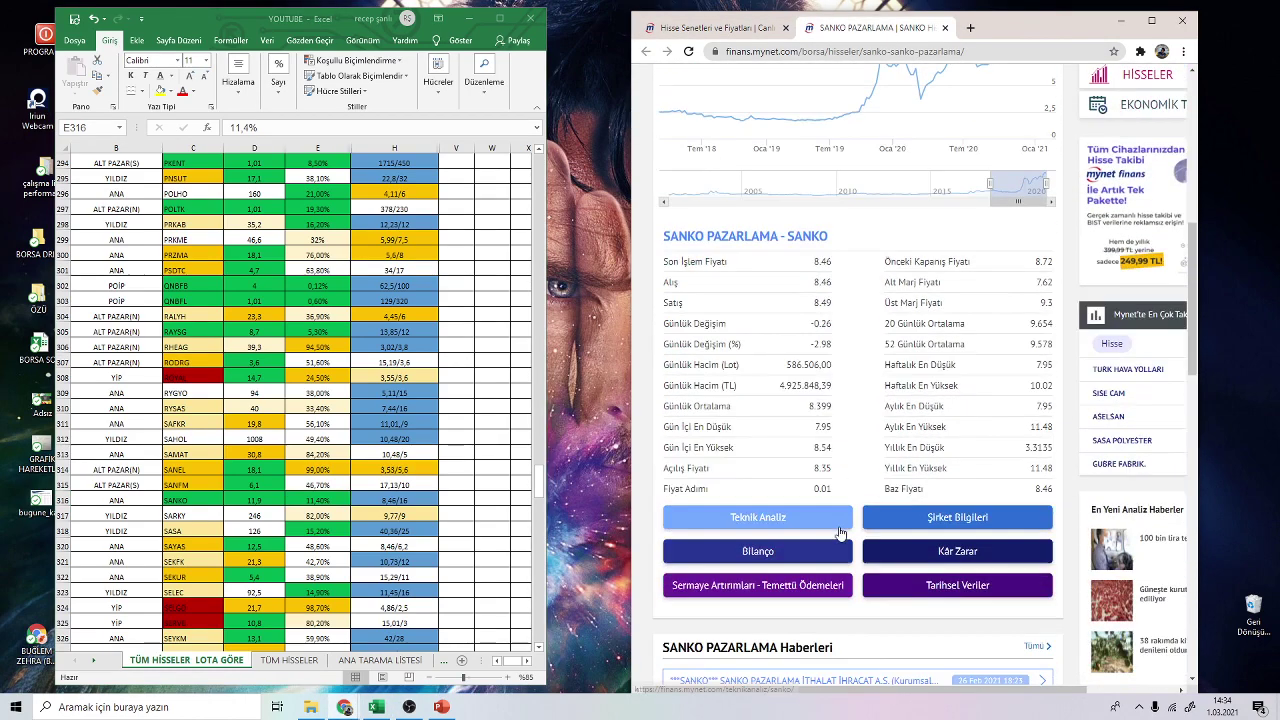
left_click(748, 551)
scroll(765, 410, "down", 15)
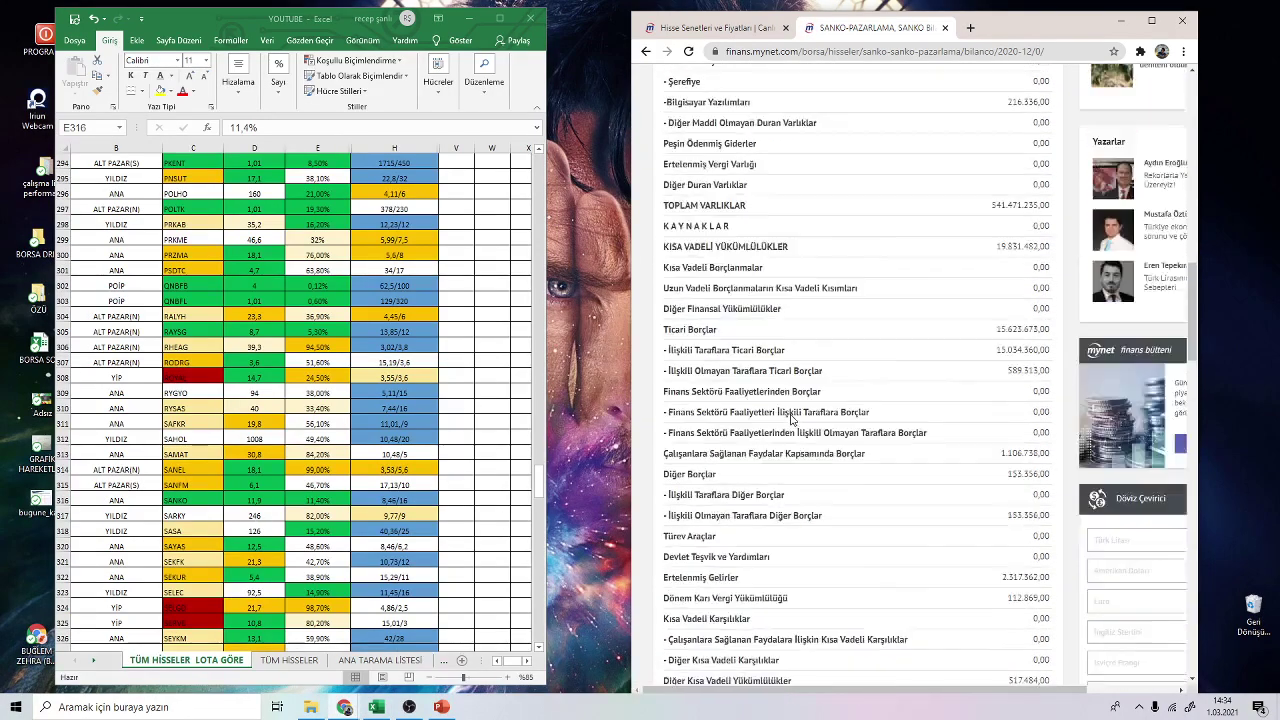
scroll(792, 430, "down", 15)
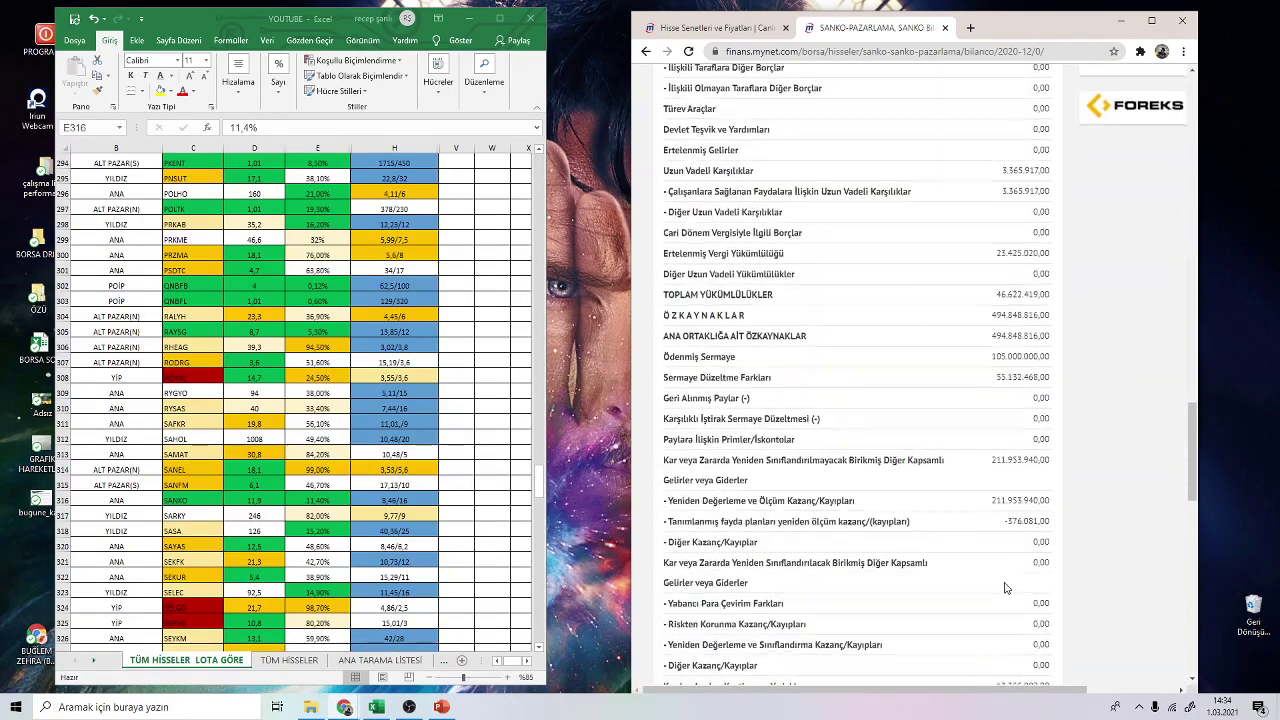
scroll(1010, 460, "up", 2)
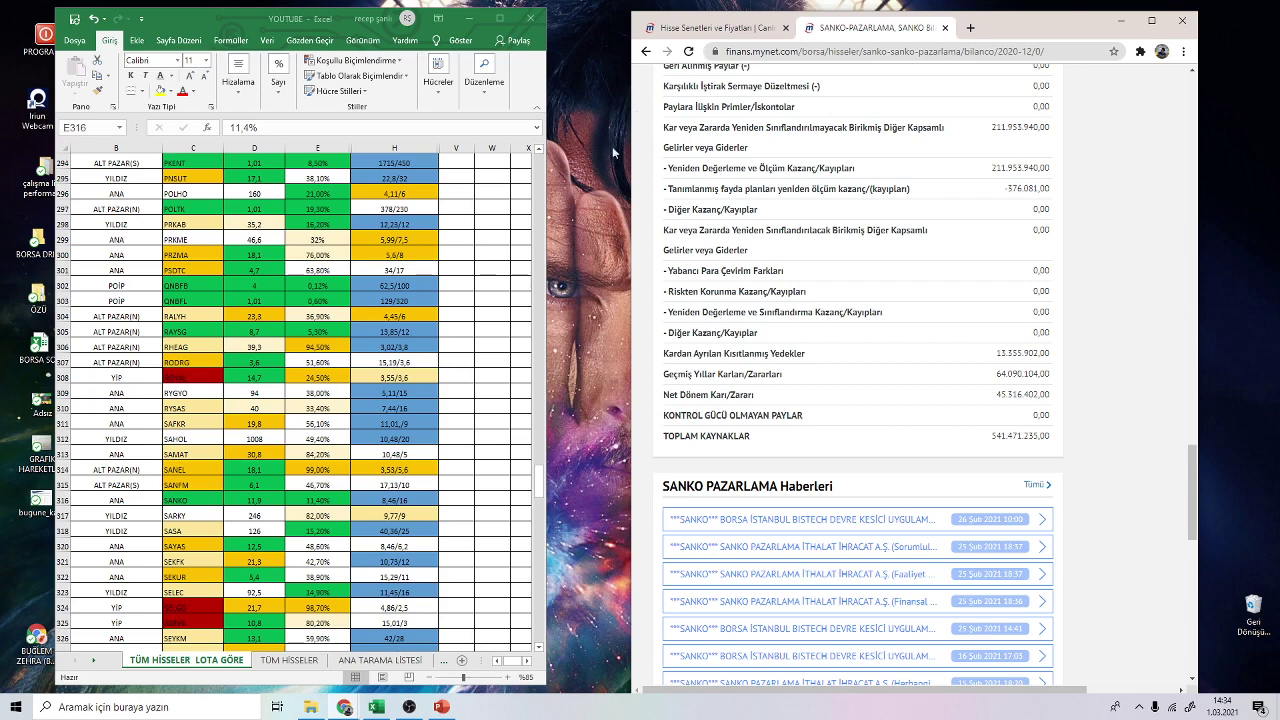
- Go back to Sanko Pazarlama's main page, show the three-year chart again and review the price summary table
left_click(645, 51)
scroll(985, 381, "up", 5)
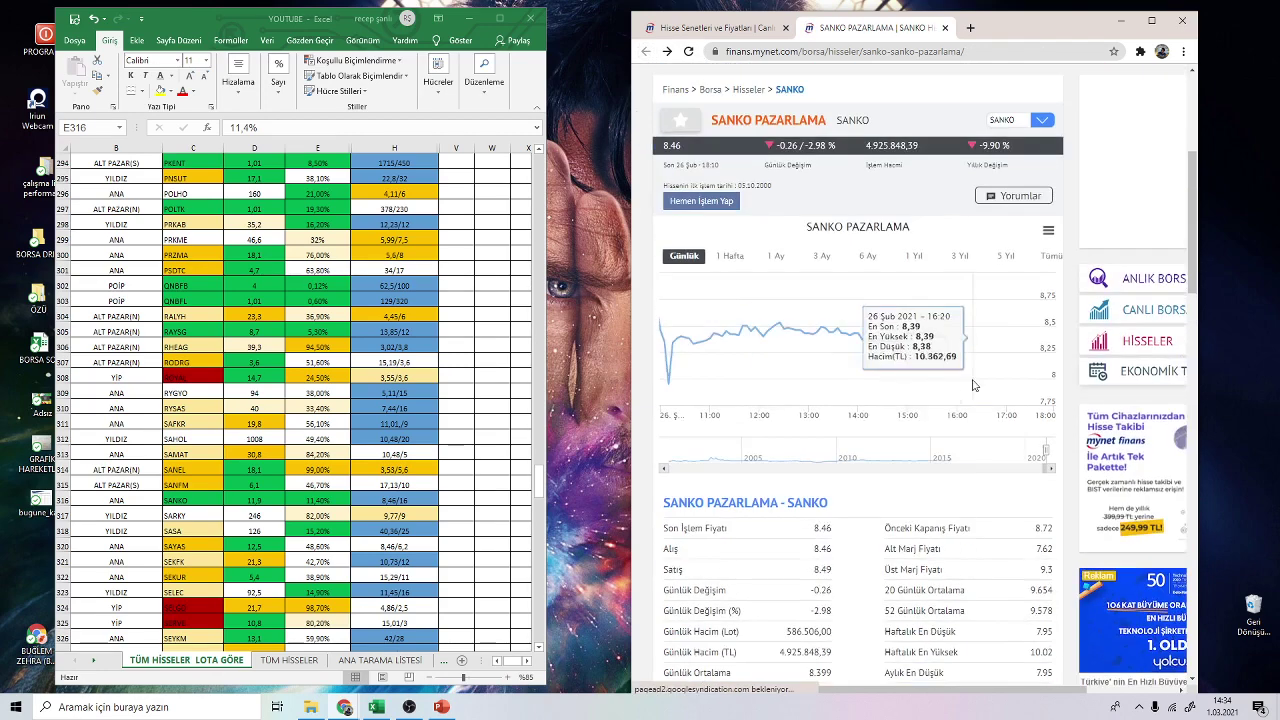
left_click(961, 457)
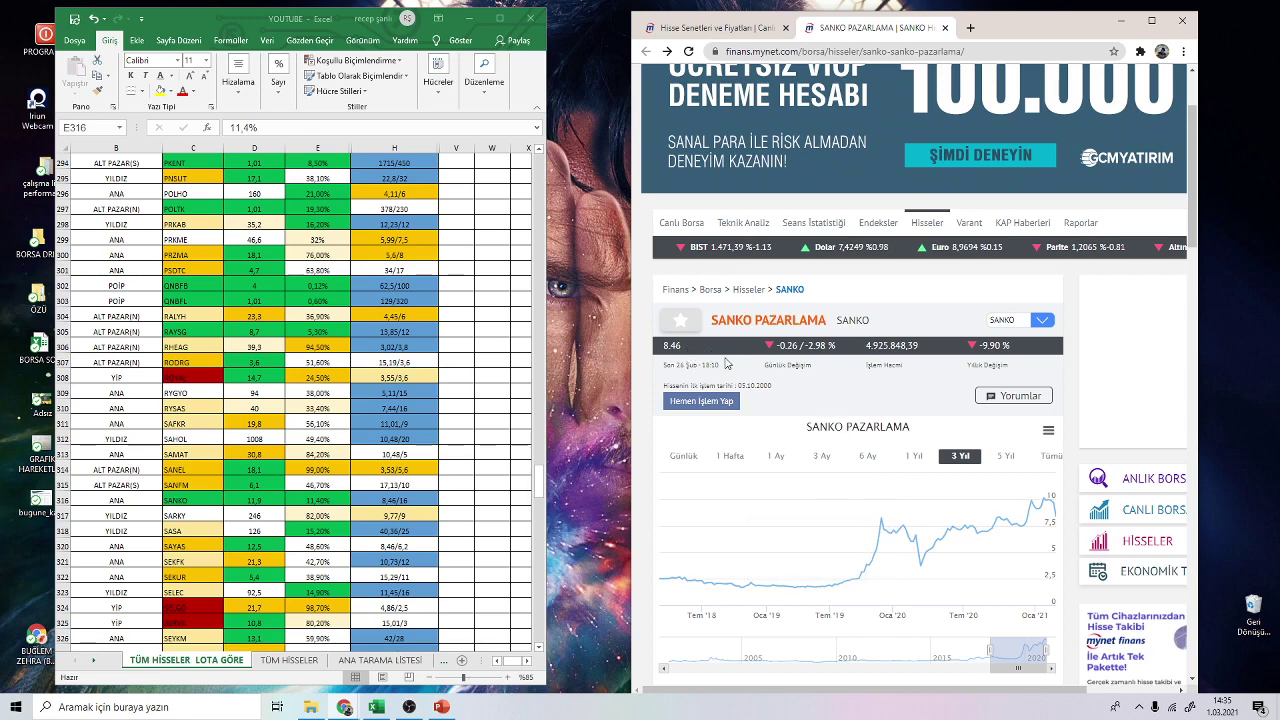
scroll(812, 485, "down", 1)
scroll(812, 485, "down", 5)
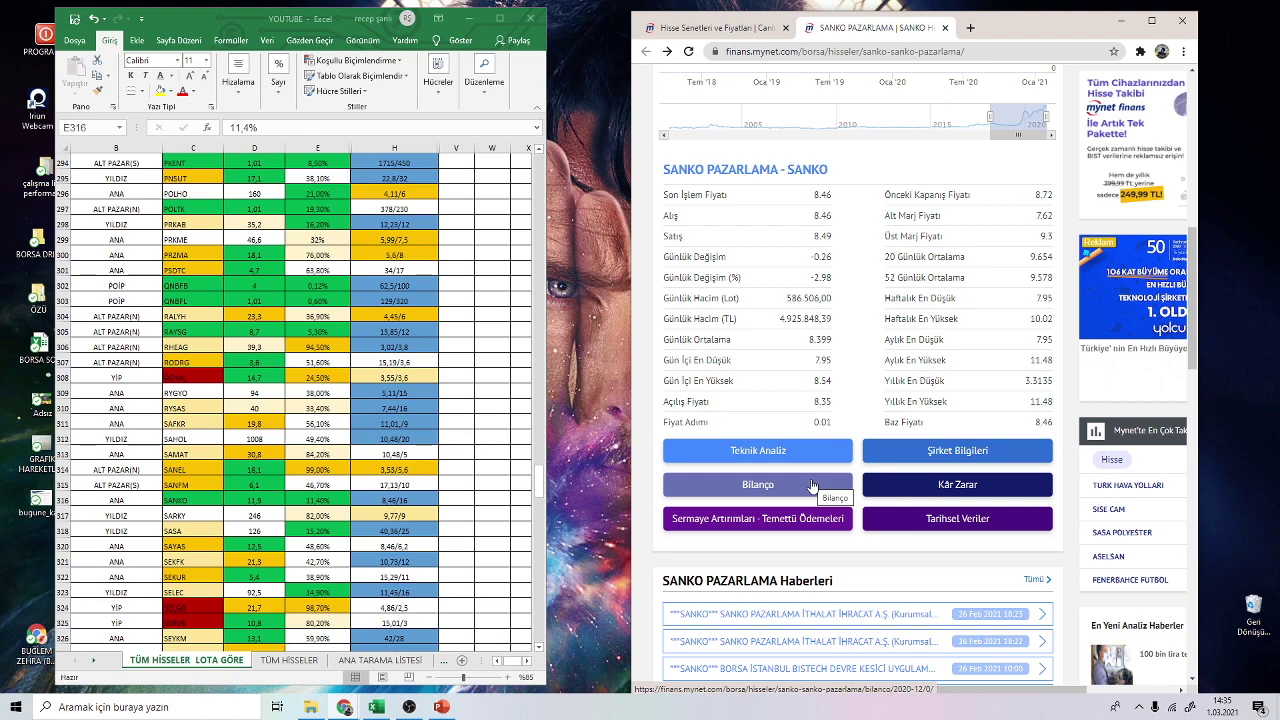
scroll(812, 485, "up", 2)
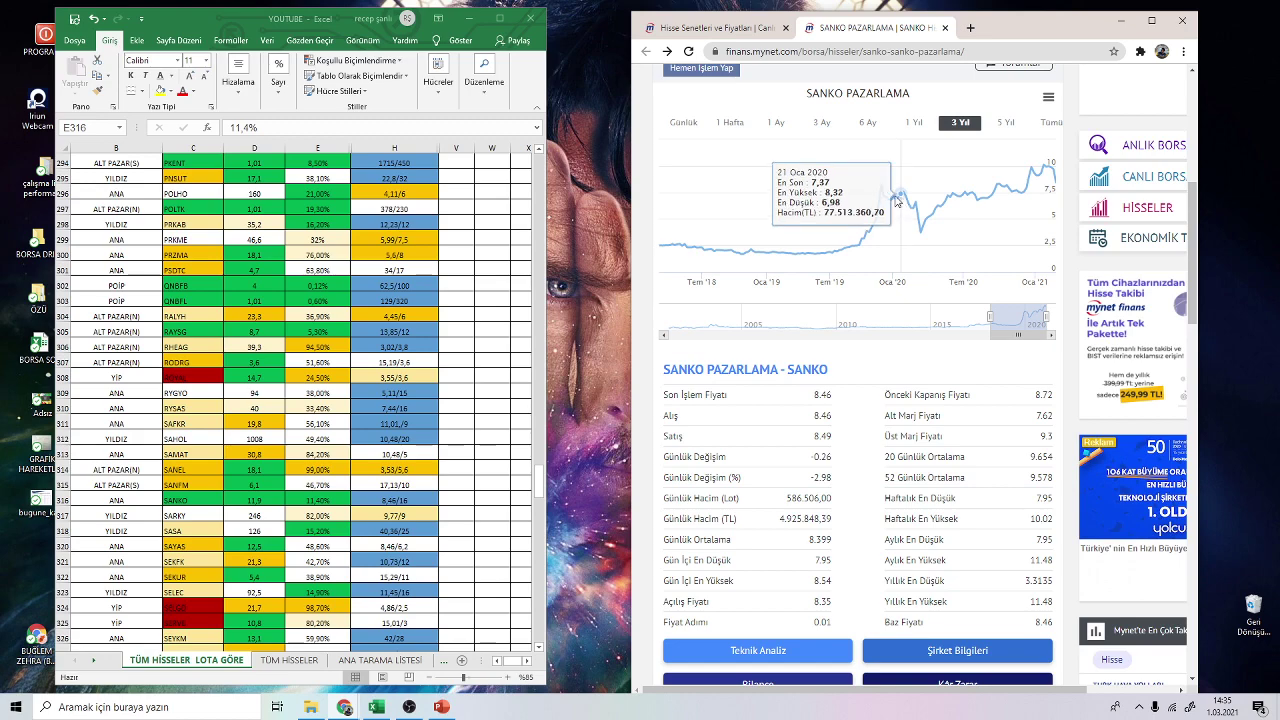
scroll(930, 280, "up", 2)
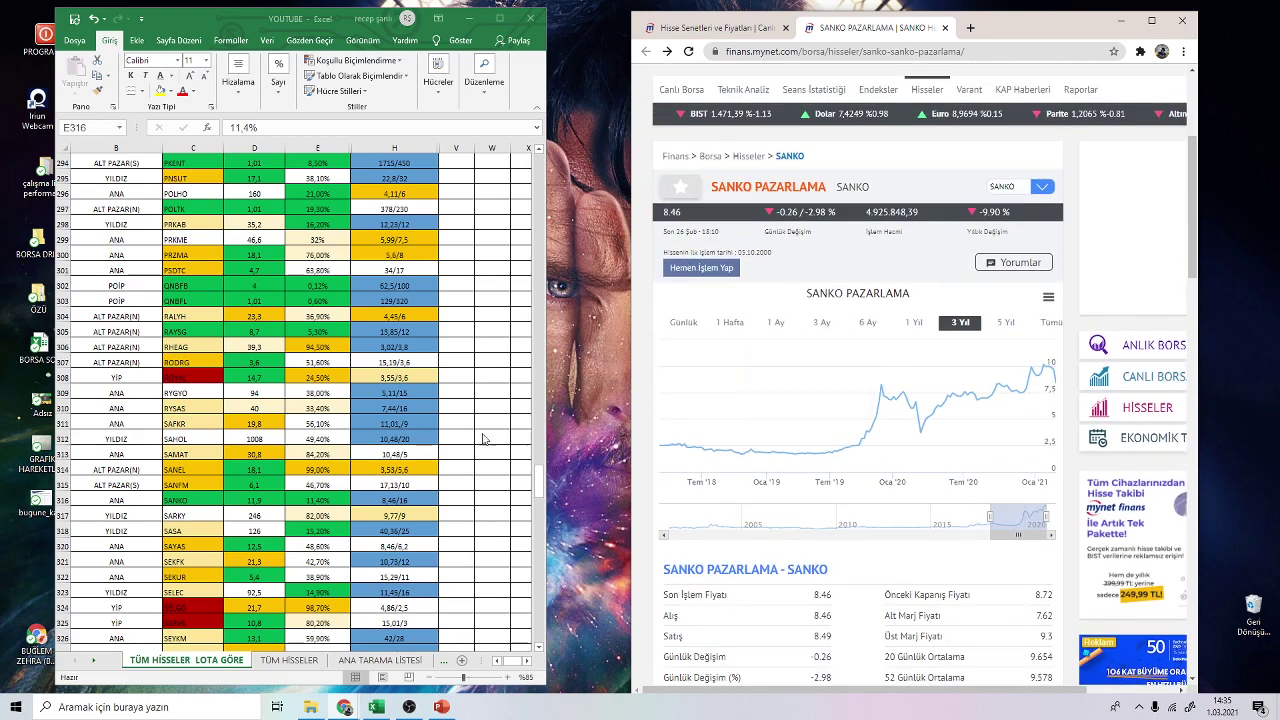
- Compare SANKO's Excel entries in row 316, especially column H, with the latest price and chart on its page
left_click(263, 500)
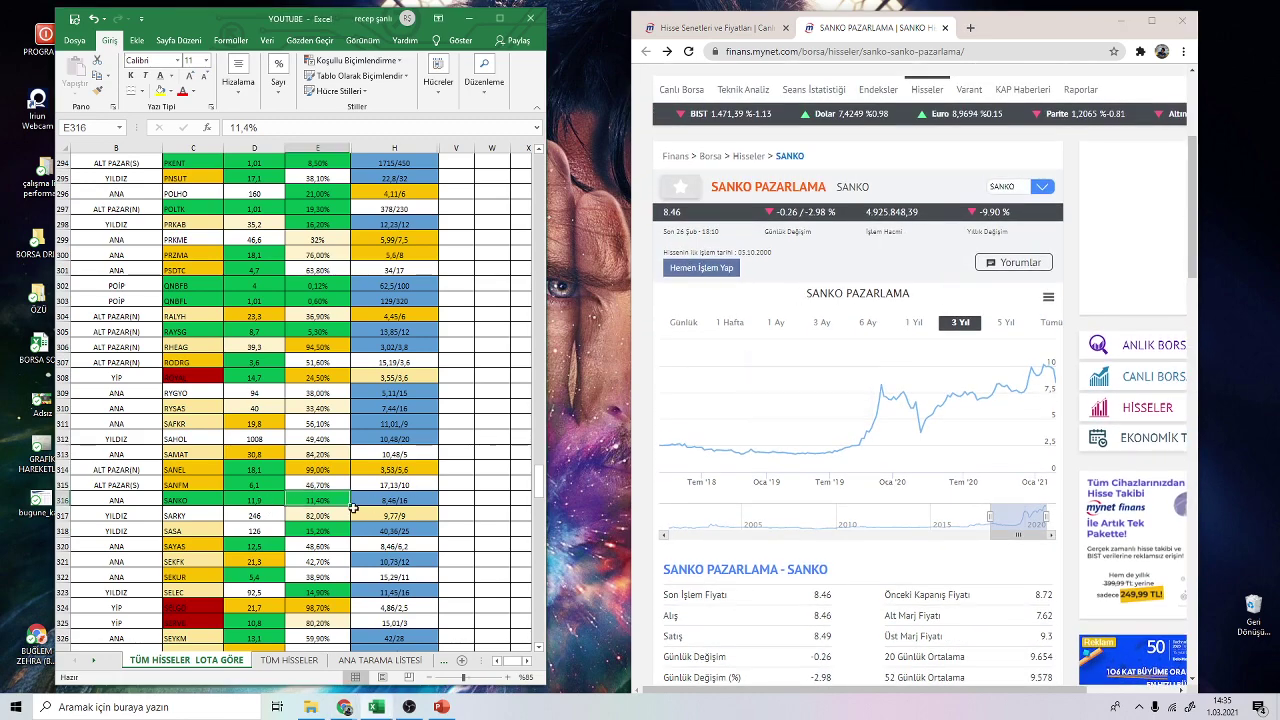
left_click(401, 500)
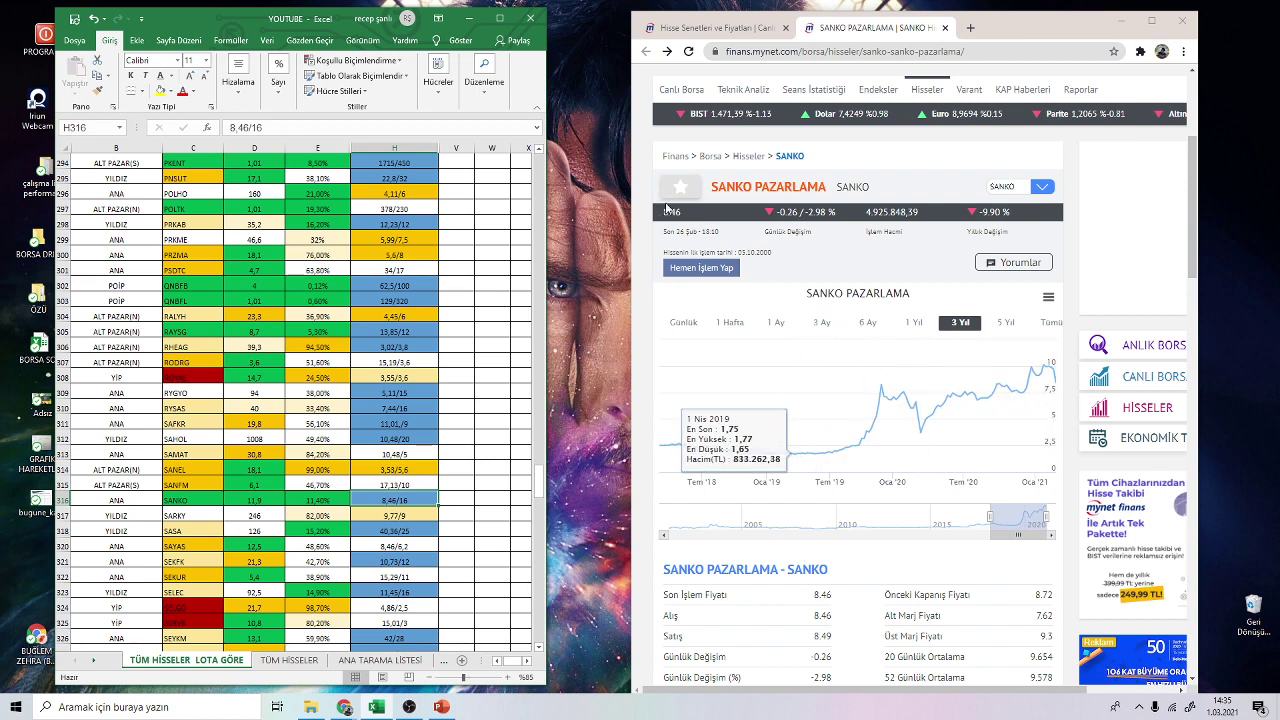
left_click_drag(683, 214, 665, 211)
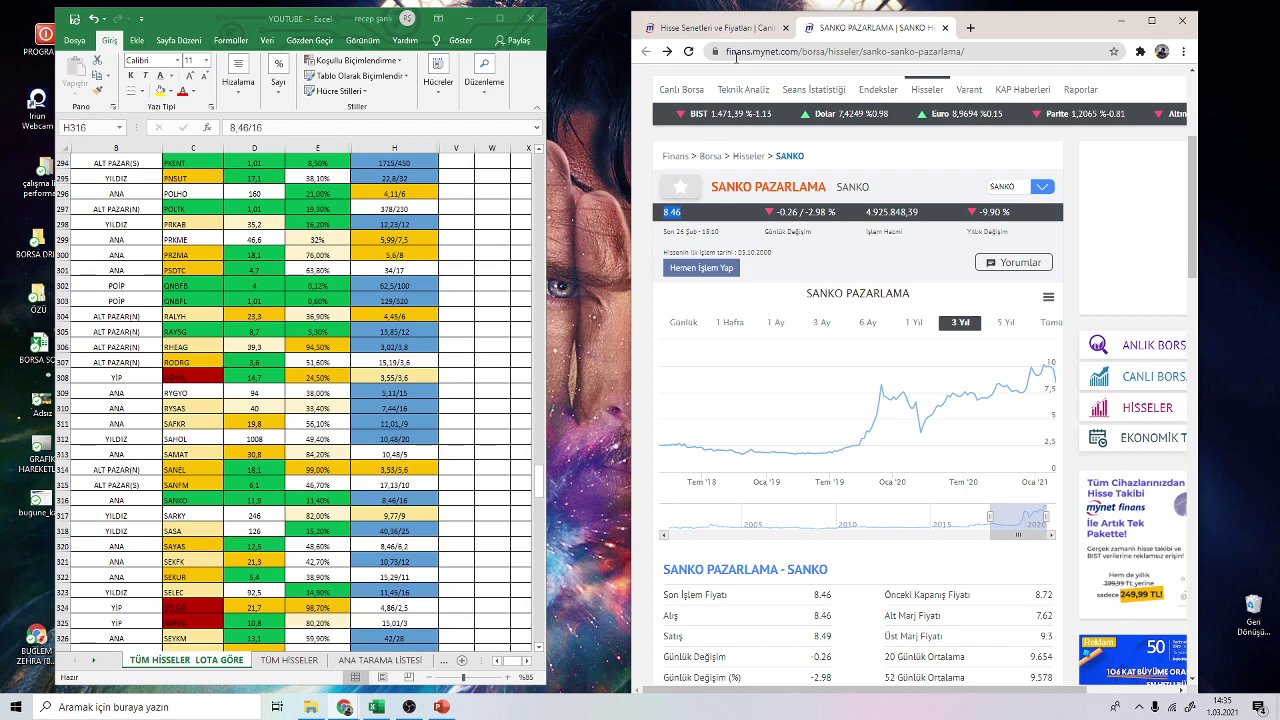
scroll(810, 450, "down", 3)
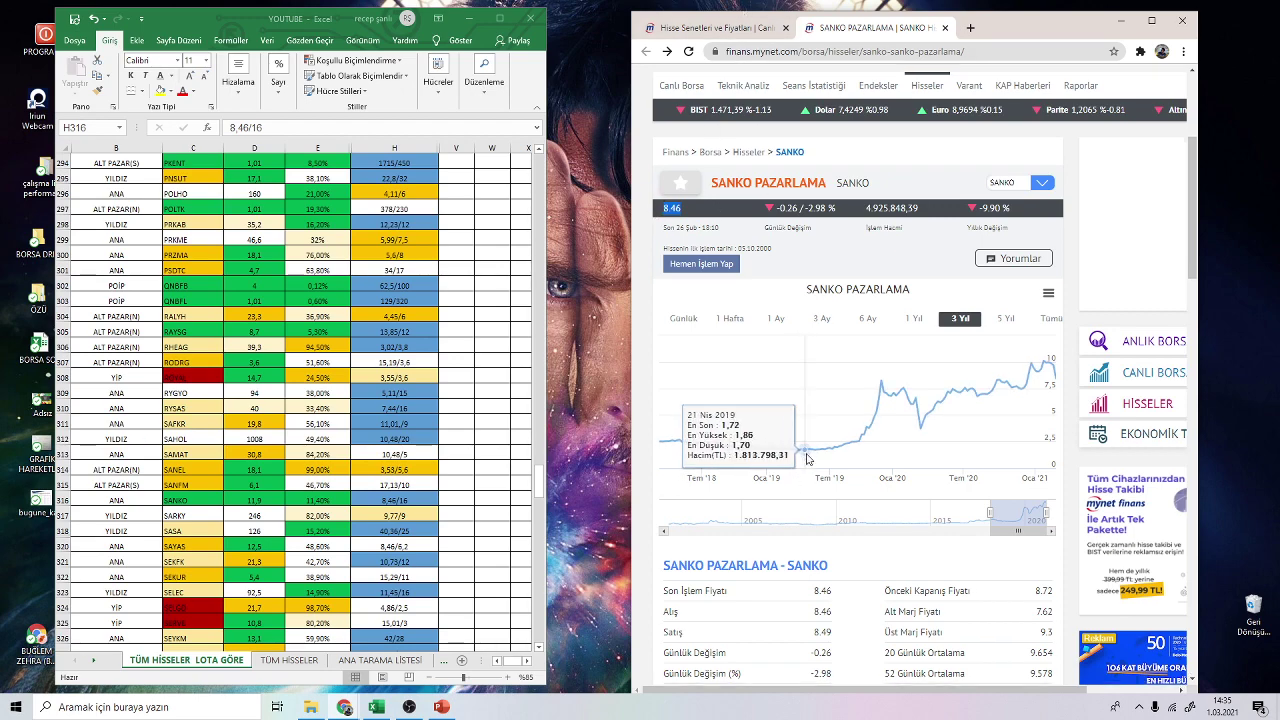
scroll(812, 452, "up", 2)
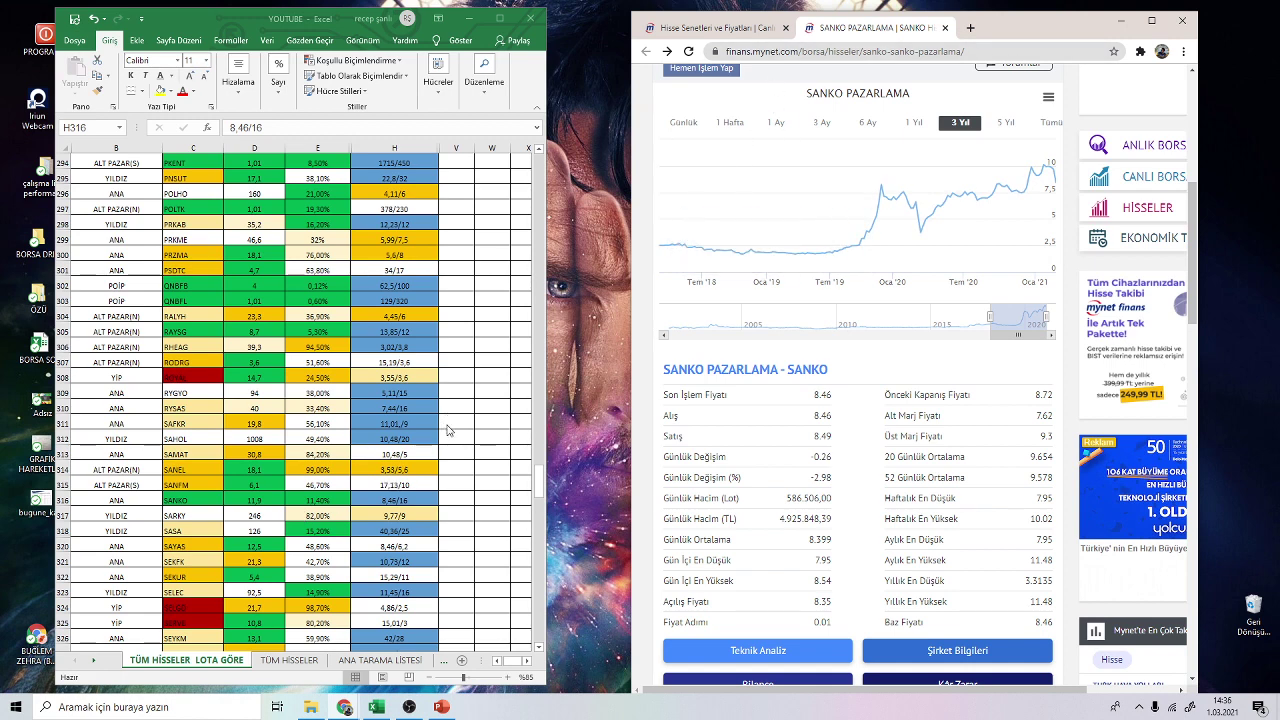
- Close the Sanko Pazarlama page and open T.Tuborg from the stock list in a new tab, showing its three-year chart
left_click(945, 27)
scroll(727, 432, "down", 5)
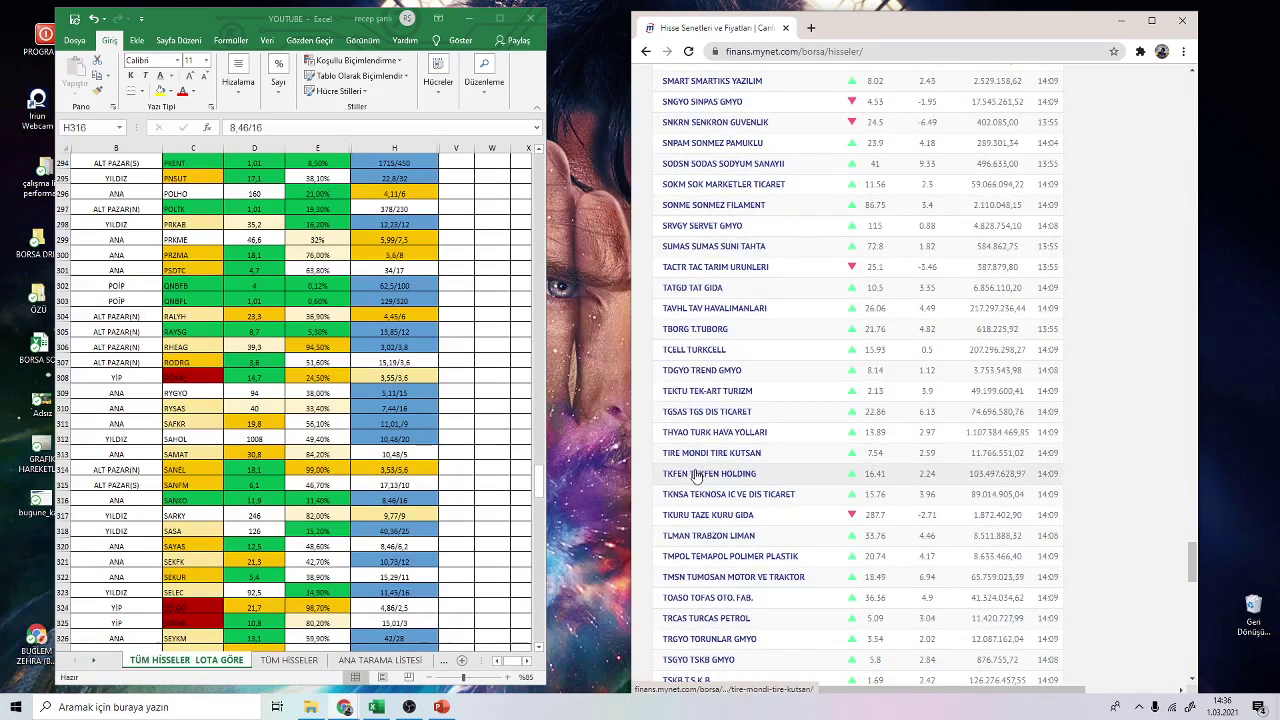
right_click(703, 333)
left_click(720, 344)
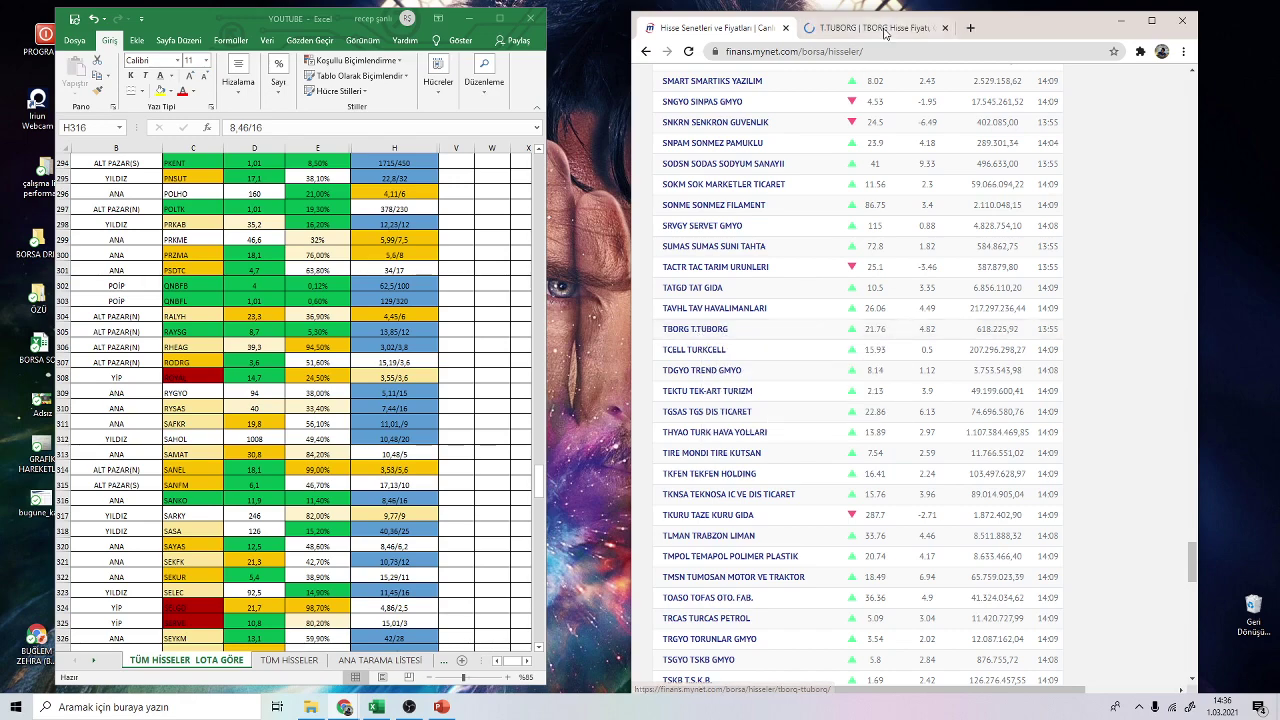
key("ctrl+Tab")
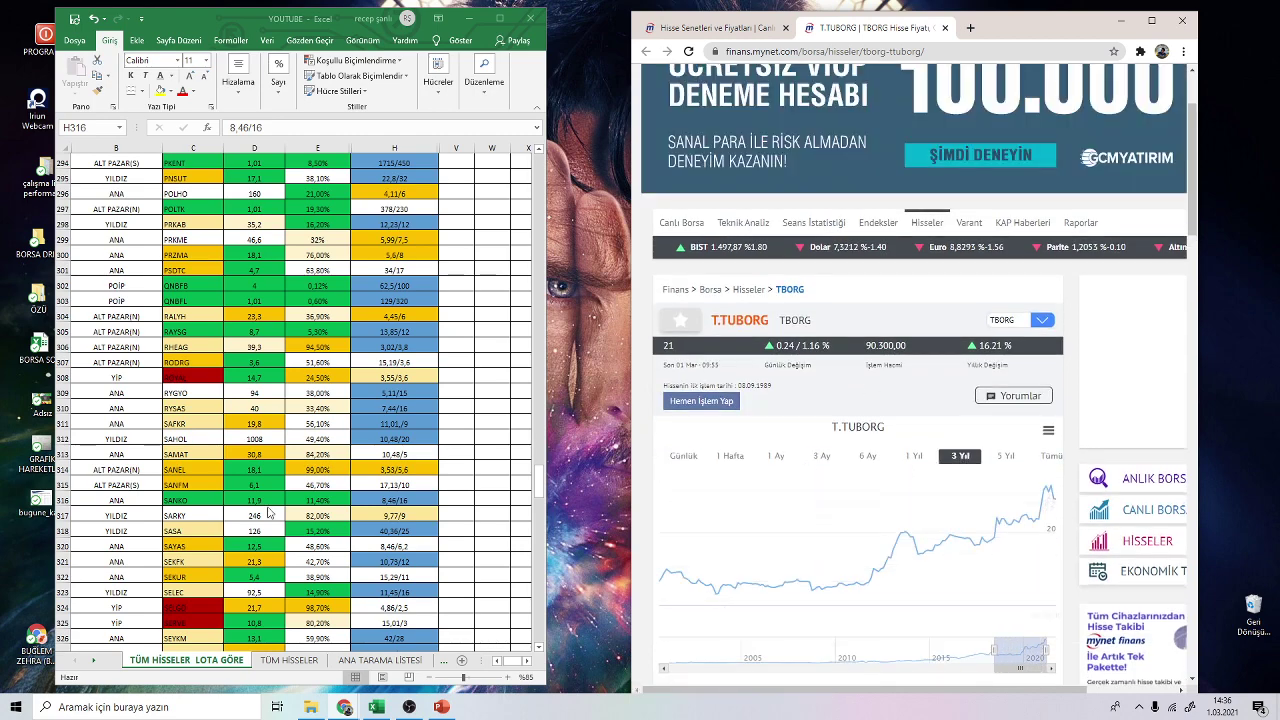
- Find TBORG in the Excel share list and review its column H and column D entries
scroll(237, 527, "down", 5)
scroll(237, 527, "down", 3)
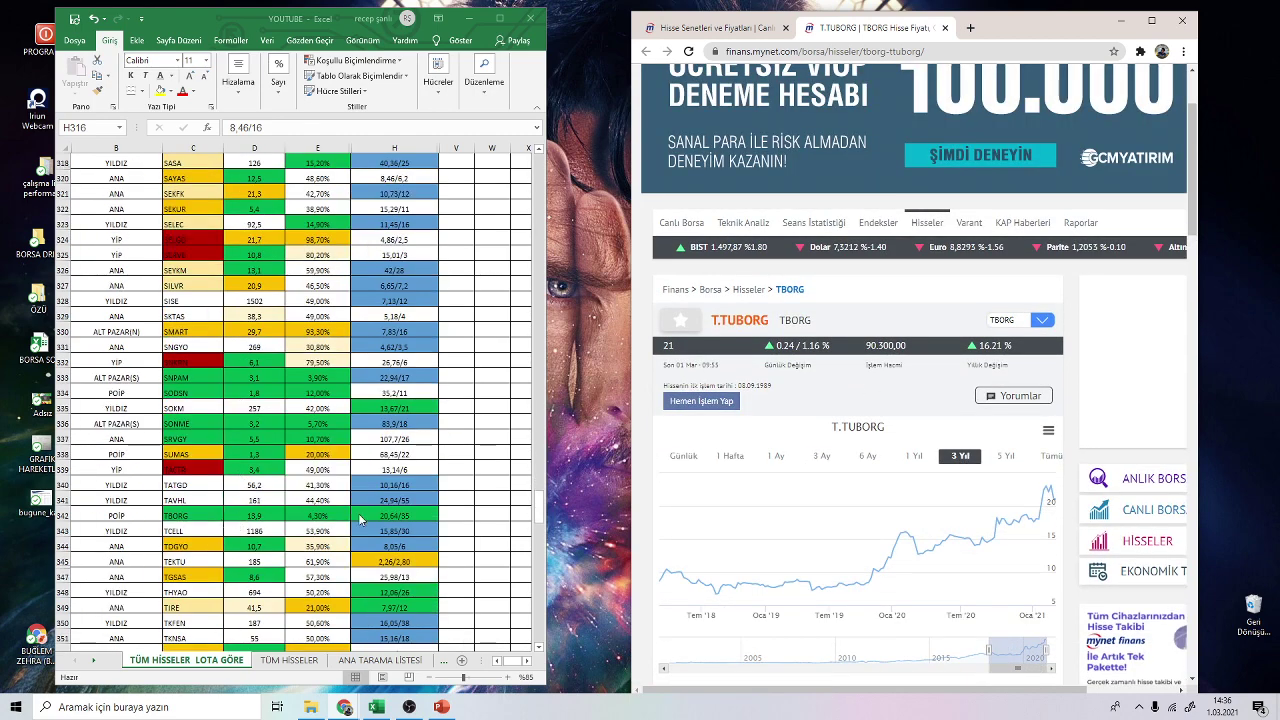
left_click(376, 514)
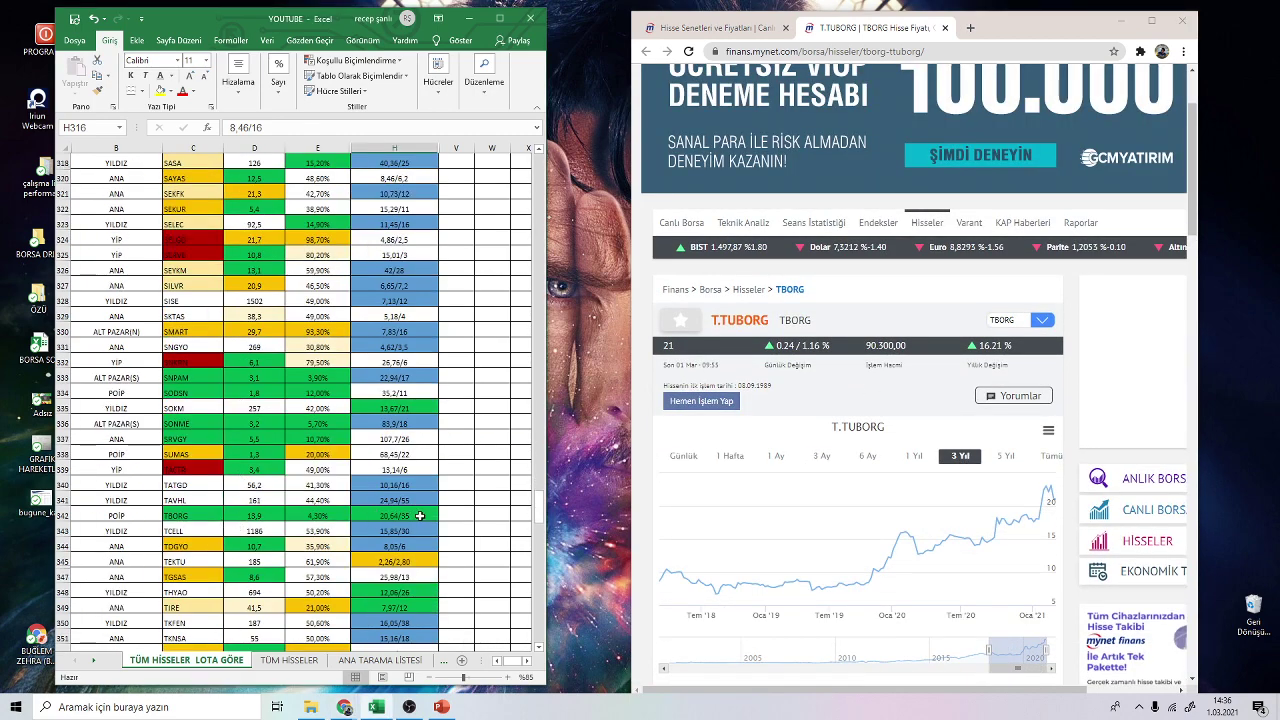
left_click(420, 516)
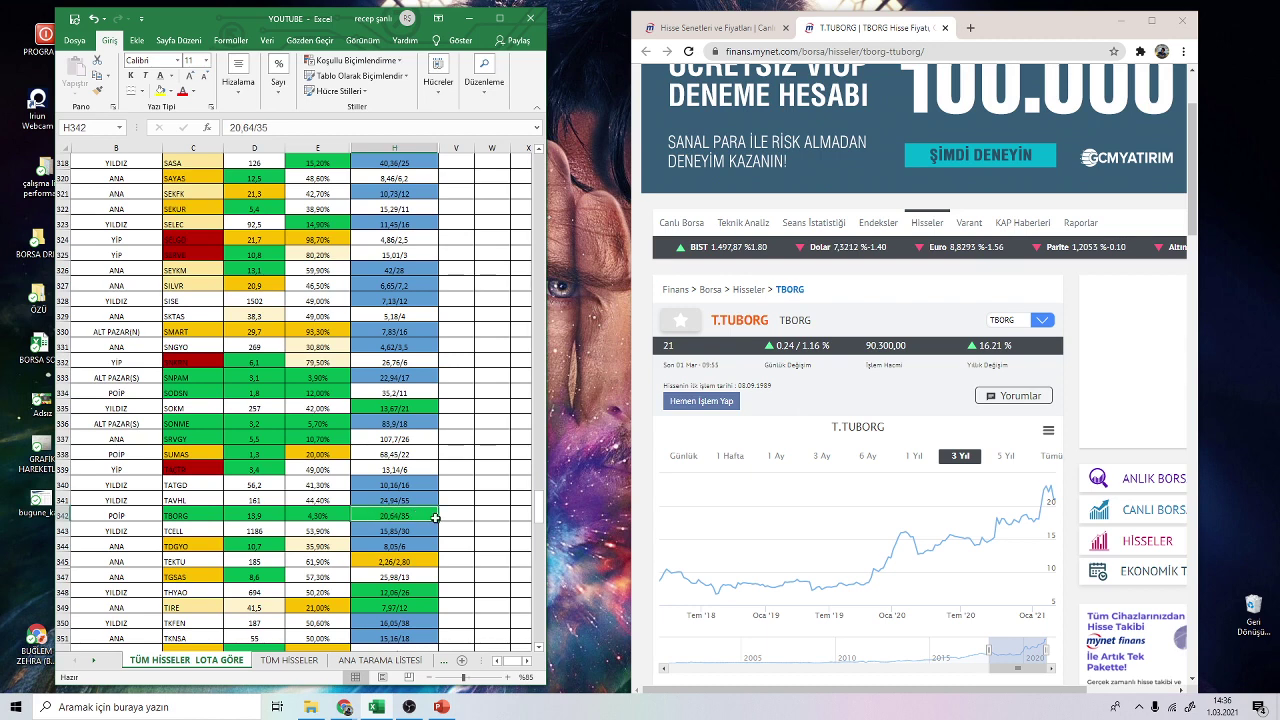
left_click(274, 516)
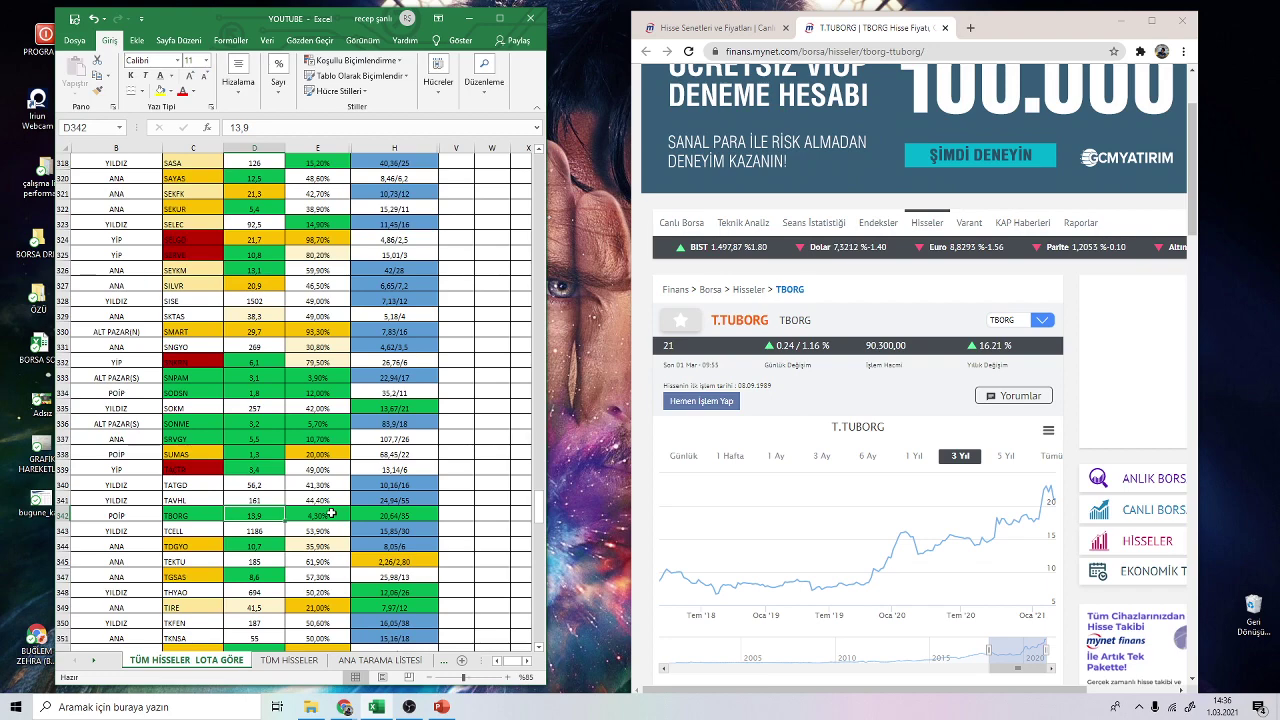
- Examine T.Tuborg's three-year price chart at several dates against its column H entry in Excel
scroll(783, 470, "down", 2)
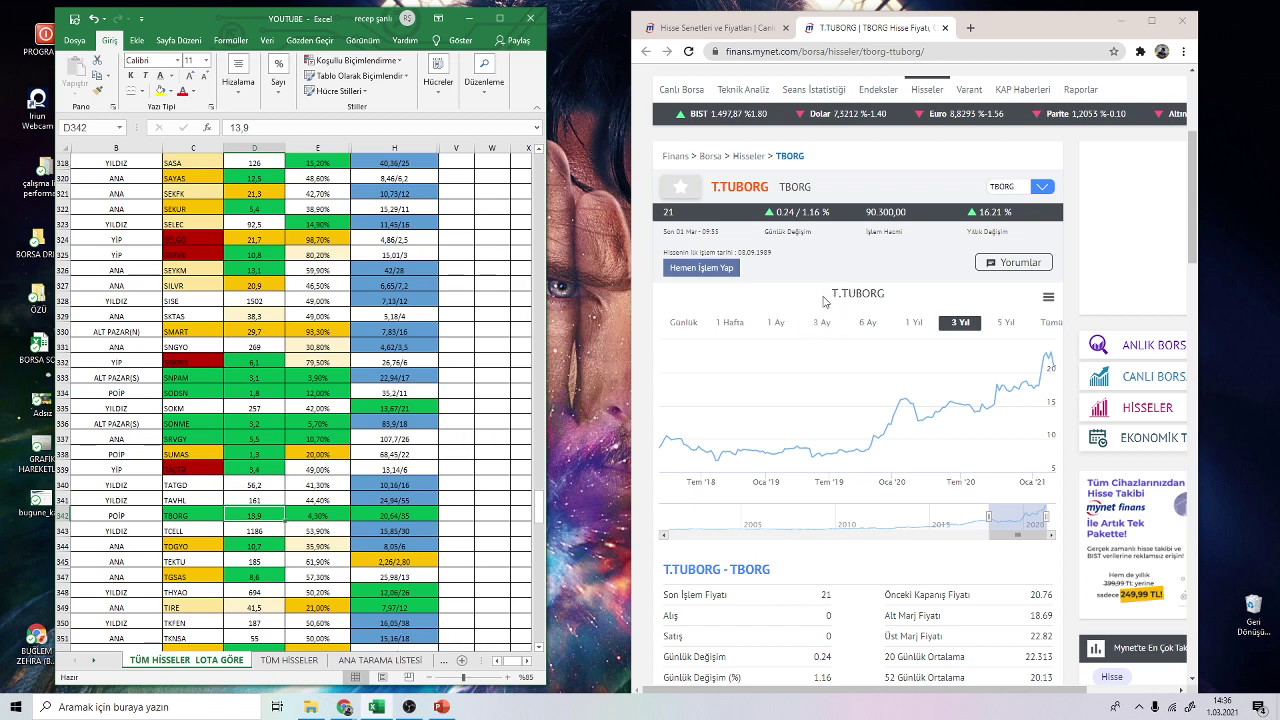
mouse_move(870, 465)
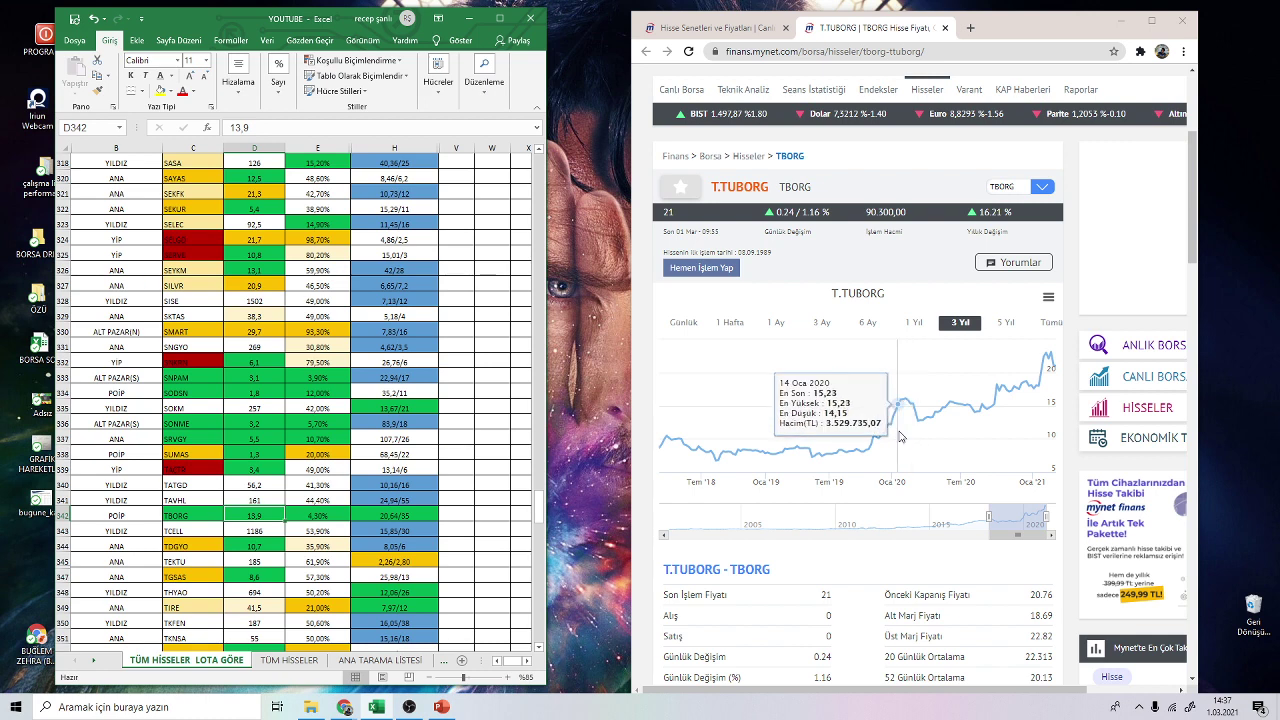
left_click(403, 516)
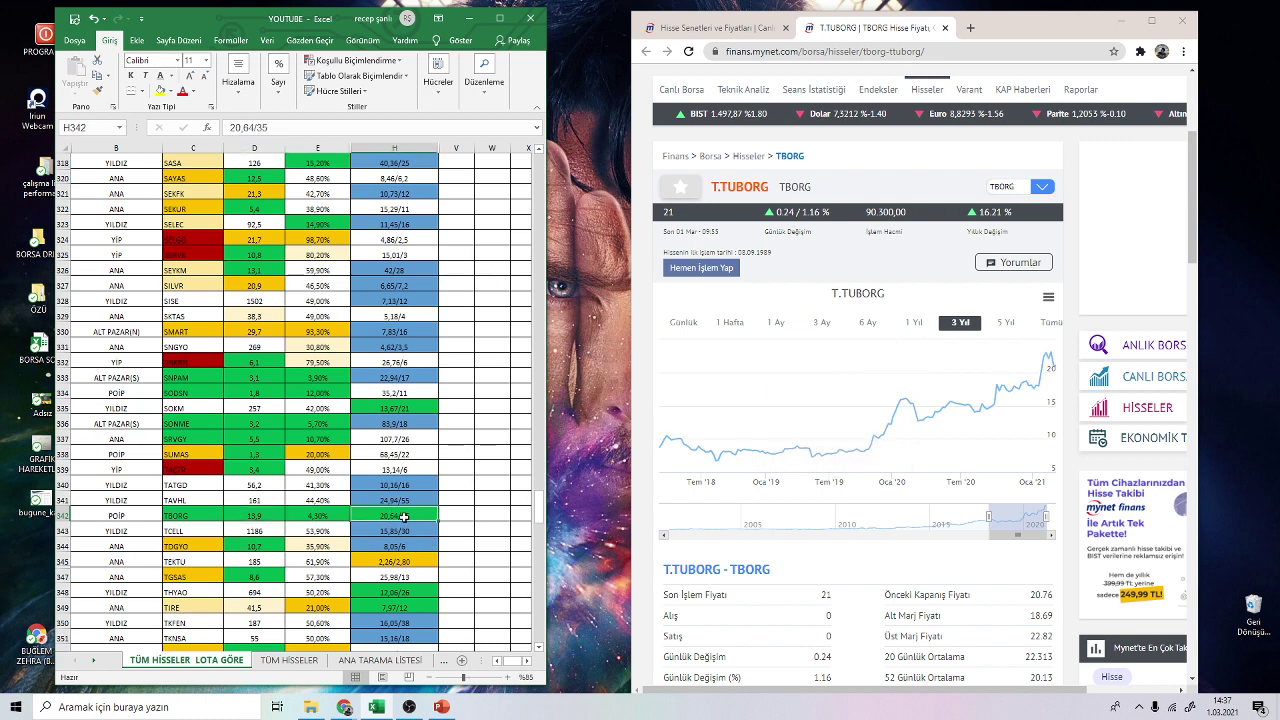
mouse_move(809, 390)
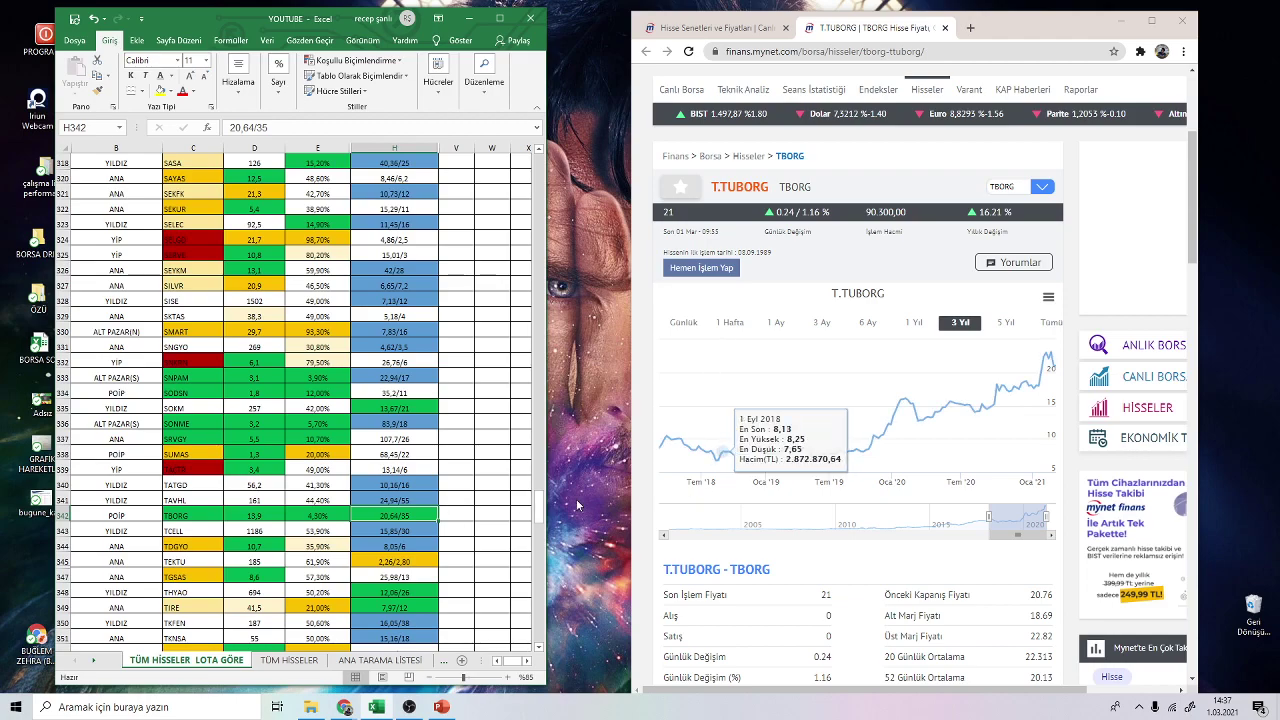
- Open T.Tuborg's balance sheet and examine its asset items and the net period profit/loss line
scroll(855, 600, "down", 3)
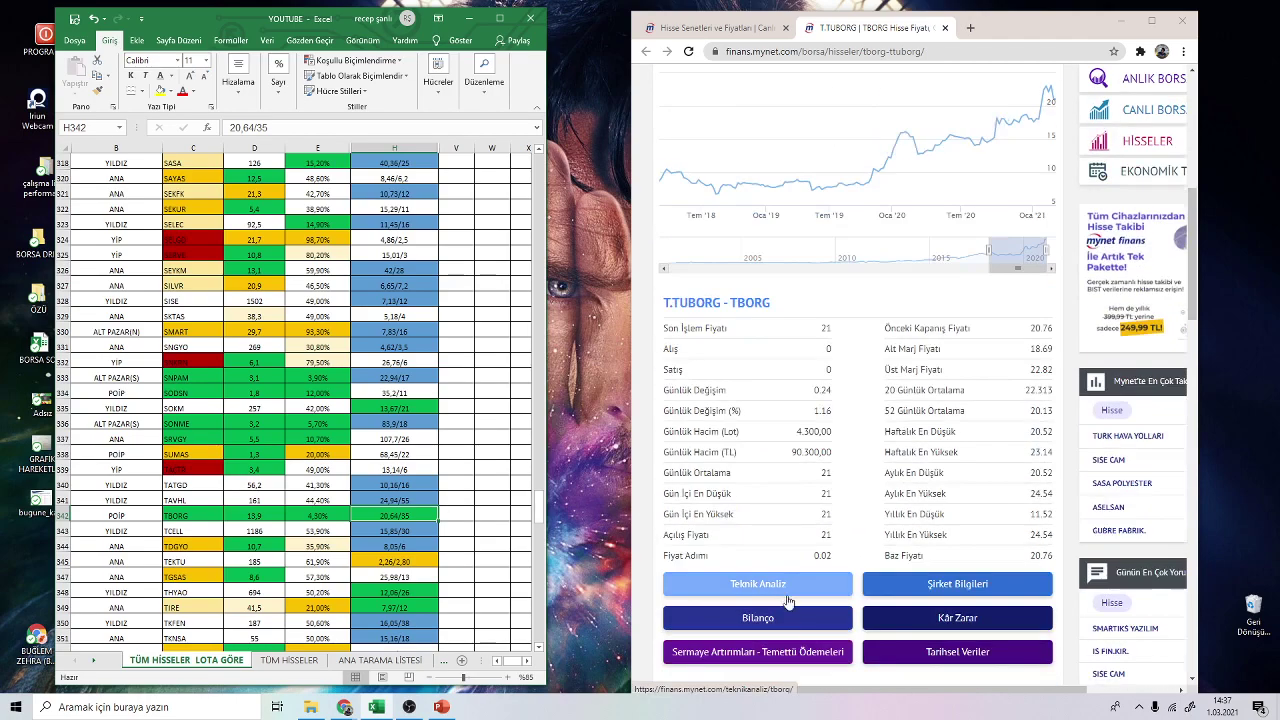
left_click(792, 610)
scroll(820, 560, "down", 15)
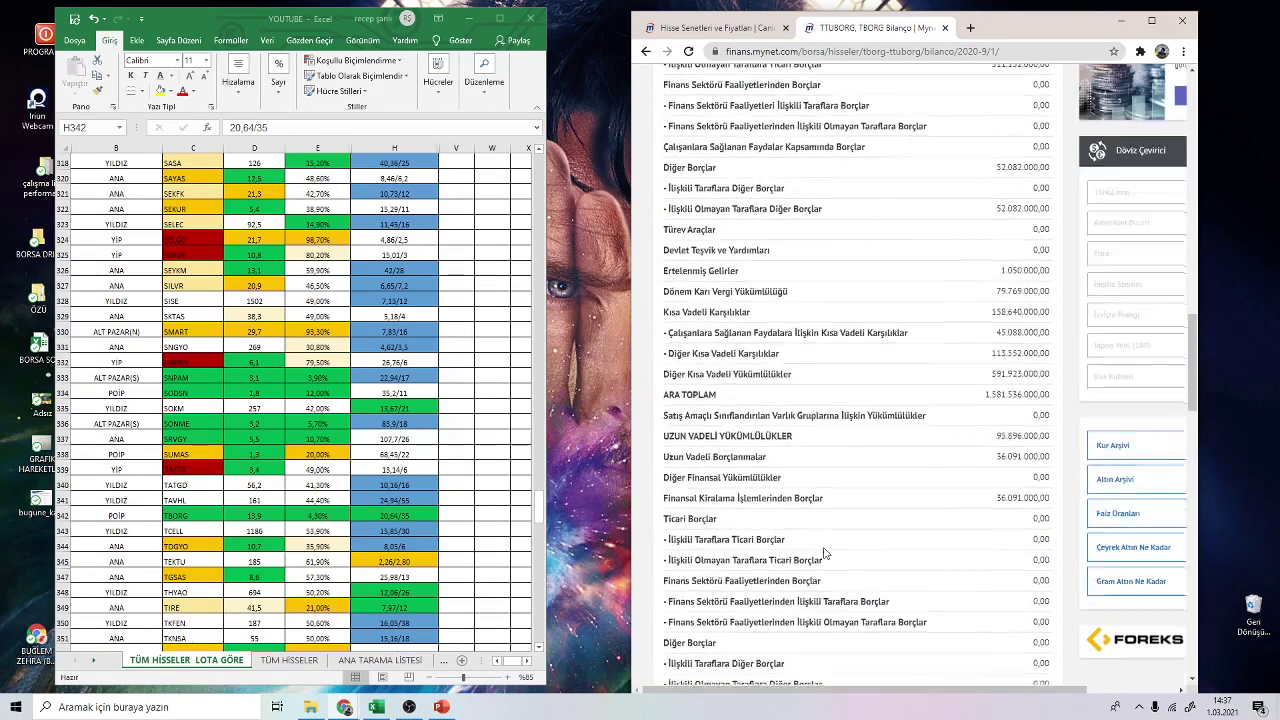
scroll(824, 553, "down", 3)
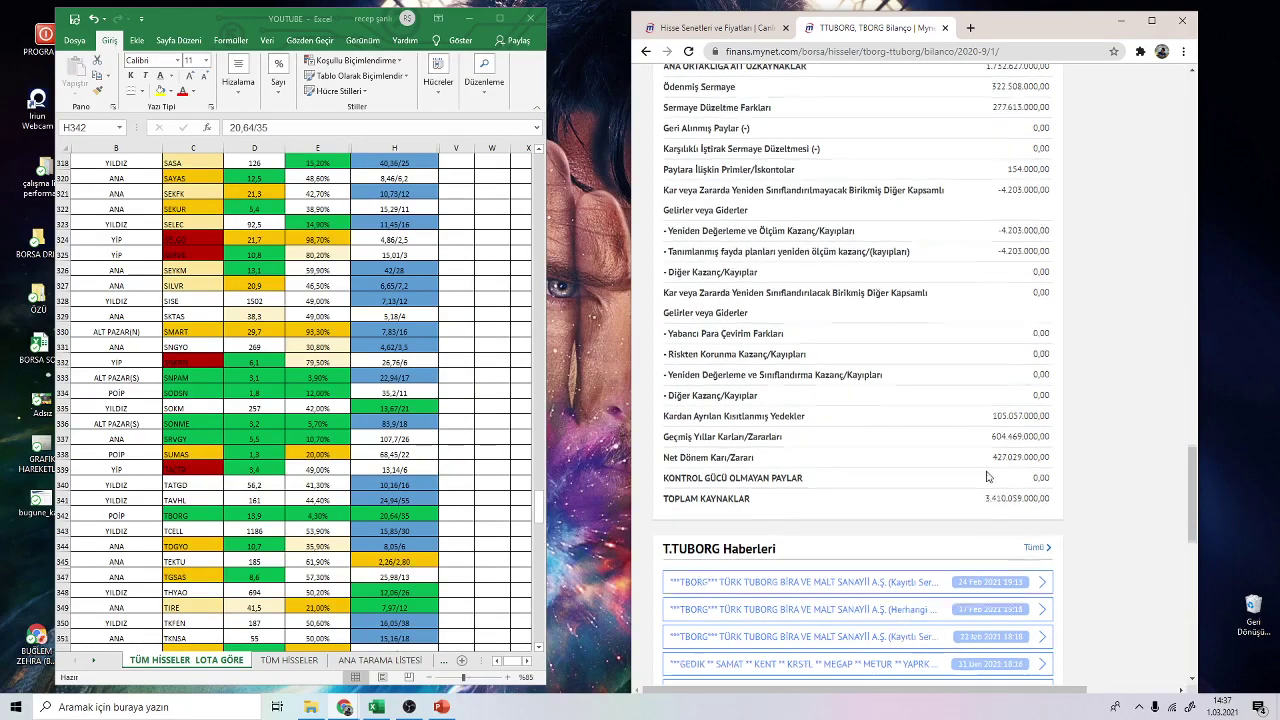
scroll(997, 497, "up", 15)
scroll(997, 440, "up", 5)
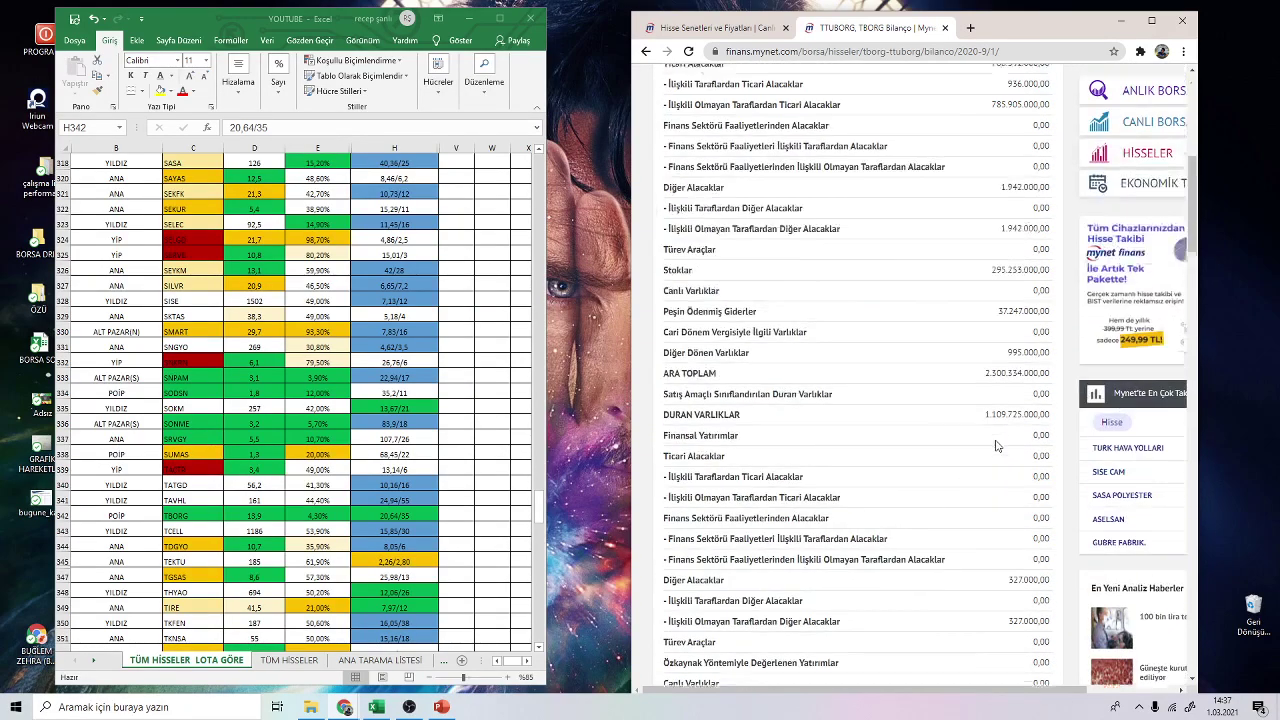
scroll(997, 460, "down", 10)
scroll(997, 487, "down", 10)
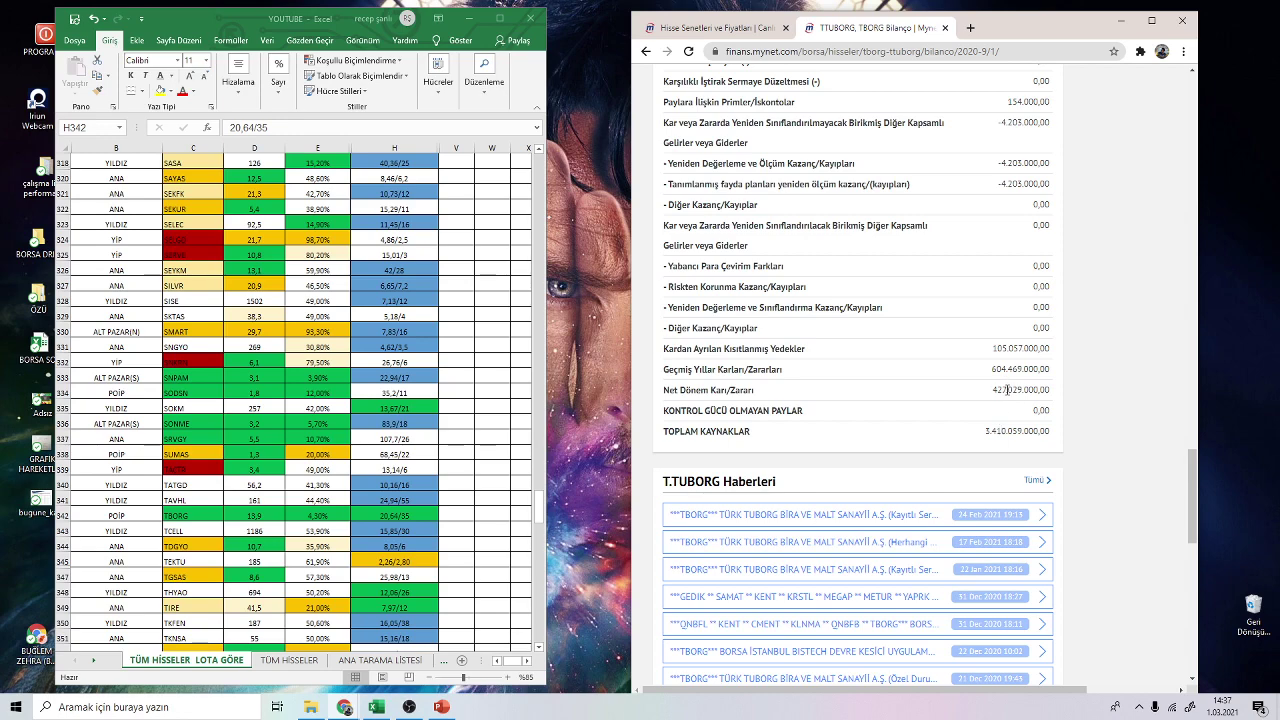
- Return to T.Tuborg's share page, examine its three-year price chart and close the page
left_click(645, 51)
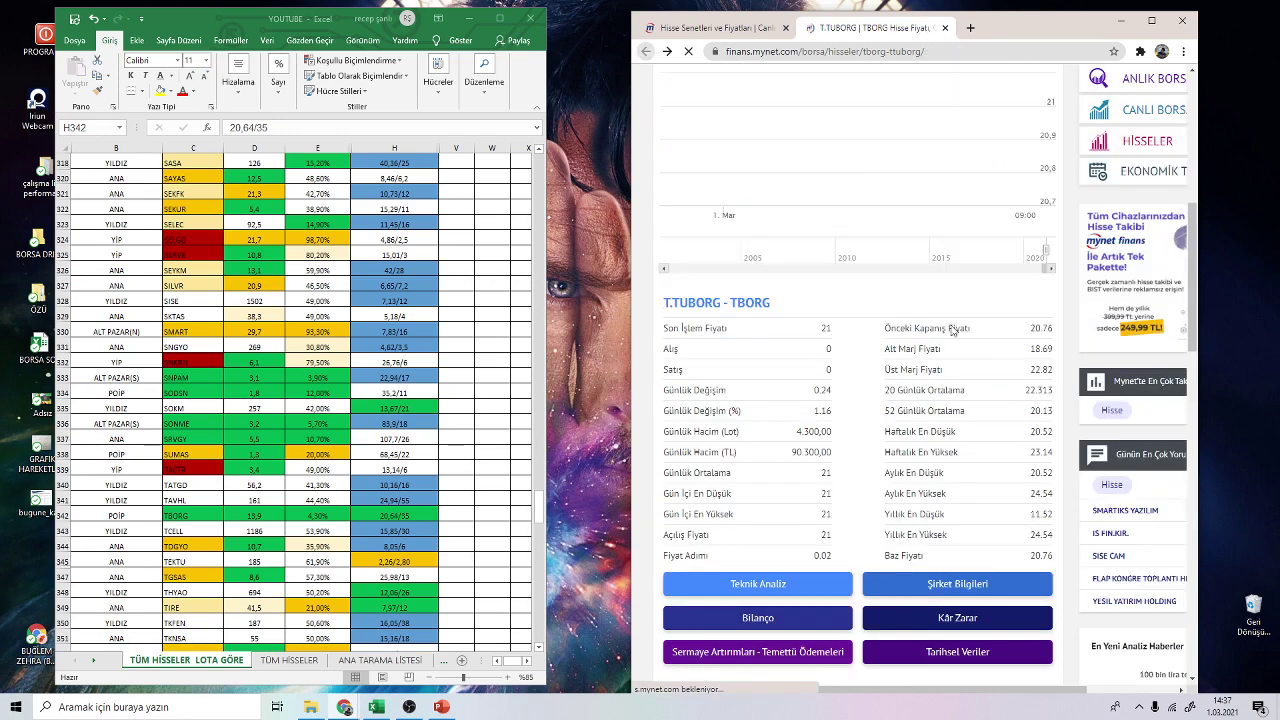
left_click(960, 390)
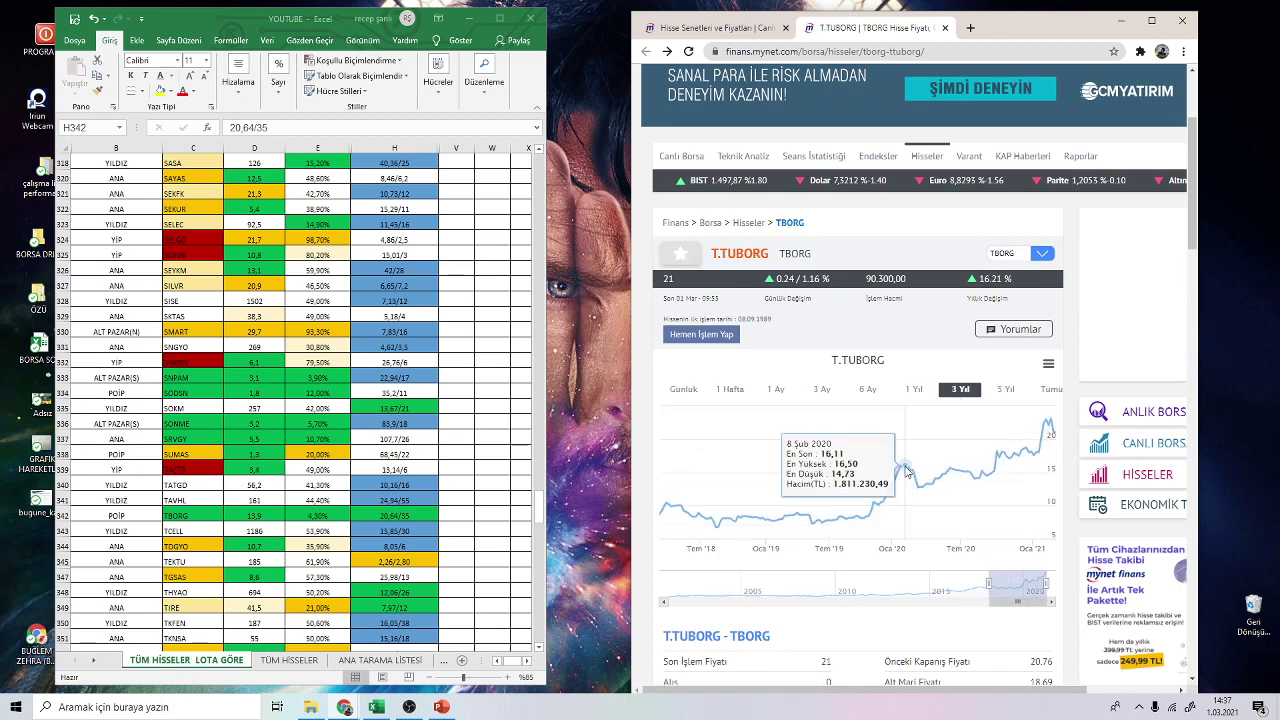
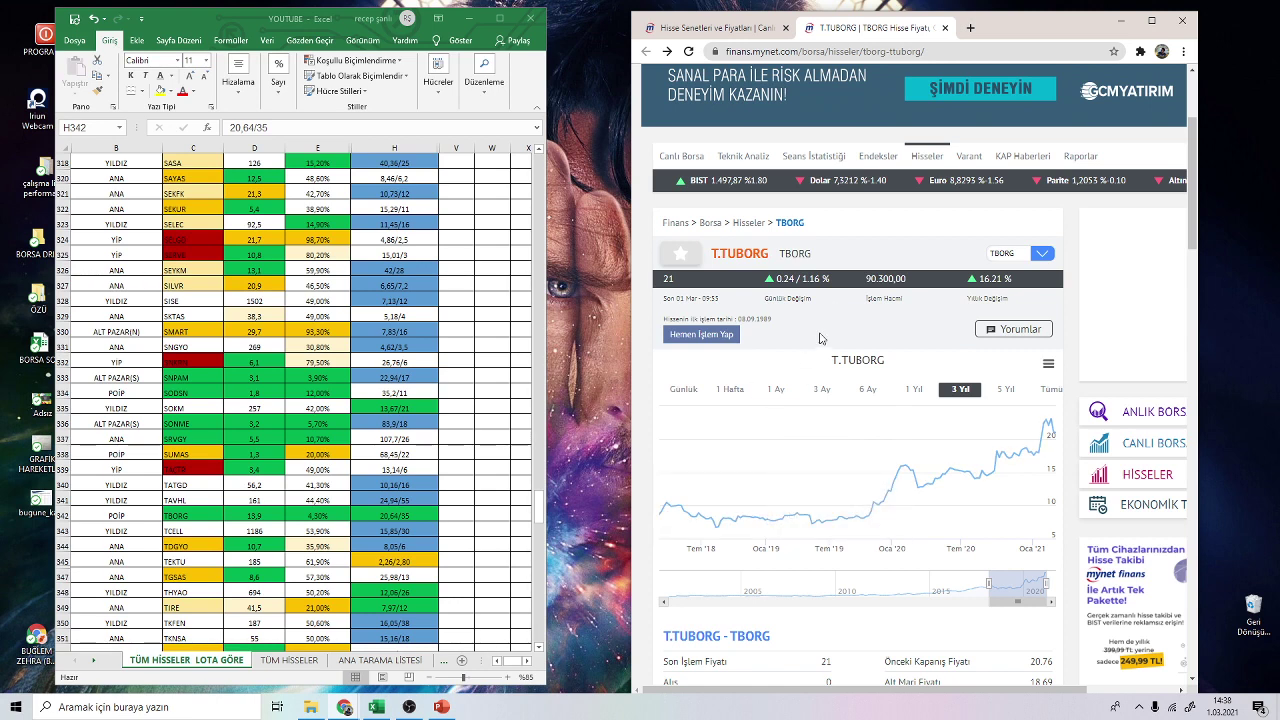
left_click(944, 27)
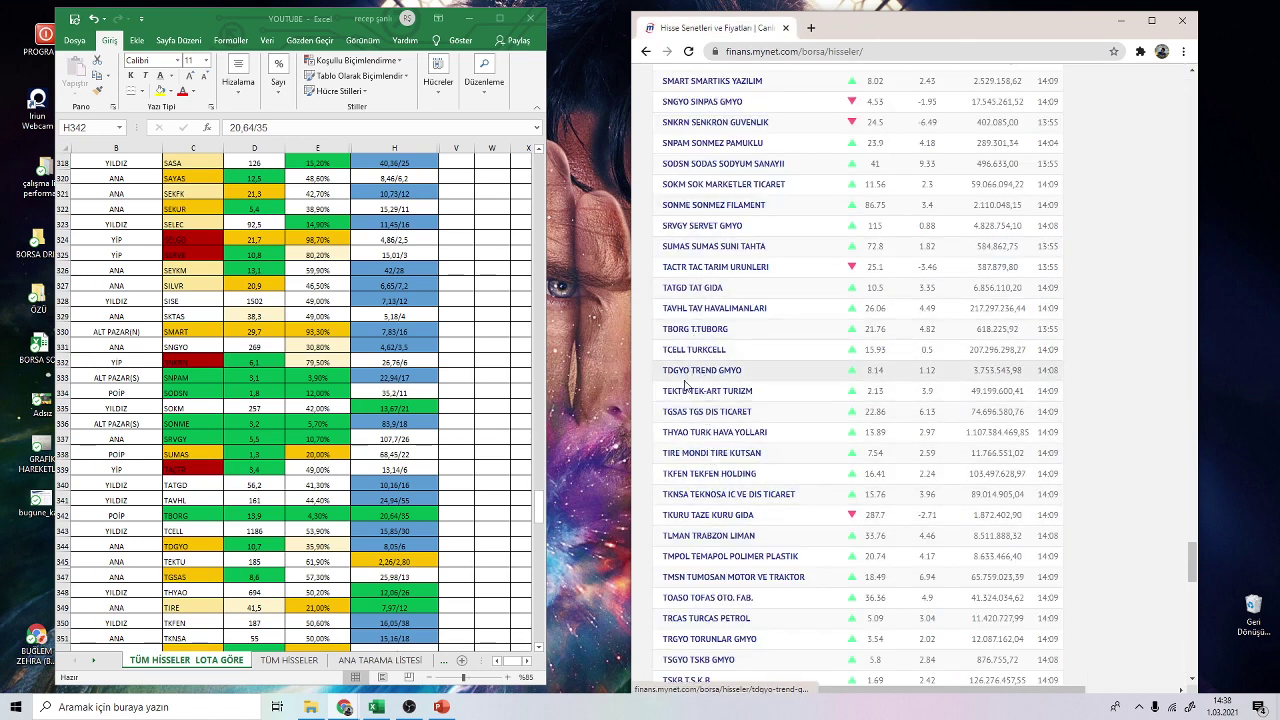
- Review the stocks after TBORG in the Mynet list and the Excel share list, down to ULAS and its column H entry
scroll(697, 586, "down", 3)
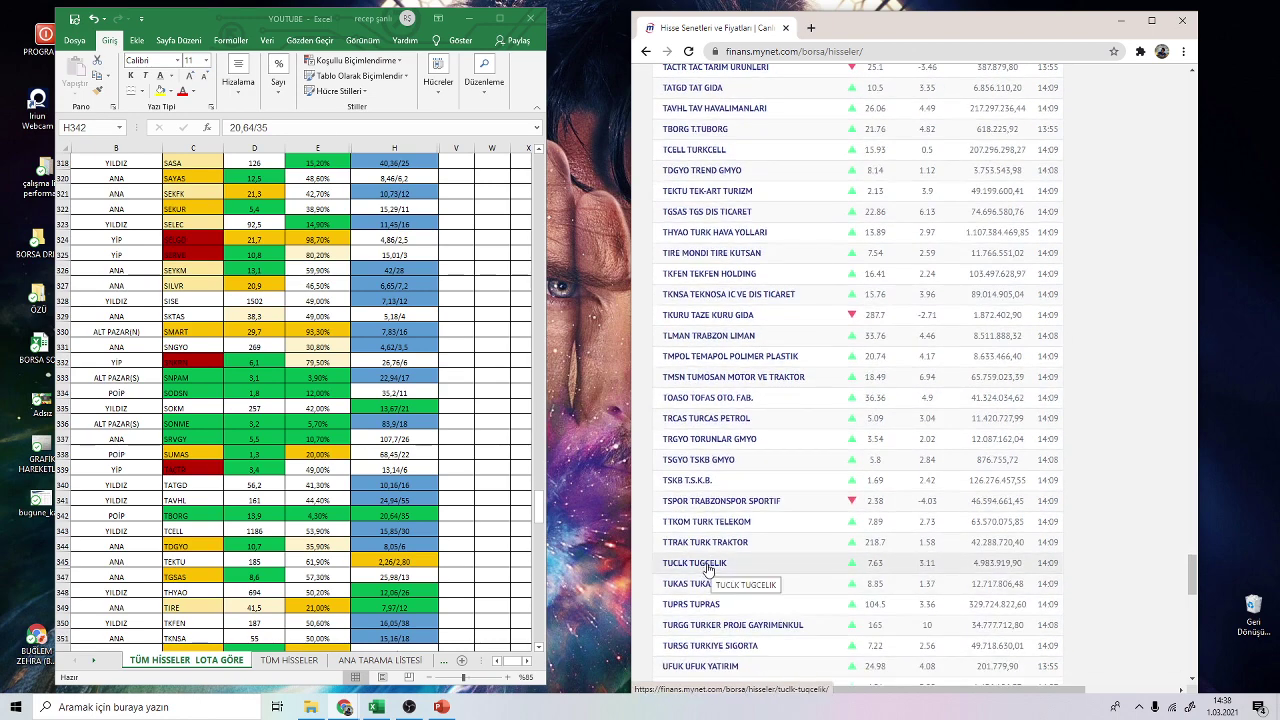
scroll(243, 497, "down", 4)
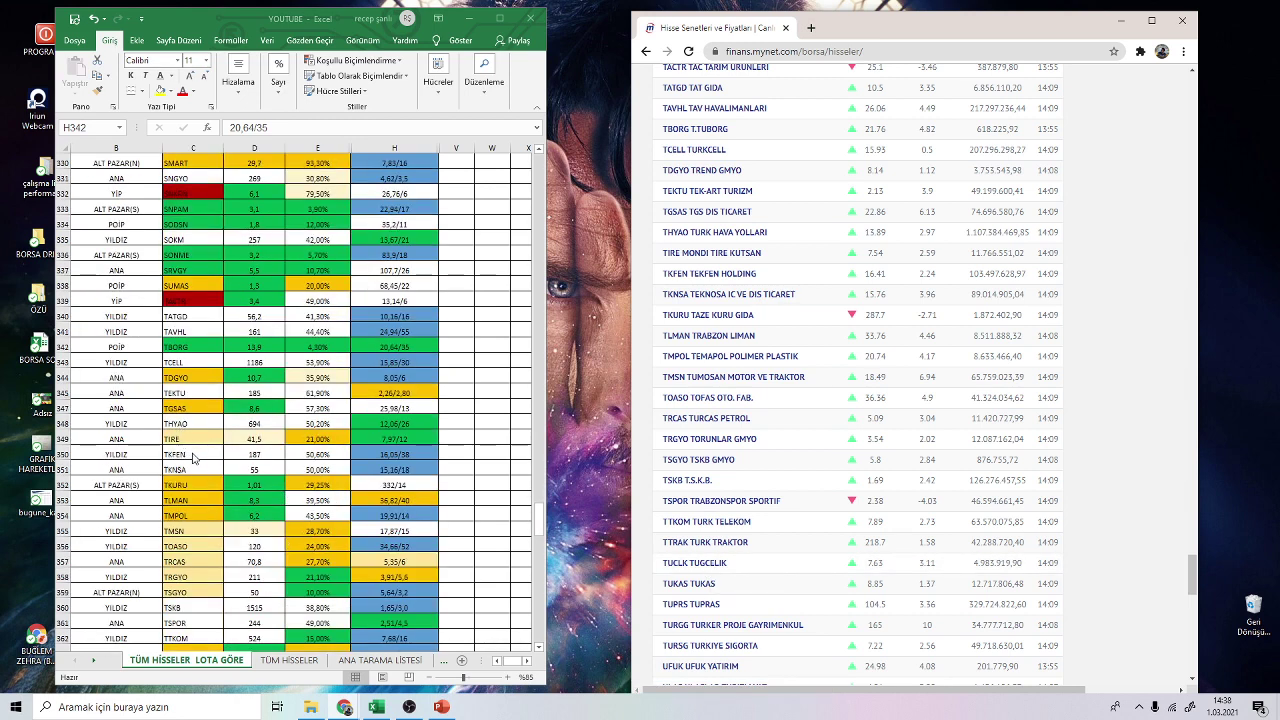
scroll(205, 580, "down", 2)
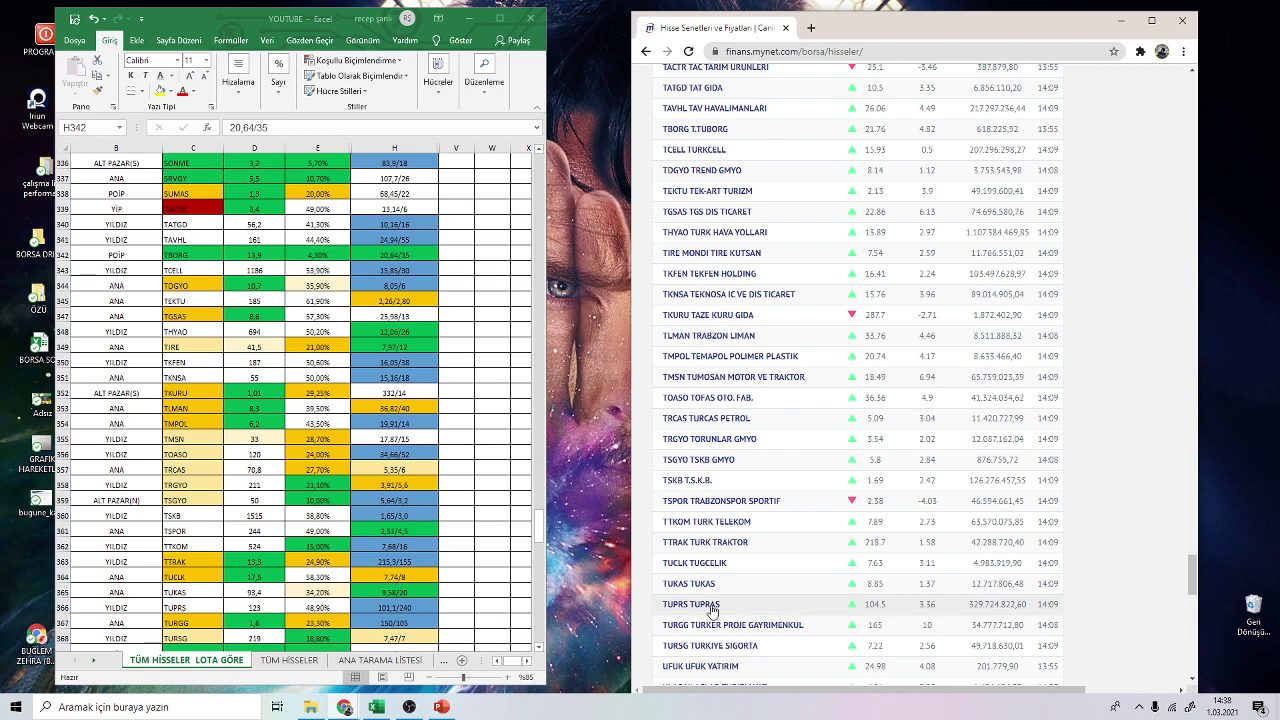
scroll(692, 590, "down", 2)
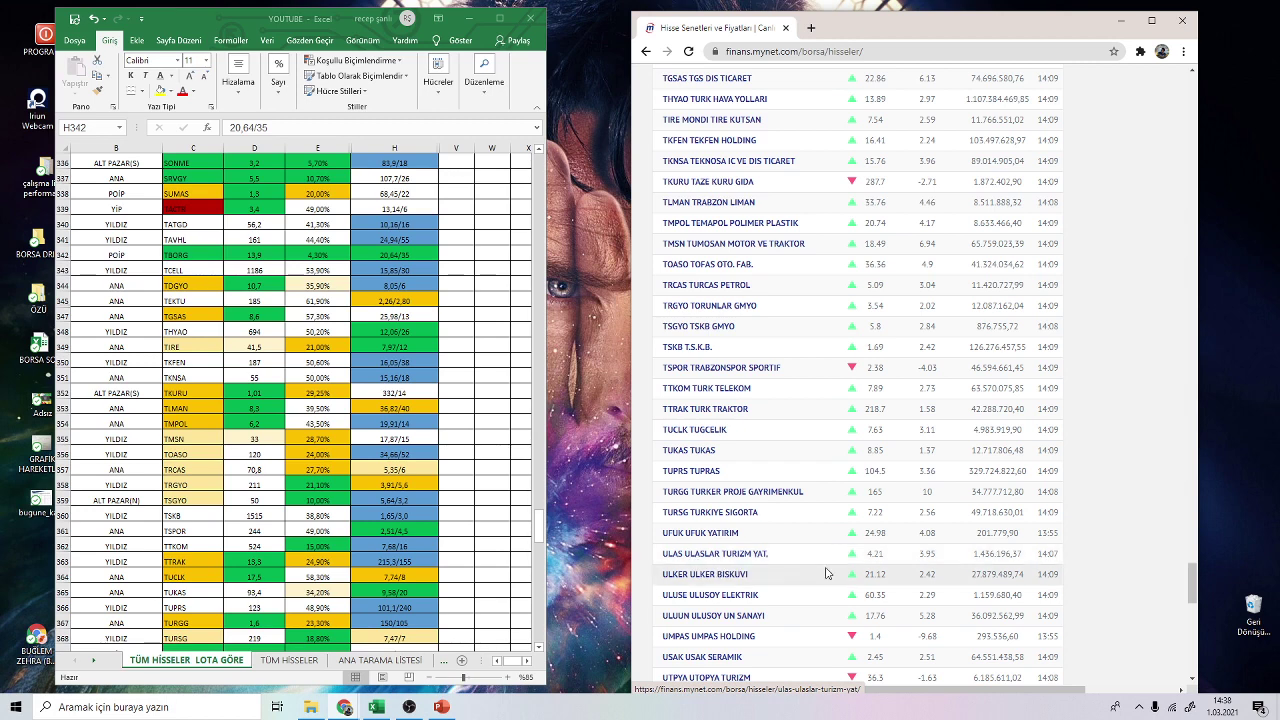
scroll(367, 557, "down", 2)
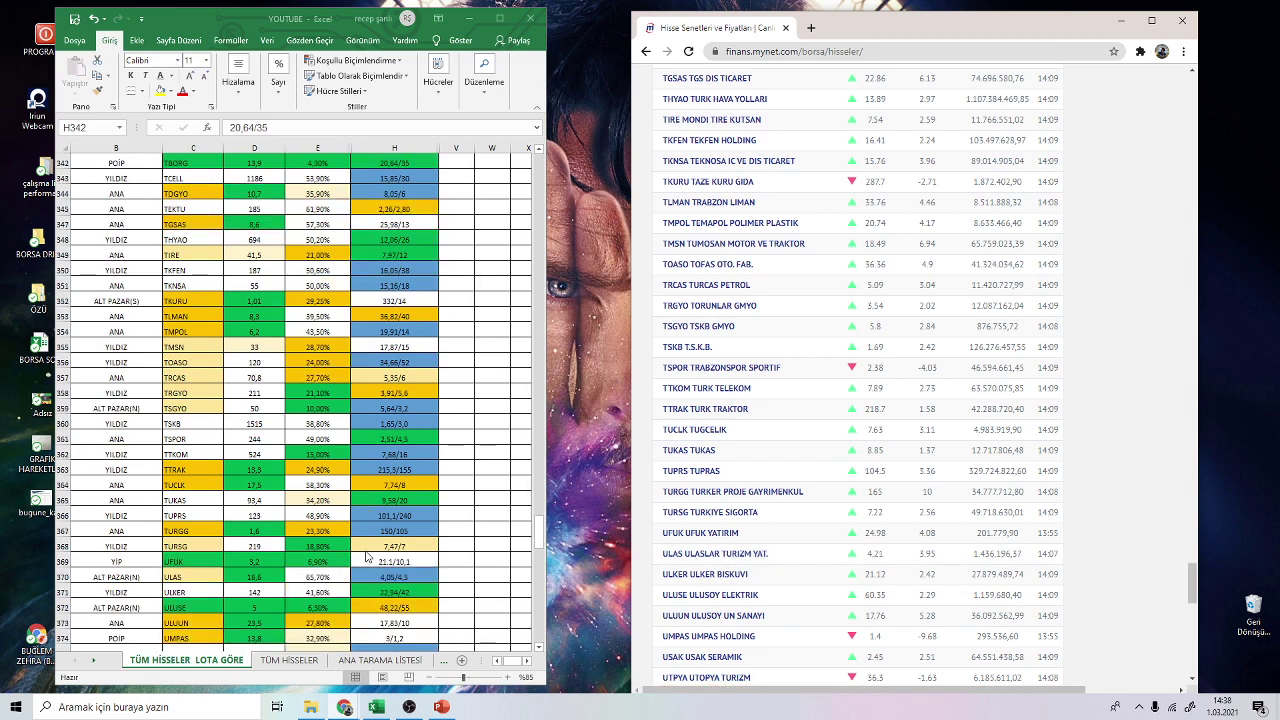
left_click(424, 572)
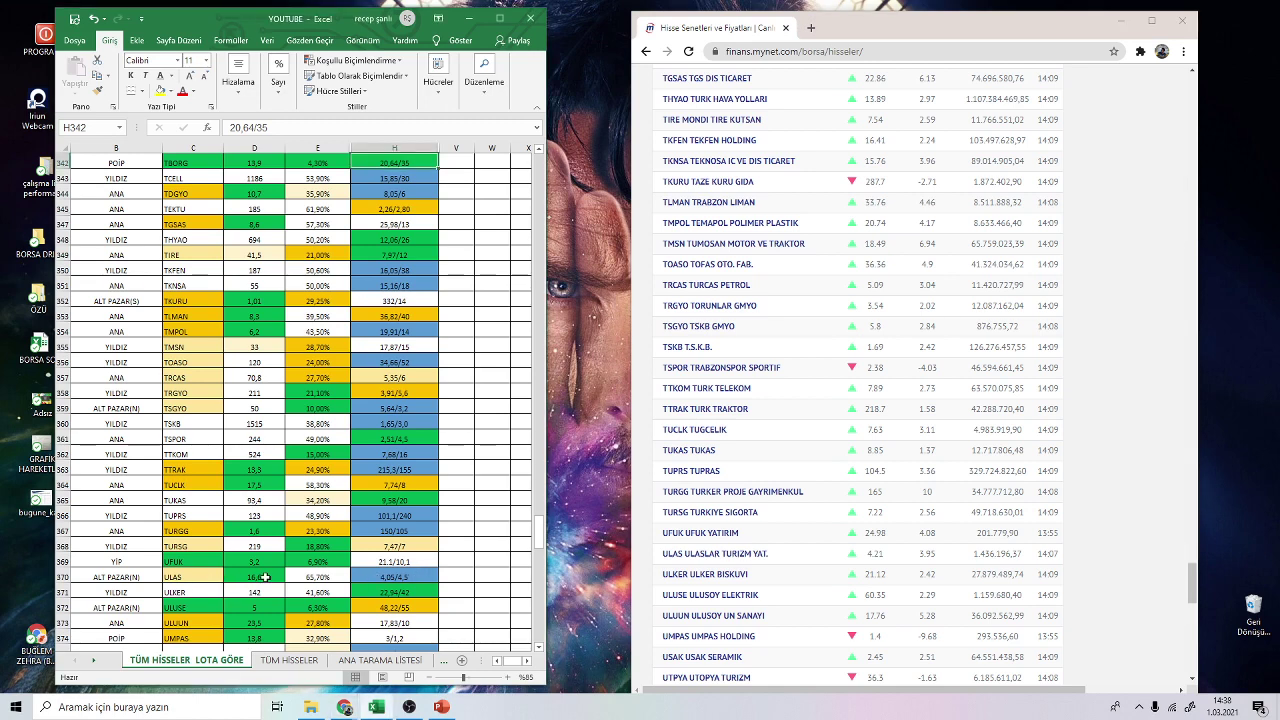
left_click(414, 580)
- Sort the Excel share list by lot count from smallest to largest and widen the Excel window beside the repositioned browser
scroll(440, 457, "up", 2)
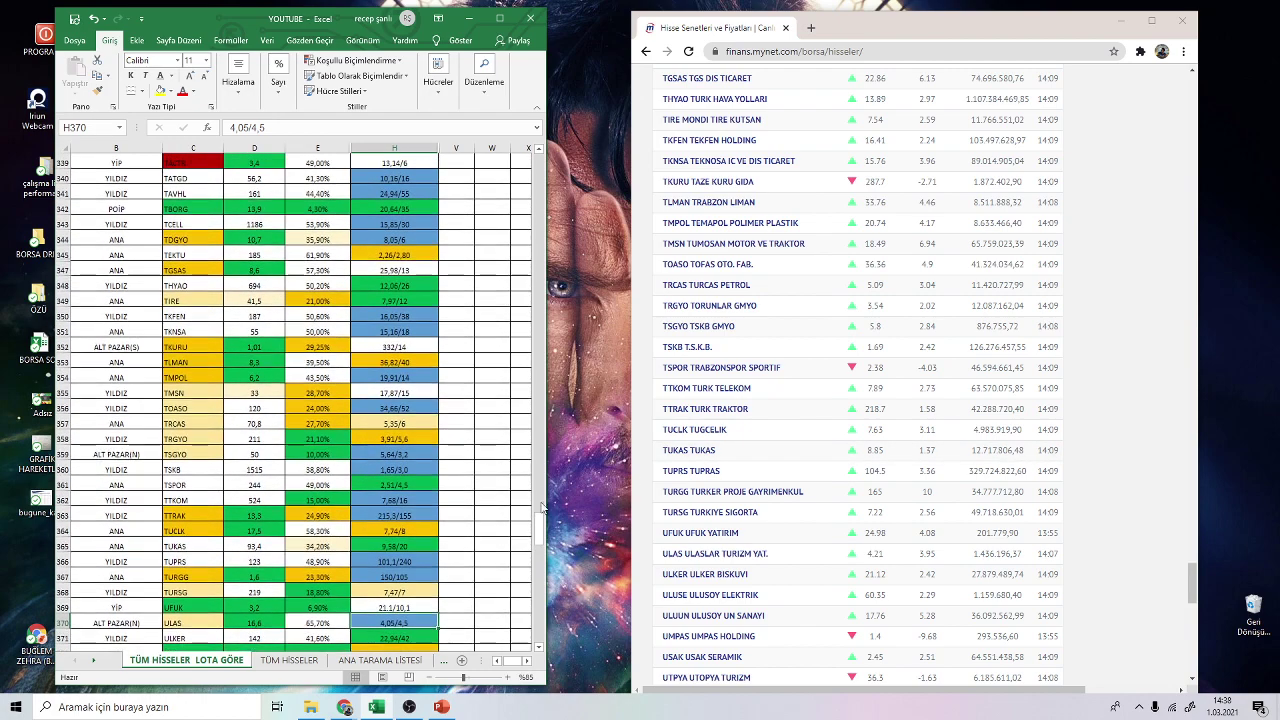
left_click_drag(546, 527, 540, 165)
left_click(278, 178)
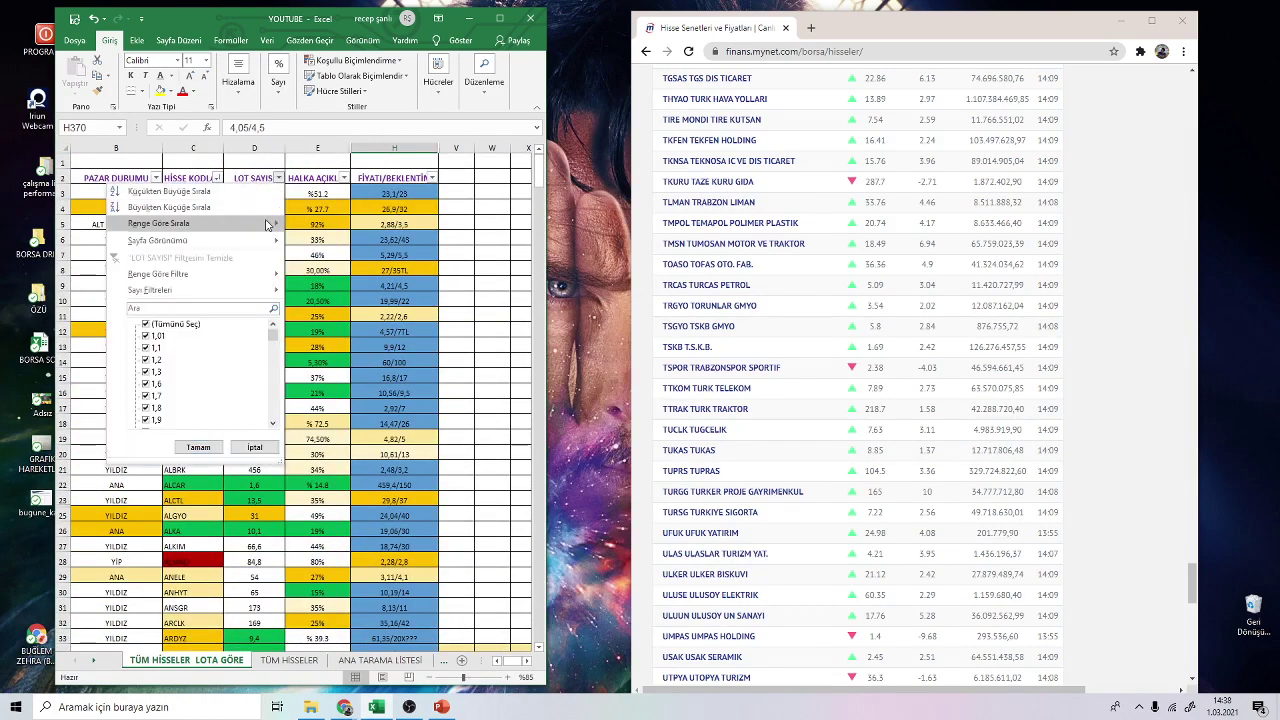
left_click(251, 196)
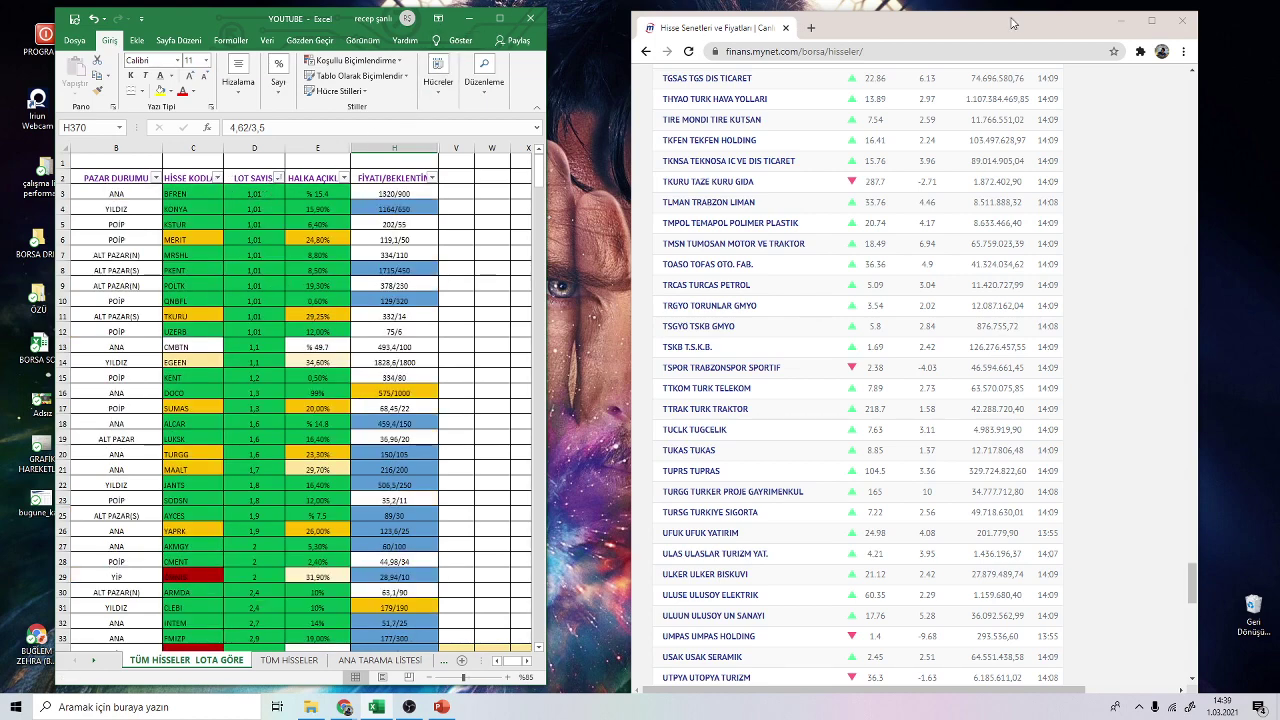
left_click_drag(994, 33, 1060, 31)
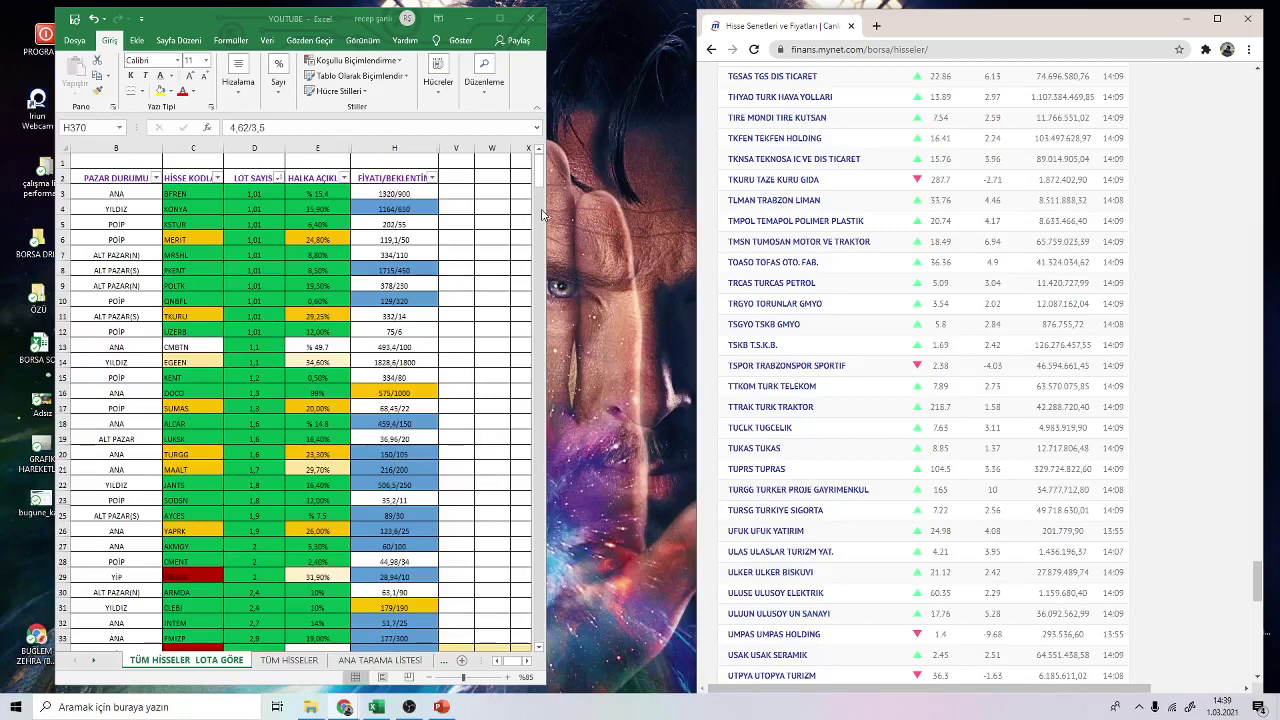
left_click_drag(546, 216, 698, 212)
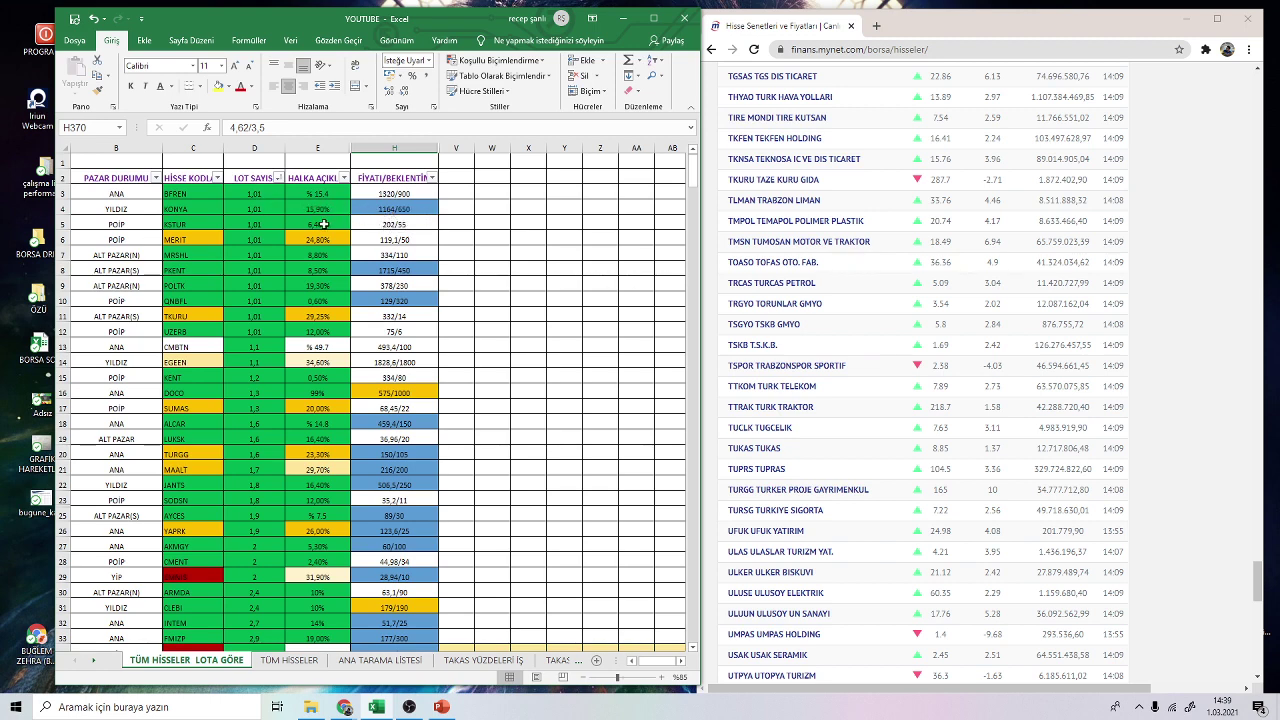
- Look through the Excel share list in ascending lot-count order and return to its first row
scroll(265, 260, "down", 6)
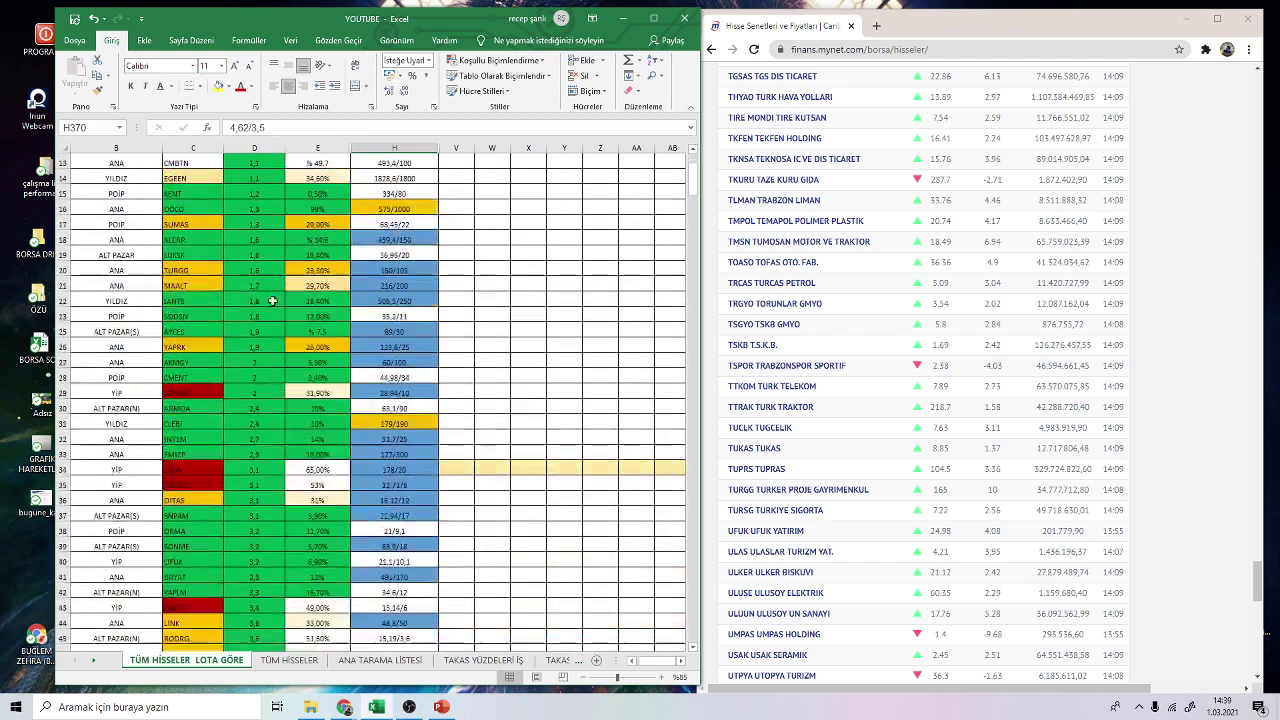
scroll(268, 324, "up", 6)
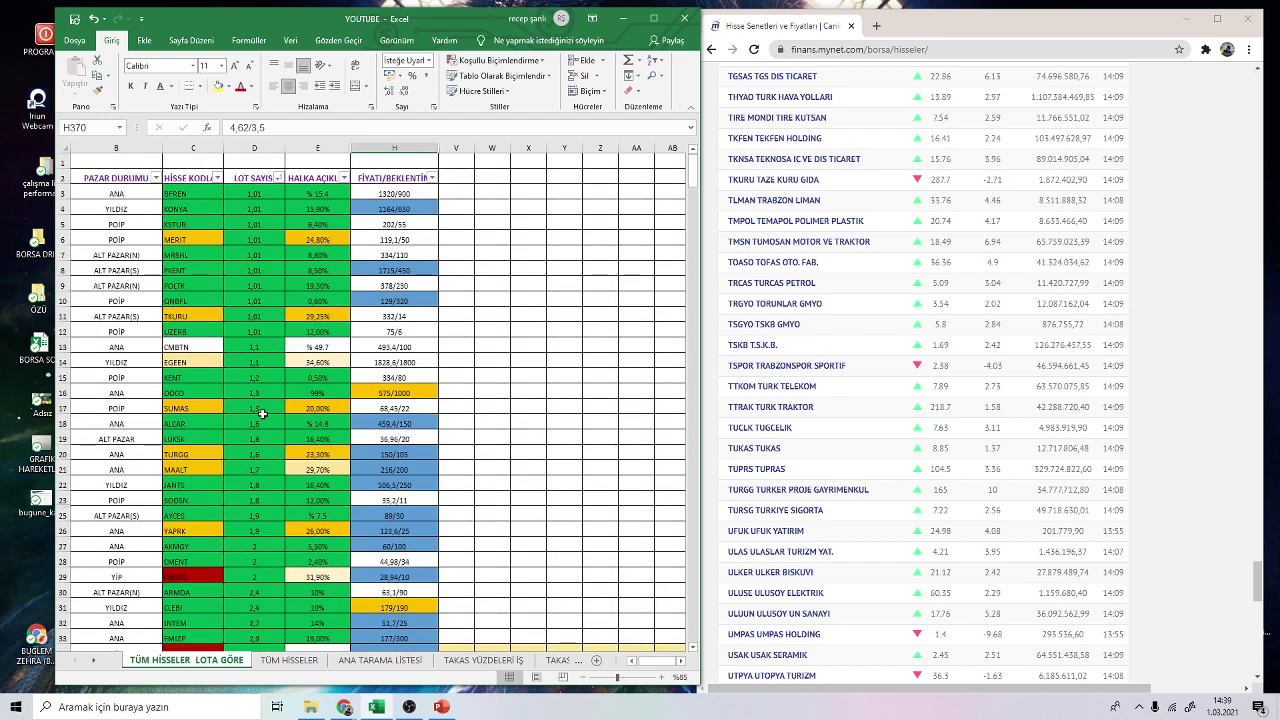
scroll(261, 364, "down", 3)
scroll(261, 364, "down", 15)
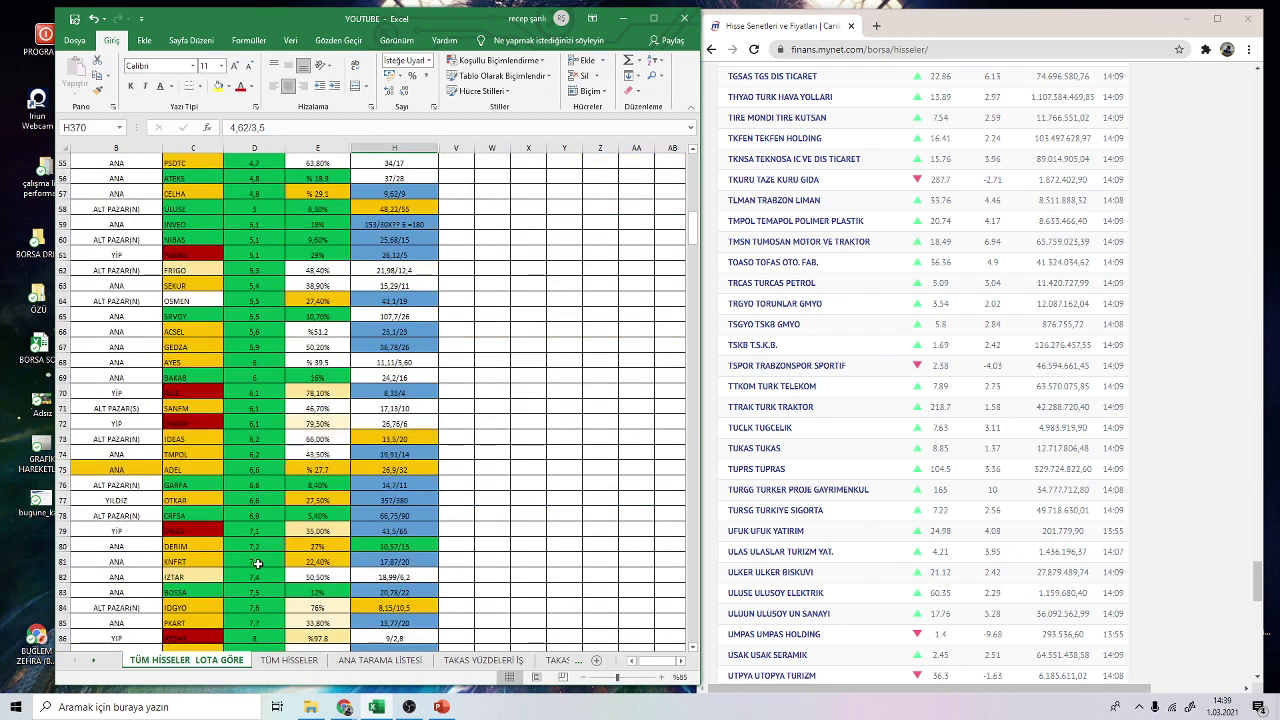
scroll(256, 563, "down", 5)
scroll(213, 598, "up", 20)
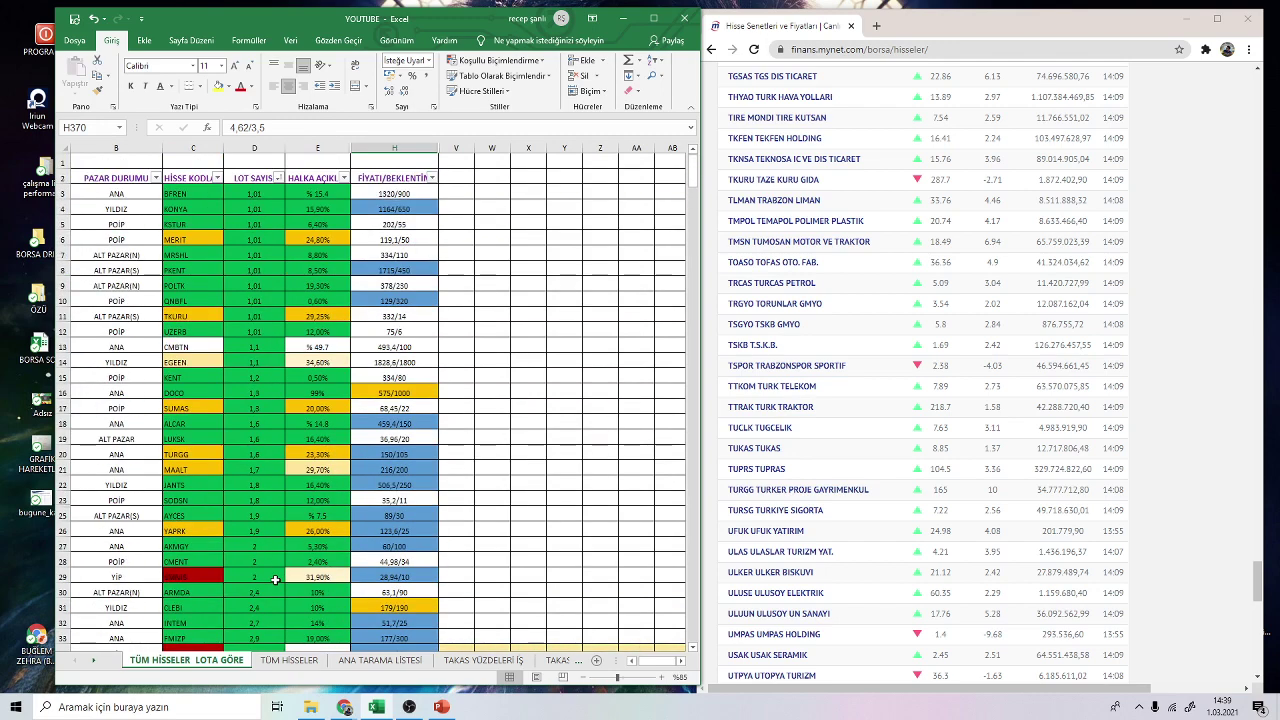
- Review BFREN's lot count and column H entry, and KONYA's lot count
left_click(257, 194)
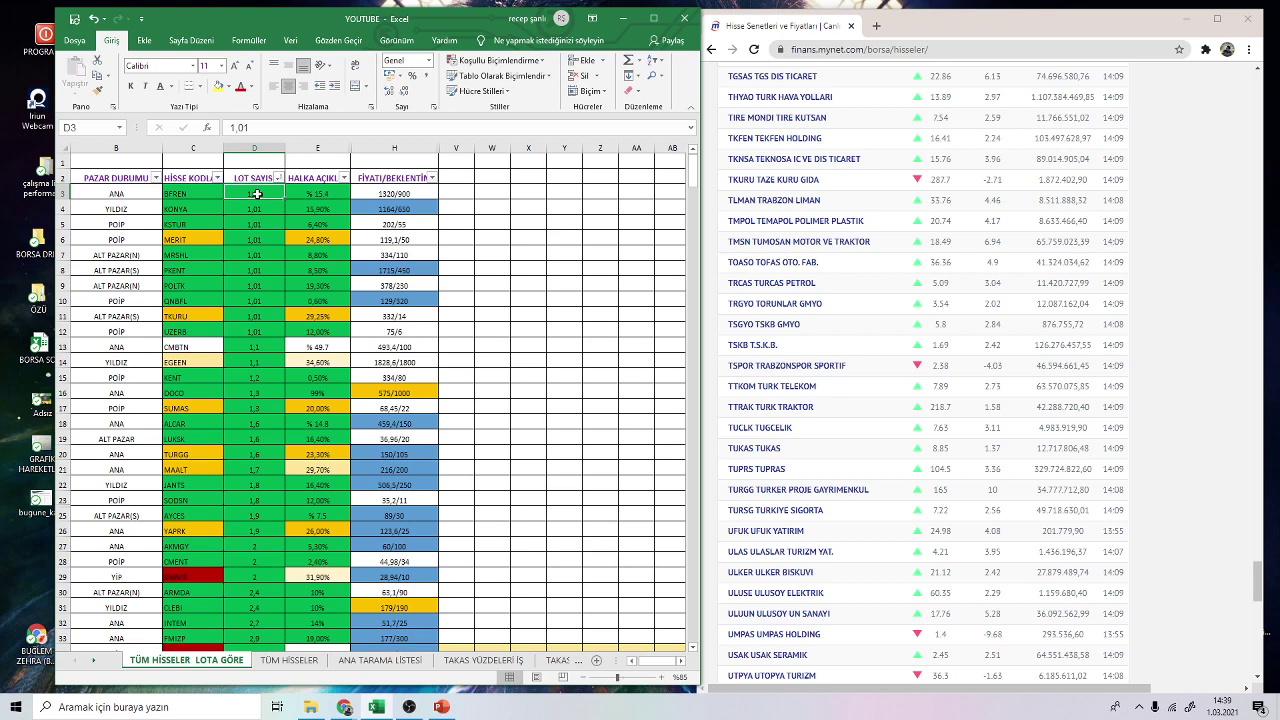
left_click(414, 193)
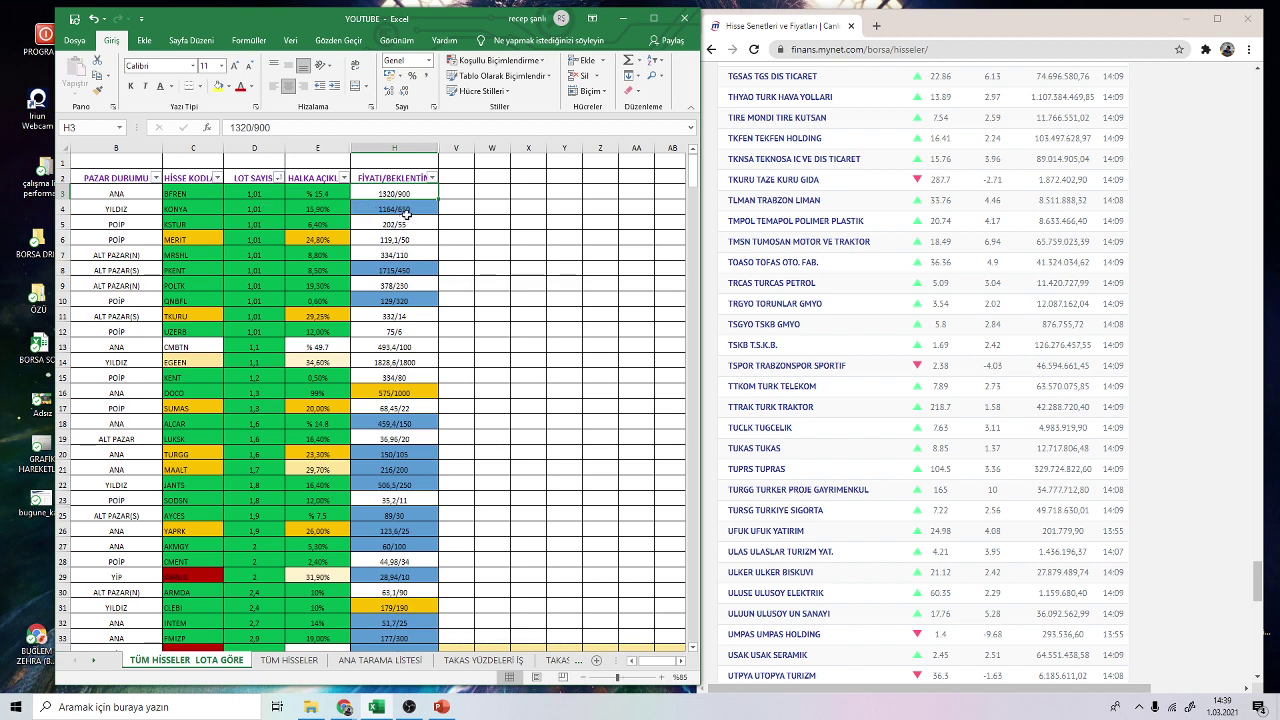
left_click(257, 206)
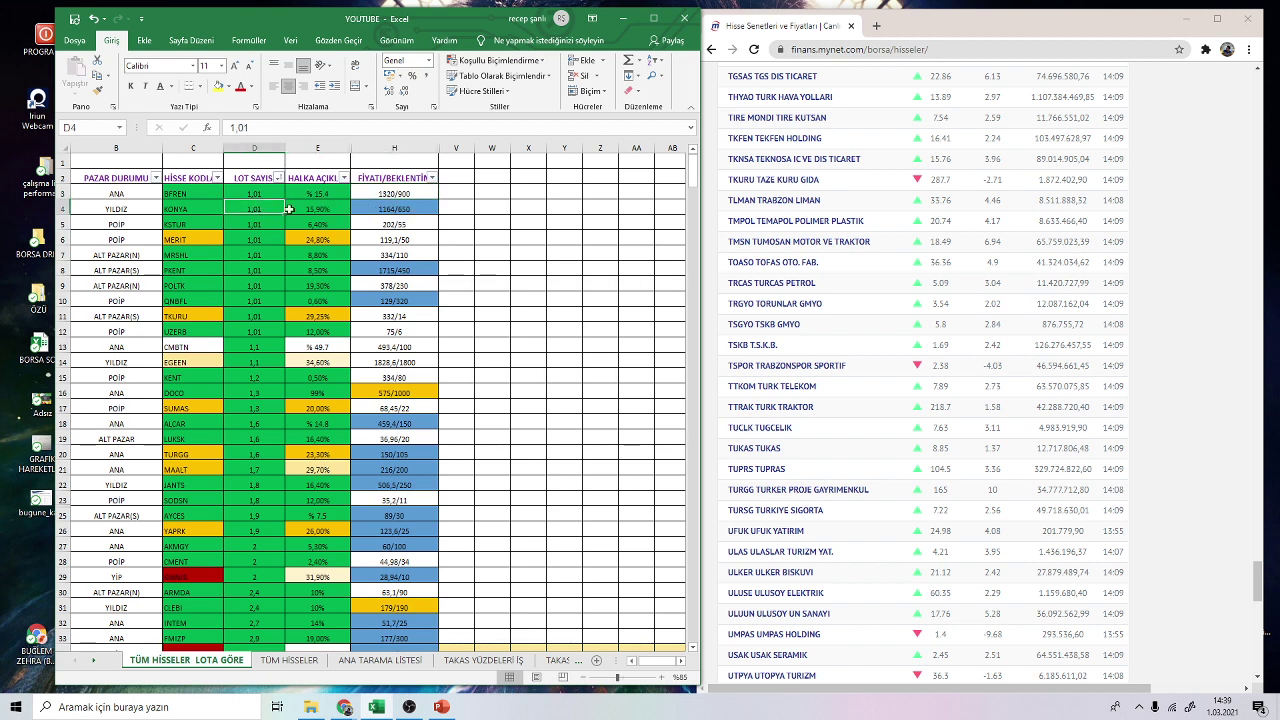
- Find Konya Cimento in the Mynet stock list and open its page in a new tab
scroll(855, 438, "up", 3)
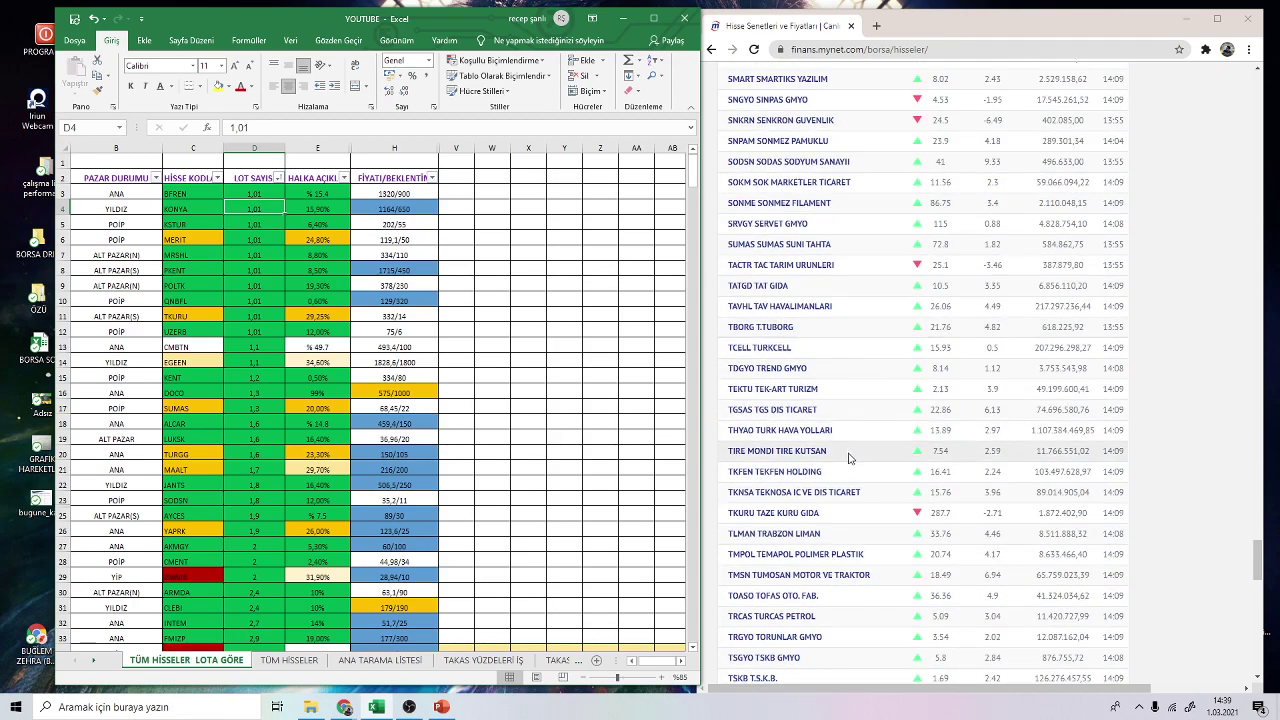
scroll(855, 440, "down", 4)
scroll(843, 479, "down", 6)
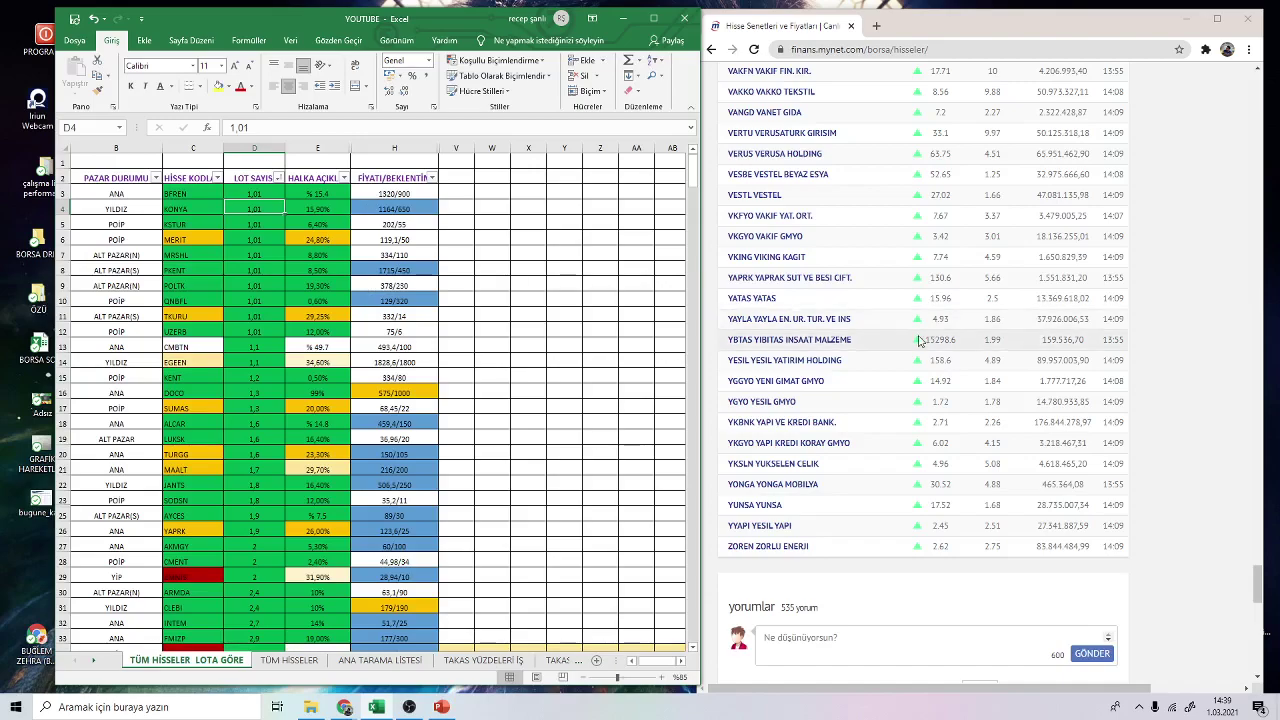
scroll(788, 388, "up", 4)
scroll(788, 388, "up", 2)
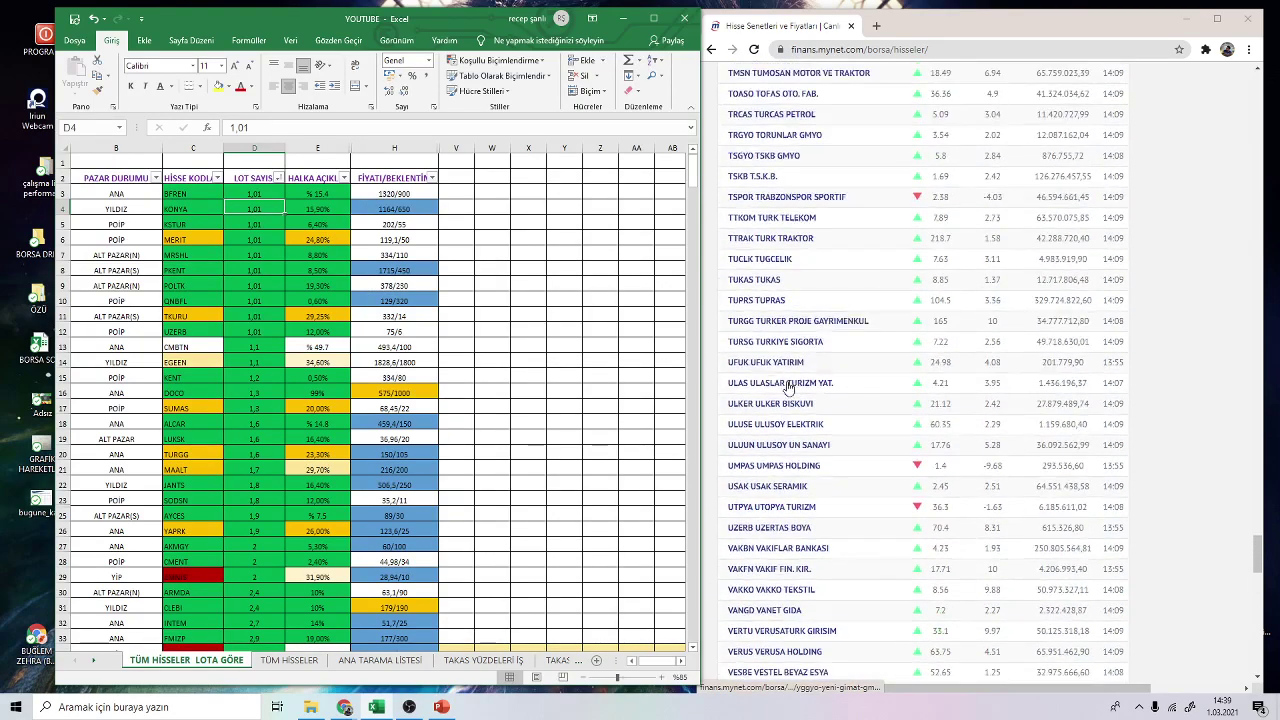
scroll(788, 388, "up", 2)
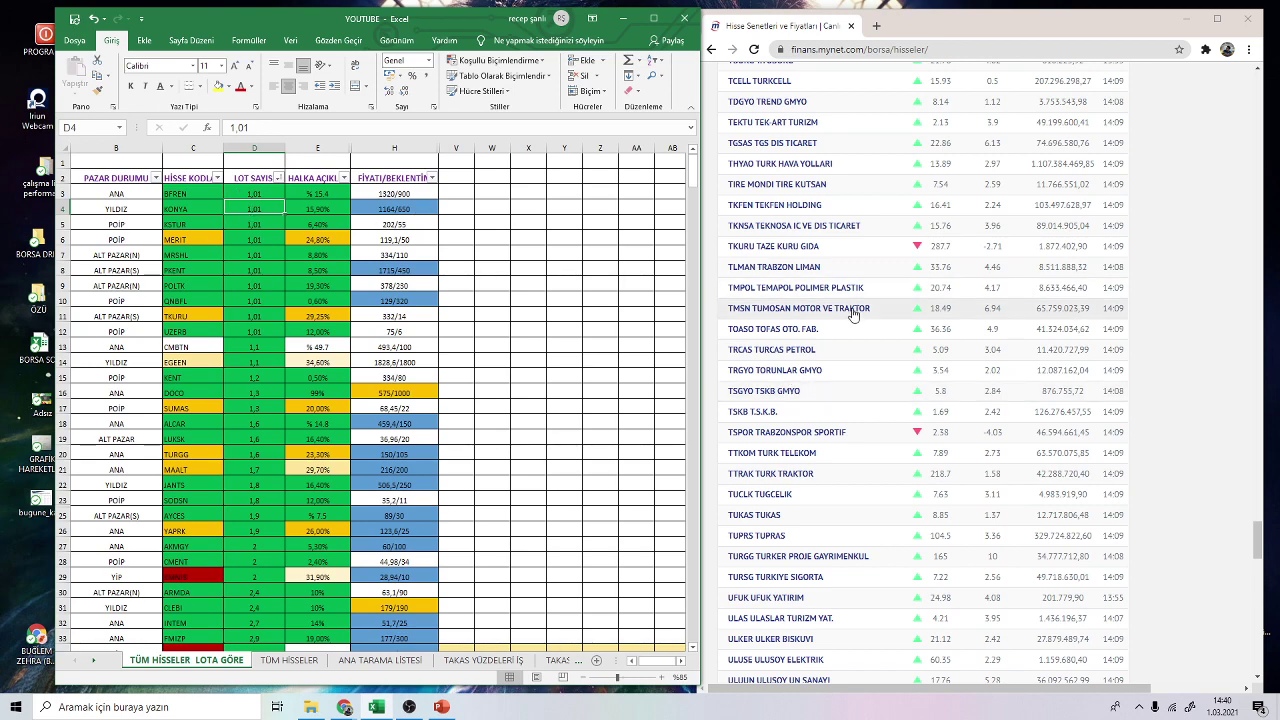
scroll(852, 313, "up", 10)
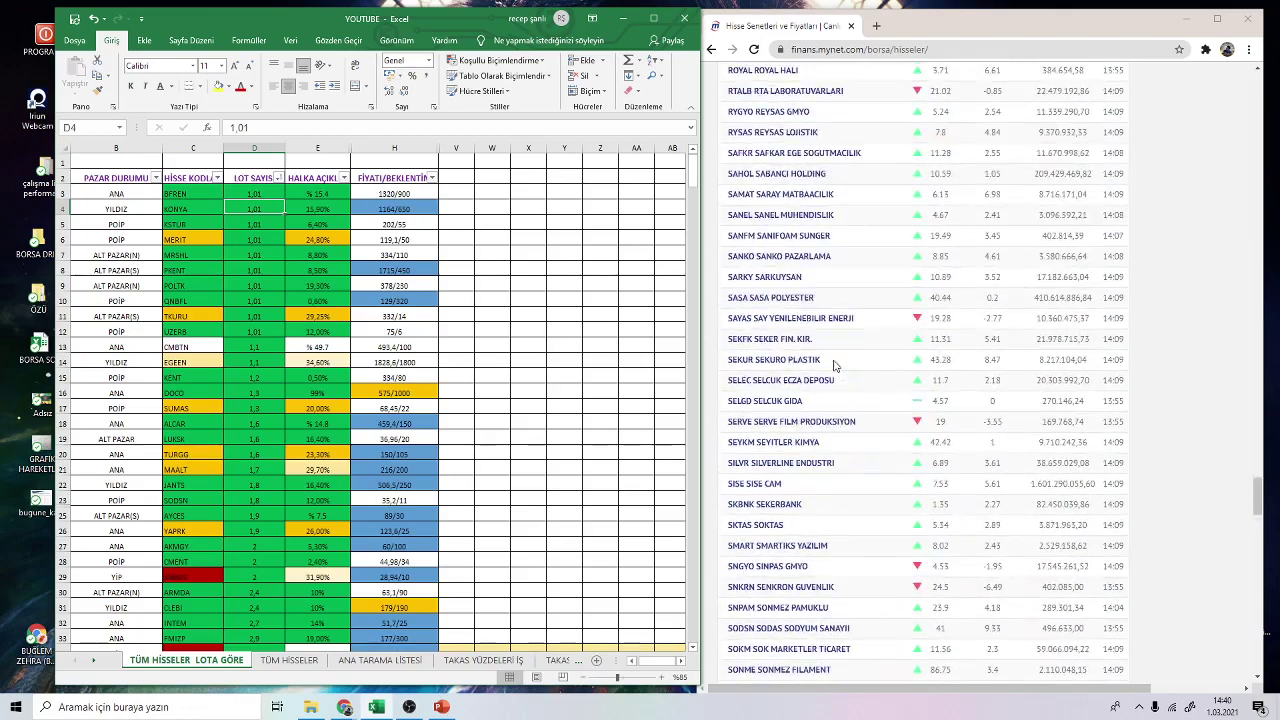
scroll(835, 365, "up", 12)
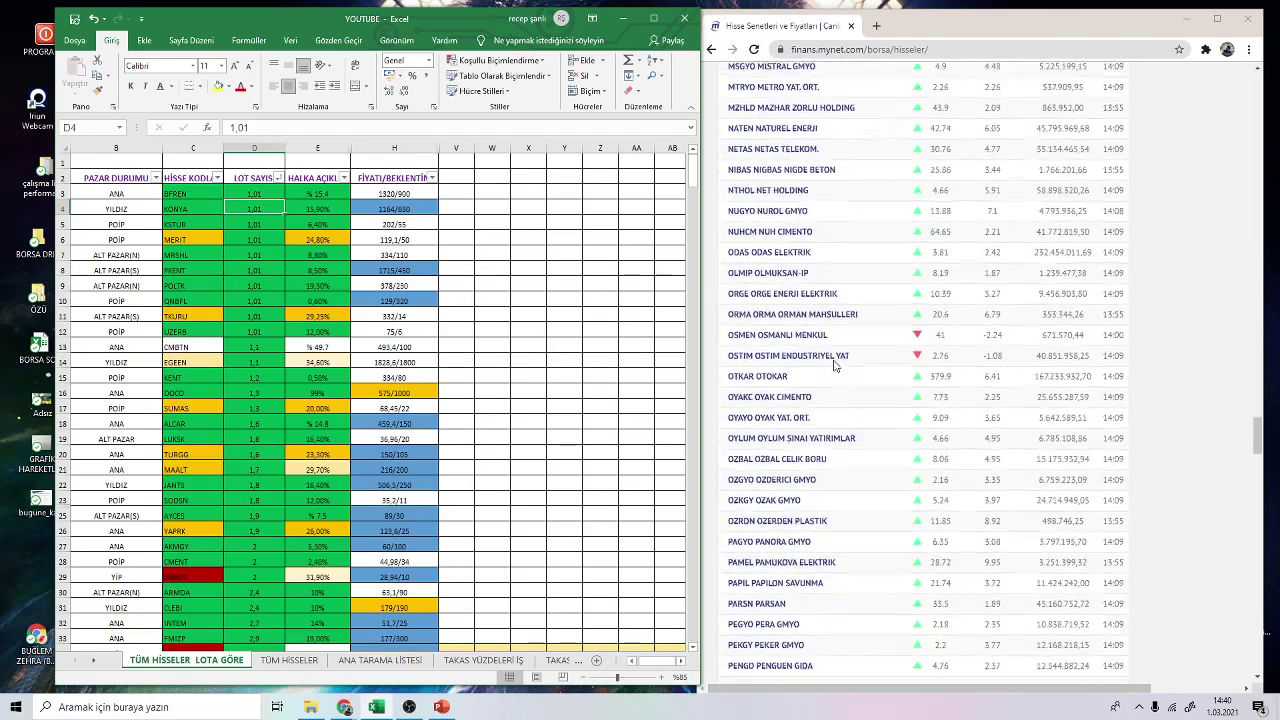
scroll(835, 365, "up", 10)
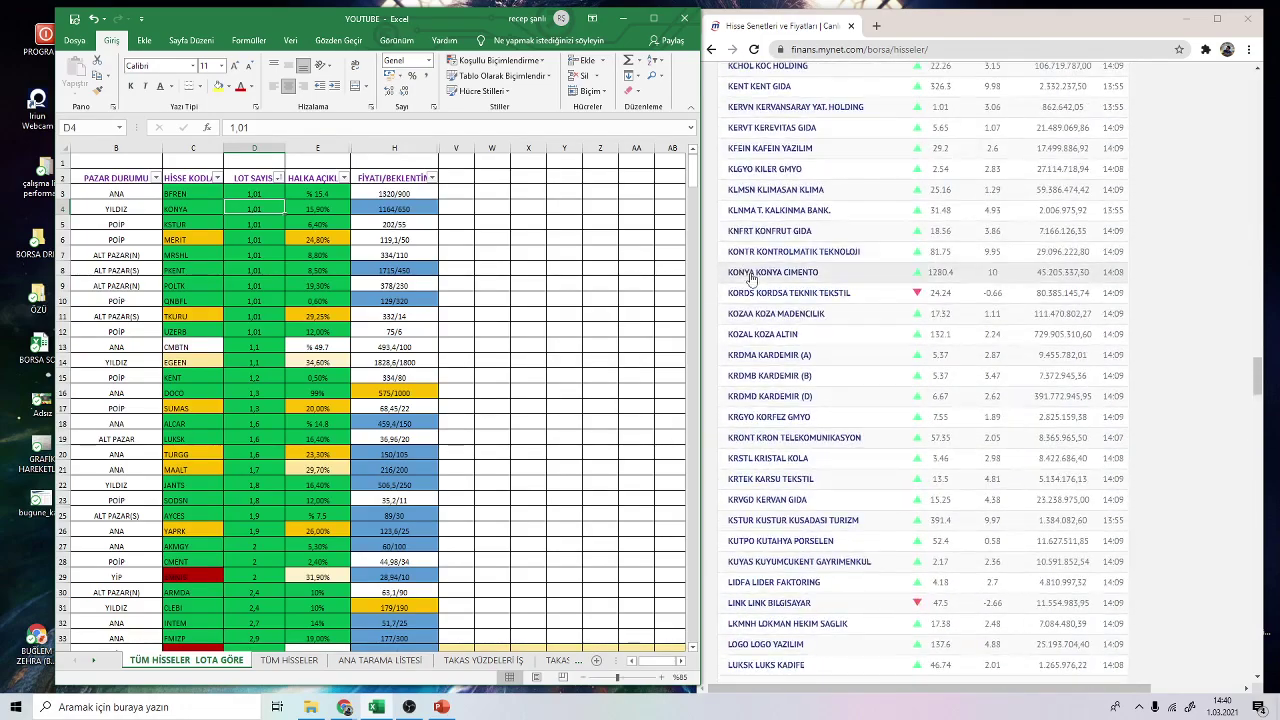
right_click(757, 279)
left_click(788, 288)
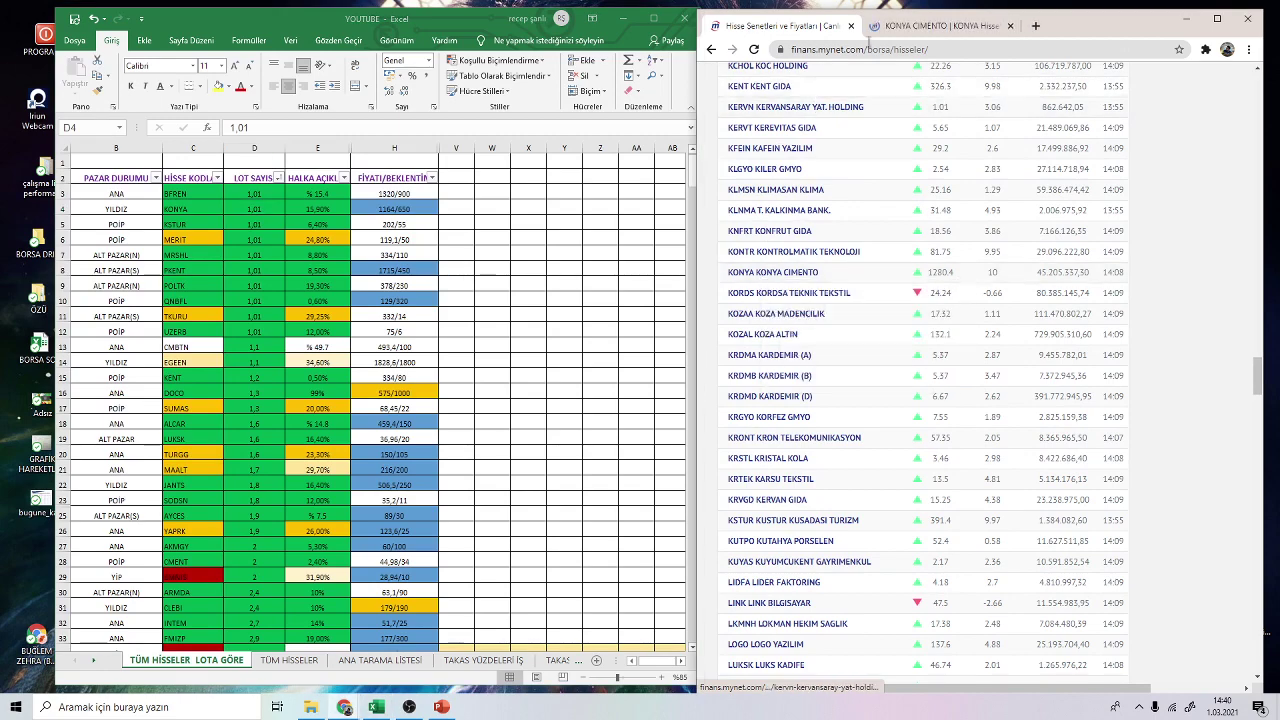
left_click(940, 26)
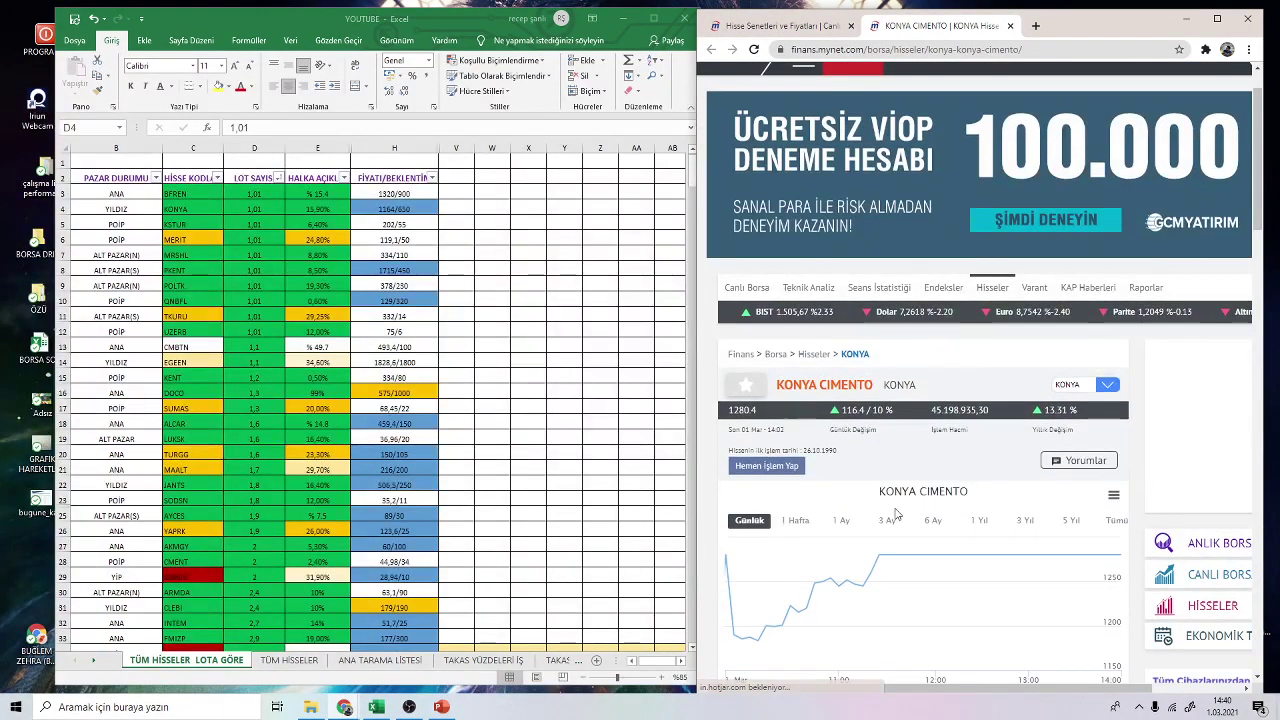
- Examine Konya Cimento's one-year price chart against its column H entry in Excel, and select KSTUR's lot count
left_click(889, 519)
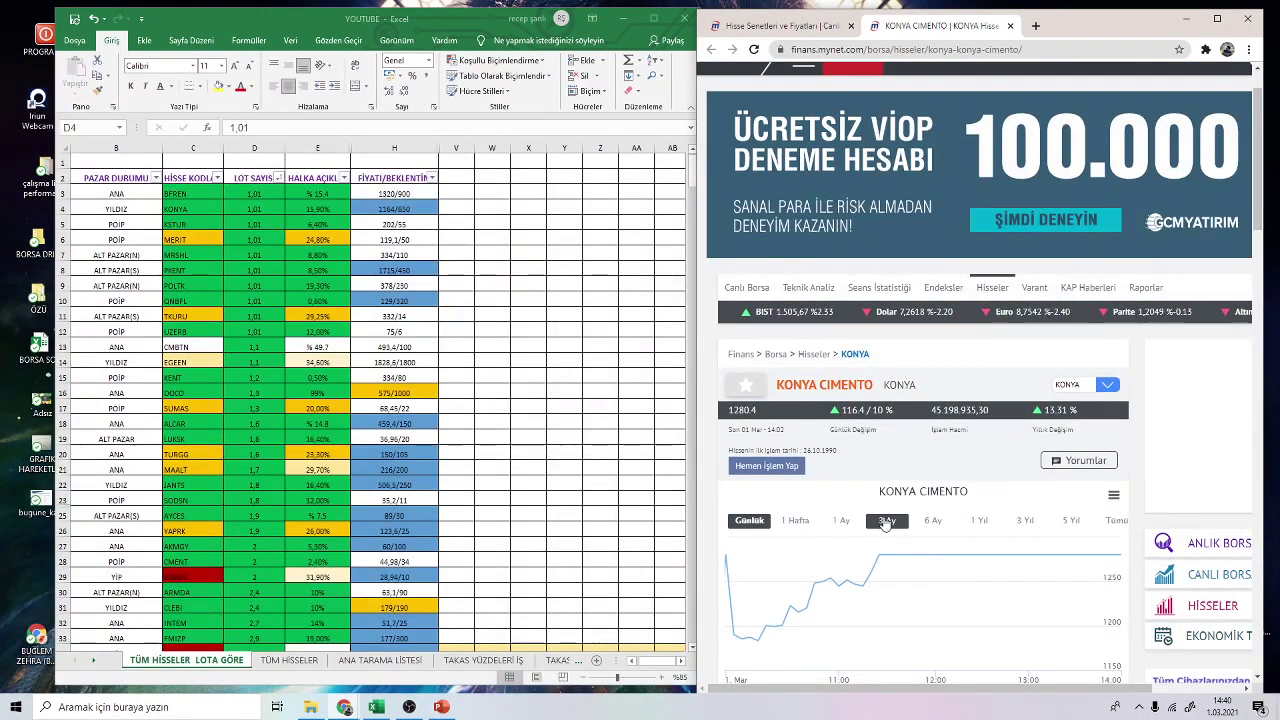
left_click(991, 524)
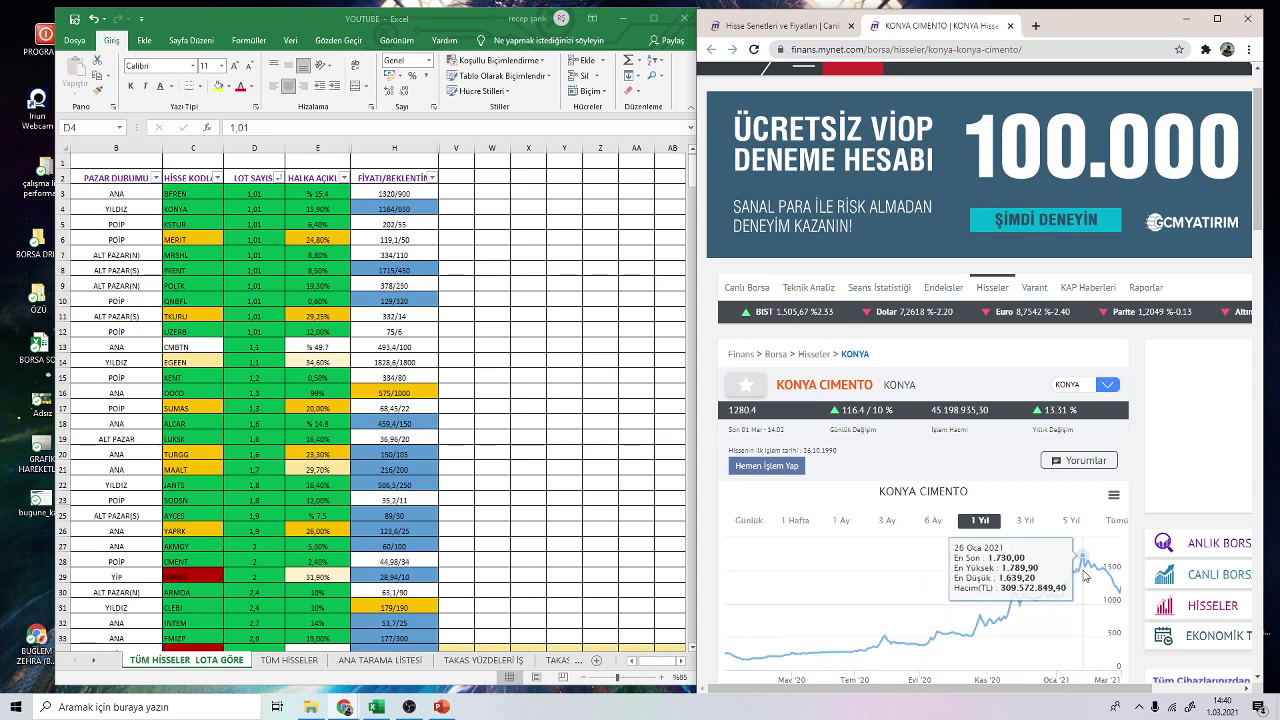
left_click(392, 208)
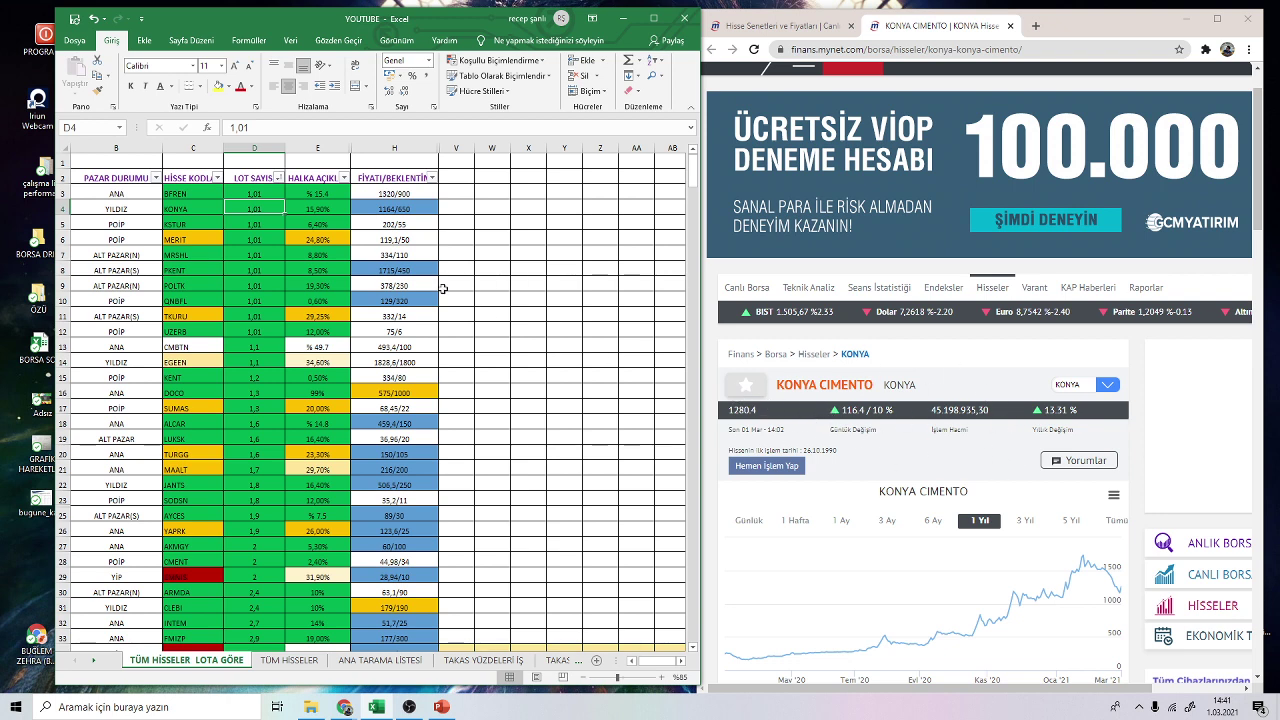
left_click(254, 224)
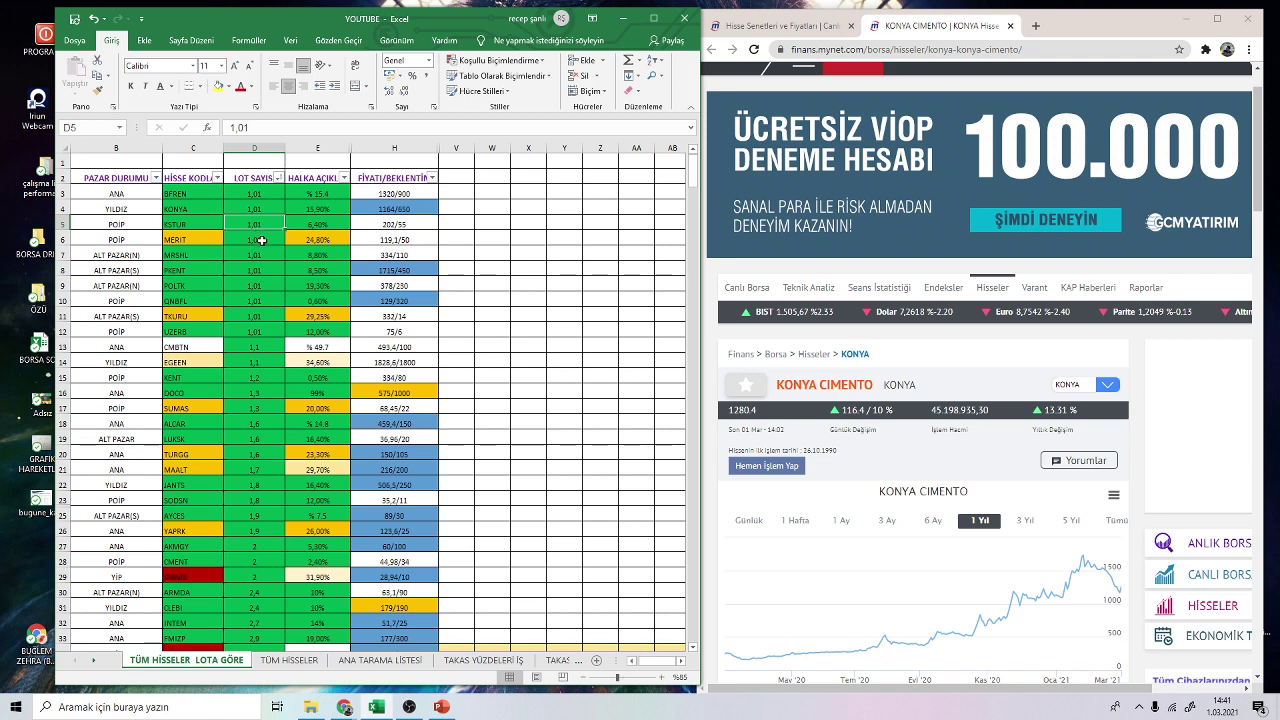
- Review the lot counts of MERIT, MRSHL, PKENT and POLTK in the Excel share list, plus MRSHL's column H entry
left_click(263, 241)
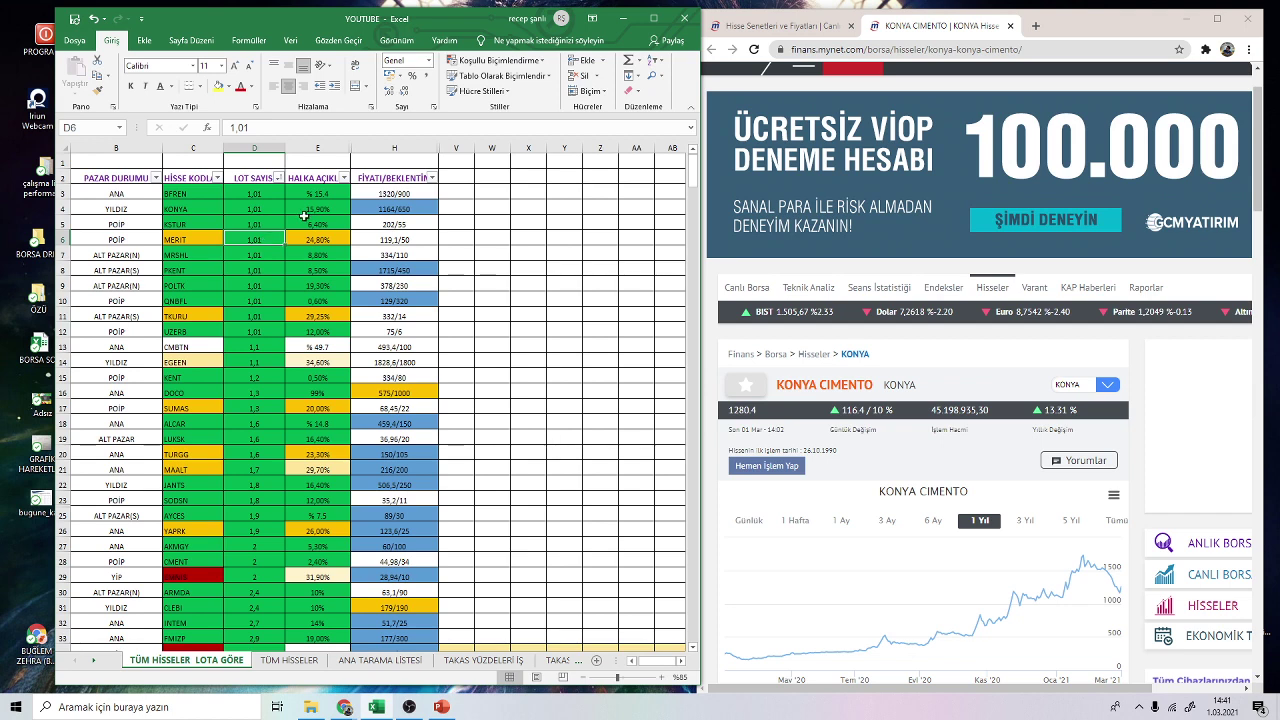
left_click(259, 257)
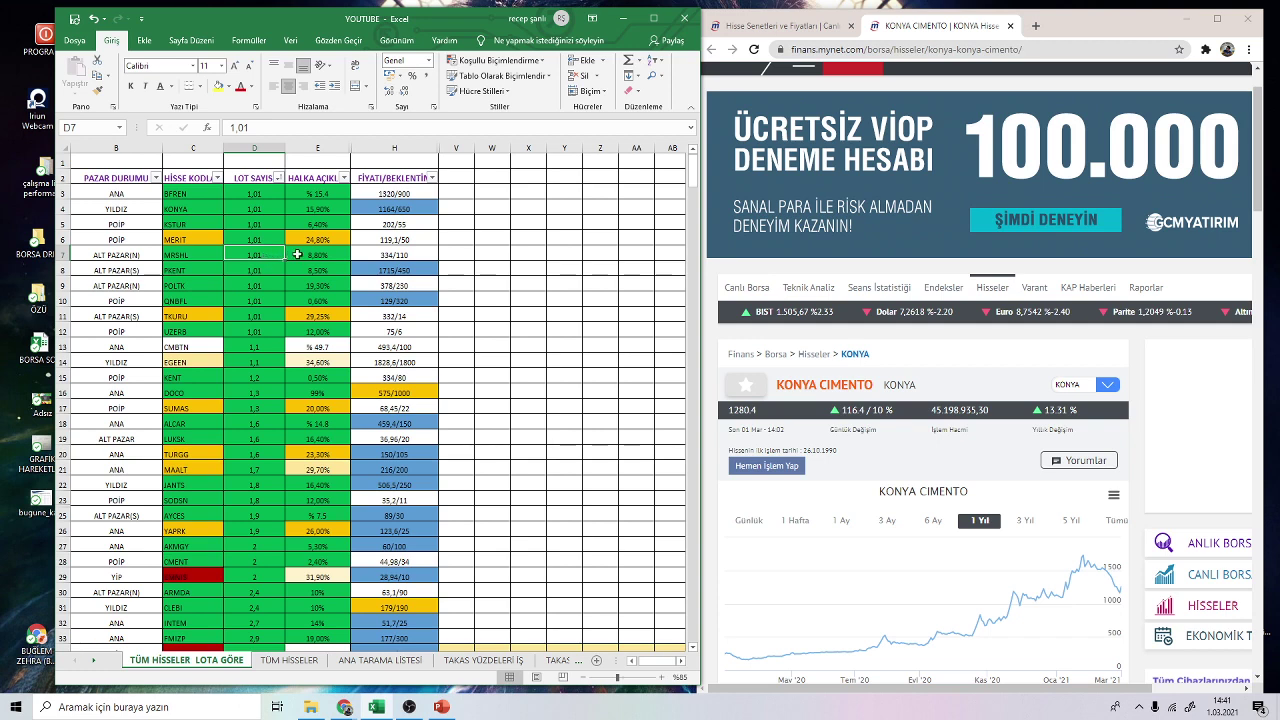
left_click(414, 256)
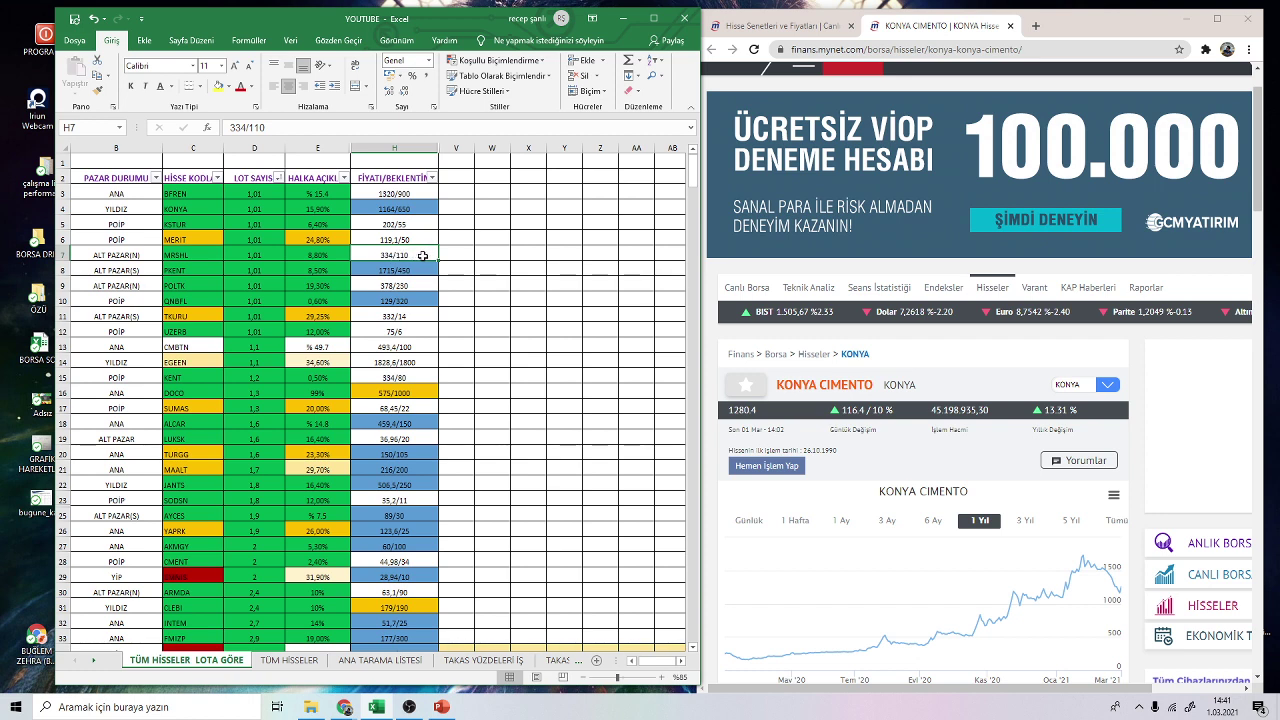
left_click(268, 254)
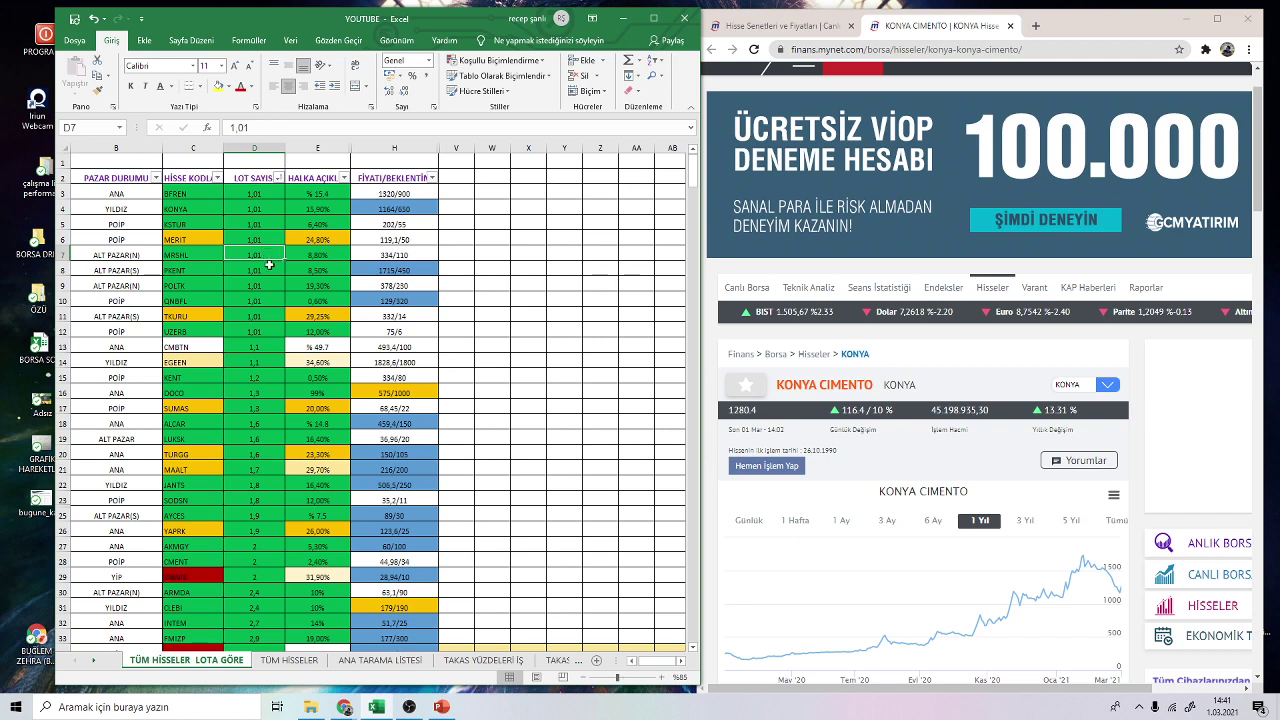
left_click(269, 275)
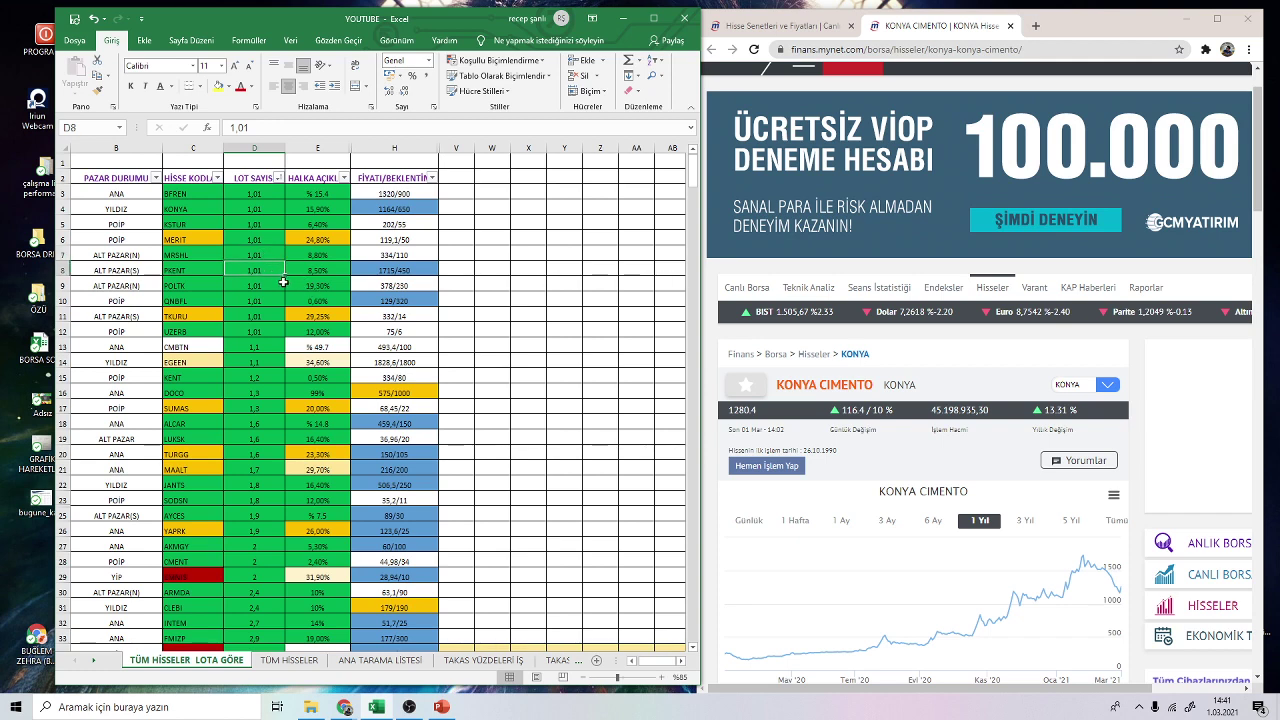
left_click(270, 284)
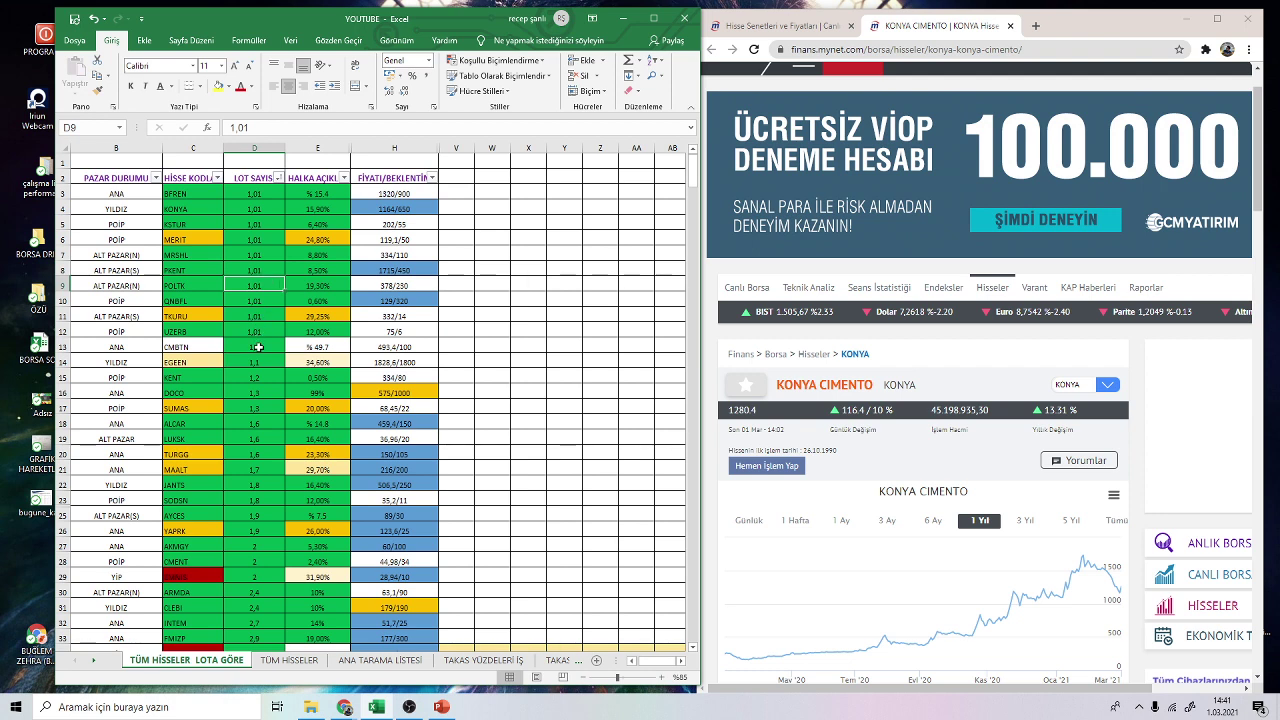
- Review the lot counts of UZERB, CMBTN and DOCO, along with DOCO's column H entry
left_click(260, 334)
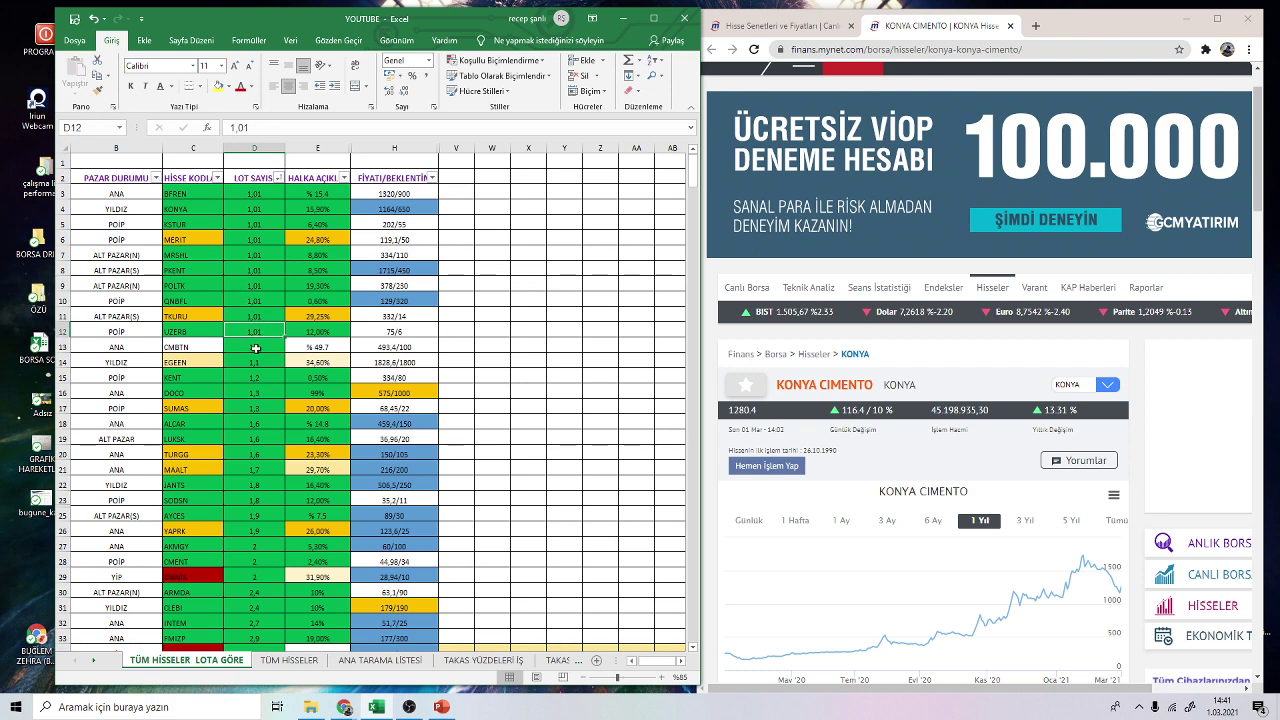
left_click(256, 348)
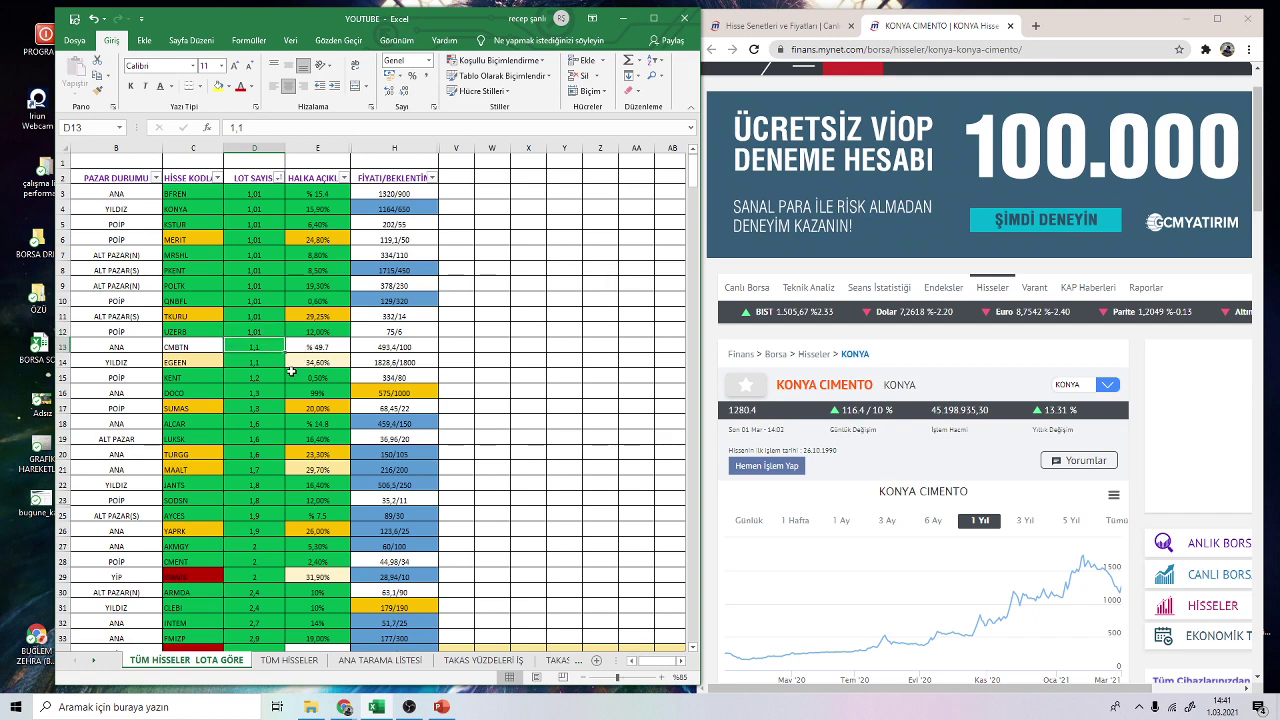
left_click(273, 396)
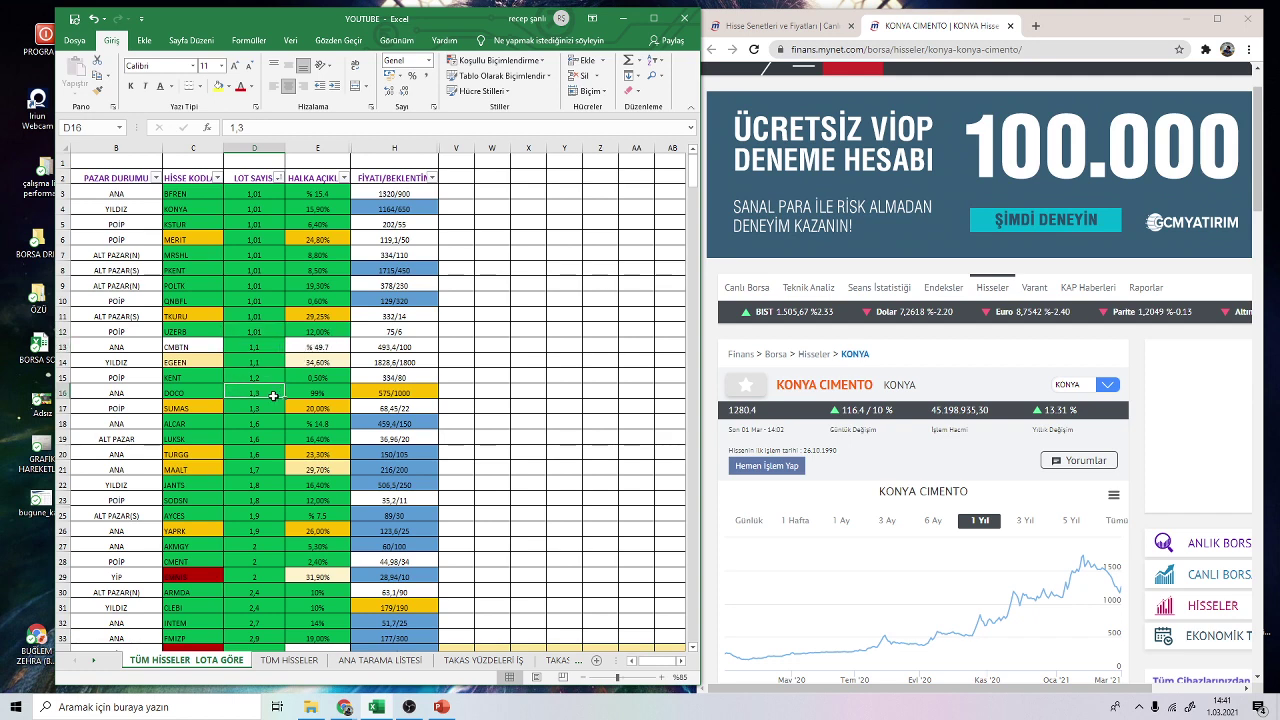
left_click(405, 392)
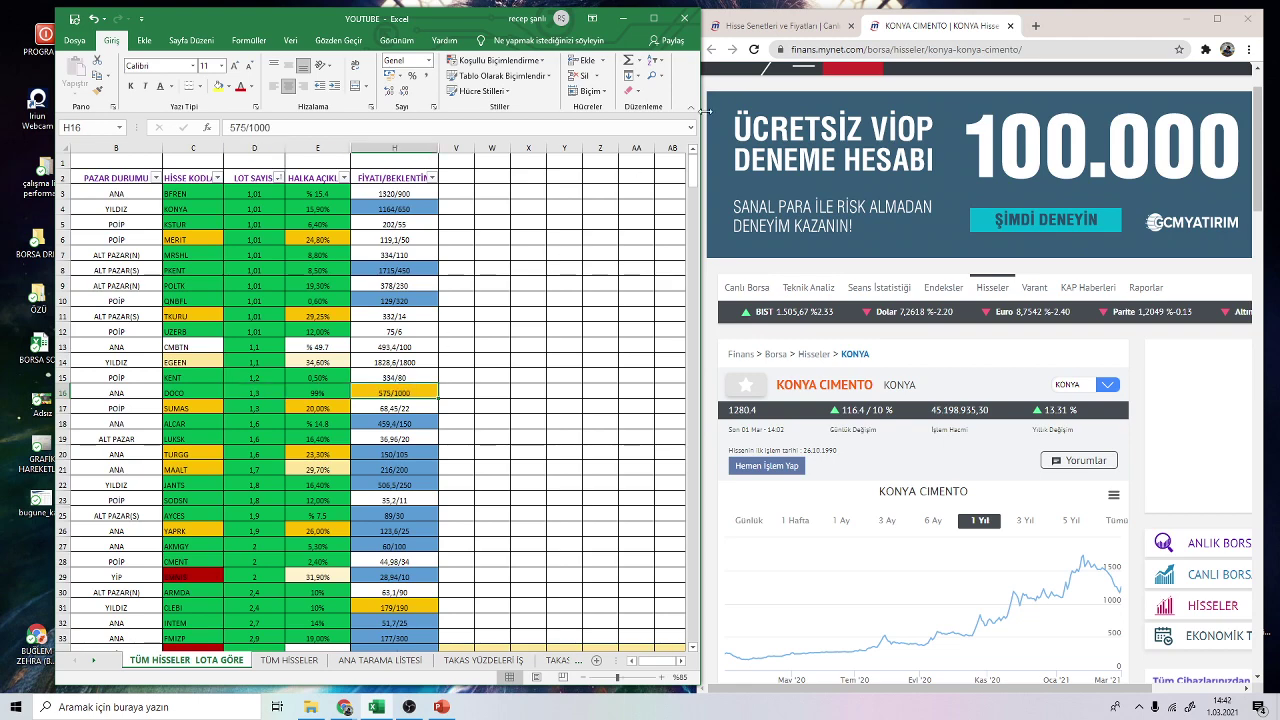
- Close the Konya Cimento page, find DO-CO in the Mynet stock list, and select DOCO's lot count in Excel for comparison
left_click(1011, 26)
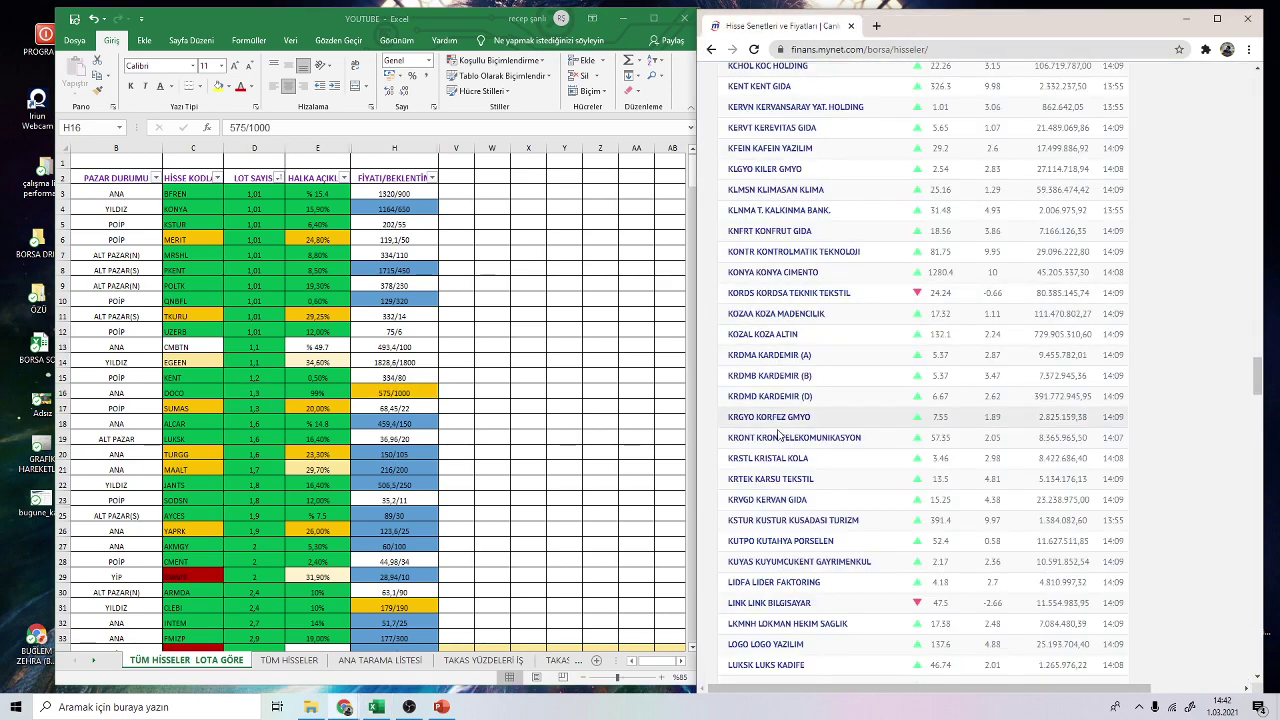
scroll(795, 418, "up", 15)
scroll(795, 418, "up", 8)
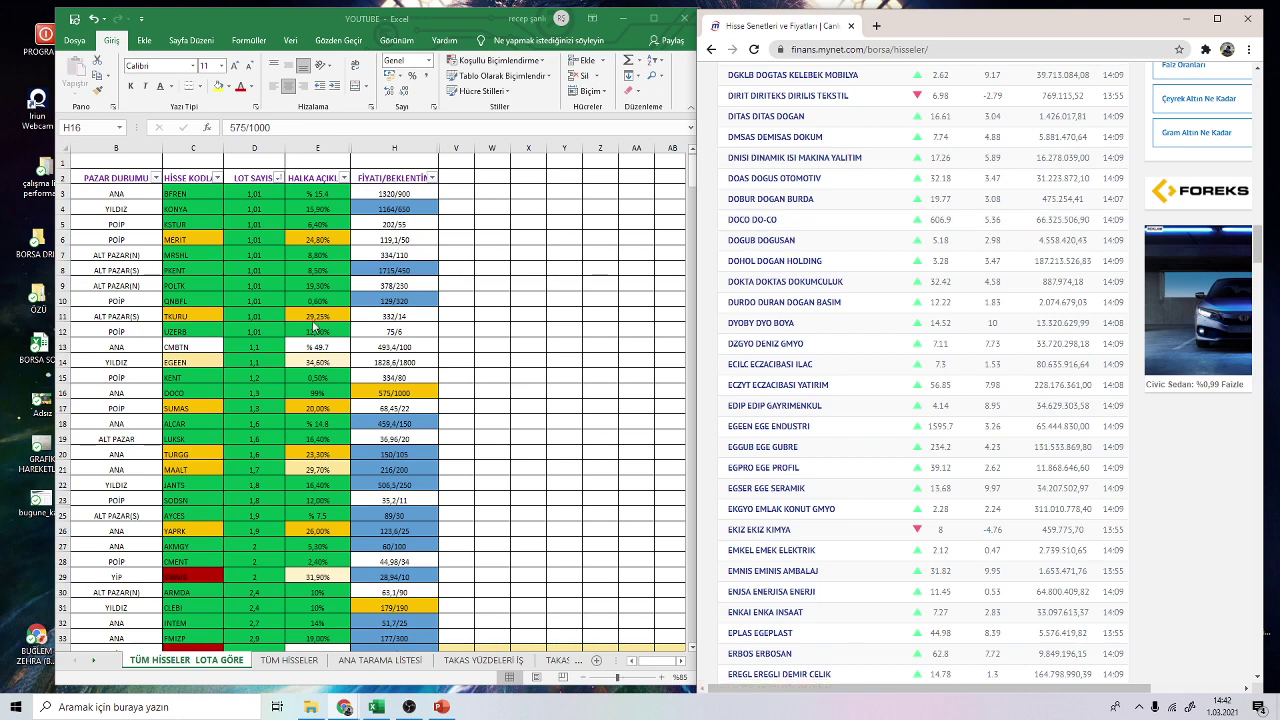
left_click(260, 391)
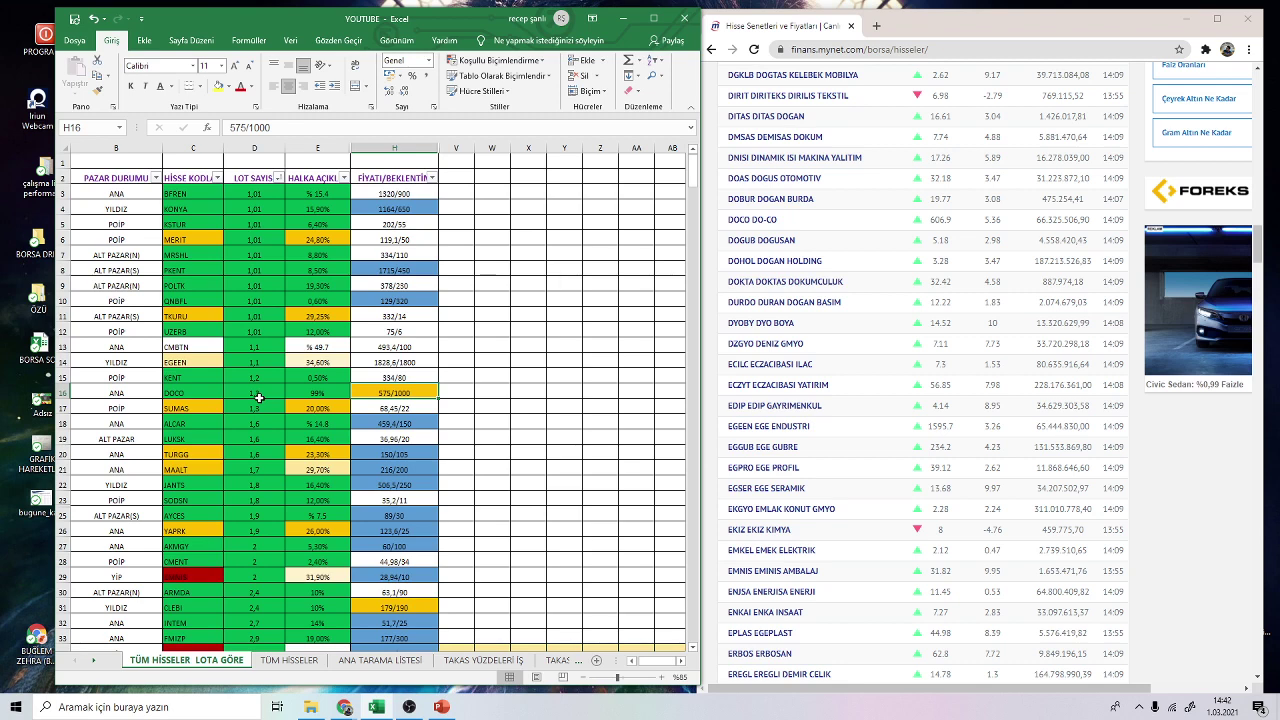
left_click(263, 393)
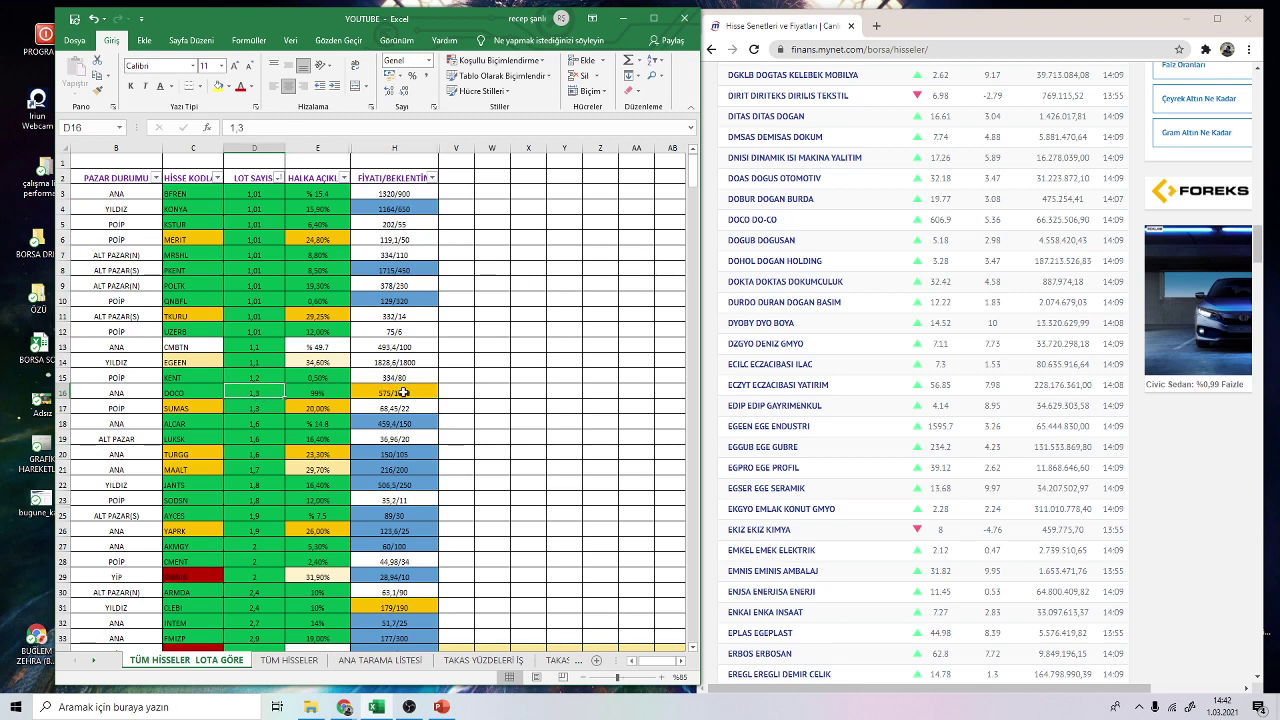
- Review the lot counts of SUMAS, LUKSK and TURGG, and MAALT's column H entry
left_click(272, 421)
left_click(272, 408)
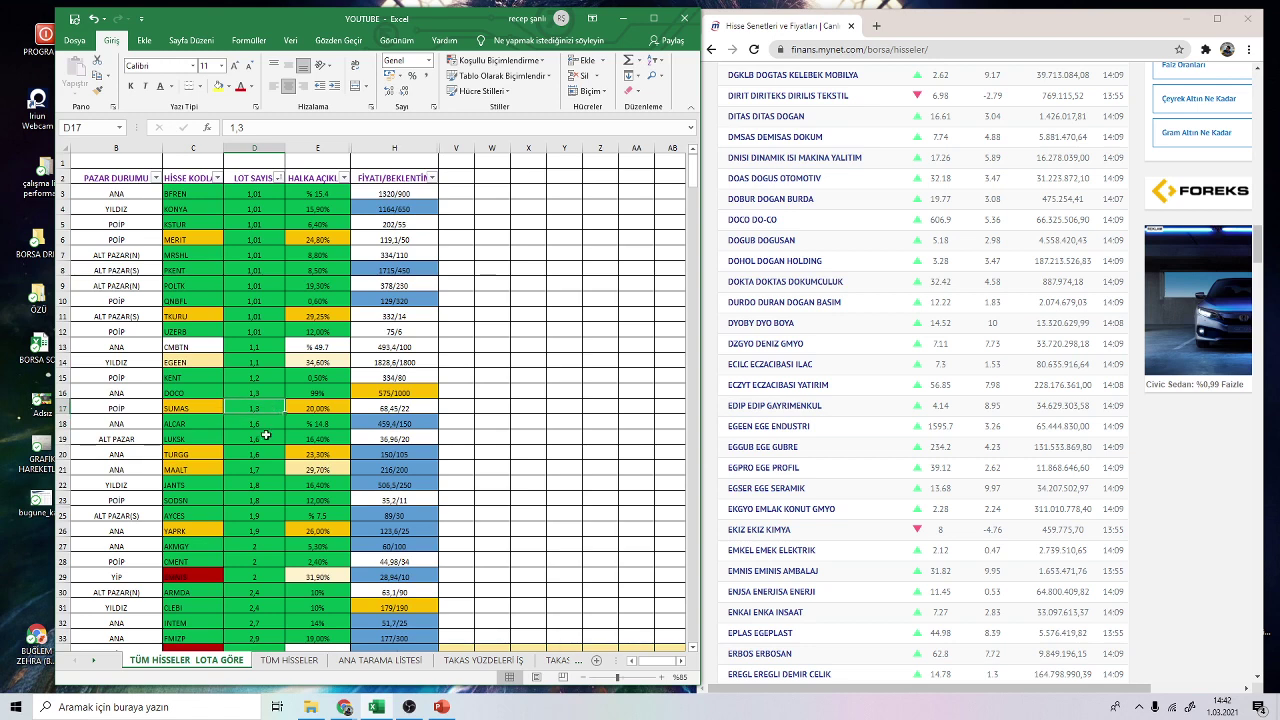
left_click(268, 440)
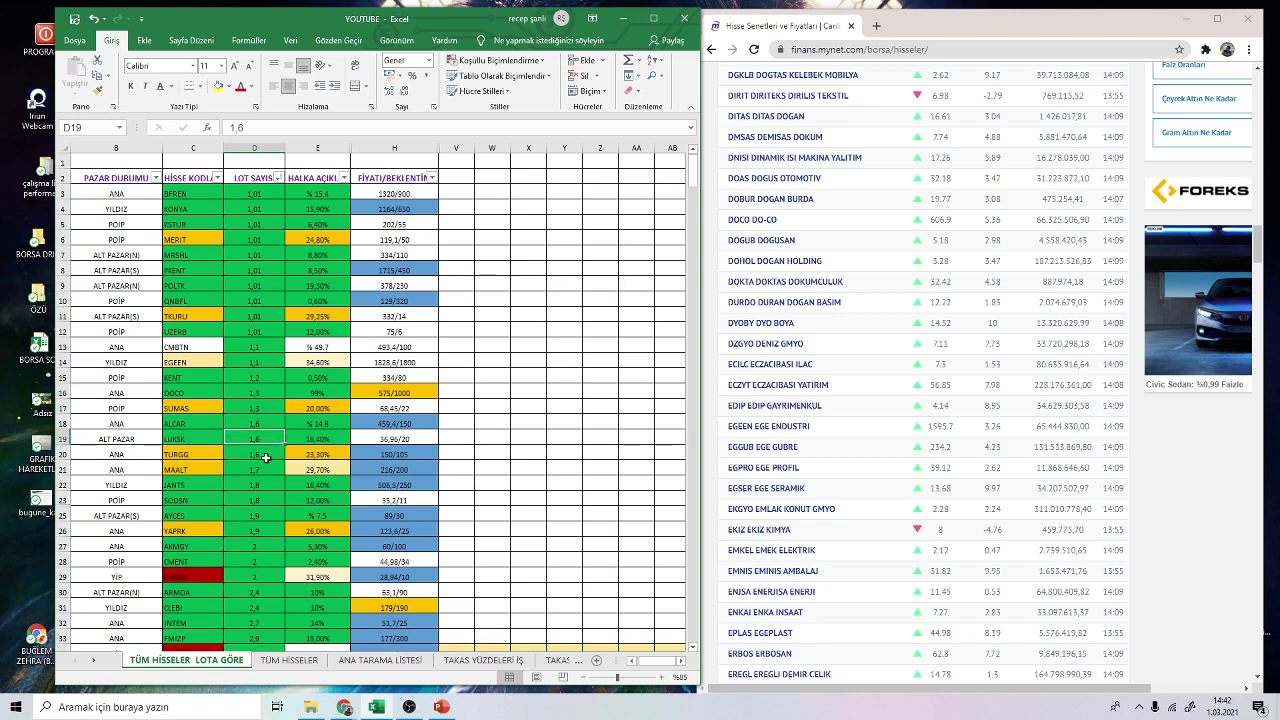
left_click(267, 456)
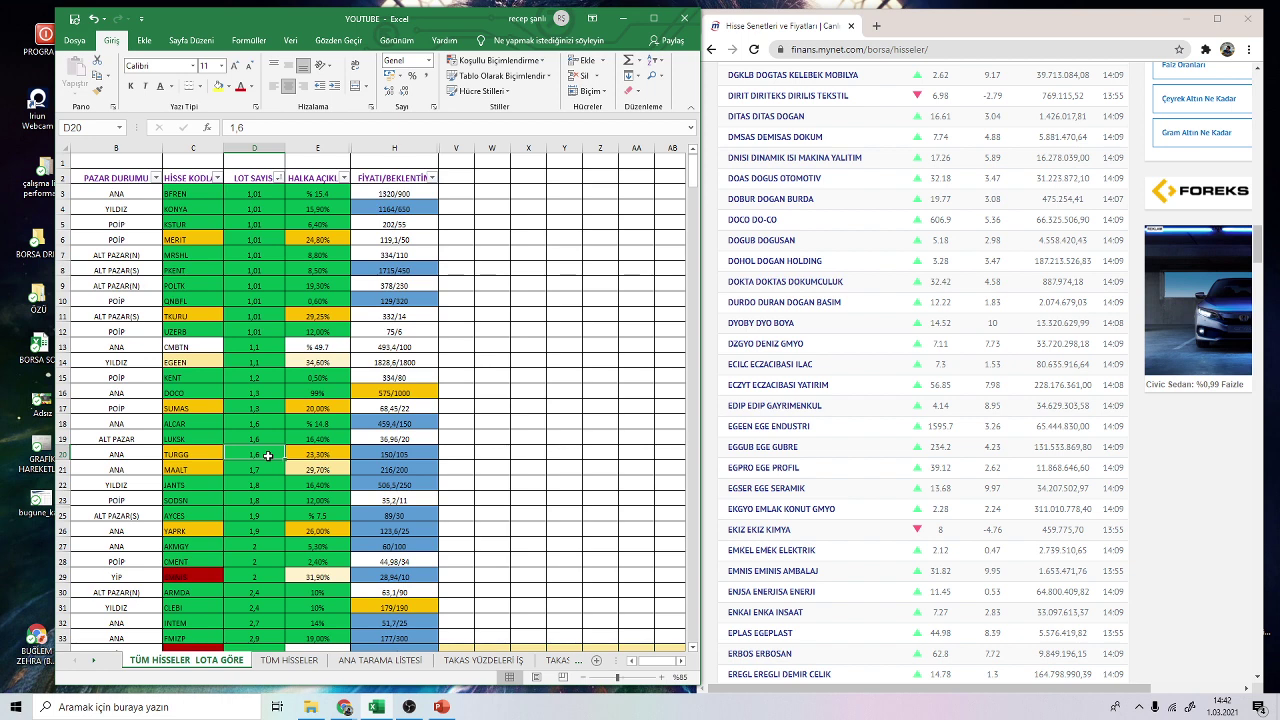
left_click(413, 469)
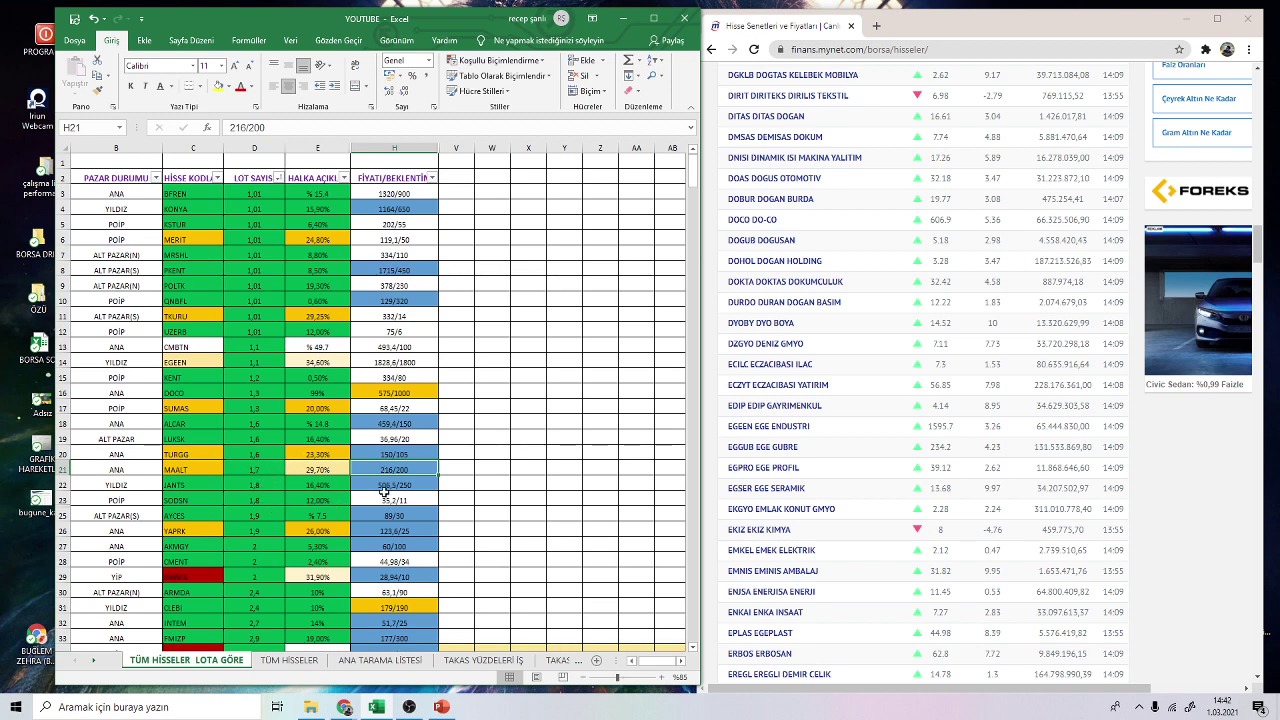
- Review the lot counts and column H entries of AKMGY and SODSN, returning to AKMGY's column H entry
left_click(266, 547)
left_click(378, 546)
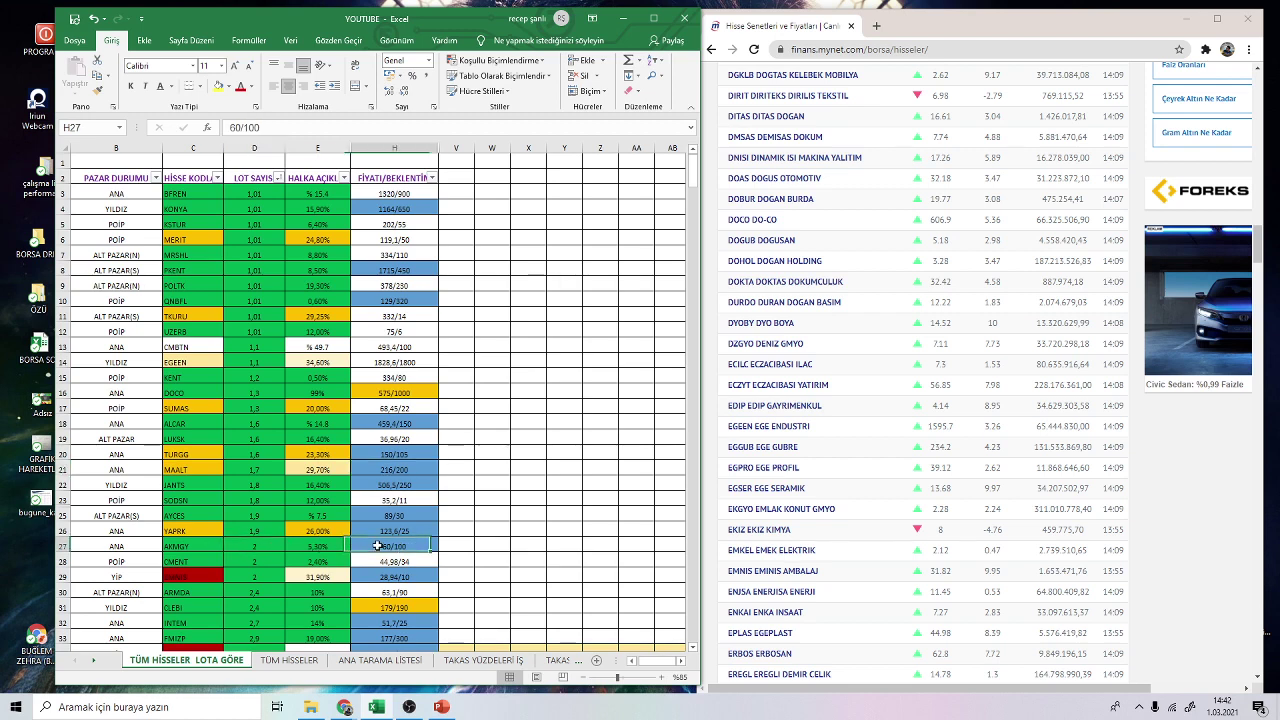
left_click(258, 500)
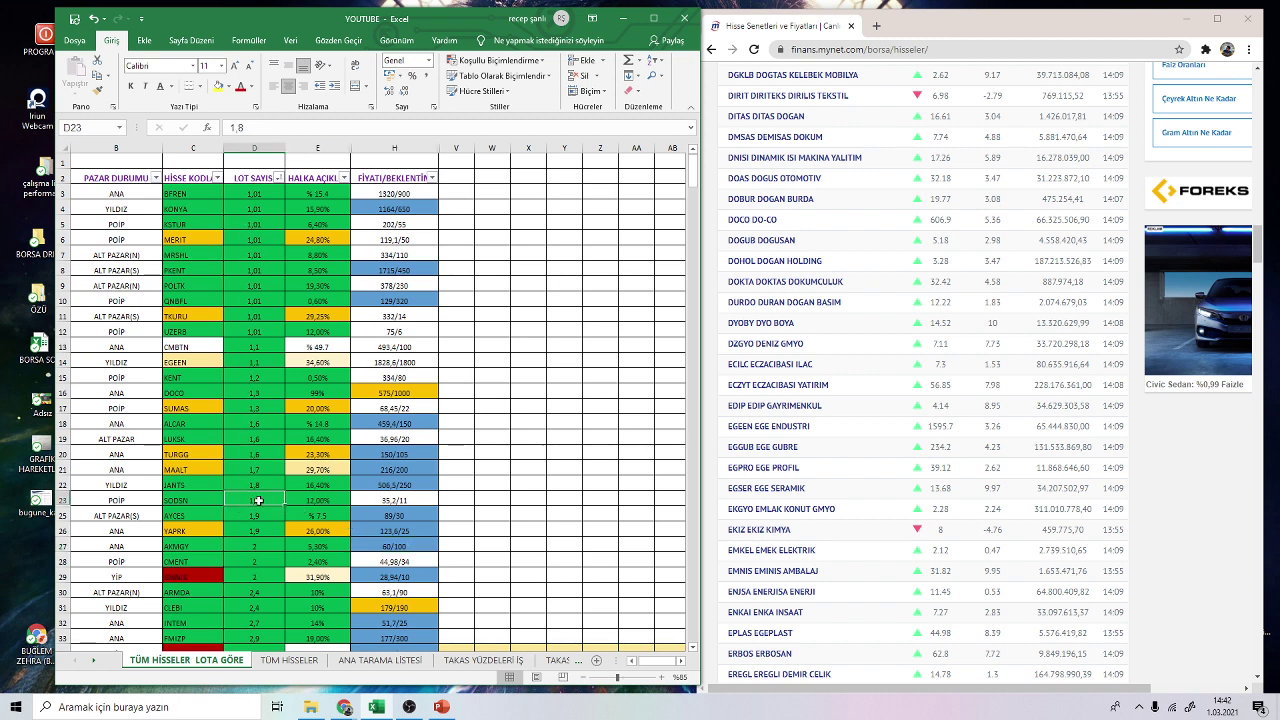
left_click(416, 501)
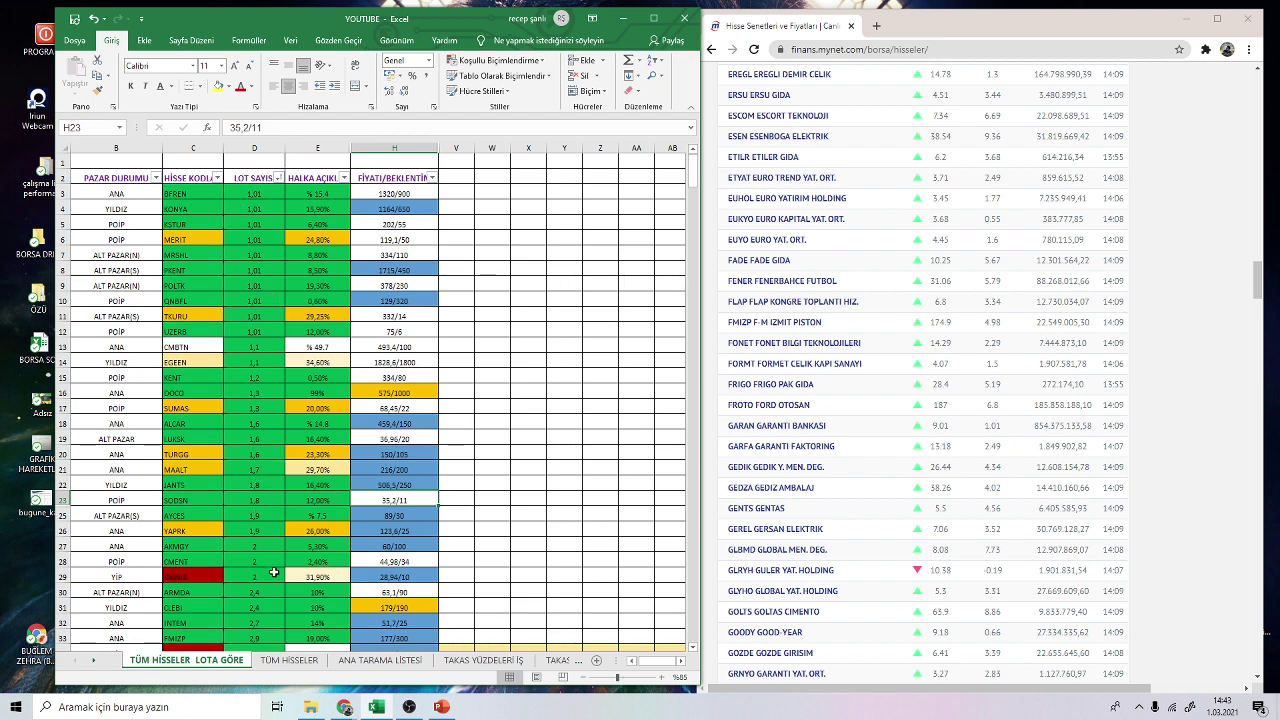
left_click(397, 547)
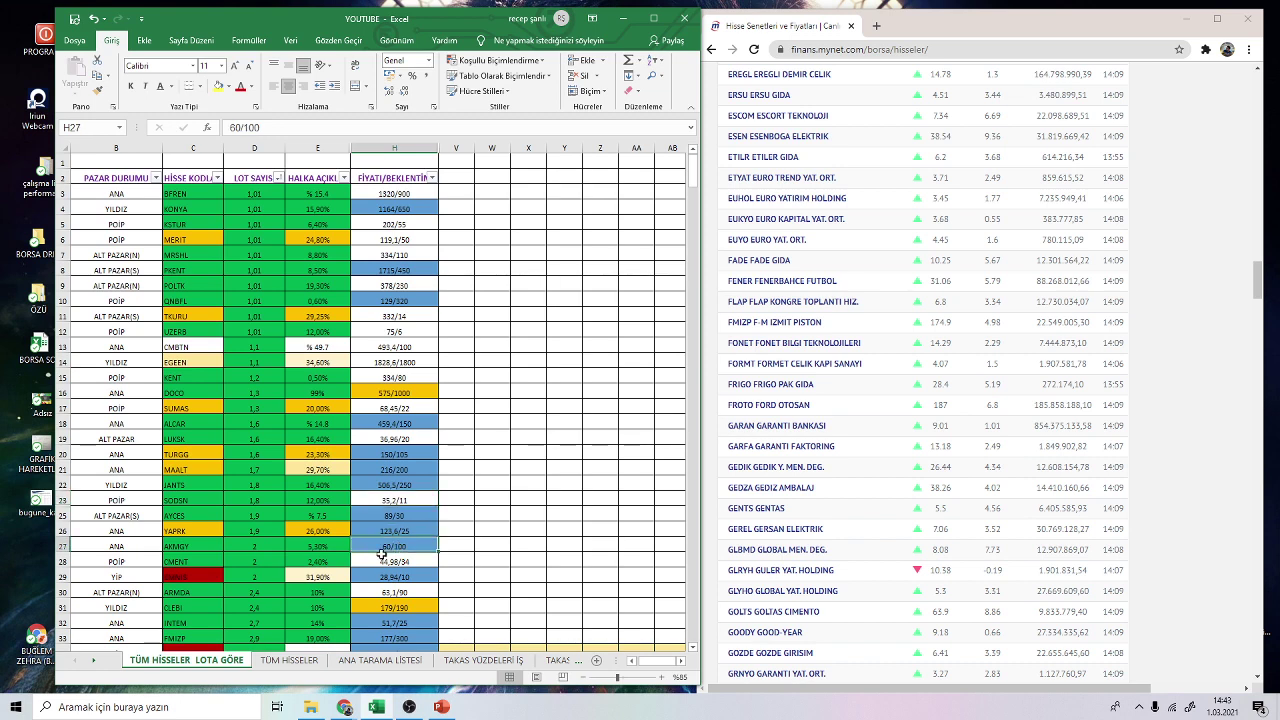
- Select the whole FMIZP row to examine it, and check INTEM's lot count
scroll(372, 560, "down", 2)
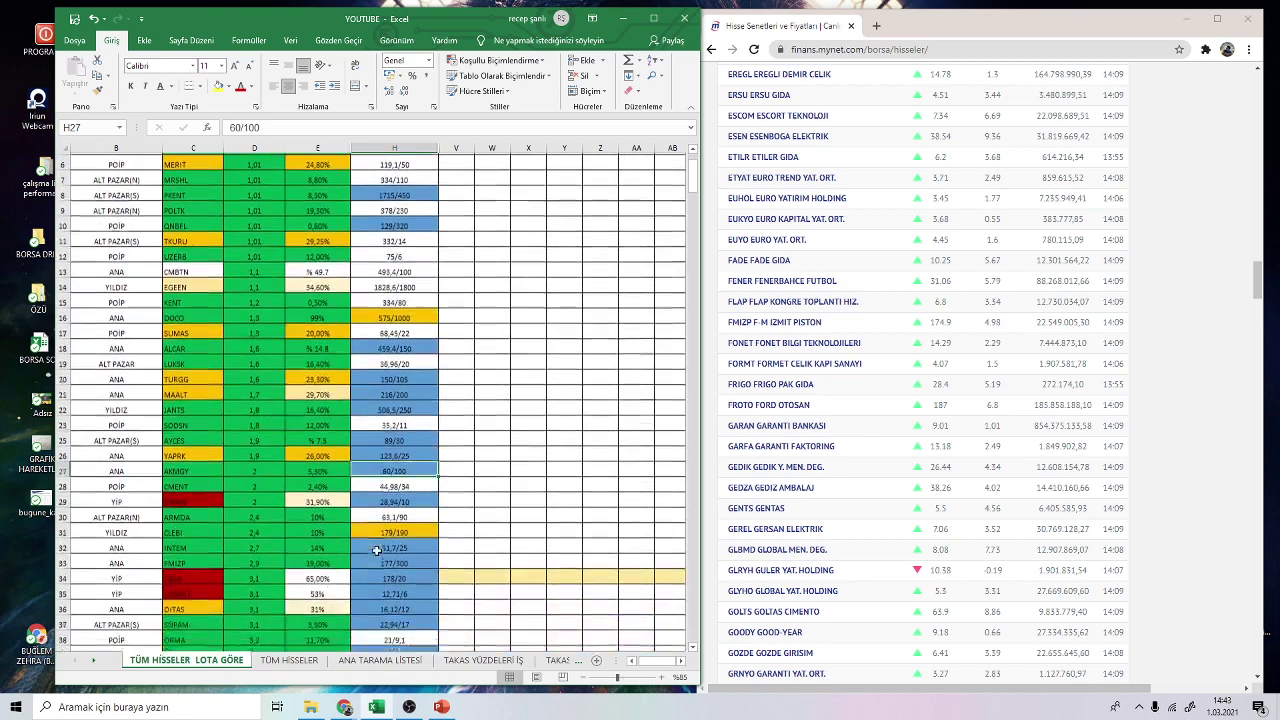
left_click(63, 546)
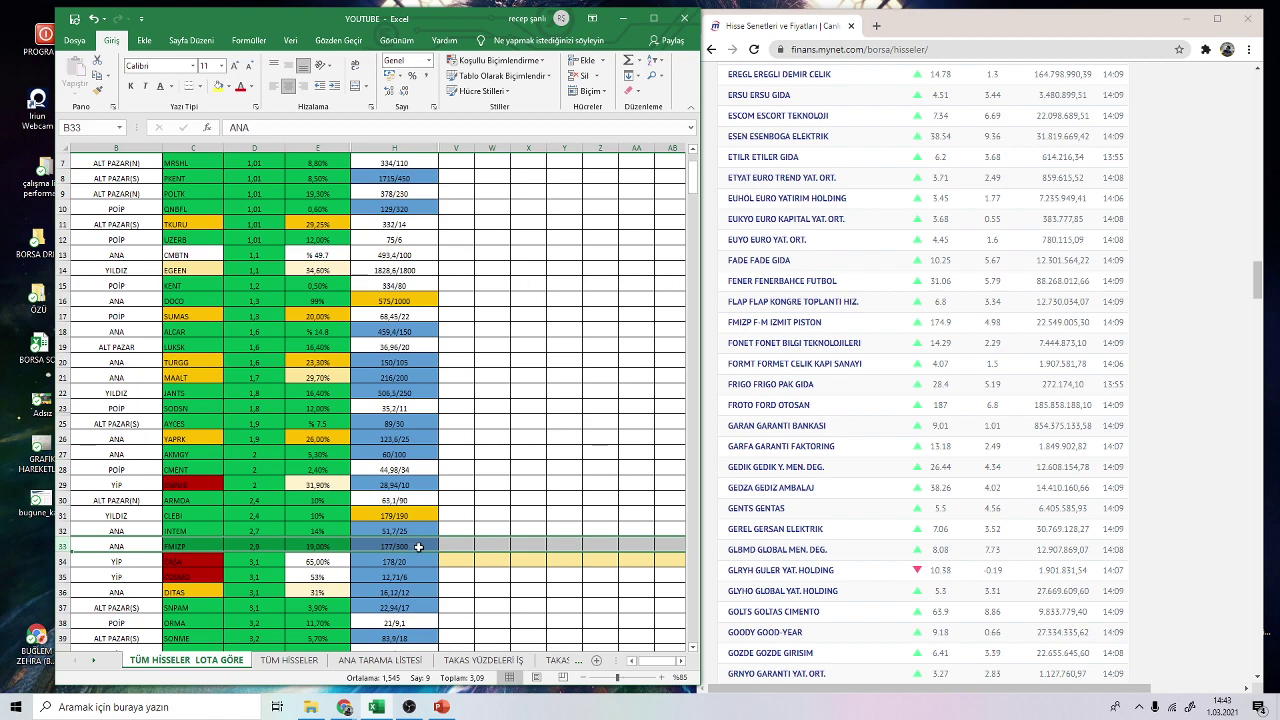
scroll(318, 563, "down", 2)
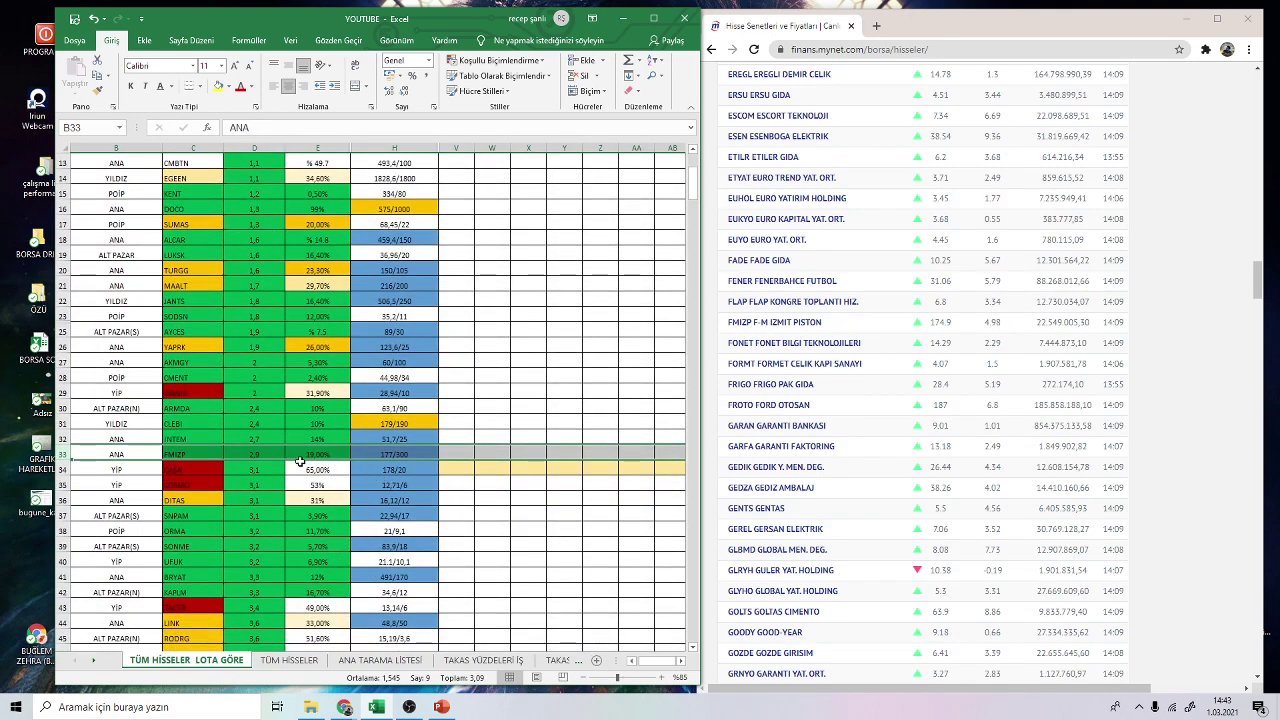
left_click(262, 439)
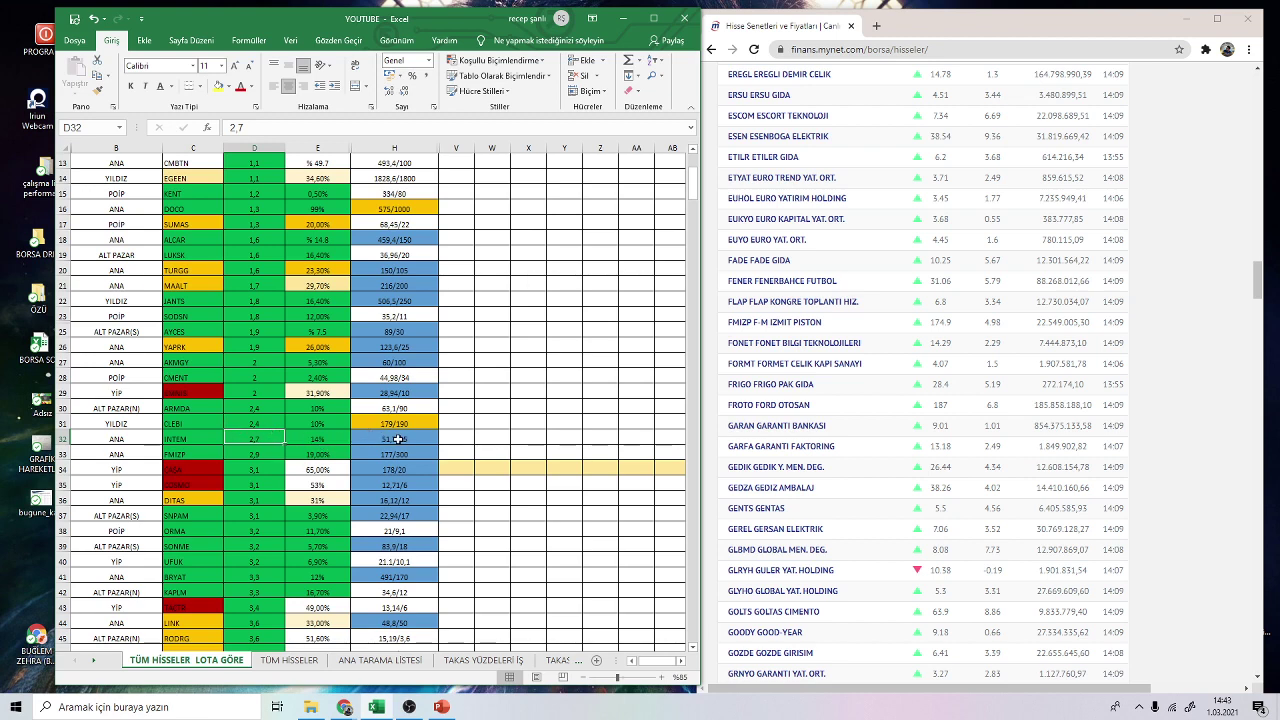
- Compare the lot counts of ORMA and SONME and look over the surrounding rows of the share list
left_click(265, 535)
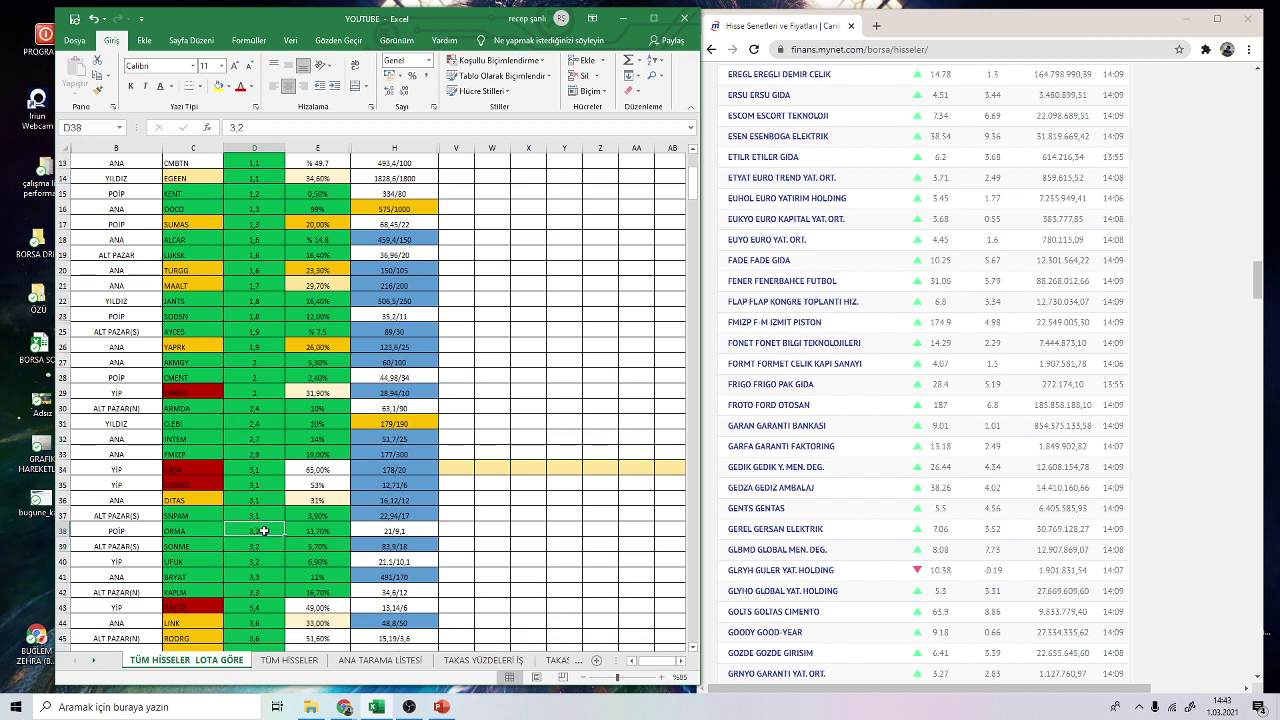
left_click(260, 546)
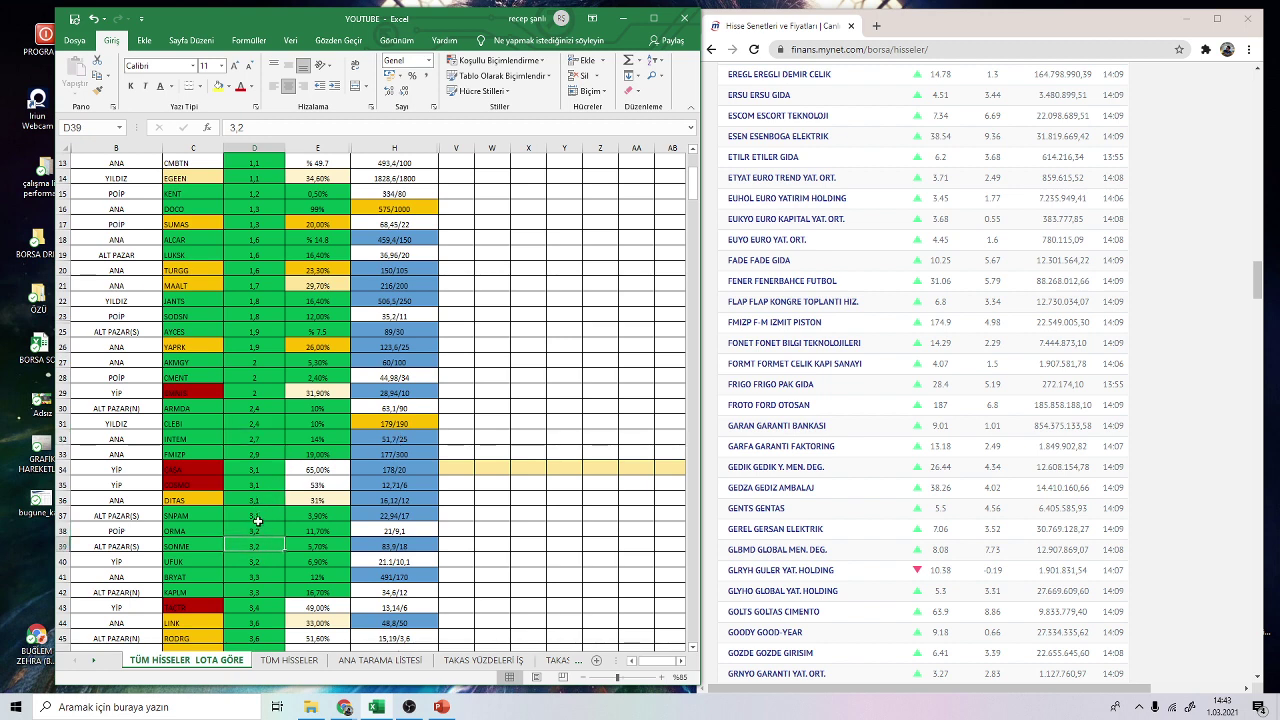
left_click(259, 530)
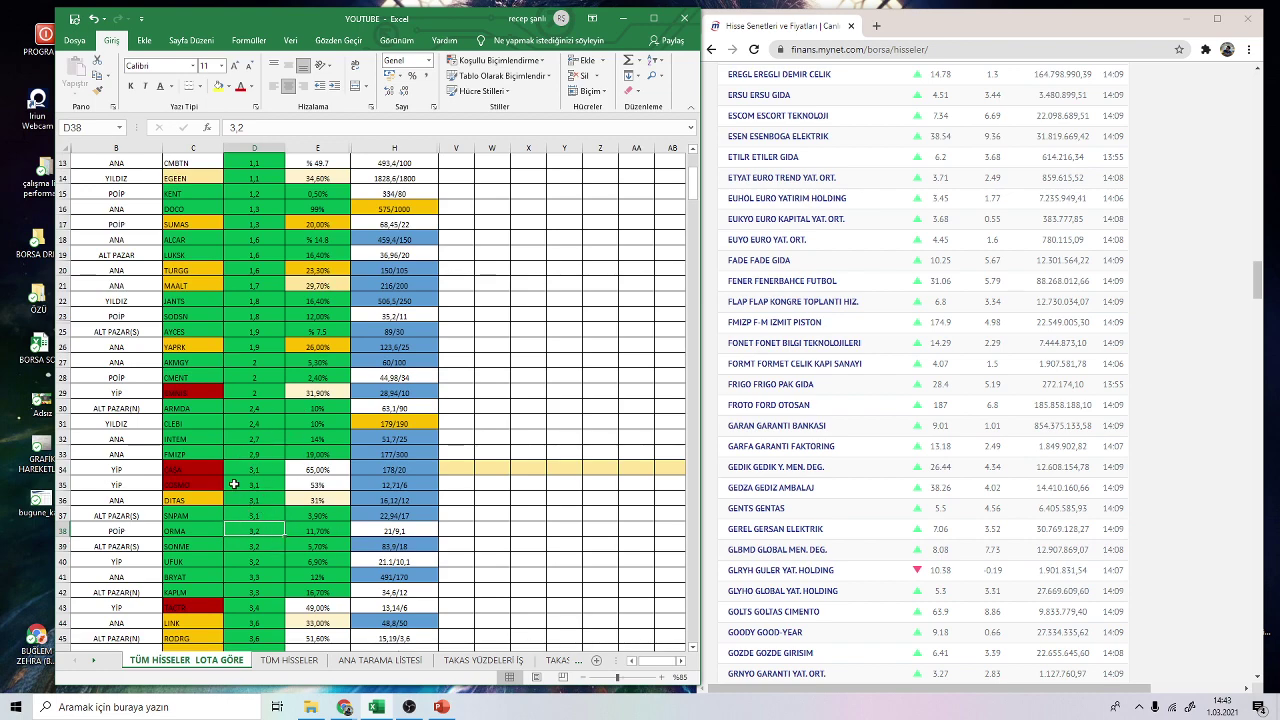
scroll(255, 548, "down", 2)
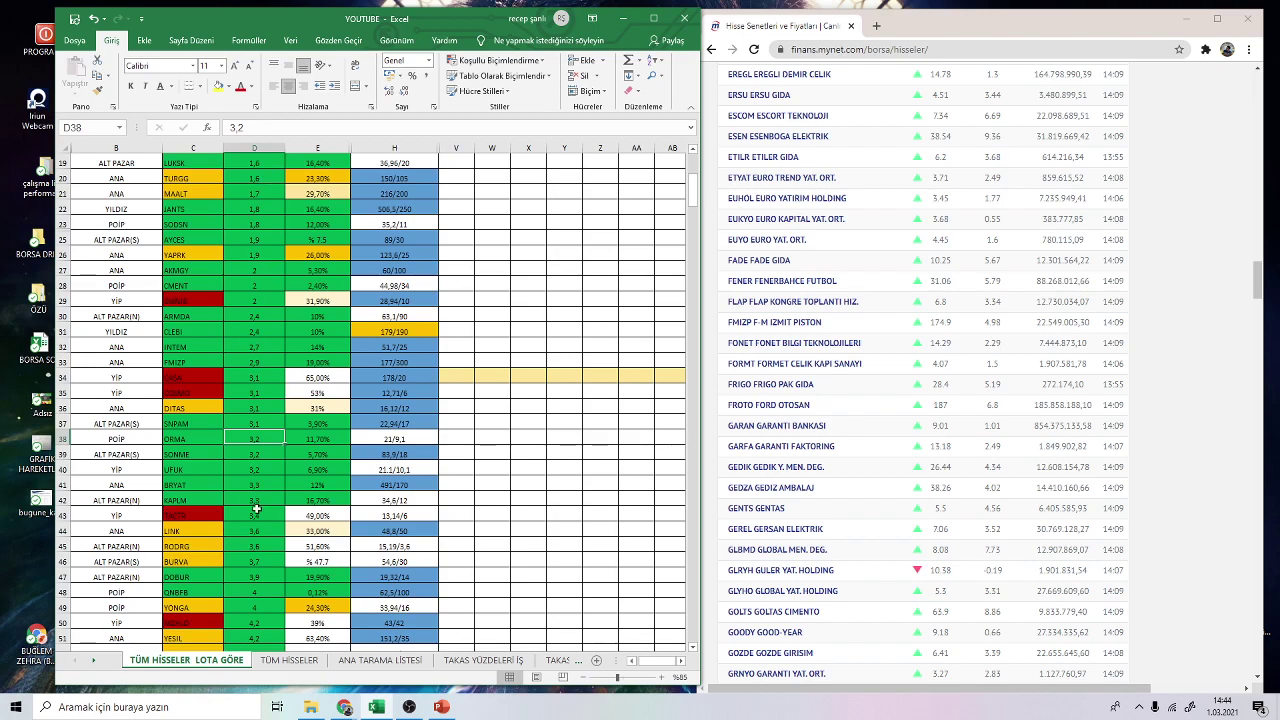
scroll(257, 510, "up", 3)
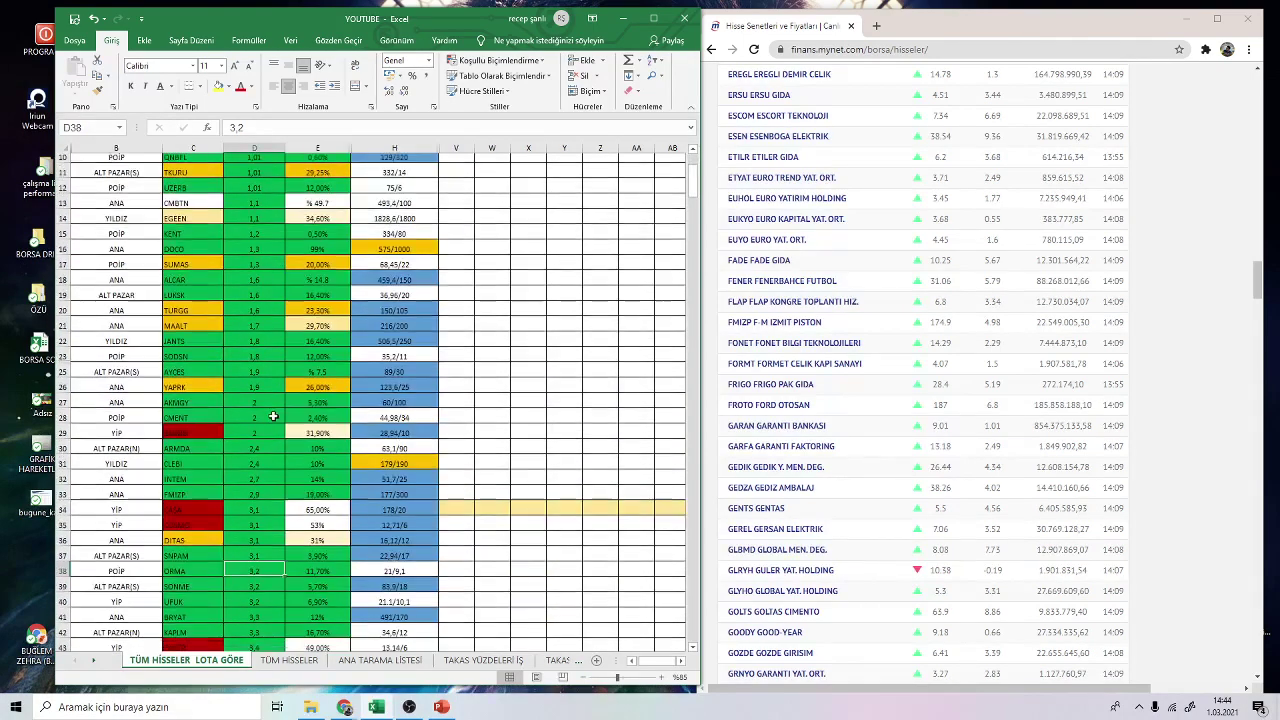
scroll(273, 416, "down", 4)
scroll(273, 416, "up", 2)
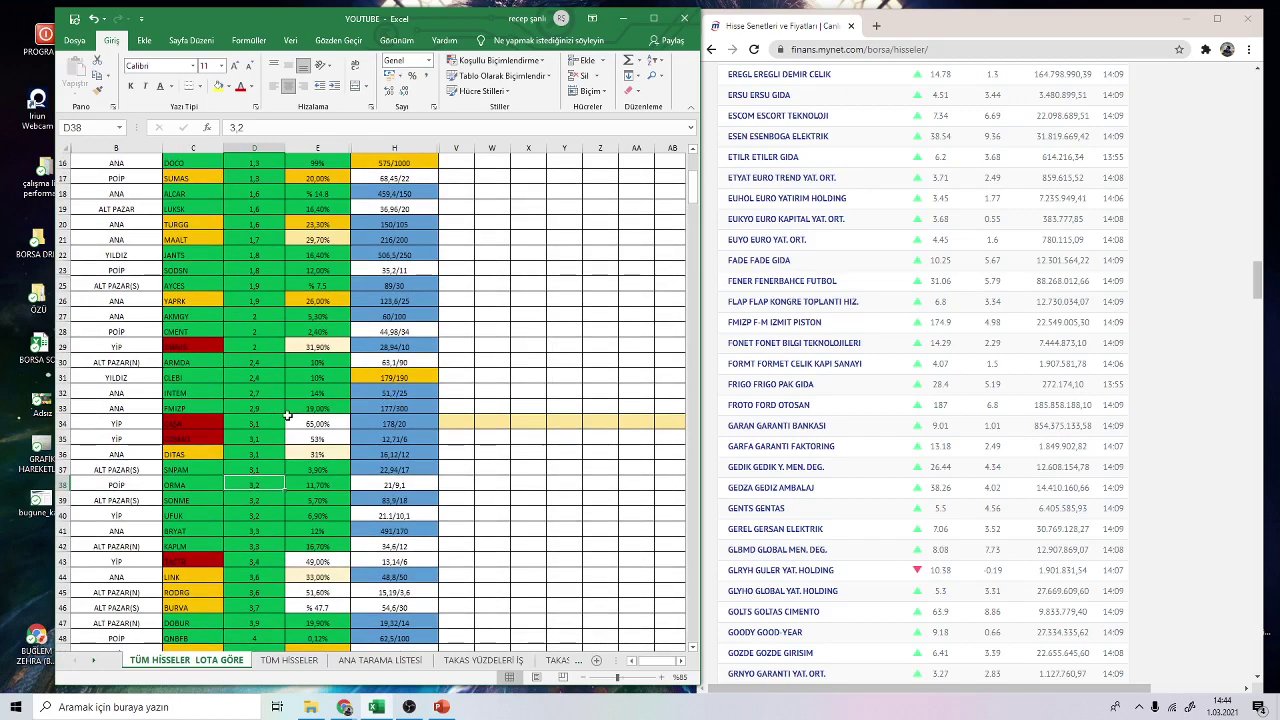
- Review the column H entries of FMIZP and QNBFB
left_click(408, 405)
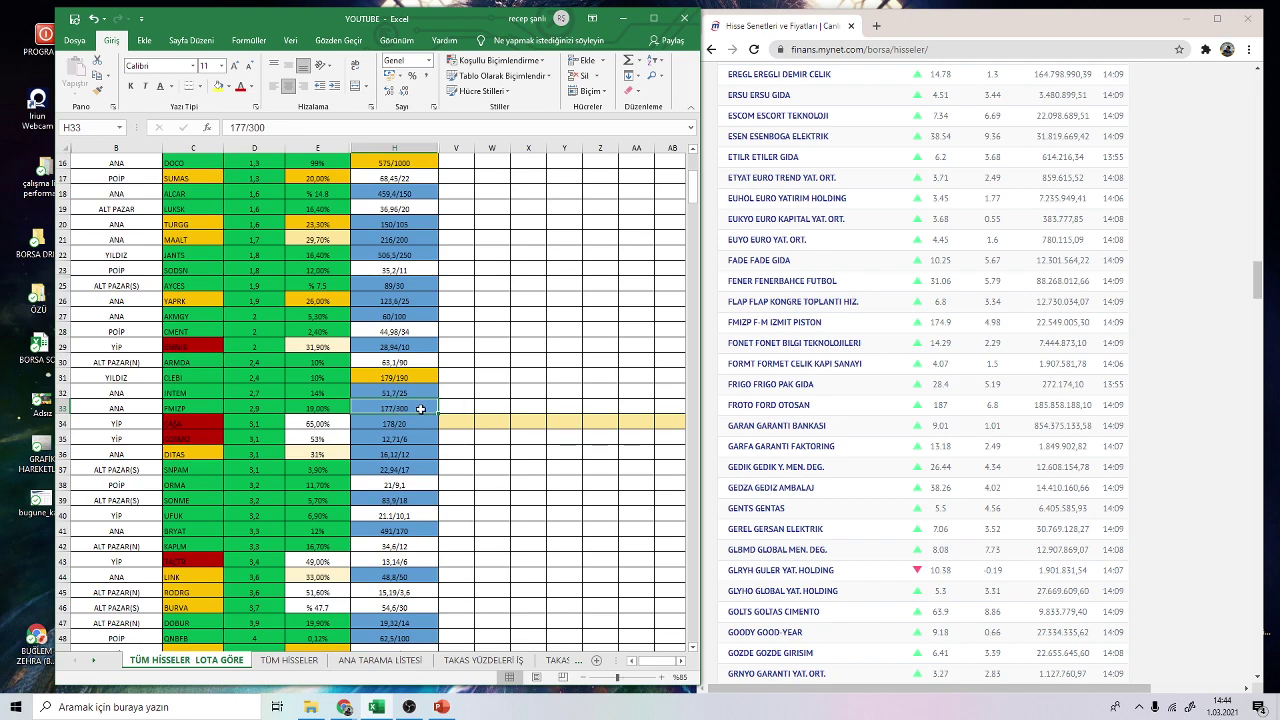
scroll(398, 554, "down", 2)
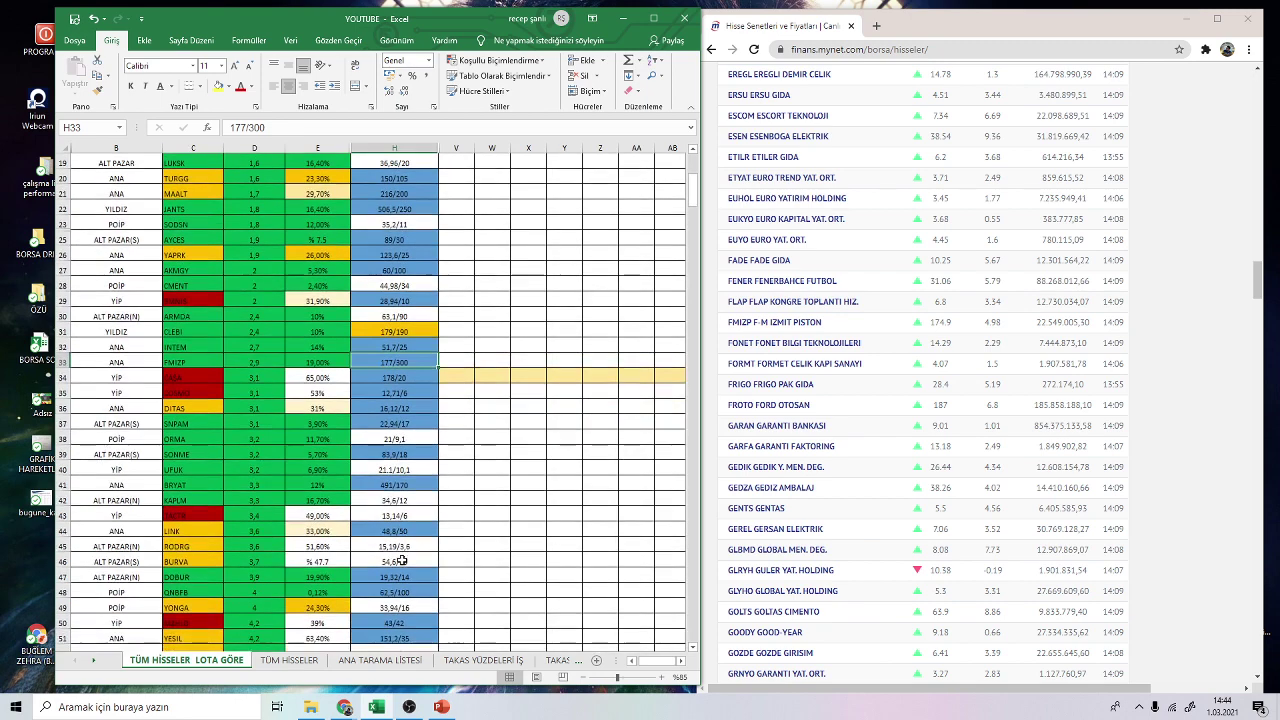
left_click(387, 544)
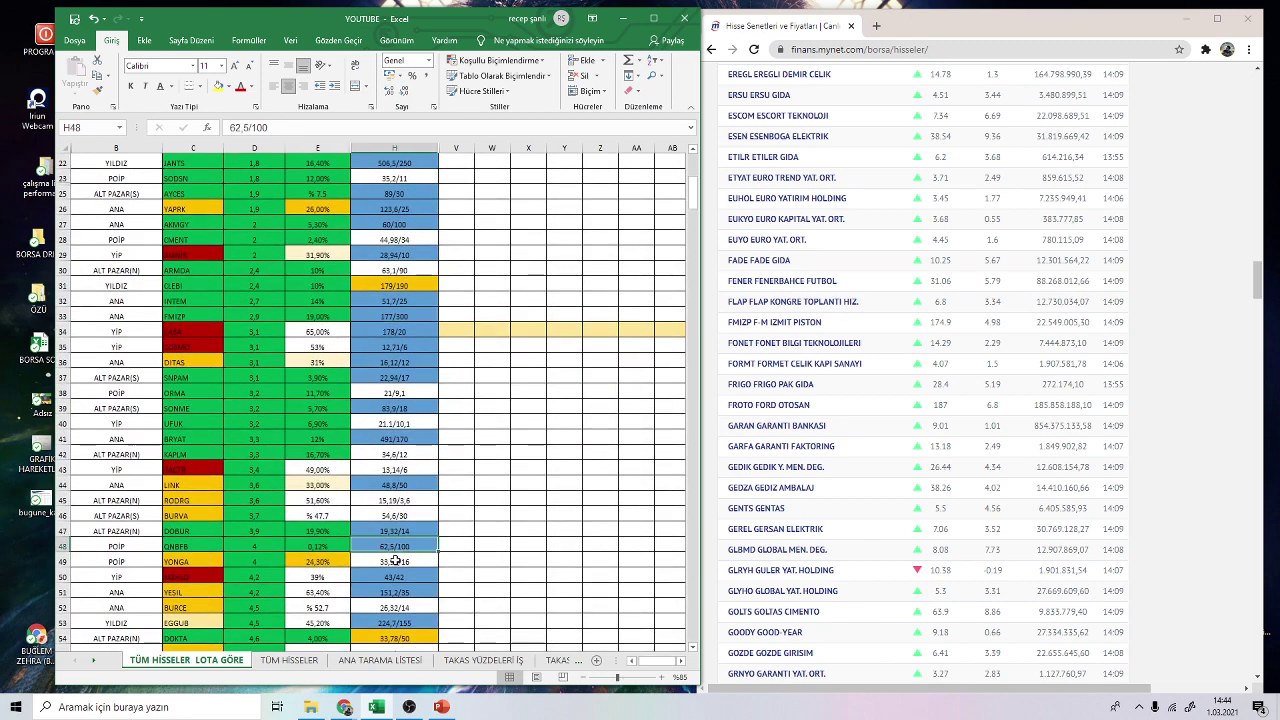
- Review the column H entries of the stock in row 50, YESIL and CELHA
scroll(396, 561, "down", 1)
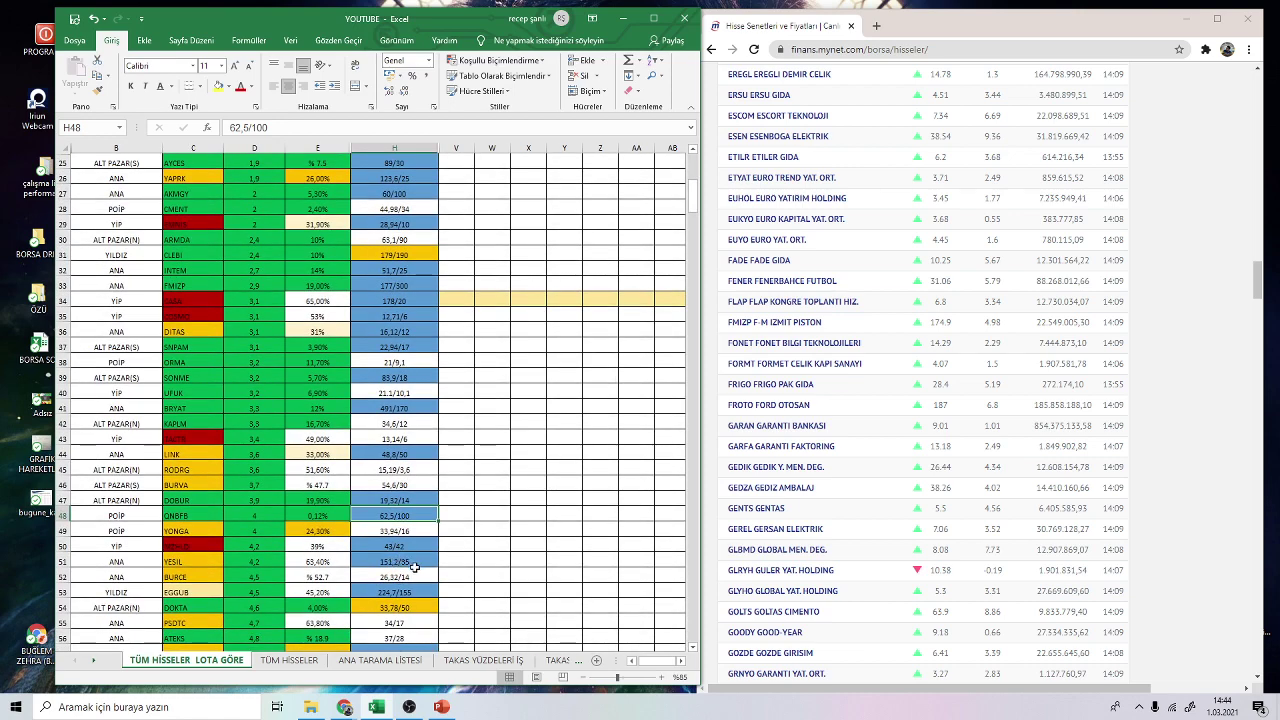
left_click(391, 547)
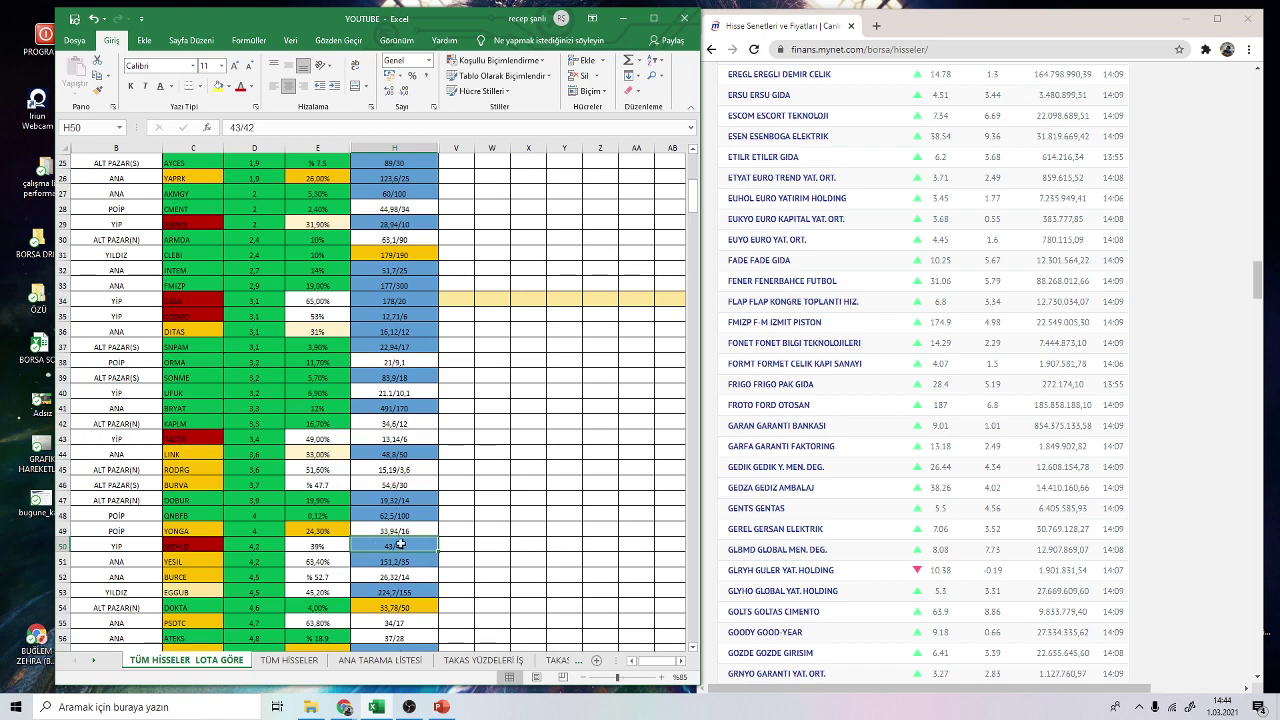
scroll(390, 556, "down", 1)
scroll(388, 557, "down", 1)
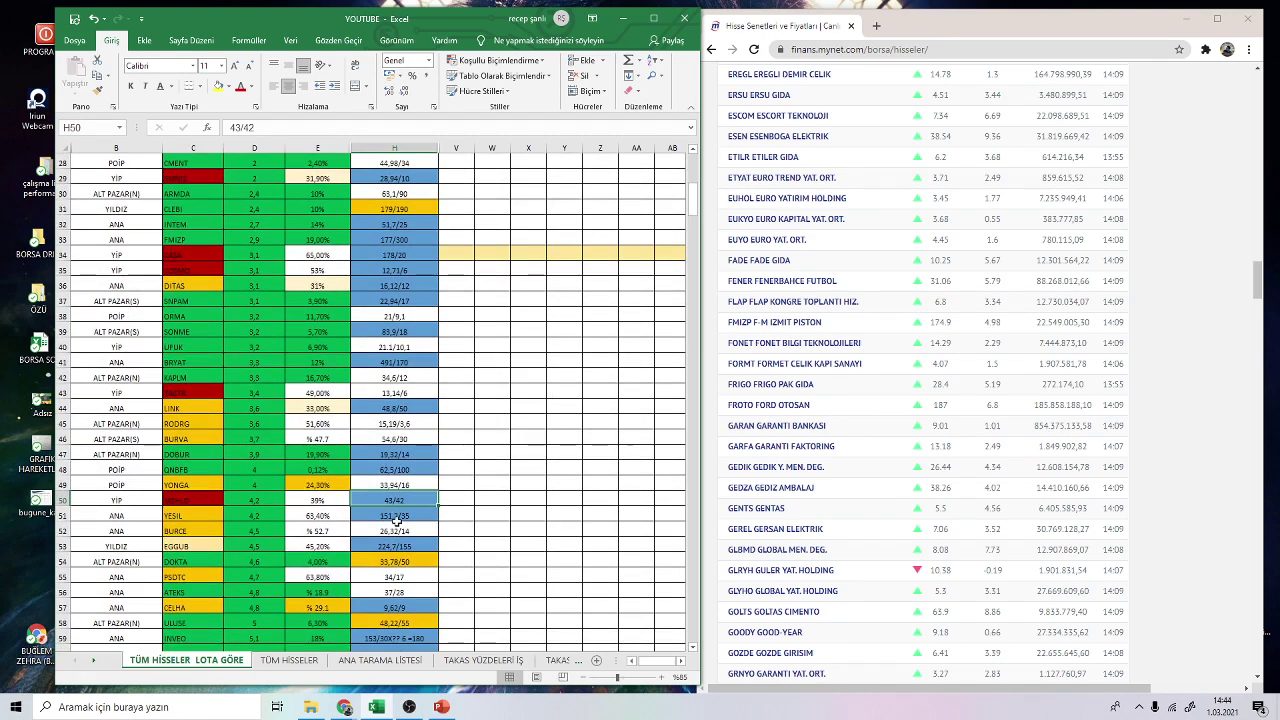
left_click(400, 515)
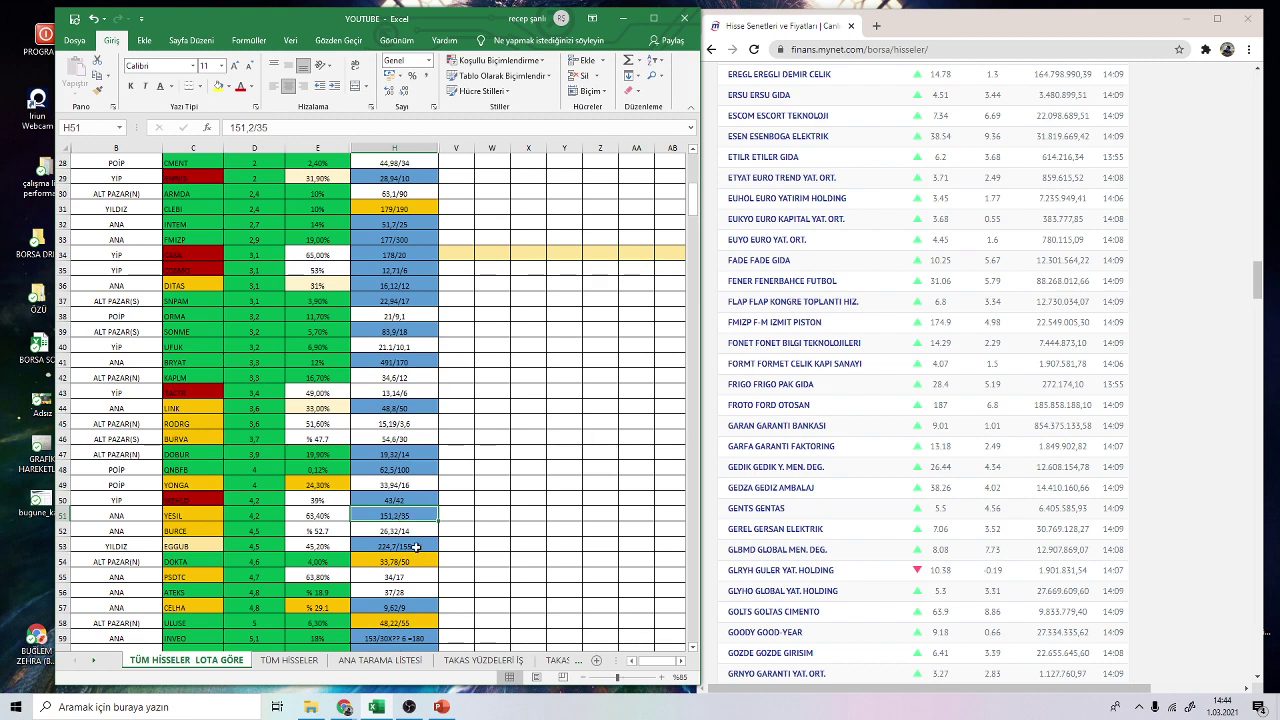
left_click(406, 608)
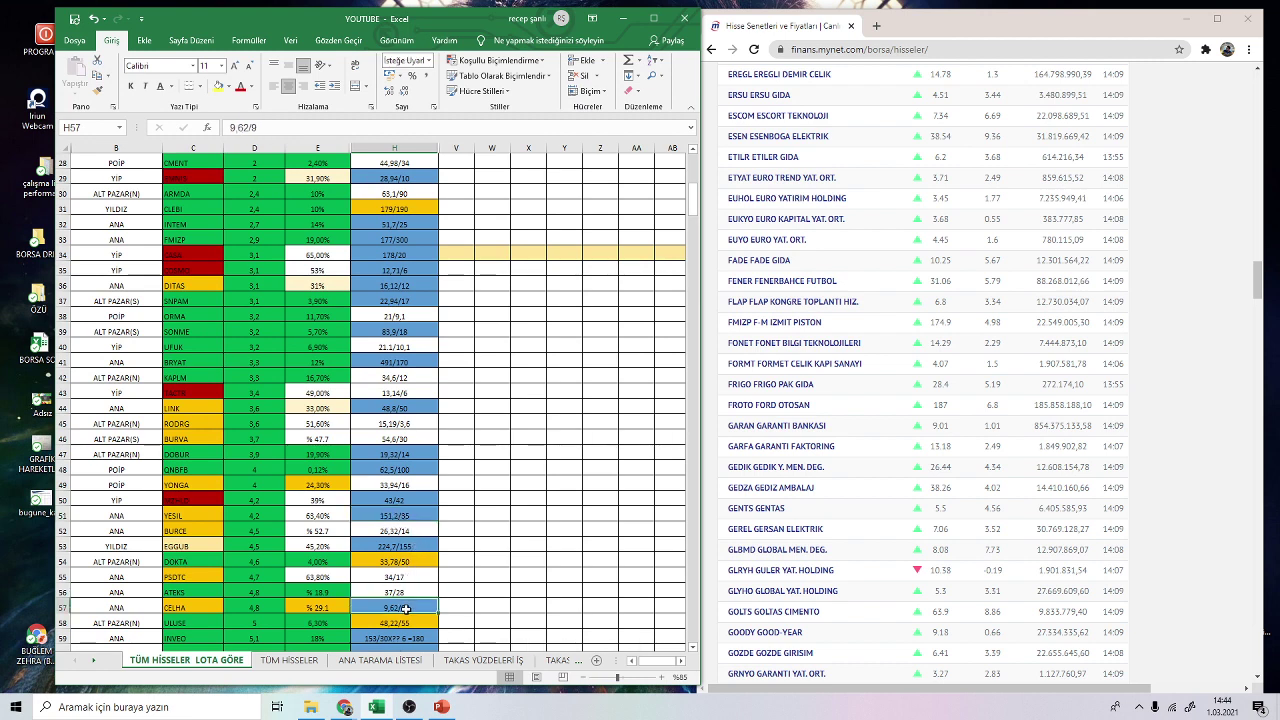
- Look up the current price of ULUSE in the Mynet Finans share list to compare with its column H entry
scroll(407, 608, "down", 3)
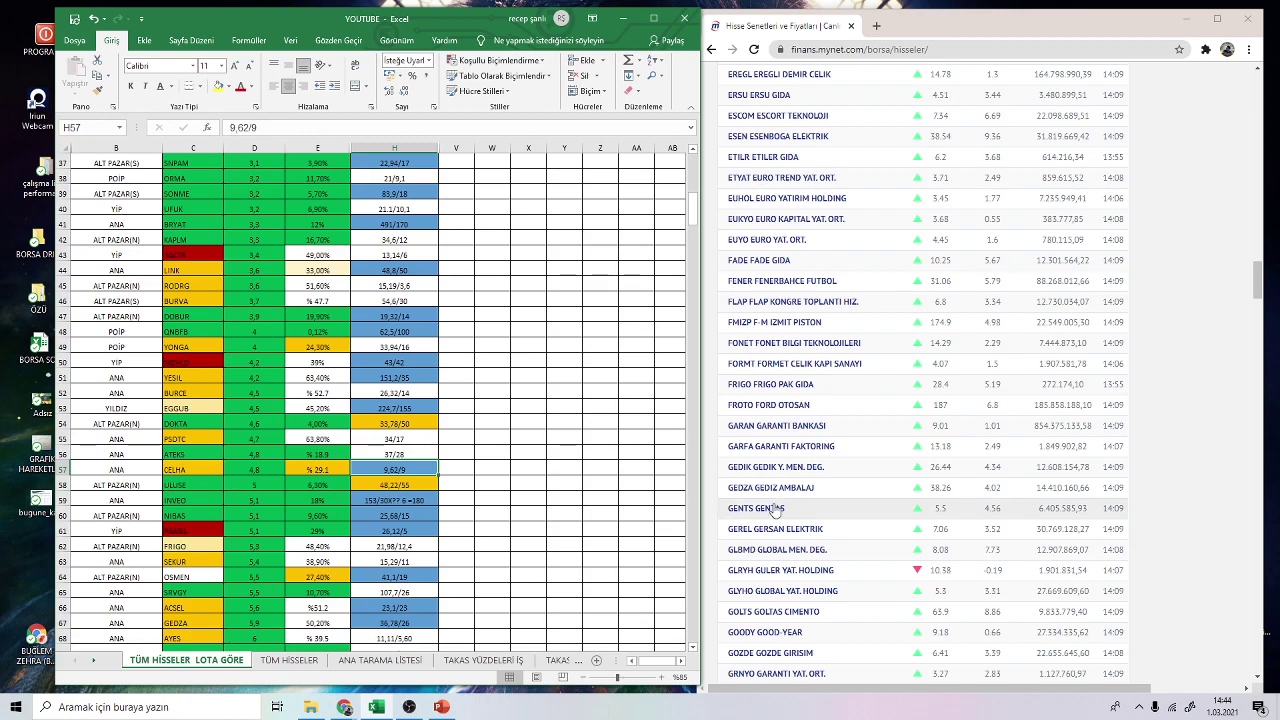
scroll(835, 477, "down", 12)
scroll(835, 477, "down", 20)
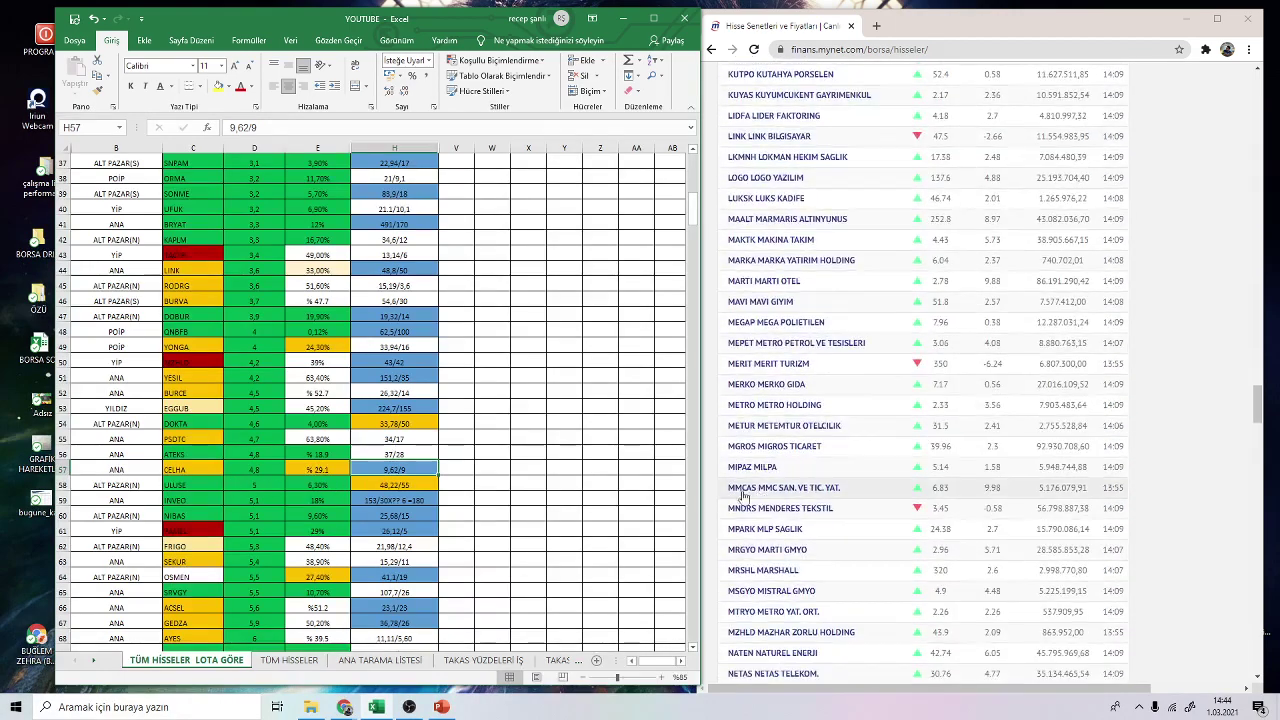
scroll(760, 497, "down", 9)
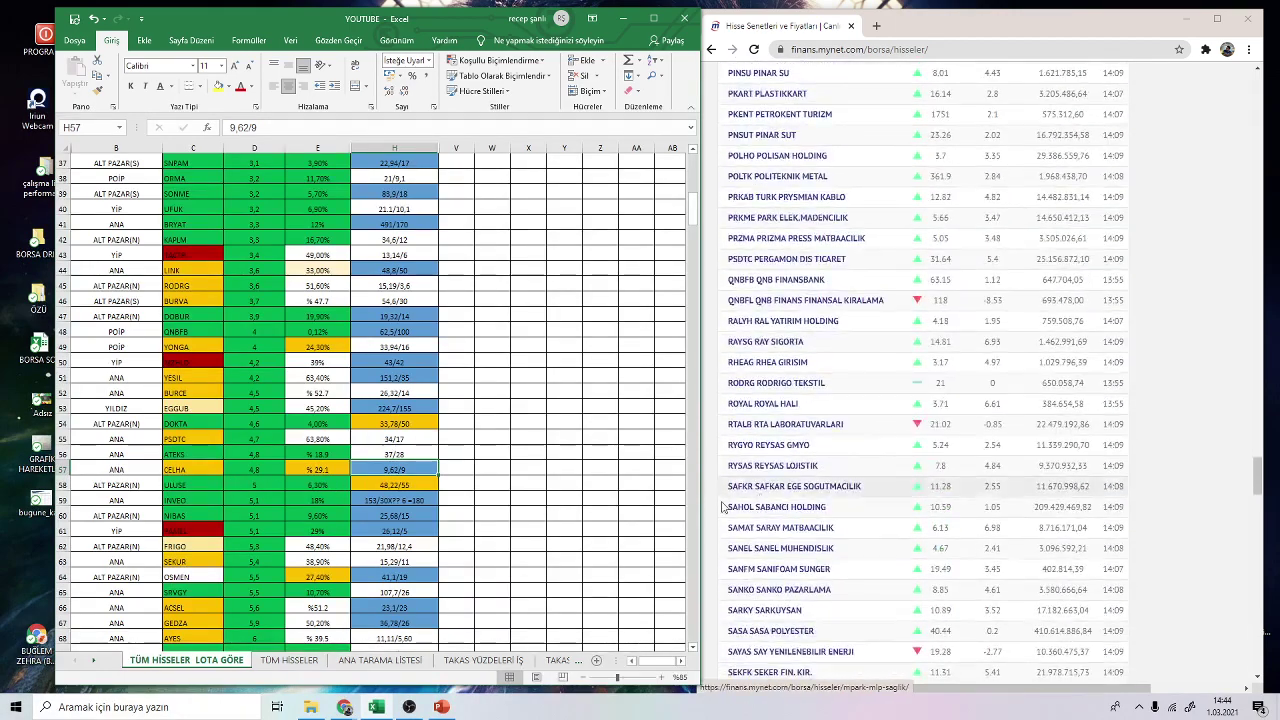
scroll(881, 518, "down", 10)
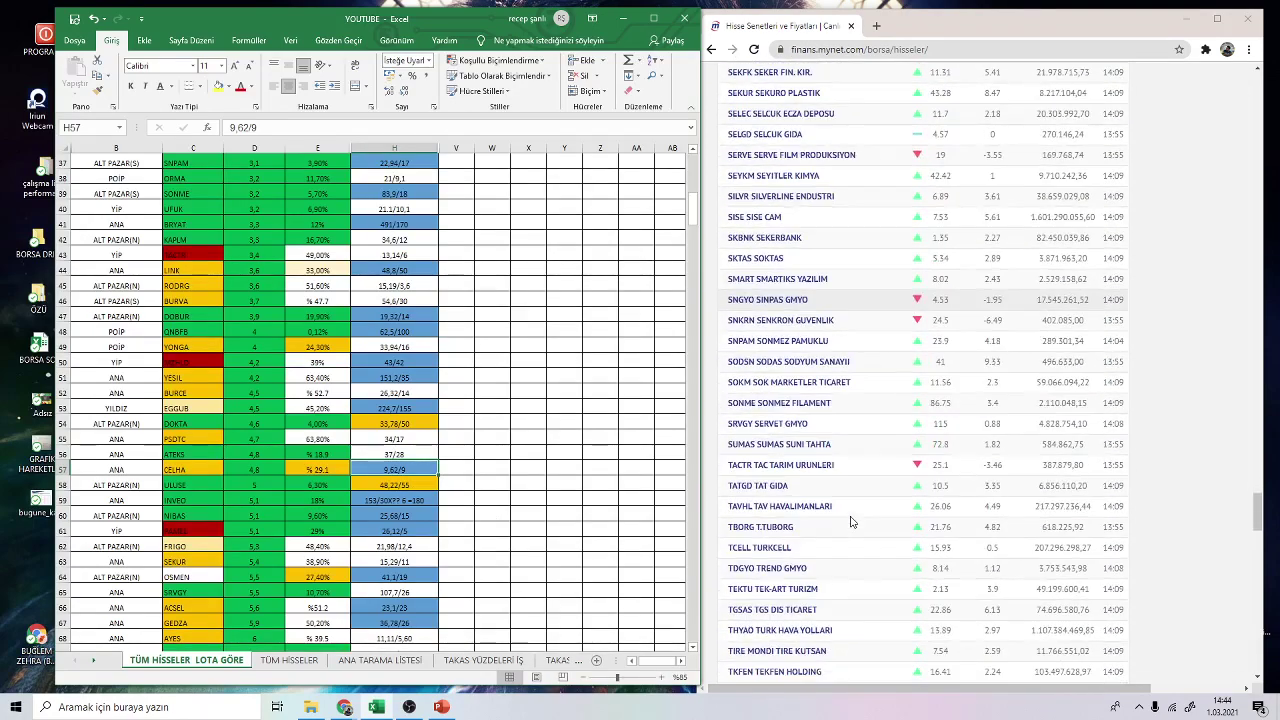
scroll(851, 521, "down", 3)
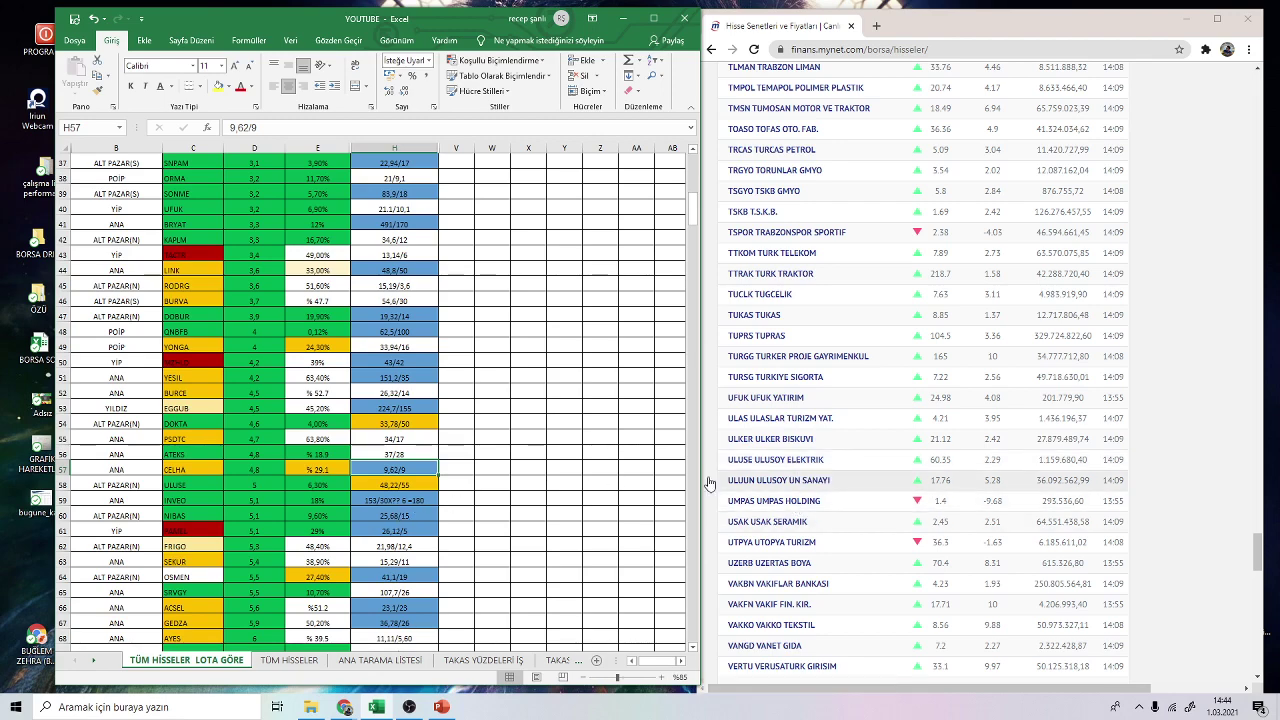
- Review the column H entries of ACSEL and IDEAS in the Excel share list
scroll(379, 494, "down", 1)
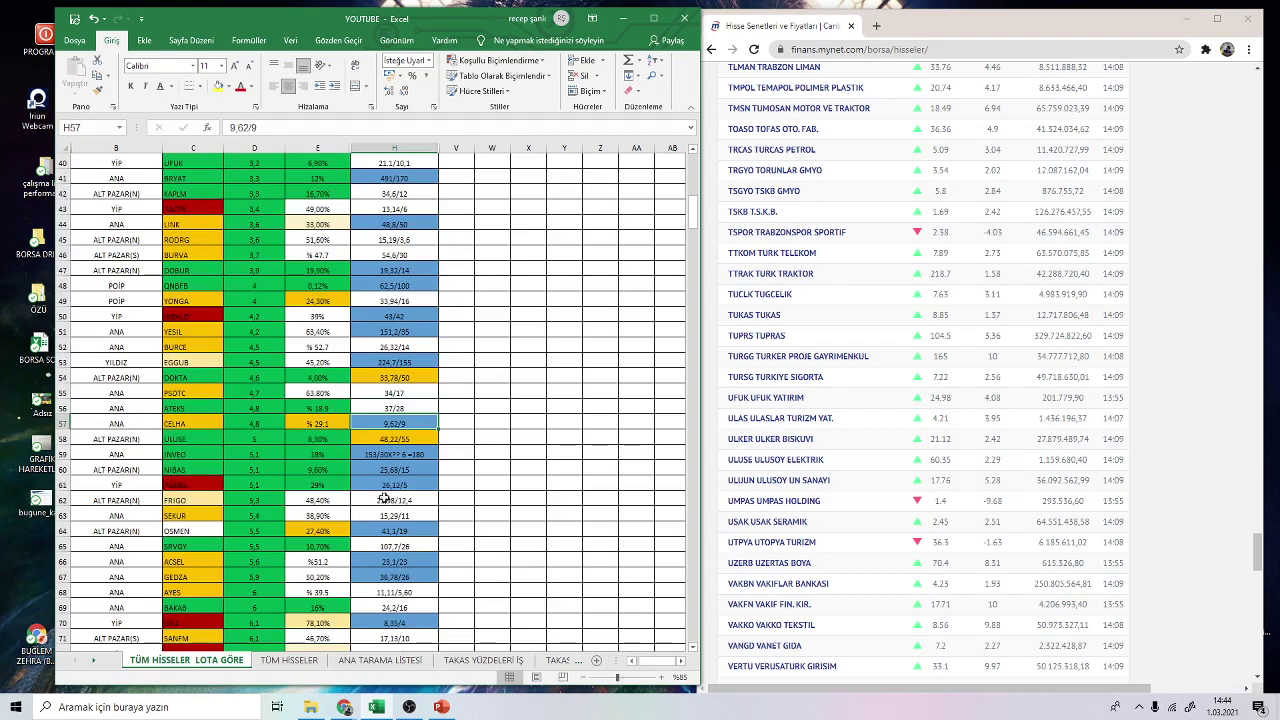
left_click(417, 562)
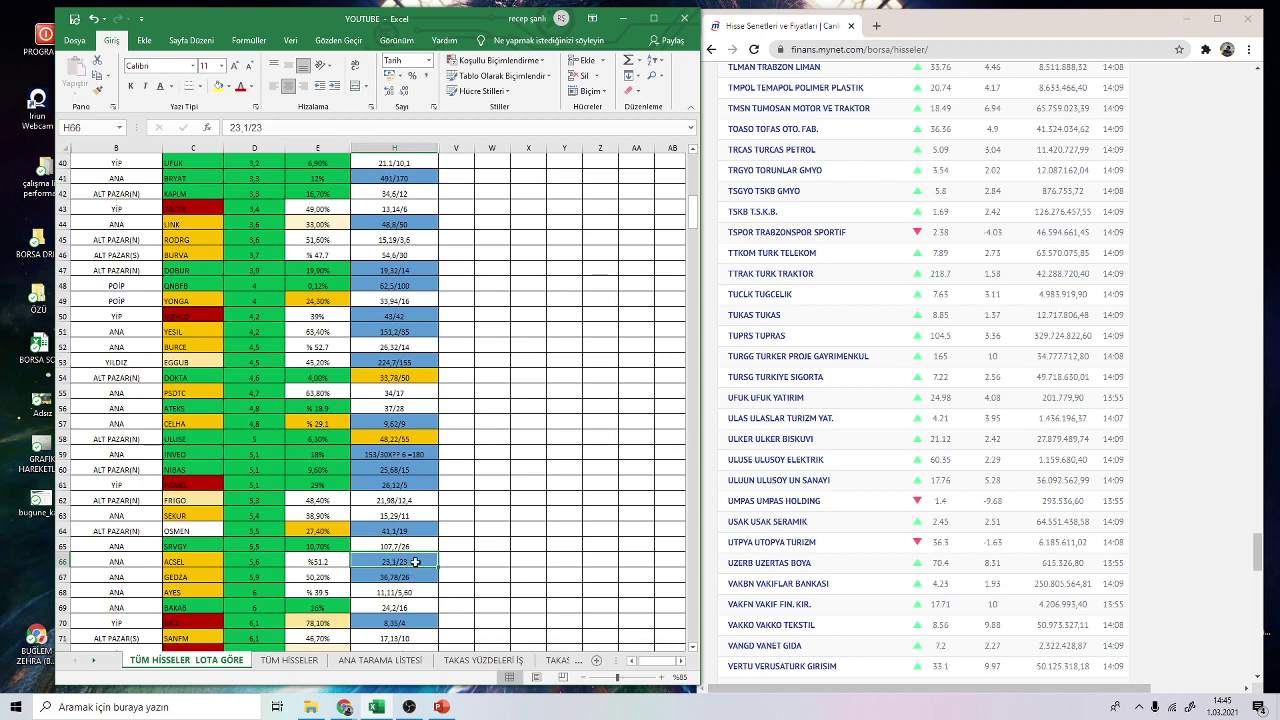
scroll(428, 575, "down", 2)
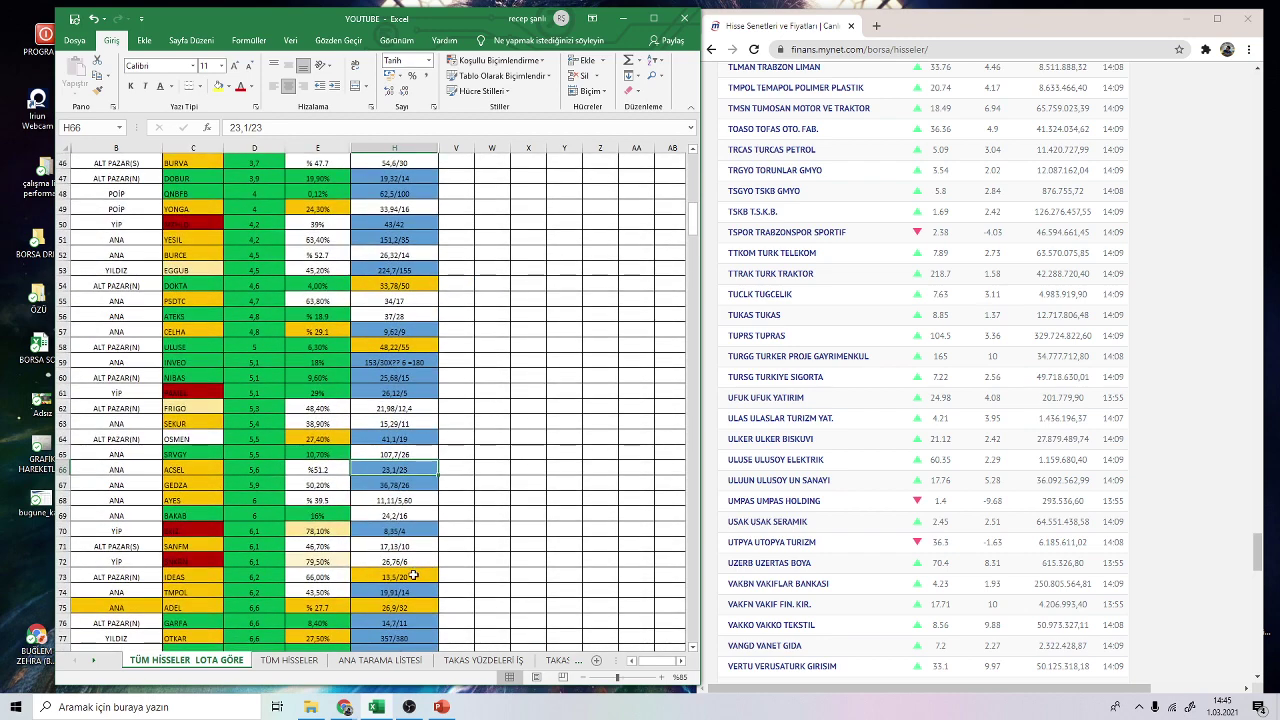
left_click(420, 577)
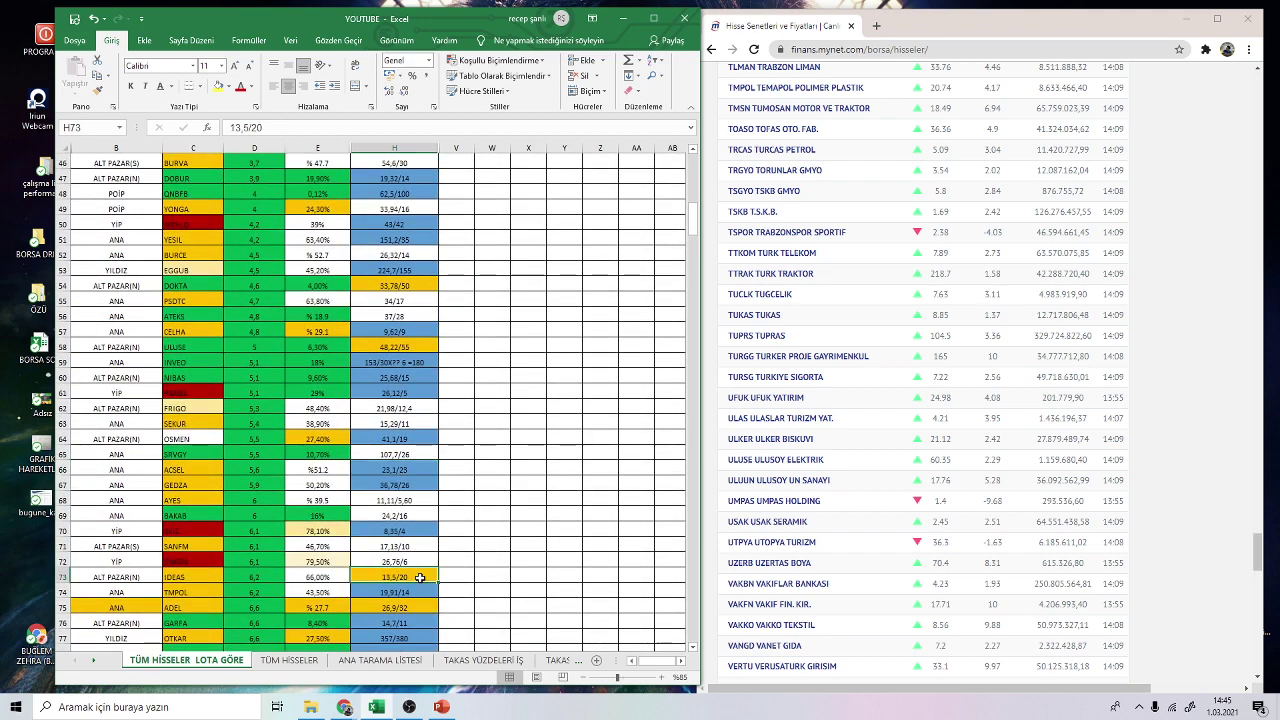
- Review the column H entries of OTKAR, CRFSA and the stock in row 79
scroll(396, 439, "down", 4)
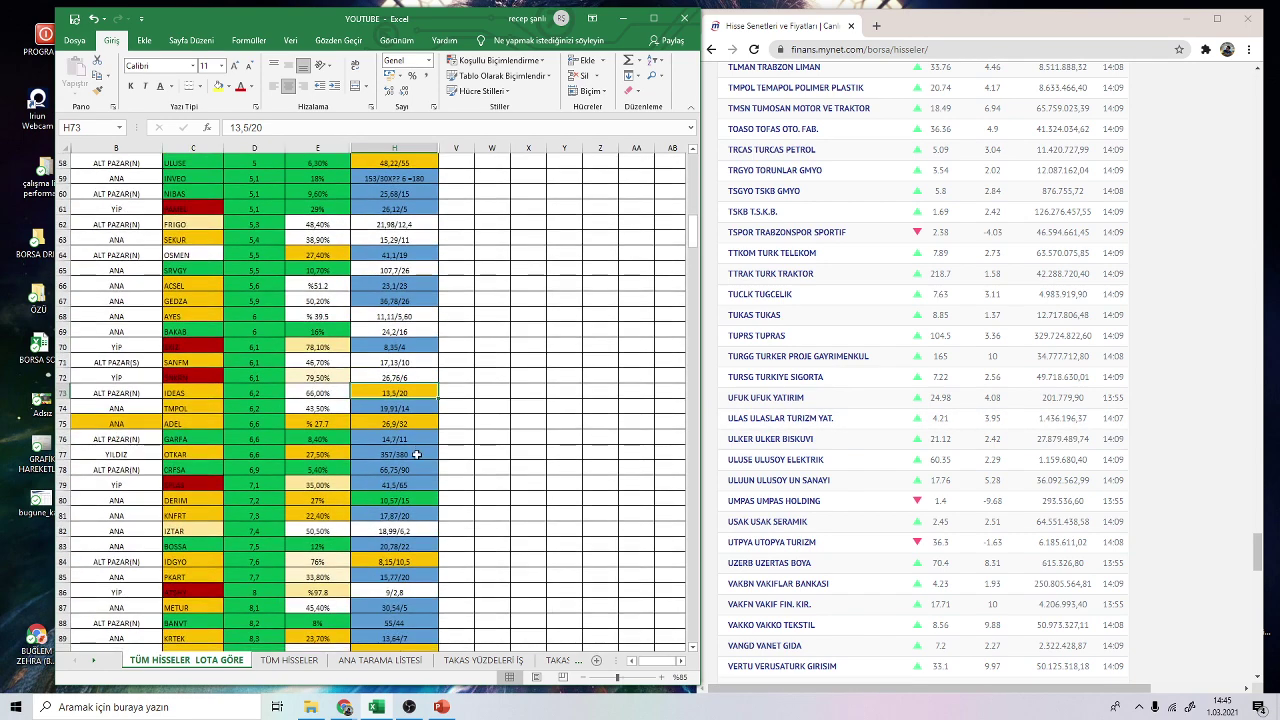
left_click(422, 455)
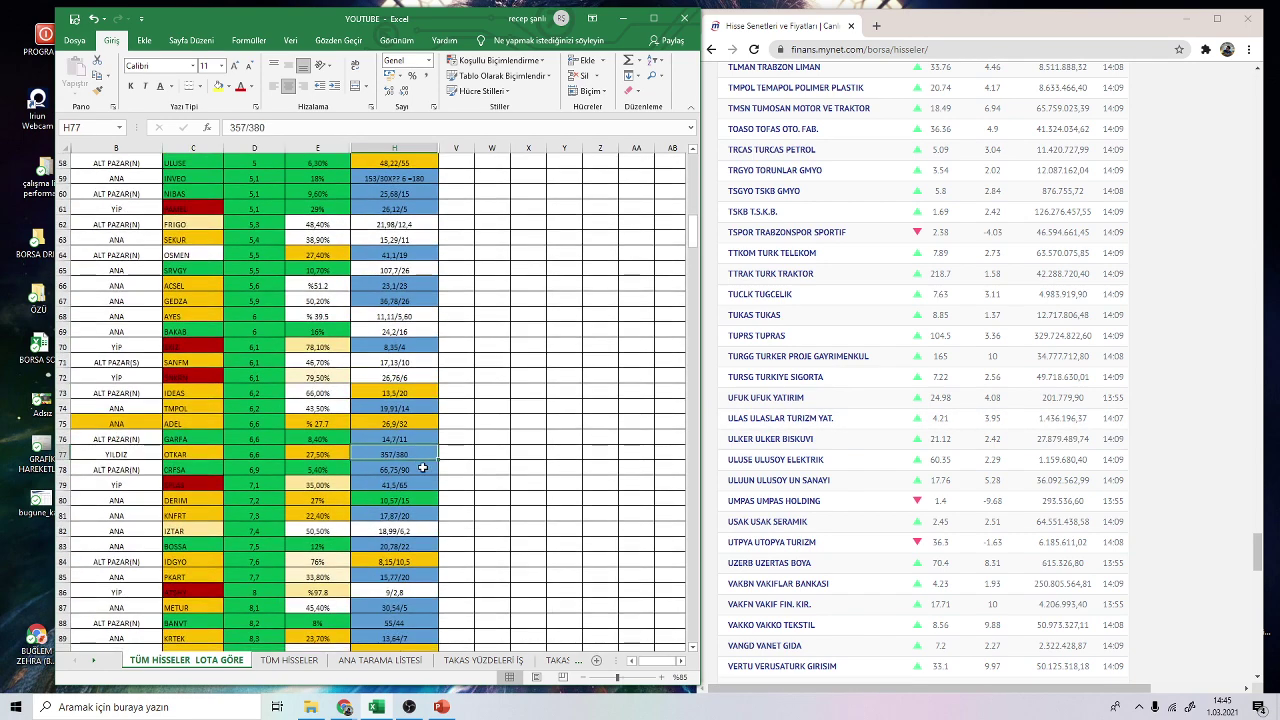
left_click(422, 471)
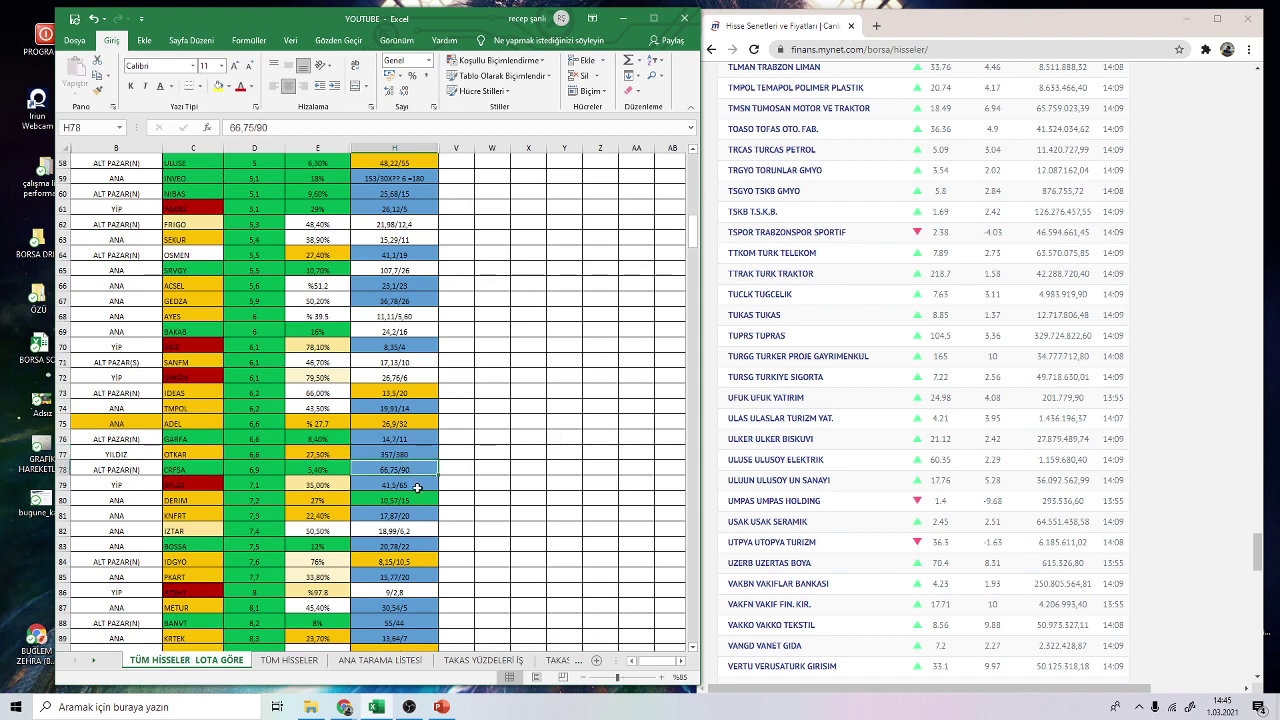
left_click(417, 486)
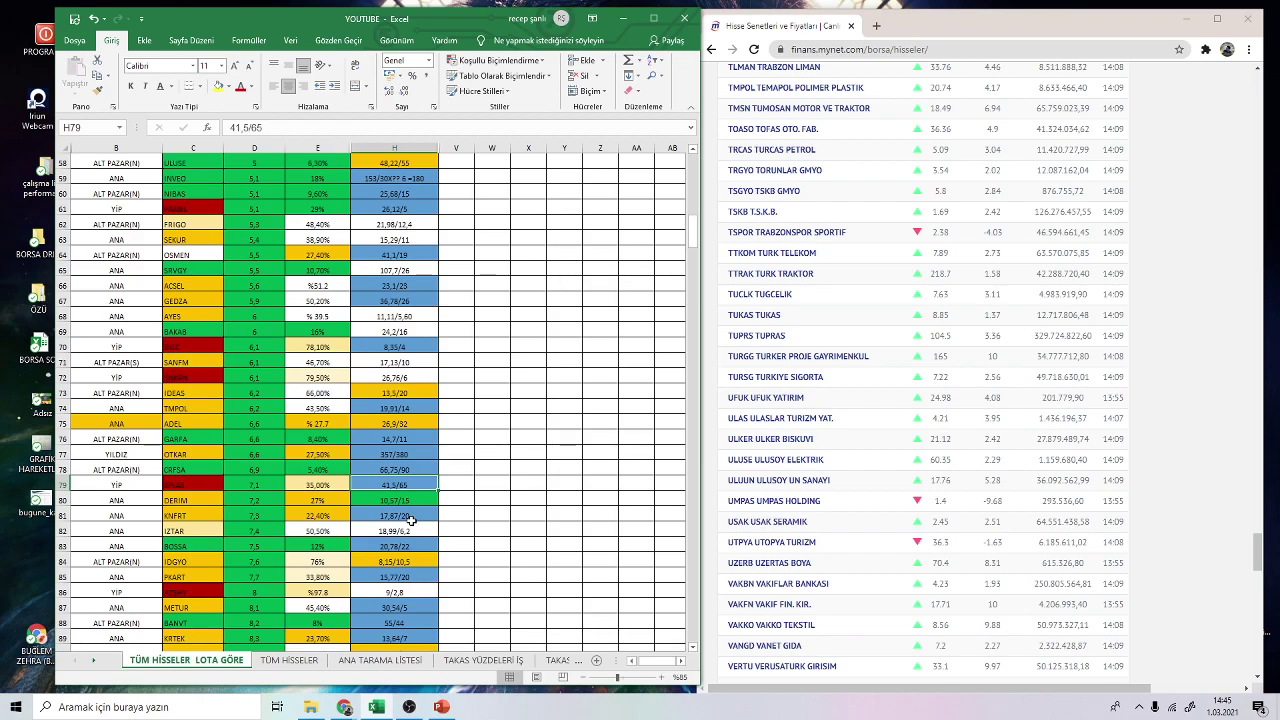
- Check KNFRT's column H entry against its current price in the Mynet Finans share list
left_click(417, 515)
scroll(851, 281, "up", 20)
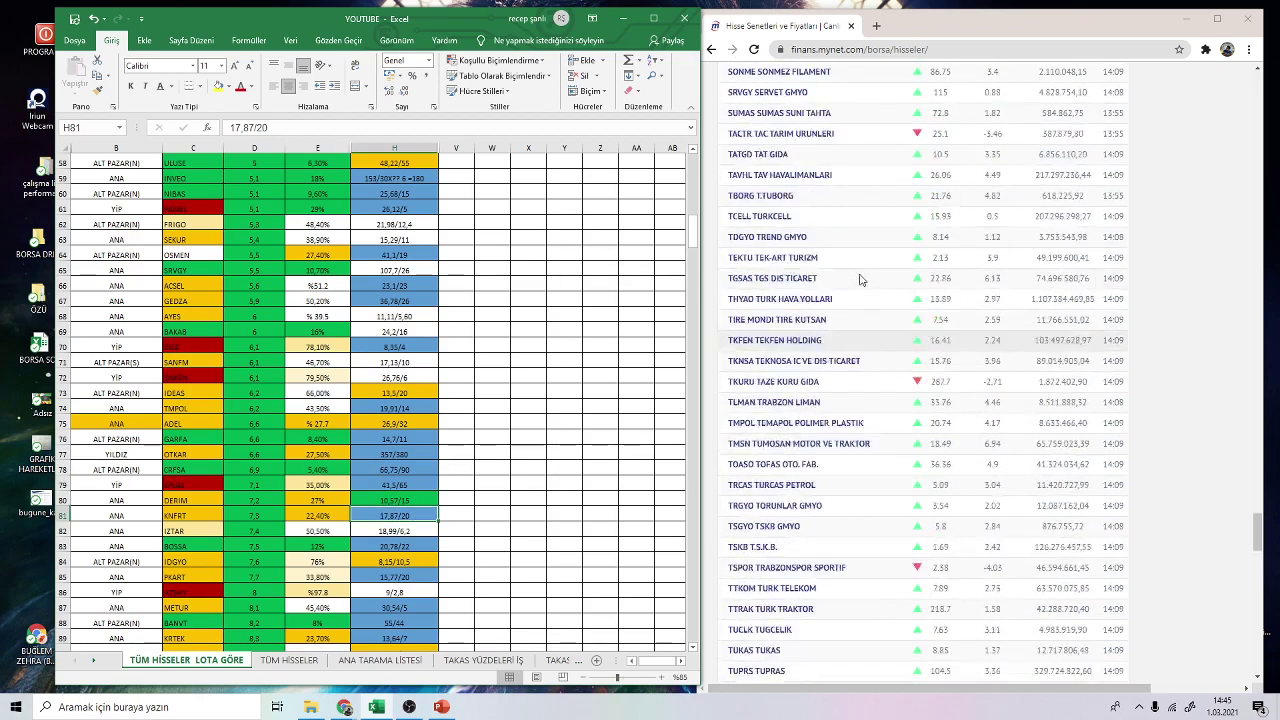
scroll(851, 281, "up", 20)
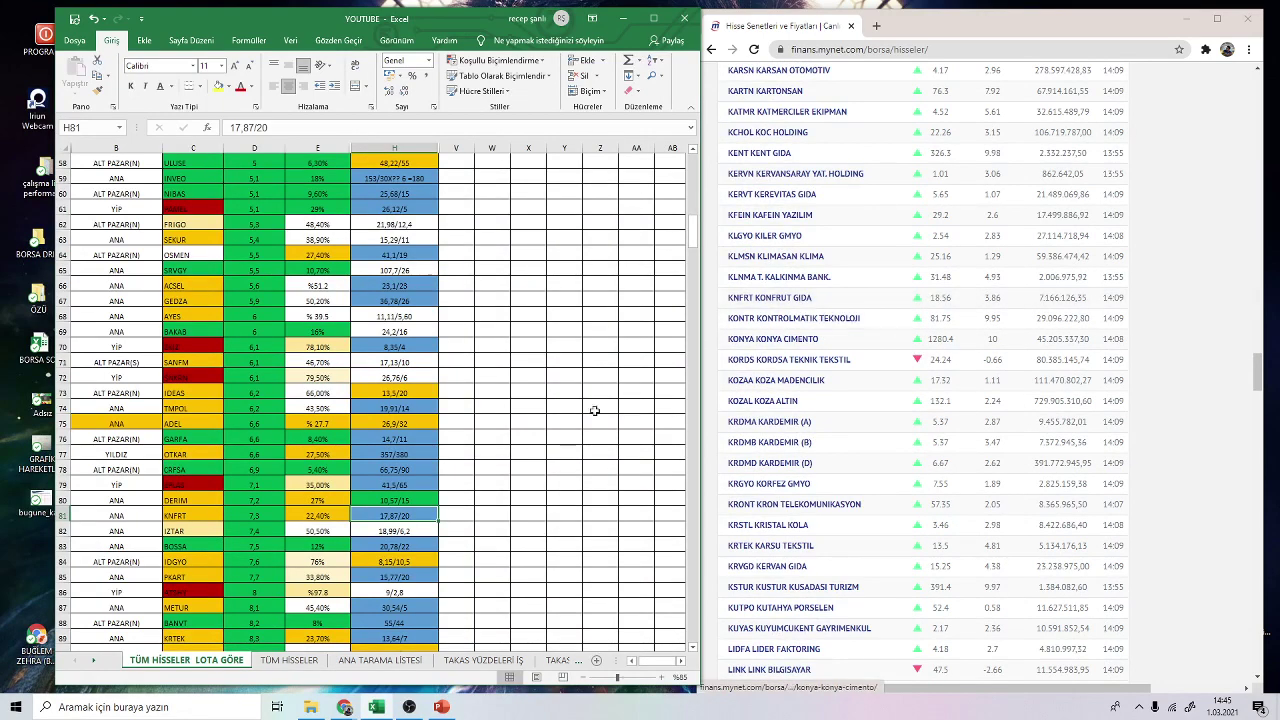
- Review DNISI's column H entry and look over the higher-lot stocks down to about row 143
scroll(406, 563, "down", 2)
scroll(406, 563, "down", 1)
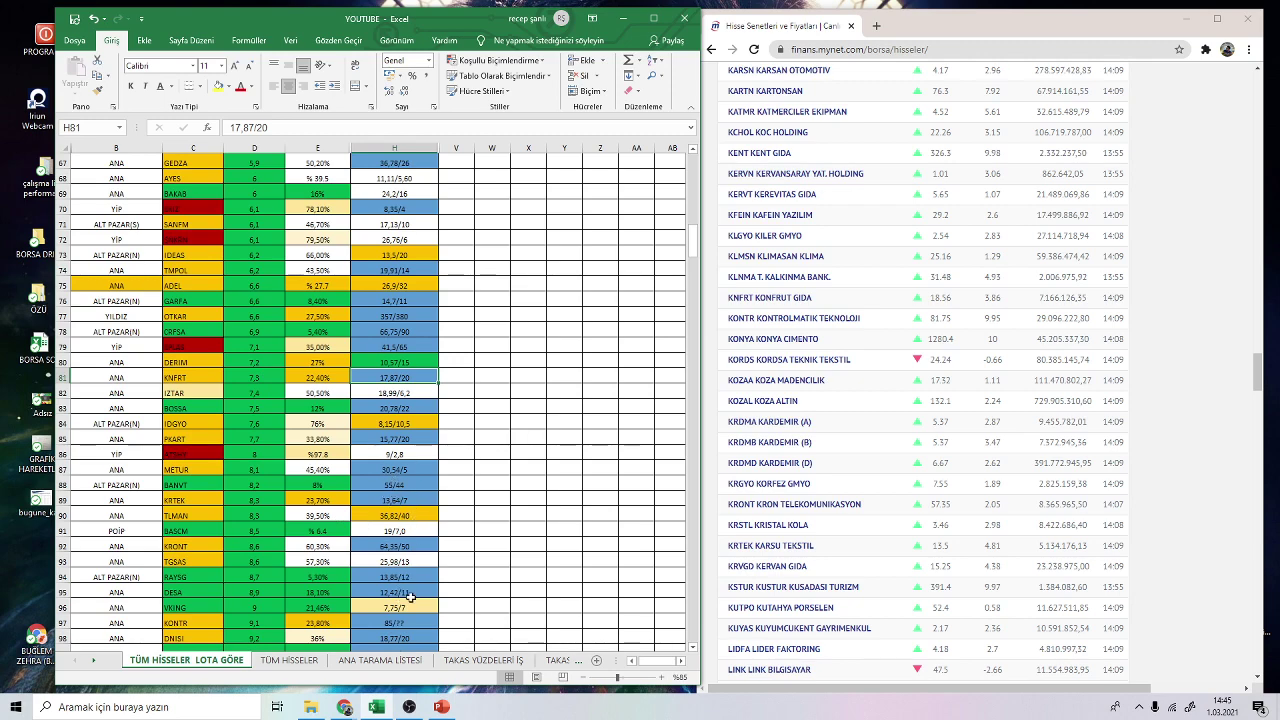
scroll(410, 596, "down", 1)
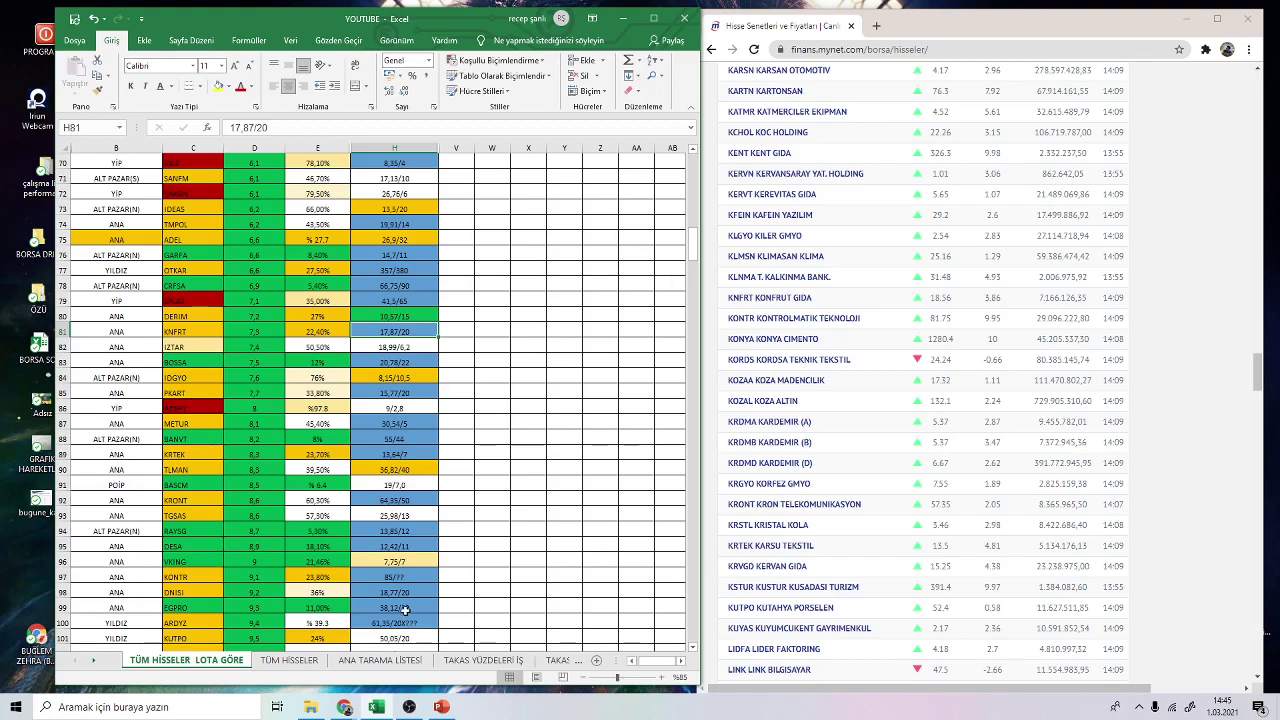
left_click(410, 592)
scroll(412, 594, "down", 2)
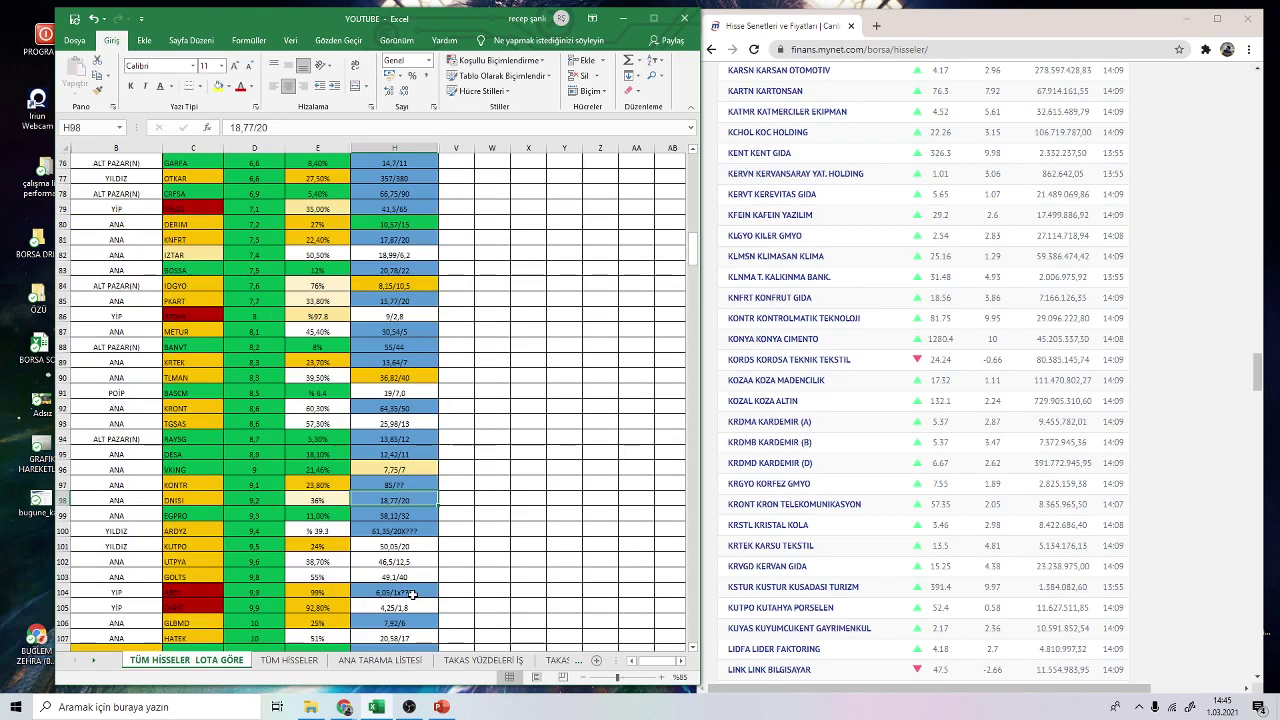
scroll(412, 594, "down", 2)
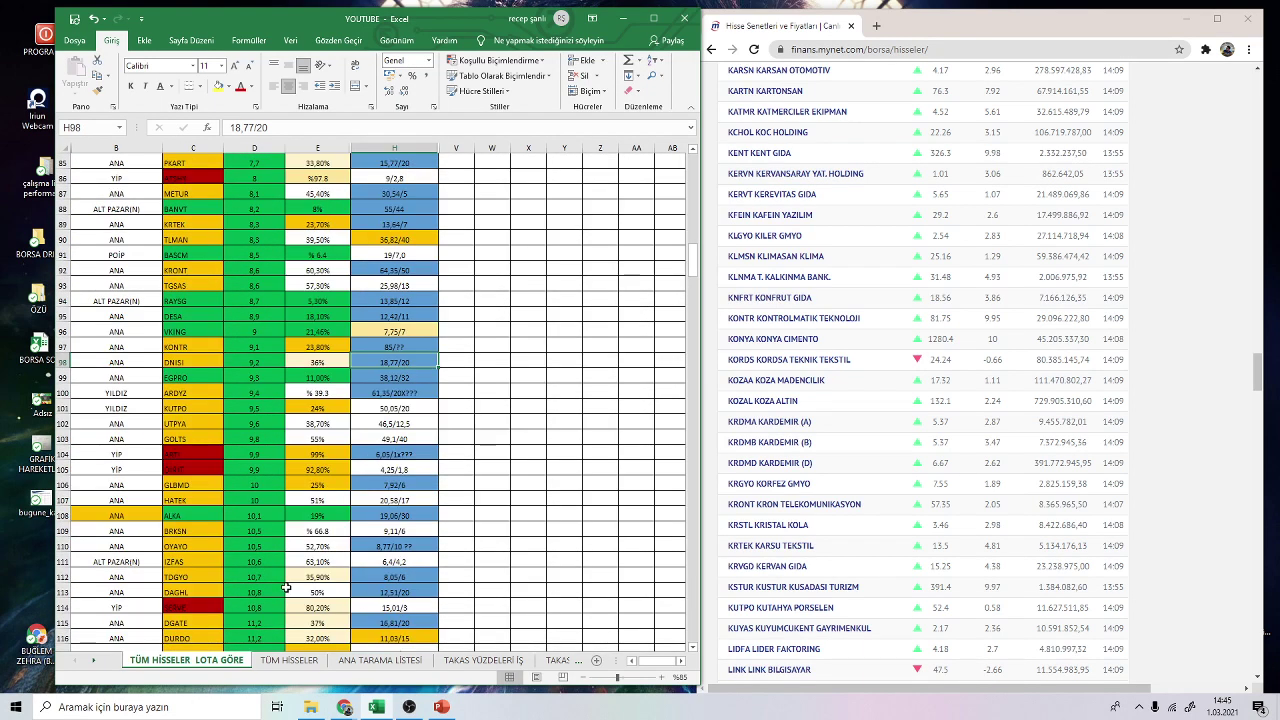
scroll(280, 580, "down", 3)
scroll(279, 468, "down", 7)
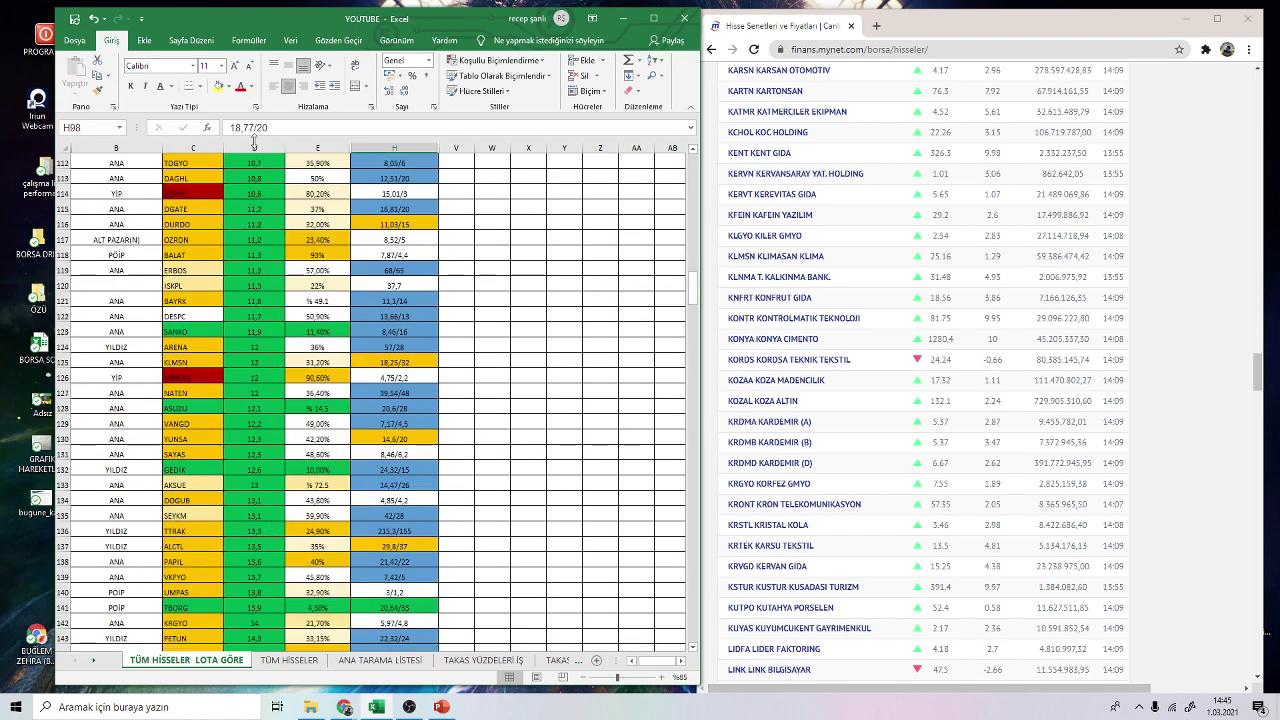
- Return to the lowest-lot stocks, check DOCO's column E percentage and select the whole LUKSK row
scroll(334, 371, "up", 20)
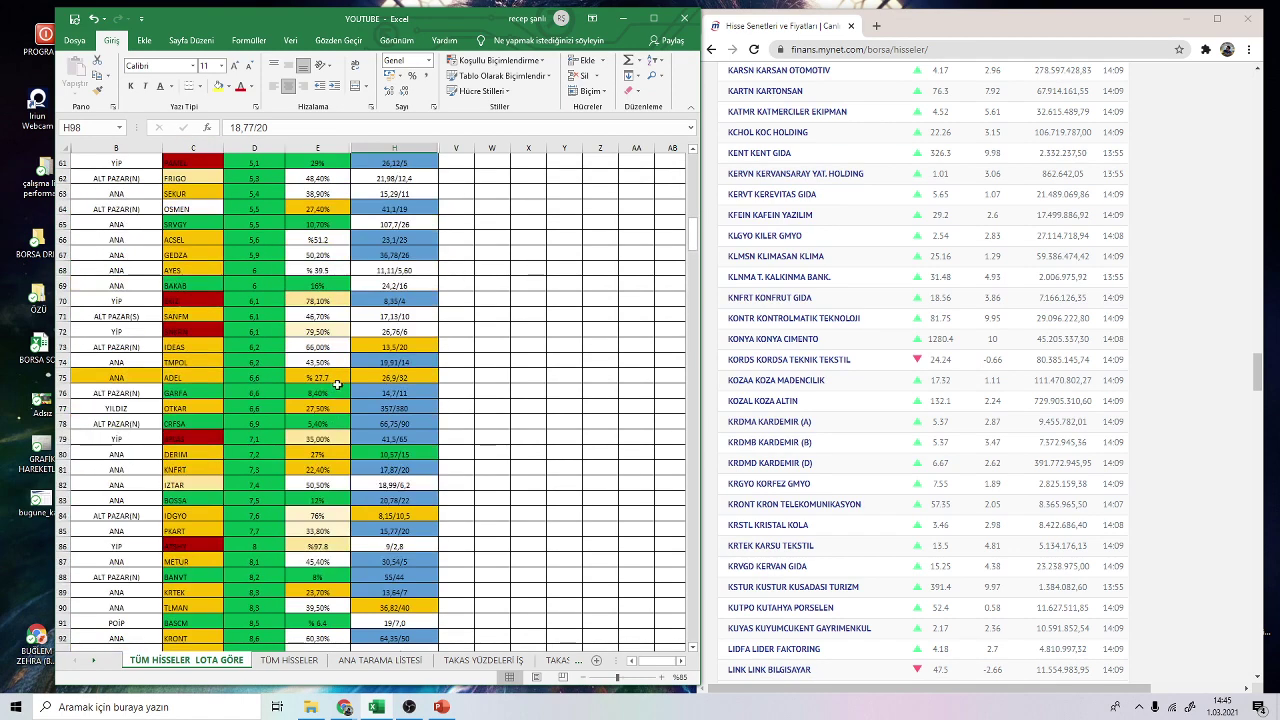
scroll(341, 382, "up", 13)
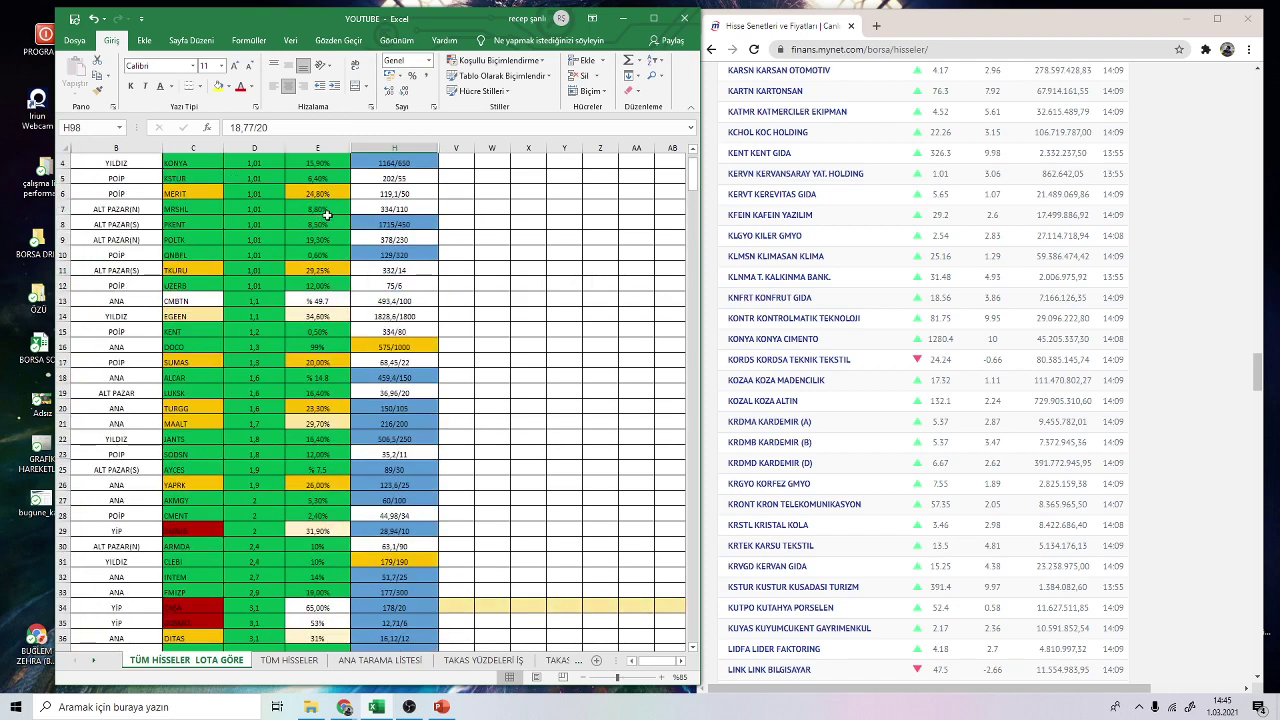
scroll(325, 232, "down", 1)
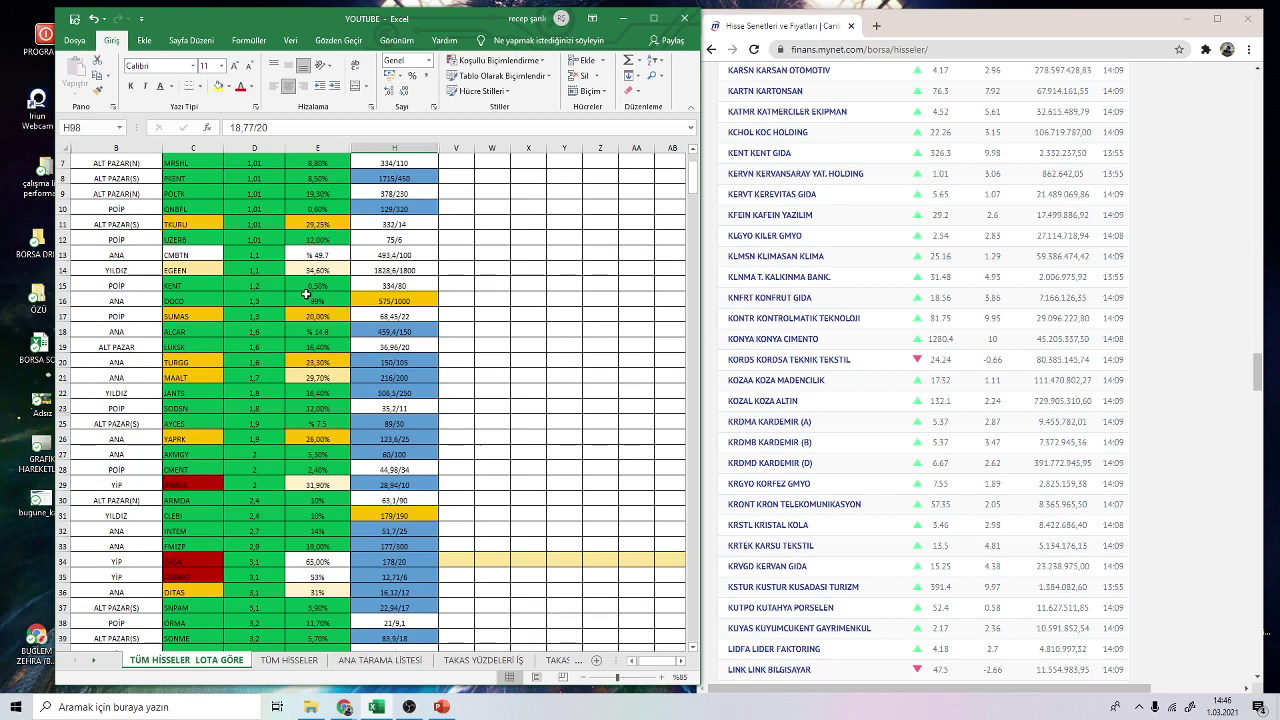
left_click(321, 301)
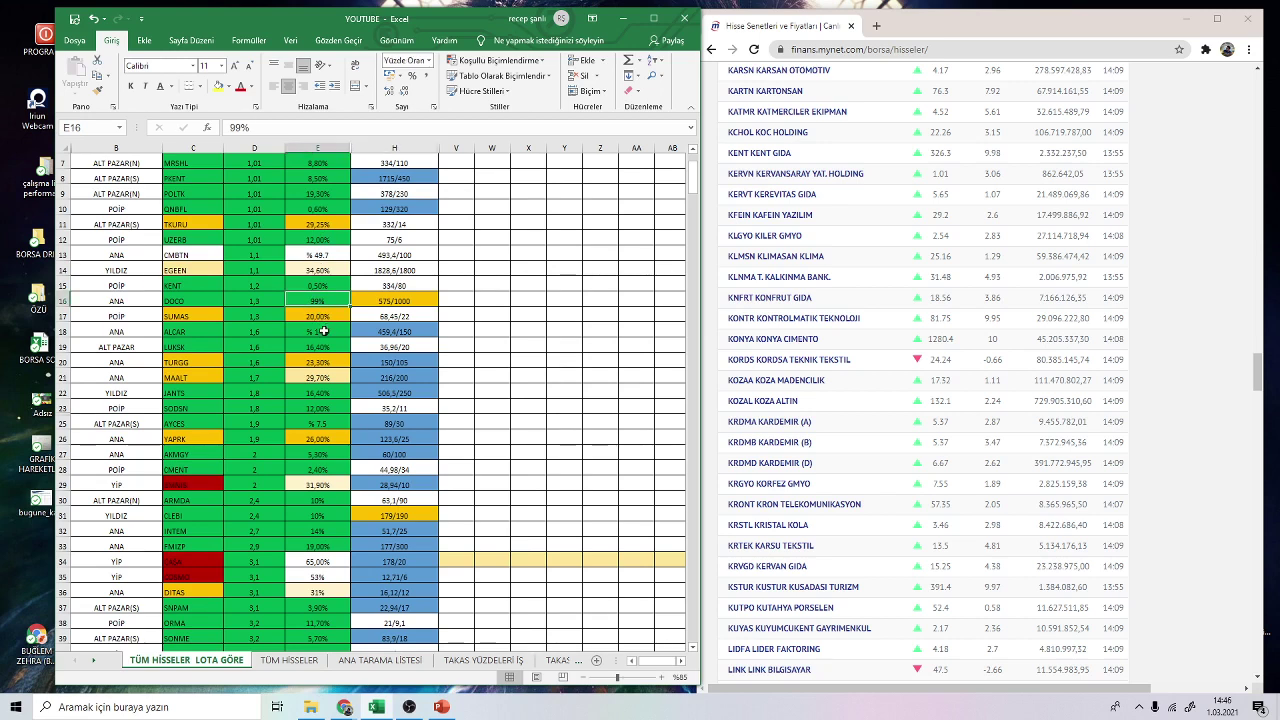
left_click(63, 347)
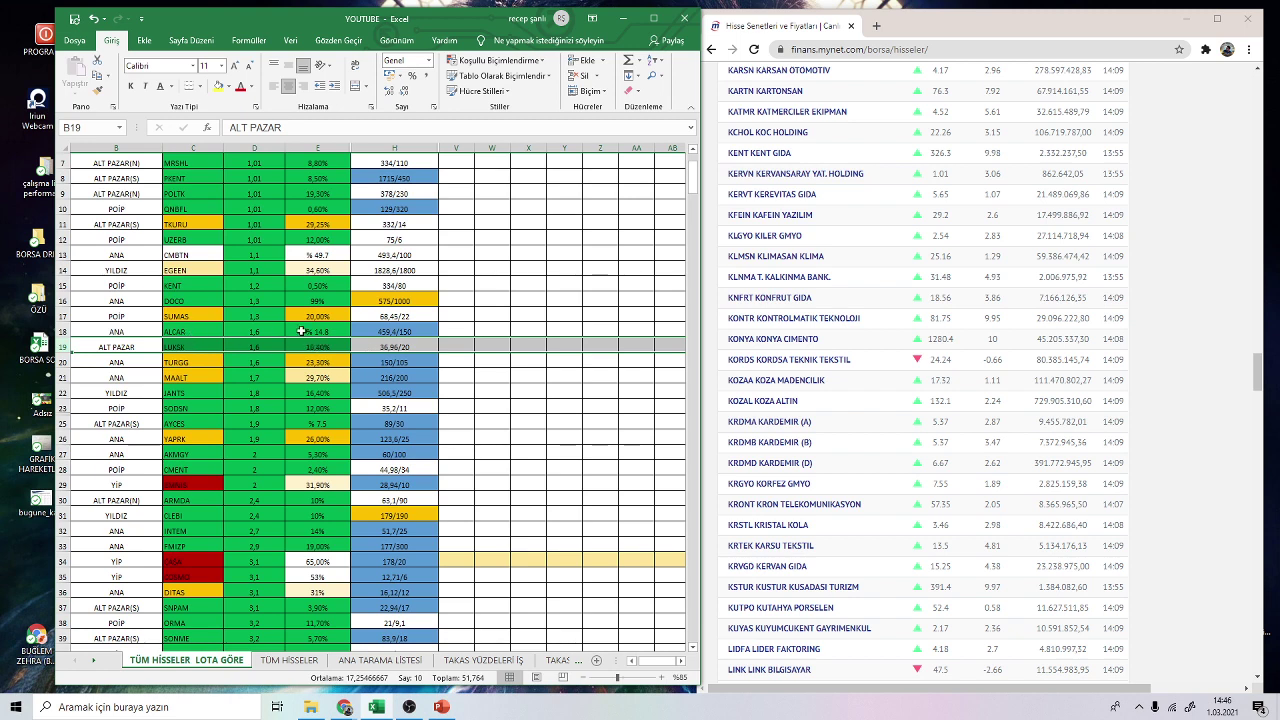
- Go through the low-lot stock codes in column C, including CMENT, AKMGY, CLEBI and FMIZP
left_click(176, 405)
left_click(176, 393)
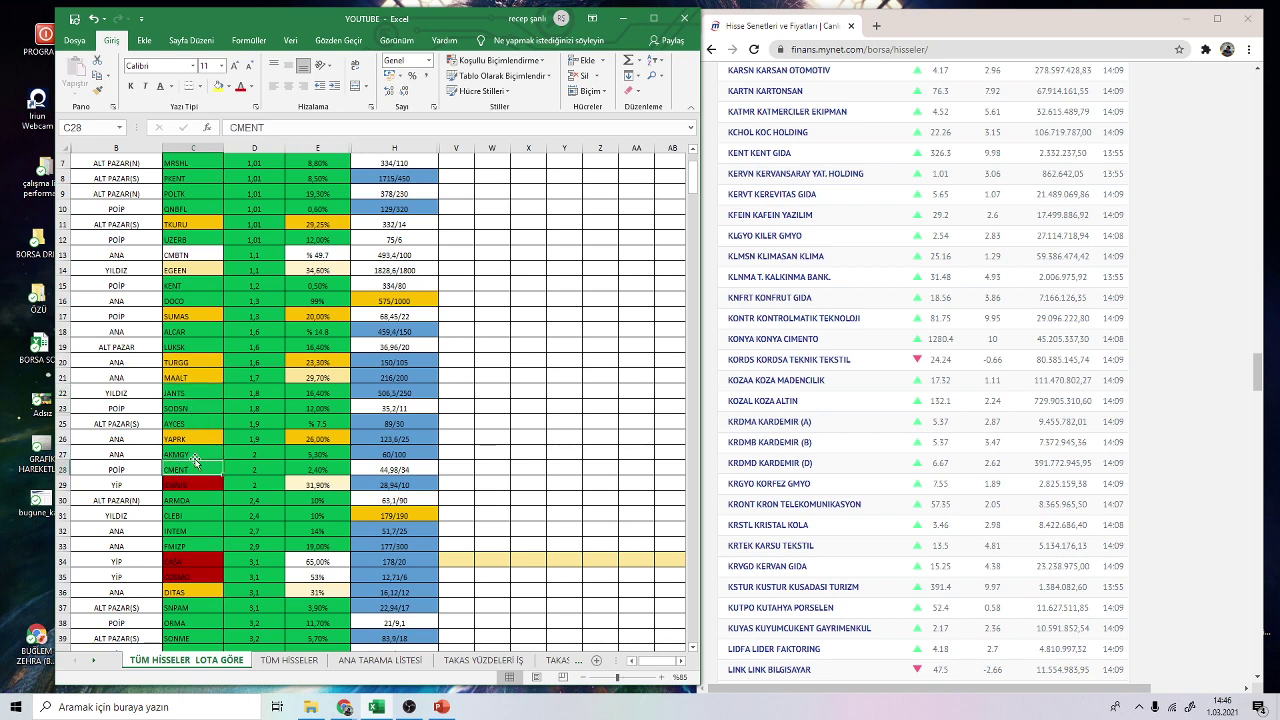
left_click(196, 456)
left_click(188, 507)
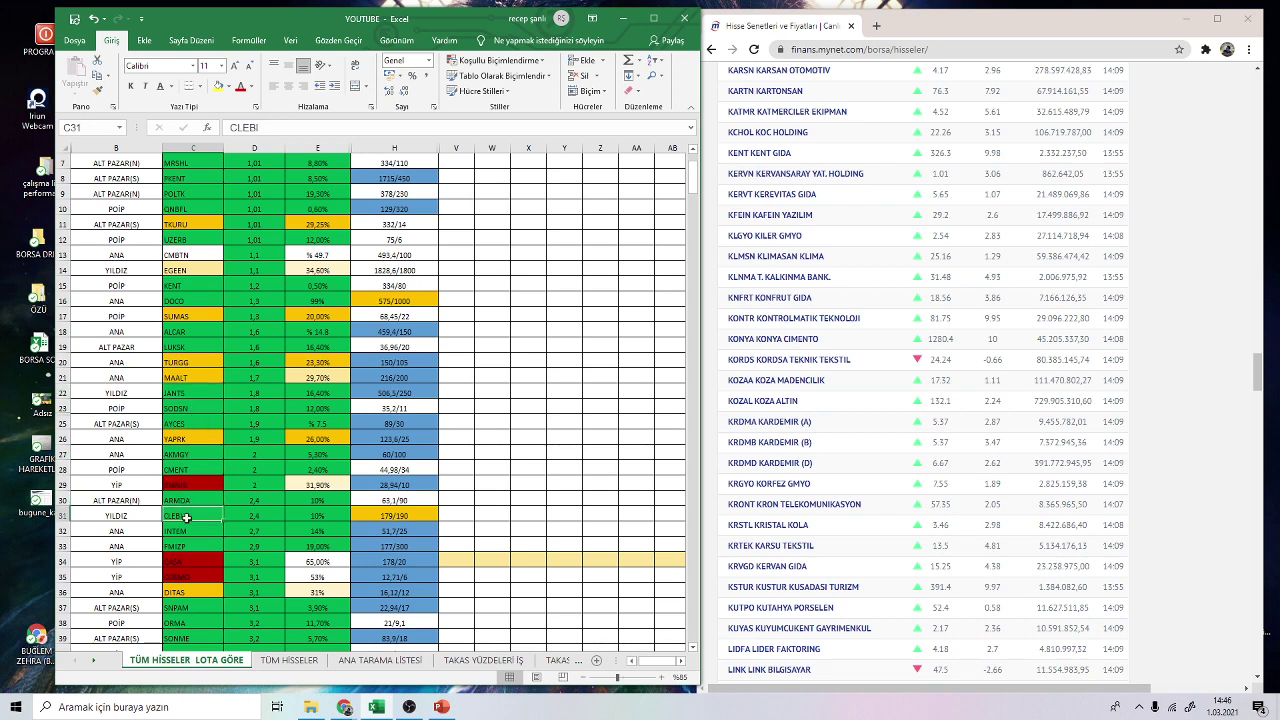
left_click(186, 531)
scroll(195, 533, "down", 2)
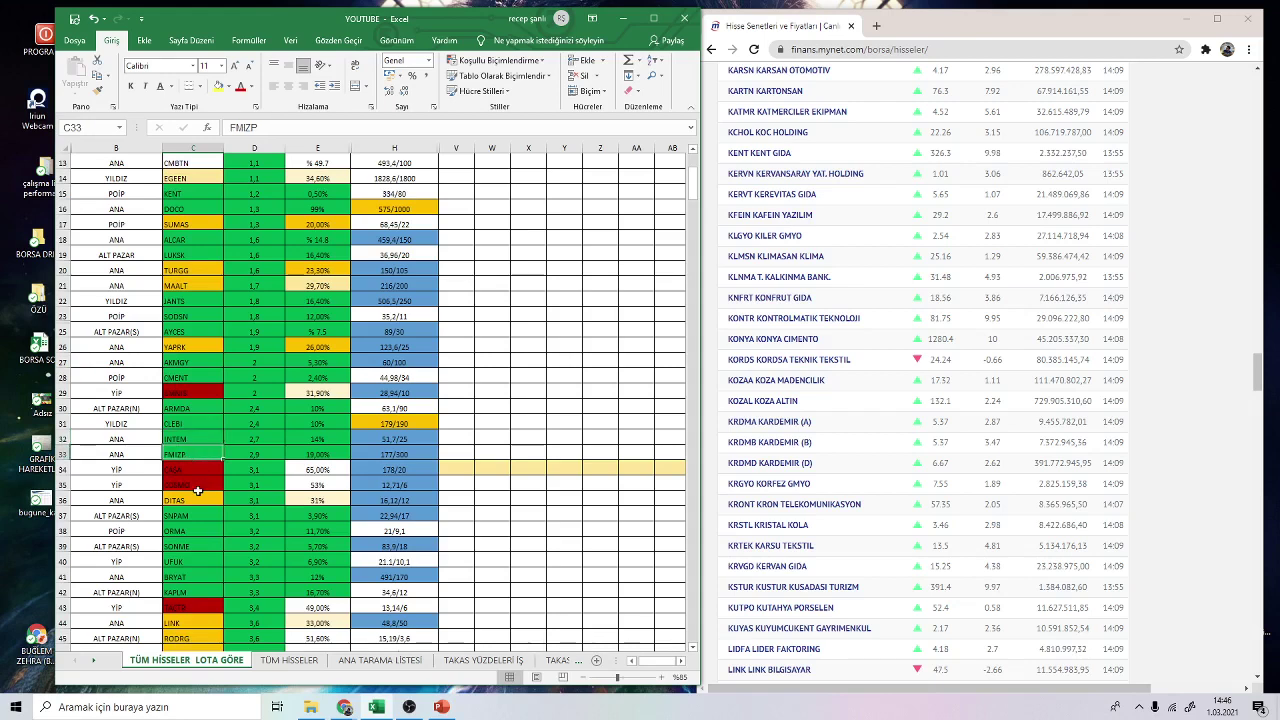
- Single out the stock codes SNPAM, ORMA, SONME and UFUK one after another in column C
left_click(189, 514)
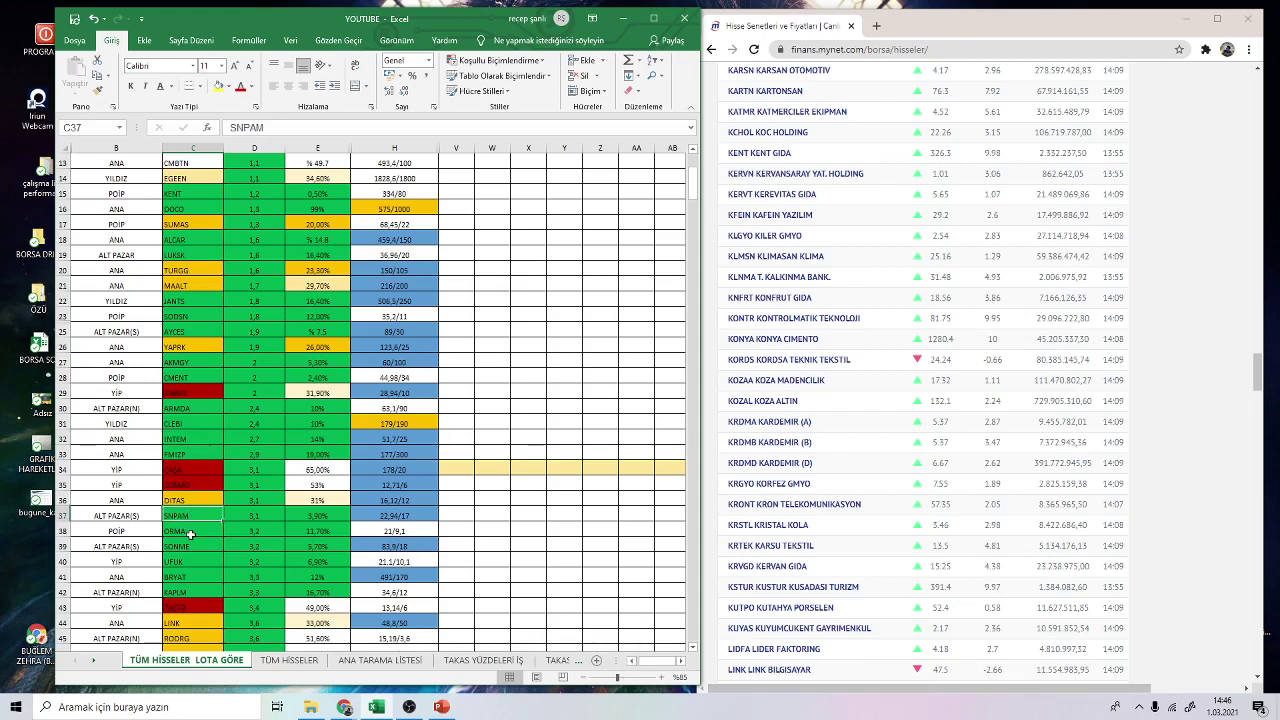
left_click(190, 535)
left_click(194, 546)
left_click(192, 562)
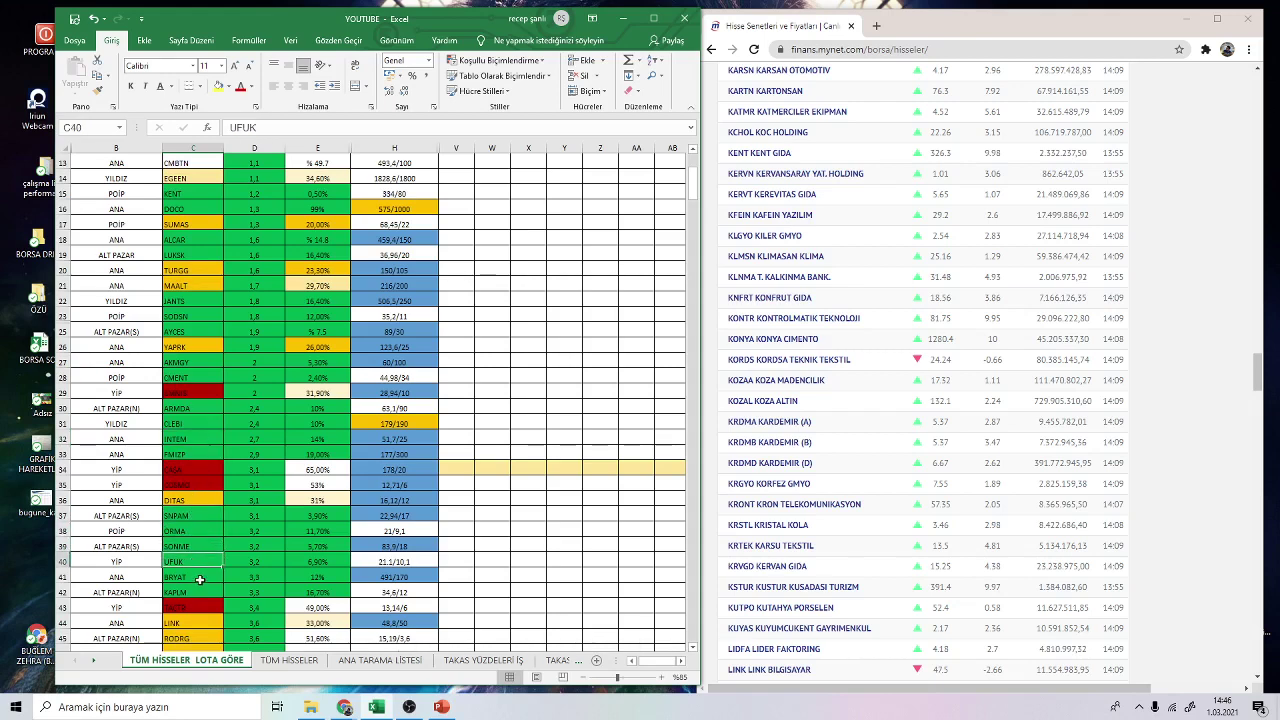
- Single out the stock codes BRYAT, KAPLM, DOBUR and DOKTA one after another in column C
left_click(199, 577)
left_click(195, 592)
scroll(190, 550, "down", 4)
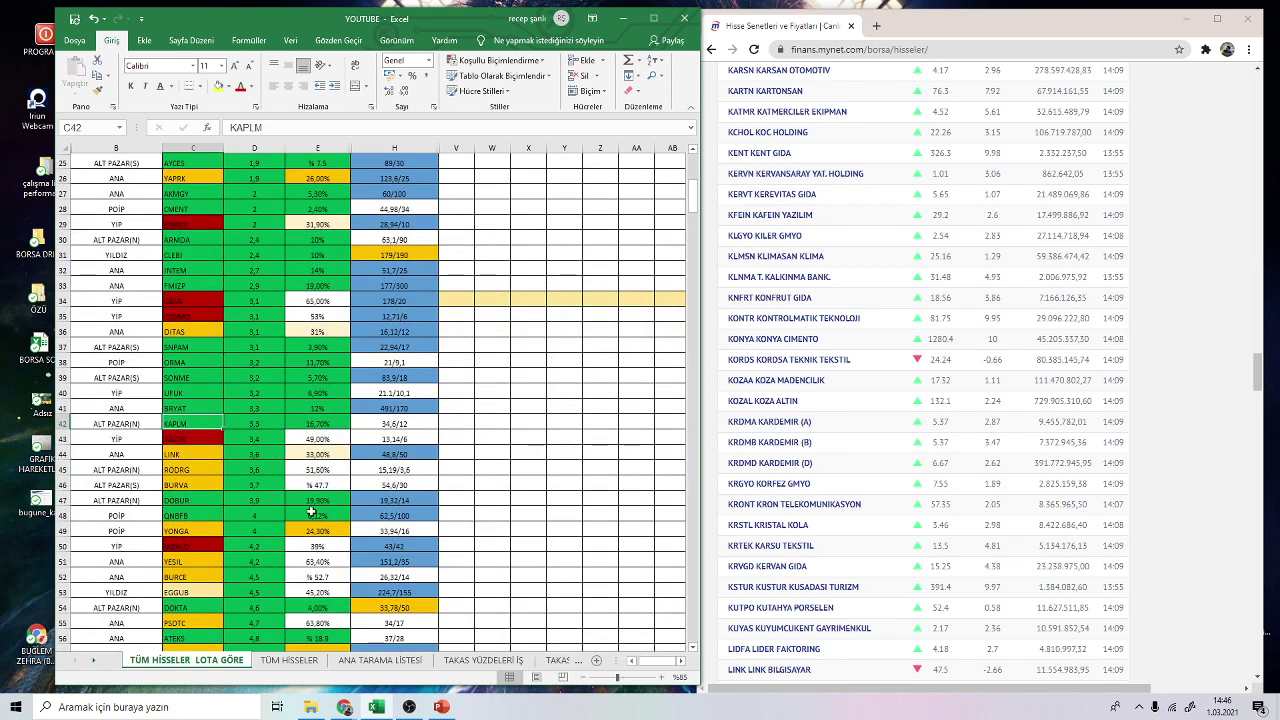
left_click(176, 499)
scroll(200, 531, "down", 1)
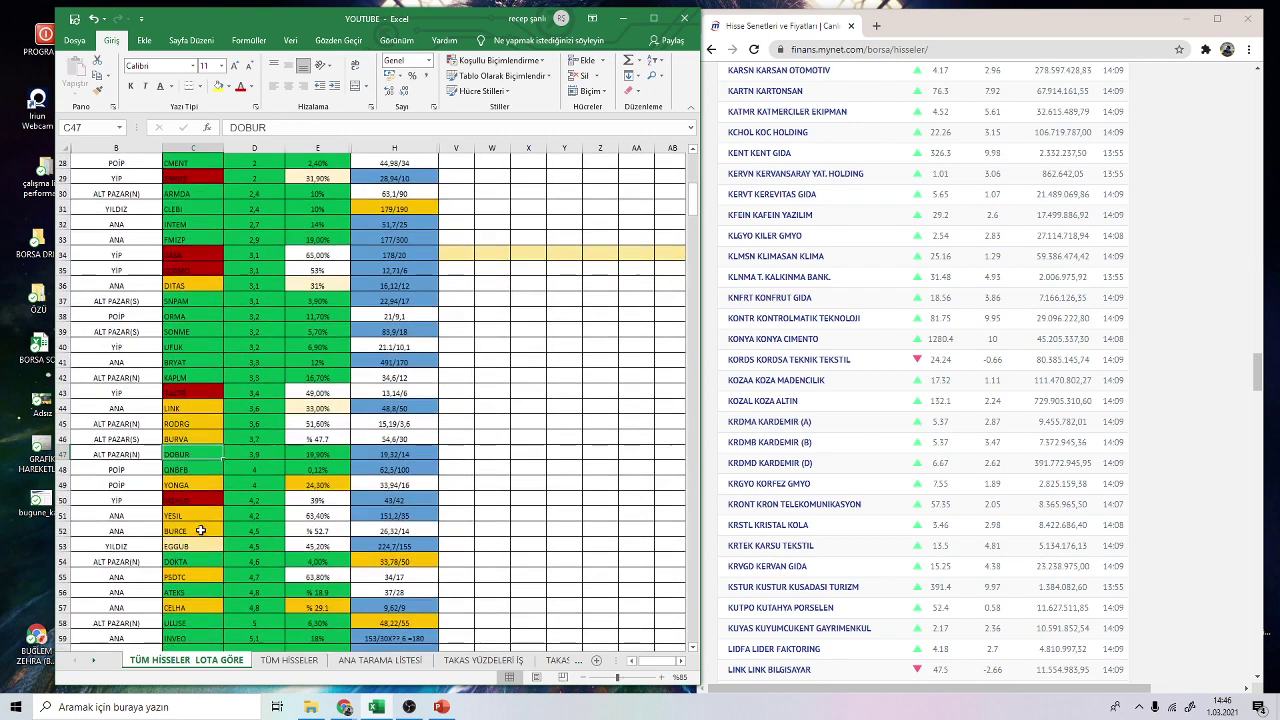
left_click(194, 562)
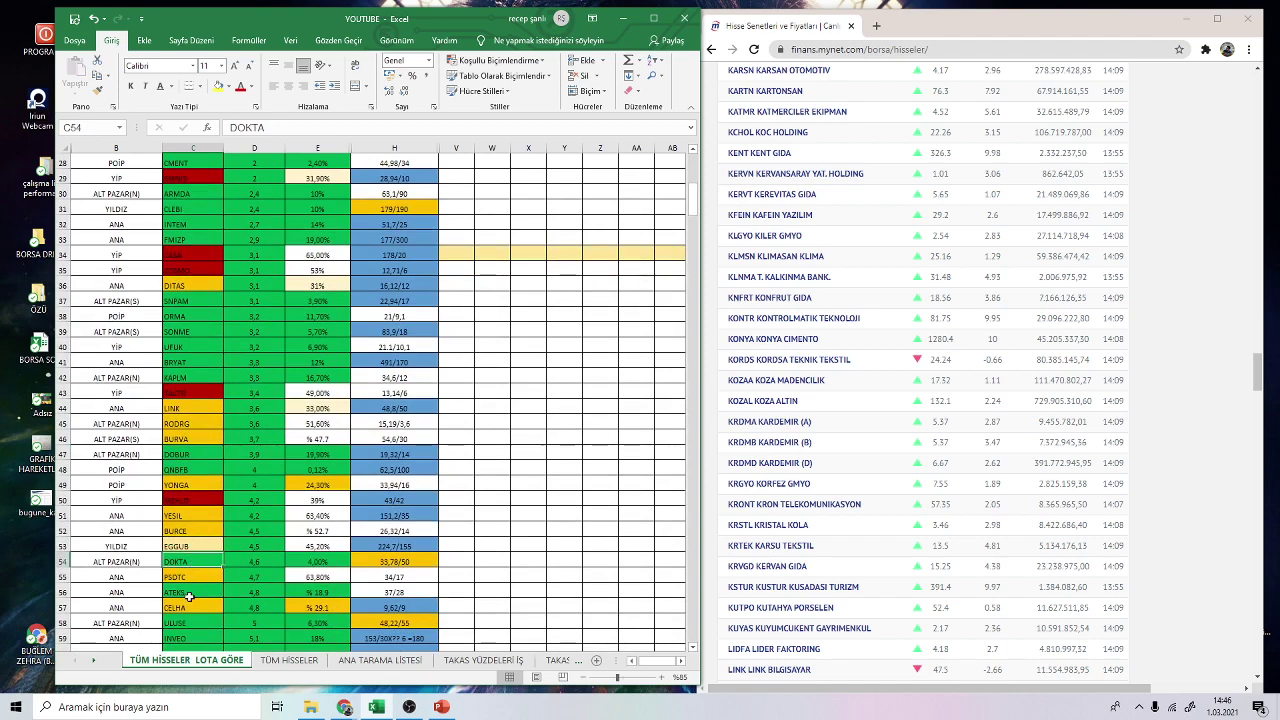
scroll(280, 590, "down", 3)
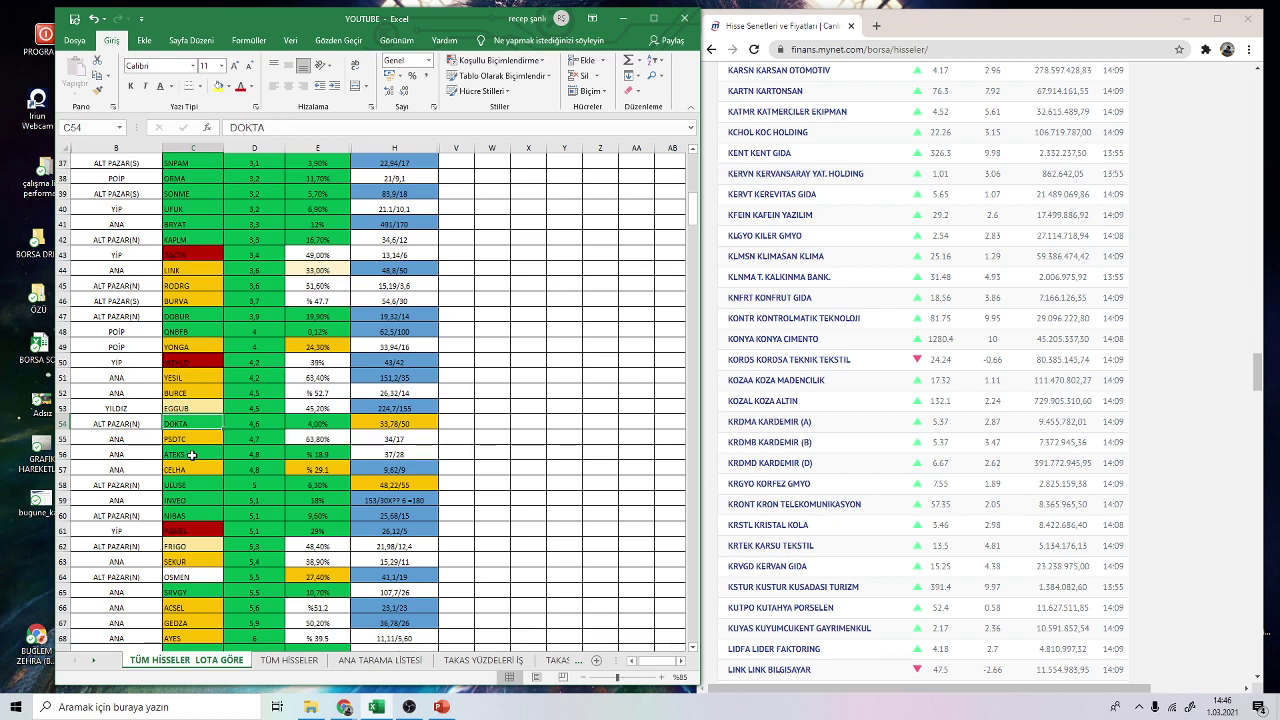
- Go through the stock codes ATEKS, ULUSE, INVEO and NIBAS in column C
left_click(192, 455)
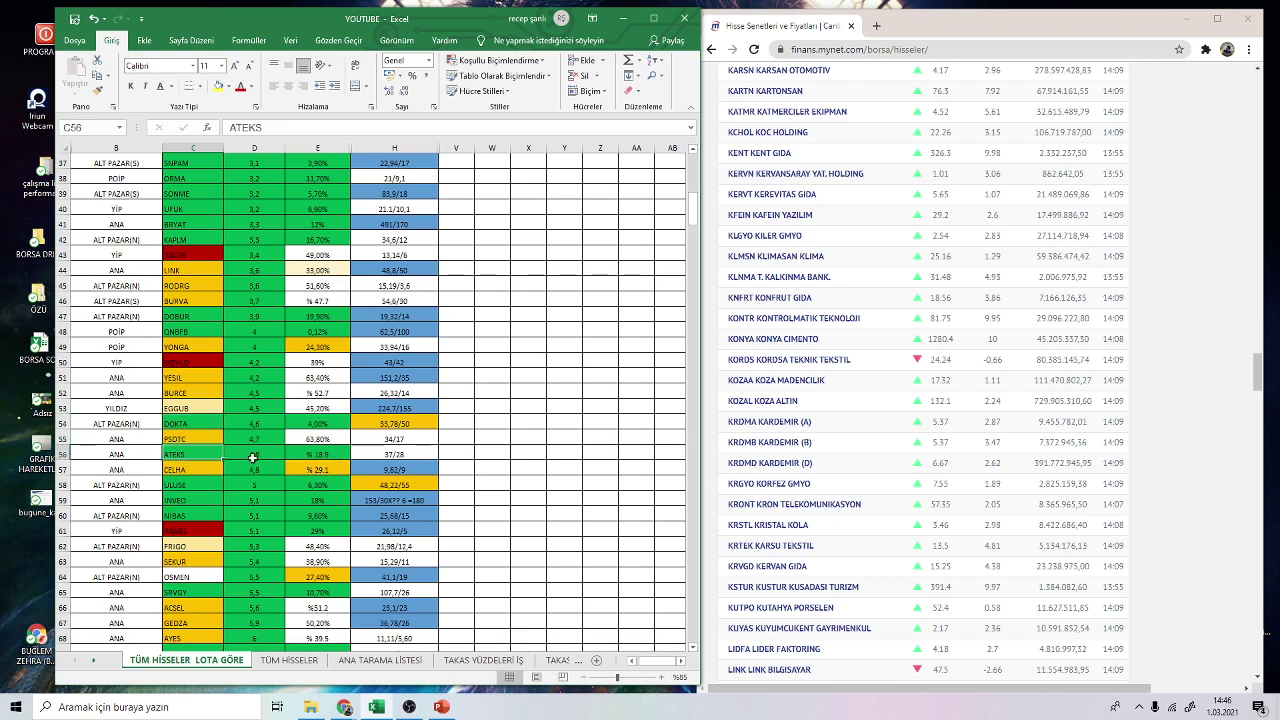
left_click(186, 488)
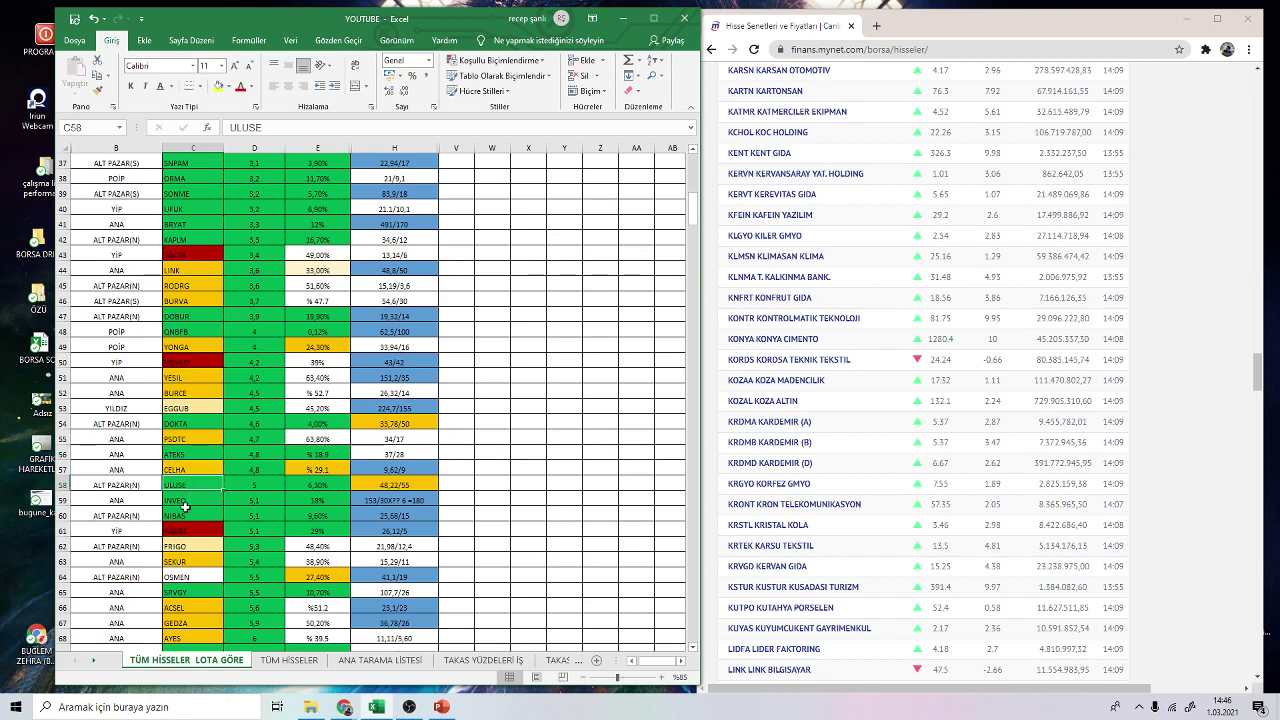
left_click(186, 505)
left_click(188, 515)
scroll(194, 525, "down", 2)
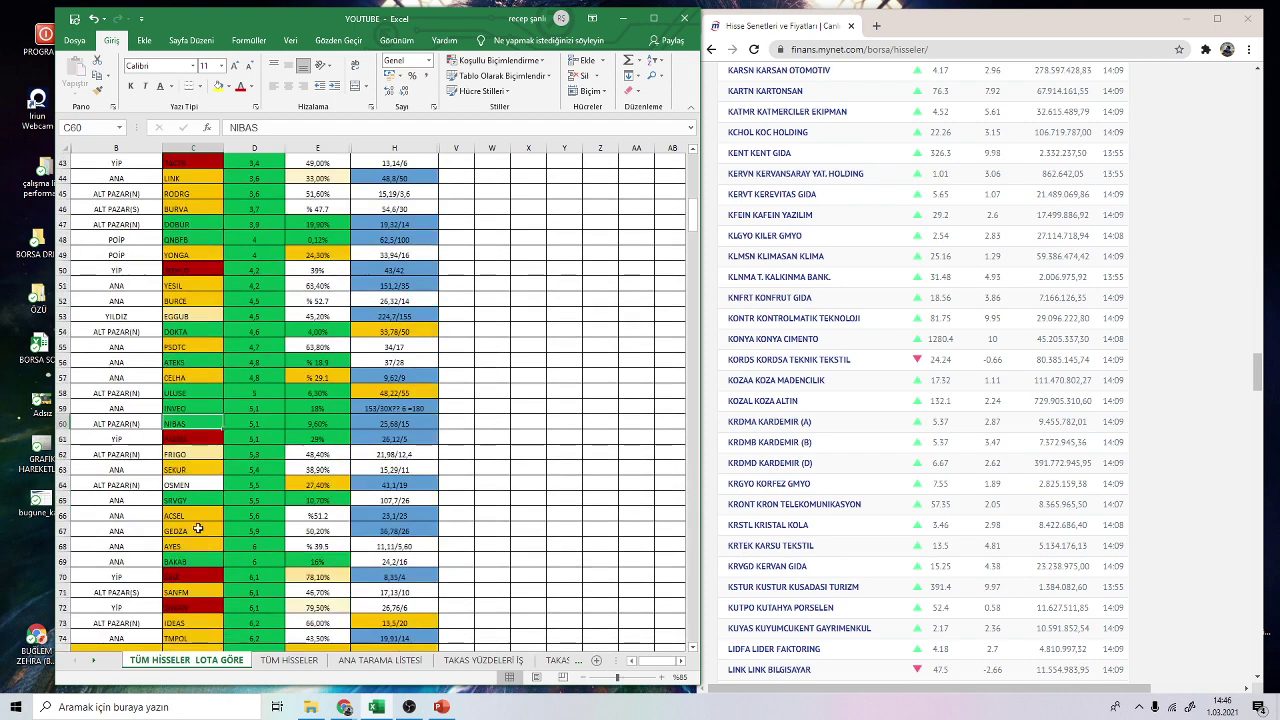
- Continue down column C through the stock codes SRVGY, BAKAB, GARFA and BANVT
left_click(184, 500)
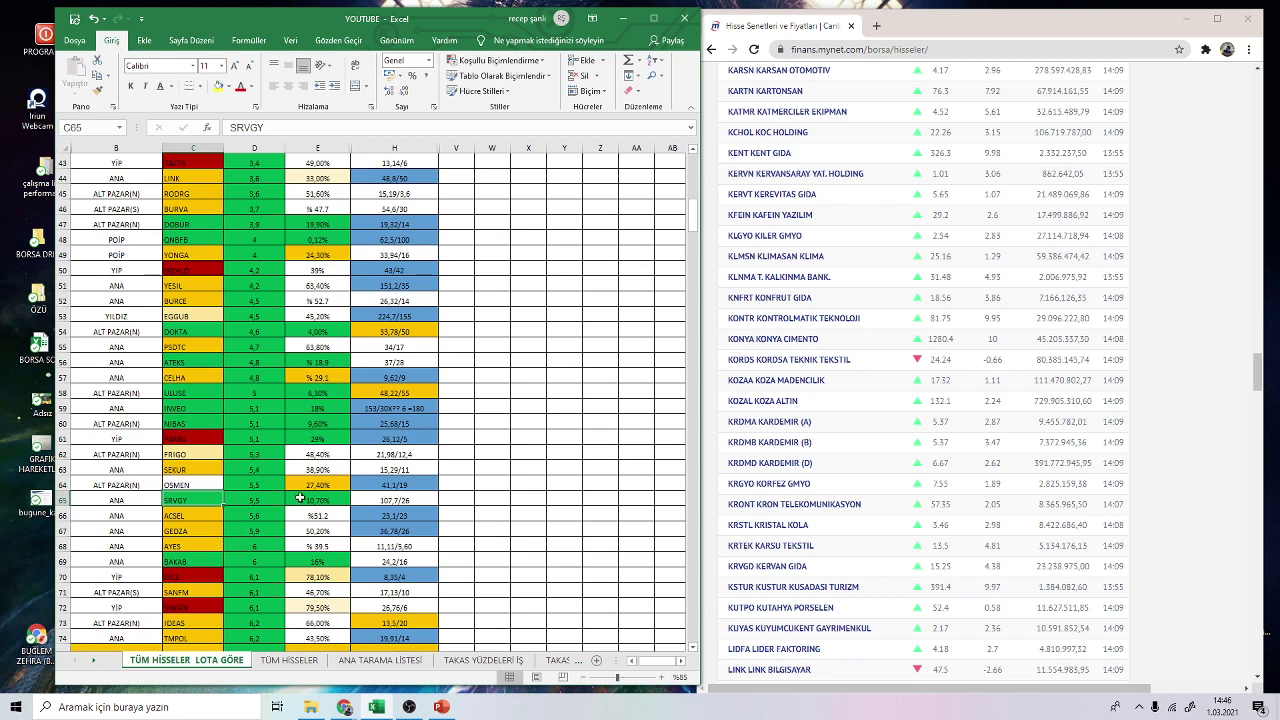
left_click(198, 560)
scroll(198, 560, "down", 3)
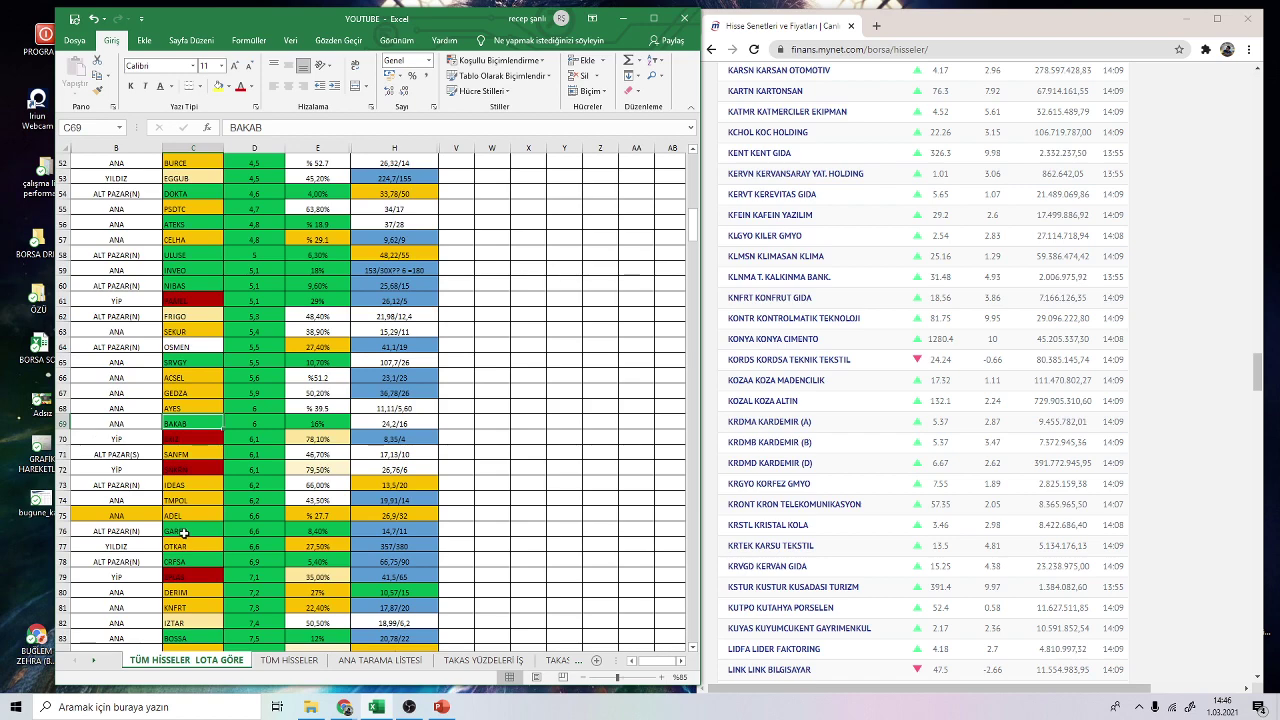
left_click(188, 531)
scroll(188, 531, "down", 3)
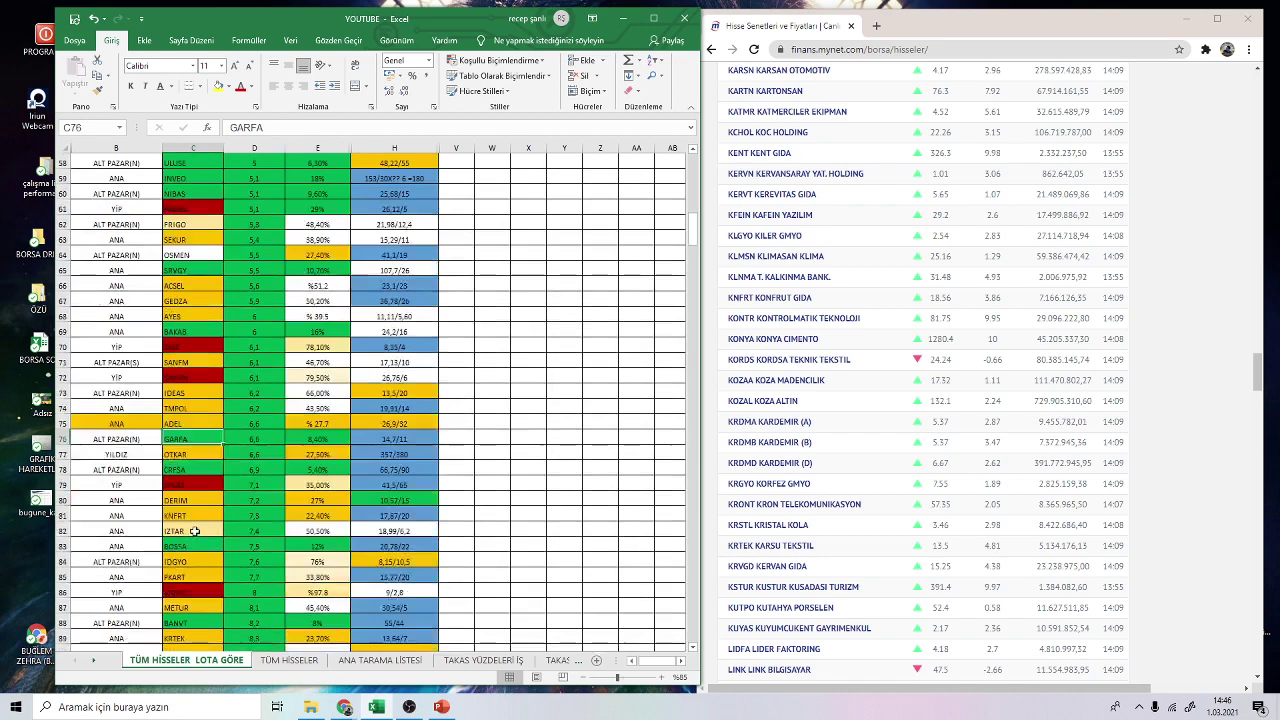
left_click(178, 502)
left_click(181, 578)
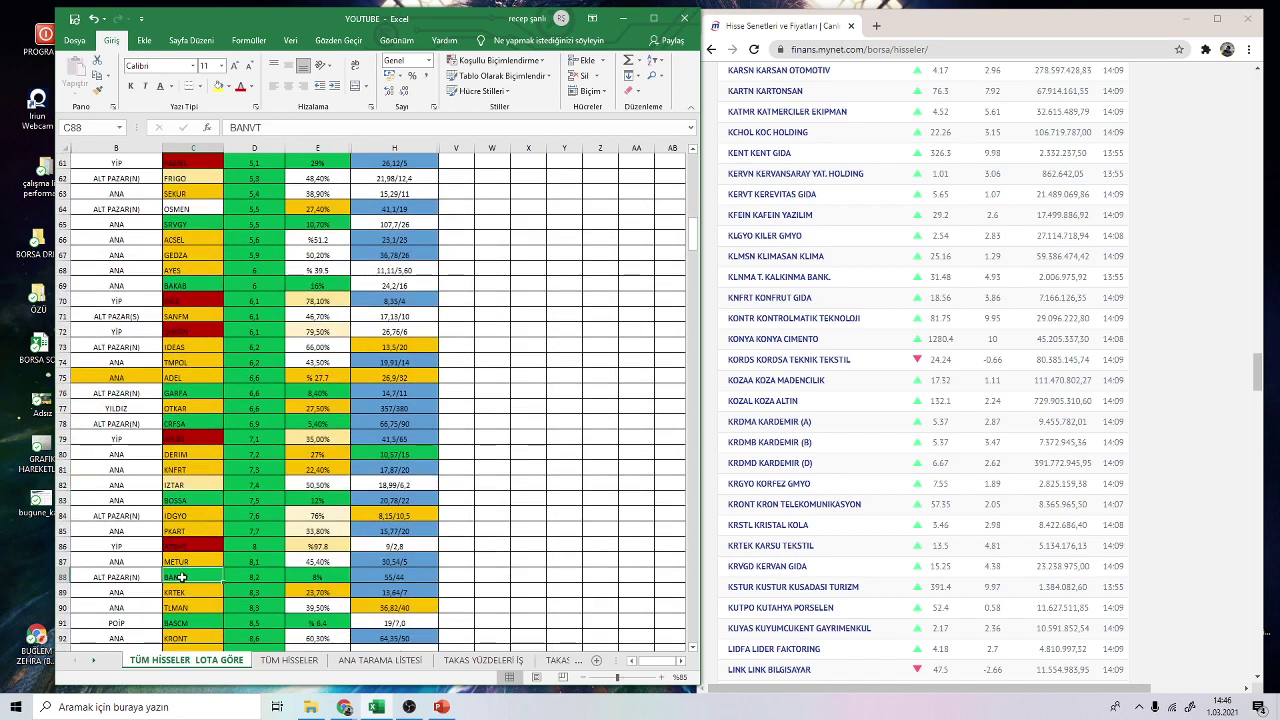
- Pick out the column C stock codes BASCM, RAYSG, DESA, VKING and EGPRO in turn
scroll(184, 502, "down", 3)
left_click(187, 486)
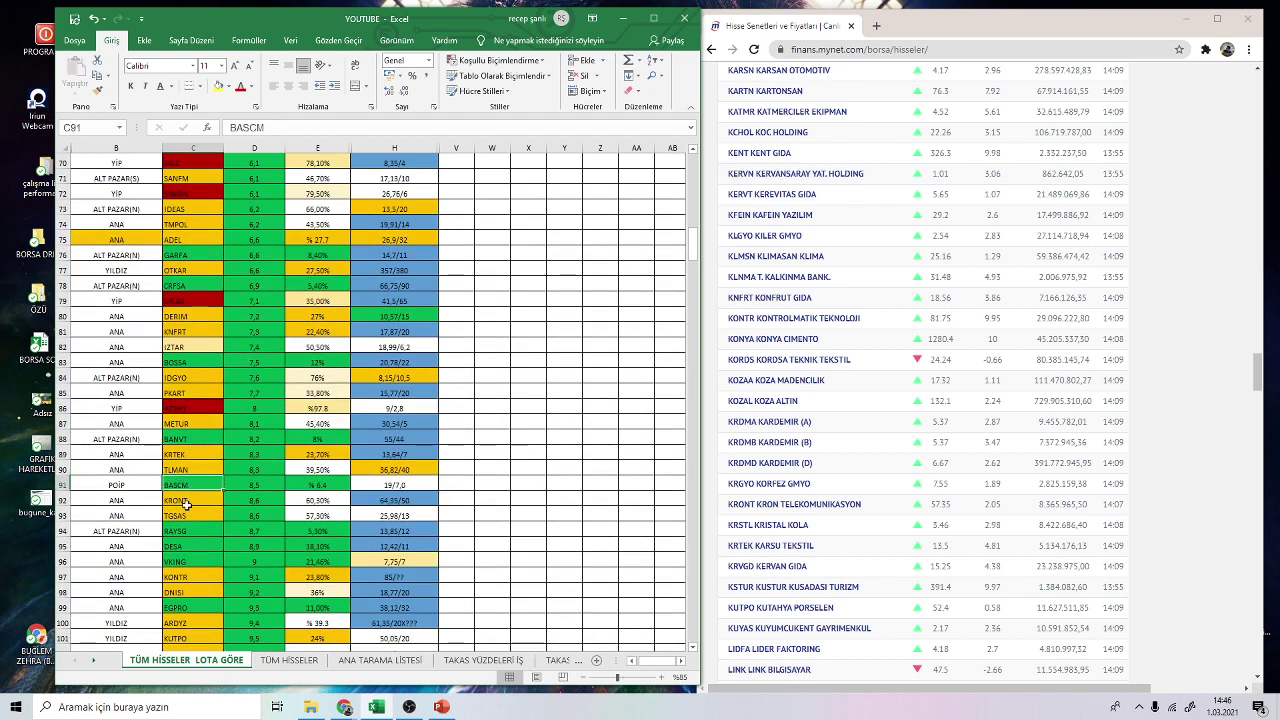
left_click(181, 531)
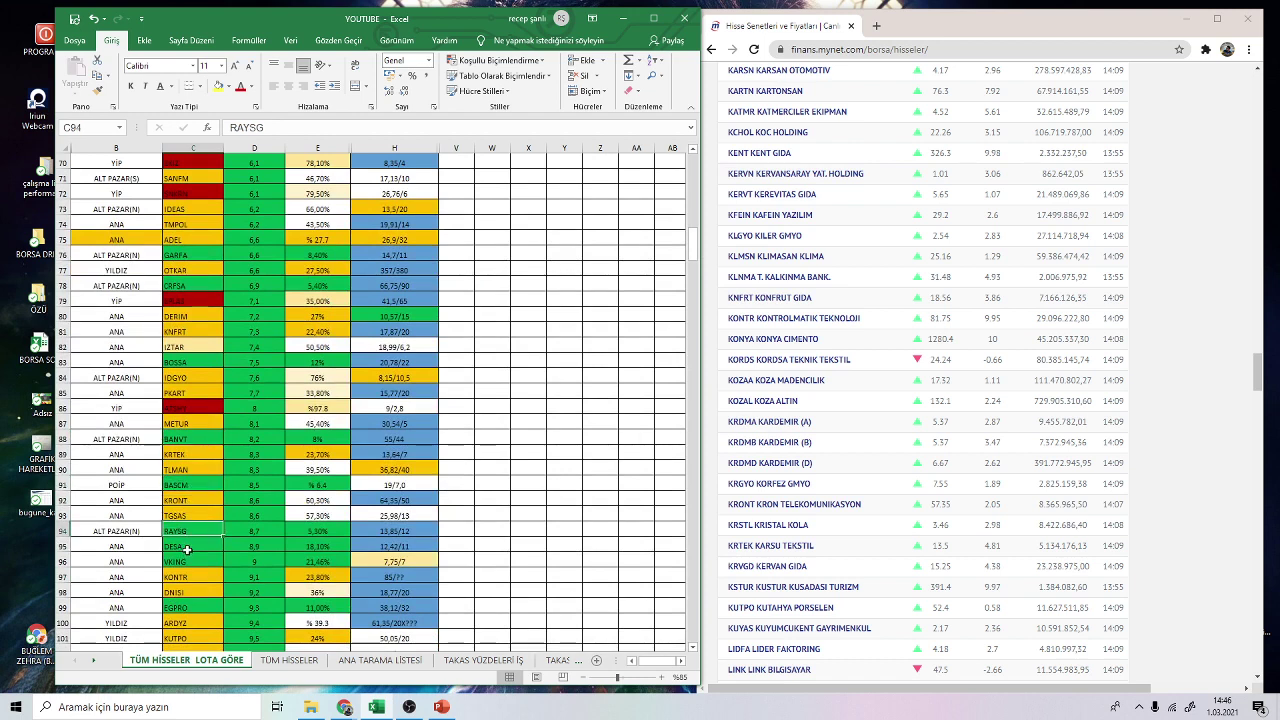
left_click(188, 547)
left_click(190, 562)
scroll(190, 562, "down", 2)
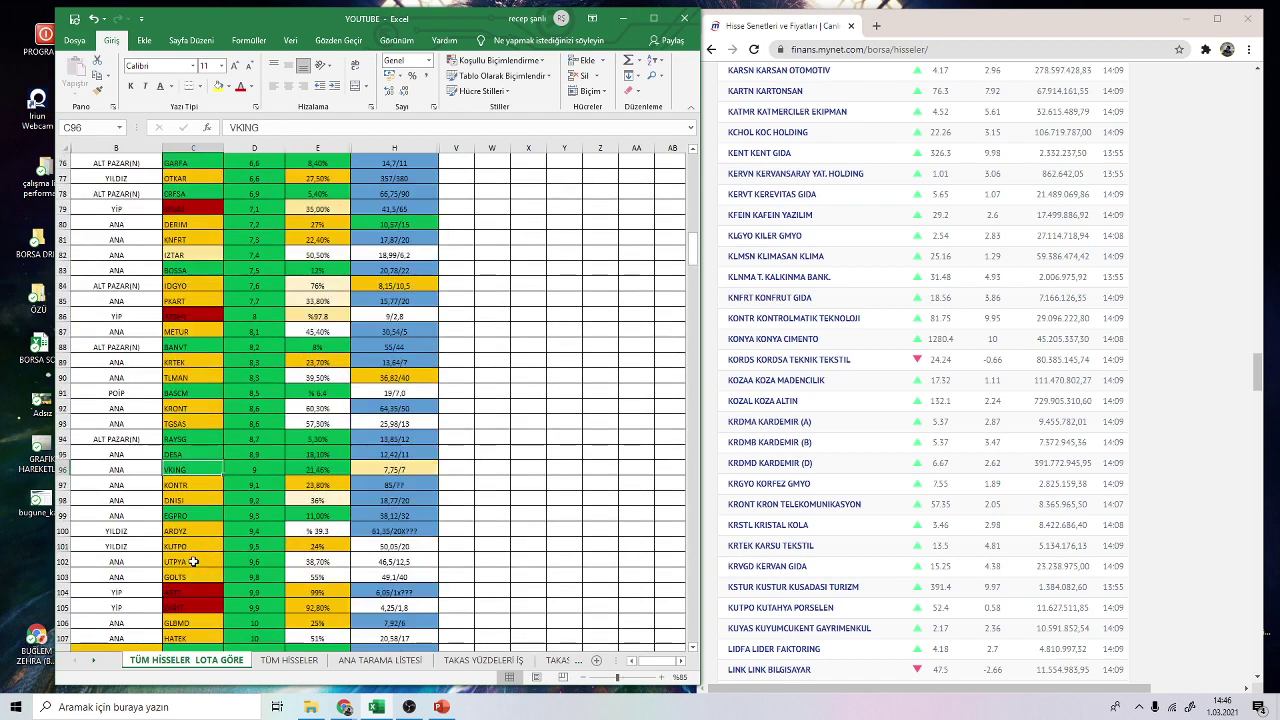
left_click(190, 515)
scroll(200, 520, "down", 3)
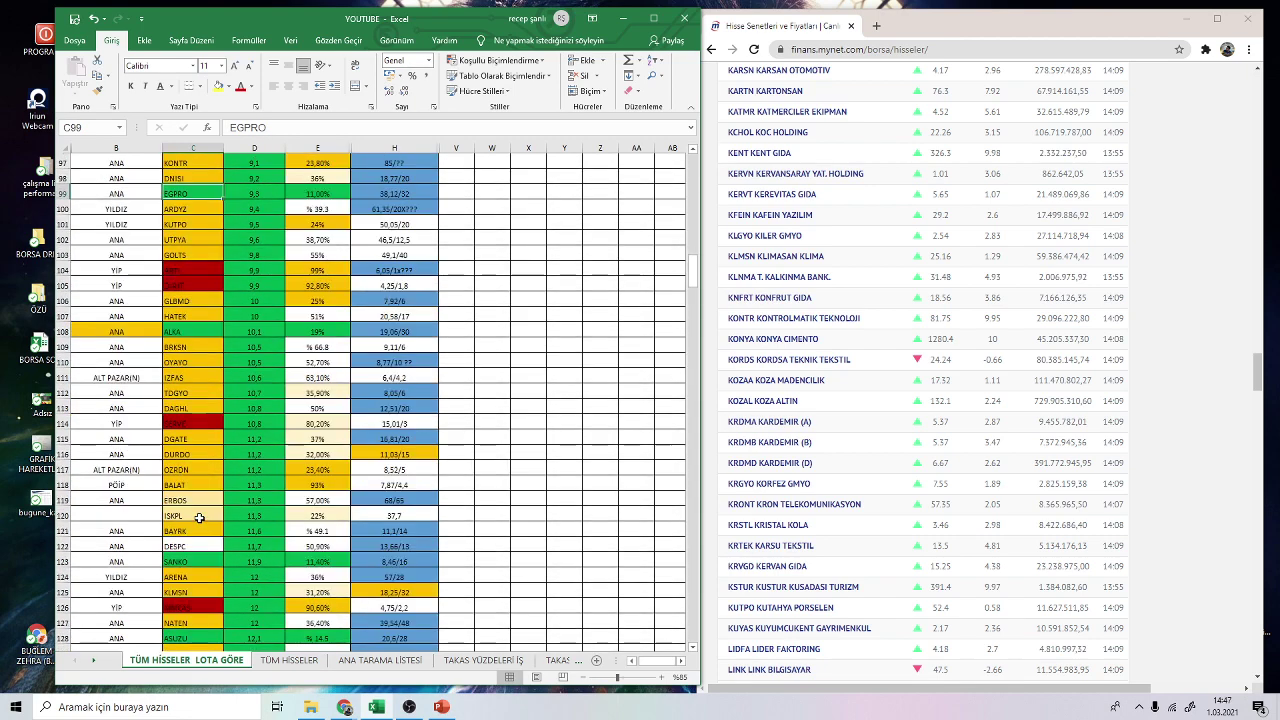
- Single out SANKO and ASUZU, and compare ASUZU's column H entry with its current price in the Mynet Finans list
scroll(200, 517, "down", 5)
left_click(200, 517)
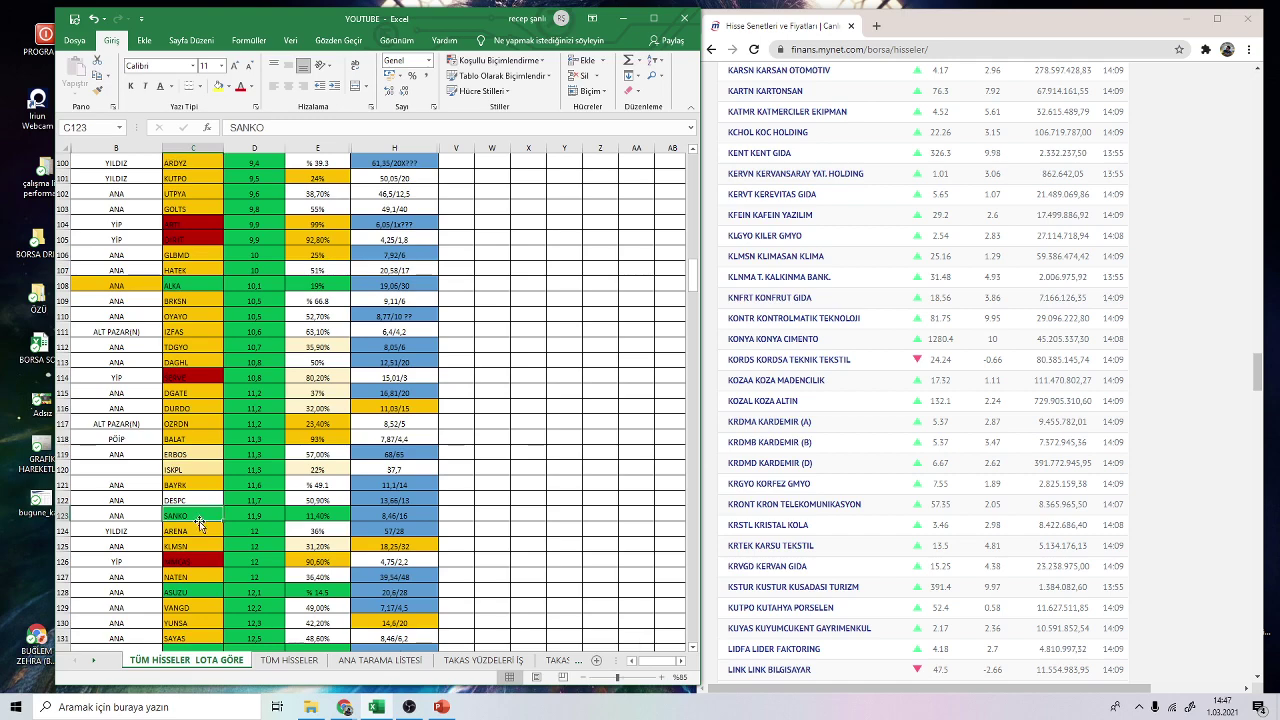
scroll(200, 525, "down", 1)
left_click(209, 553)
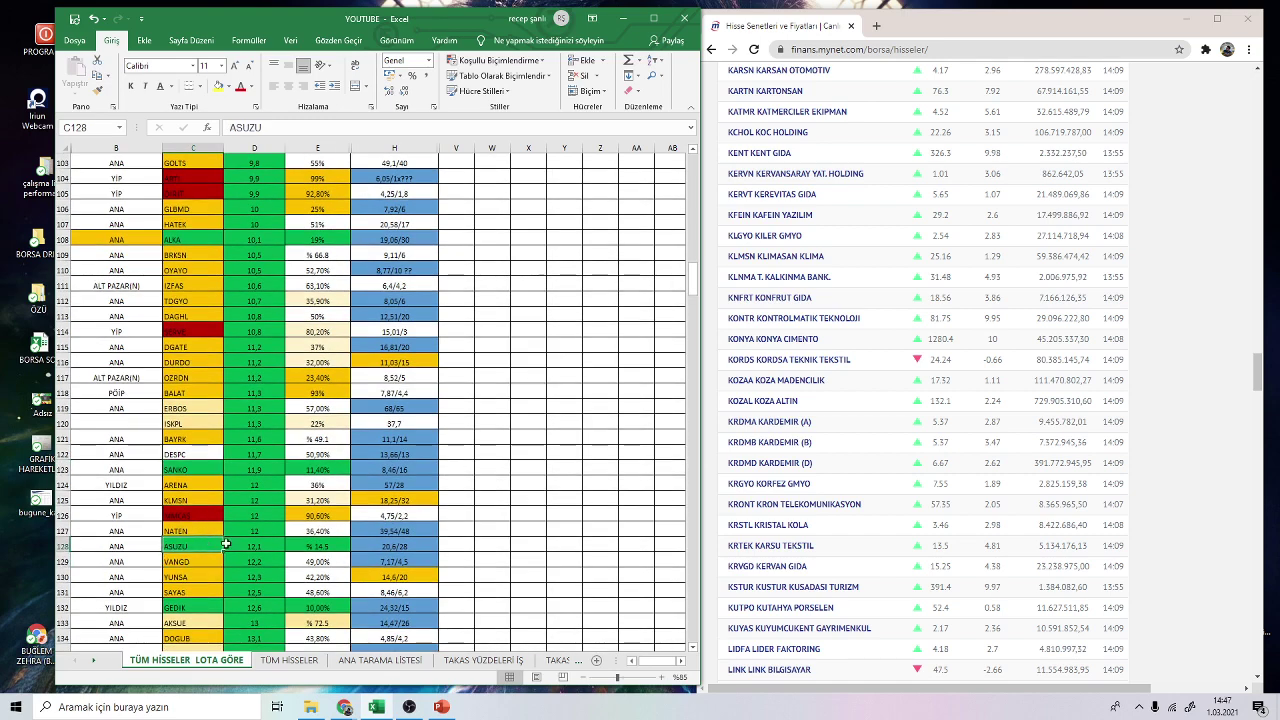
left_click(417, 546)
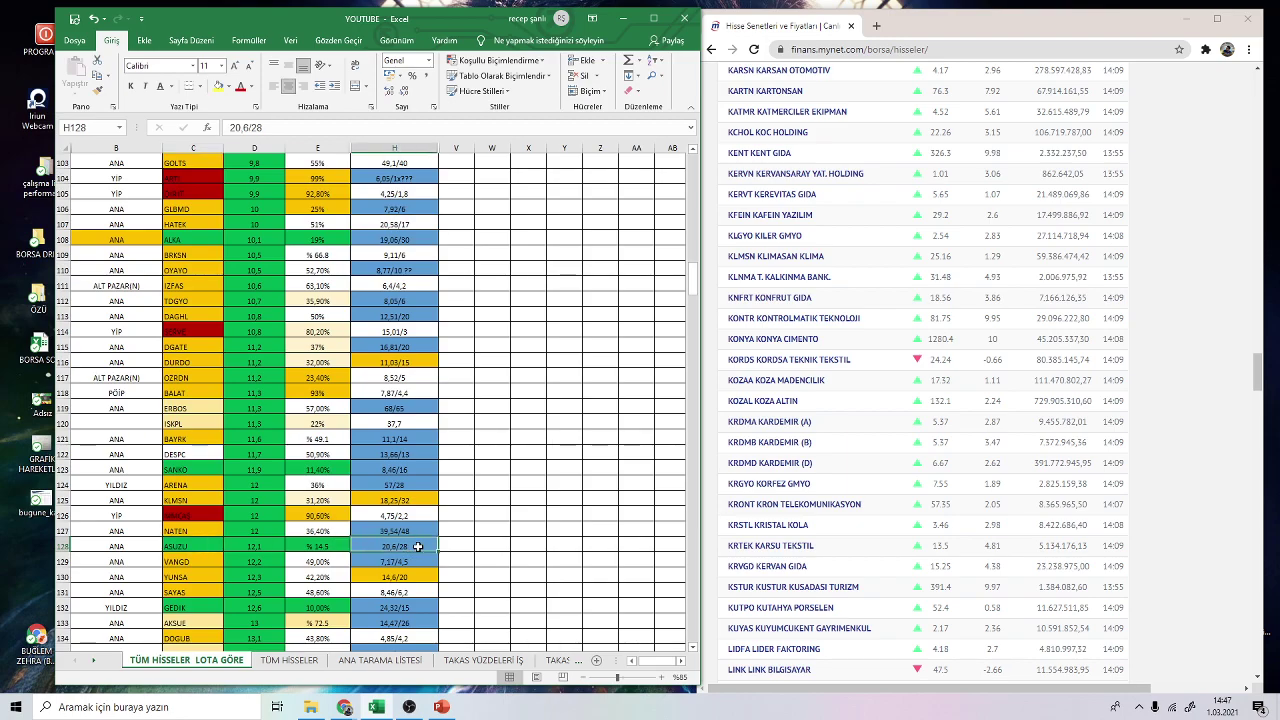
scroll(953, 281, "up", 10)
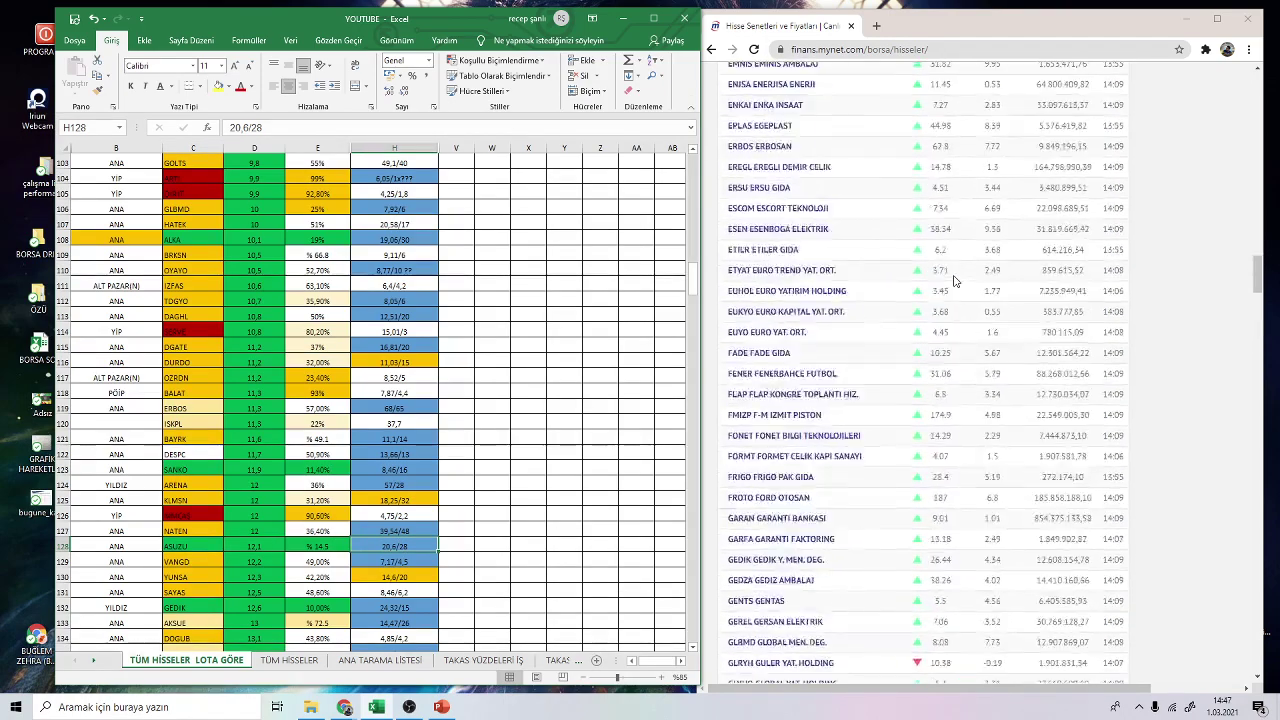
scroll(953, 281, "up", 15)
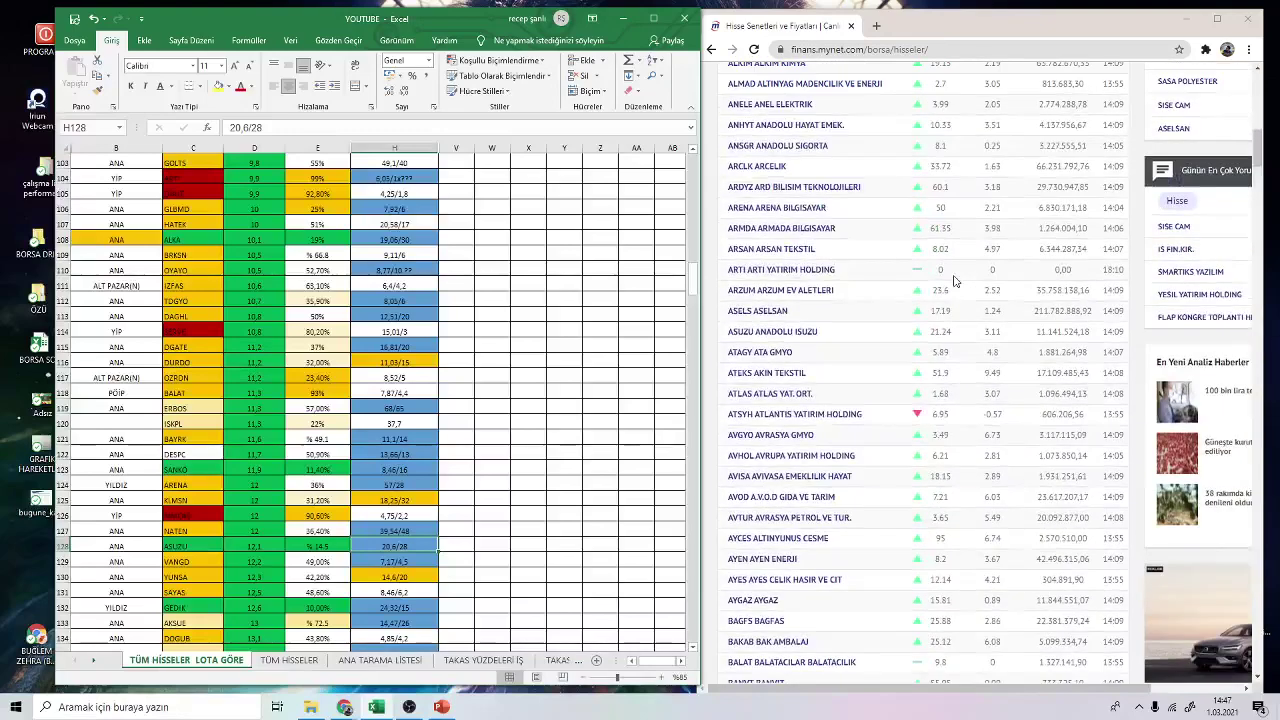
- Check the column D lot values of GEDIK and TBORG
scroll(399, 544, "down", 3)
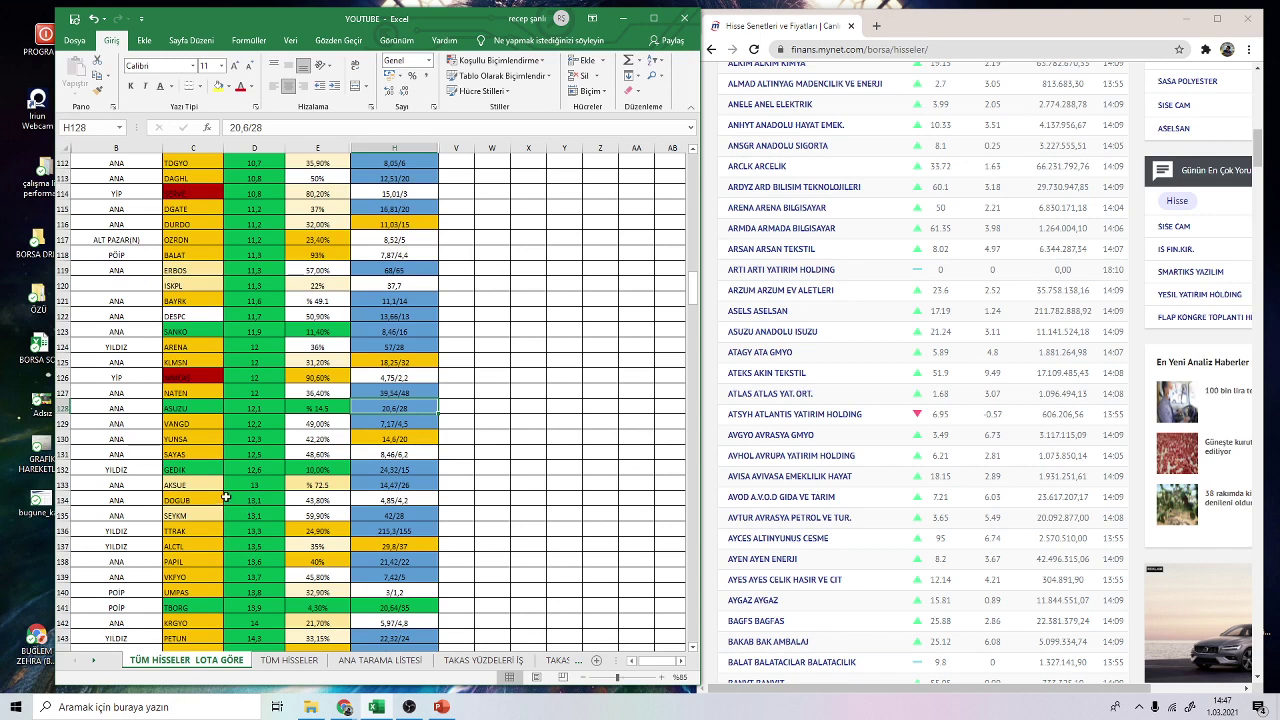
left_click(251, 470)
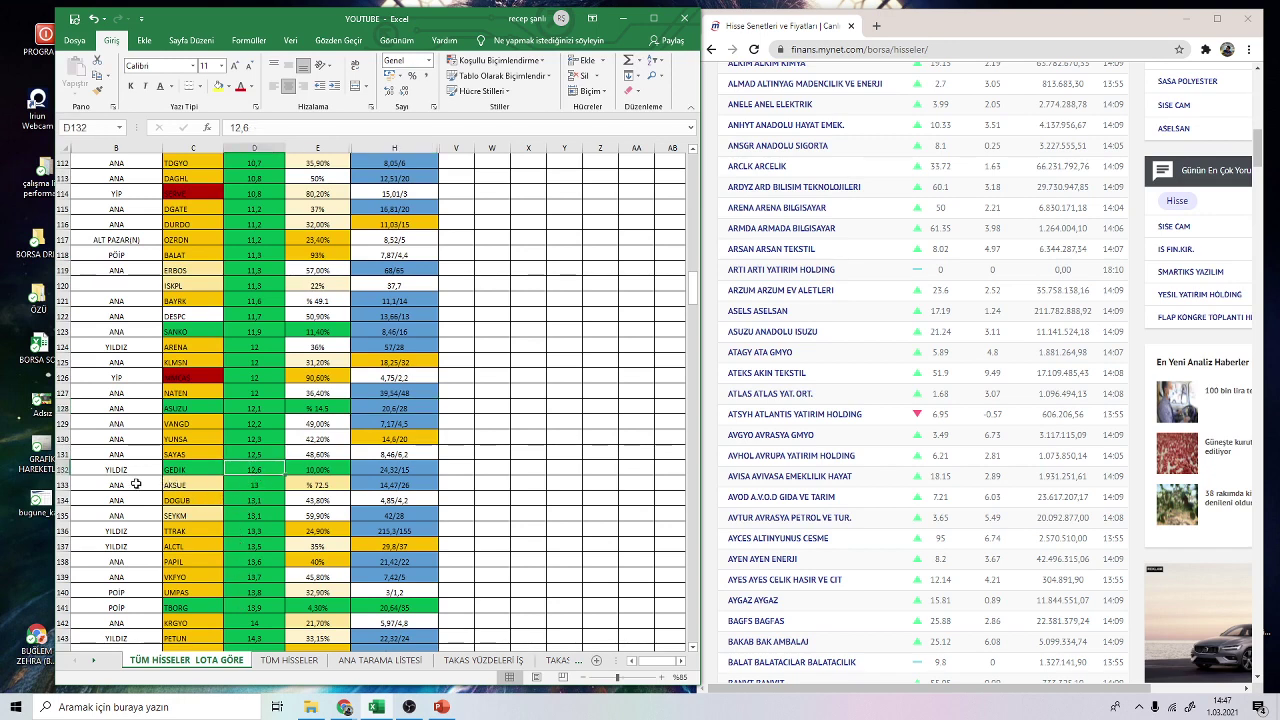
left_click(235, 607)
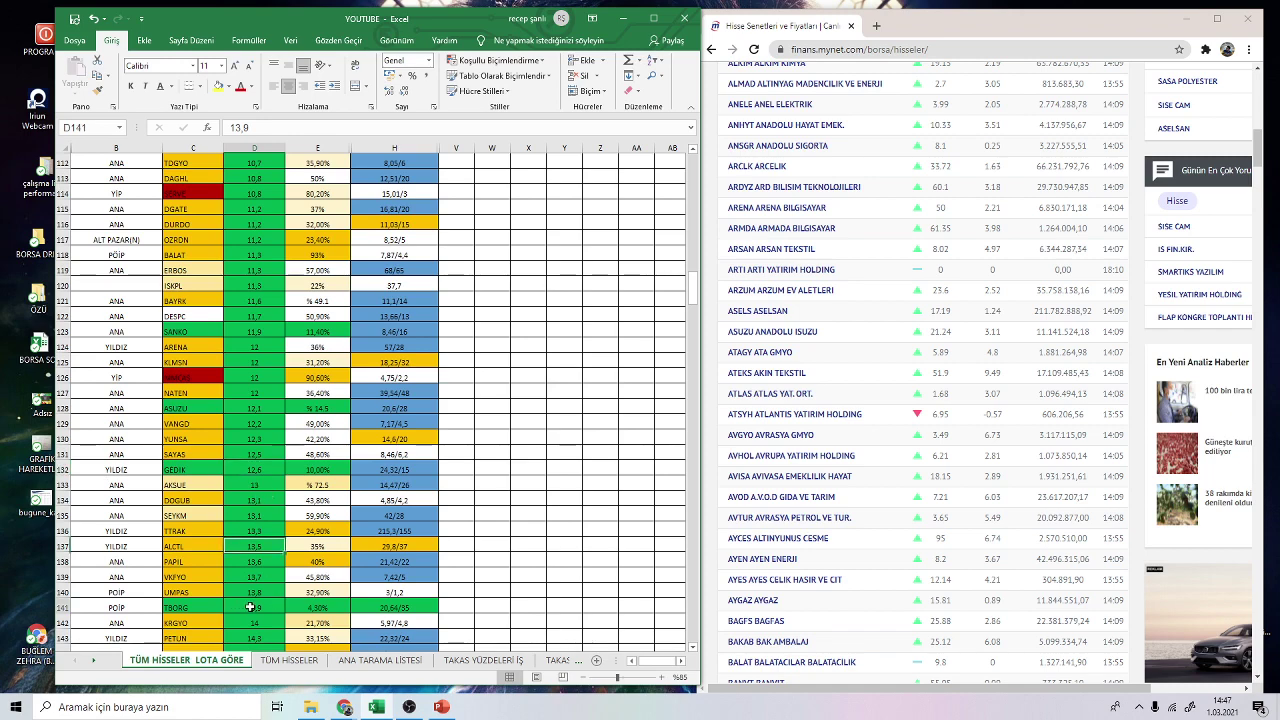
scroll(327, 610, "down", 4)
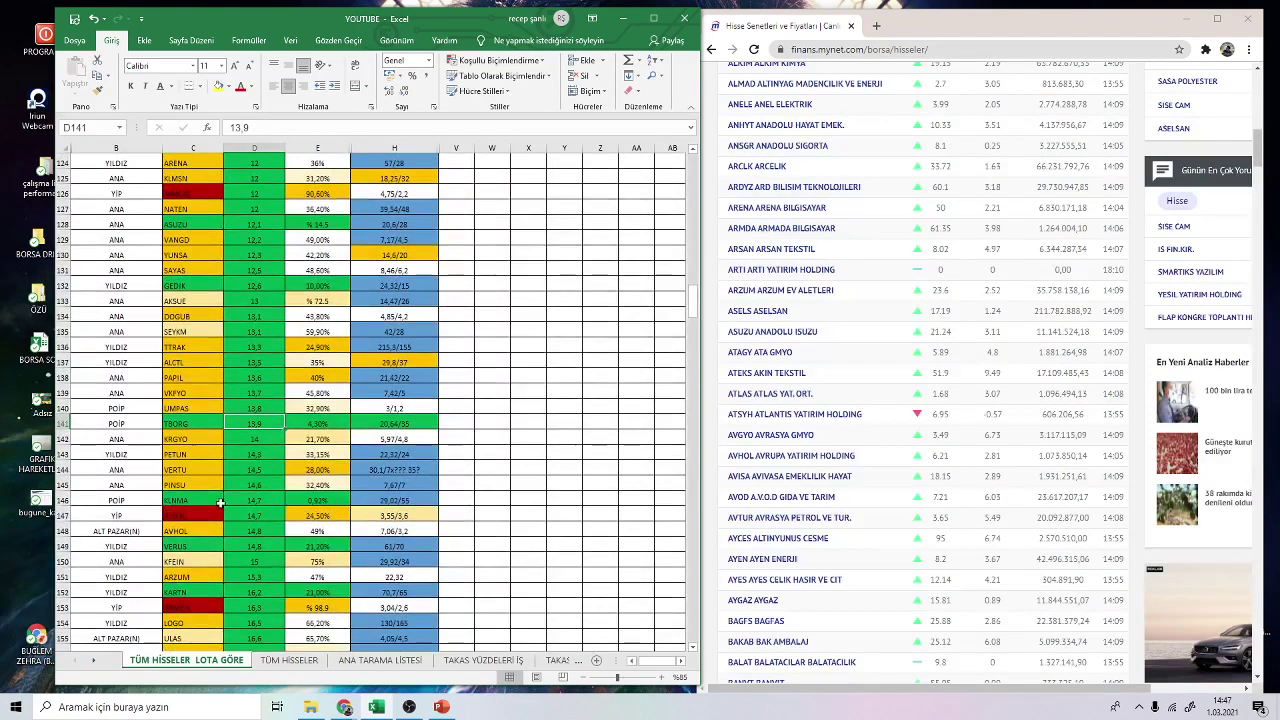
- Go through the stock codes VERUS, KARTN and VAKKO in column C
left_click(168, 547)
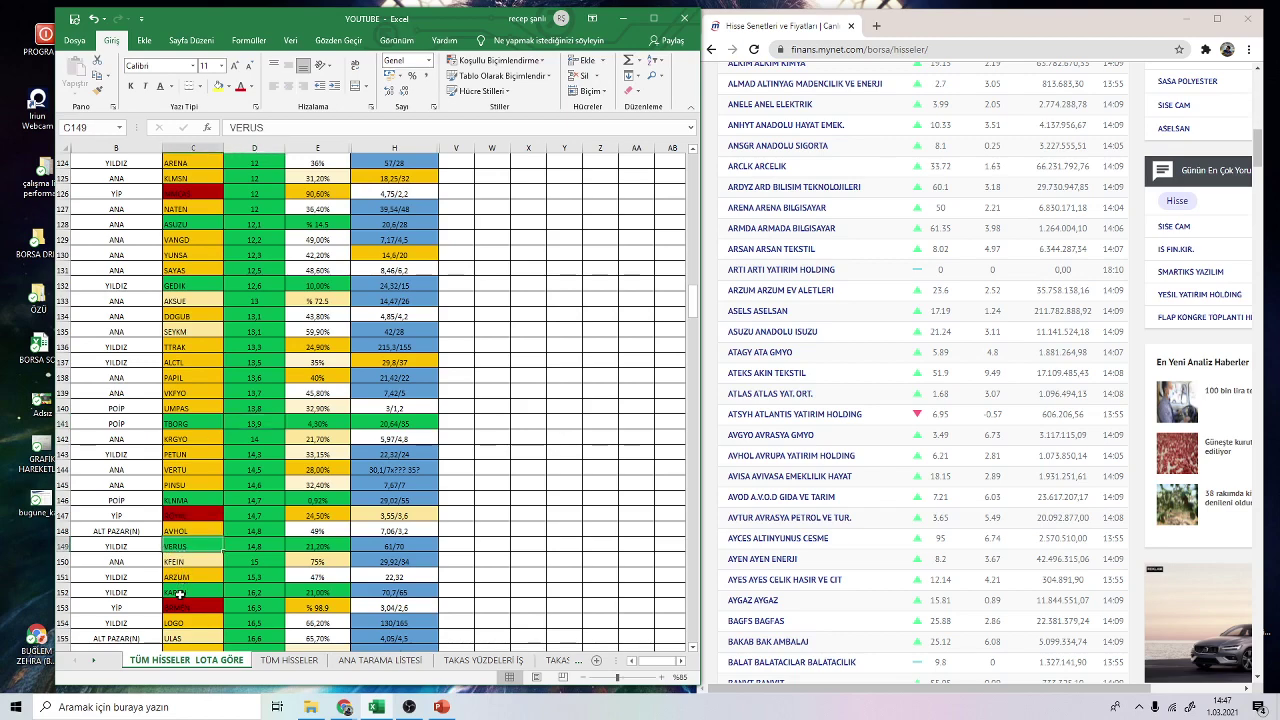
left_click(181, 593)
scroll(253, 597, "down", 3)
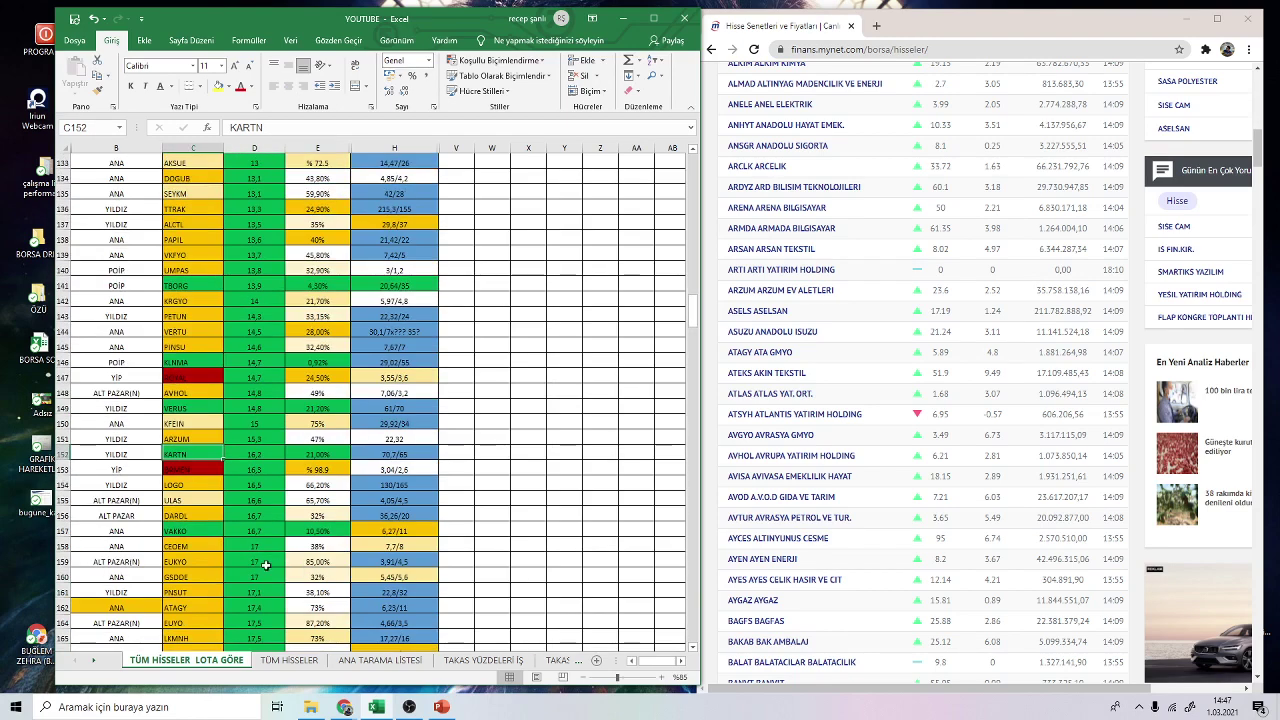
left_click(187, 533)
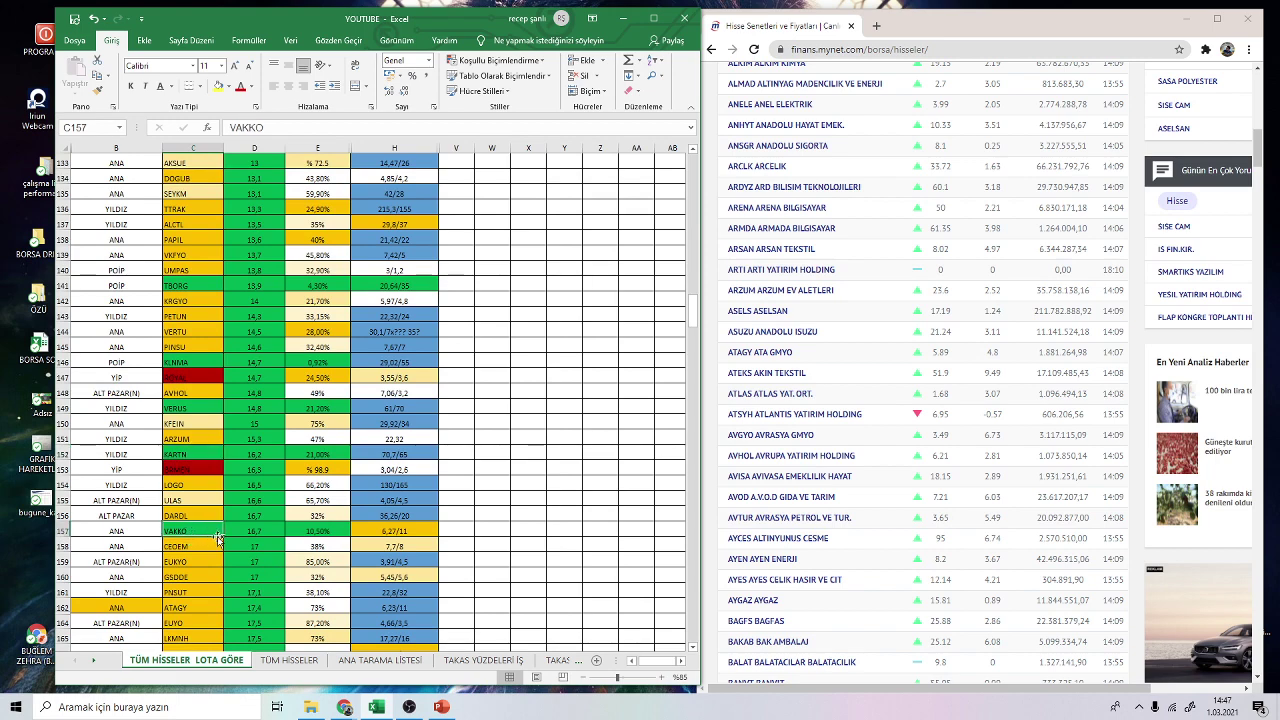
scroll(273, 531, "down", 3)
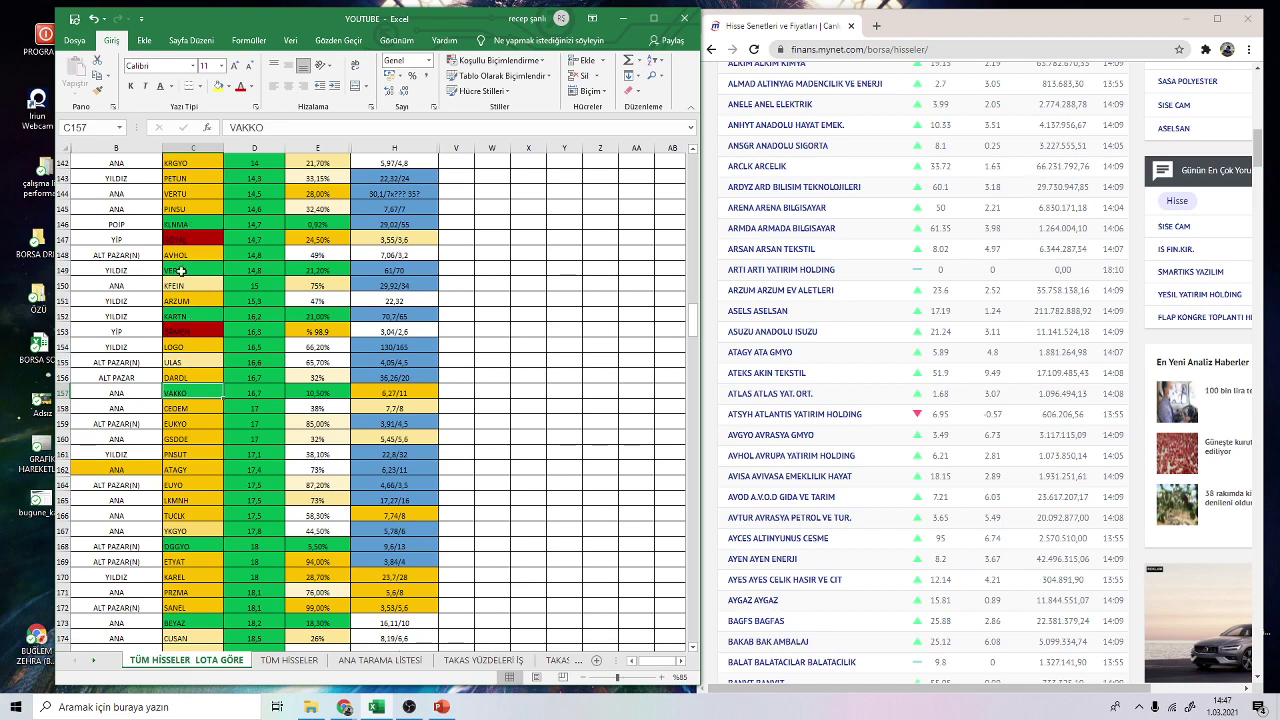
- Single out the stock codes DGGYO, BEYAZ and ULUUN further down column C
left_click(175, 547)
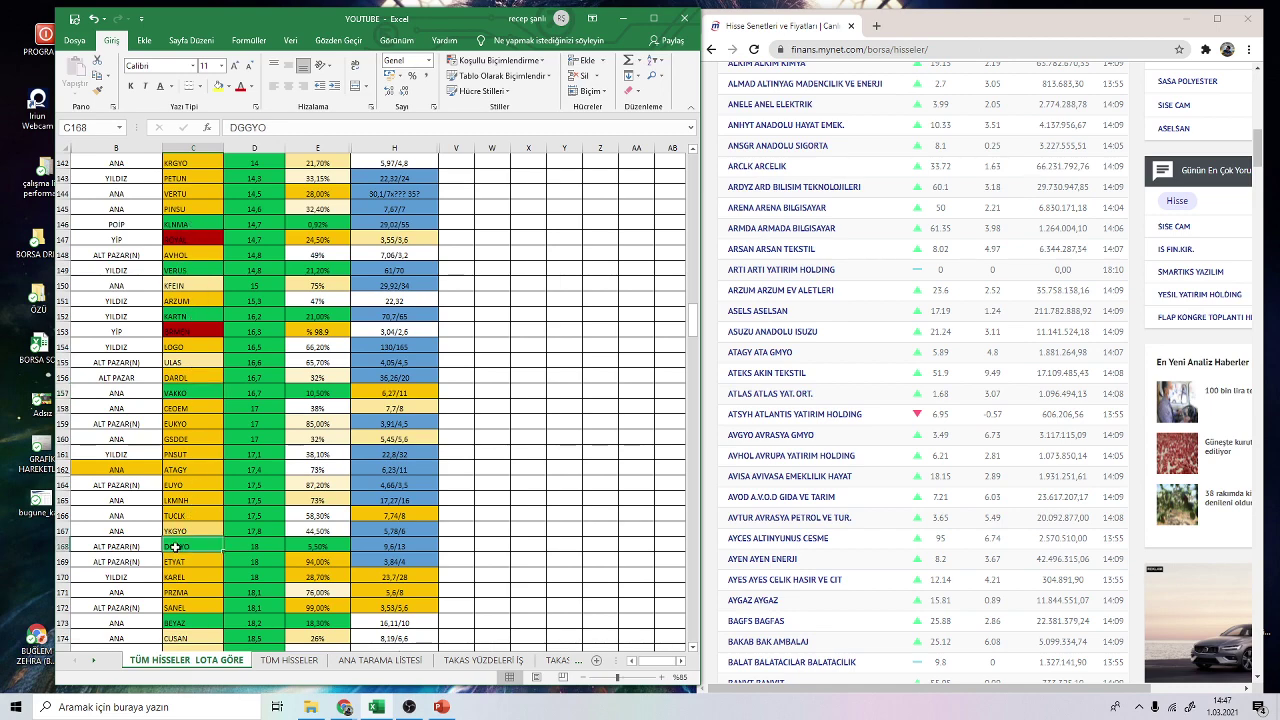
left_click(178, 622)
scroll(184, 600, "down", 2)
scroll(193, 533, "down", 5)
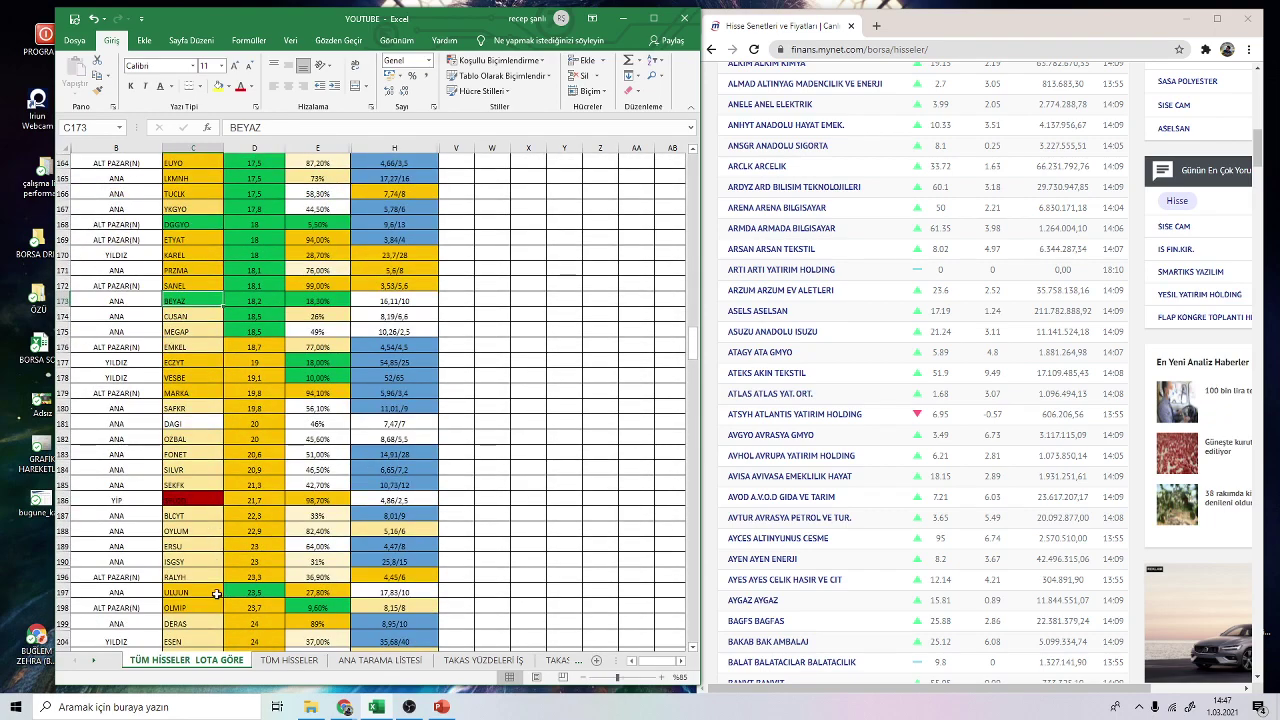
left_click(217, 592)
scroll(210, 592, "down", 10)
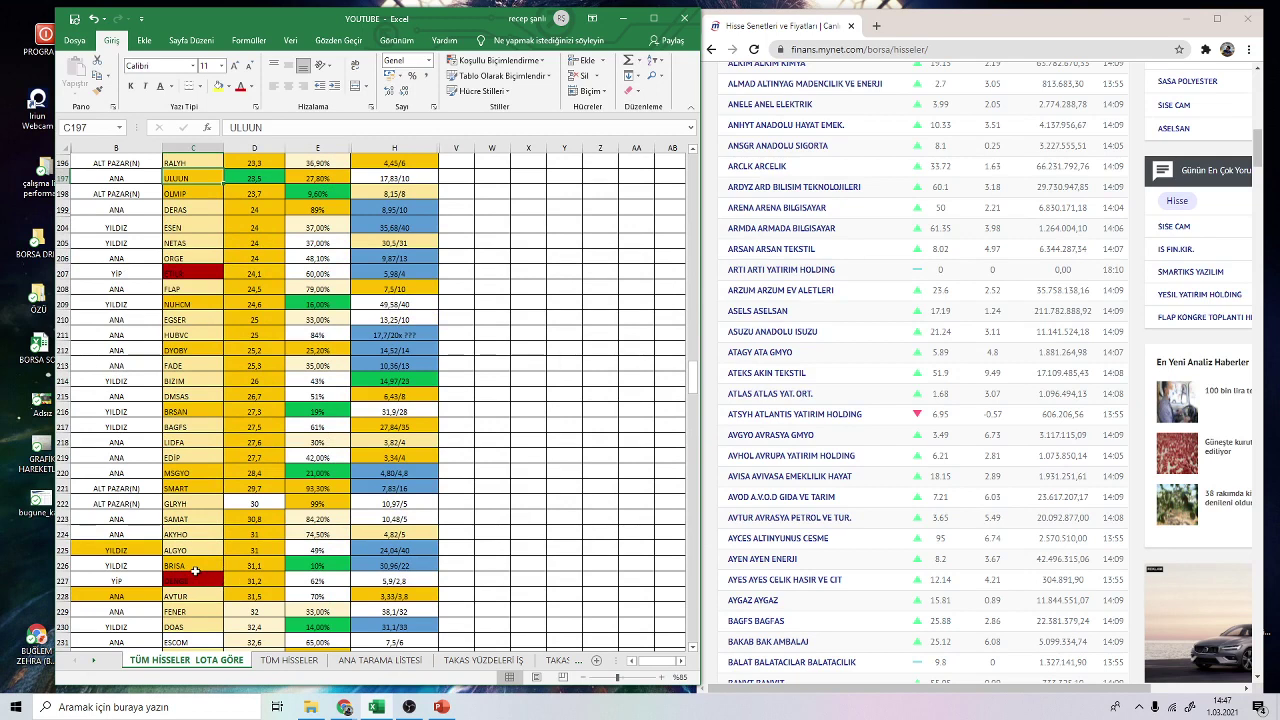
- Look at the higher-lot stocks DENGE, BRSAN and DYOBY in column C and return to the lower-lot rows around row 39
left_click(196, 577)
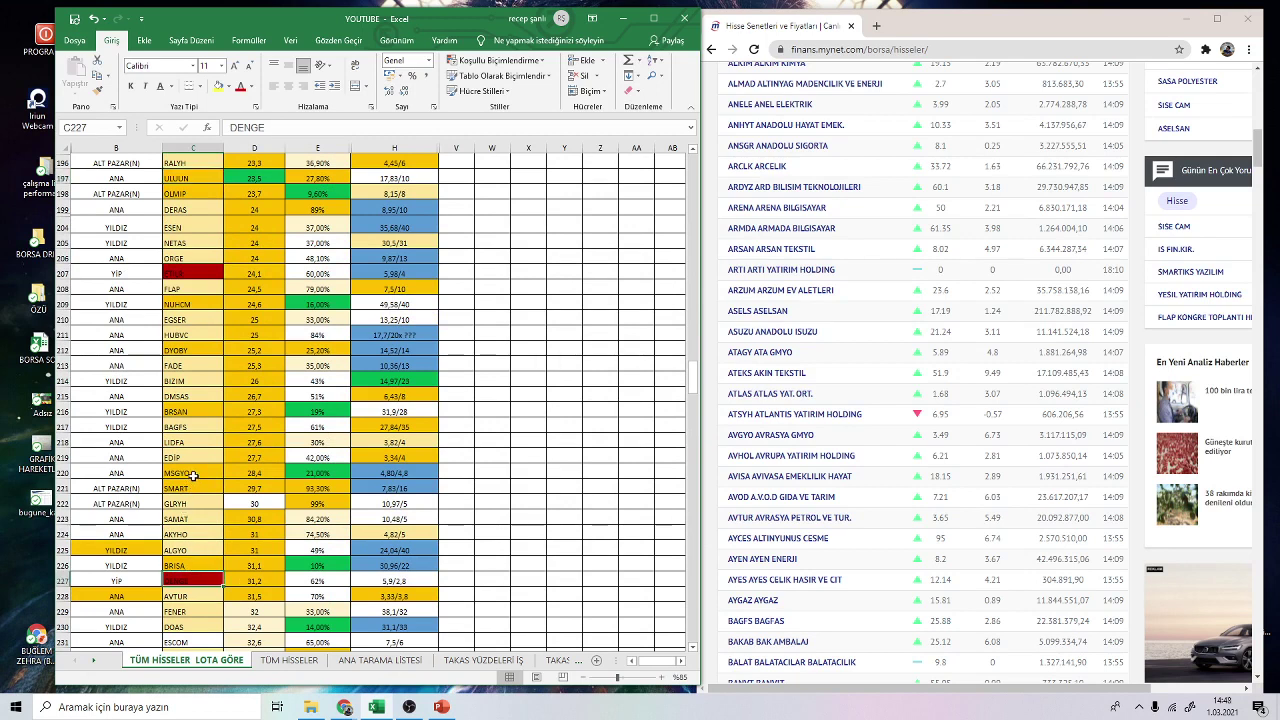
left_click(204, 412)
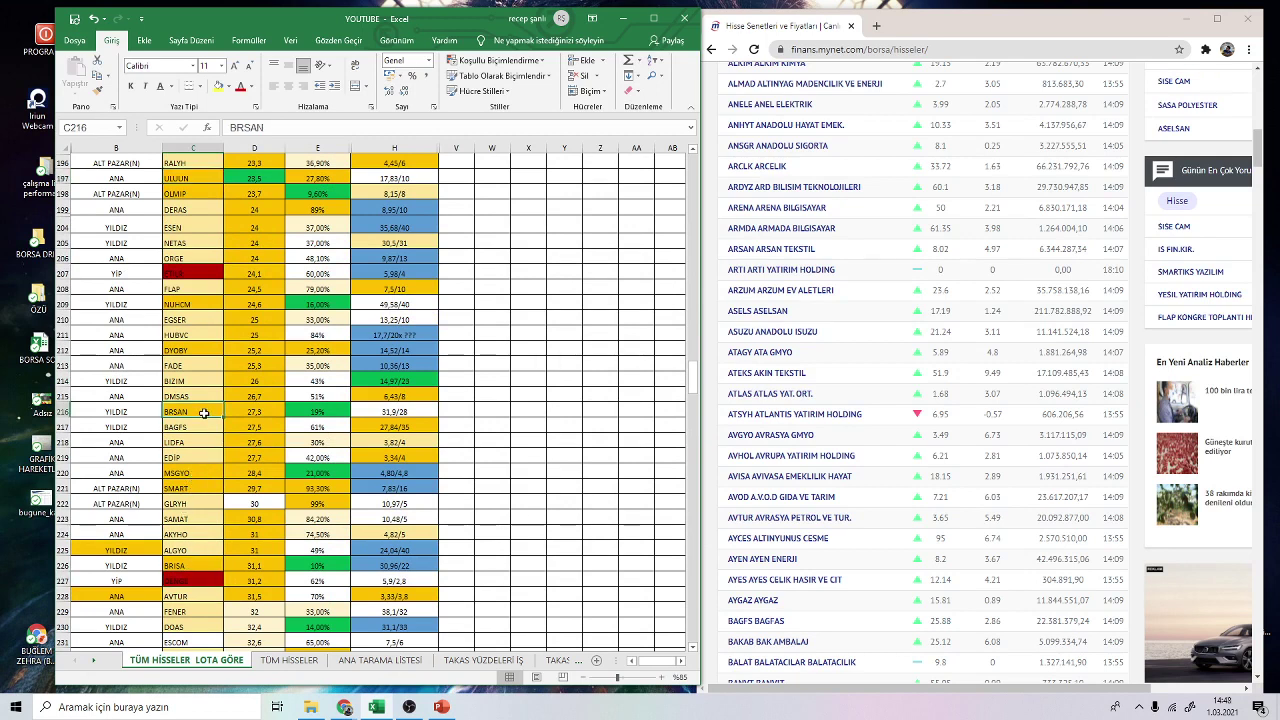
left_click(205, 319)
left_click(212, 350)
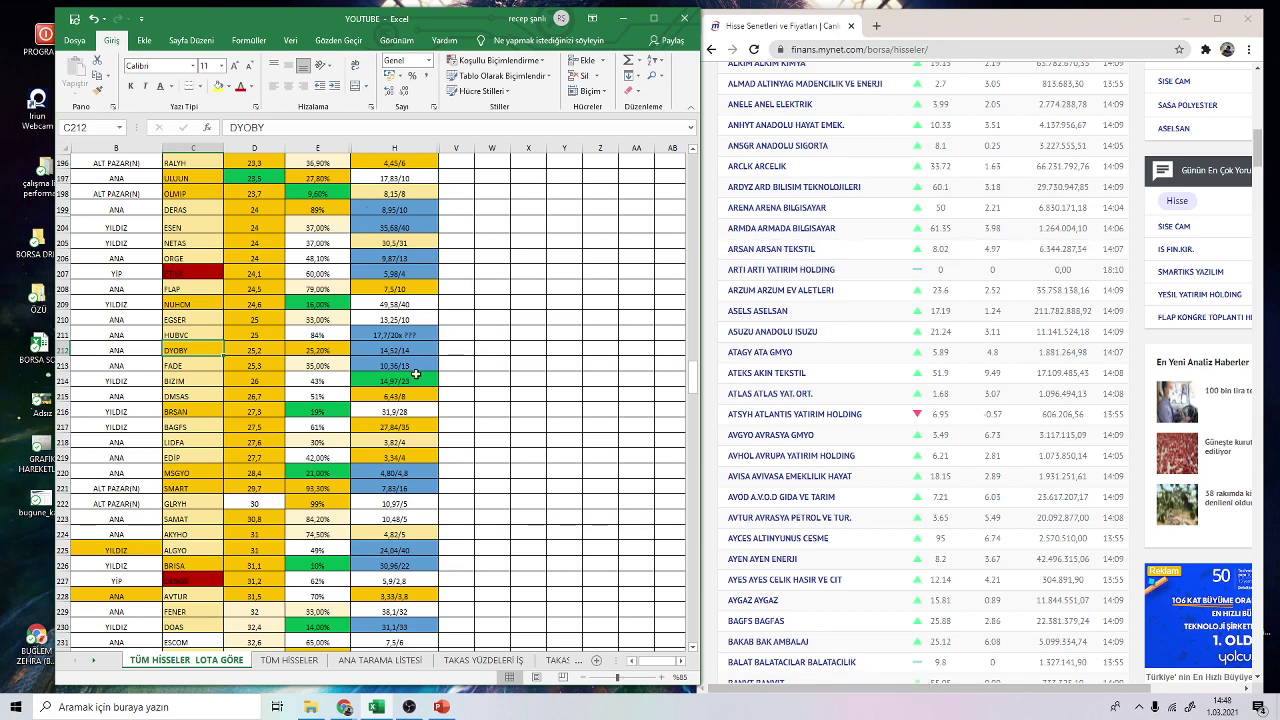
scroll(440, 500, "up", 16)
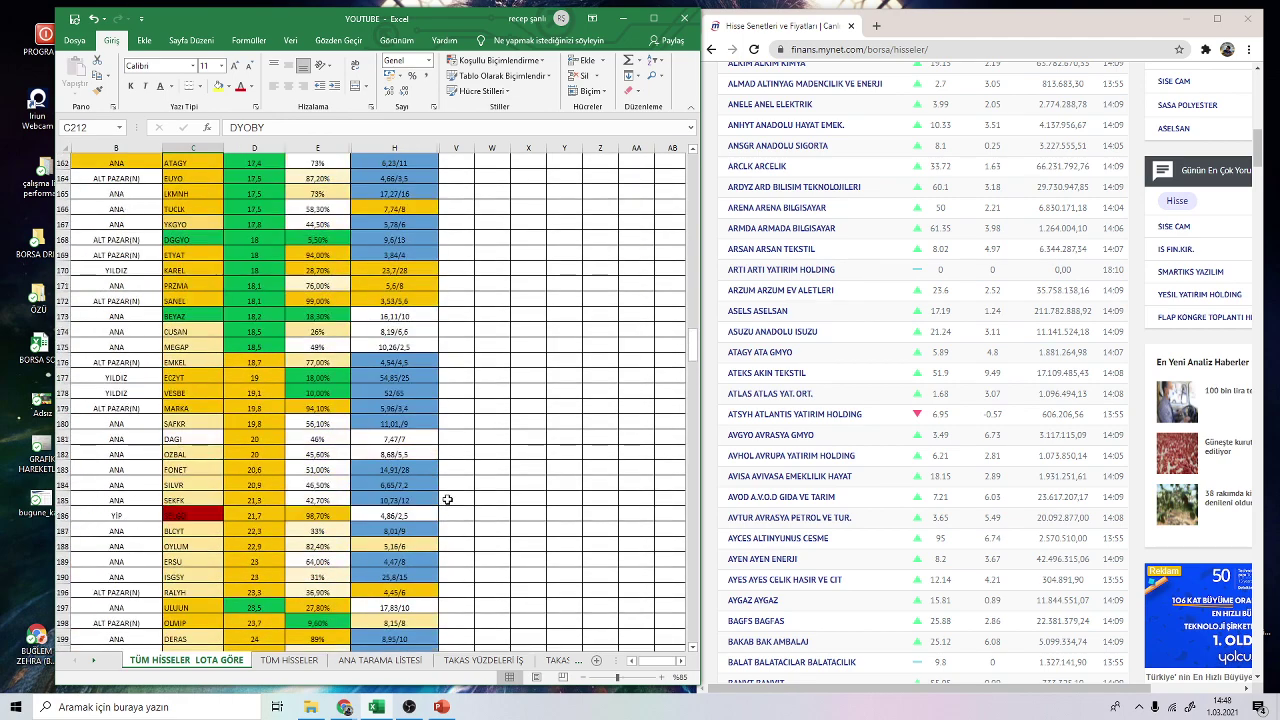
scroll(447, 499, "up", 20)
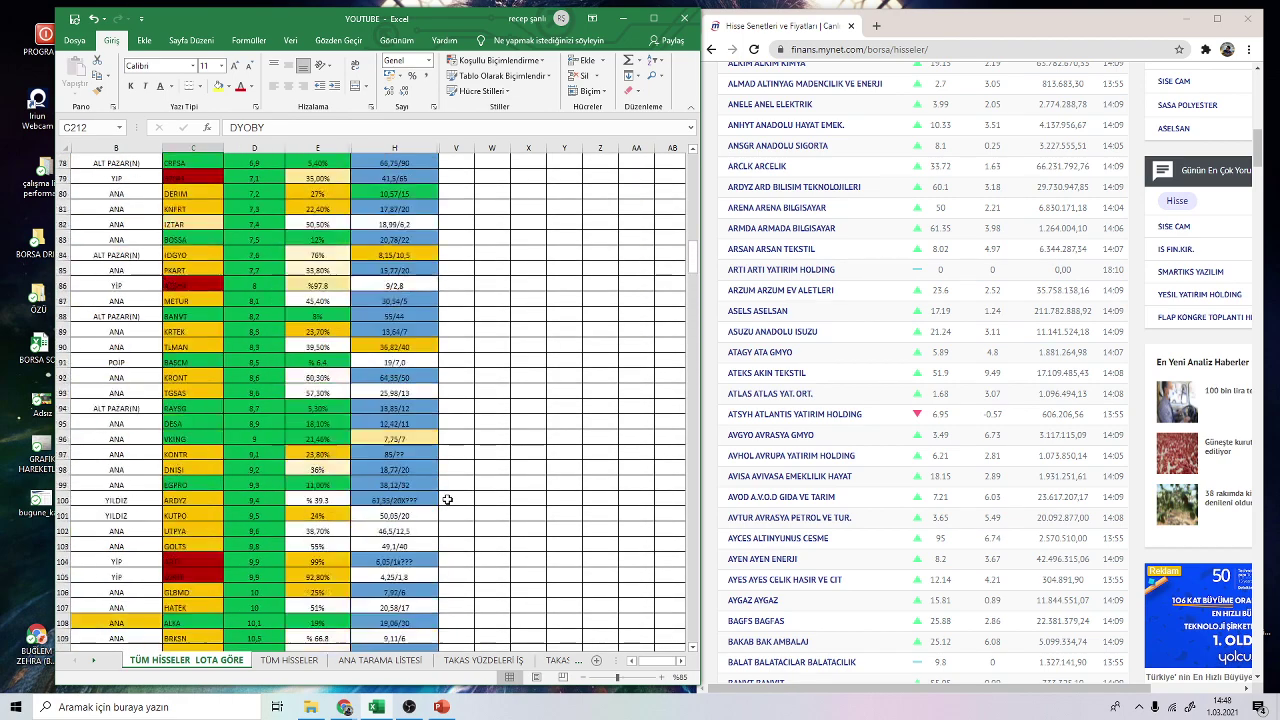
scroll(447, 499, "up", 4)
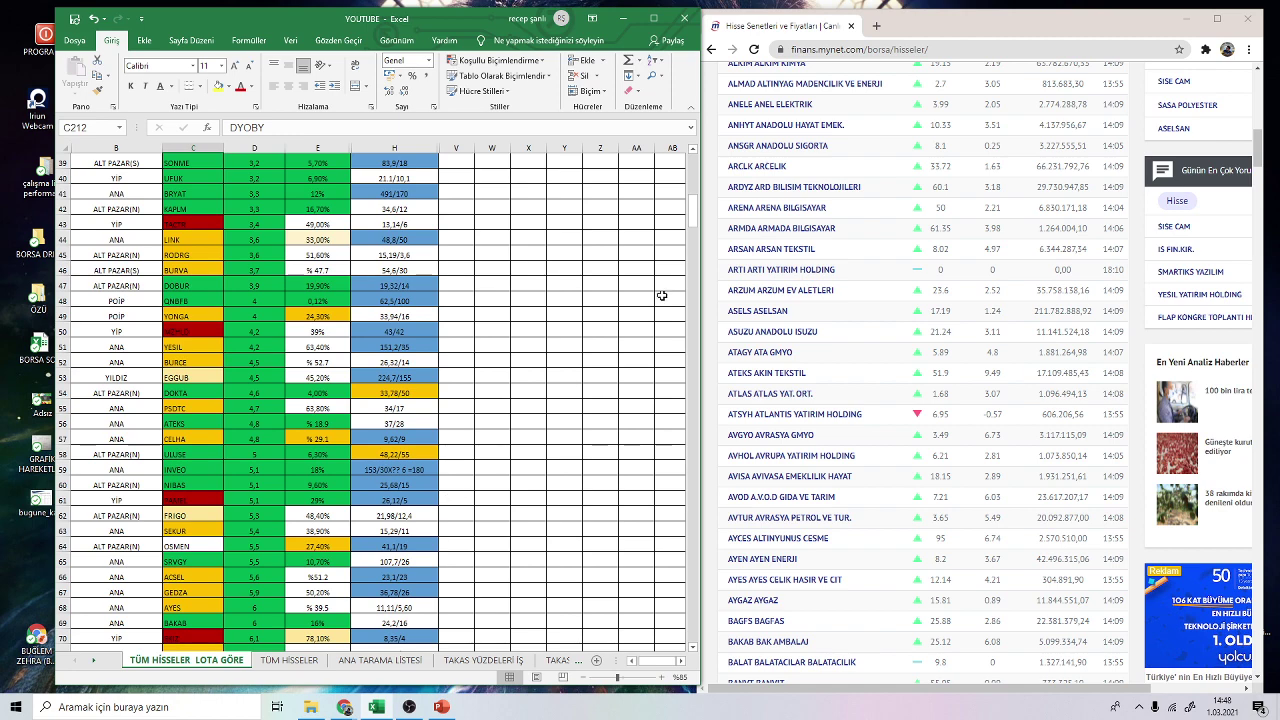
- Minimize the Mynet Finans browser window and the YOUTUBE workbook to clear the desktop
left_click(1187, 18)
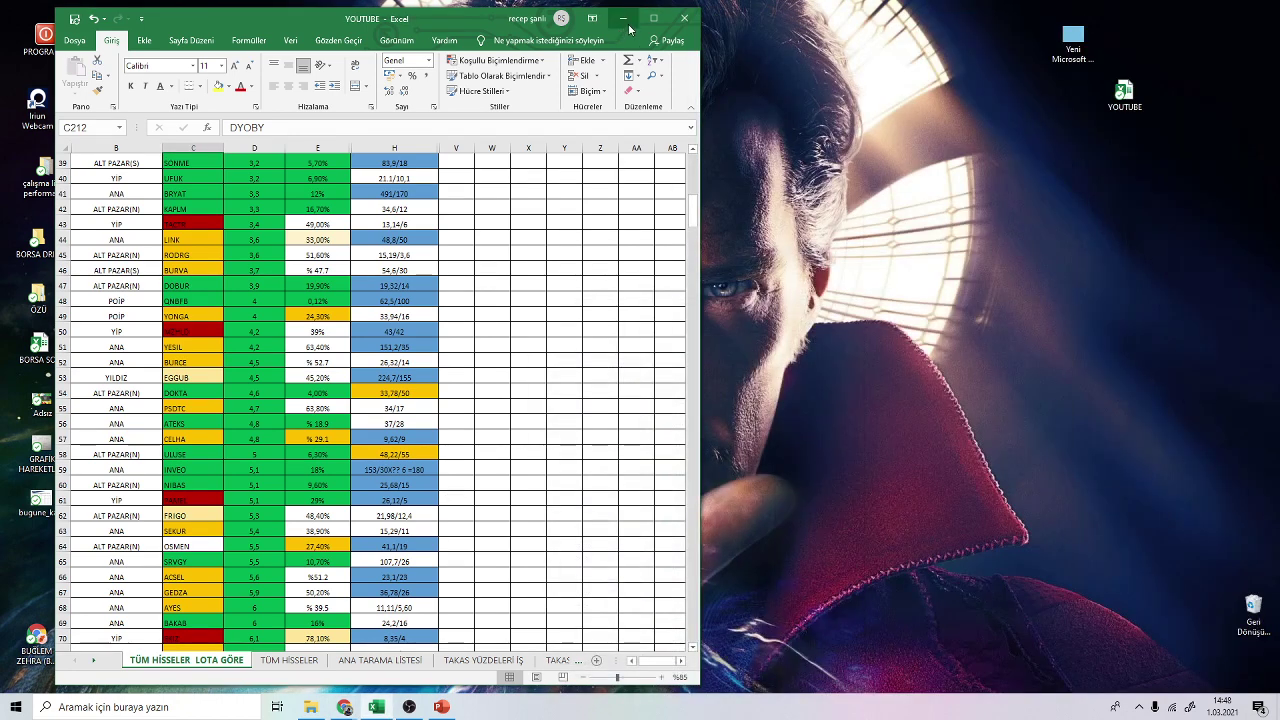
left_click(622, 18)
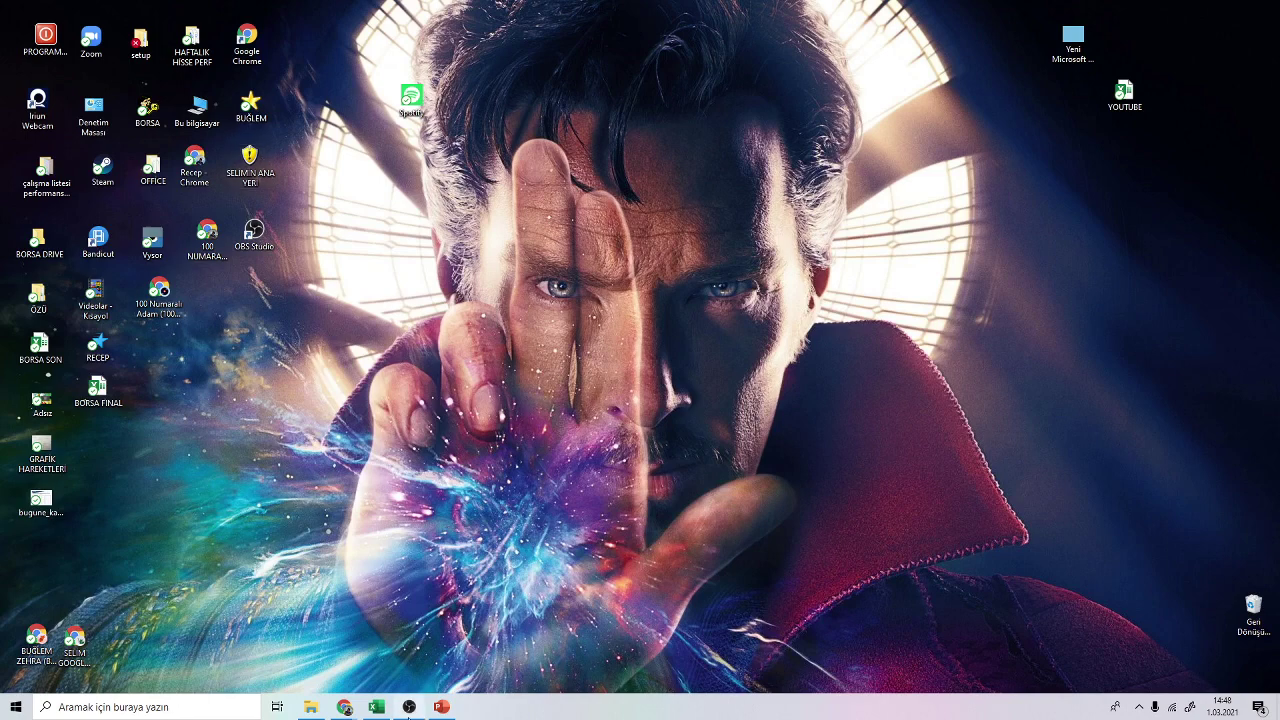
left_click(406, 706)
left_click(1205, 8)
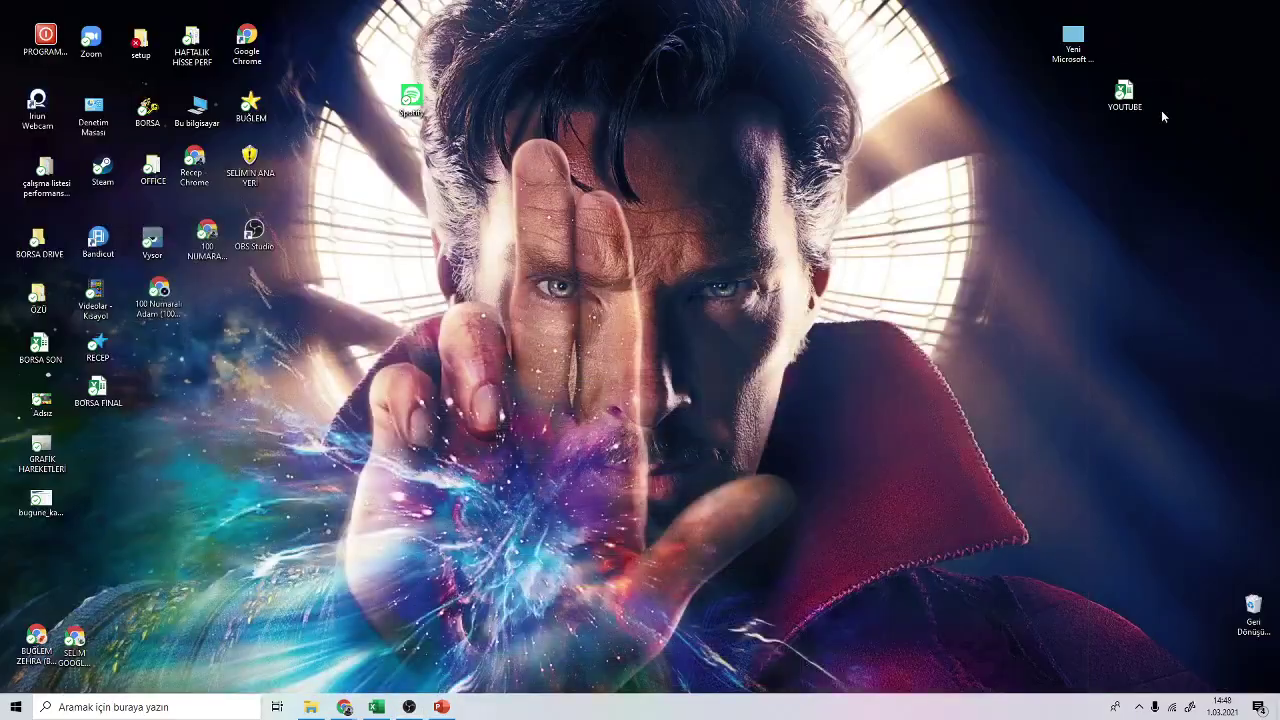